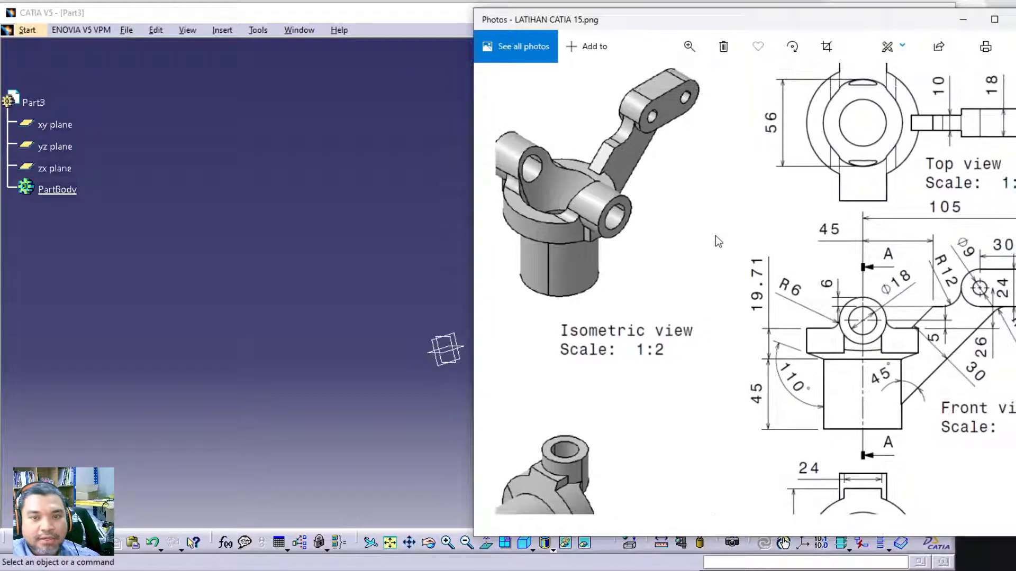
# Examine the reference drawing LATIHAN CATIA 15.png, covering its isometric, top, front, bottom and section views with their dimensions.
pyautogui.scroll(-3, 715, 236)
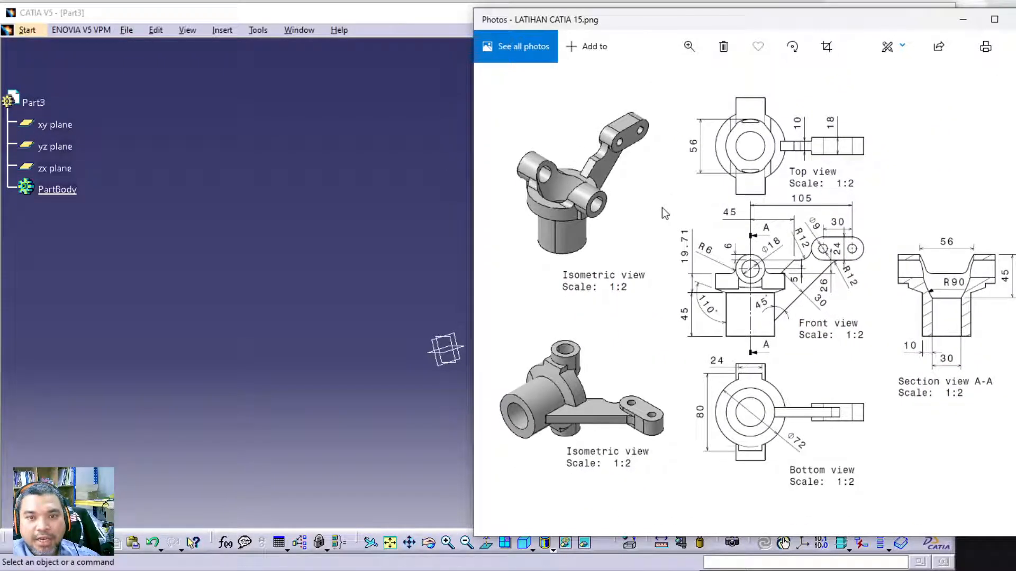
pyautogui.scroll(4, 677, 241)
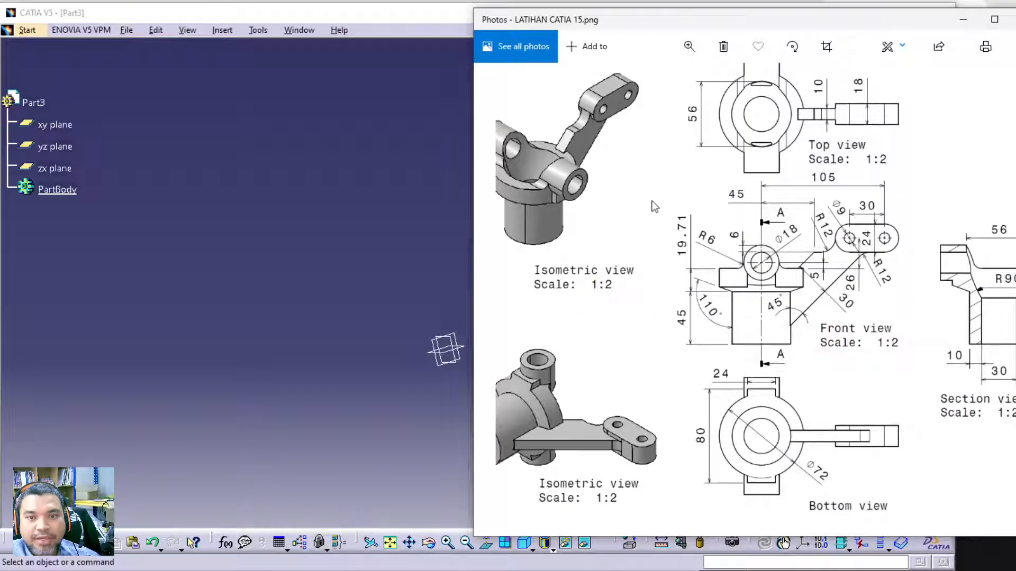
pyautogui.scroll(-2, 721, 172)
pyautogui.scroll(2, 847, 238)
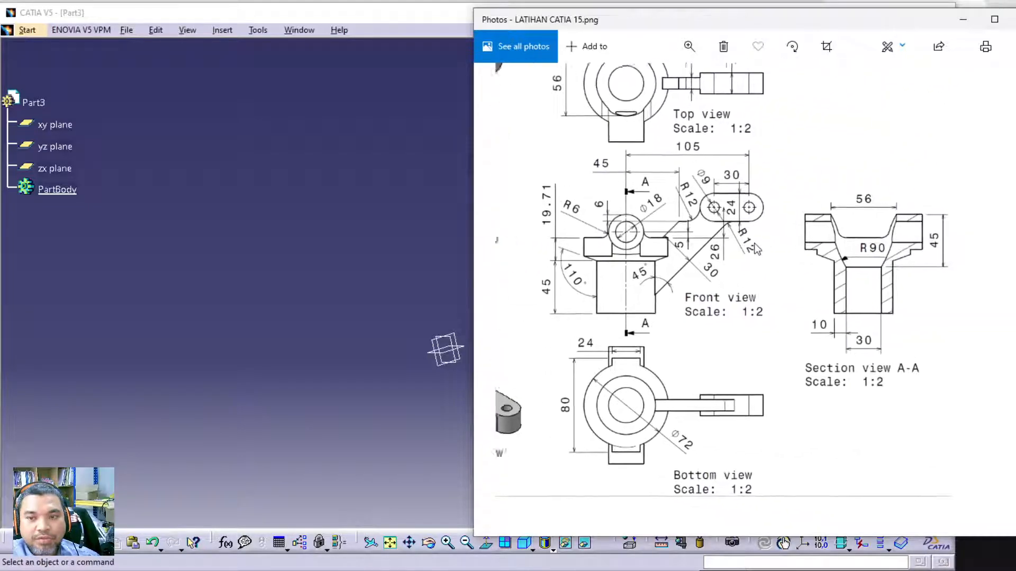
pyautogui.scroll(-2, 591, 231)
pyautogui.scroll(2, 591, 231)
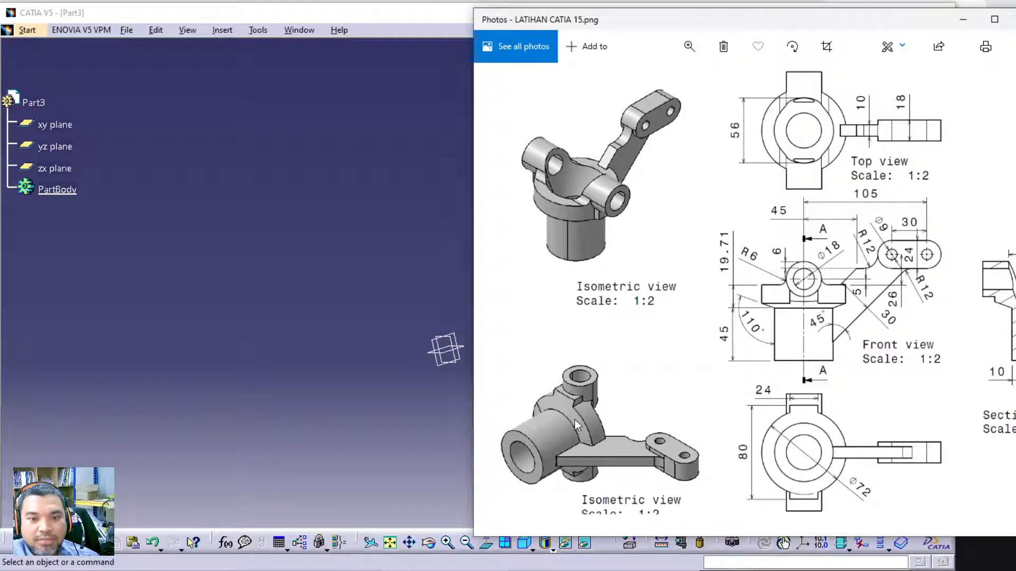
pyautogui.hscroll(5, 668, 296)
pyautogui.scroll(-1, 669, 297)
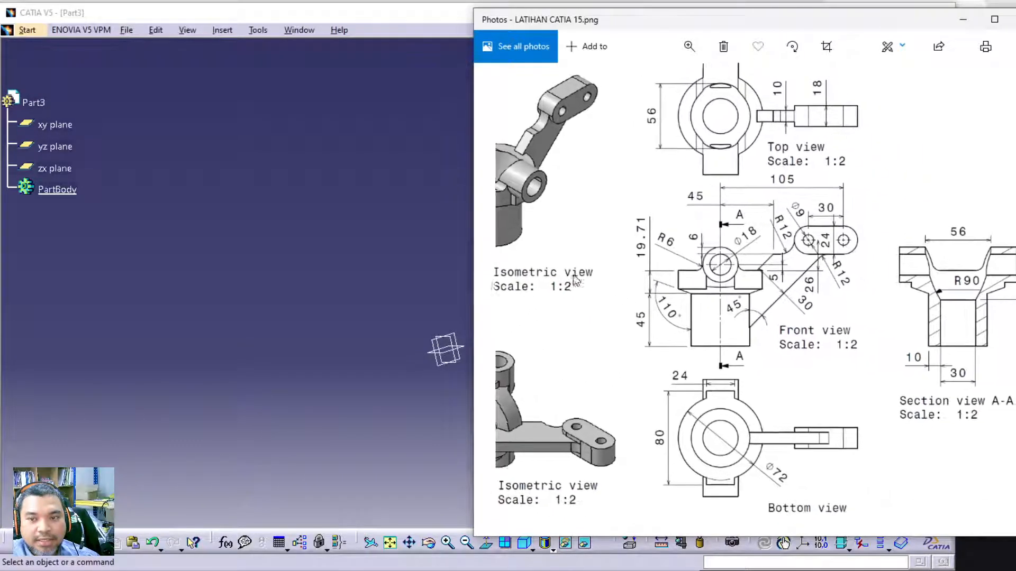
pyautogui.moveTo(816, 296)
pyautogui.mouseDown()
pyautogui.moveTo(837, 306)
pyautogui.moveTo(870, 294)
pyautogui.moveTo(846, 255)
pyautogui.moveTo(828, 281)
pyautogui.mouseUp()
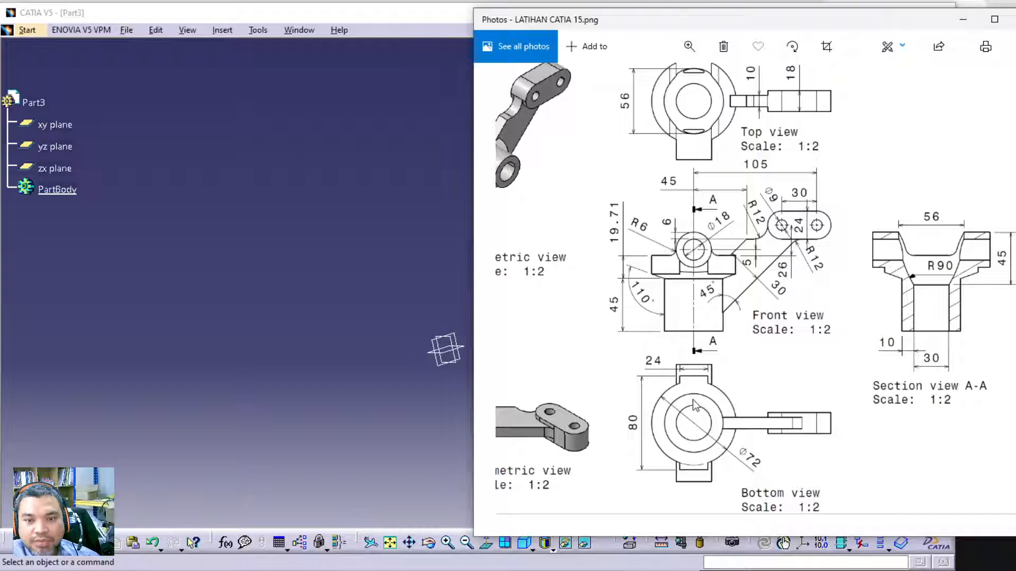
pyautogui.moveTo(654, 337); pyautogui.dragTo(852, 365)
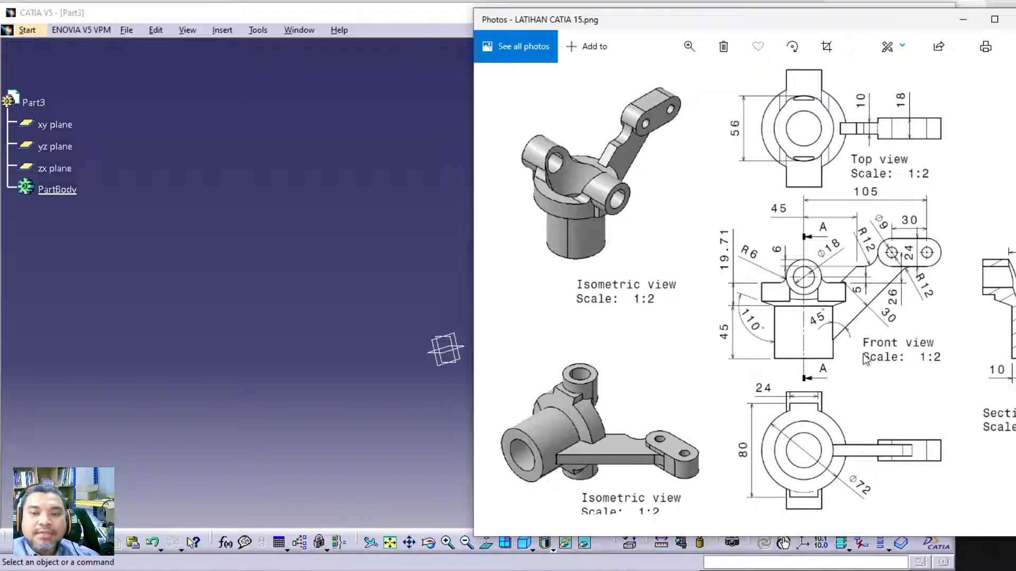
pyautogui.scroll(-2, 923, 388)
pyautogui.scroll(2, 767, 381)
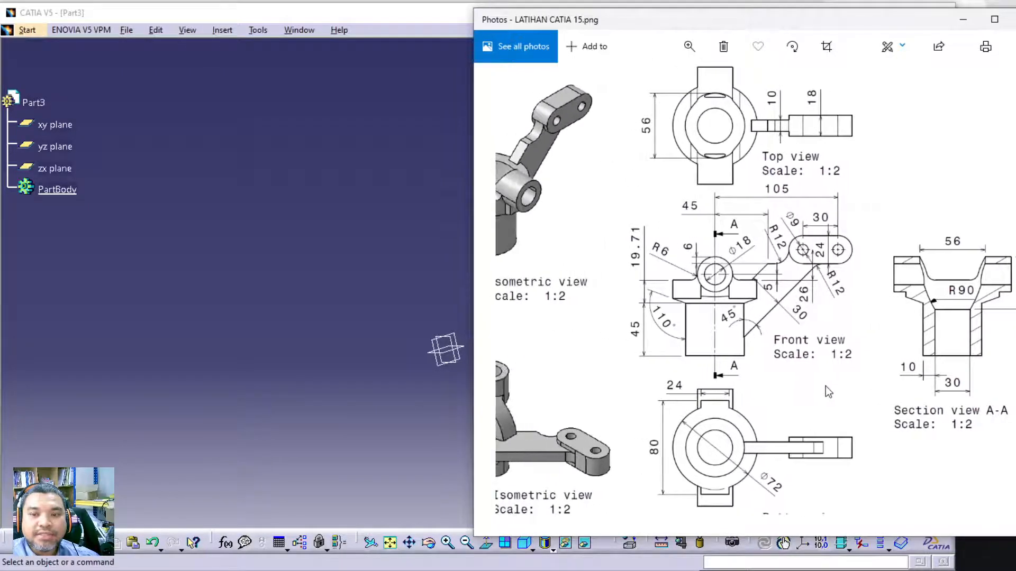
pyautogui.scroll(-2, 678, 337)
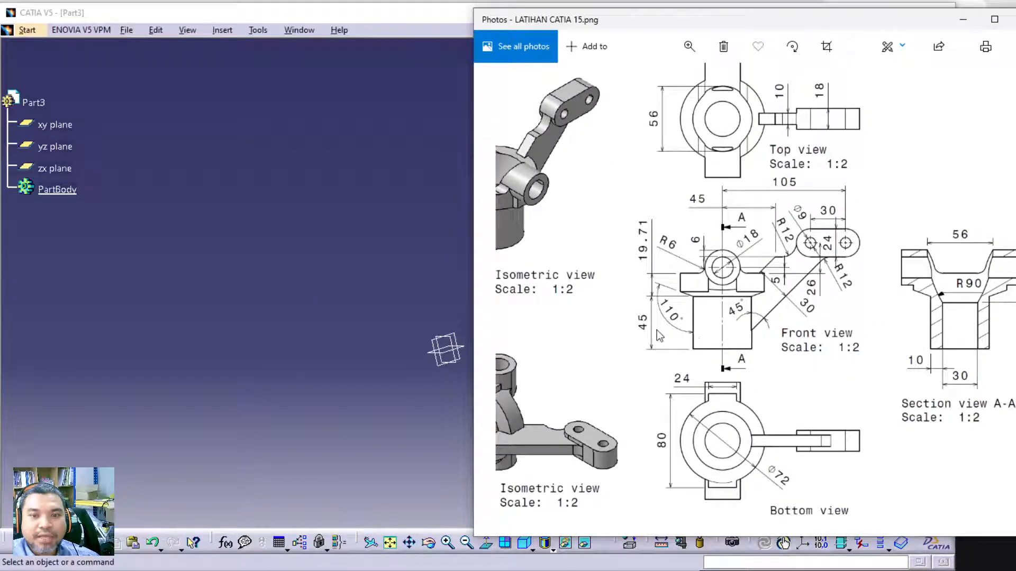
pyautogui.scroll(2, 675, 253)
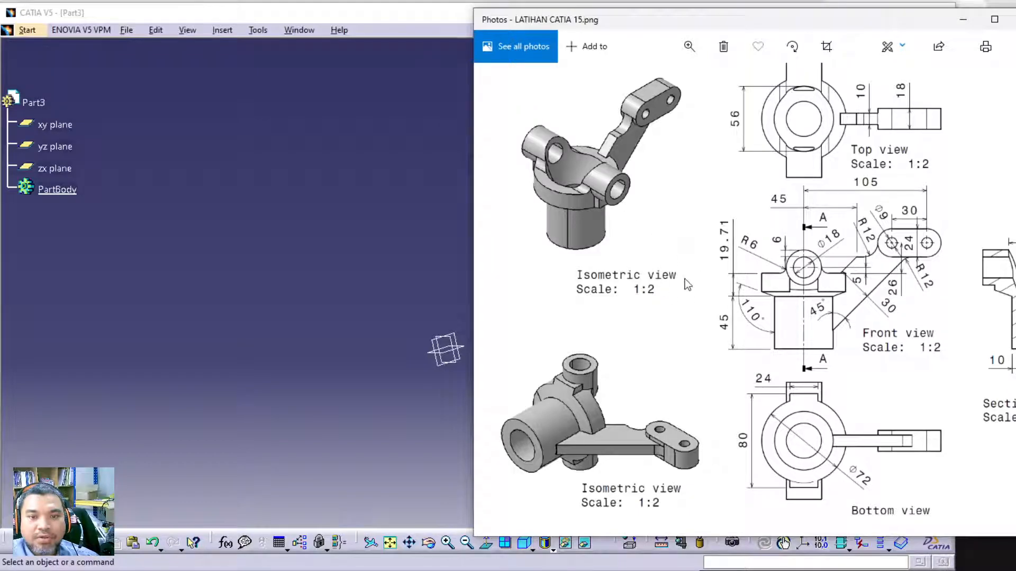
# Switch to CATIA and start a new sketch on the yz plane.
pyautogui.click(250, 228)
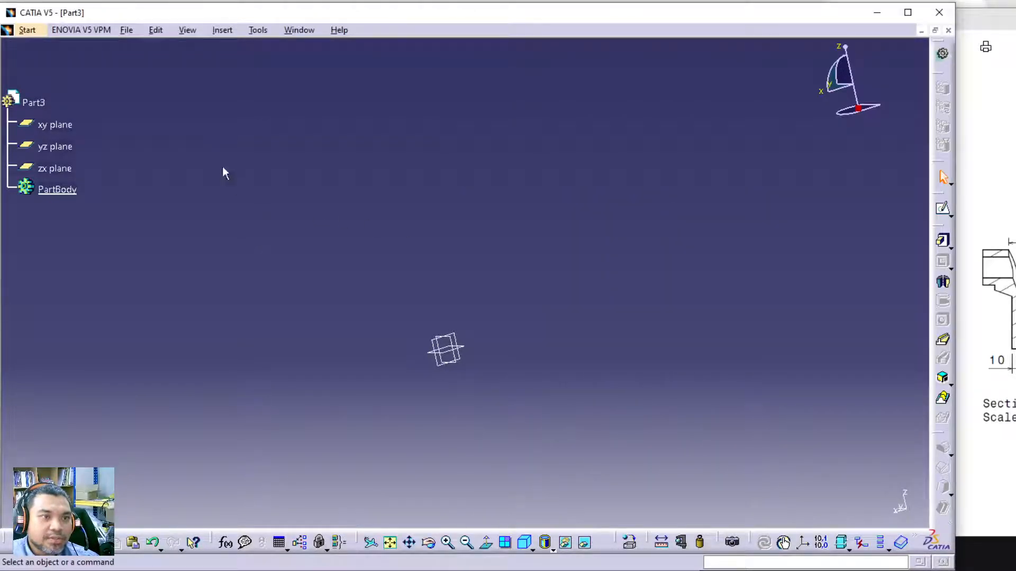
pyautogui.click(942, 210)
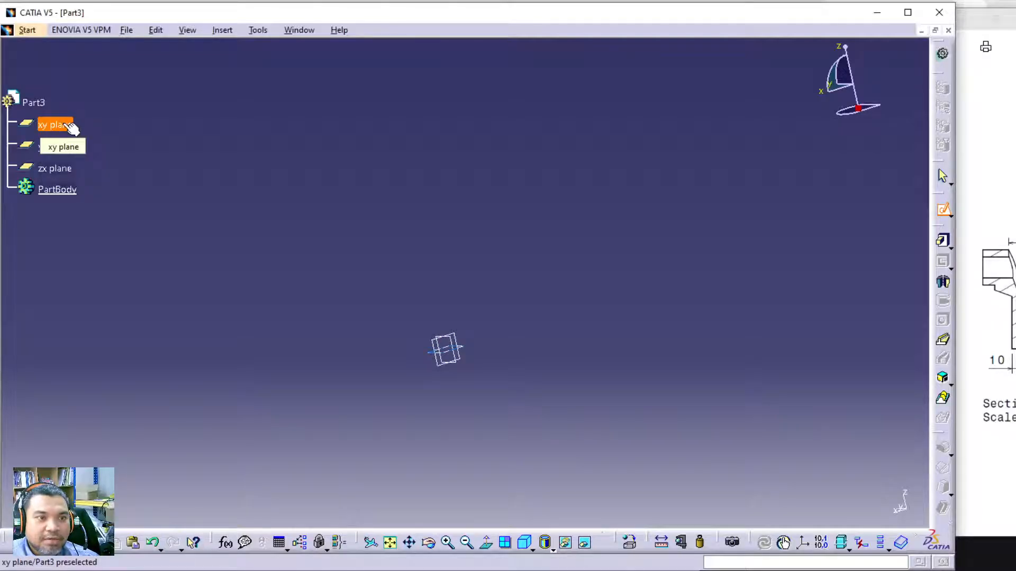
pyautogui.click(59, 147)
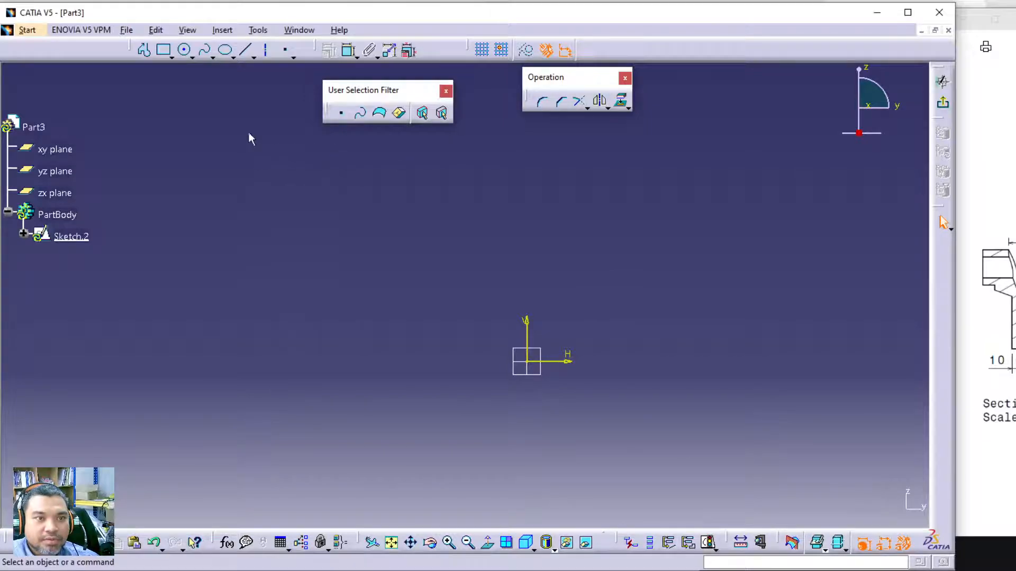
# Sketch a vertical axis line about 13.5 mm long upward from the sketch origin.
pyautogui.click(266, 53)
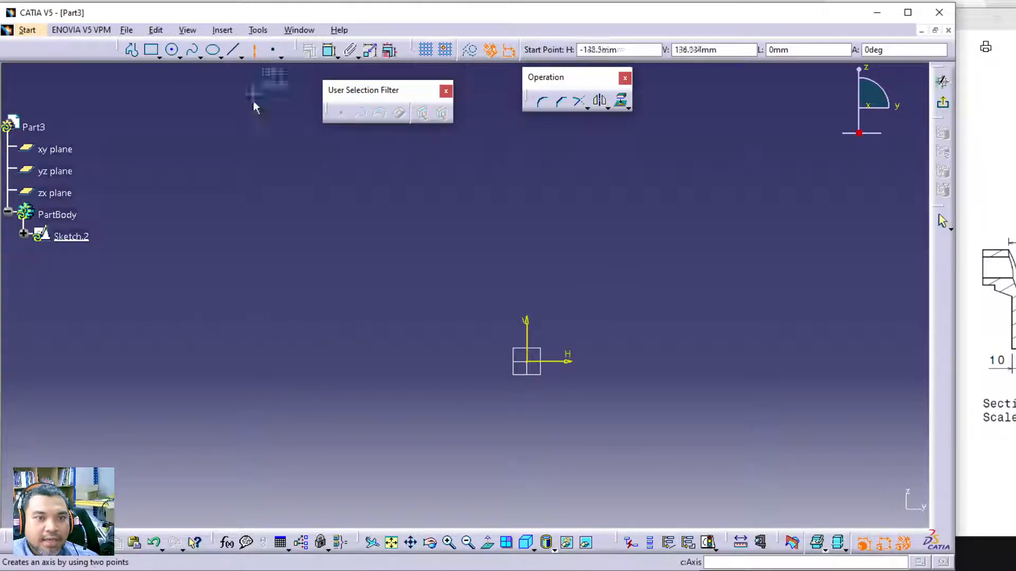
pyautogui.click(391, 544)
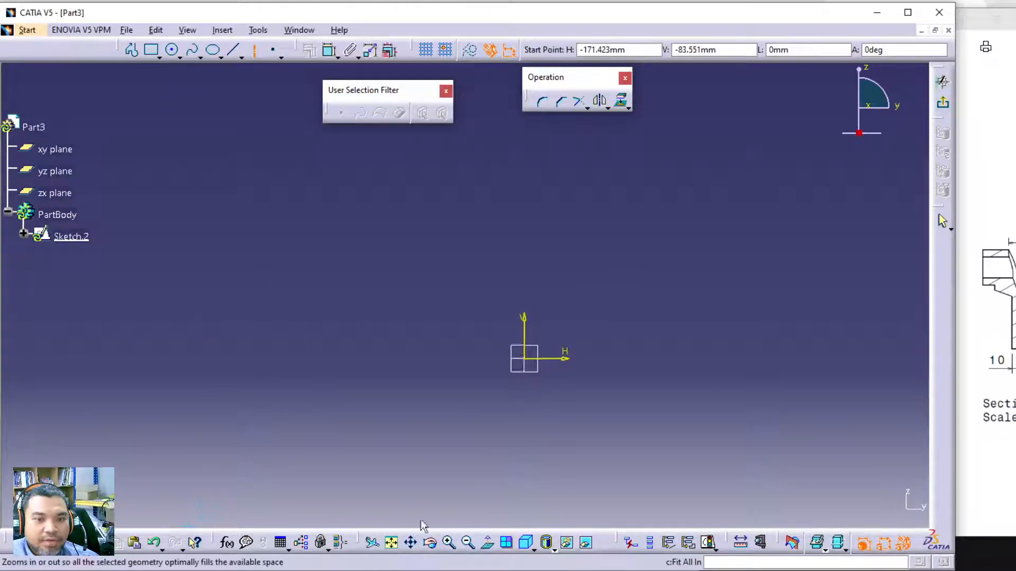
pyautogui.click(474, 298)
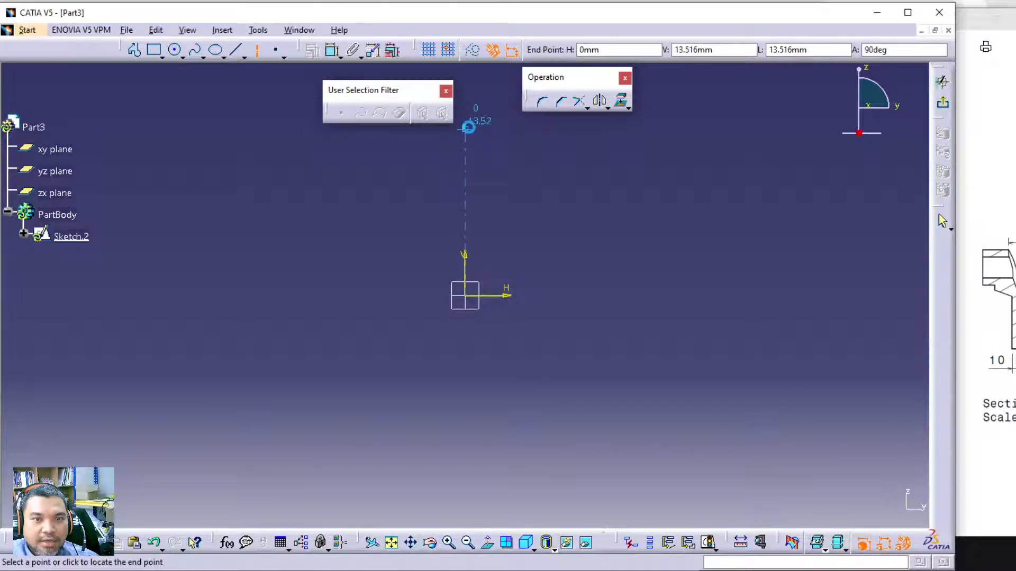
pyautogui.click(466, 125)
pyautogui.moveTo(540, 210)
pyautogui.mouseDown(button='middle')
pyautogui.moveTo(523, 321)
pyautogui.moveTo(520, 277)
pyautogui.mouseUp(button='middle')
pyautogui.moveTo(542, 313)
pyautogui.mouseDown(button='middle')
pyautogui.moveTo(537, 304)
pyautogui.moveTo(534, 341)
pyautogui.moveTo(548, 315)
pyautogui.moveTo(497, 374)
pyautogui.moveTo(497, 333)
pyautogui.moveTo(491, 340)
pyautogui.mouseUp(button='middle')
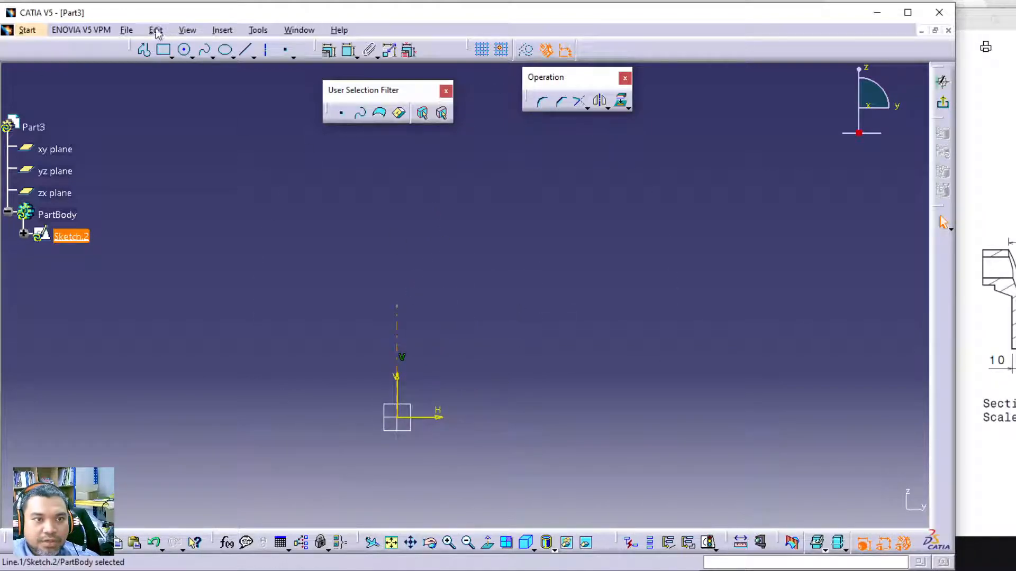
# Sketch a closed half-section profile beside the axis, with its base on the H axis, inner side about 25 mm high and outer side flaring outward.
pyautogui.click(143, 50)
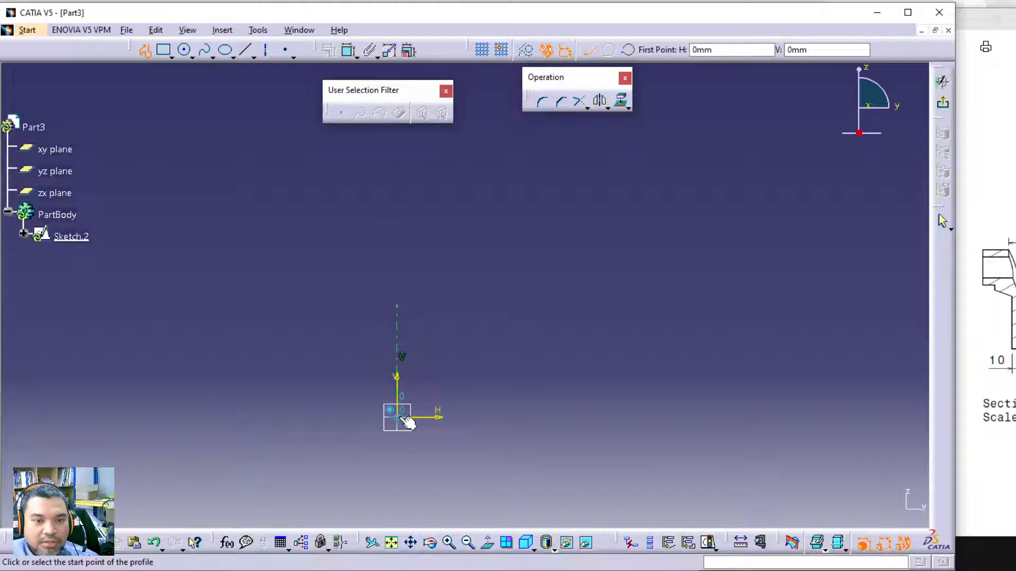
pyautogui.click(482, 416)
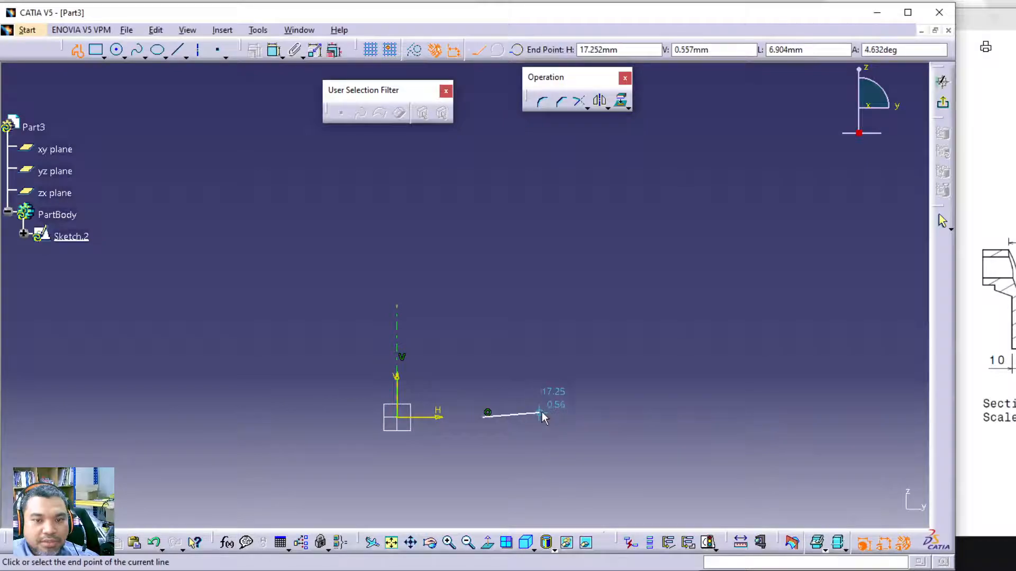
pyautogui.click(524, 417)
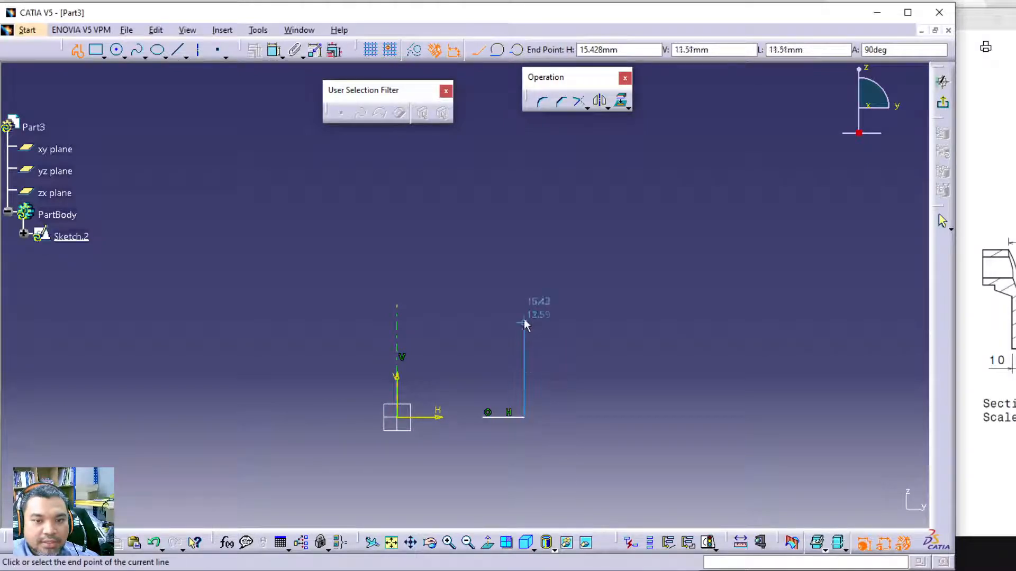
pyautogui.click(524, 294)
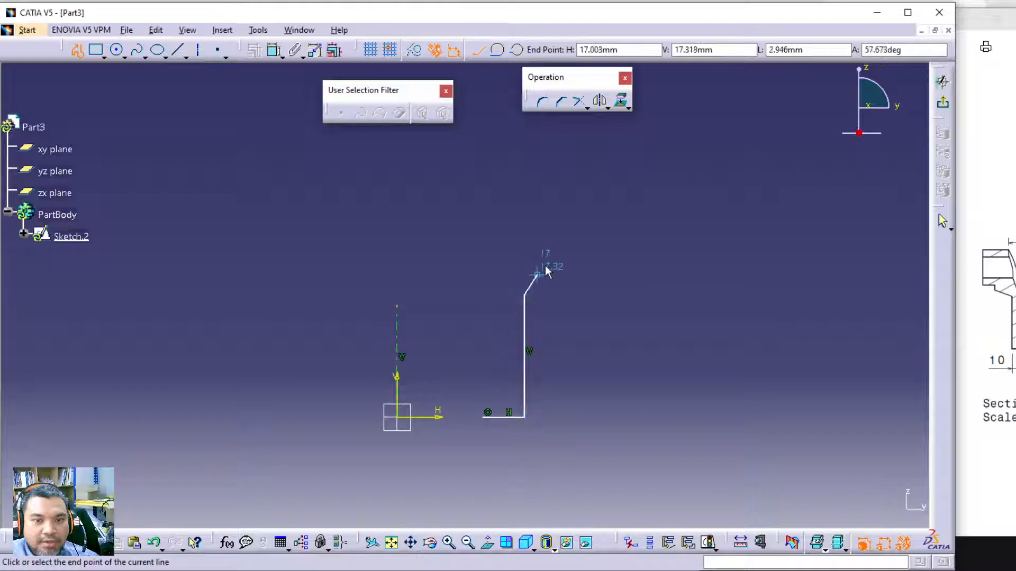
pyautogui.click(593, 251)
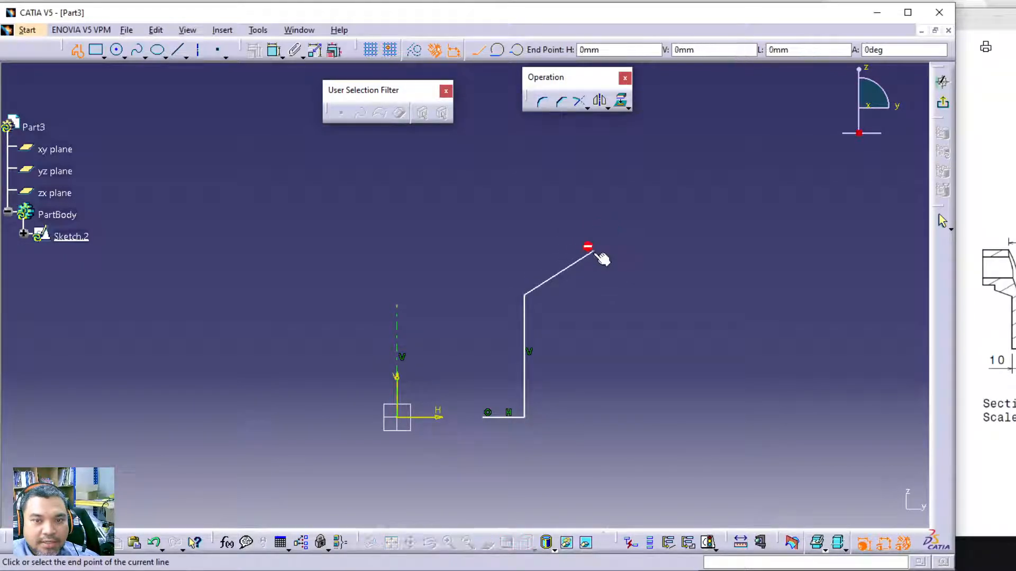
pyautogui.click(656, 211)
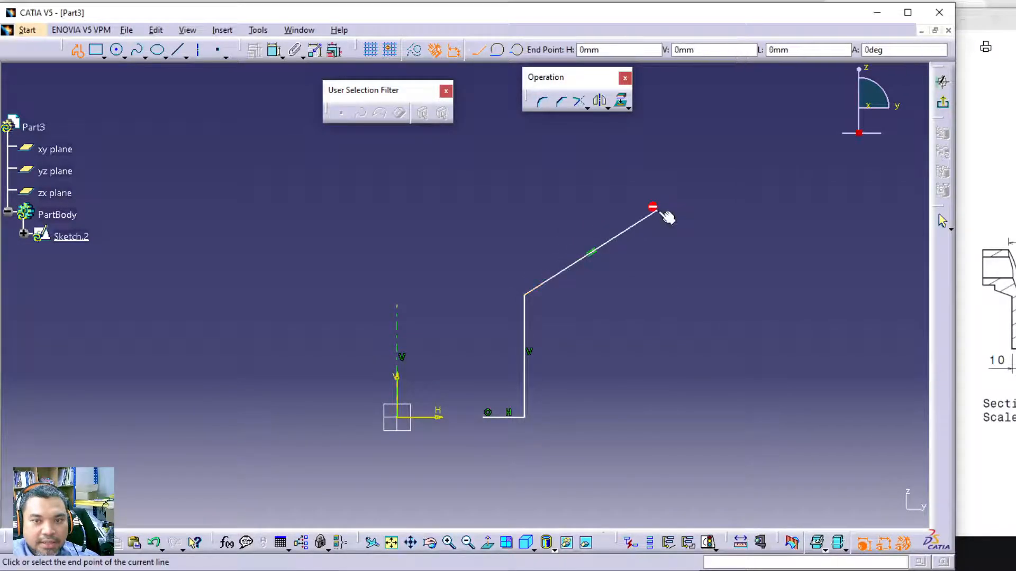
pyautogui.click(483, 210)
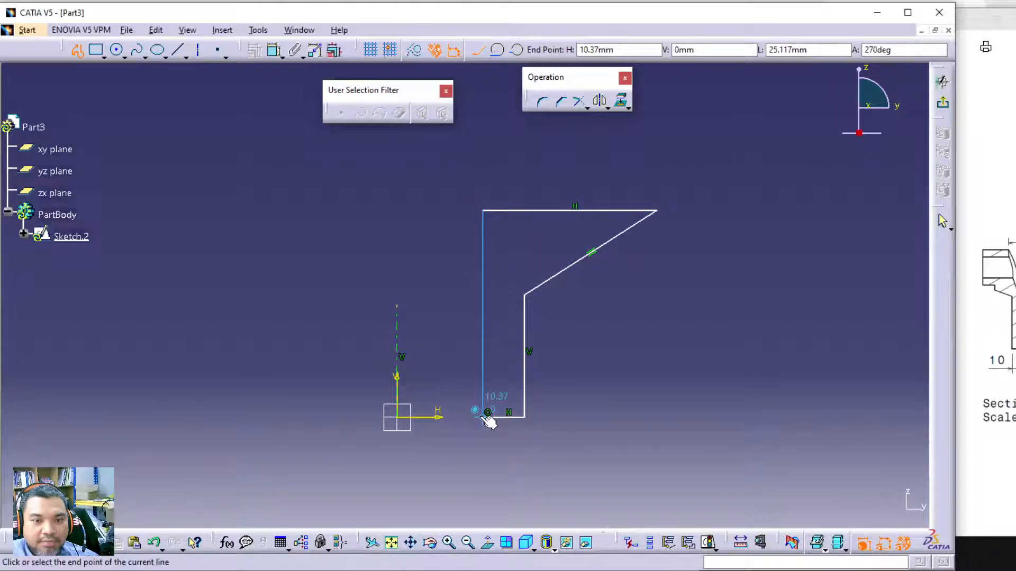
pyautogui.click(483, 417)
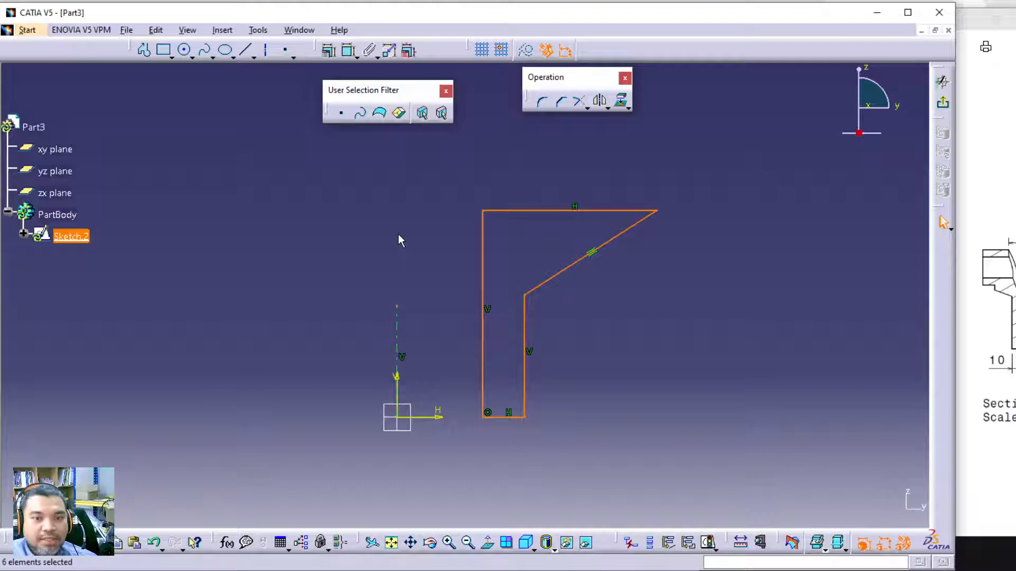
# Dimension the profile's bottom edge and set its length to 10 mm.
pyautogui.click(349, 50)
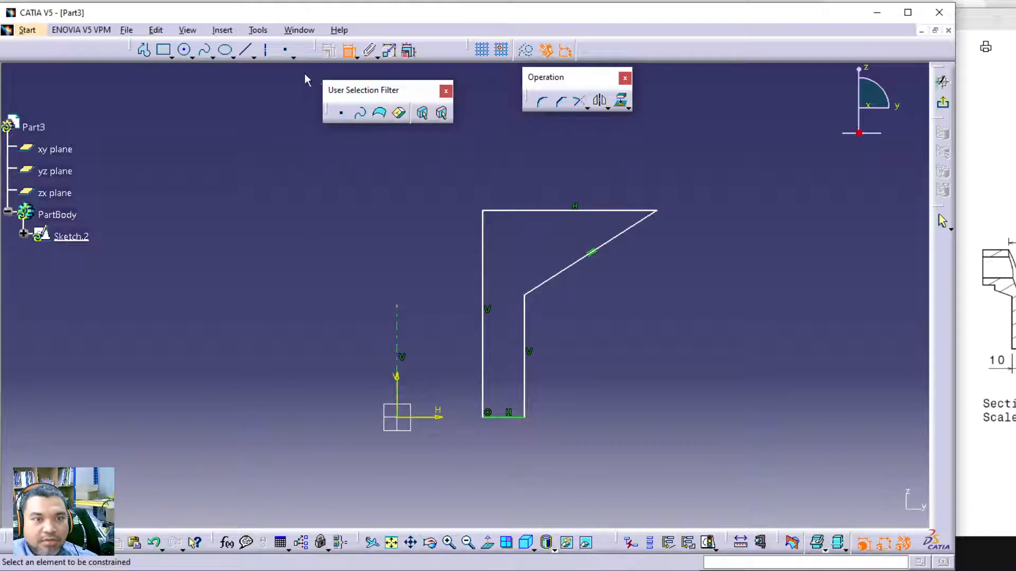
pyautogui.press('Escape')
pyautogui.click(348, 50)
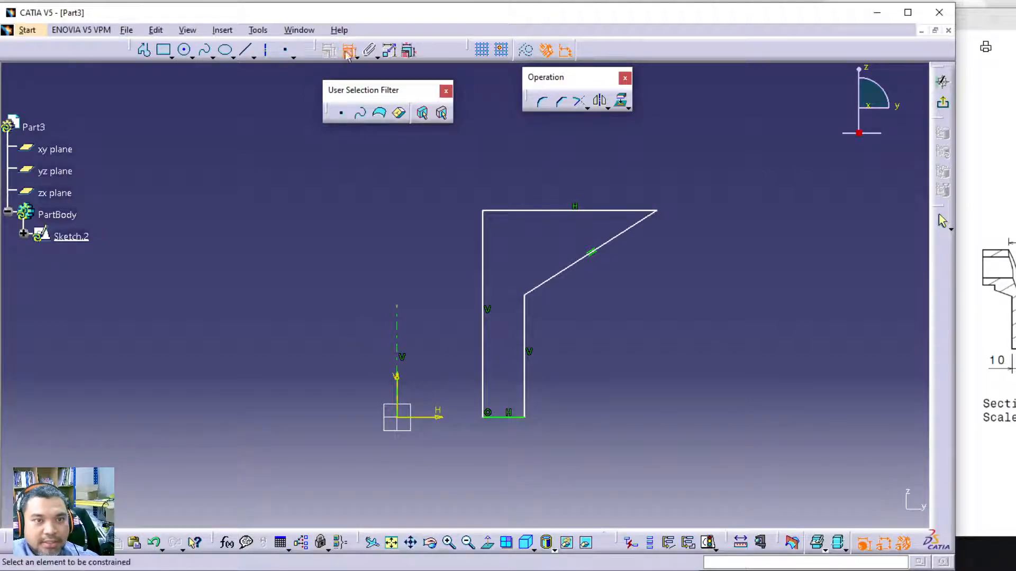
pyautogui.click(508, 417)
pyautogui.click(497, 453)
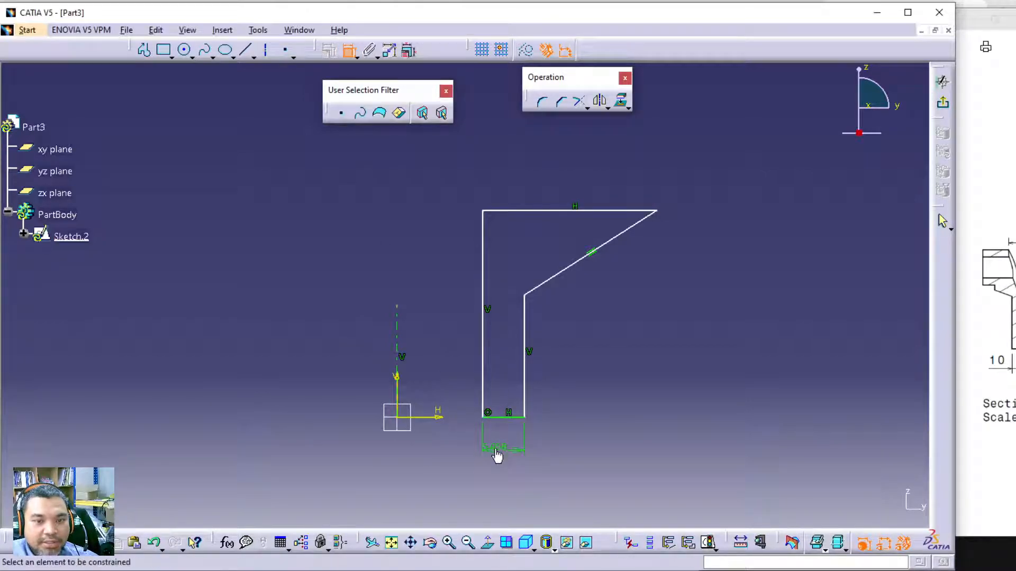
pyautogui.doubleClick(497, 451)
pyautogui.write('10')
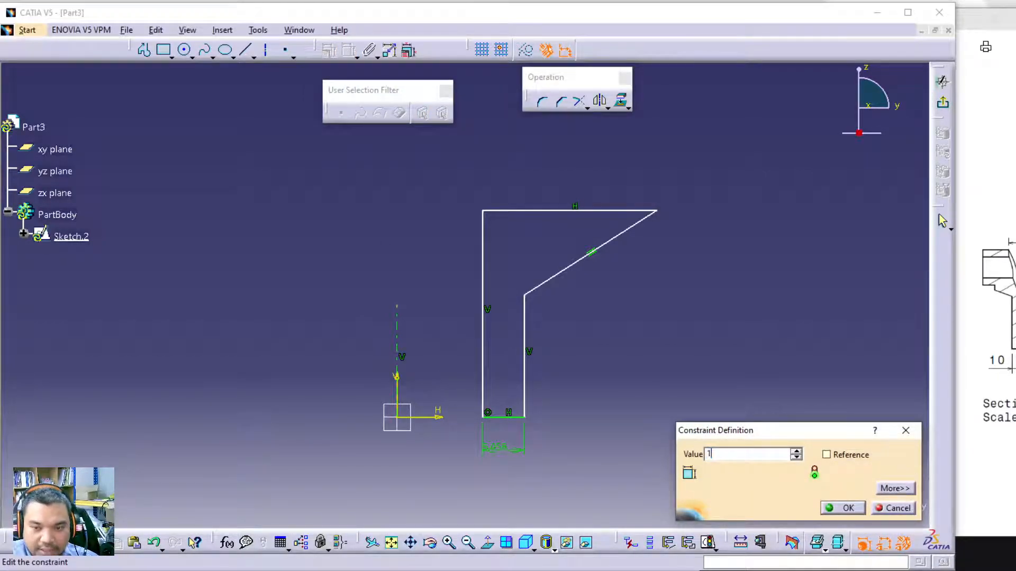
pyautogui.press('Return')
# Dimension the distance from the profile's inner vertical line to the axis and set it to 30/2.
pyautogui.click(482, 378)
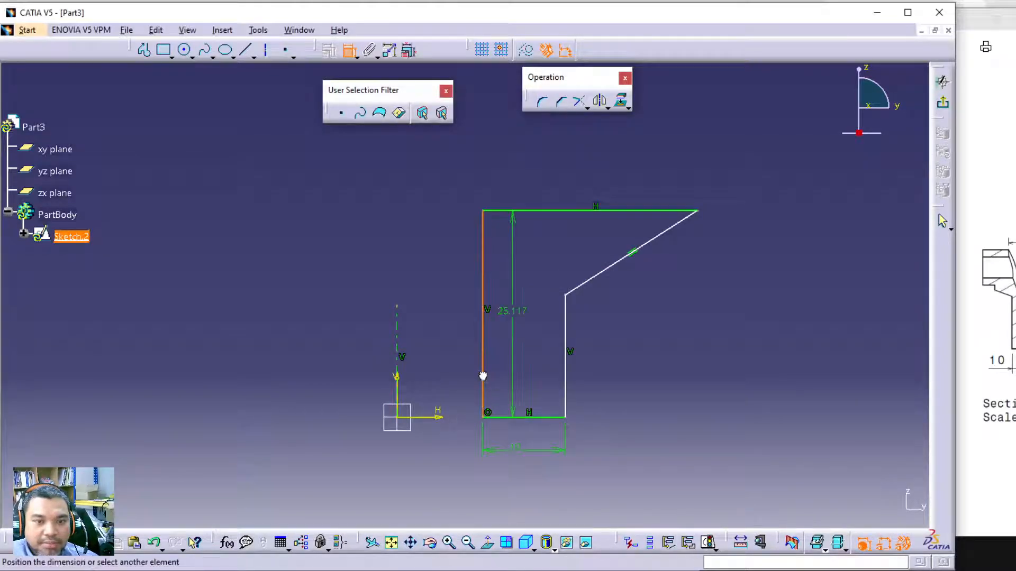
pyautogui.click(397, 346)
pyautogui.click(408, 467)
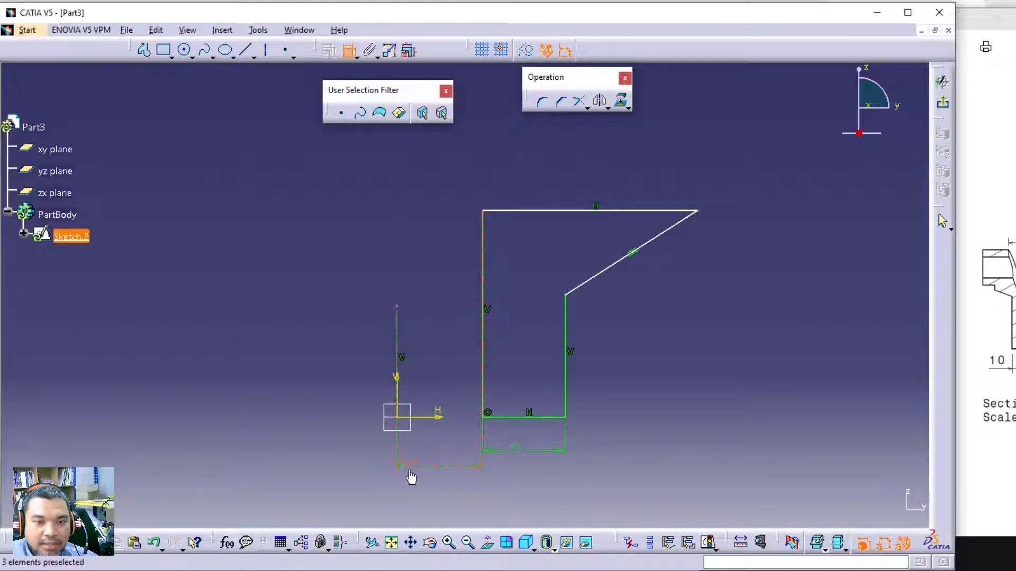
pyautogui.doubleClick(413, 472)
pyautogui.write('30/2')
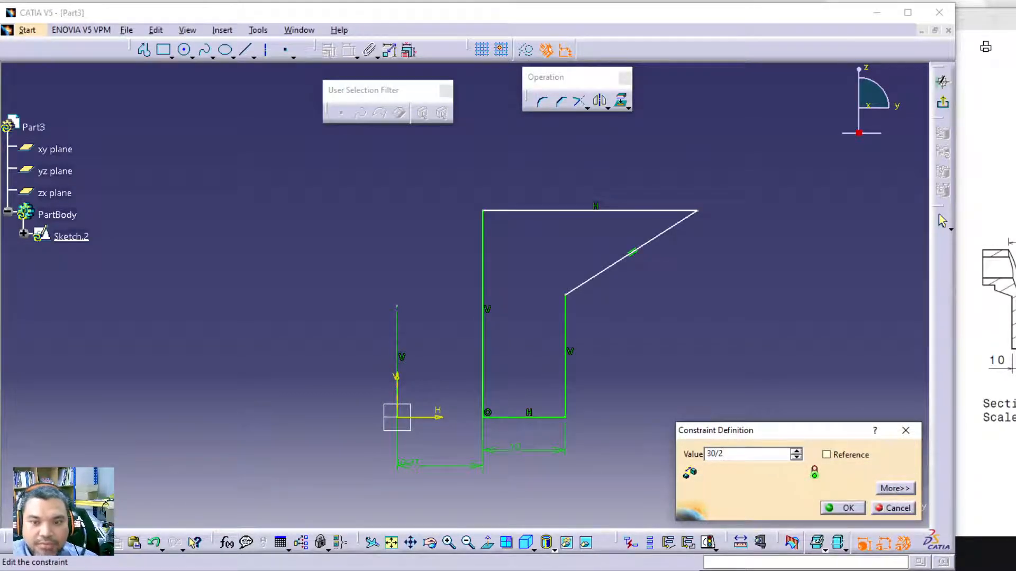
pyautogui.press('Return')
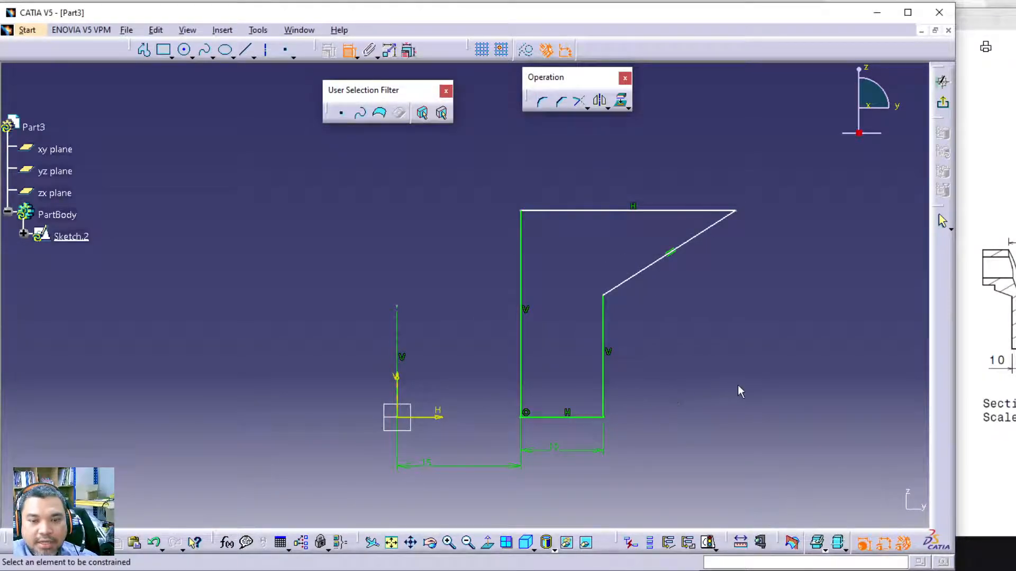
# Dimension the angle between the profile's outer vertical line and the slanted edge and set it to 110 degrees.
pyautogui.click(671, 252)
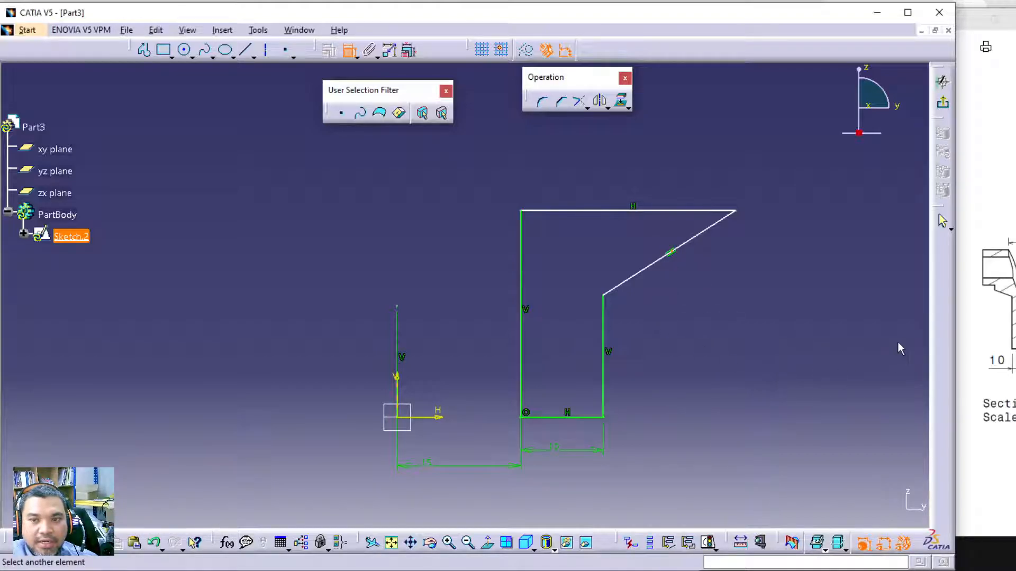
pyautogui.click(971, 331)
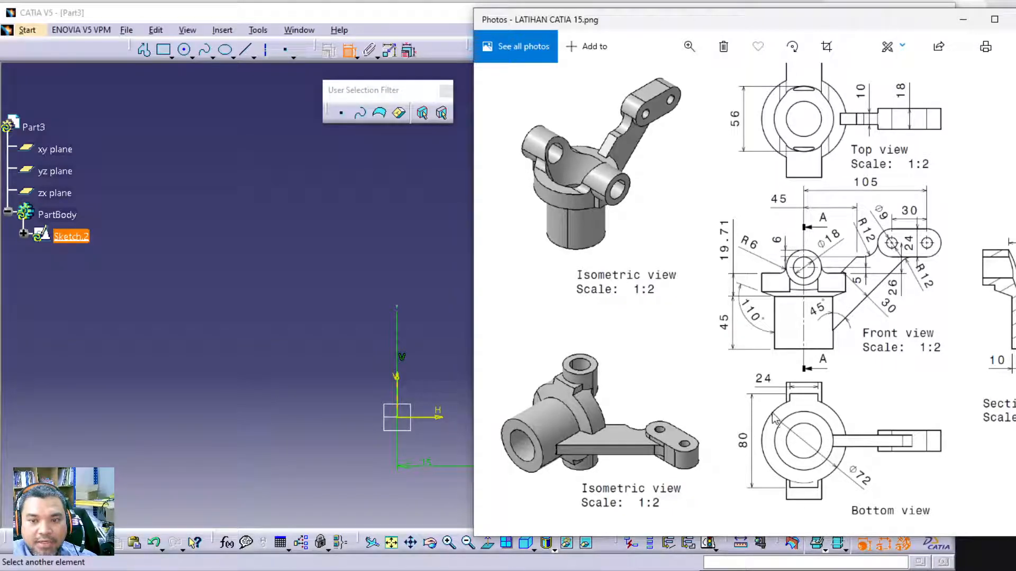
pyautogui.click(422, 292)
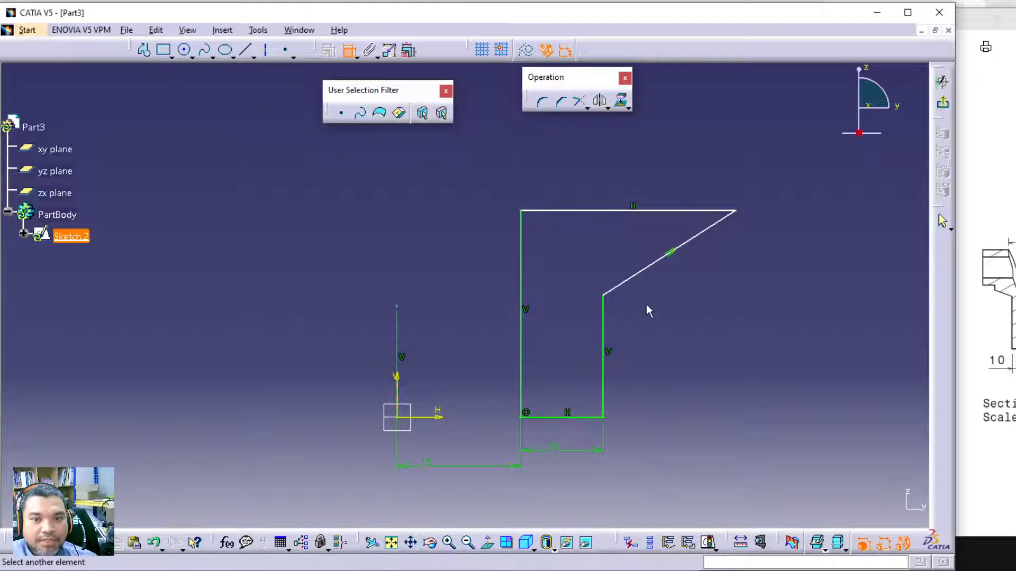
pyautogui.click(612, 322)
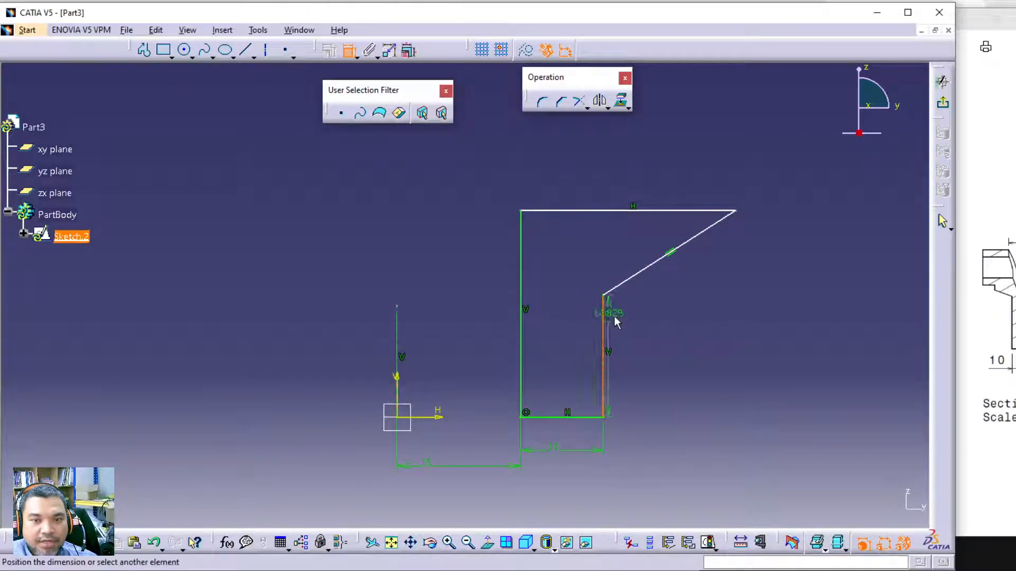
pyautogui.click(637, 274)
pyautogui.click(643, 312)
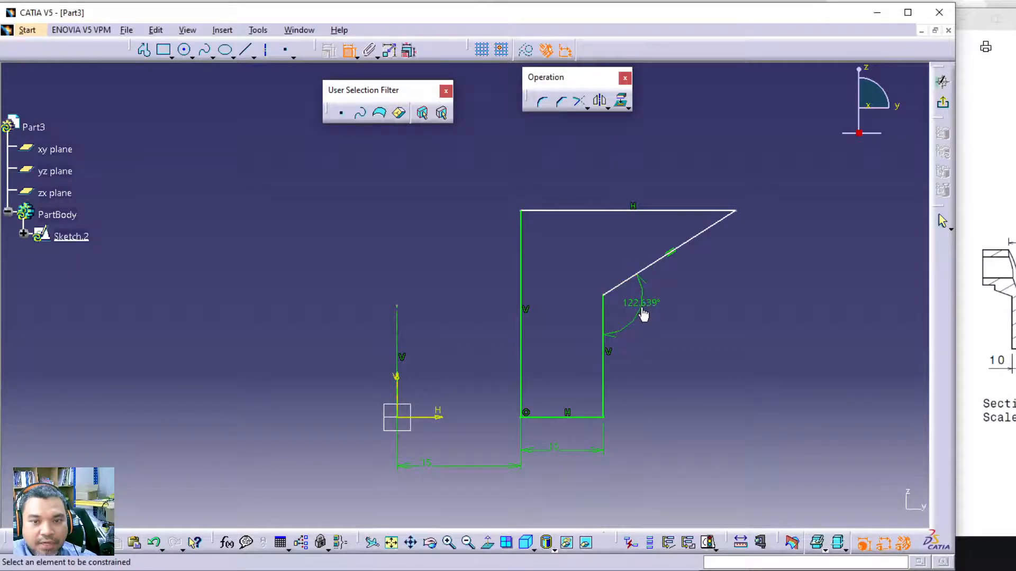
pyautogui.doubleClick(643, 312)
pyautogui.write('110deg')
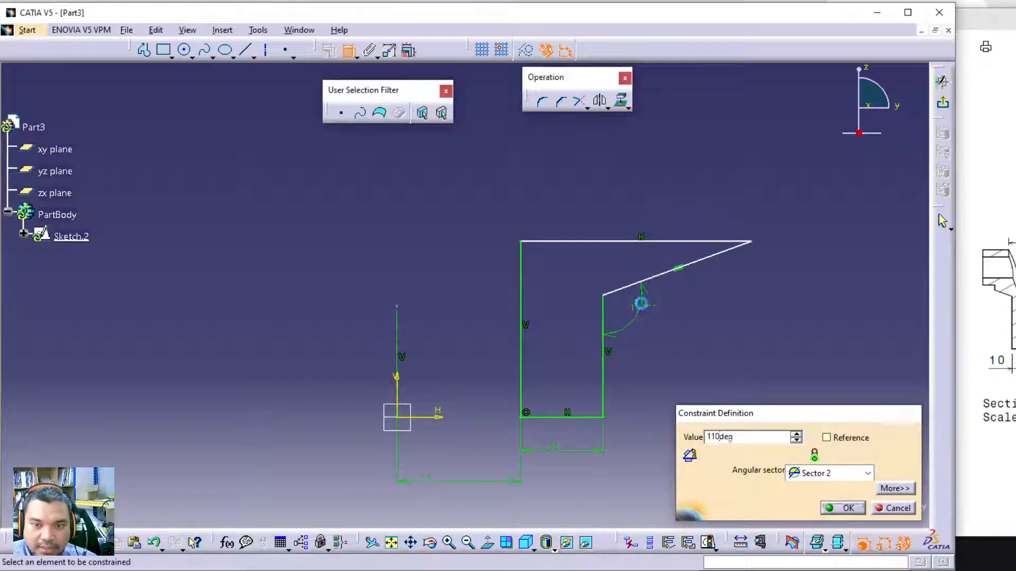
pyautogui.press('Return')
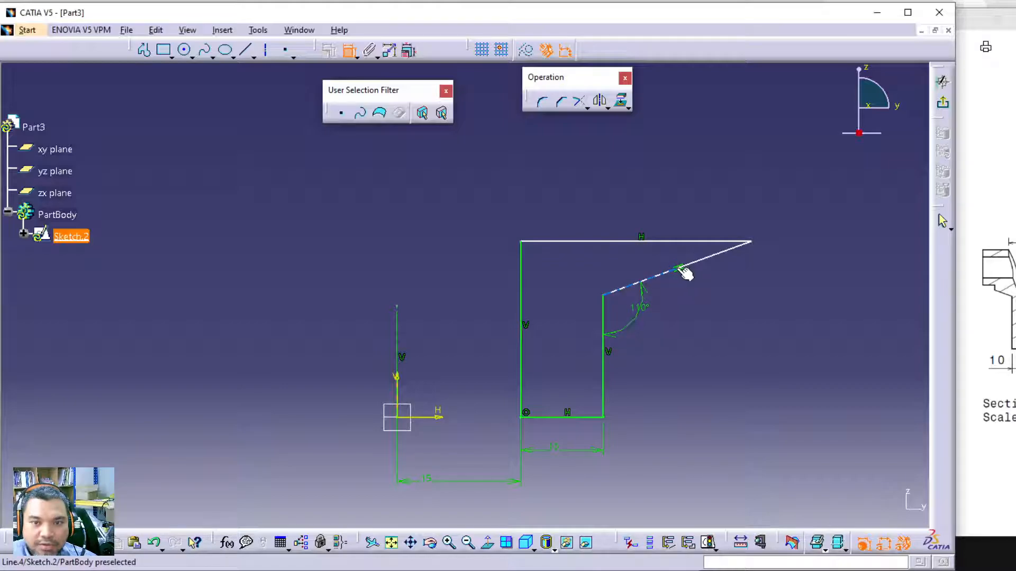
# Dimension the horizontal distance from the axis to the point partway along the slanted edge and set it to 72/2.
pyautogui.click(680, 270)
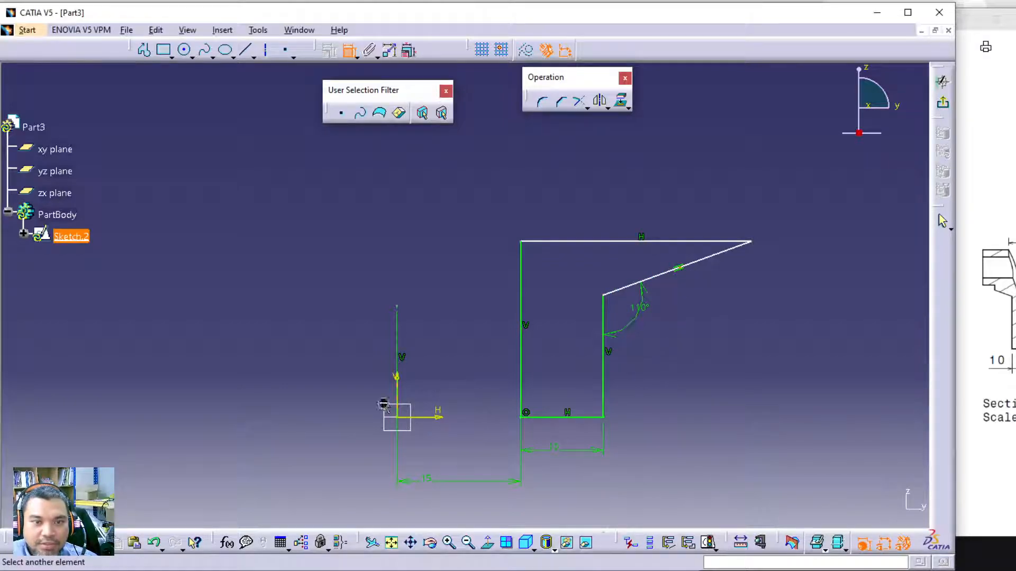
pyautogui.click(404, 337)
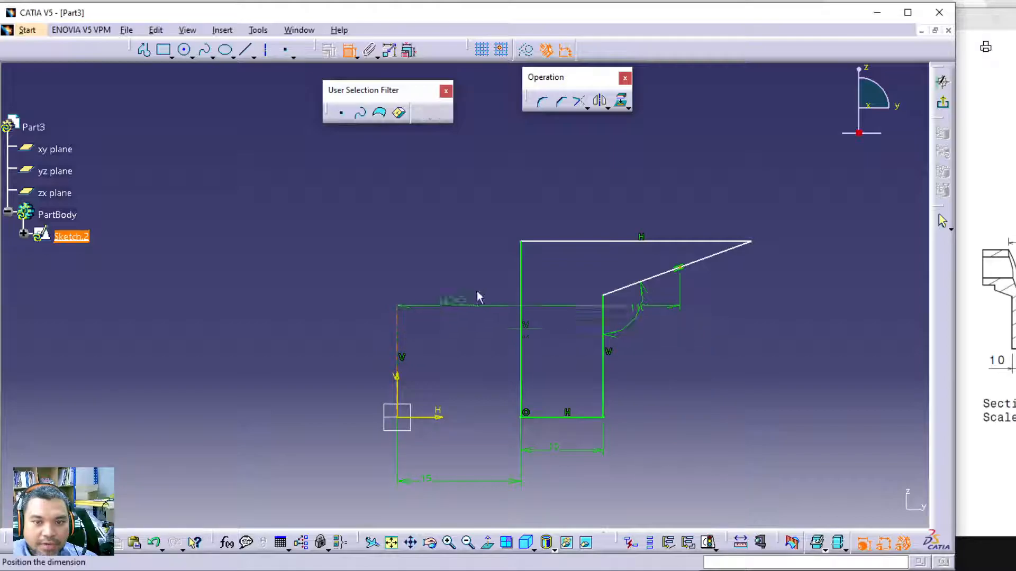
pyautogui.click(527, 200)
pyautogui.doubleClick(526, 200)
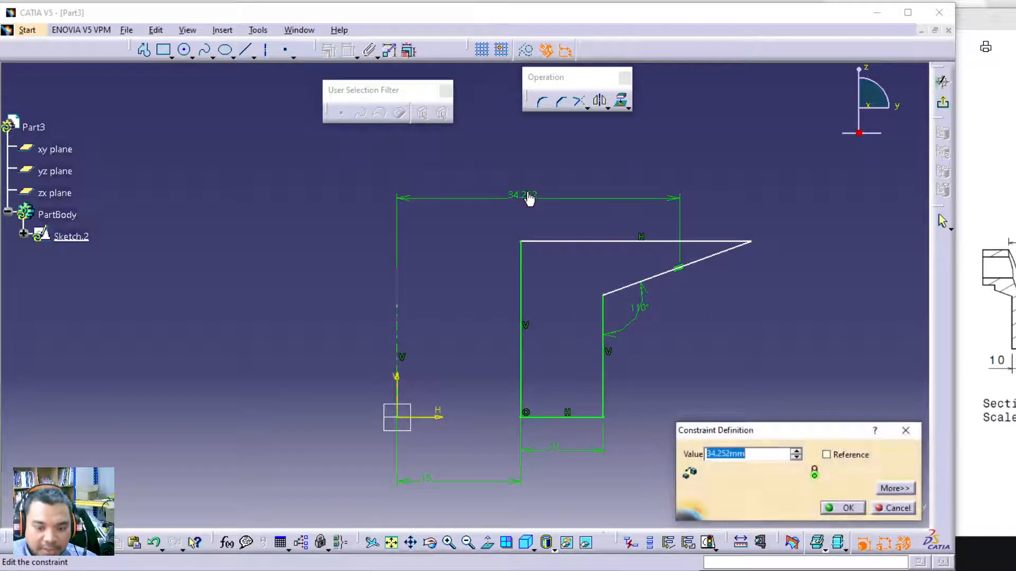
pyautogui.write('72/2')
pyautogui.press('Return')
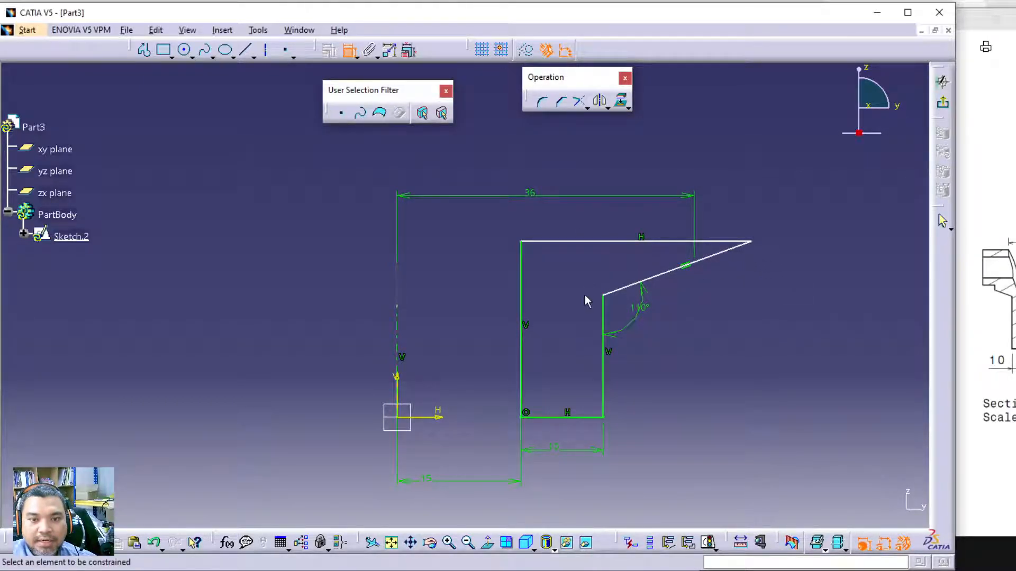
# Dimension the vertical distance between the profile's top edge and the slanted edge's lower corner and set it to 19.71 mm.
pyautogui.click(991, 353)
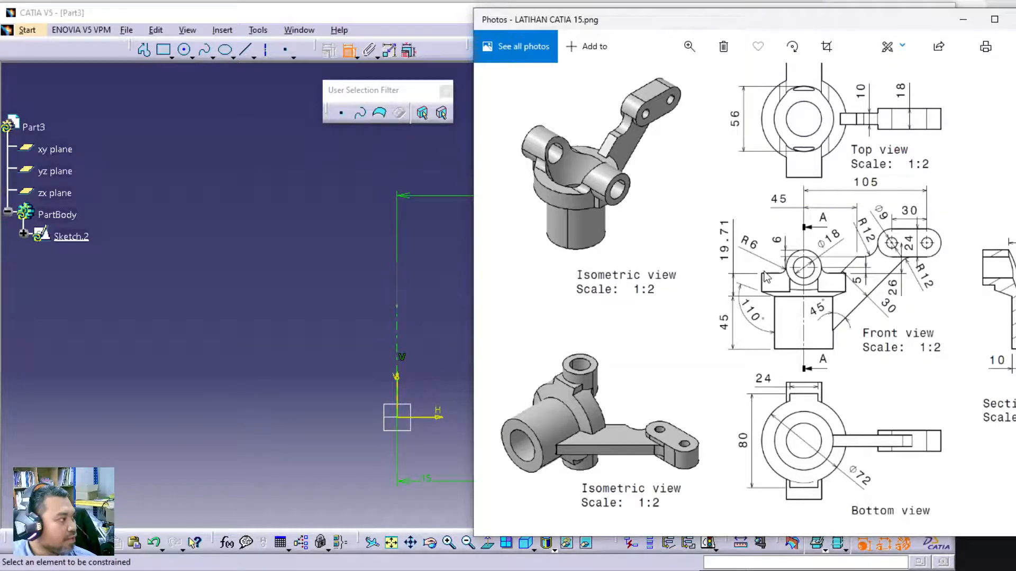
pyautogui.click(279, 318)
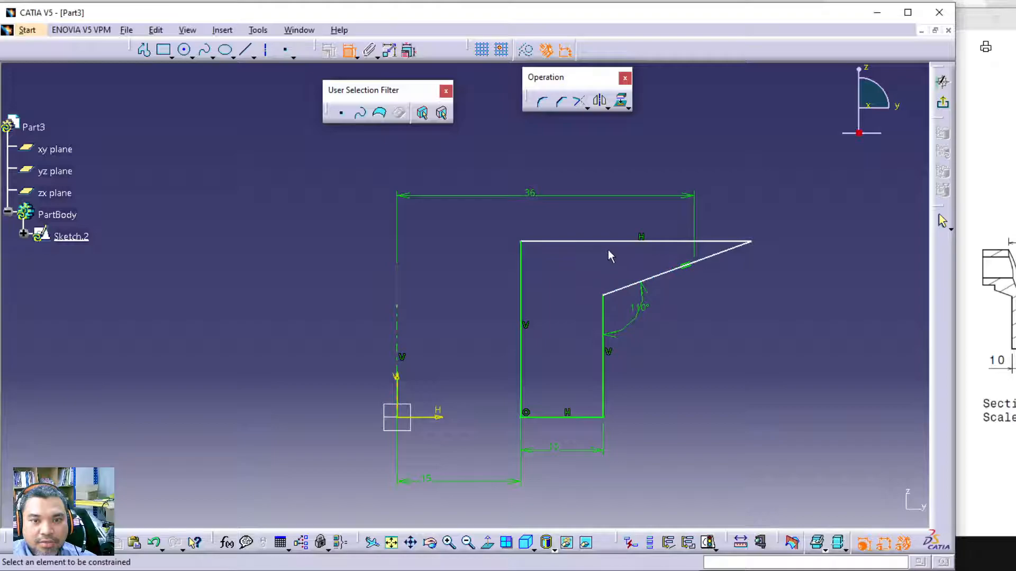
pyautogui.click(581, 242)
pyautogui.click(607, 296)
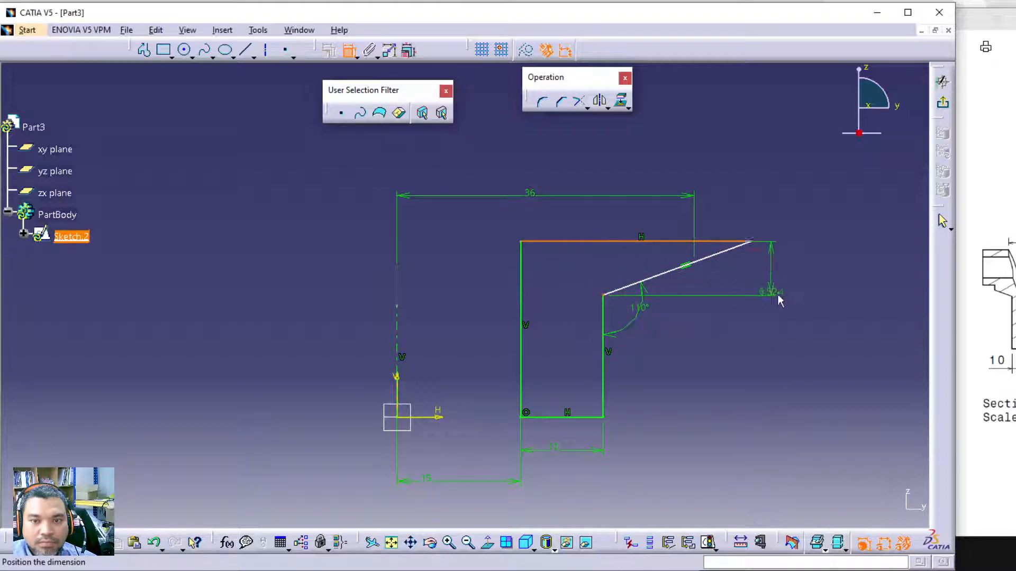
pyautogui.click(812, 281)
pyautogui.doubleClick(811, 281)
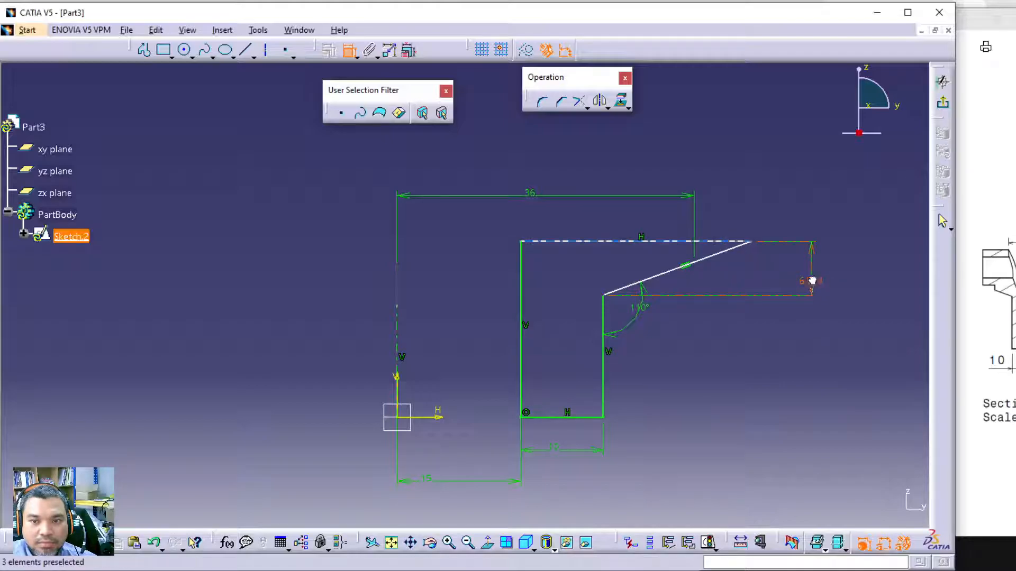
pyautogui.write('19.71')
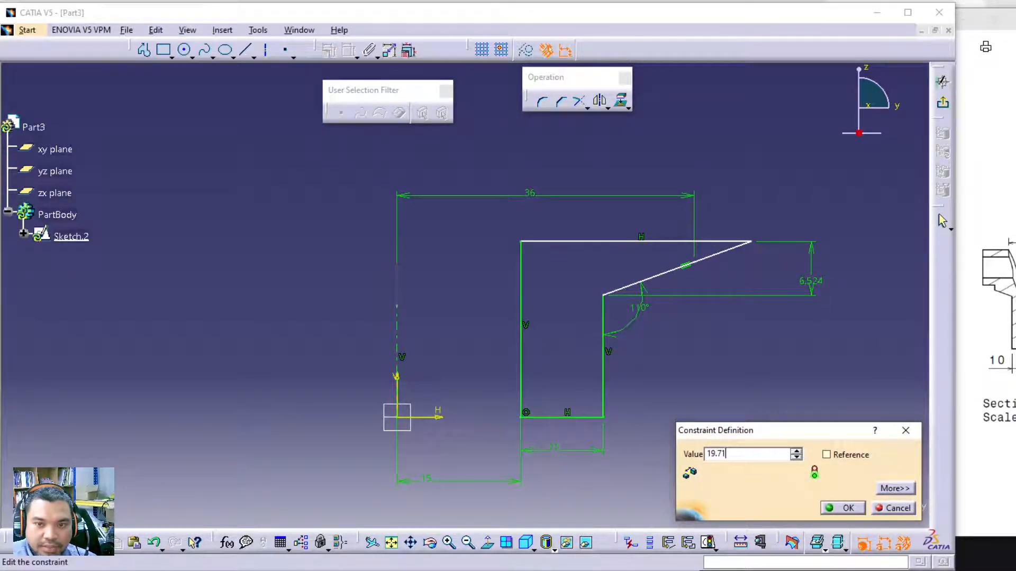
pyautogui.press('Return')
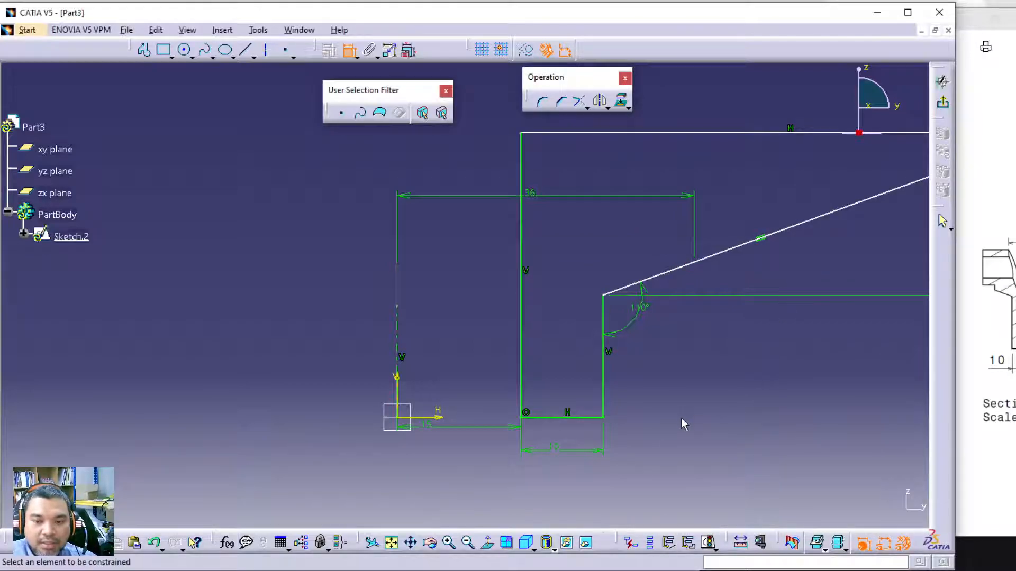
# Compare the sketched half-section with the front view dimensions in the LATIHAN CATIA 15 drawing.
pyautogui.click(968, 439)
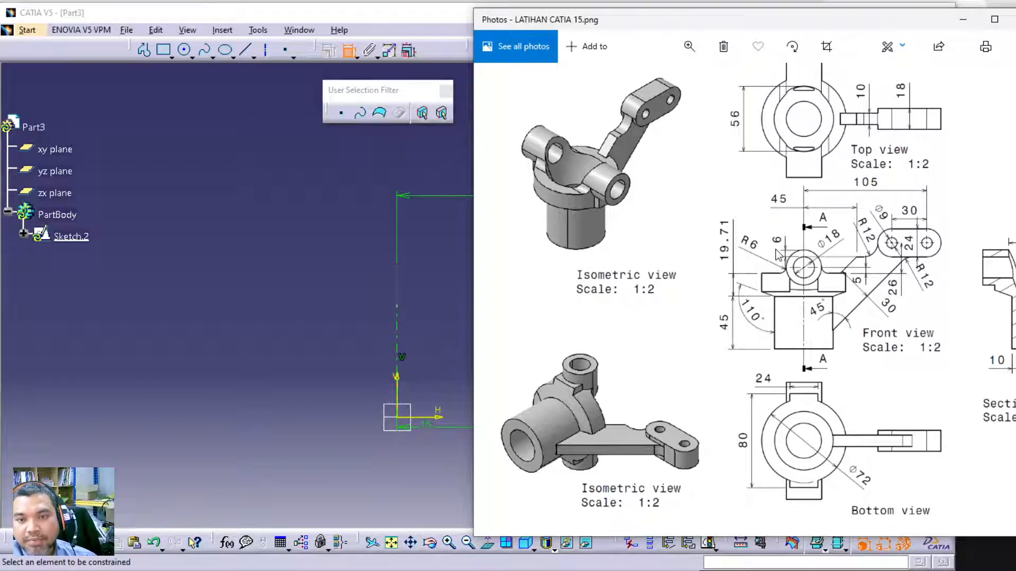
pyautogui.click(315, 289)
pyautogui.moveTo(760, 342)
pyautogui.mouseDown(button='middle')
pyautogui.moveTo(596, 414)
pyautogui.moveTo(552, 396)
pyautogui.mouseUp(button='middle')
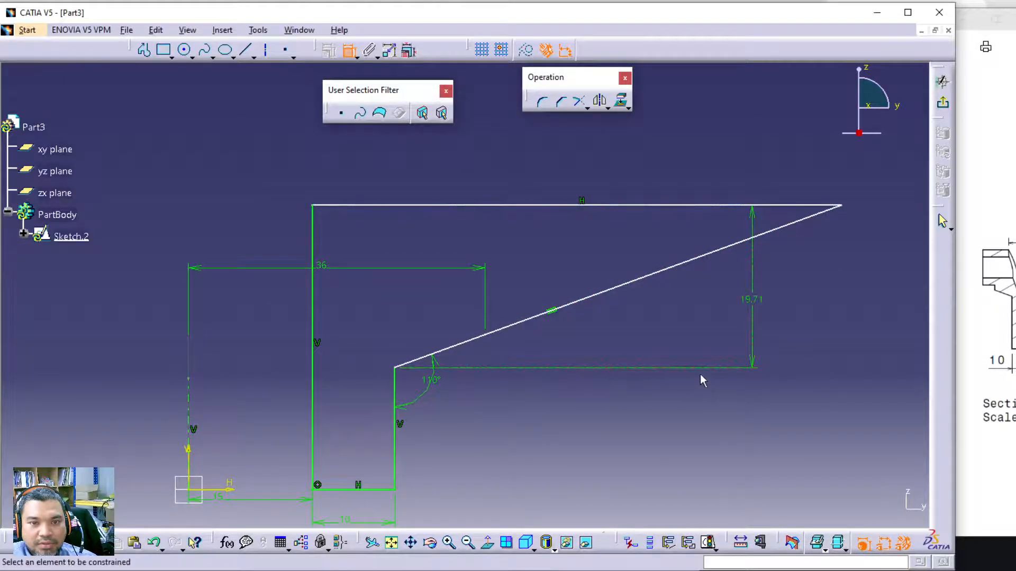
pyautogui.click(967, 450)
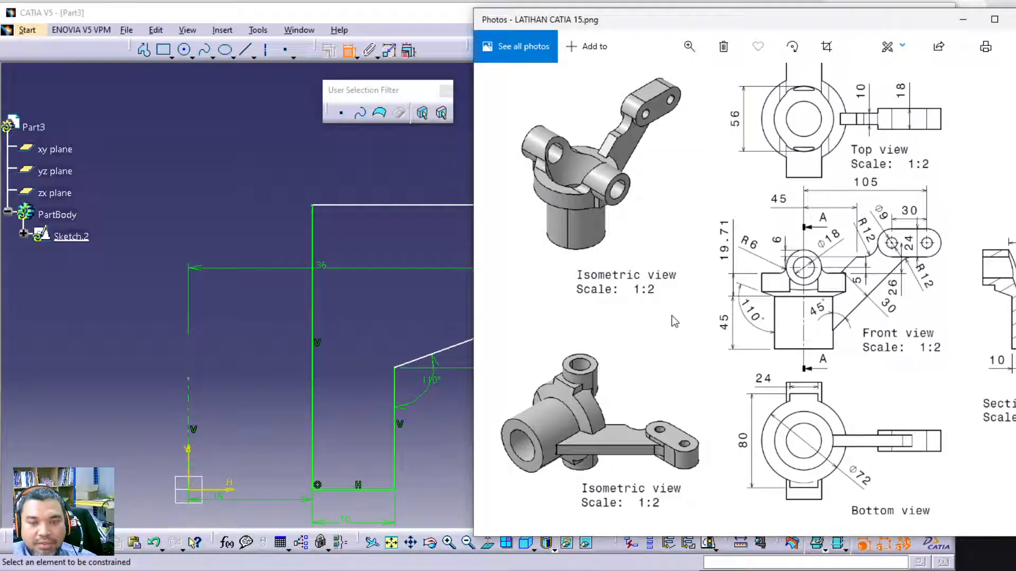
pyautogui.click(368, 314)
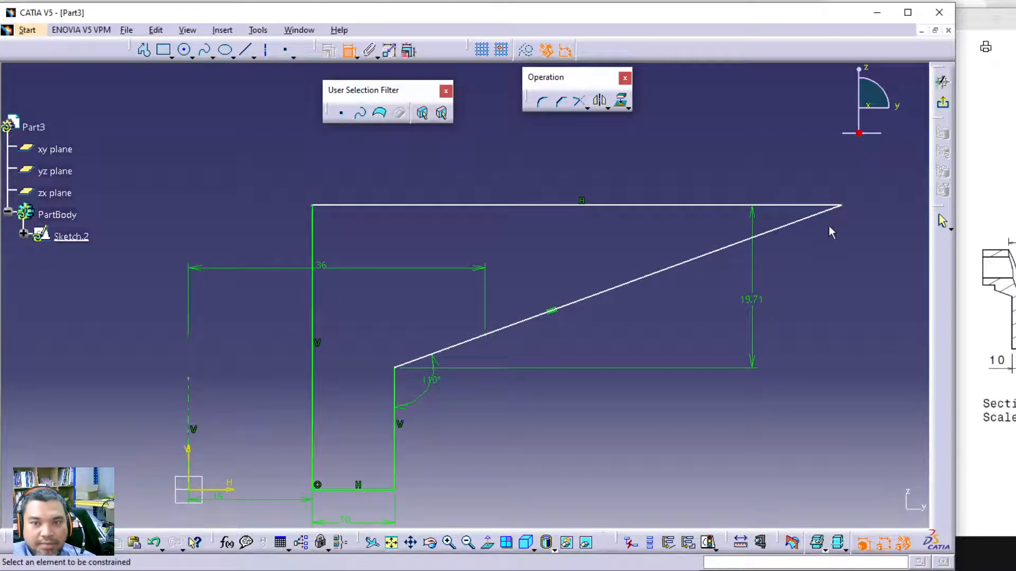
pyautogui.click(842, 207)
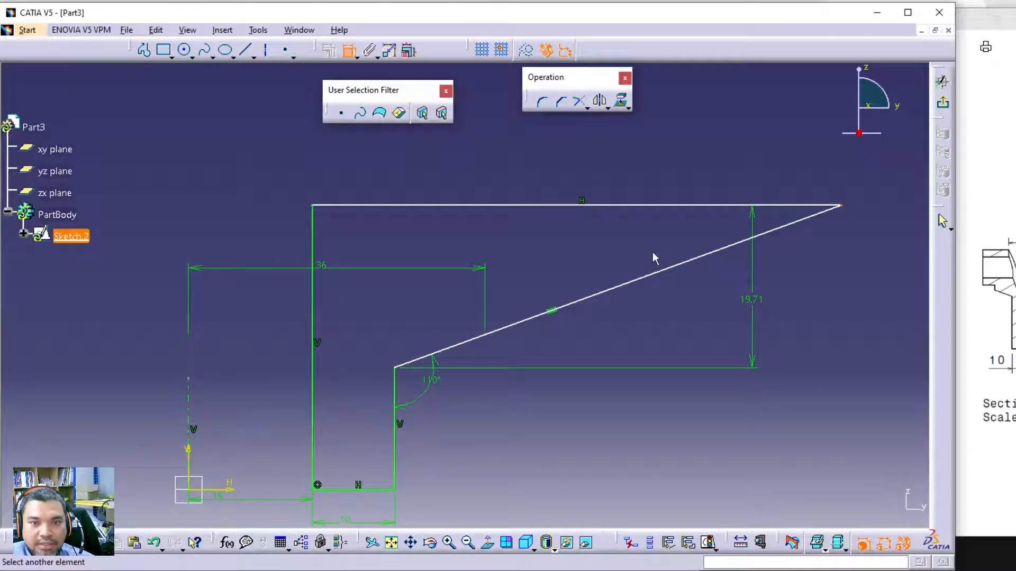
pyautogui.click(642, 277)
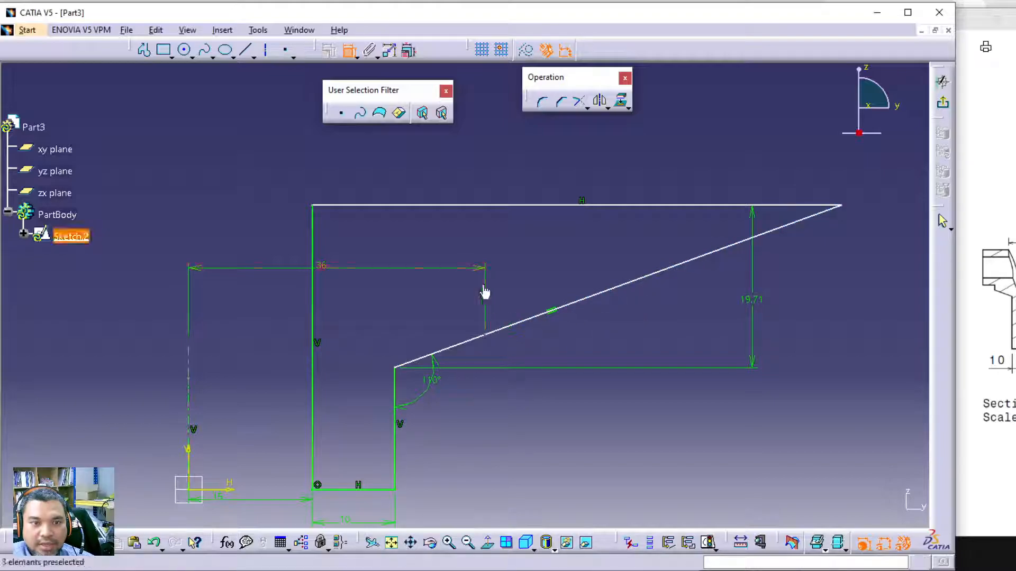
pyautogui.click(324, 206)
pyautogui.press('Escape')
pyautogui.moveTo(347, 205)
pyautogui.mouseDown()
pyautogui.moveTo(340, 240)
pyautogui.moveTo(359, 197)
pyautogui.moveTo(343, 285)
pyautogui.moveTo(370, 161)
pyautogui.mouseUp()
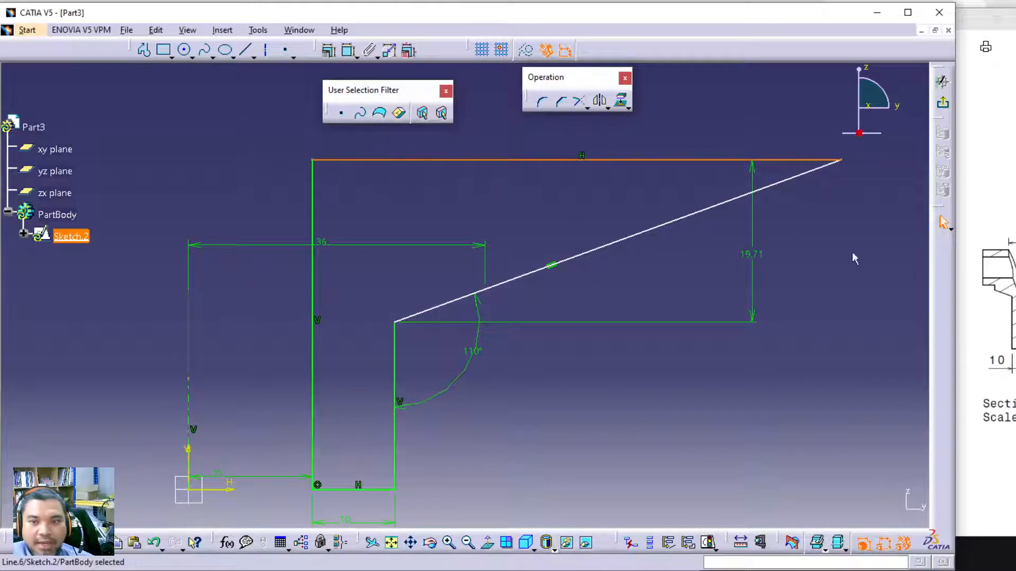
# Dimension the length of the profile's outer vertical line and set it to 45 mm, as in the drawing's front view.
pyautogui.click(958, 333)
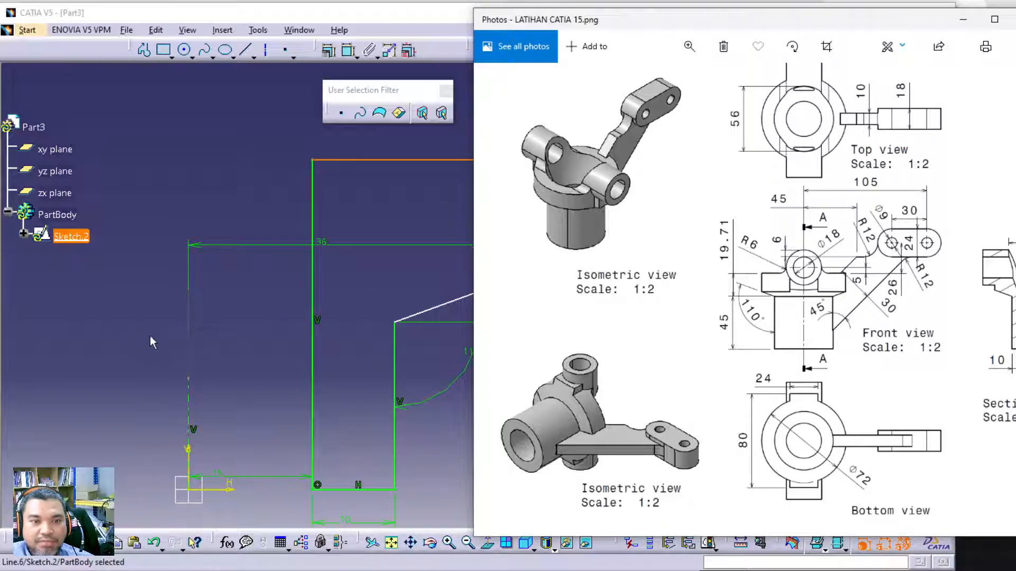
pyautogui.click(55, 334)
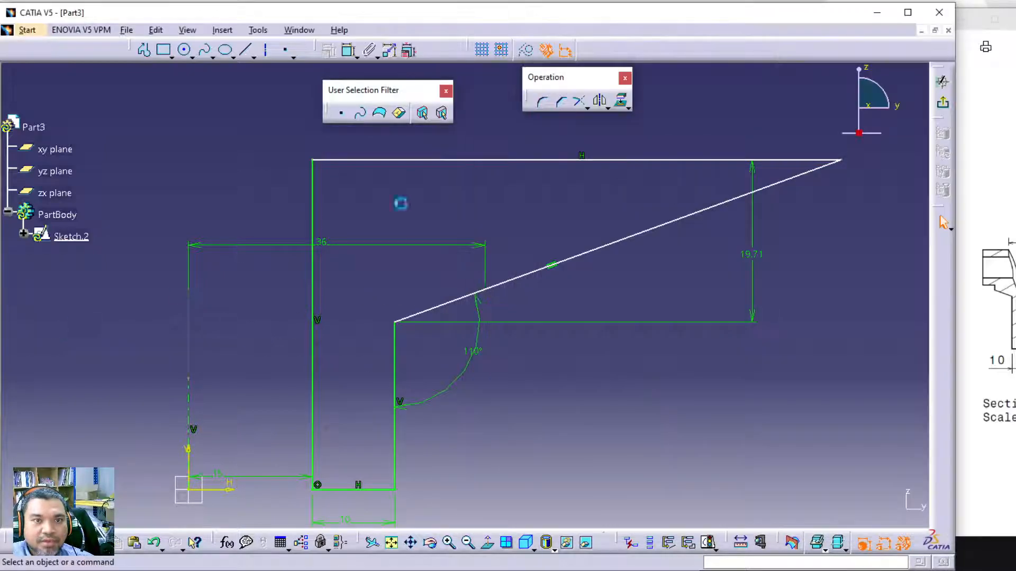
pyautogui.click(349, 50)
pyautogui.click(397, 378)
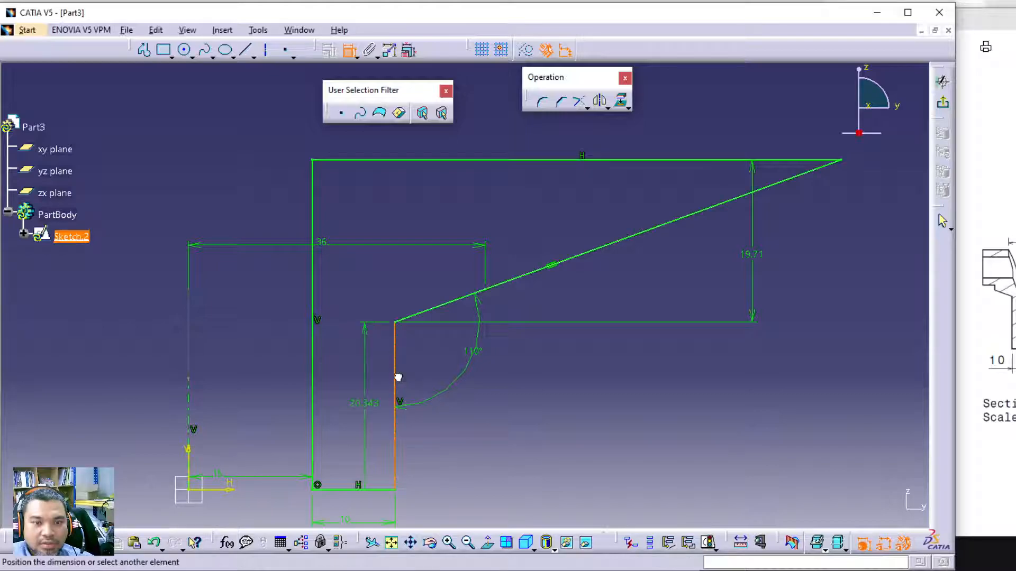
pyautogui.click(603, 386)
pyautogui.doubleClick(601, 384)
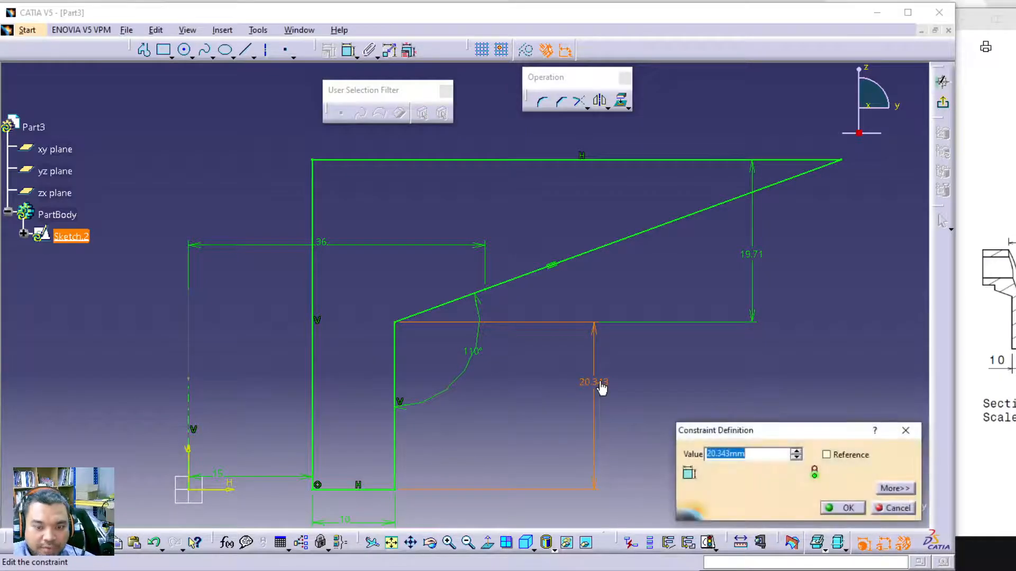
pyautogui.write('45')
pyautogui.press('Return')
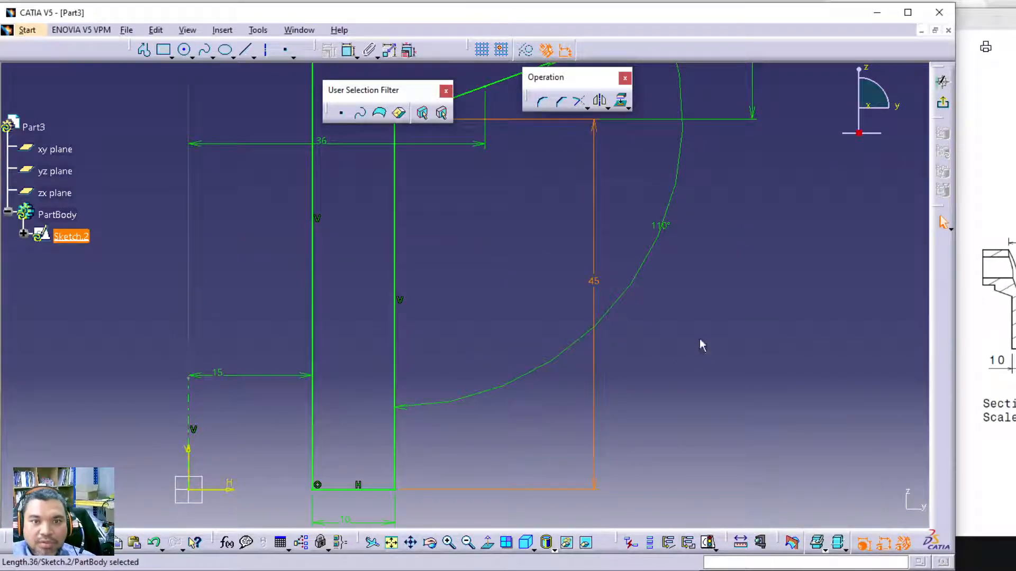
# Reposition the 36 mm dimension so it sits just below the profile's top edge.
pyautogui.moveTo(750, 293); pyautogui.dragTo(748, 416, button='middle')
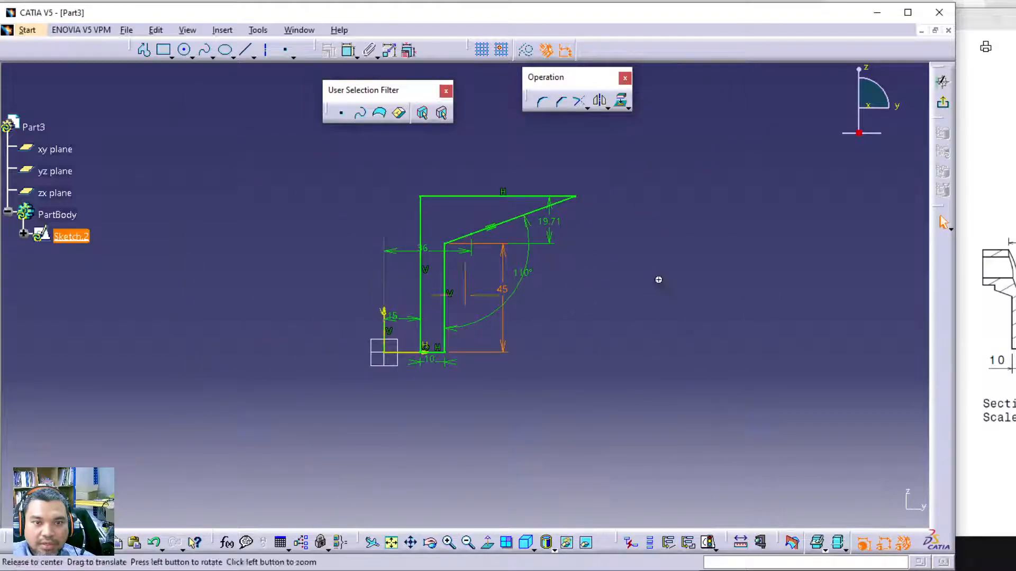
pyautogui.moveTo(657, 279); pyautogui.dragTo(704, 360, button='middle')
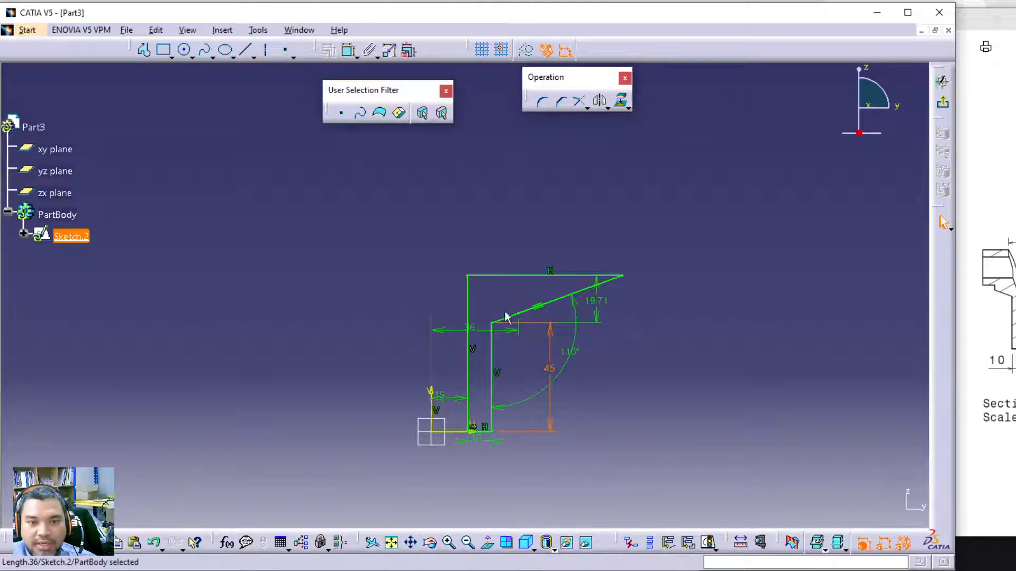
pyautogui.click(976, 347)
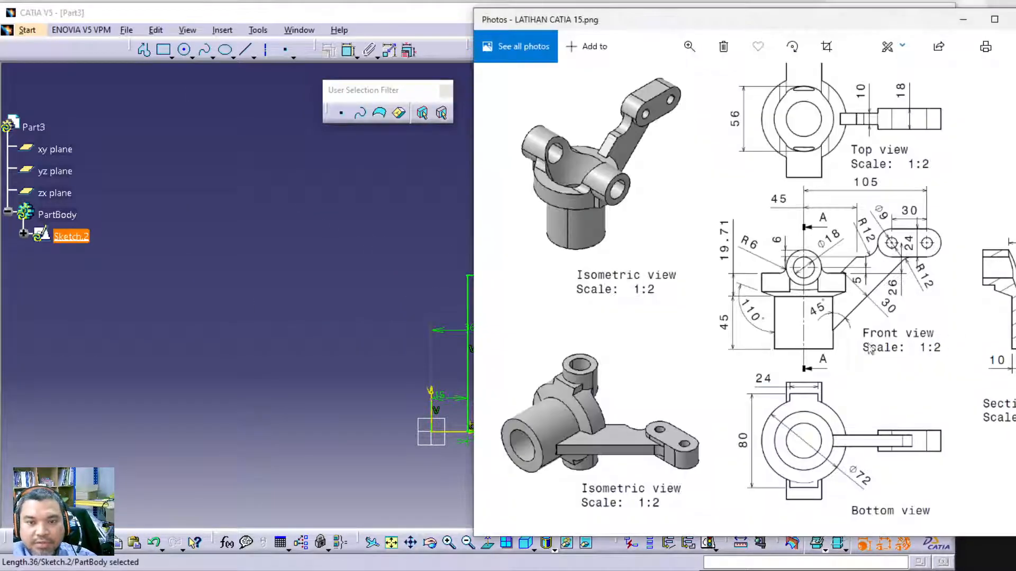
pyautogui.click(224, 362)
pyautogui.moveTo(471, 330)
pyautogui.mouseDown()
pyautogui.moveTo(480, 345)
pyautogui.moveTo(465, 356)
pyautogui.moveTo(400, 288)
pyautogui.mouseUp()
pyautogui.click(468, 286)
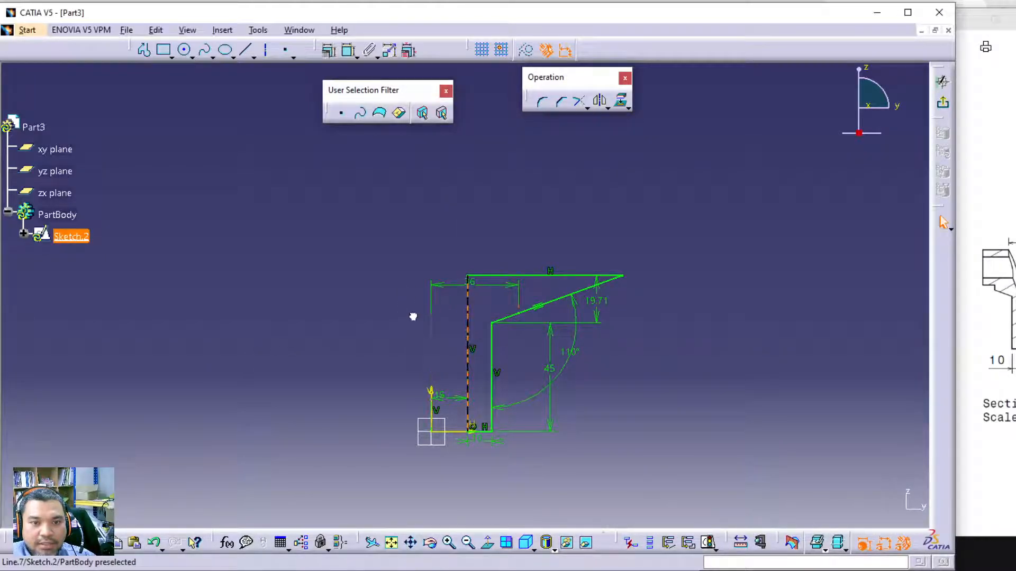
pyautogui.moveTo(481, 288); pyautogui.dragTo(507, 221)
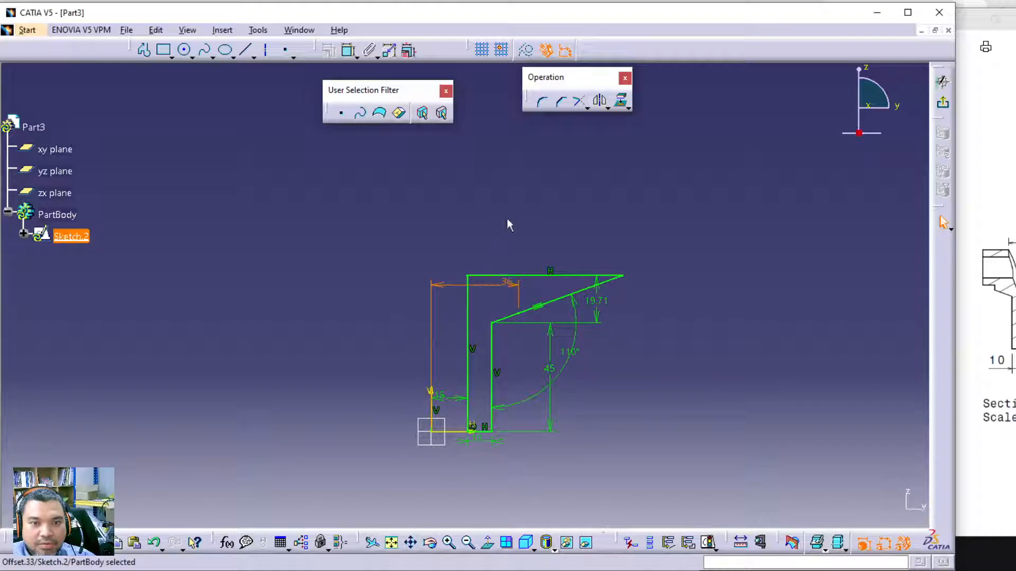
pyautogui.moveTo(503, 290); pyautogui.dragTo(500, 301)
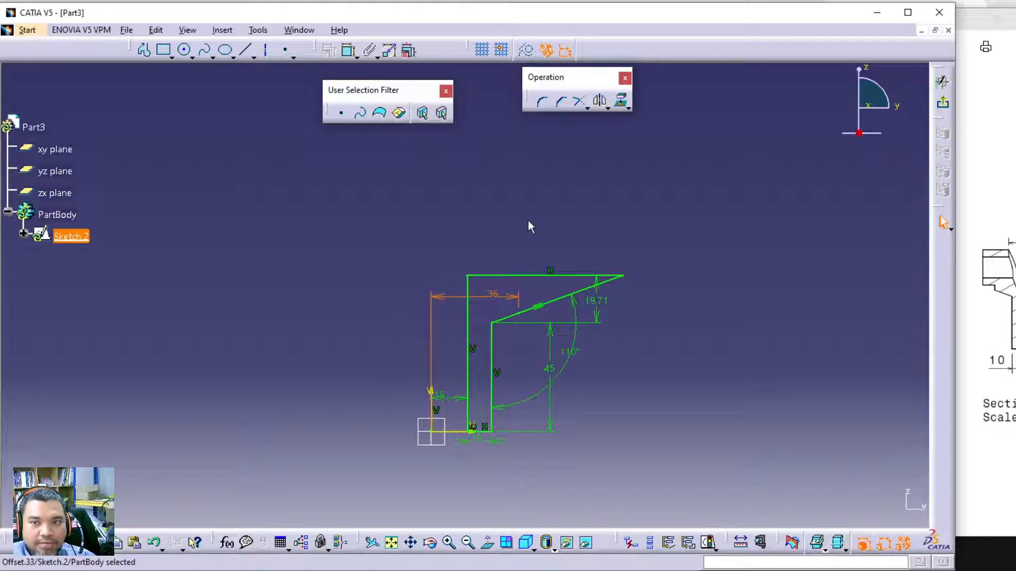
# Finish the half-section sketch and revolve it 360 degrees around its vertical axis with Shaft.
pyautogui.click(528, 227)
pyautogui.click(942, 102)
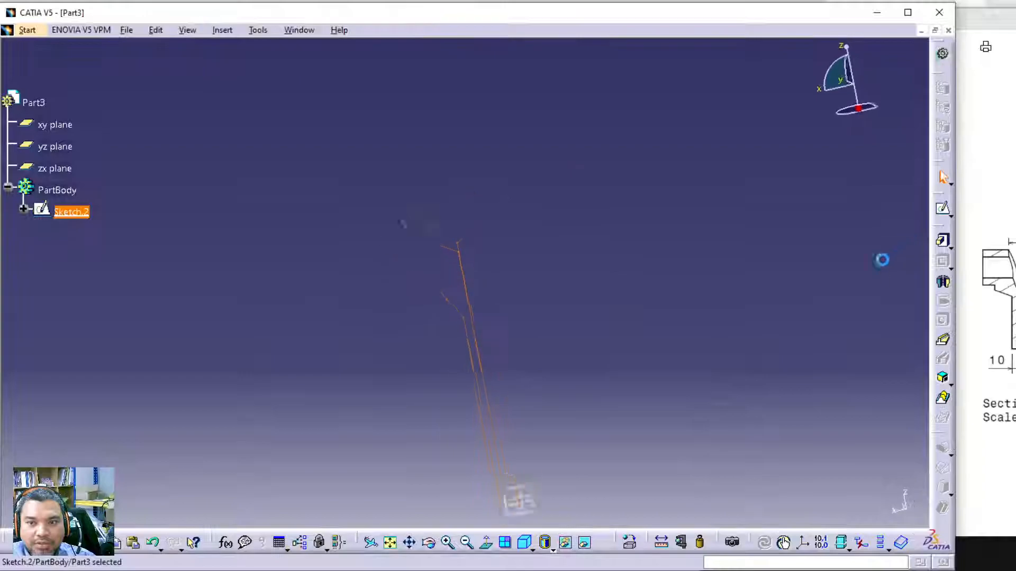
pyautogui.click(942, 282)
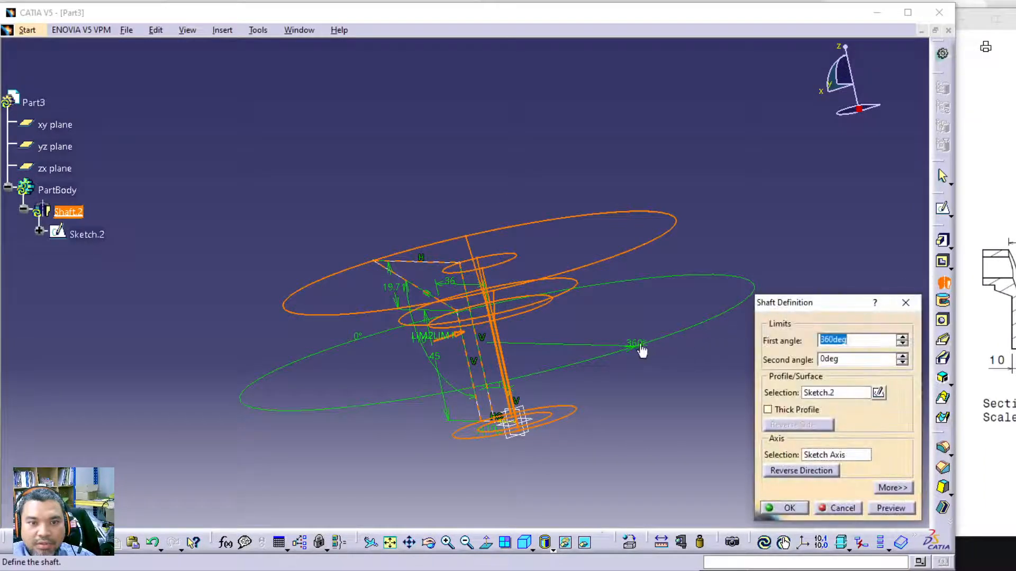
pyautogui.click(898, 509)
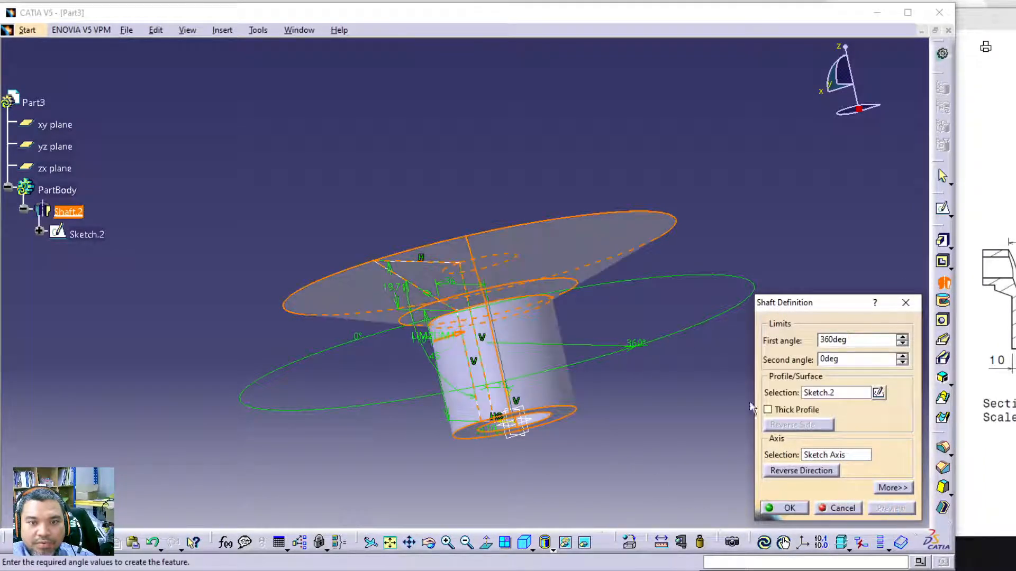
pyautogui.click(774, 505)
pyautogui.moveTo(726, 312); pyautogui.dragTo(478, 378, button='middle')
pyautogui.moveTo(623, 336); pyautogui.dragTo(403, 179, button='middle')
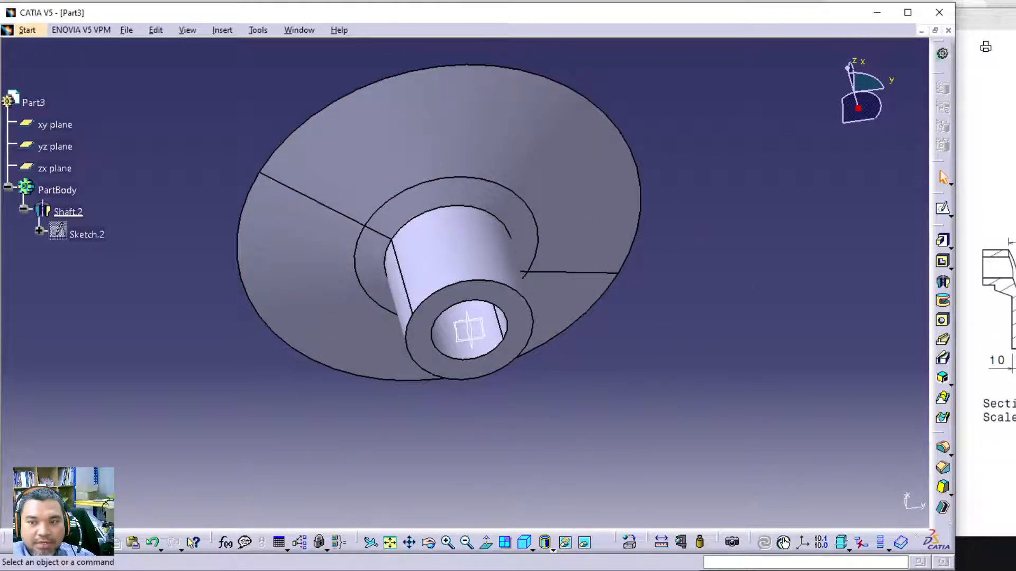
# Check the drawing, start a sketch on the flange's large flat face and draw an origin-centred circle with a radius of about 65 mm.
pyautogui.click(998, 312)
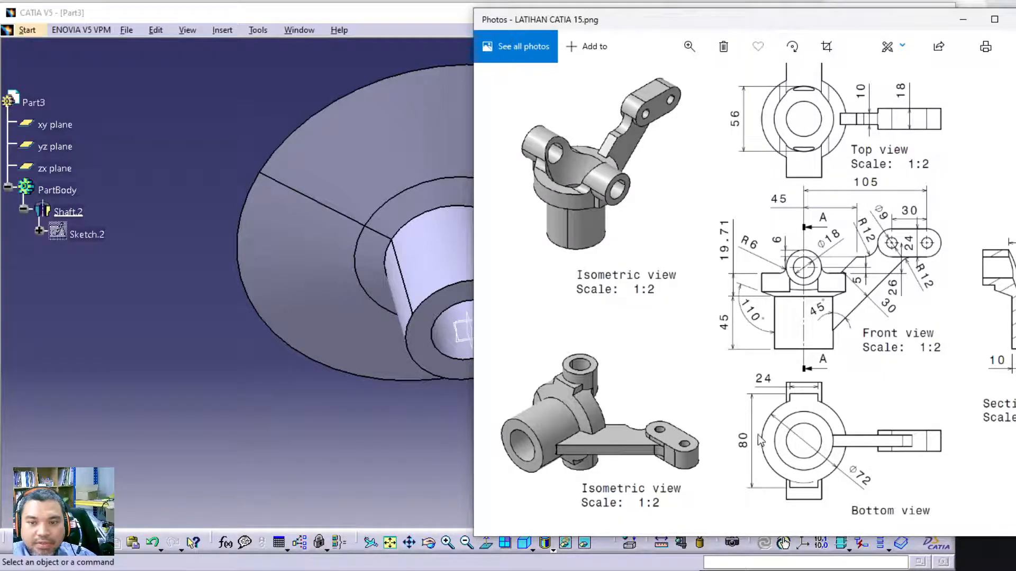
pyautogui.click(185, 417)
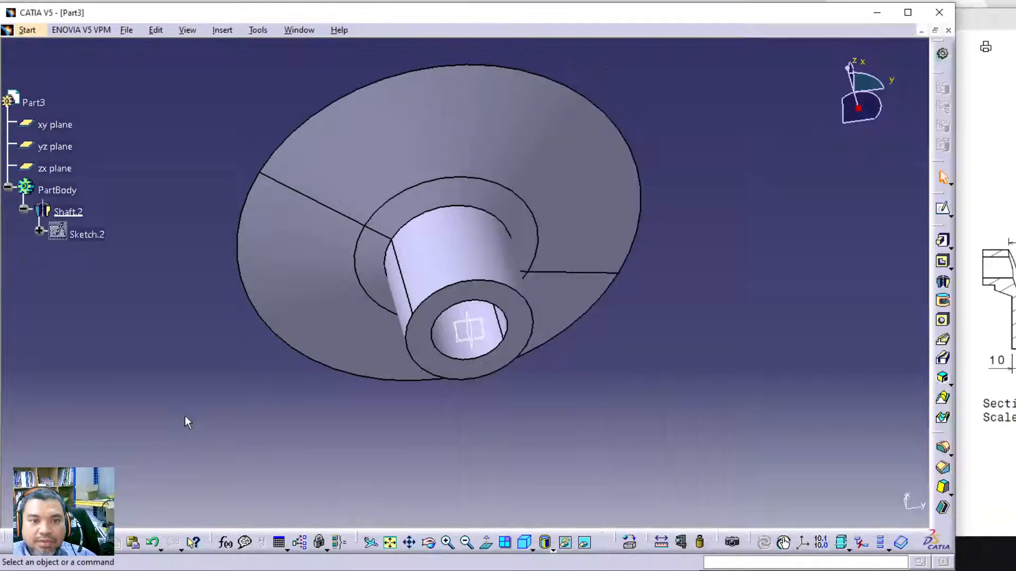
pyautogui.moveTo(225, 168); pyautogui.dragTo(471, 279, button='middle')
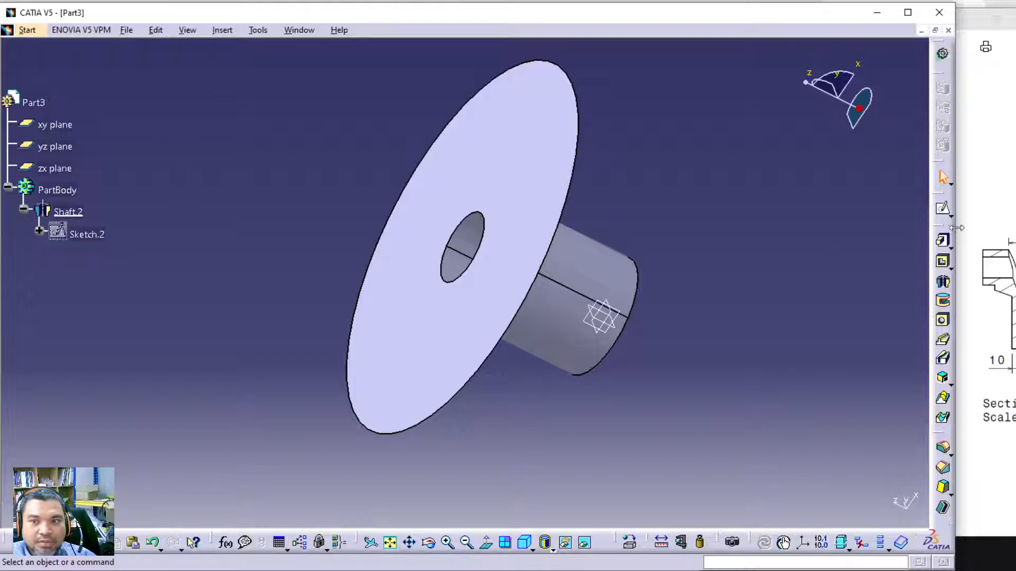
pyautogui.click(943, 208)
pyautogui.click(457, 315)
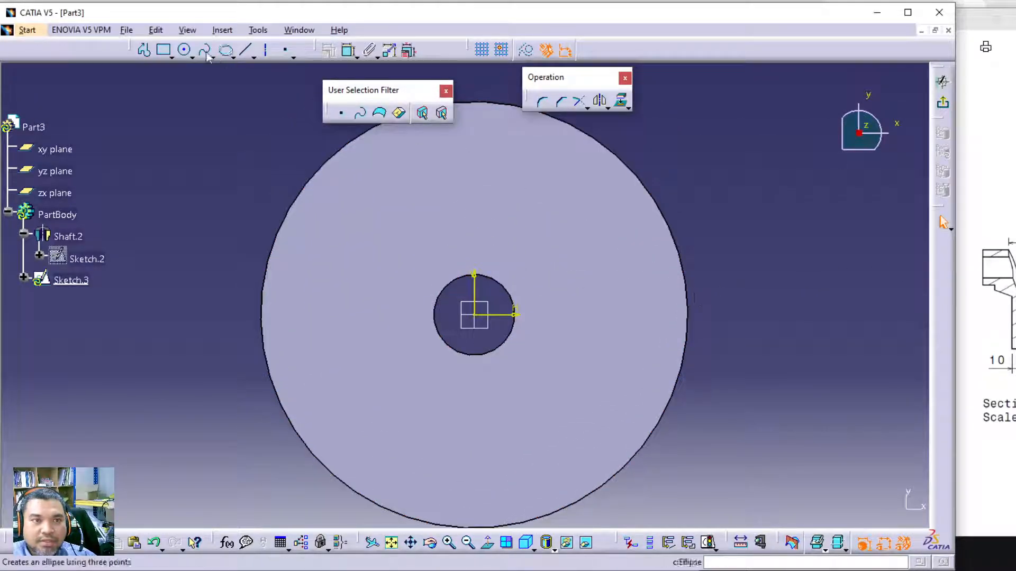
pyautogui.click(184, 49)
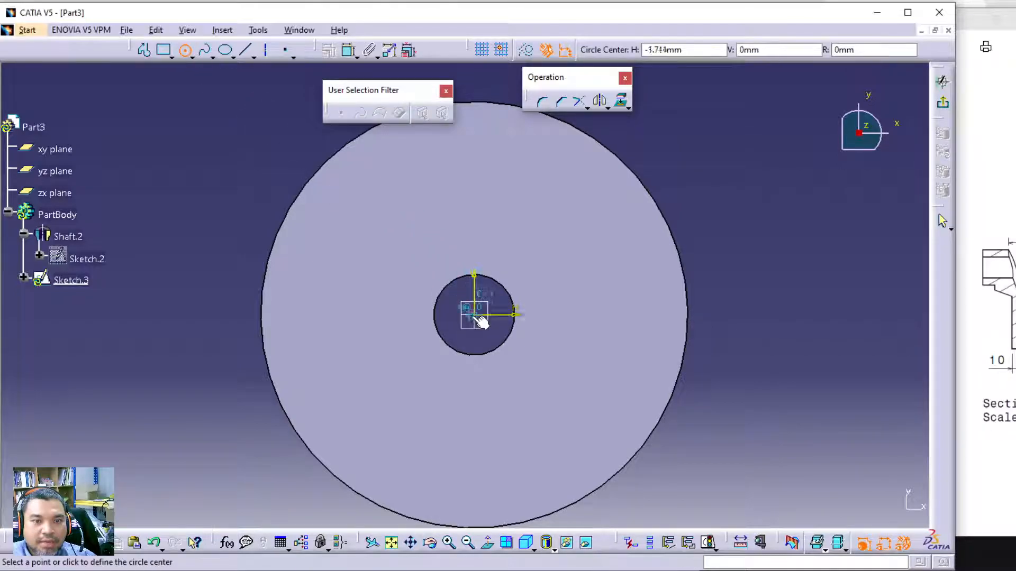
pyautogui.click(474, 315)
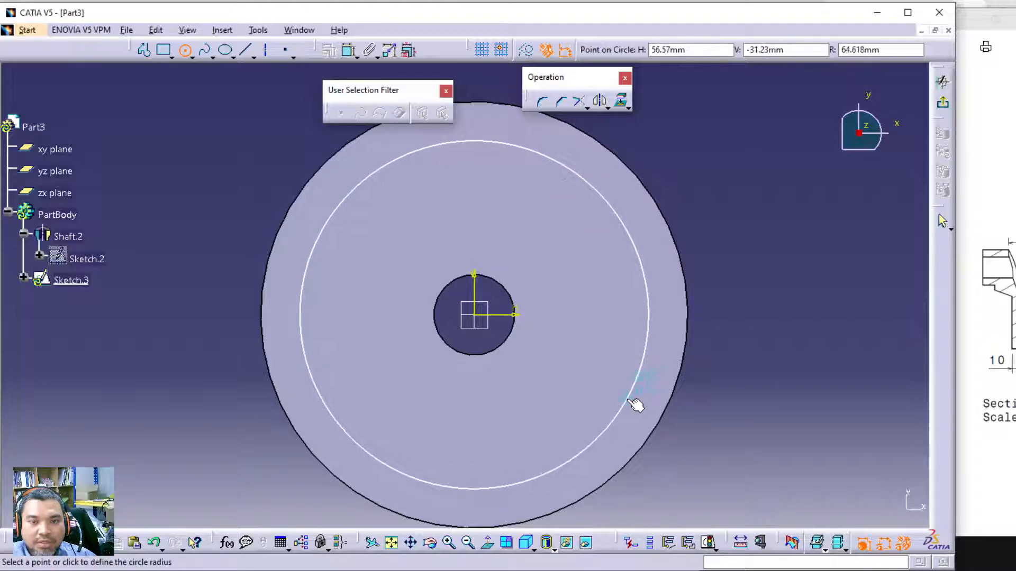
pyautogui.click(638, 408)
# Dimension the circle's diameter and set it to 80 mm.
pyautogui.click(369, 51)
pyautogui.click(405, 153)
pyautogui.click(735, 232)
pyautogui.doubleClick(729, 229)
pyautogui.write('80')
pyautogui.press('Return')
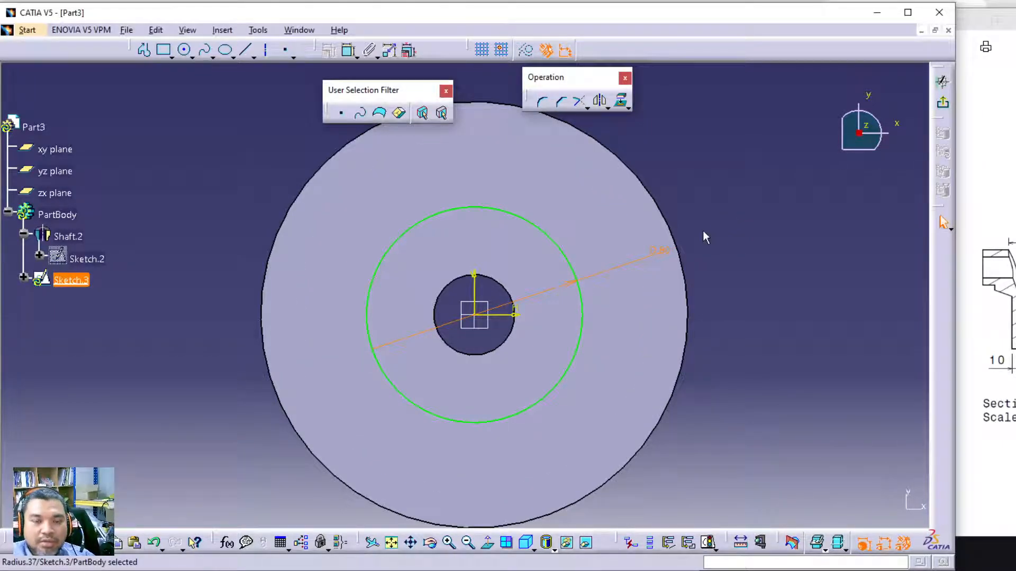
# Check the bottom view in the LATIHAN CATIA 15 drawing and set the circle's diameter to 72 mm.
pyautogui.click(980, 382)
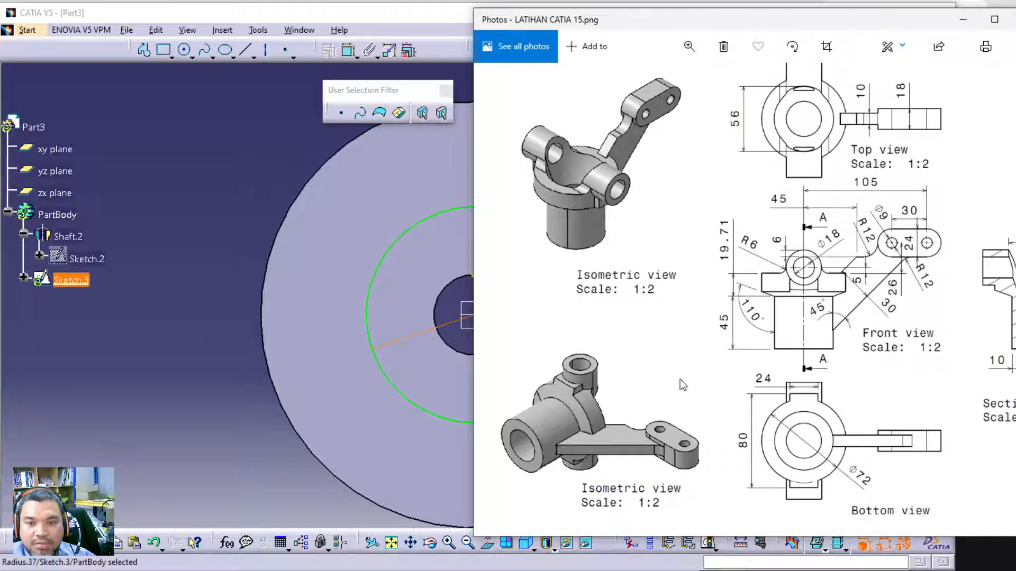
pyautogui.click(344, 265)
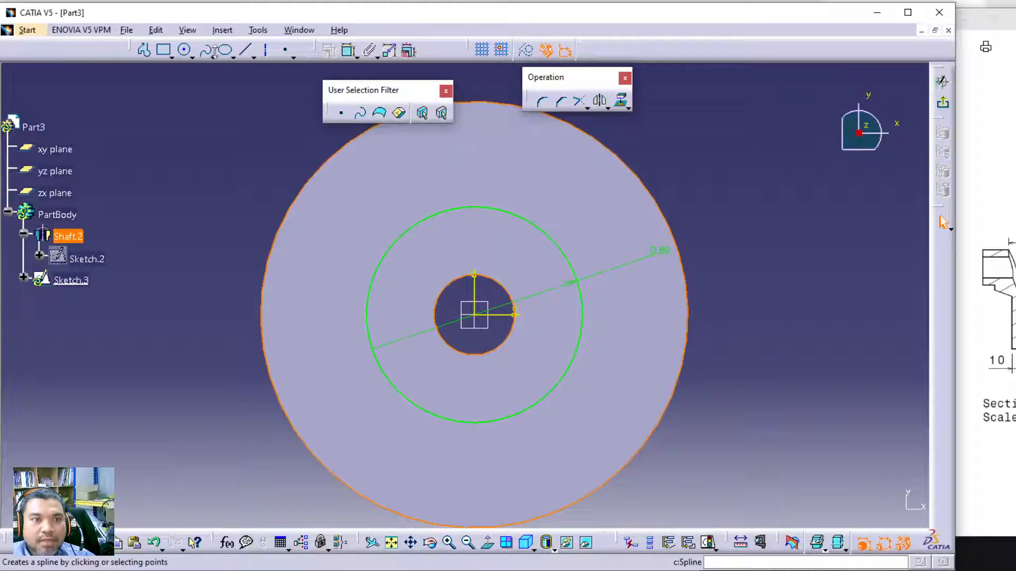
pyautogui.doubleClick(658, 250)
pyautogui.write('72')
pyautogui.press('Return')
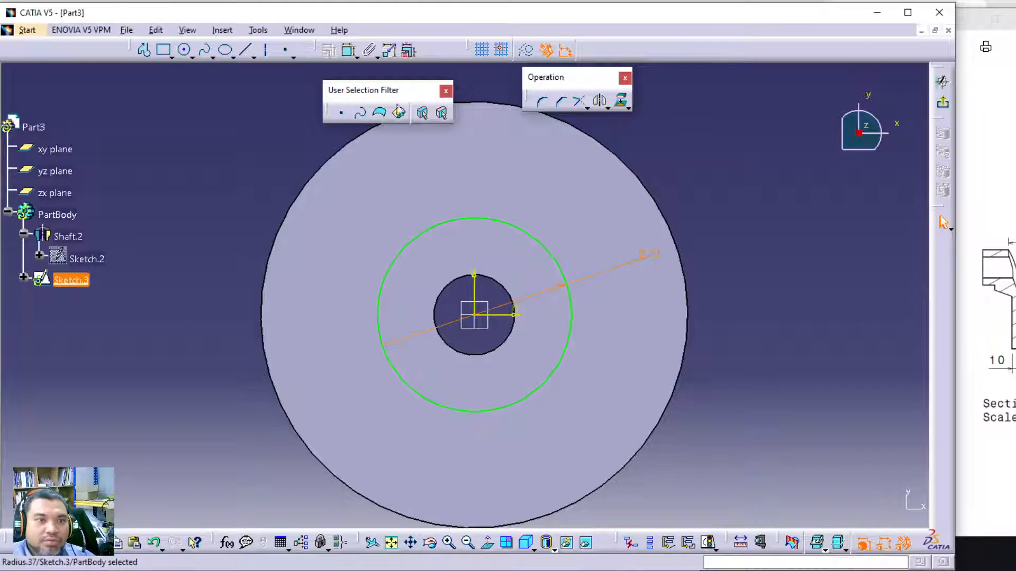
# Draw a centred rectangle about 35 mm wide and 112 mm high around the sketch origin.
pyautogui.click(170, 55)
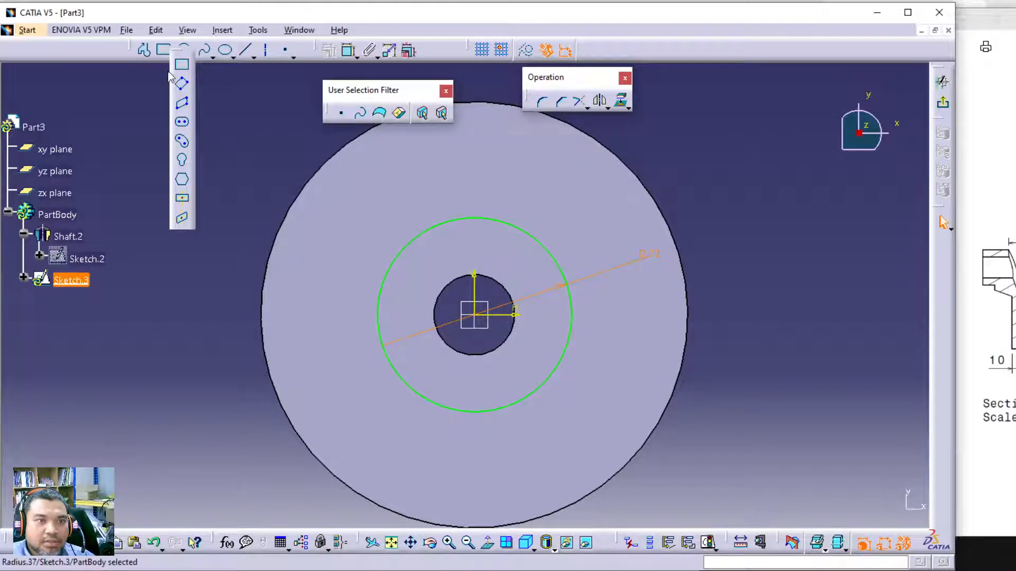
pyautogui.click(181, 198)
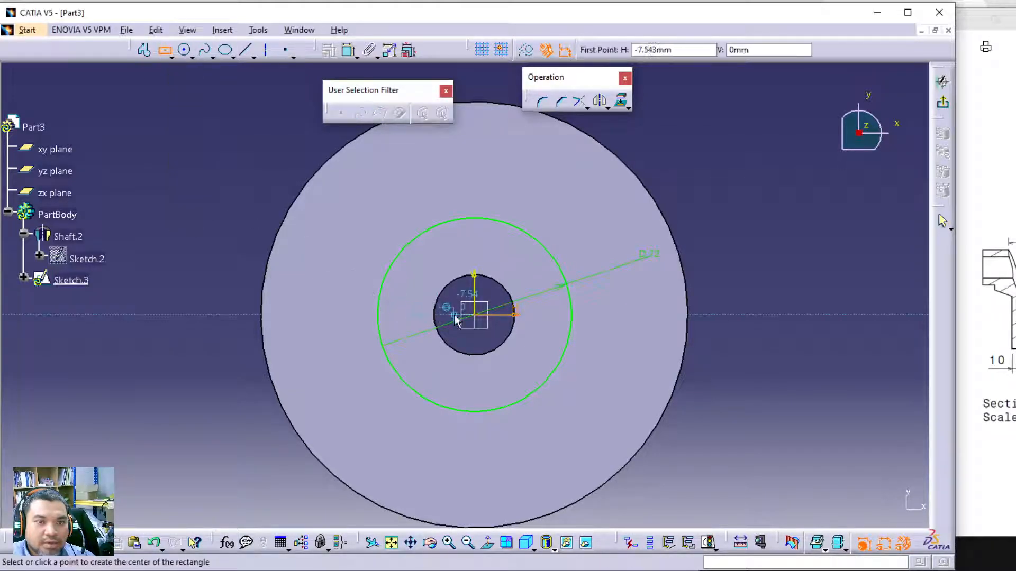
pyautogui.click(475, 315)
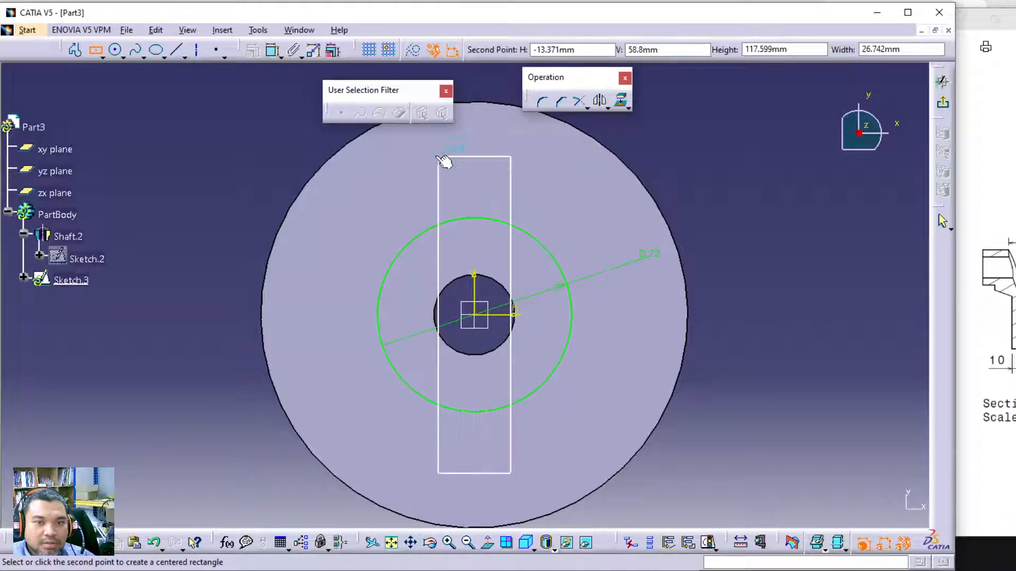
pyautogui.click(428, 164)
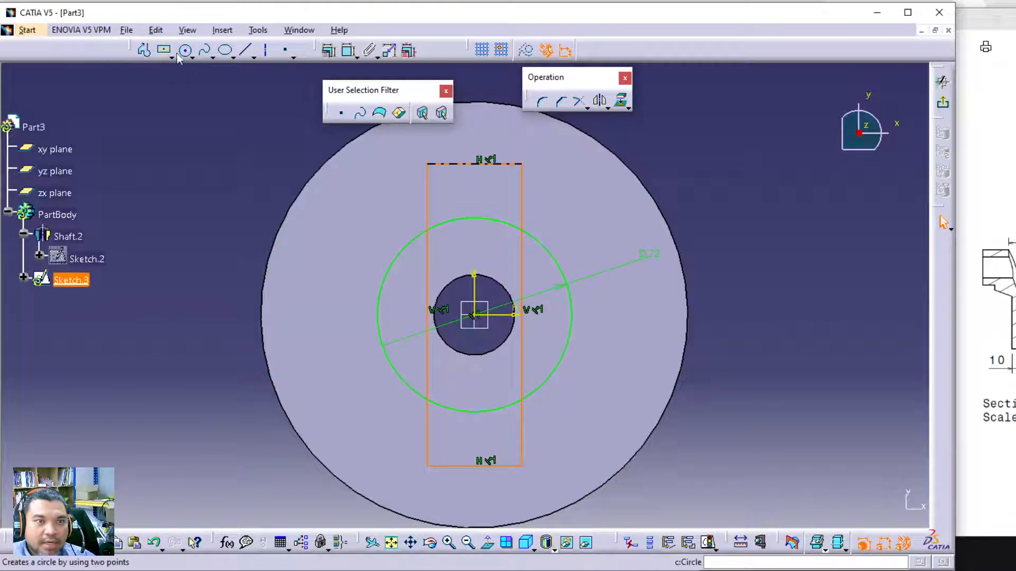
# Dimension the distance between the rectangle's two horizontal edges and set it to 80 mm.
pyautogui.click(348, 50)
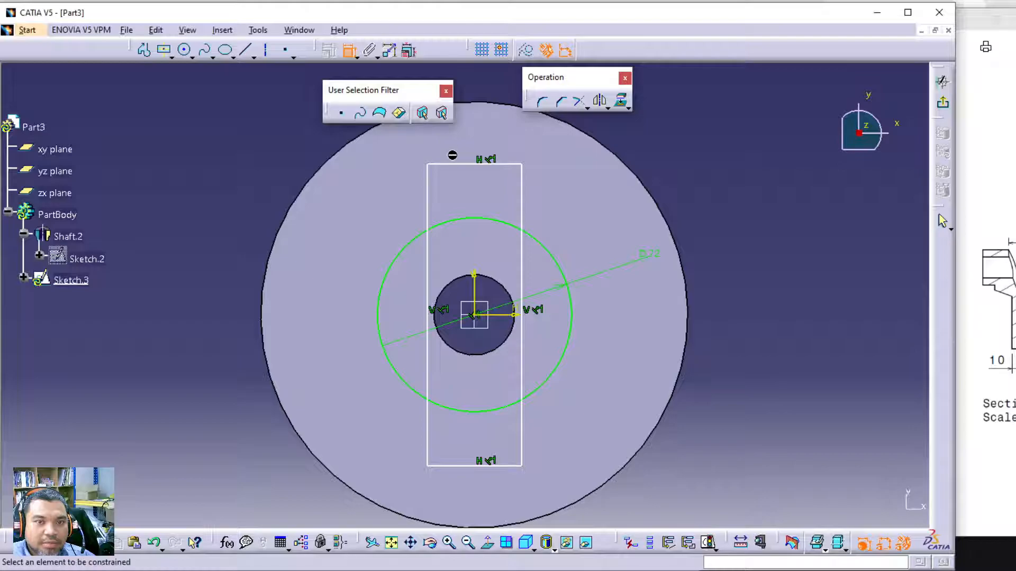
pyautogui.click(453, 164)
pyautogui.click(453, 467)
pyautogui.doubleClick(219, 286)
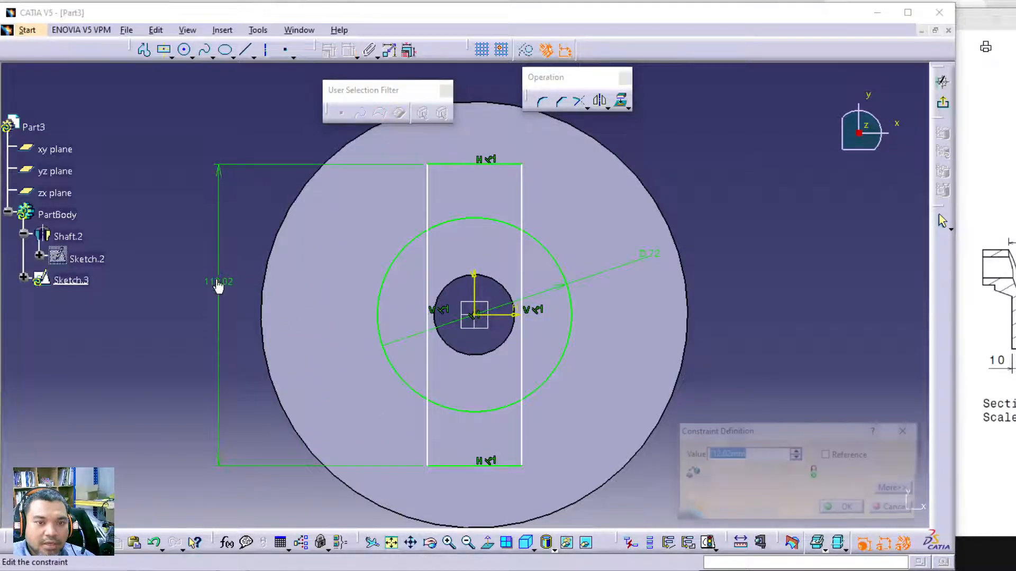
pyautogui.write('80')
pyautogui.press('Return')
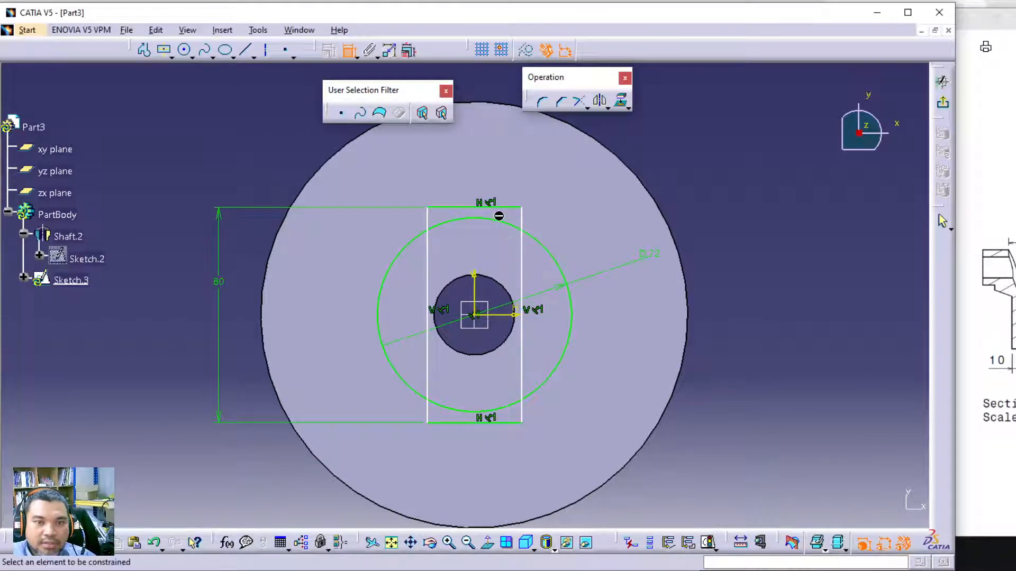
# Dimension the rectangle's width, set it to 24 mm and finish the sketch.
pyautogui.click(503, 207)
pyautogui.click(688, 151)
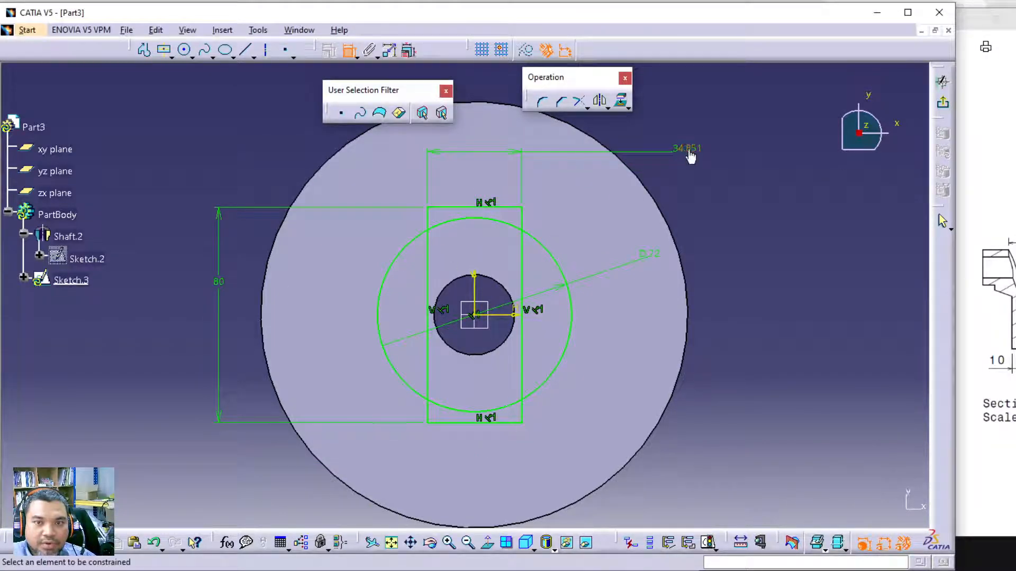
pyautogui.doubleClick(689, 151)
pyautogui.write('2')
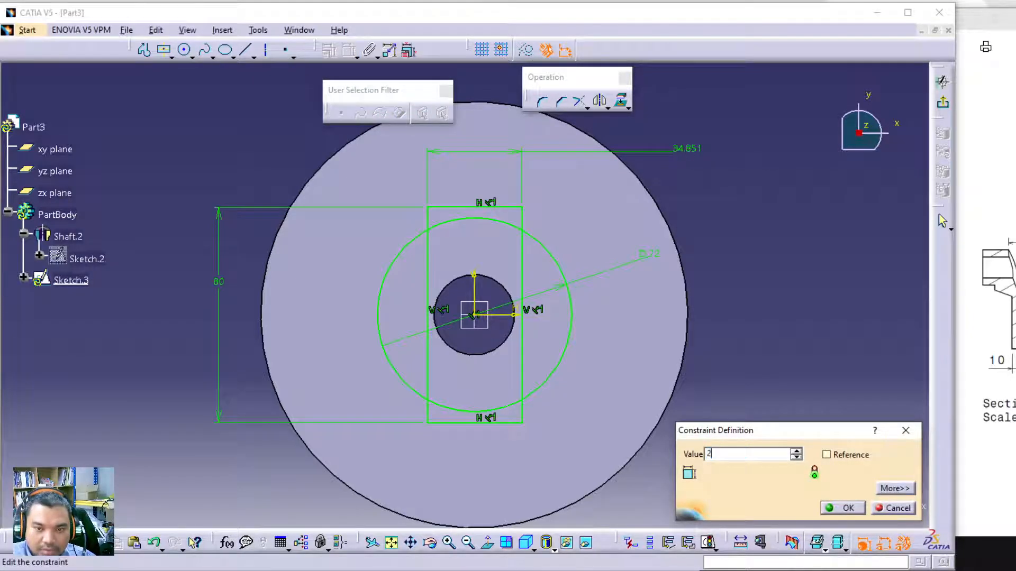
pyautogui.write('4')
pyautogui.press('Return')
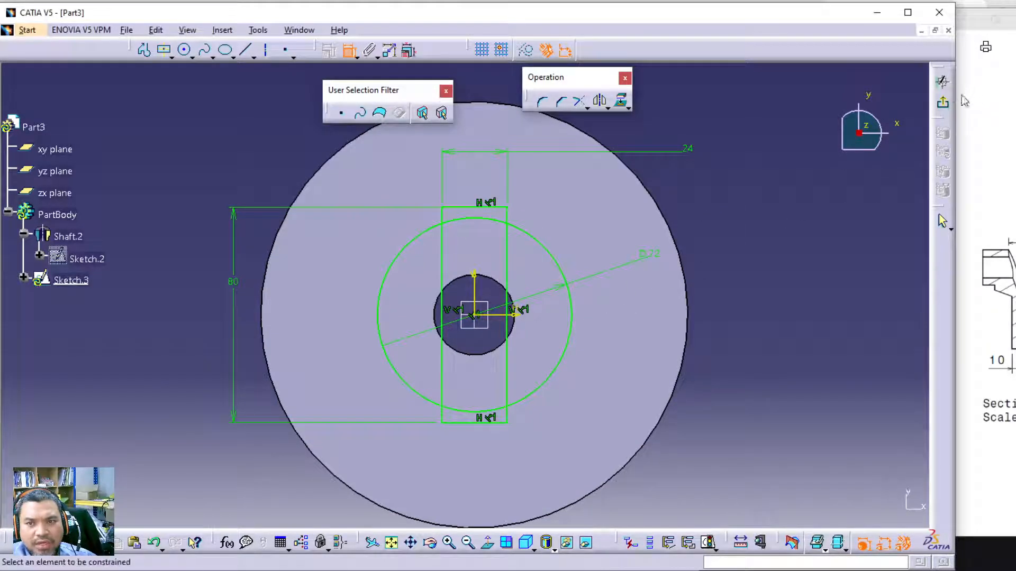
pyautogui.click(944, 105)
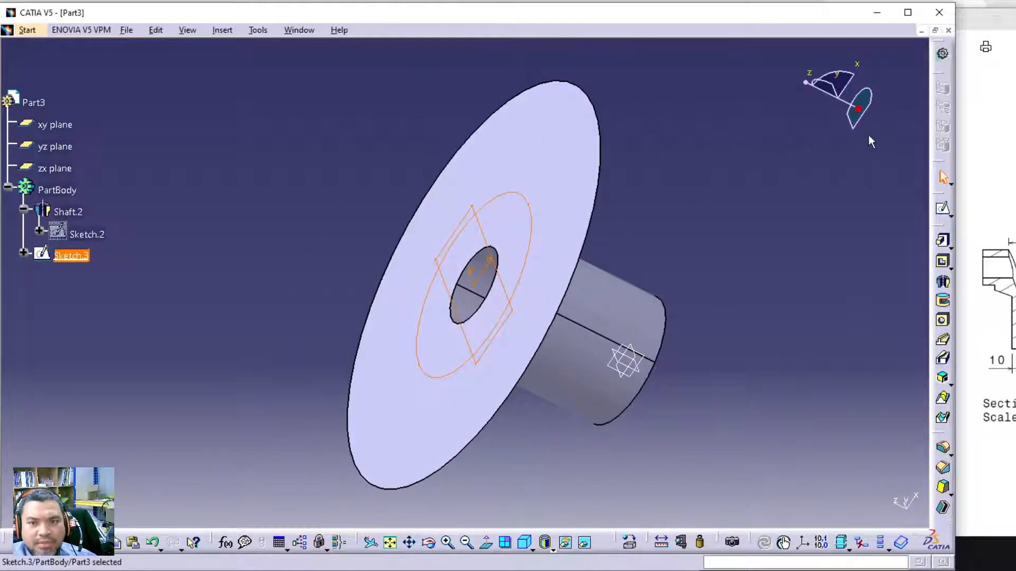
# Reopen the circle-and-rectangle sketch and quick-trim the inner segments, leaving one outline of the 72 mm circle with two rectangular tabs.
pyautogui.doubleClick(540, 217)
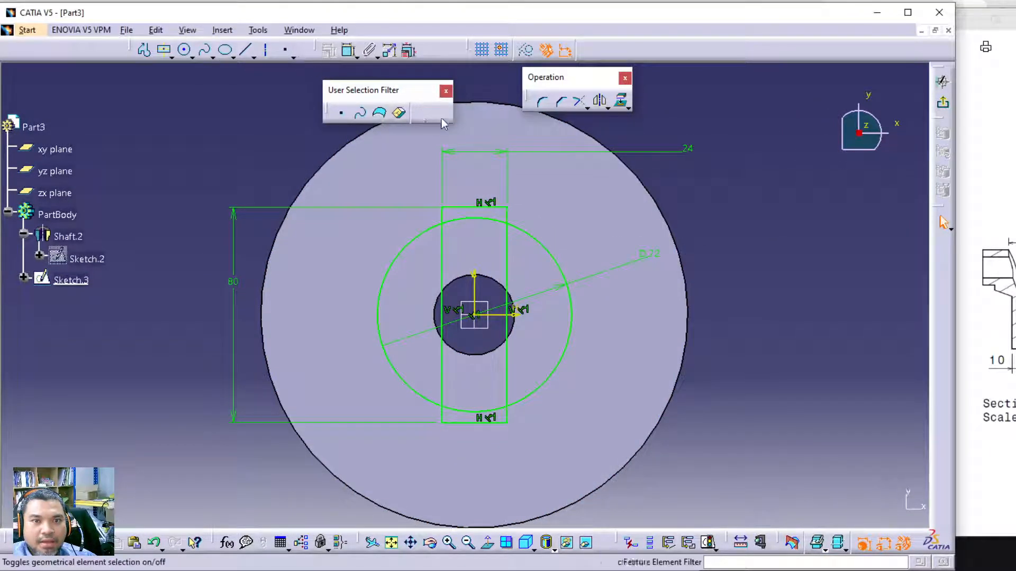
pyautogui.click(588, 108)
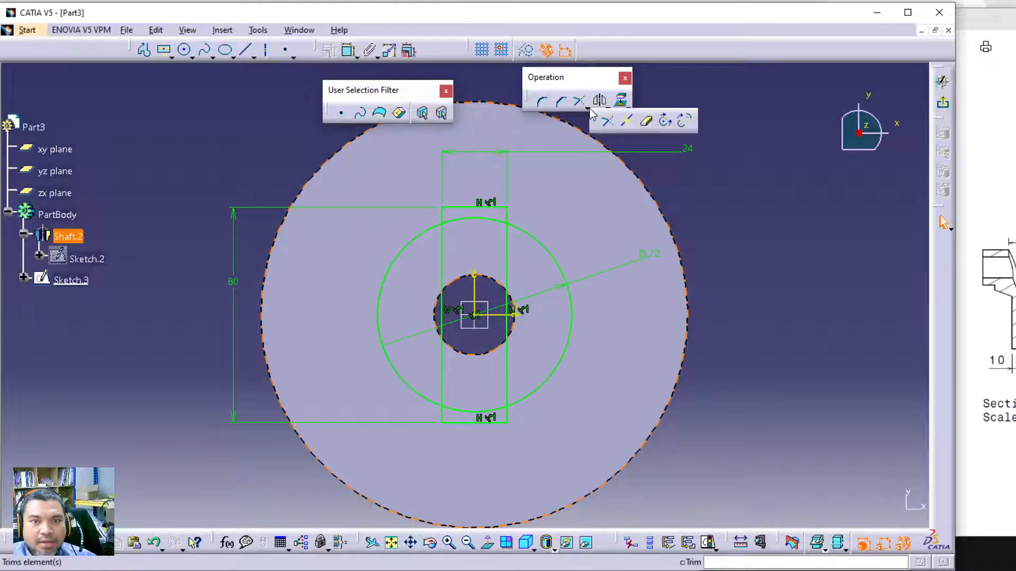
pyautogui.click(646, 121)
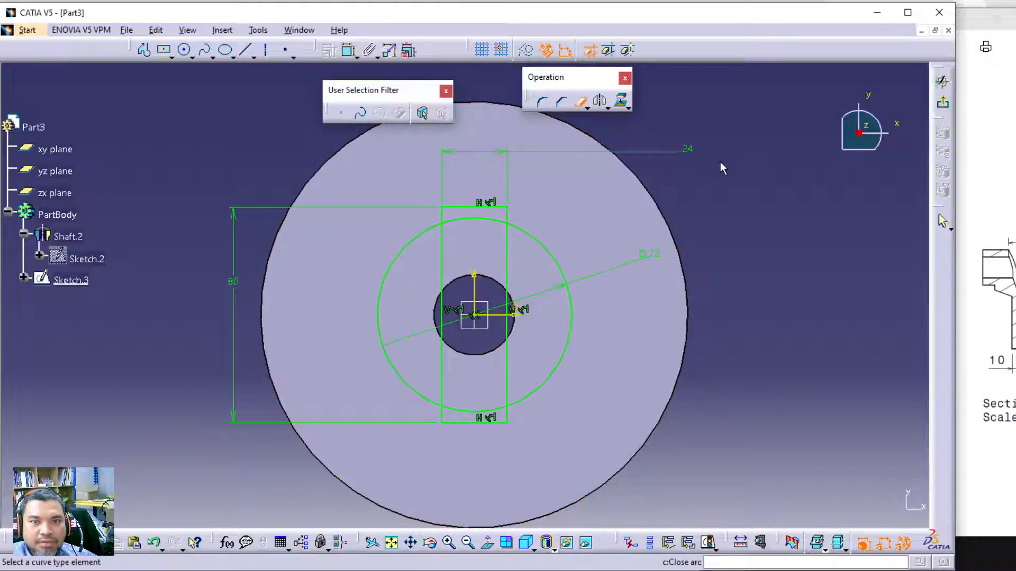
pyautogui.click(582, 103)
pyautogui.doubleClick(583, 104)
pyautogui.click(471, 219)
pyautogui.click(444, 249)
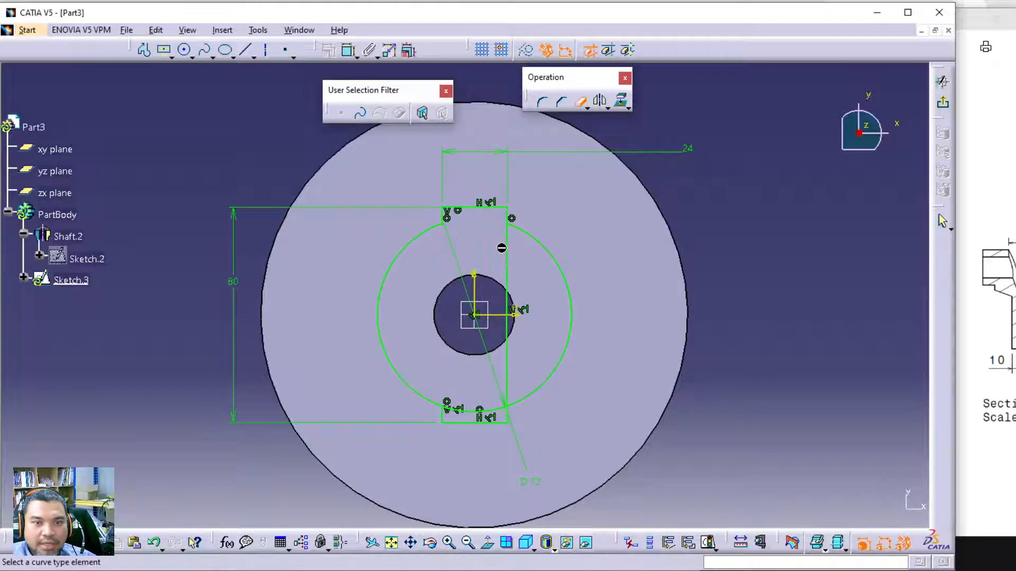
pyautogui.click(505, 249)
pyautogui.click(485, 410)
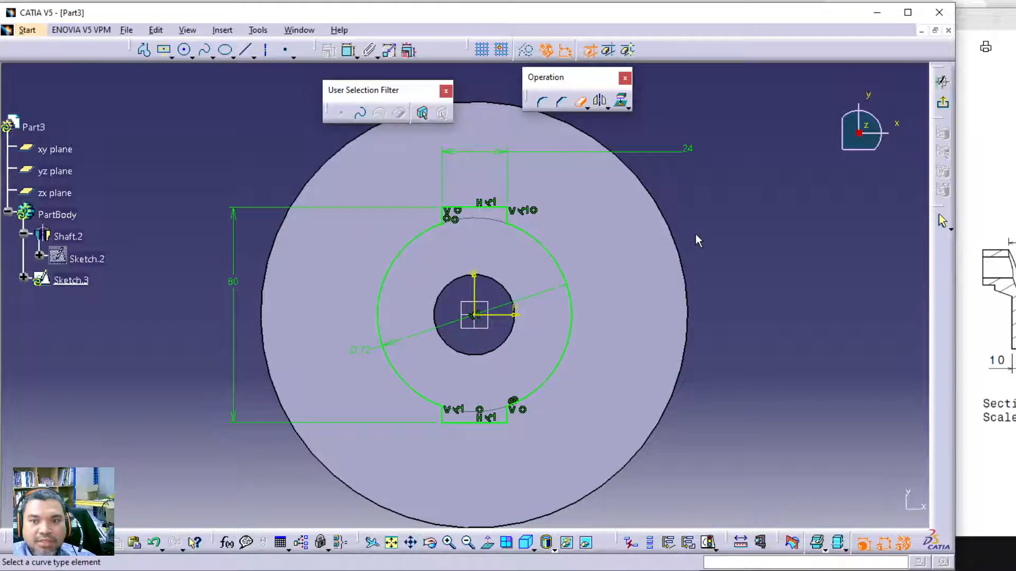
# Draw an origin-centred circle larger than the flange's outer edge and finish the sketch.
pyautogui.click(184, 50)
pyautogui.click(475, 315)
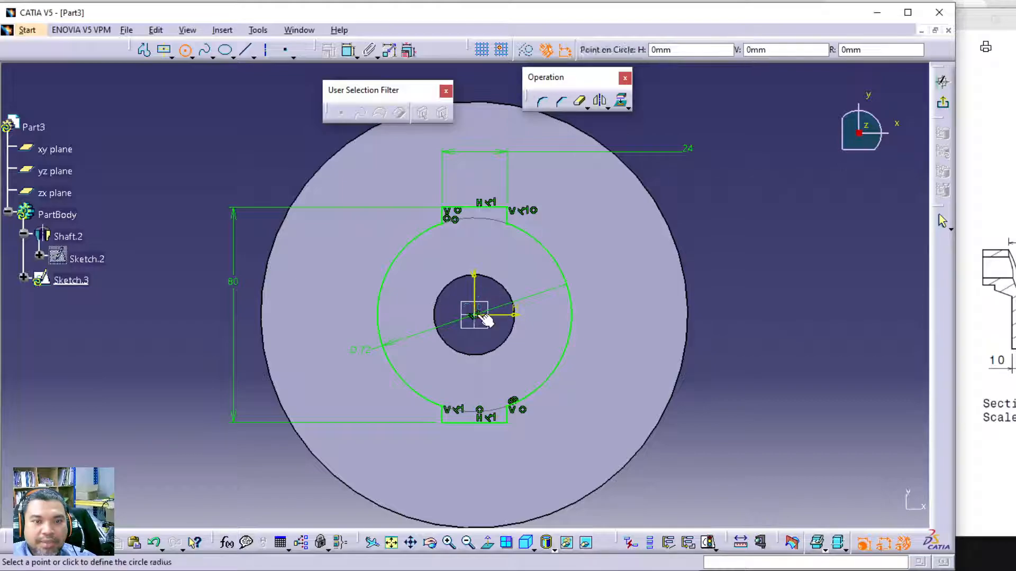
pyautogui.click(805, 377)
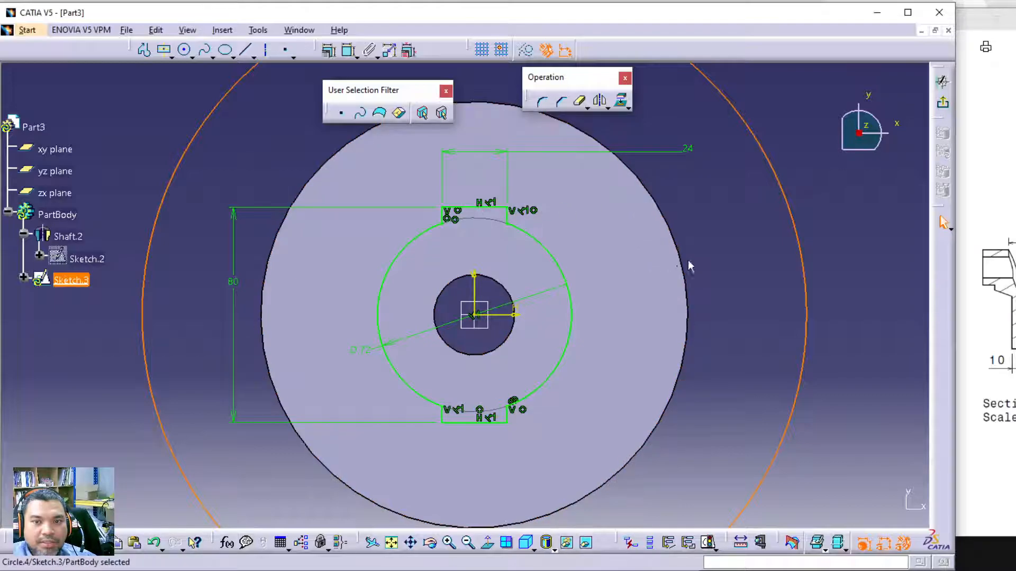
pyautogui.click(943, 102)
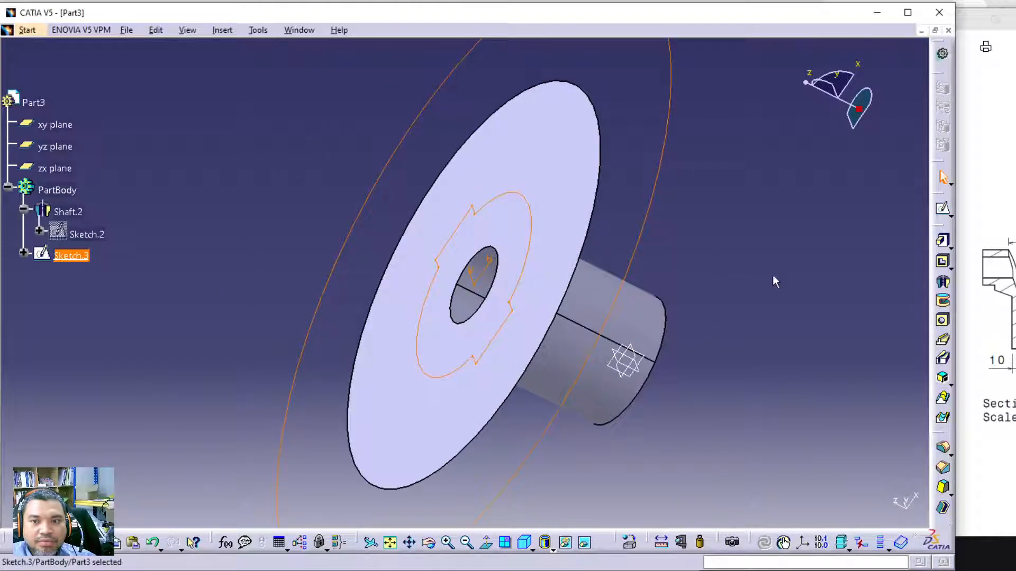
# Cut a pocket using the tabbed outline and outer circle sketch, raising the depth above 20 mm to trim the flange's full thickness.
pyautogui.click(944, 262)
pyautogui.moveTo(791, 173); pyautogui.dragTo(775, 157, button='middle')
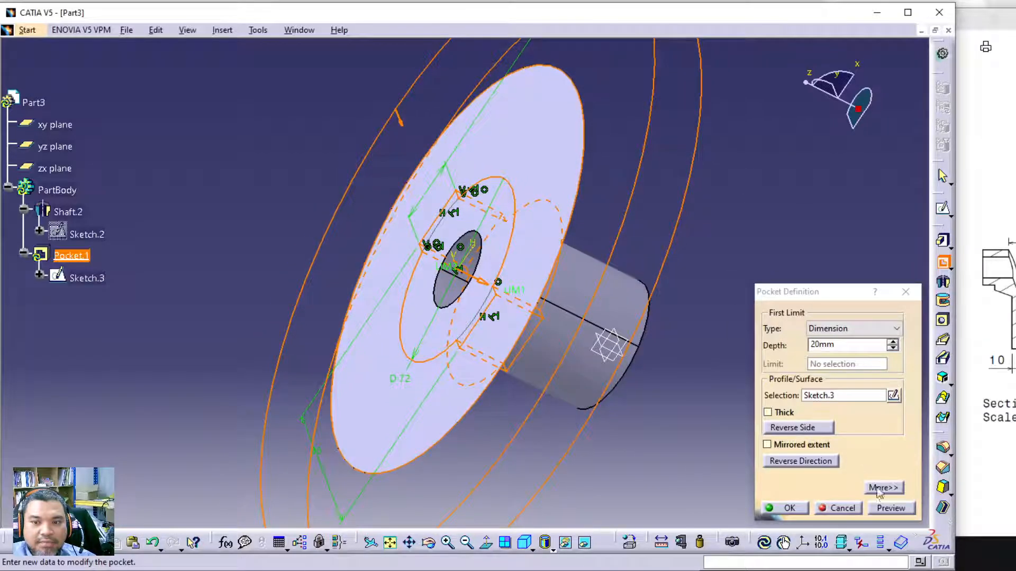
pyautogui.click(890, 508)
pyautogui.moveTo(694, 251); pyautogui.dragTo(602, 249, button='middle')
pyautogui.moveTo(492, 286); pyautogui.dragTo(592, 402, button='middle')
pyautogui.click(892, 341)
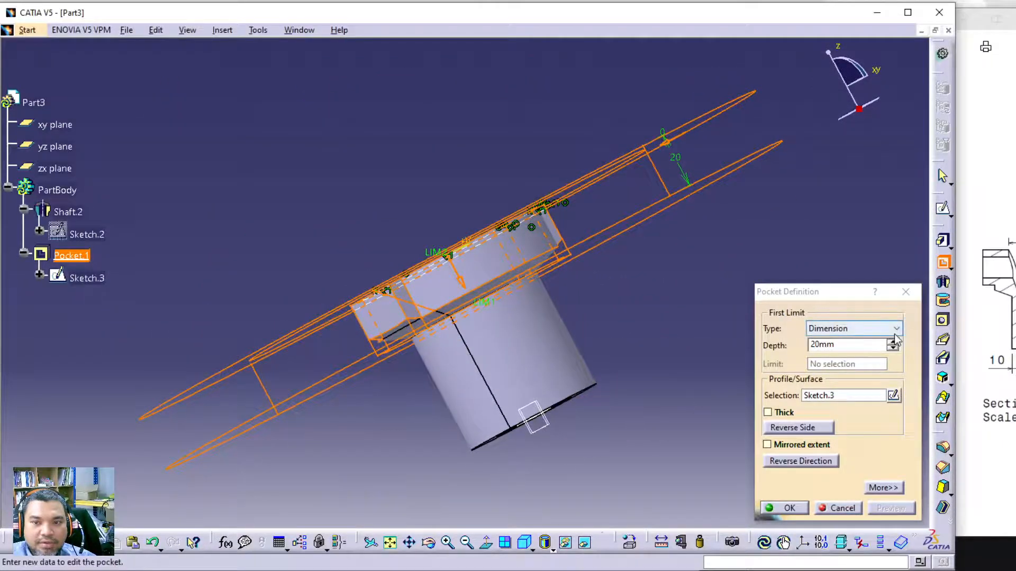
pyautogui.click(893, 342)
pyautogui.click(893, 342)
pyautogui.click(893, 341)
pyautogui.click(892, 341)
pyautogui.click(892, 342)
pyautogui.click(788, 508)
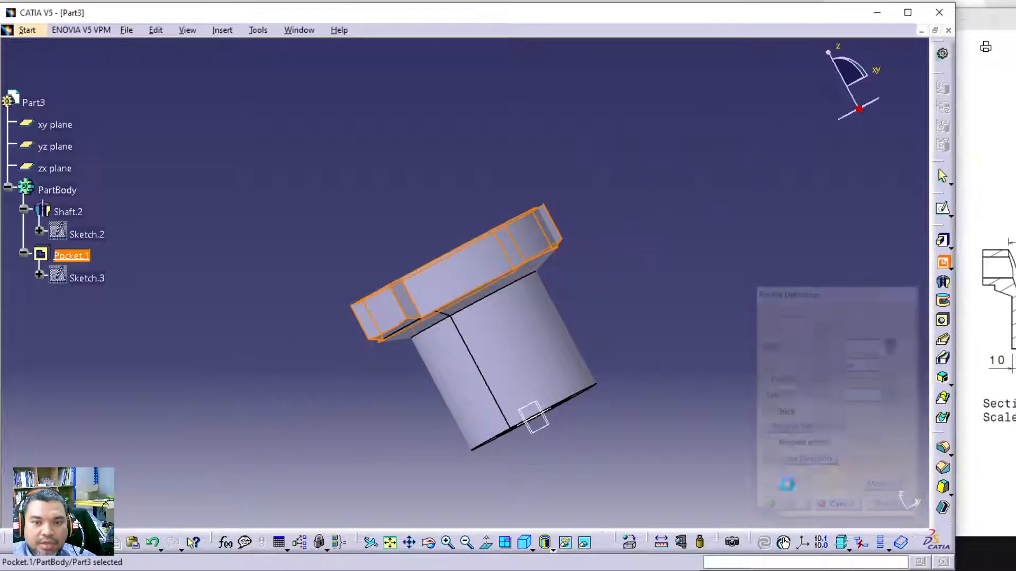
pyautogui.moveTo(728, 303); pyautogui.dragTo(629, 329, button='middle')
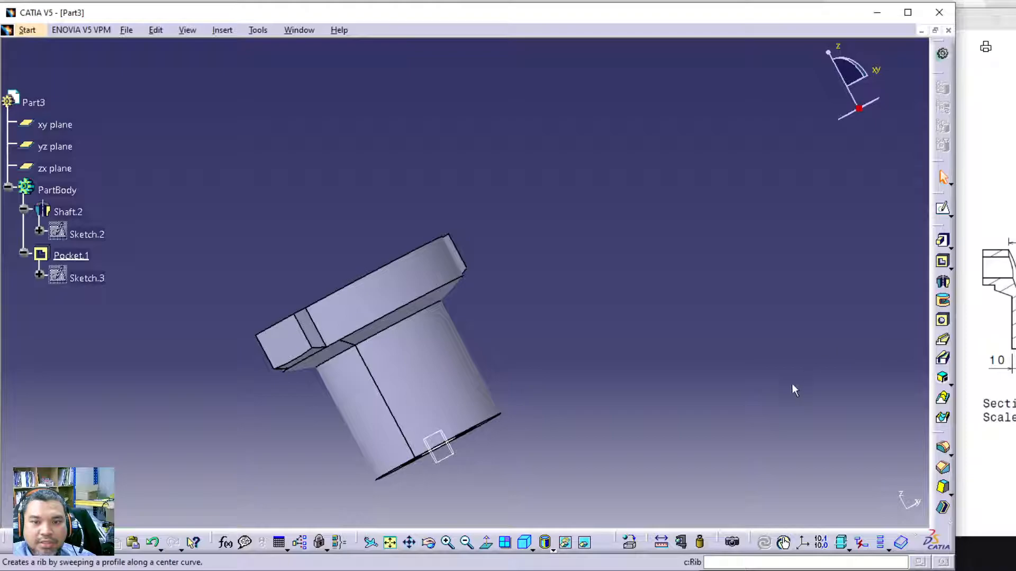
pyautogui.click(528, 542)
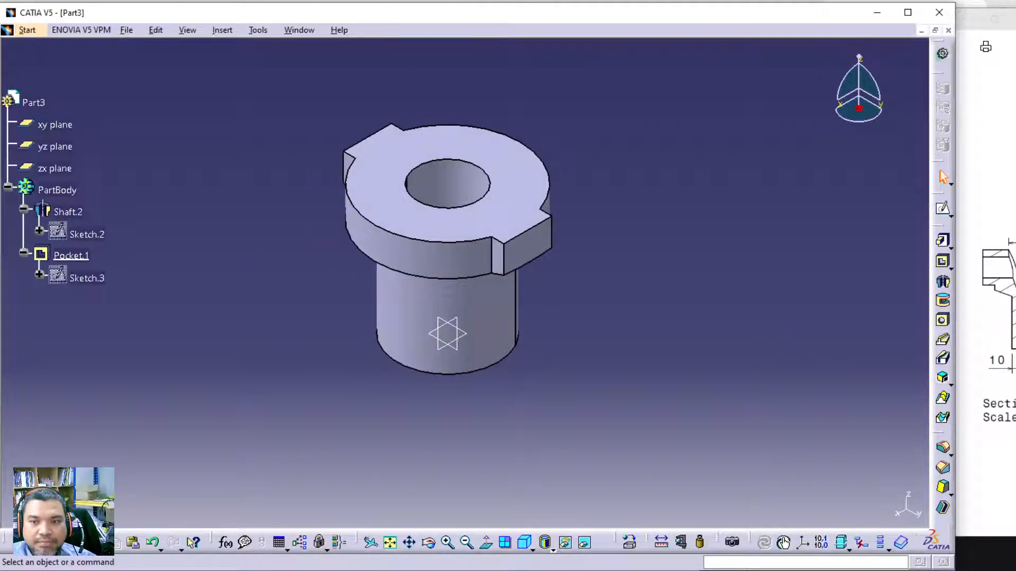
# Start a sketch on the zx plane and draw a vertical axis from the origin up past the flange's top.
pyautogui.click(990, 339)
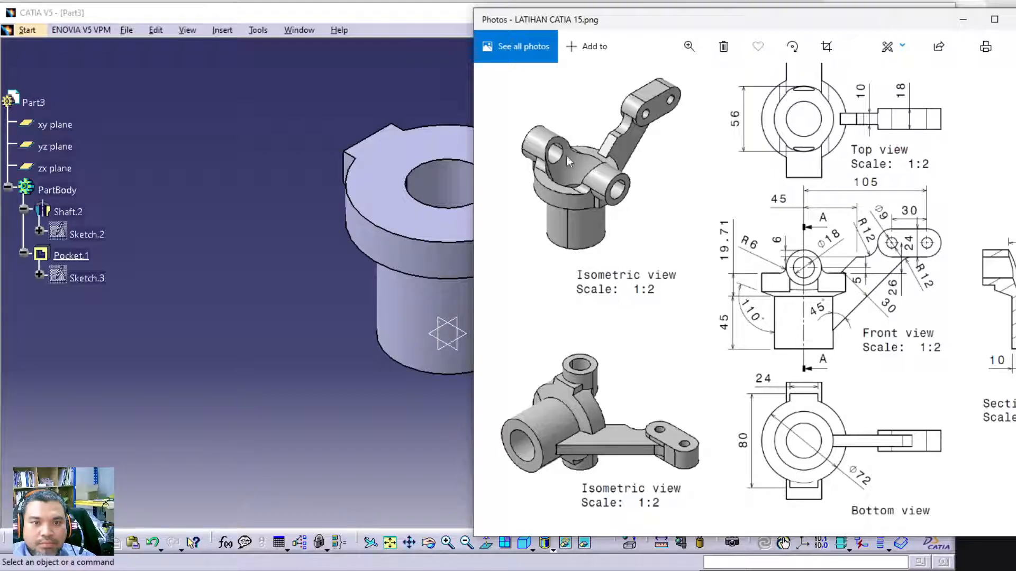
pyautogui.click(327, 179)
pyautogui.moveTo(327, 180); pyautogui.dragTo(291, 230, button='middle')
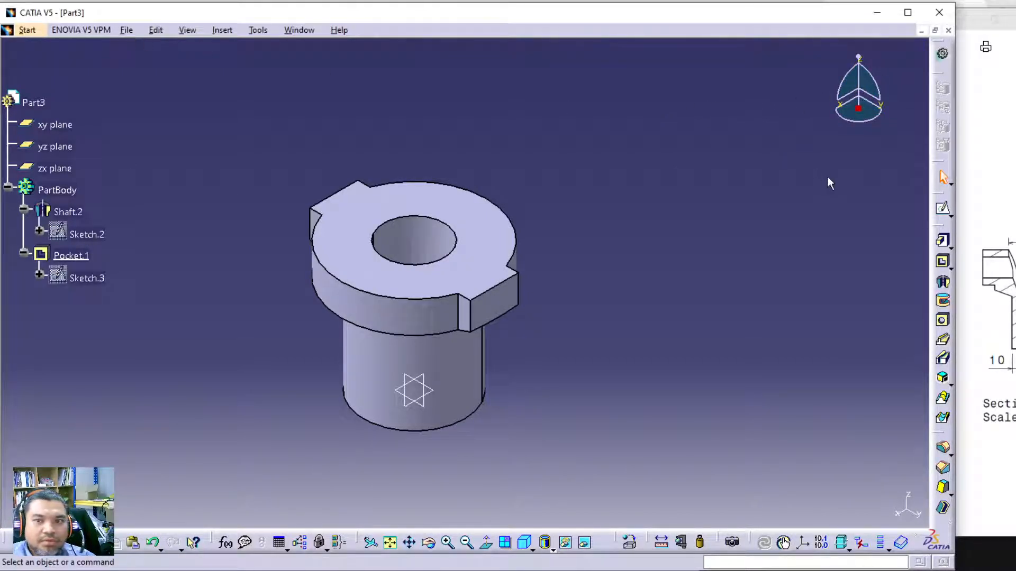
pyautogui.click(943, 209)
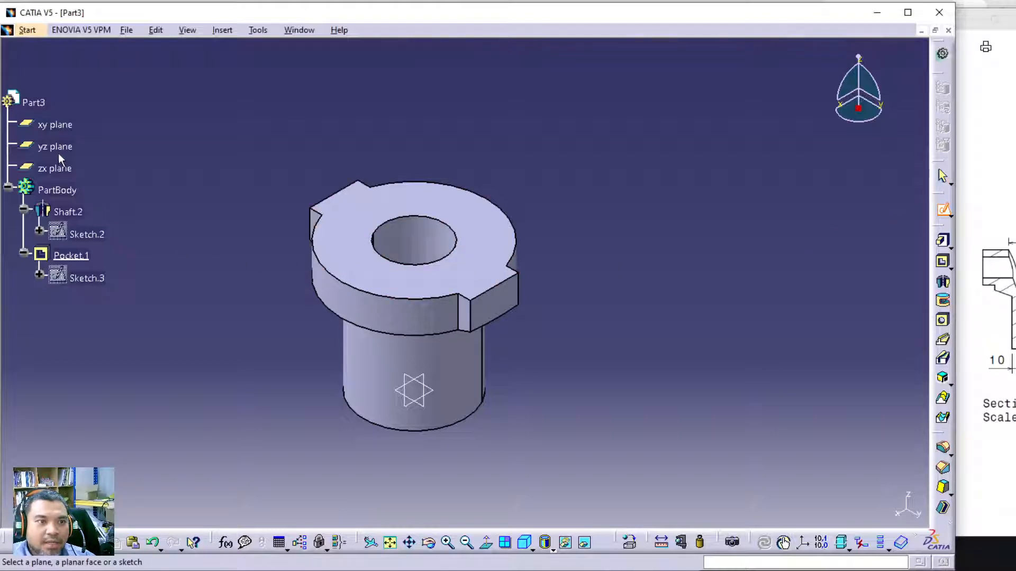
pyautogui.click(55, 169)
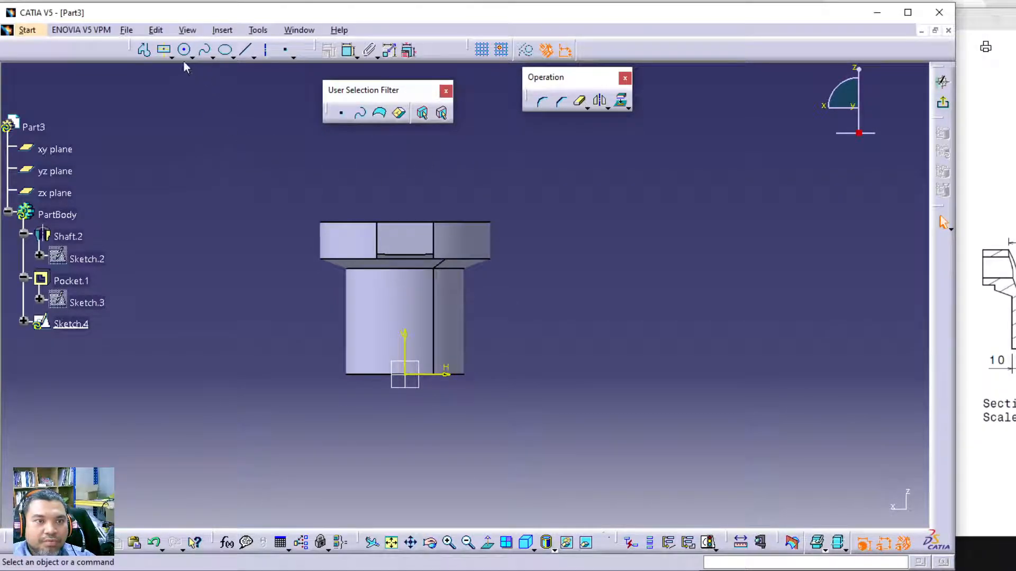
pyautogui.click(265, 50)
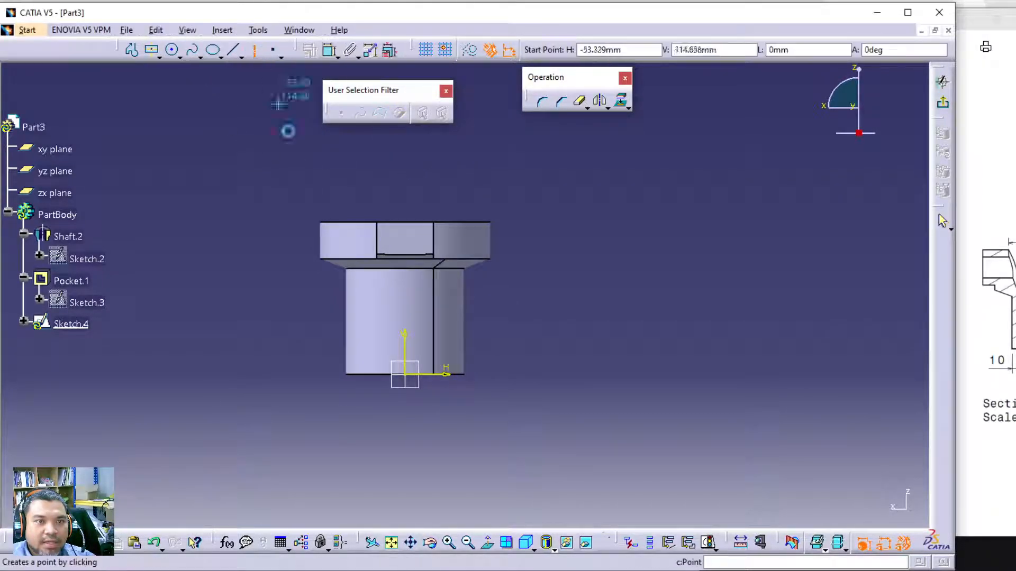
pyautogui.click(404, 374)
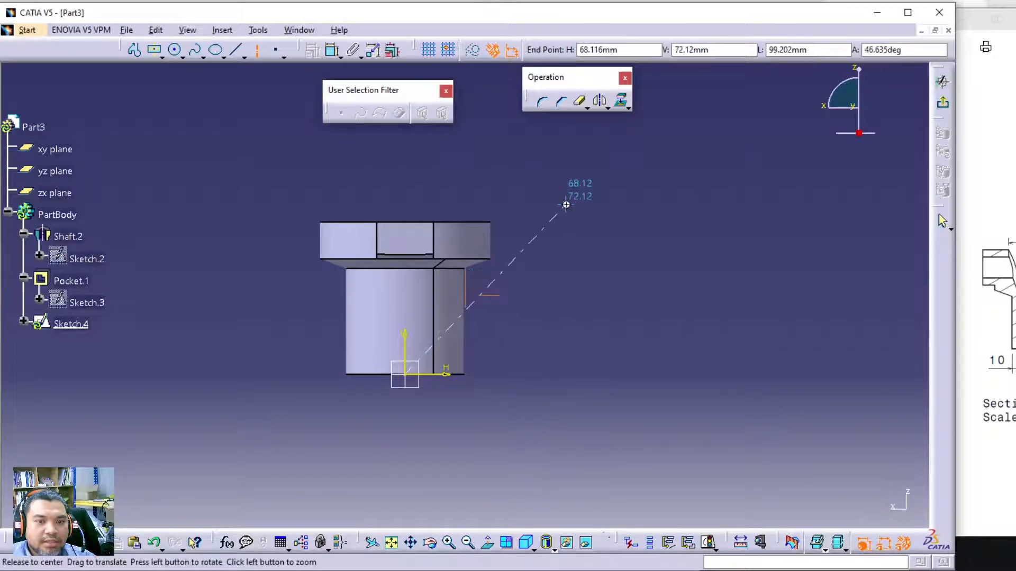
pyautogui.moveTo(566, 199); pyautogui.dragTo(558, 412, button='middle')
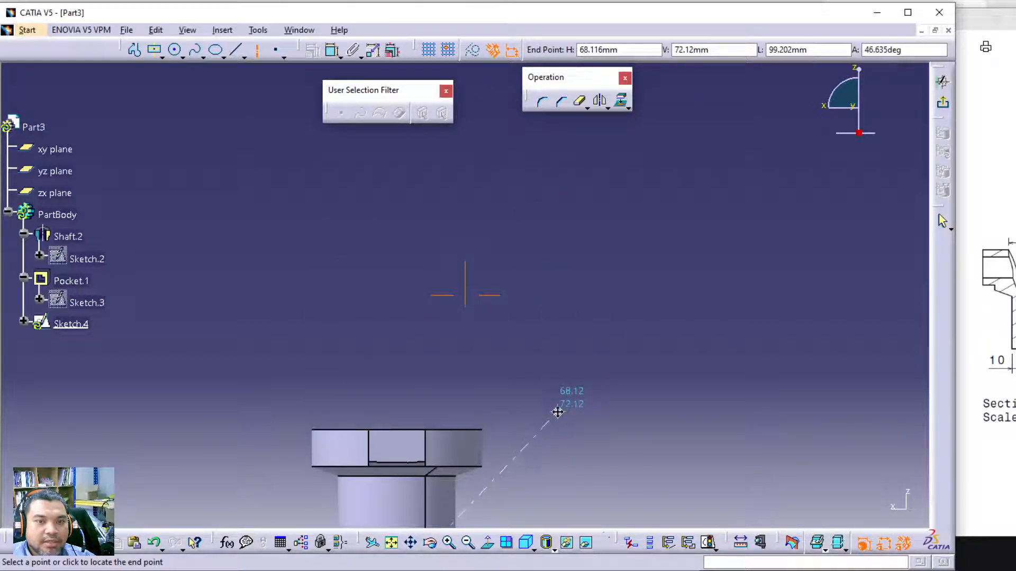
pyautogui.click(401, 223)
pyautogui.moveTo(560, 299); pyautogui.dragTo(571, 194, button='middle')
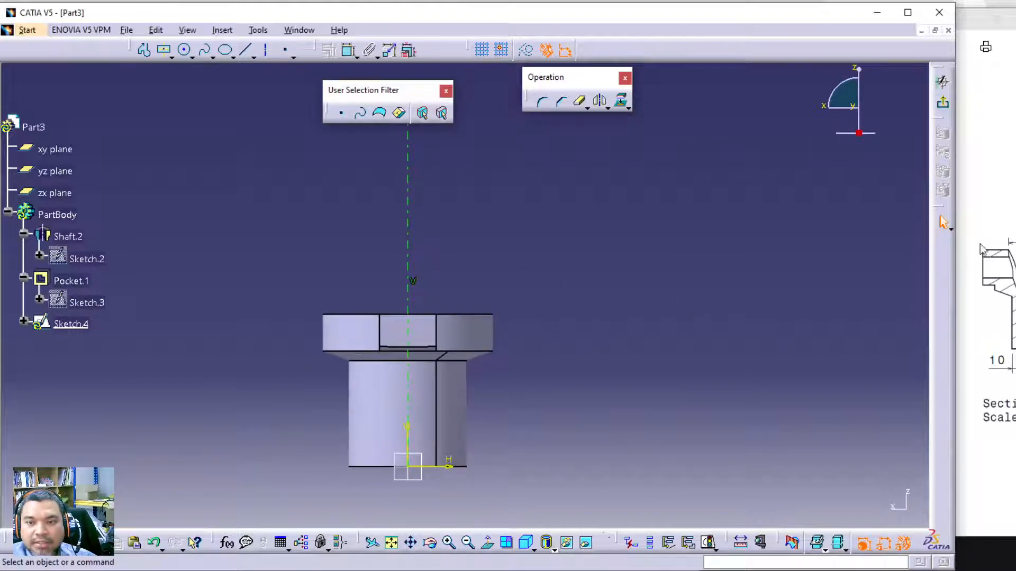
# Following the drawing's front view, draw two concentric circles on the vertical axis above the flange, about 28 mm and 49 mm in diameter.
pyautogui.click(981, 243)
pyautogui.moveTo(813, 274)
pyautogui.mouseDown()
pyautogui.moveTo(785, 271)
pyautogui.moveTo(792, 230)
pyautogui.moveTo(797, 268)
pyautogui.mouseUp()
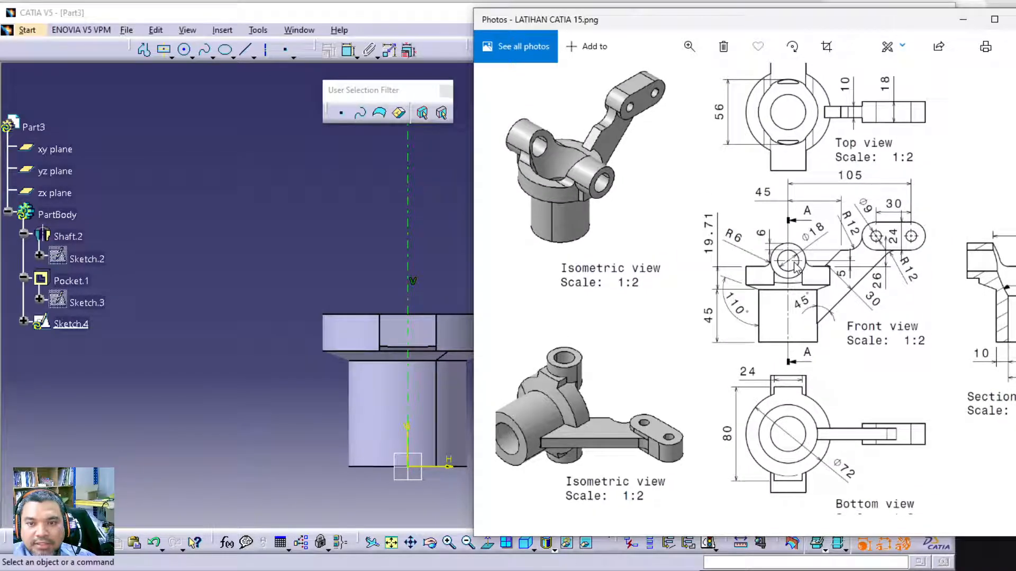
pyautogui.scroll(3, 794, 267)
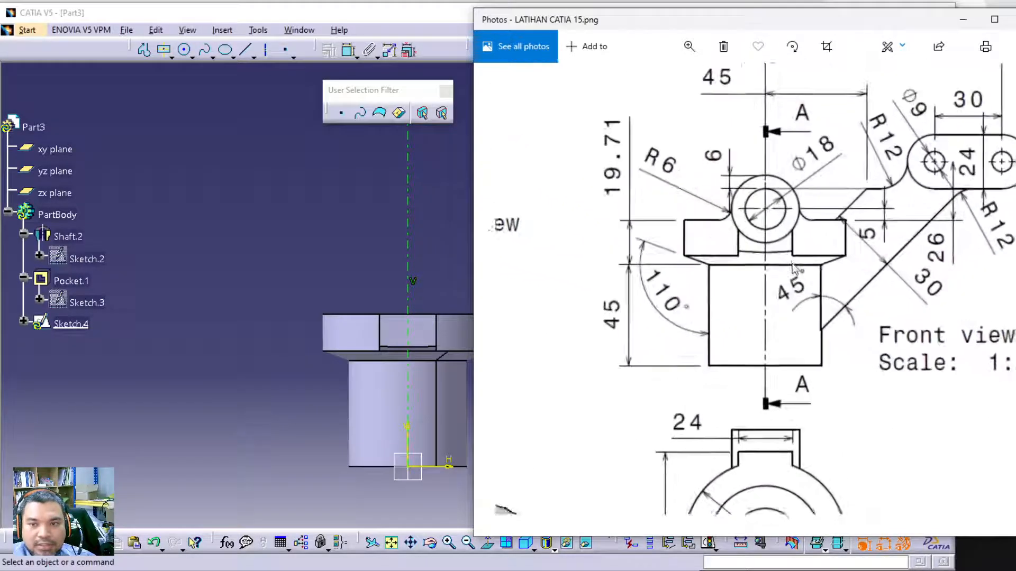
pyautogui.scroll(2, 748, 280)
pyautogui.moveTo(746, 279)
pyautogui.mouseDown()
pyautogui.moveTo(704, 312)
pyautogui.moveTo(704, 331)
pyautogui.mouseUp()
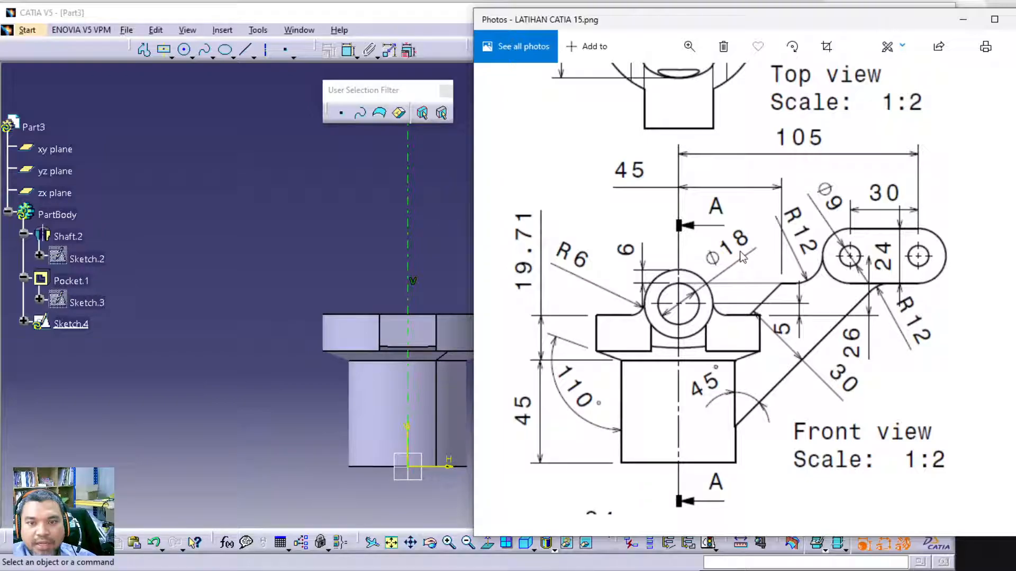
pyautogui.click(324, 226)
pyautogui.click(184, 51)
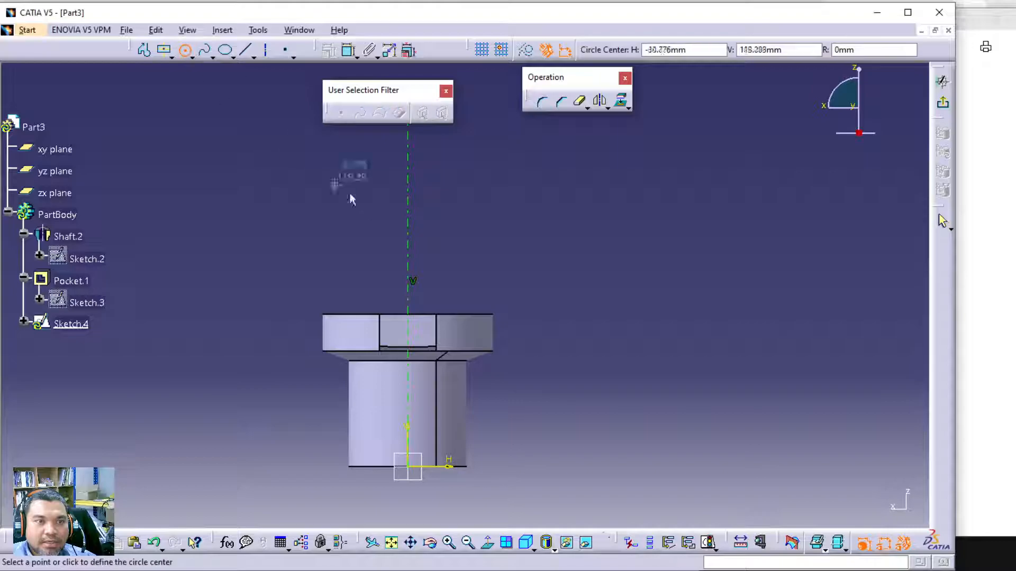
pyautogui.click(413, 245)
pyautogui.click(437, 258)
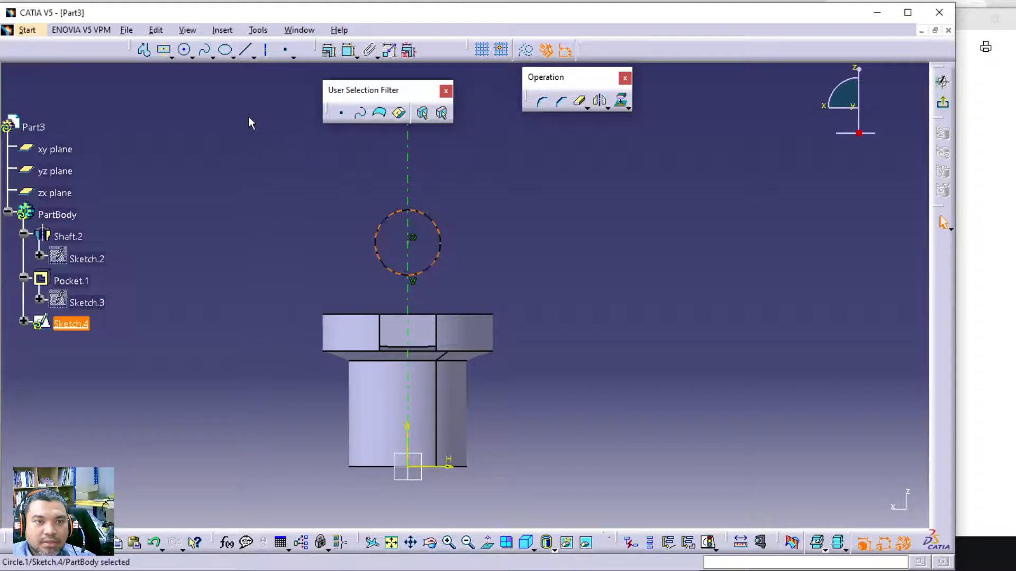
pyautogui.click(185, 51)
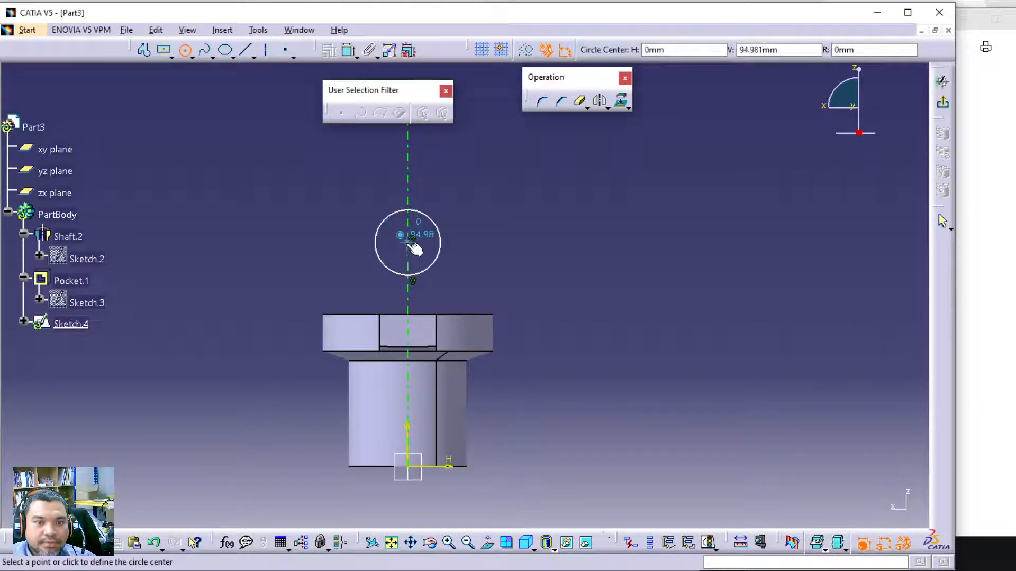
pyautogui.click(412, 237)
pyautogui.click(465, 233)
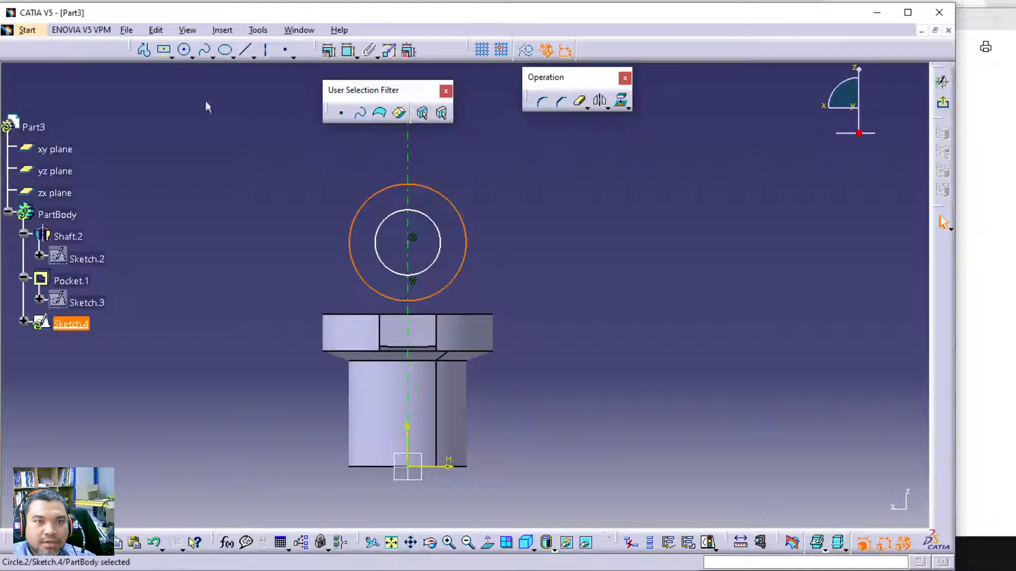
# Dimension the radial gap between the two concentric circles and set it to 6 mm.
pyautogui.click(348, 50)
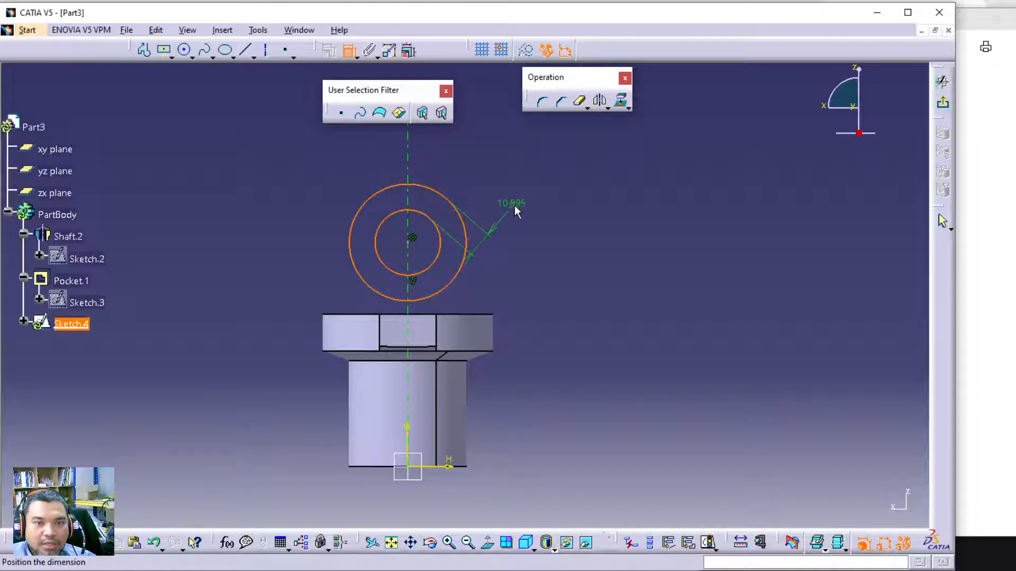
pyautogui.click(515, 211)
pyautogui.doubleClick(516, 211)
pyautogui.write('6')
pyautogui.press('Return')
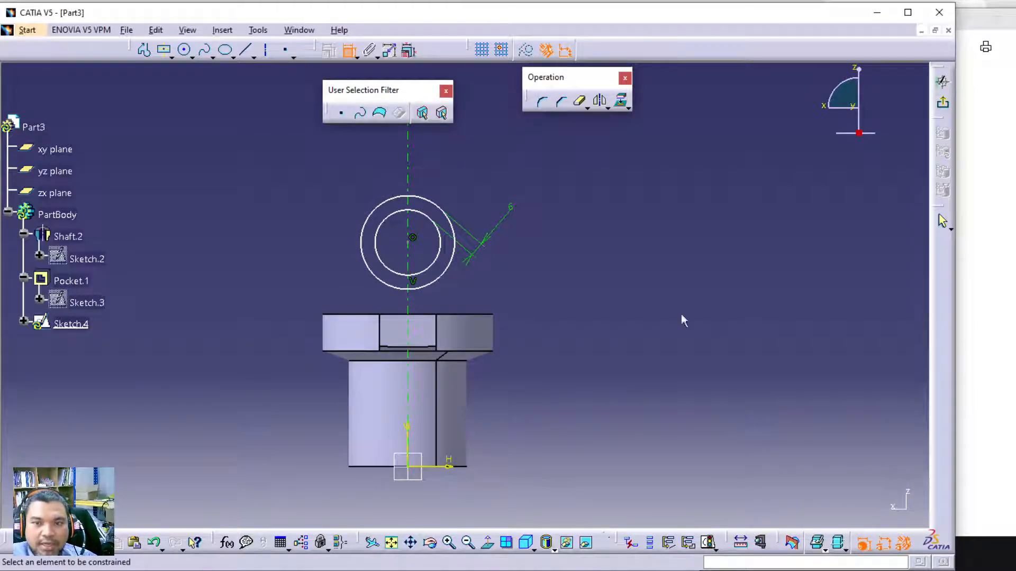
# Dimension the inner circle's diameter and set it to 18 mm as given in the drawing.
pyautogui.click(968, 331)
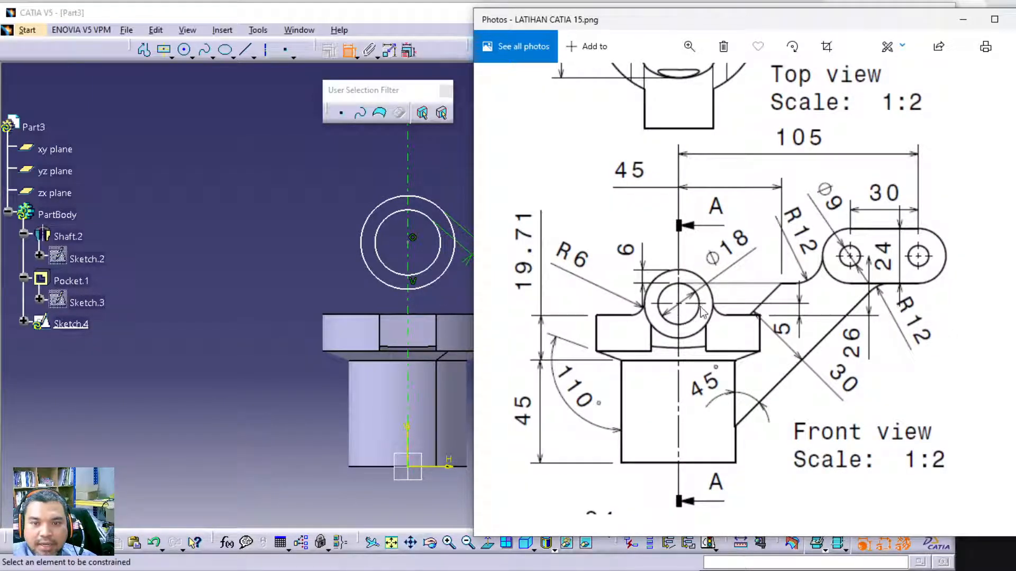
pyautogui.click(447, 244)
pyautogui.click(508, 171)
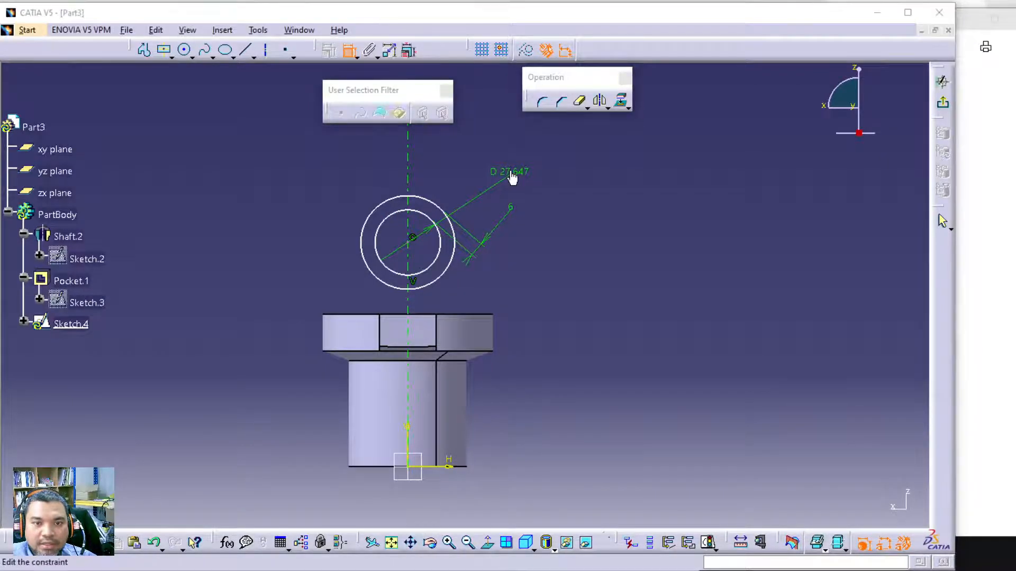
pyautogui.doubleClick(509, 171)
pyautogui.write('1')
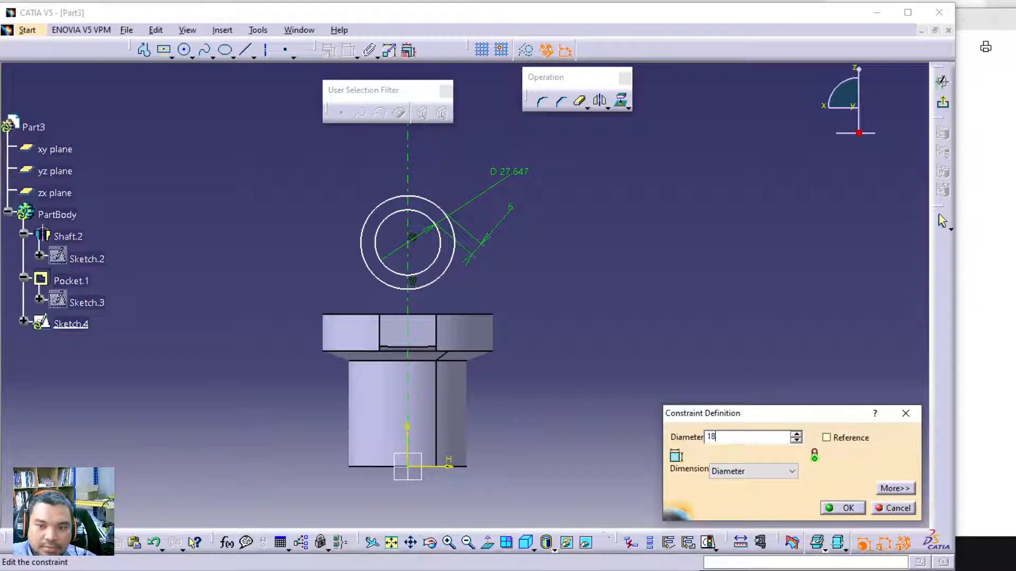
pyautogui.write('8')
pyautogui.click(842, 508)
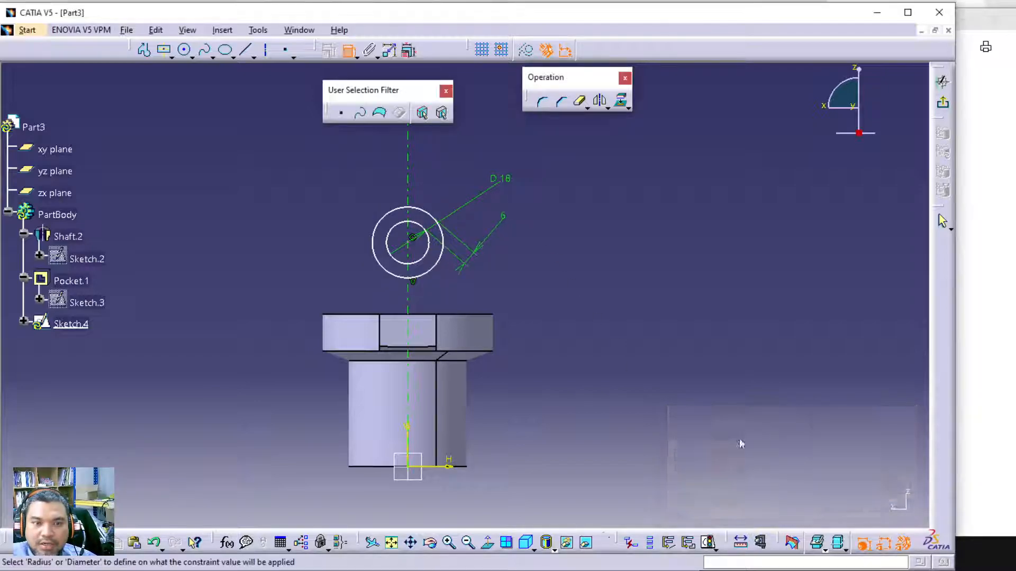
# Dimension the vertical distance from the circles' centre to the flange's top edge and set it to 5 mm.
pyautogui.click(527, 544)
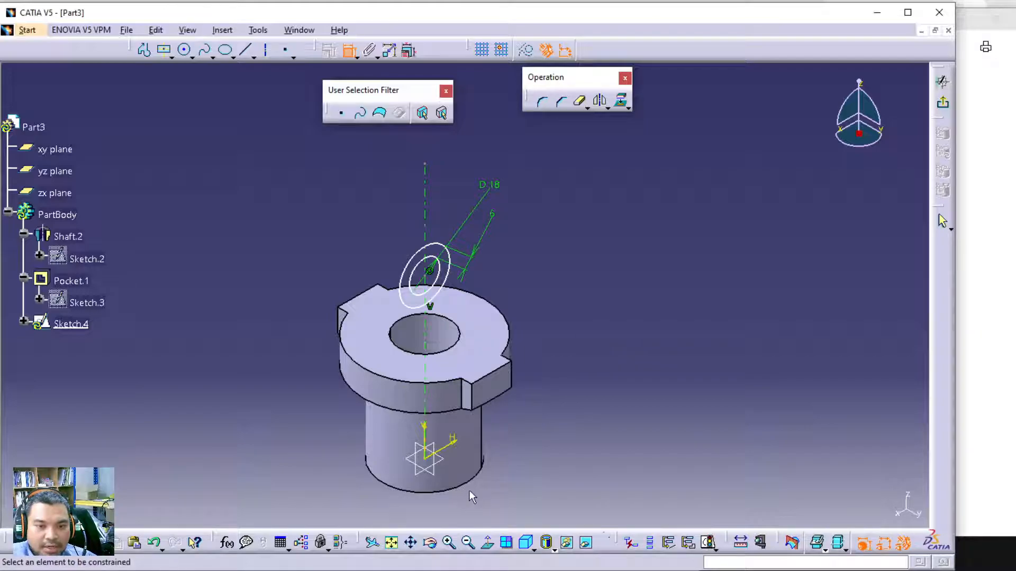
pyautogui.click(487, 543)
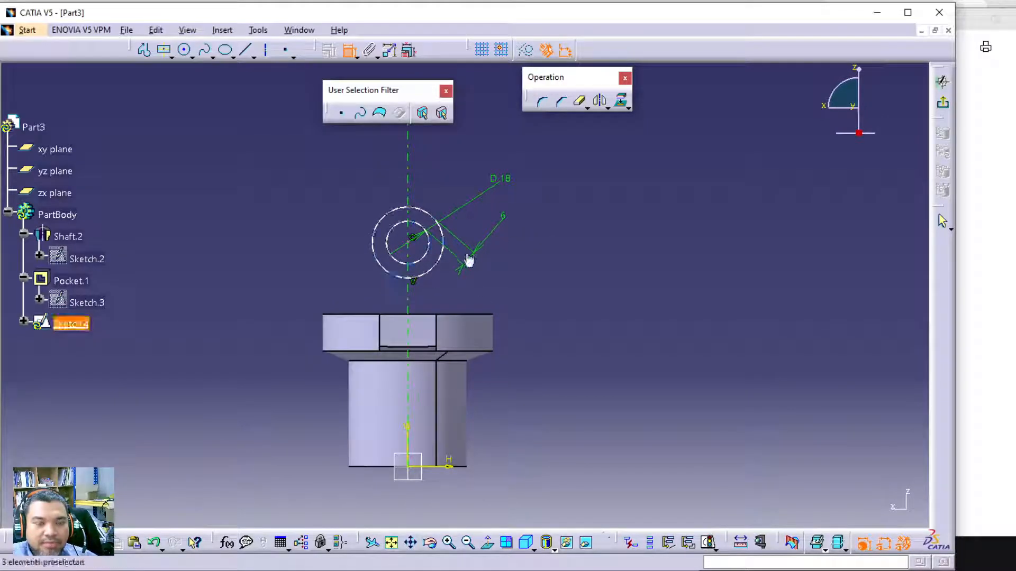
pyautogui.click(979, 310)
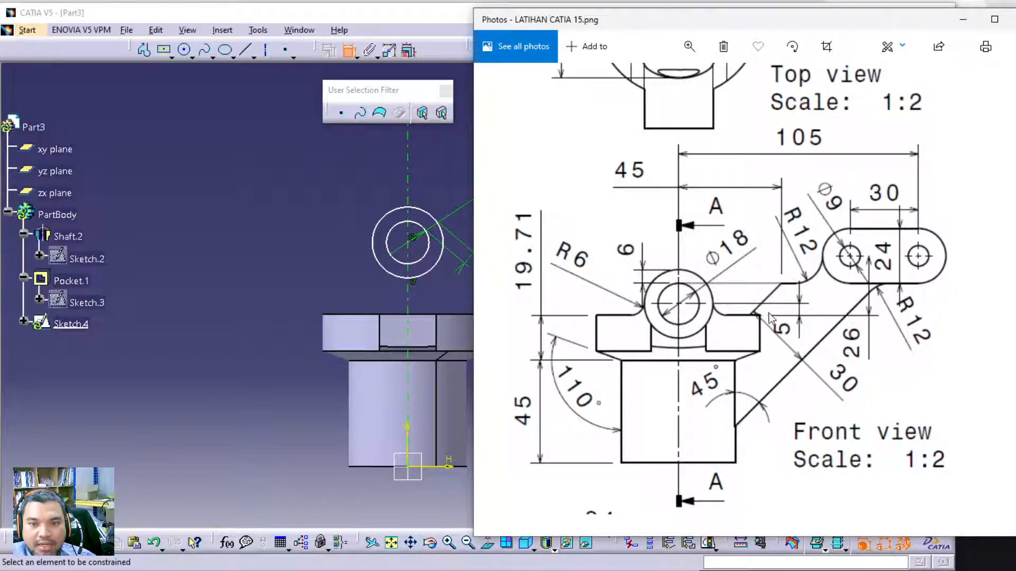
pyautogui.click(321, 209)
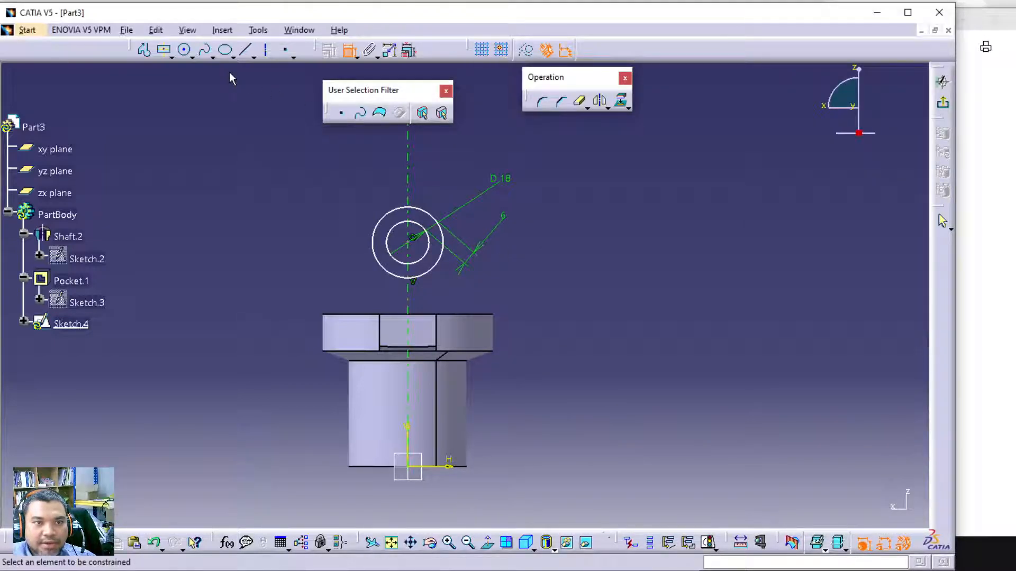
pyautogui.click(409, 242)
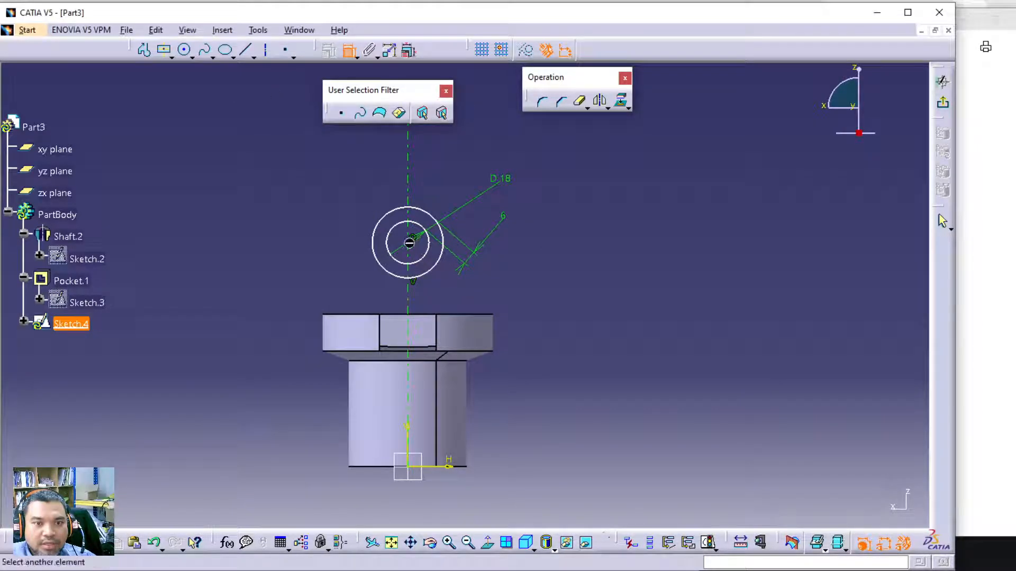
pyautogui.click(431, 314)
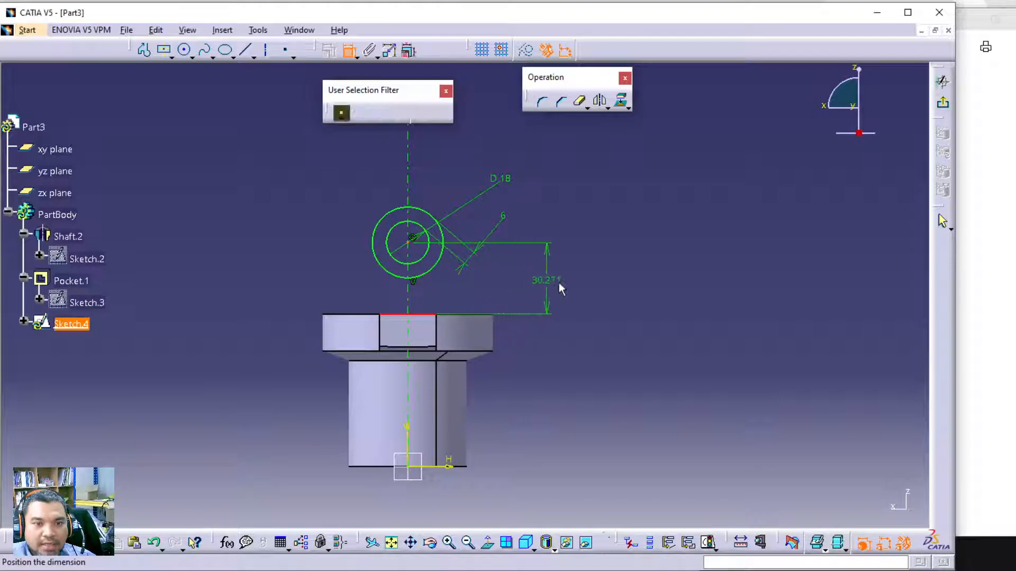
pyautogui.click(586, 275)
pyautogui.doubleClick(587, 274)
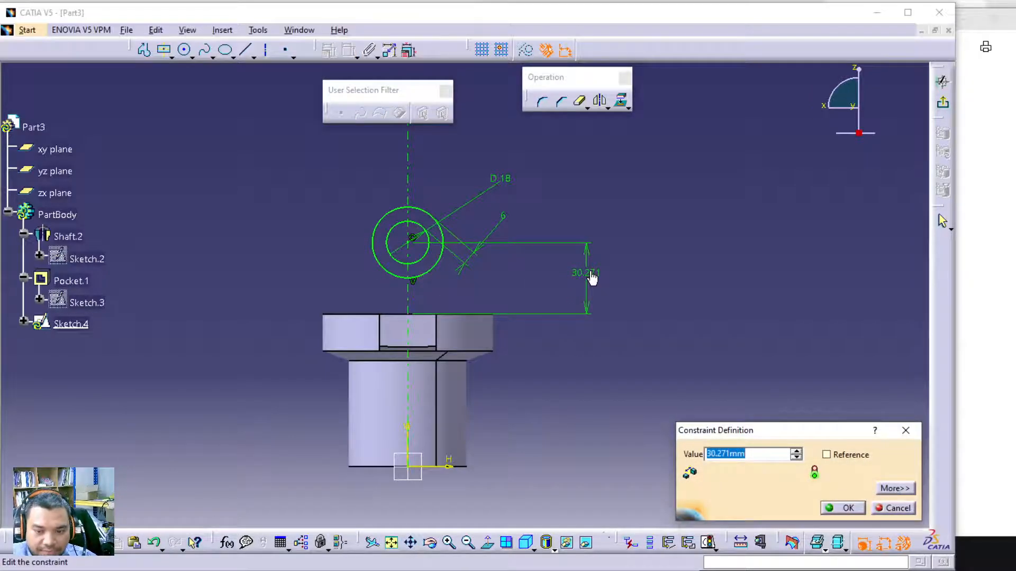
pyautogui.write('5')
pyautogui.press('Return')
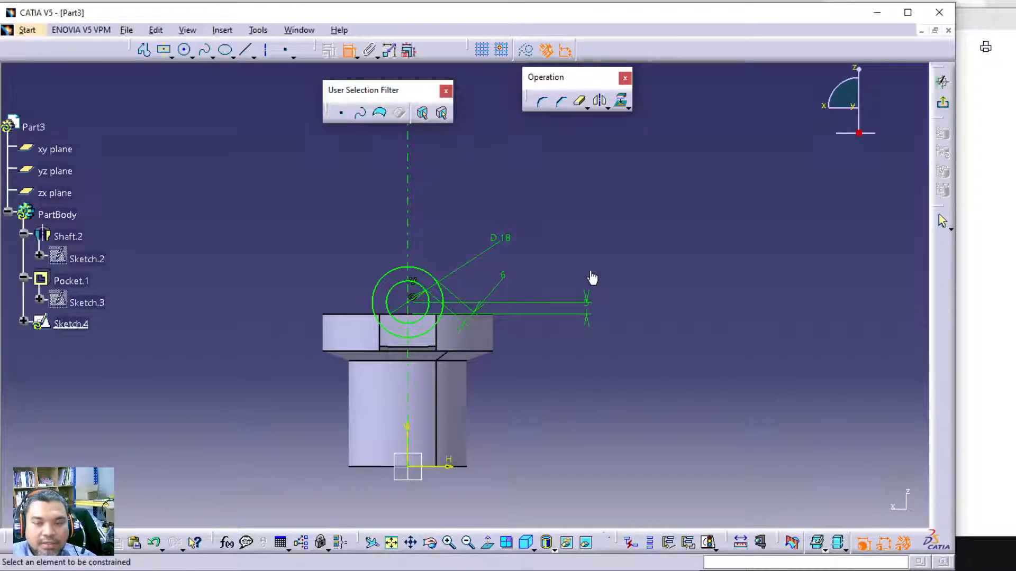
pyautogui.click(975, 313)
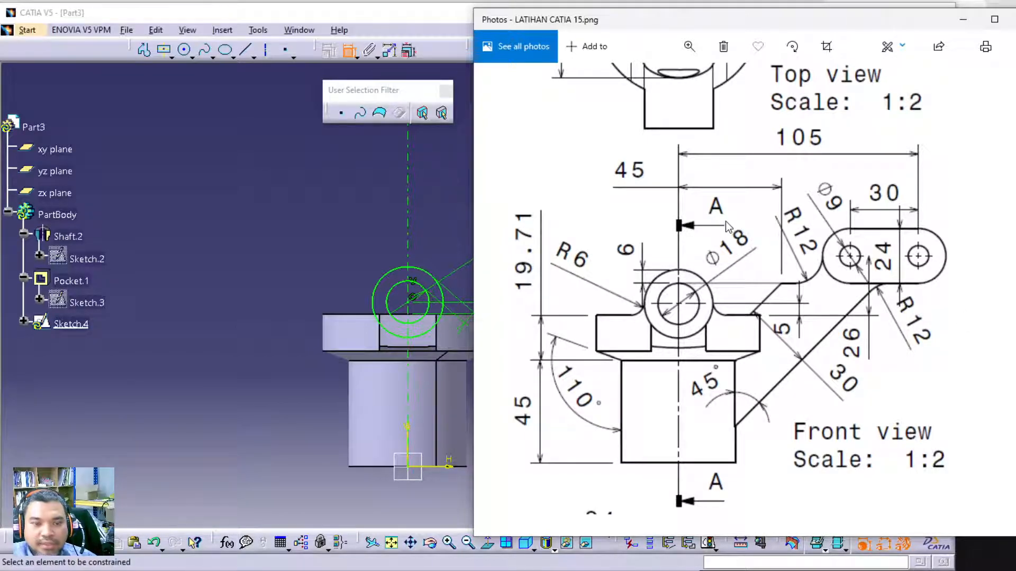
# Open the latihan 15 CATDrawing and dimension the overall distance between the two boss end edges in the top view.
pyautogui.scroll(-4, 723, 243)
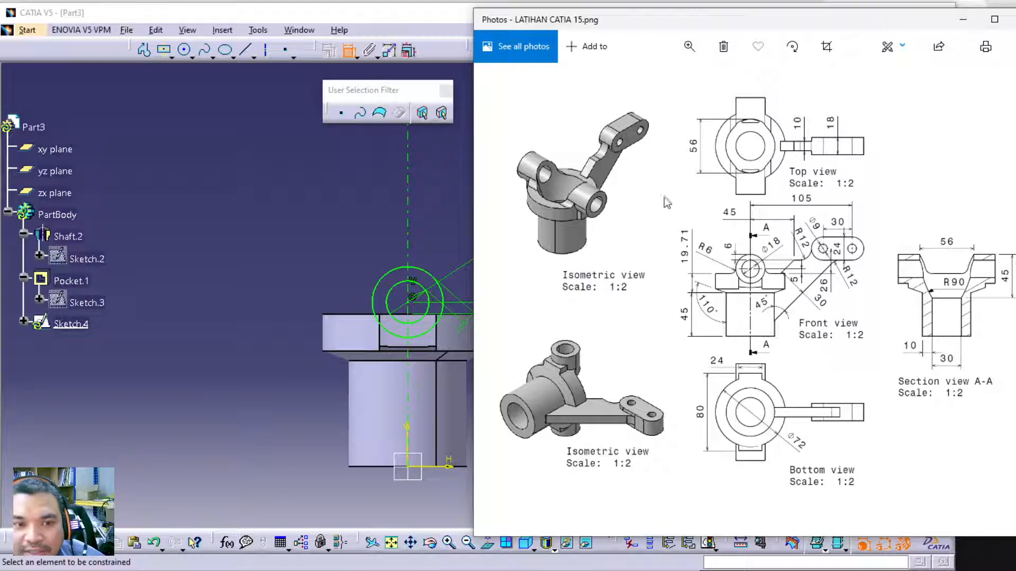
pyautogui.click(296, 30)
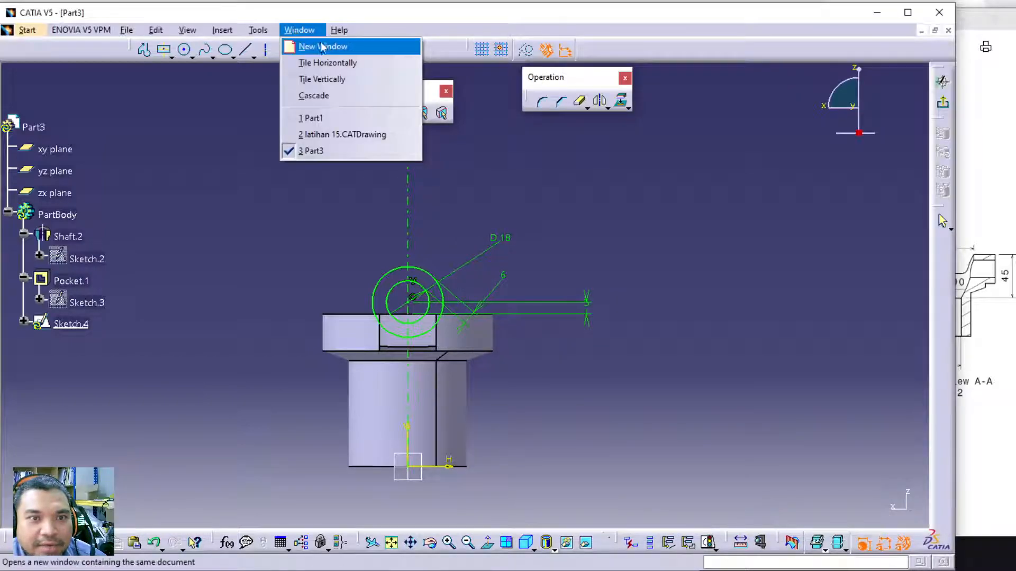
pyautogui.click(329, 135)
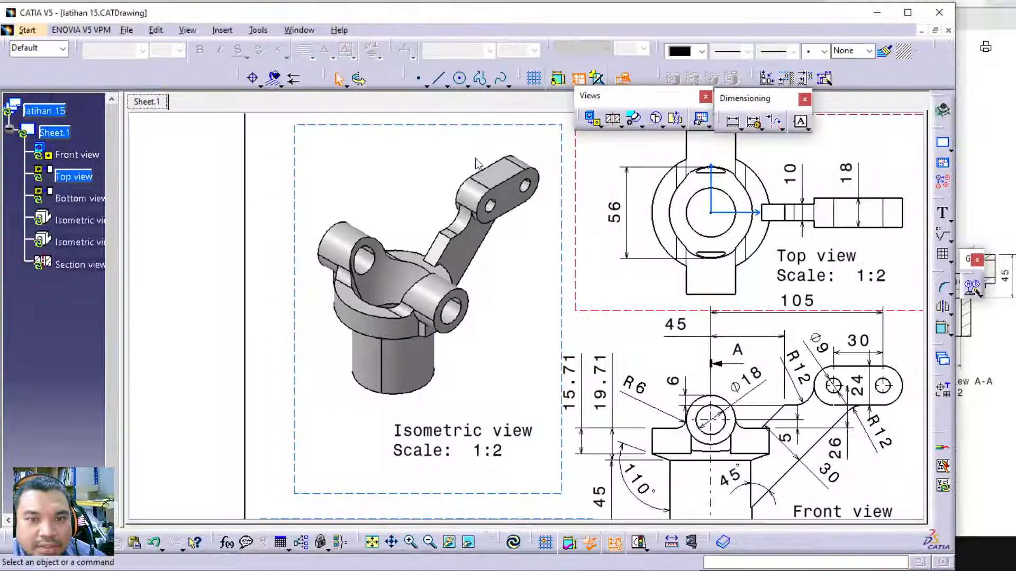
pyautogui.moveTo(595, 219); pyautogui.dragTo(545, 268, button='middle')
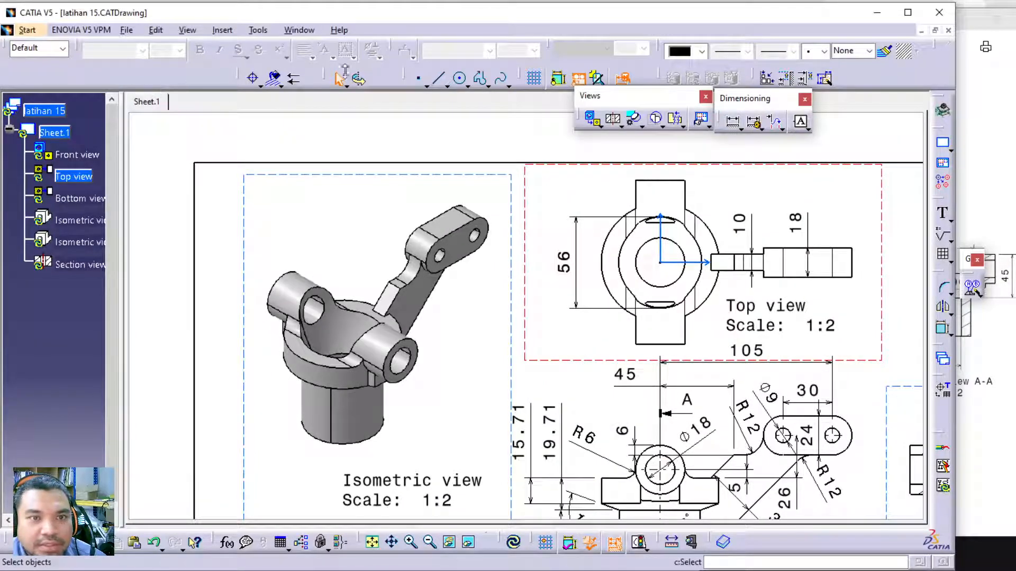
pyautogui.click(735, 123)
pyautogui.click(682, 181)
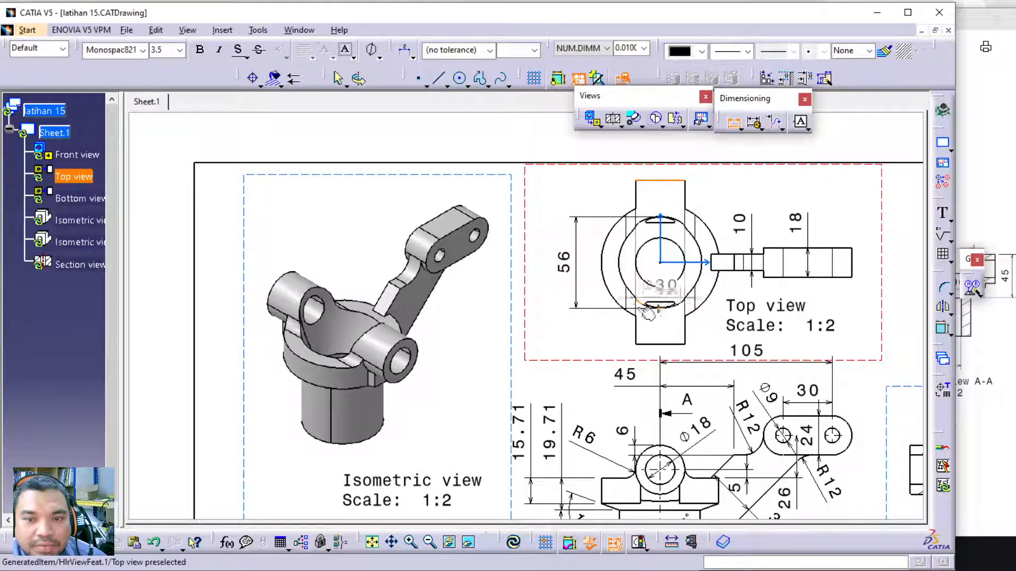
pyautogui.click(648, 344)
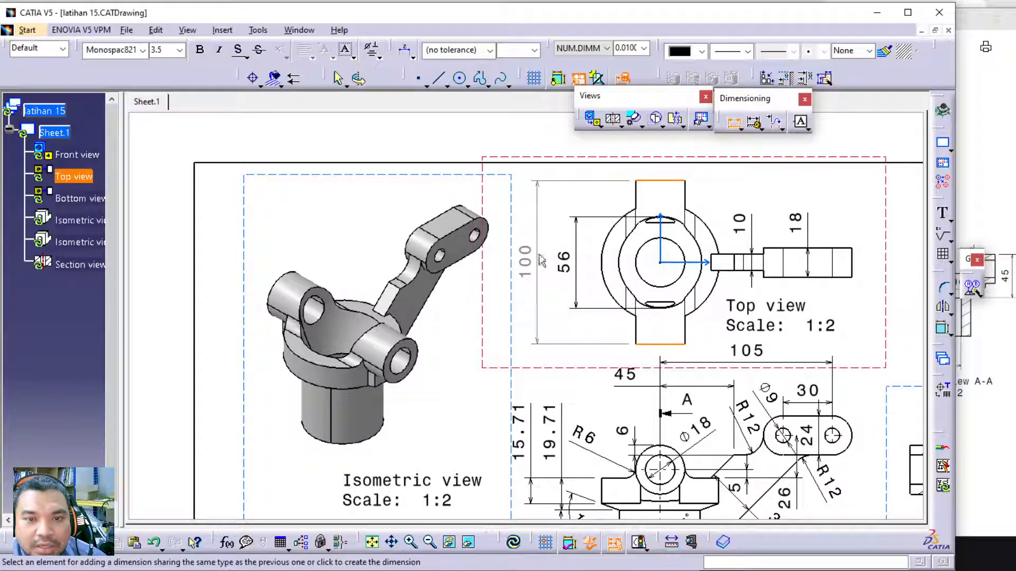
pyautogui.click(538, 264)
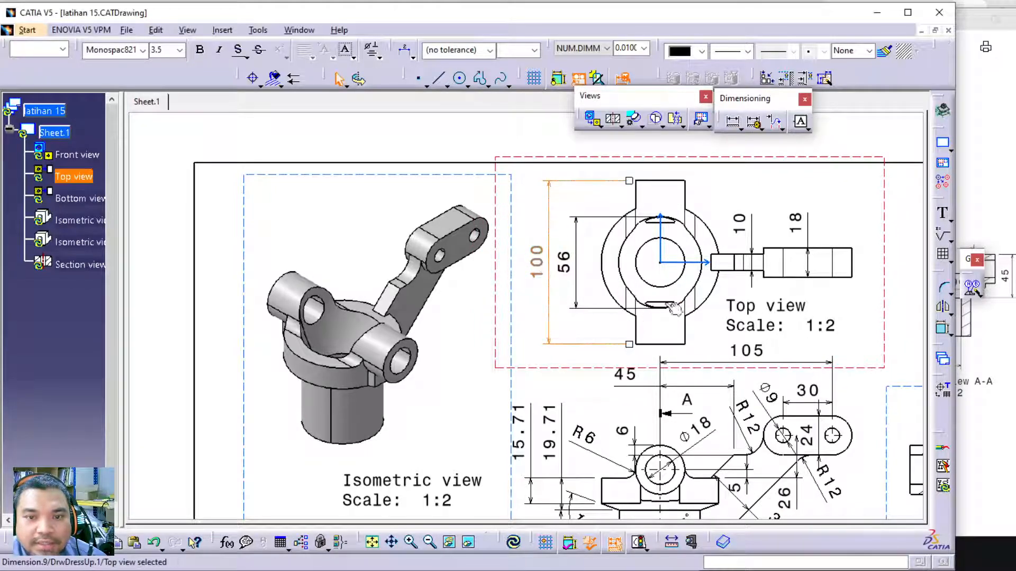
# Return to Part3 and exit the sketch of the two concentric circles.
pyautogui.click(1003, 436)
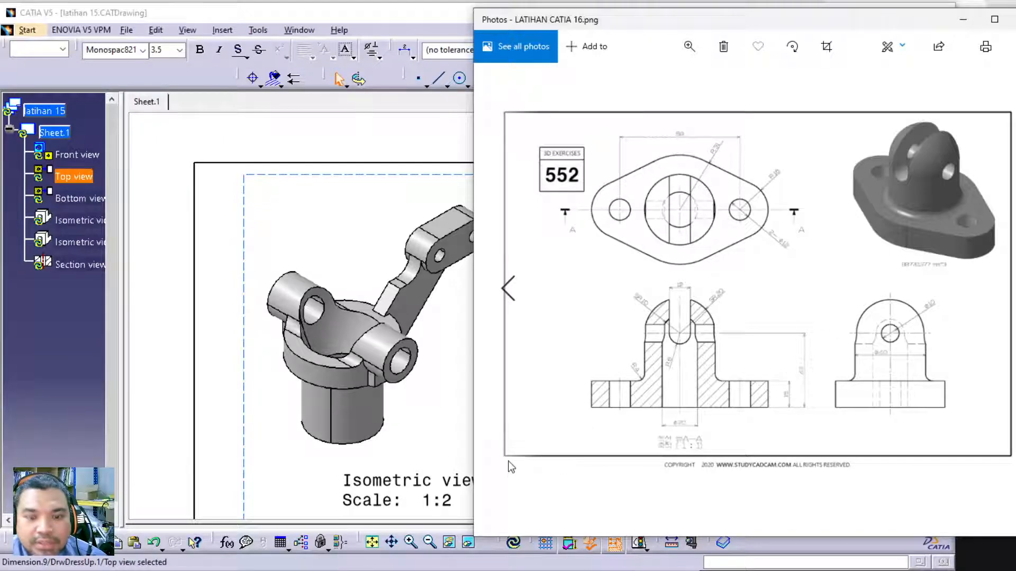
pyautogui.scroll(1, 512, 455)
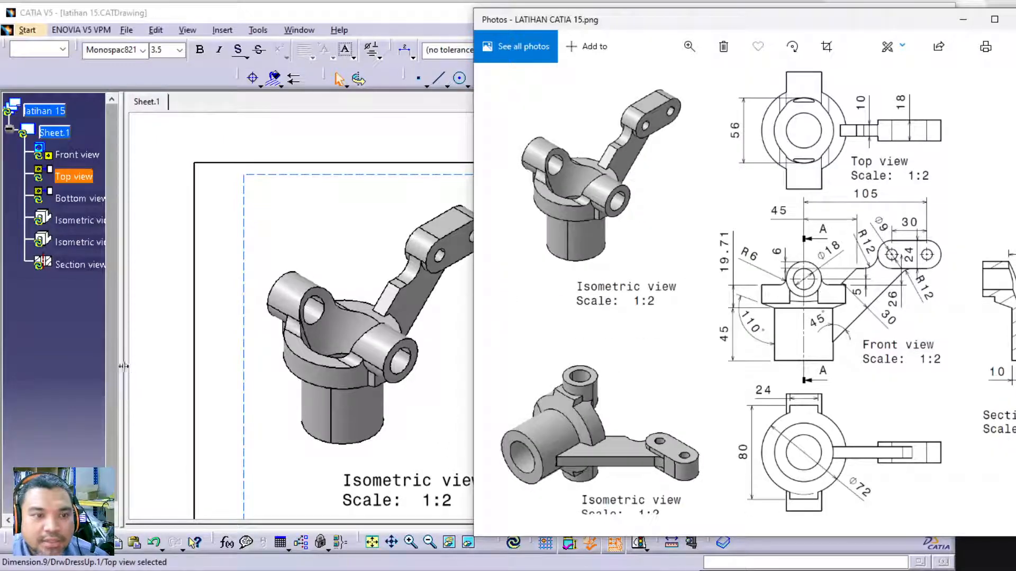
pyautogui.click(299, 29)
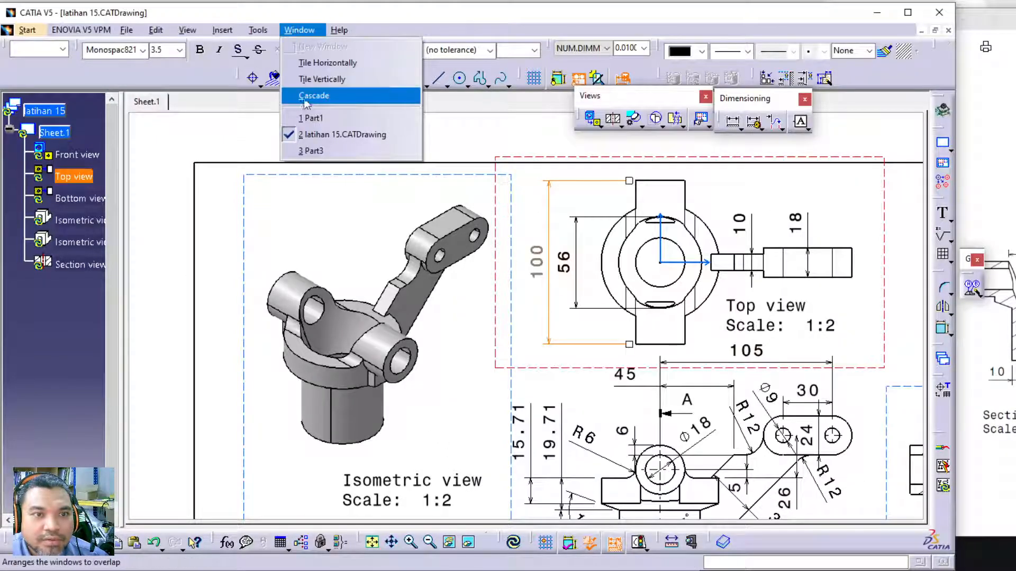
pyautogui.click(312, 151)
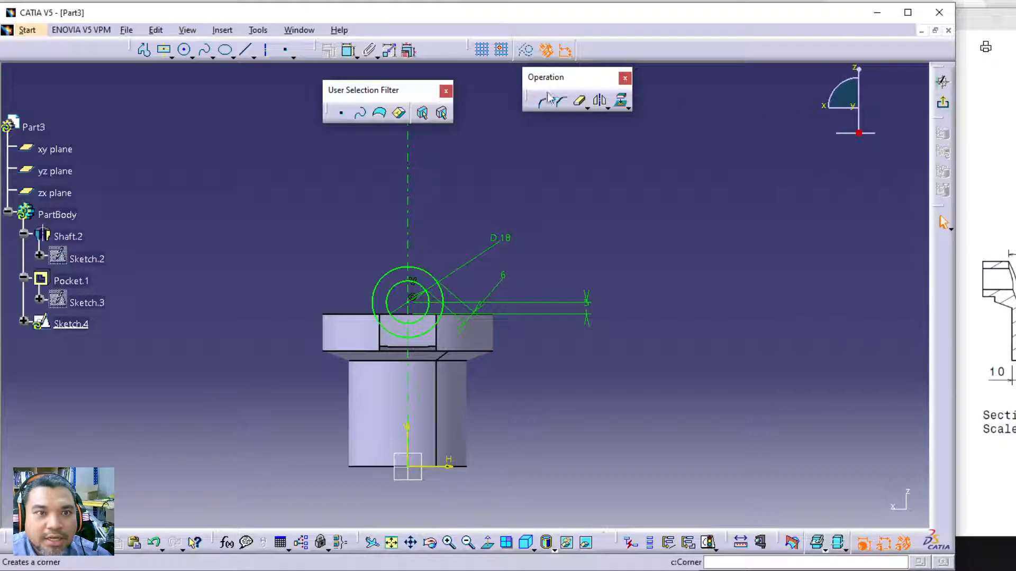
pyautogui.click(943, 106)
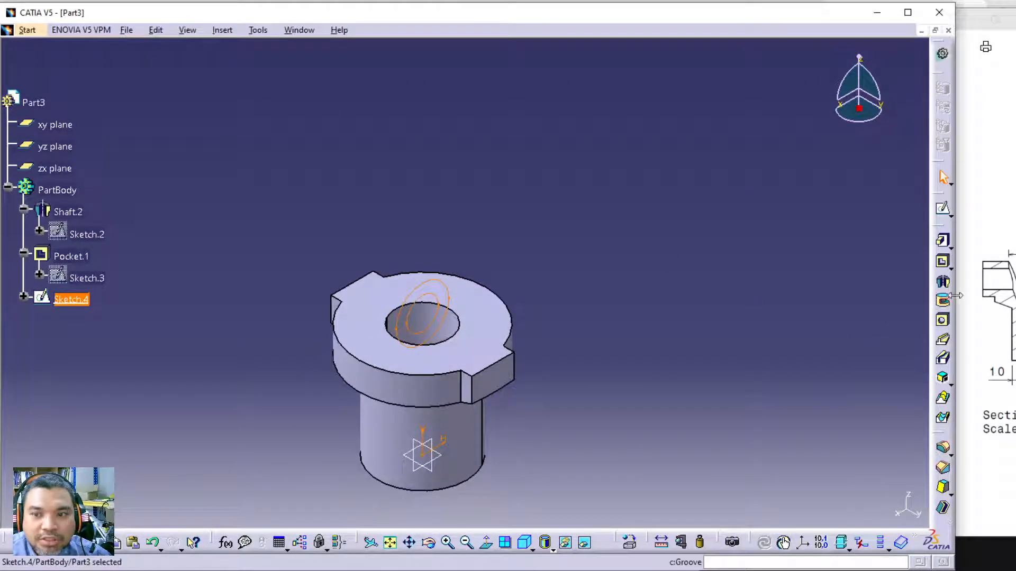
# Pad the two-circle sketch with a first limit of 50 mm and a second limit of 50 mm.
pyautogui.click(943, 241)
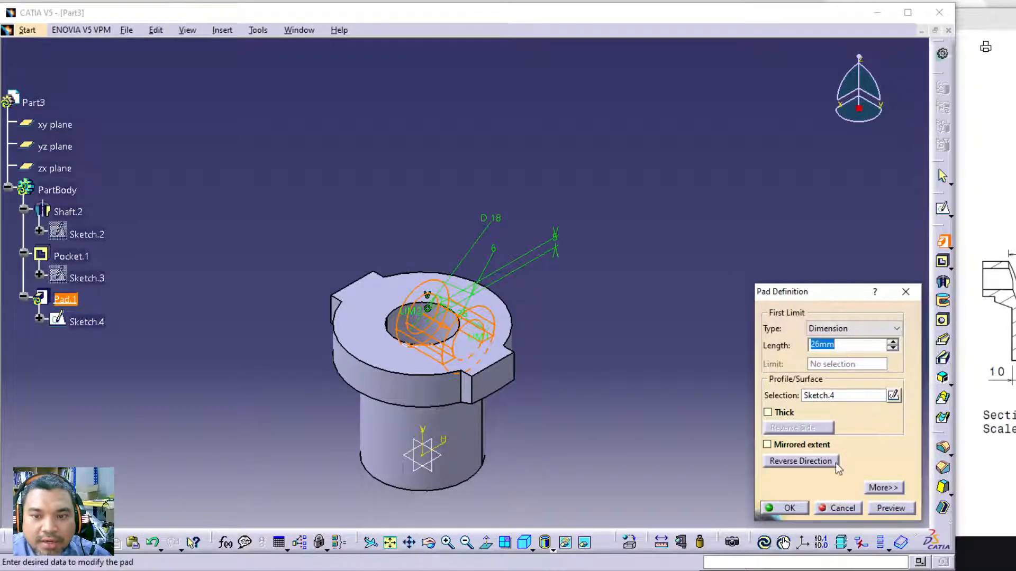
pyautogui.click(882, 488)
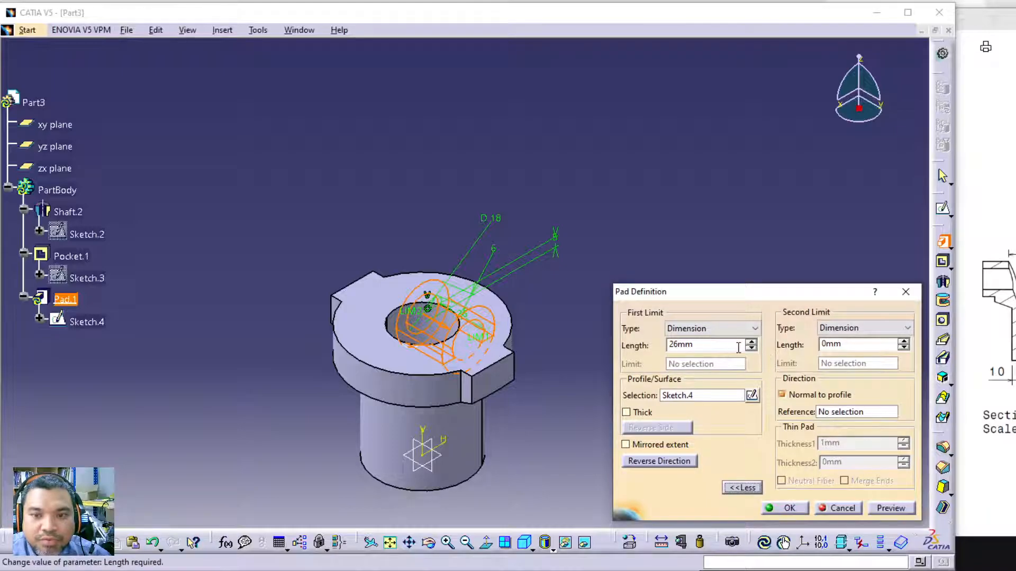
pyautogui.moveTo(723, 346); pyautogui.dragTo(611, 341)
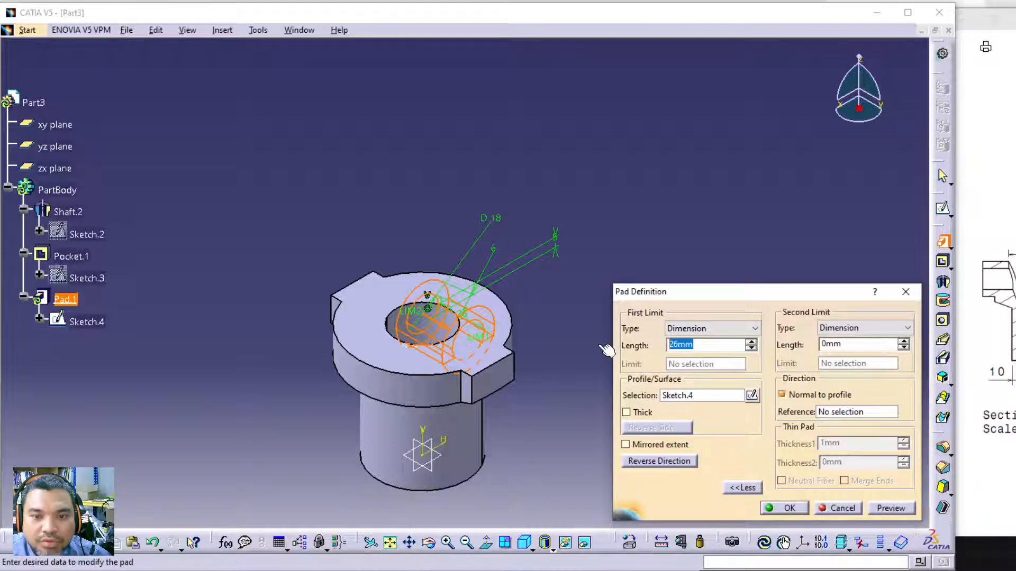
pyautogui.write('50')
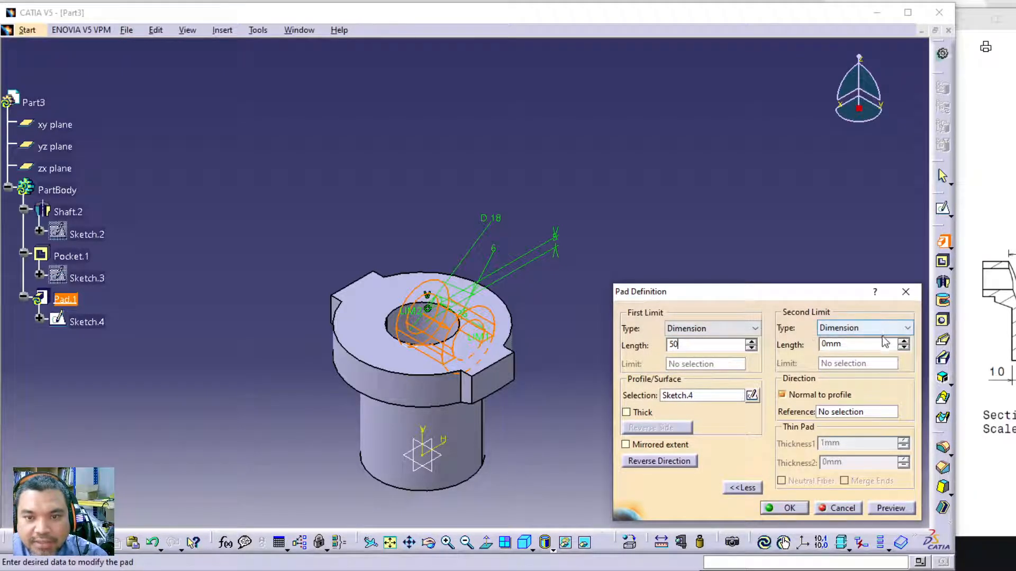
pyautogui.click(874, 344)
pyautogui.write('50')
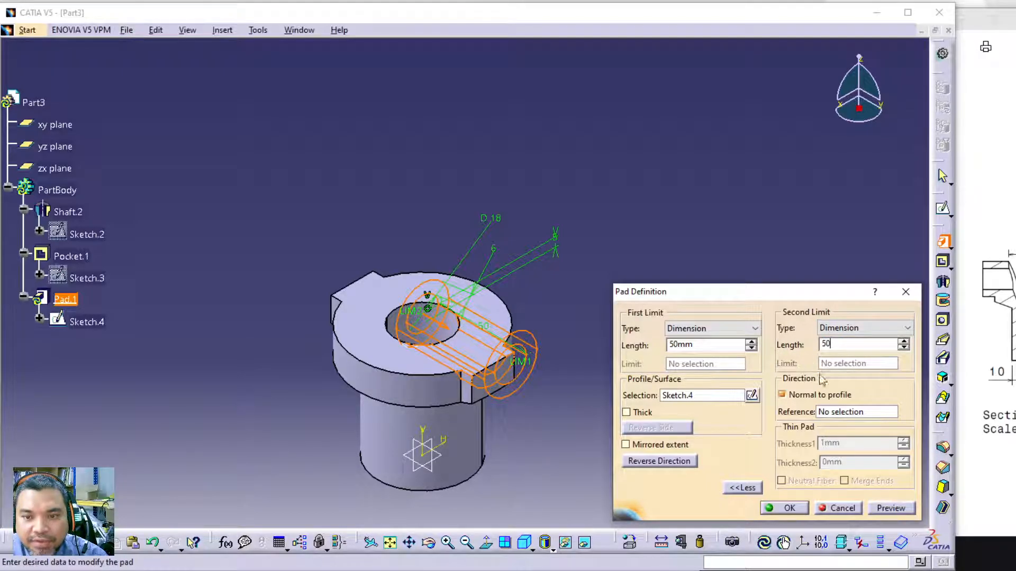
pyautogui.click(891, 508)
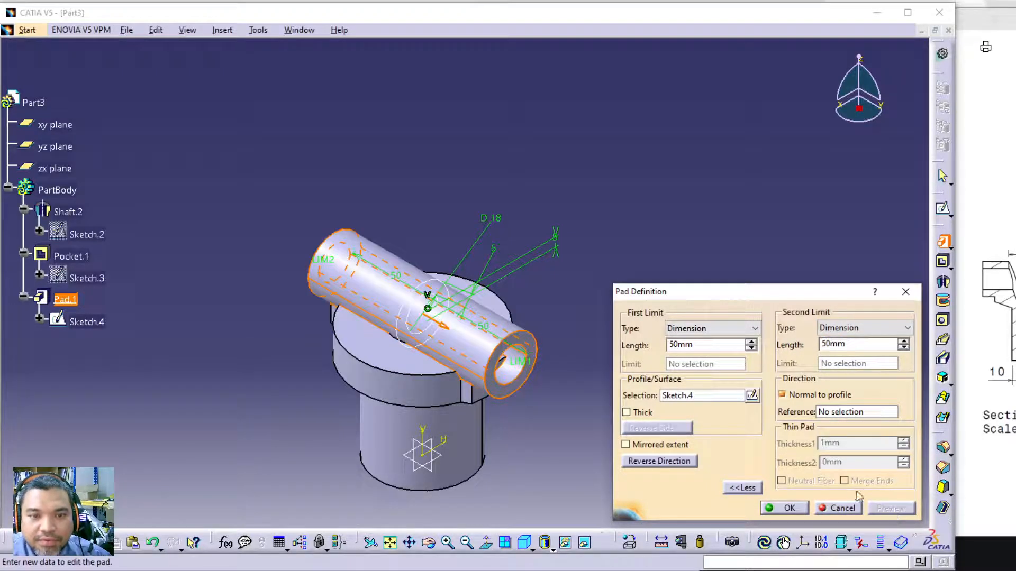
pyautogui.click(799, 507)
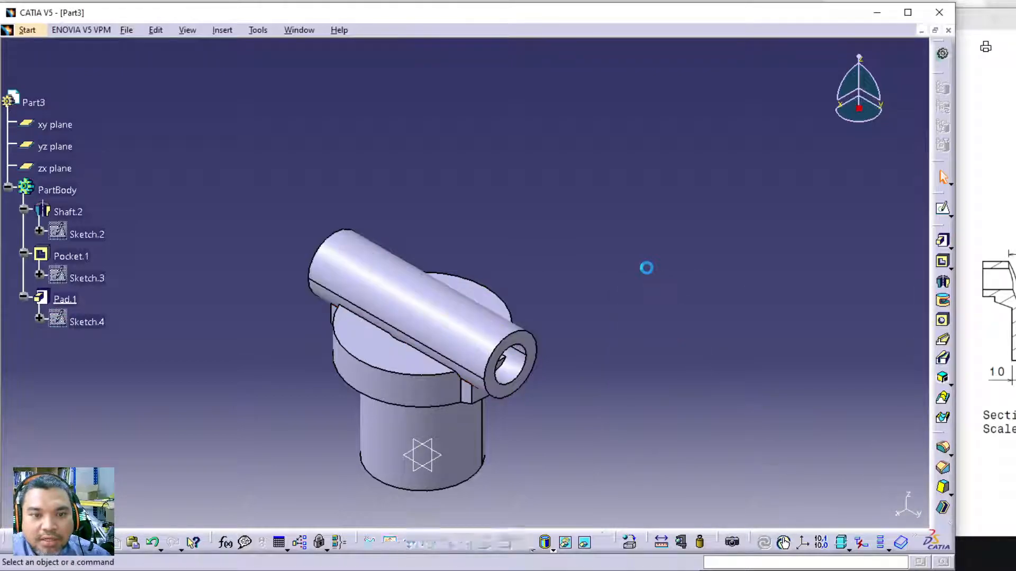
pyautogui.moveTo(650, 274); pyautogui.dragTo(671, 172, button='middle')
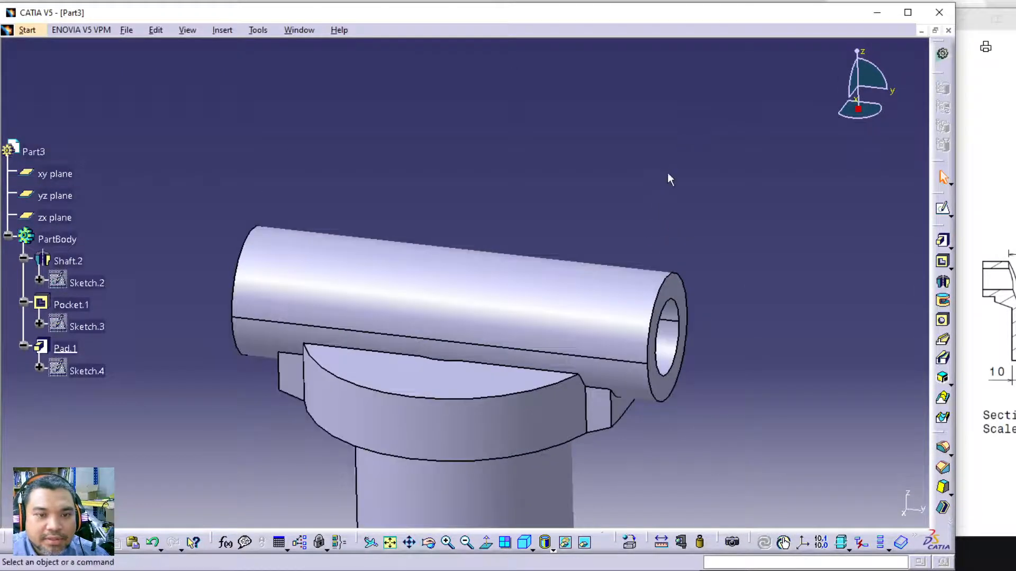
# Consult section view A-A in the reference drawing and start a sketch on the yz plane.
pyautogui.click(980, 167)
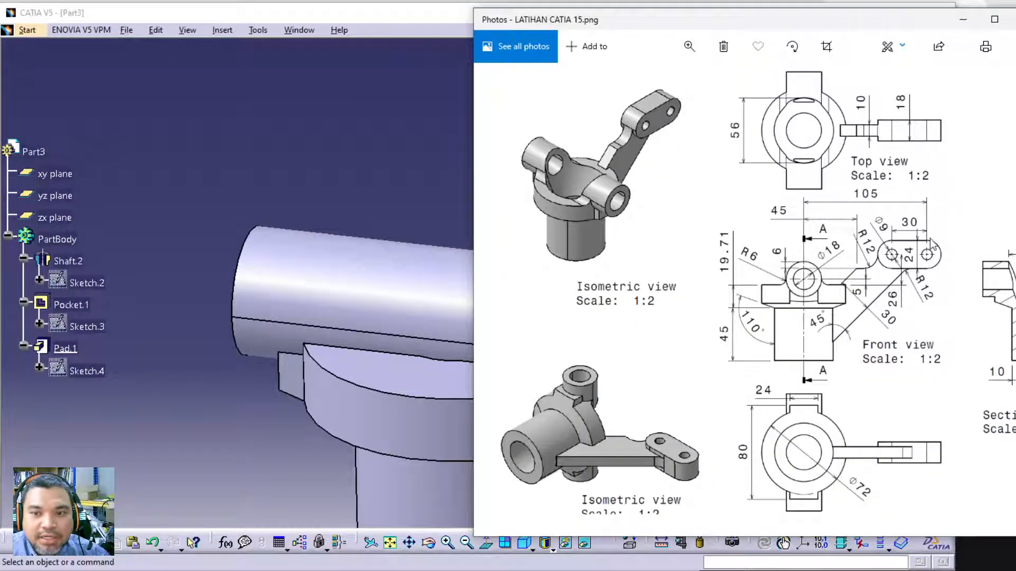
pyautogui.scroll(1, 933, 246)
pyautogui.moveTo(879, 257)
pyautogui.mouseDown()
pyautogui.moveTo(714, 217)
pyautogui.moveTo(796, 212)
pyautogui.mouseUp()
pyautogui.moveTo(935, 276)
pyautogui.mouseDown()
pyautogui.moveTo(823, 328)
pyautogui.moveTo(935, 309)
pyautogui.mouseUp()
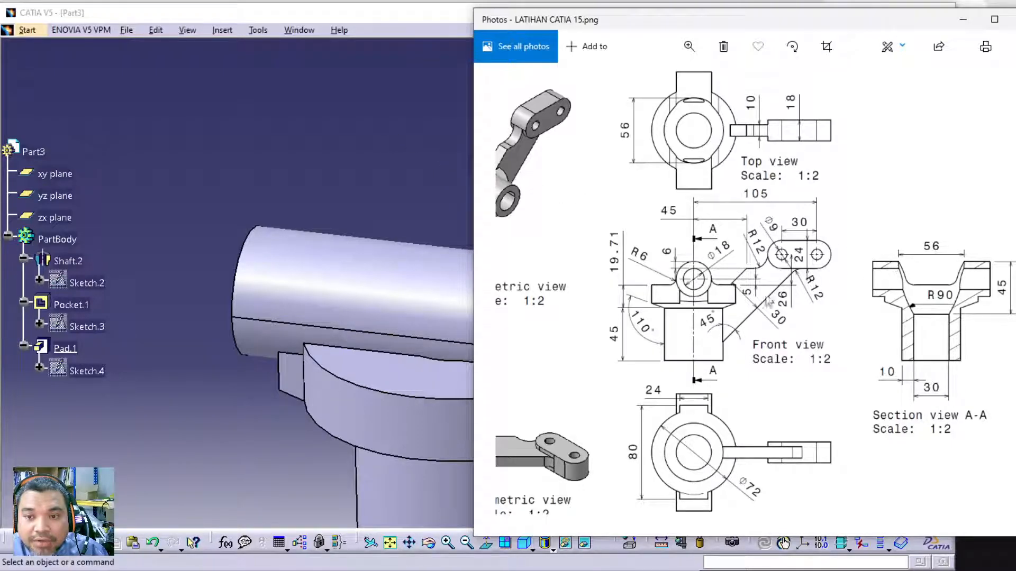
pyautogui.click(265, 161)
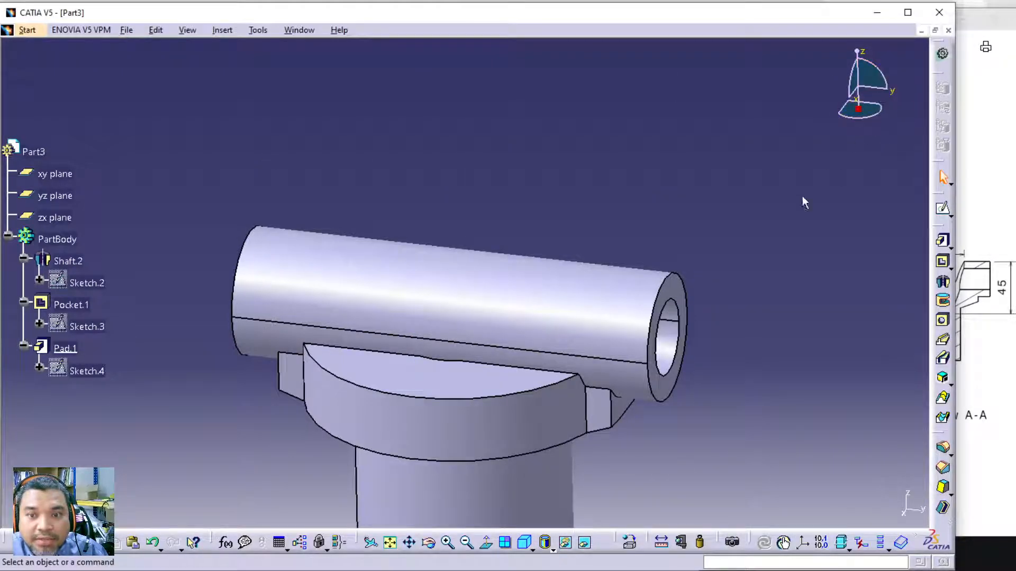
pyautogui.moveTo(524, 540); pyautogui.dragTo(576, 405, button='middle')
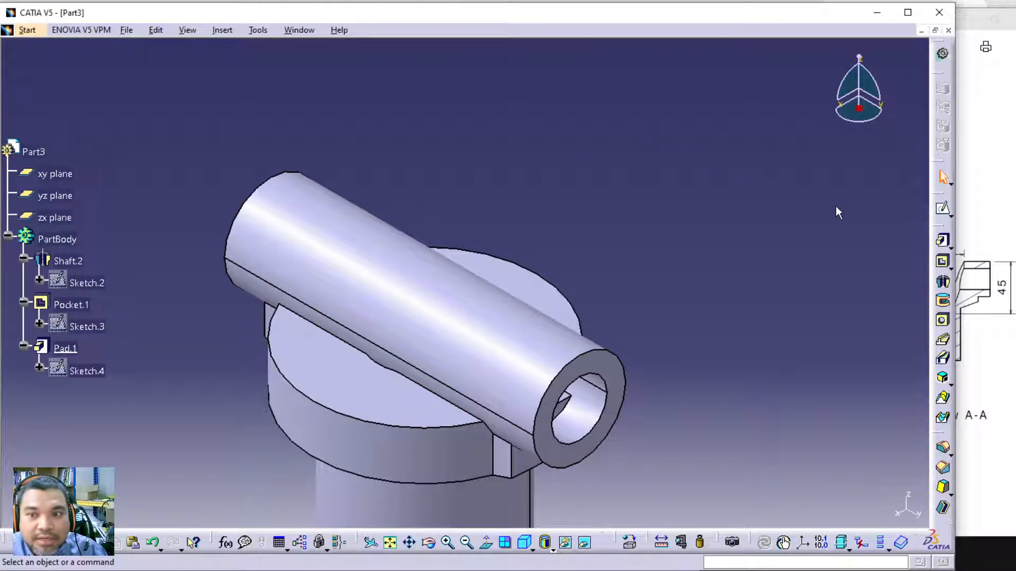
pyautogui.click(943, 208)
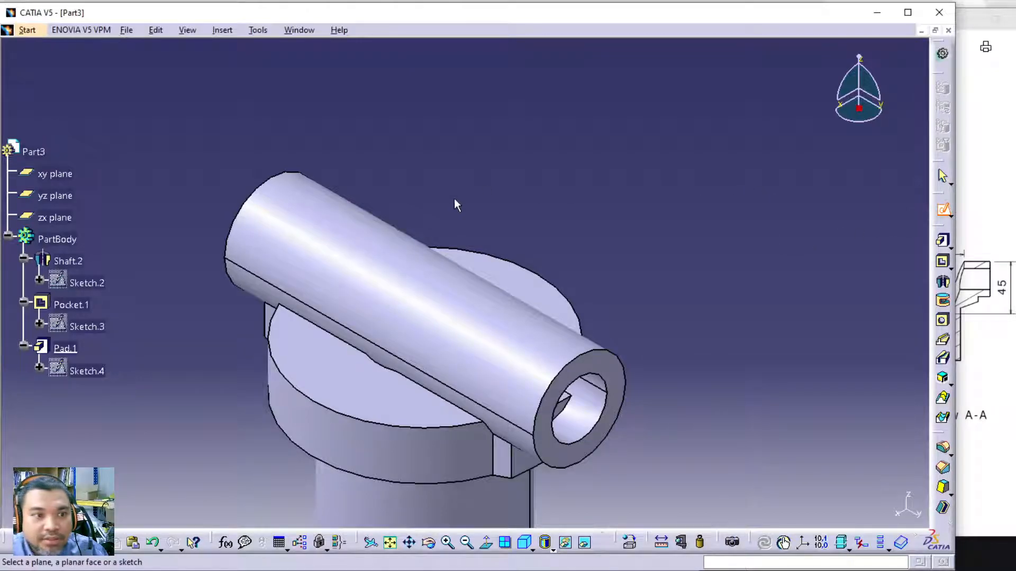
pyautogui.click(65, 196)
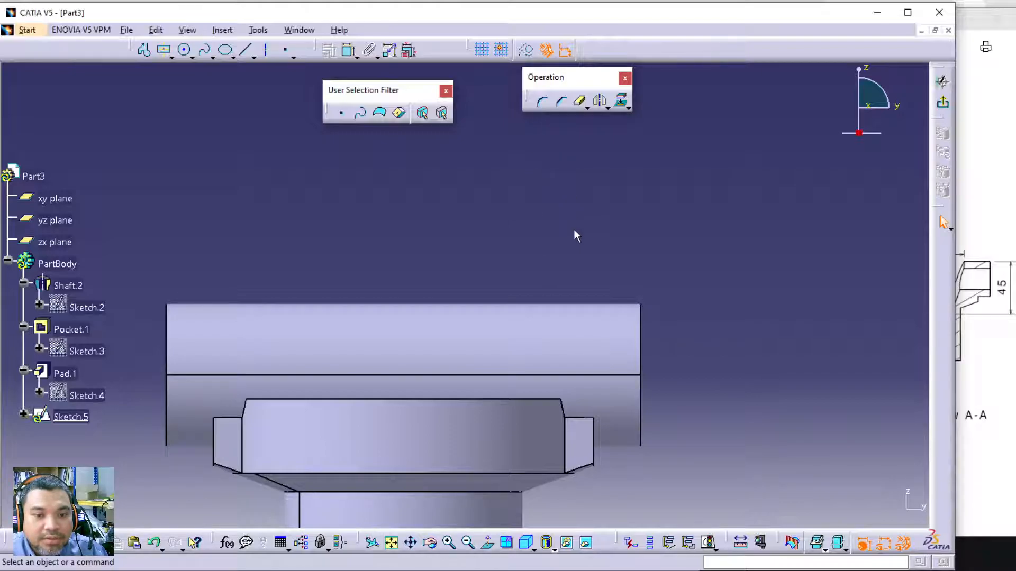
# Draw a vertical axis from the sketch origin up to a point above the horizontal tube.
pyautogui.moveTo(541, 283); pyautogui.dragTo(515, 315, button='middle')
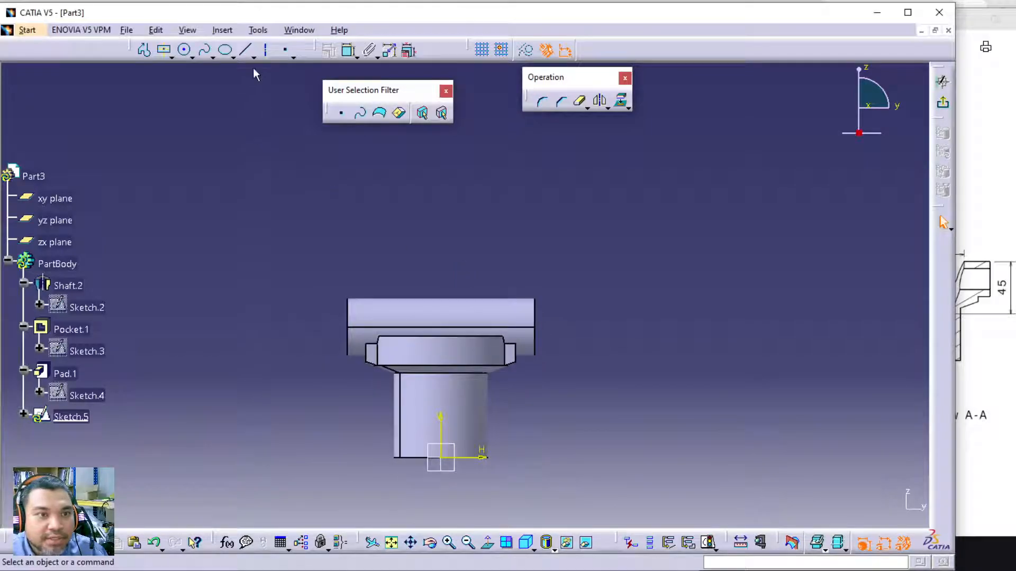
pyautogui.click(265, 50)
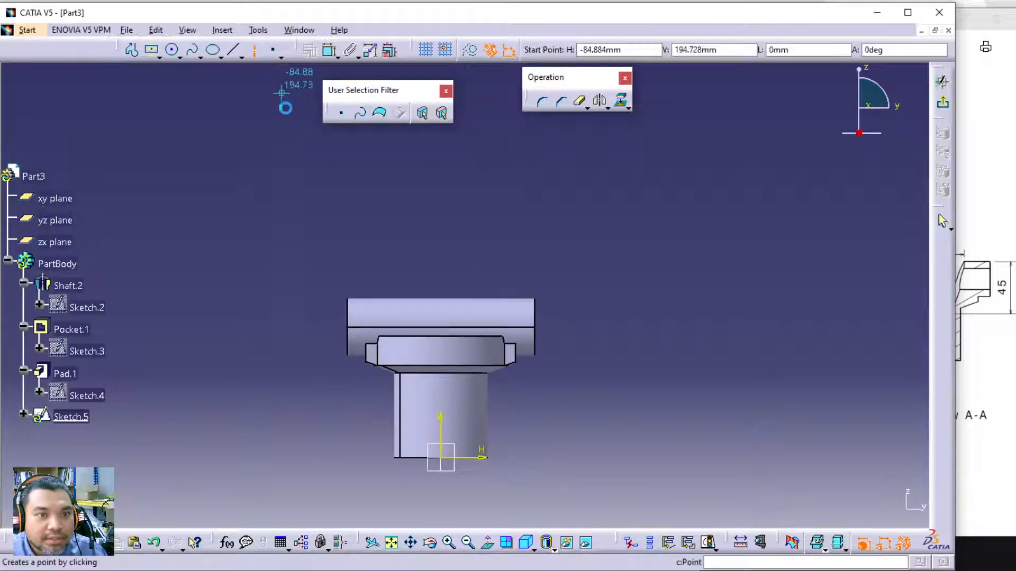
pyautogui.click(440, 457)
pyautogui.click(440, 203)
pyautogui.click(680, 209)
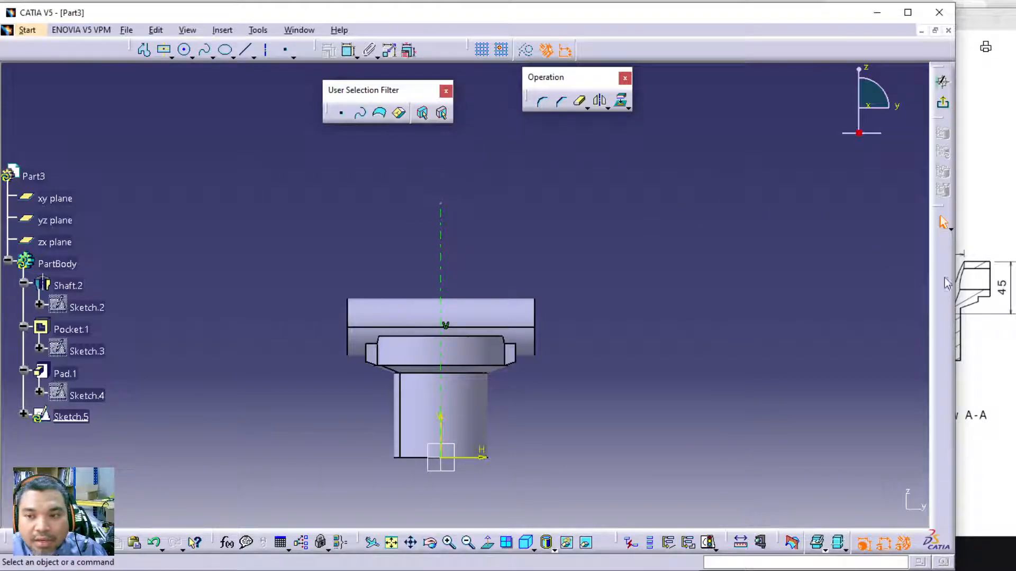
# Following section view A-A, project the tube's two end edges onto the sketch and convert them to construction elements.
pyautogui.click(990, 385)
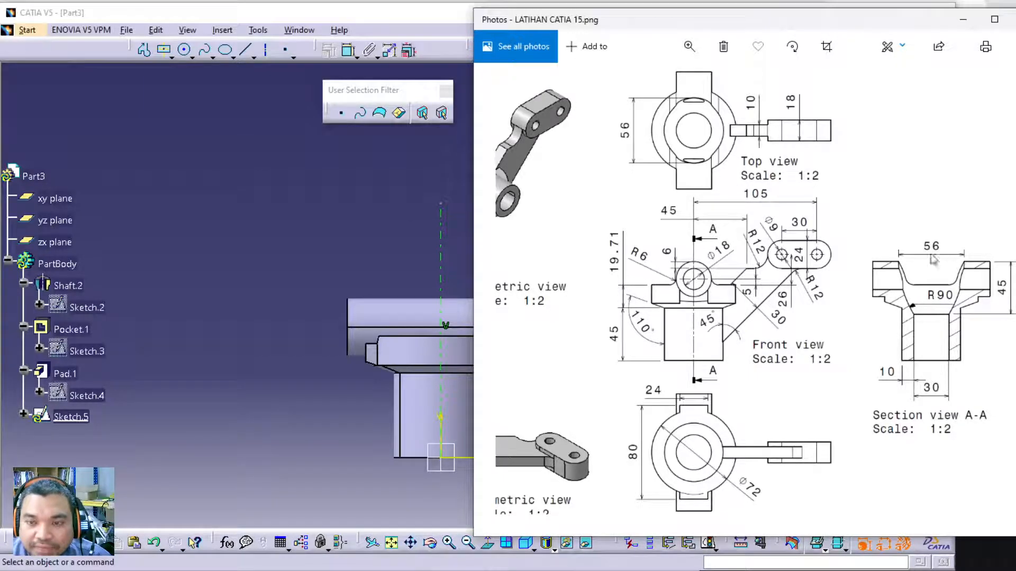
pyautogui.click(262, 230)
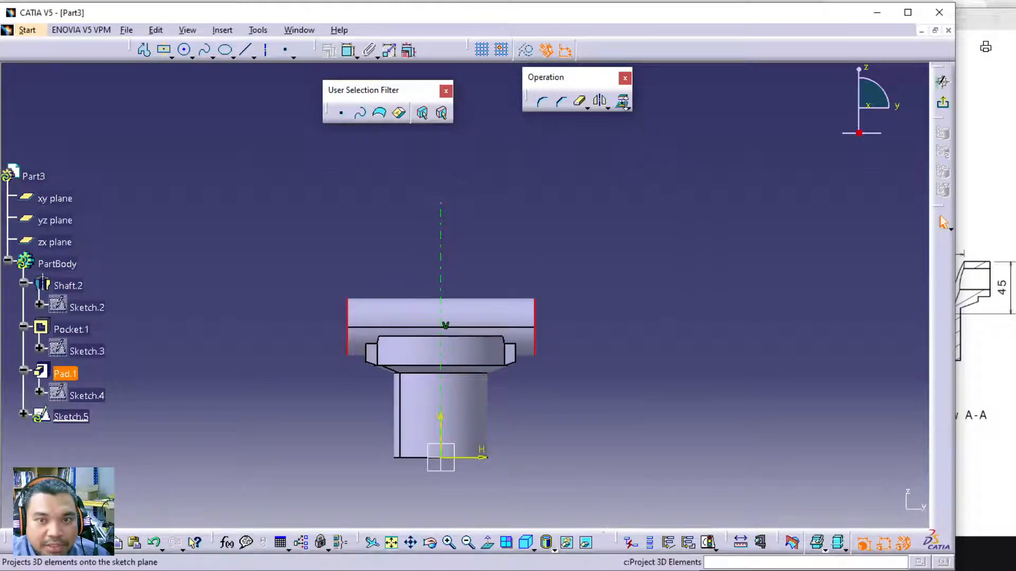
pyautogui.click(628, 108)
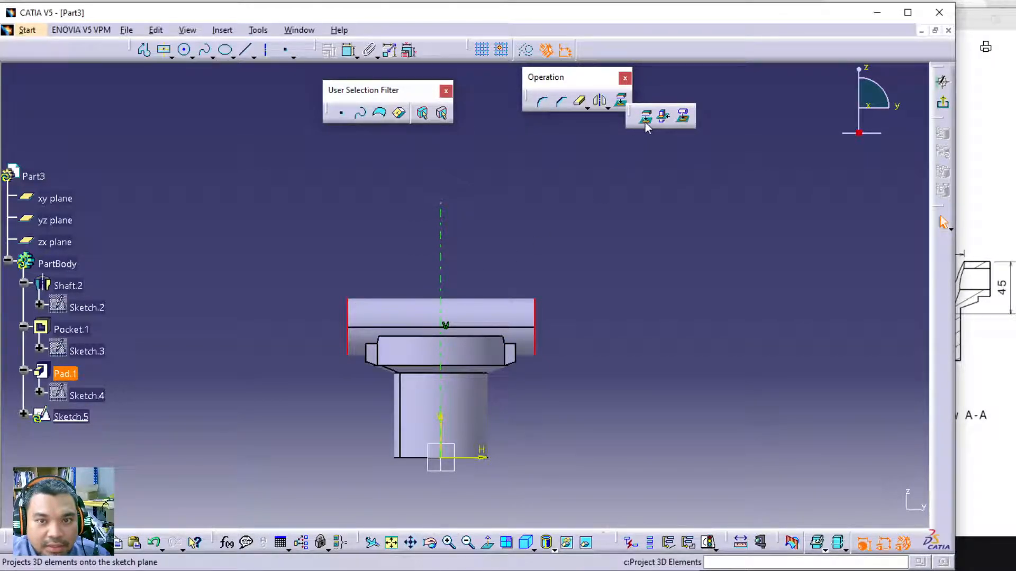
pyautogui.click(645, 119)
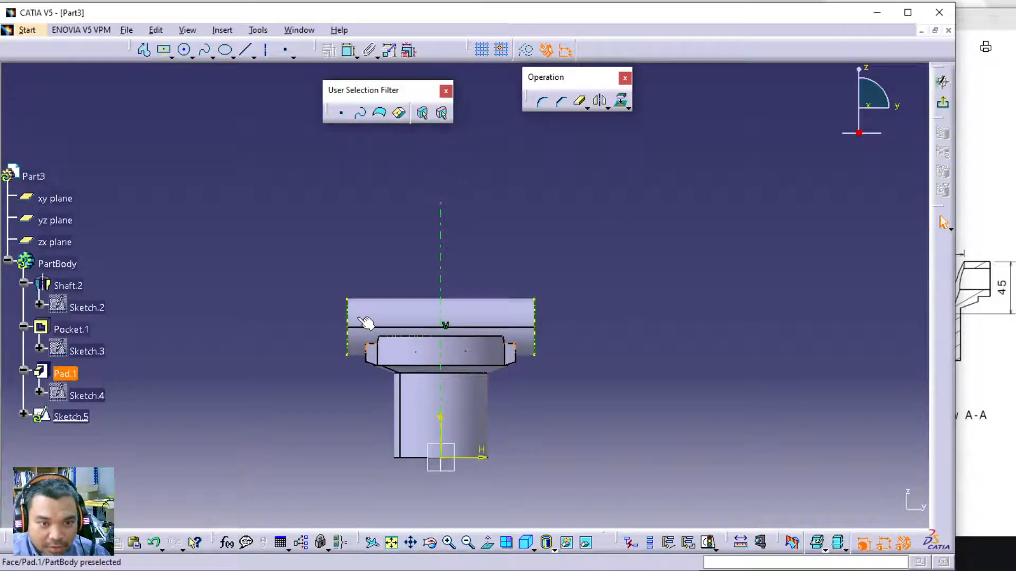
pyautogui.click(539, 318)
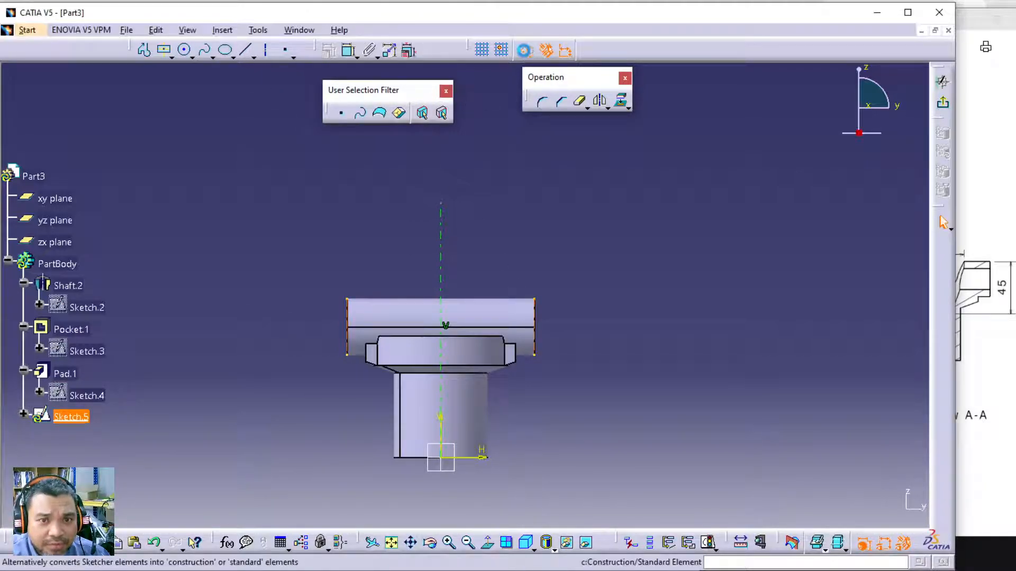
pyautogui.click(526, 50)
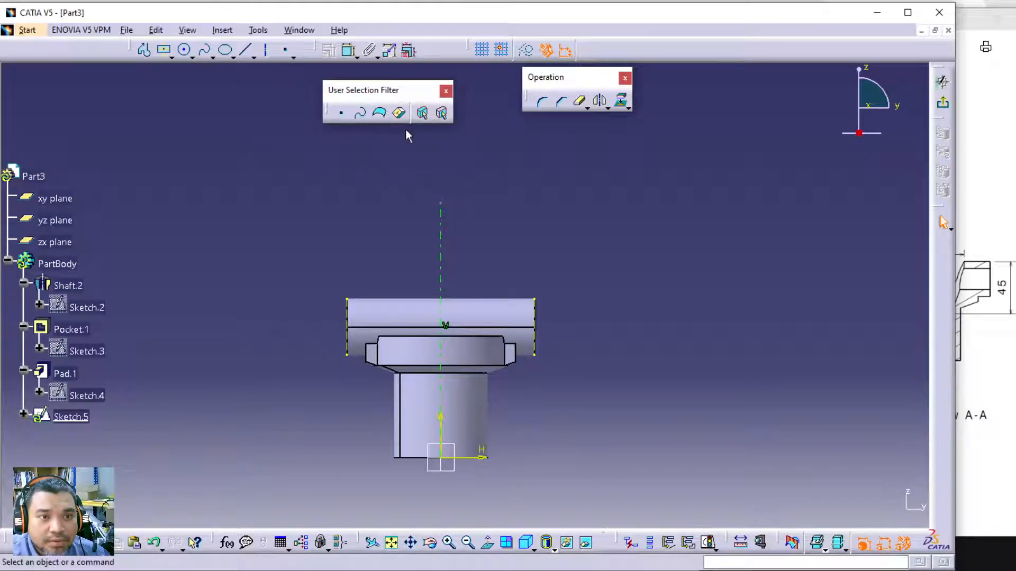
# Draw a horizontal axis from the upper end of the tube's +H end edge inward, stopping about 26 mm from the vertical axis.
pyautogui.click(265, 50)
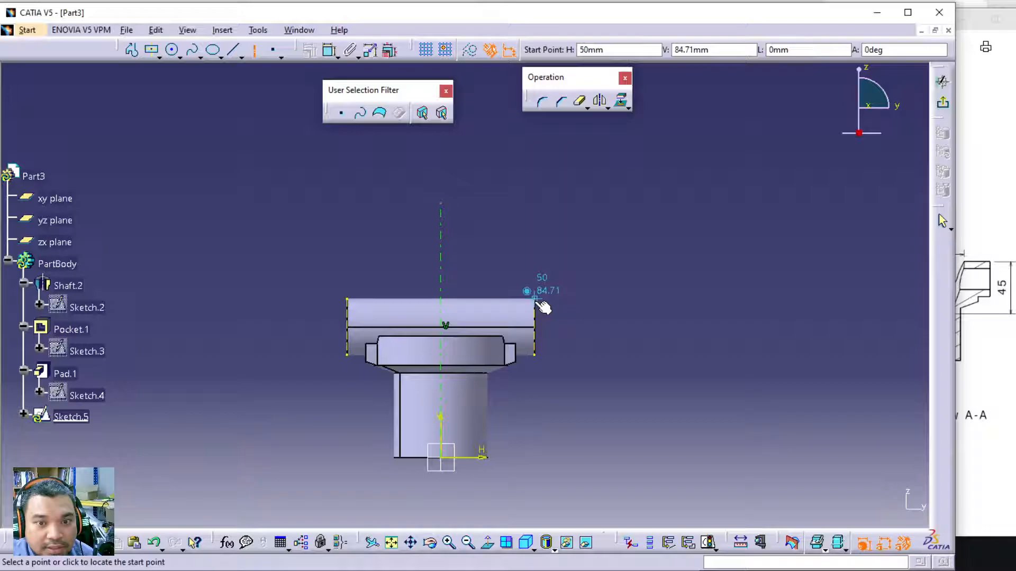
pyautogui.click(534, 299)
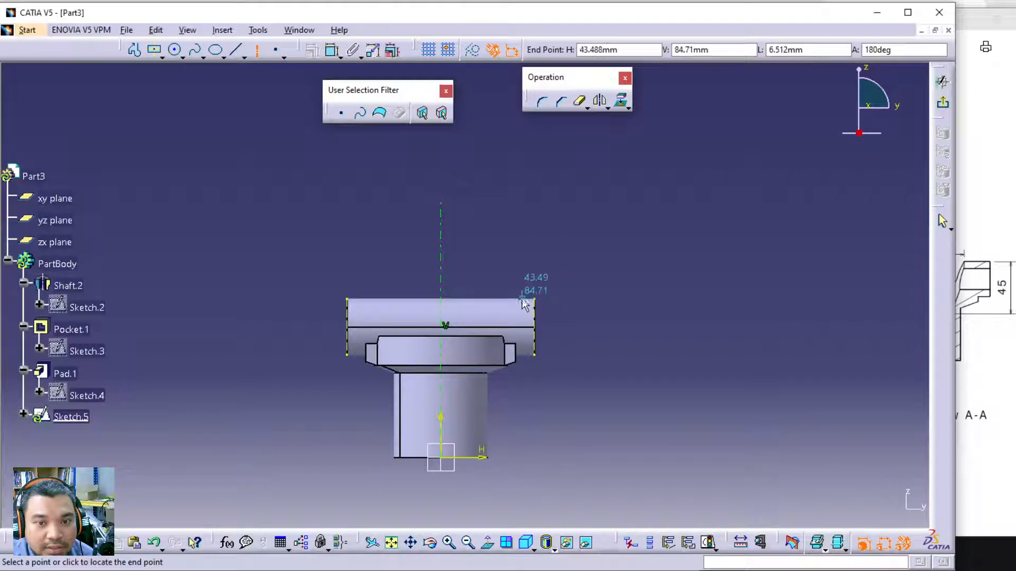
pyautogui.click(490, 300)
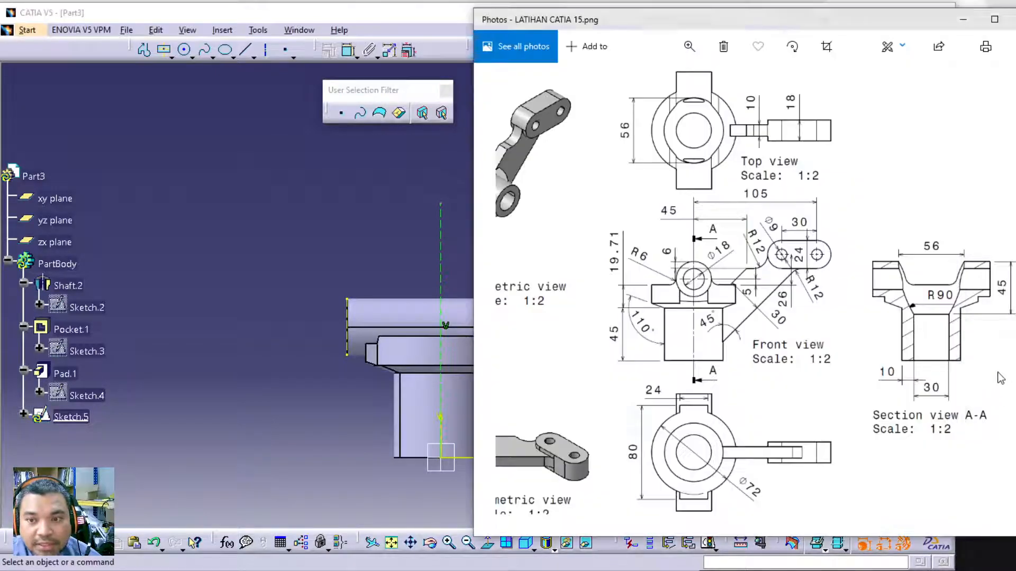
# Following the 56 mm width in section view A-A, constrain the horizontal axis's inner endpoint to 28 mm from the vertical axis.
pyautogui.click(991, 396)
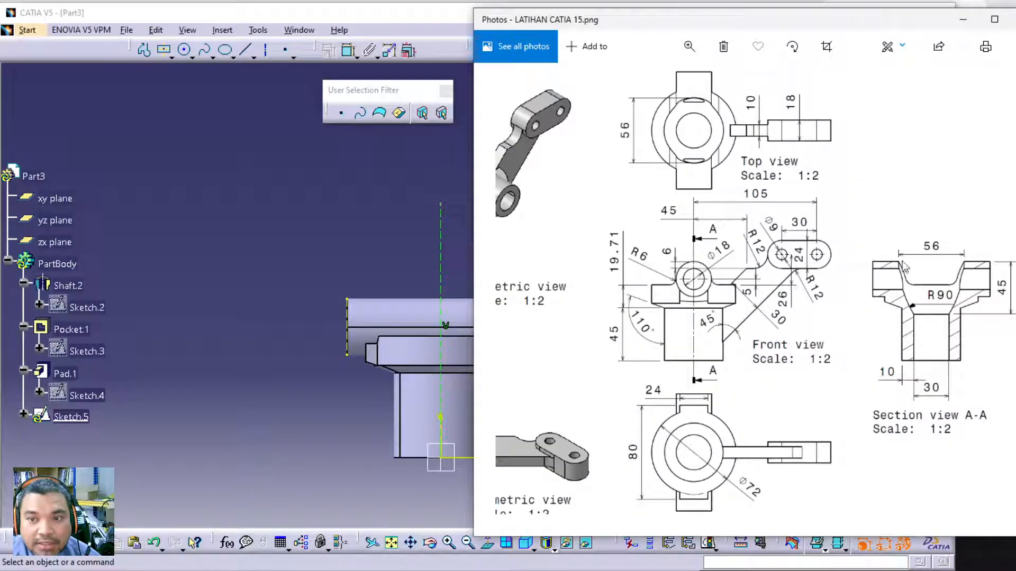
pyautogui.click(370, 214)
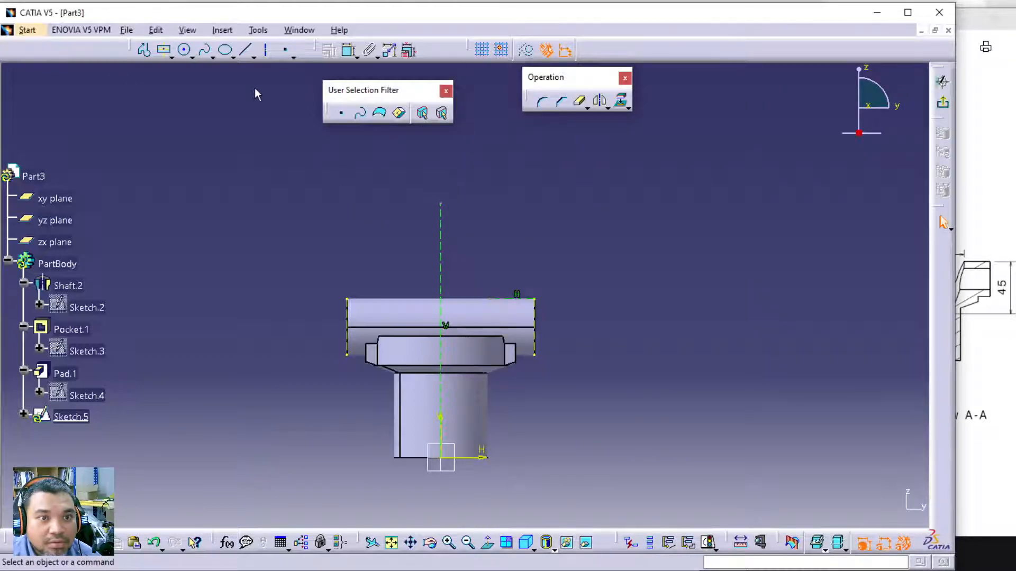
pyautogui.click(348, 50)
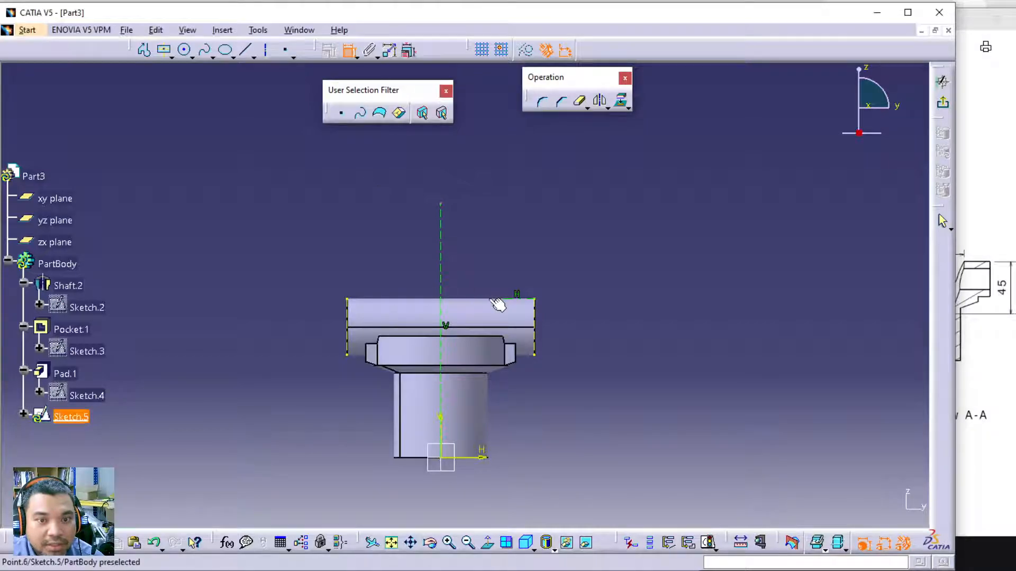
pyautogui.click(490, 300)
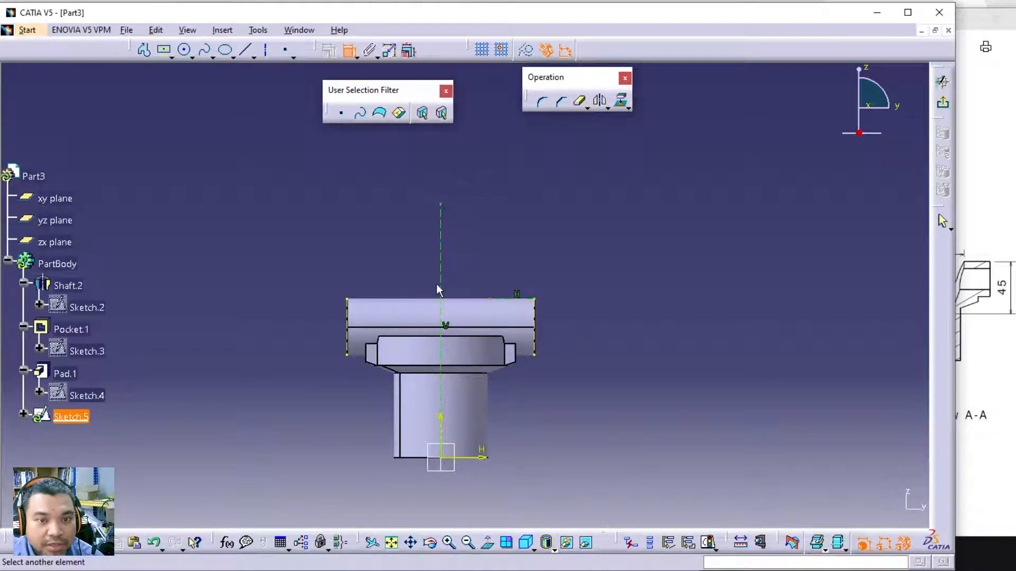
pyautogui.click(442, 288)
pyautogui.click(535, 224)
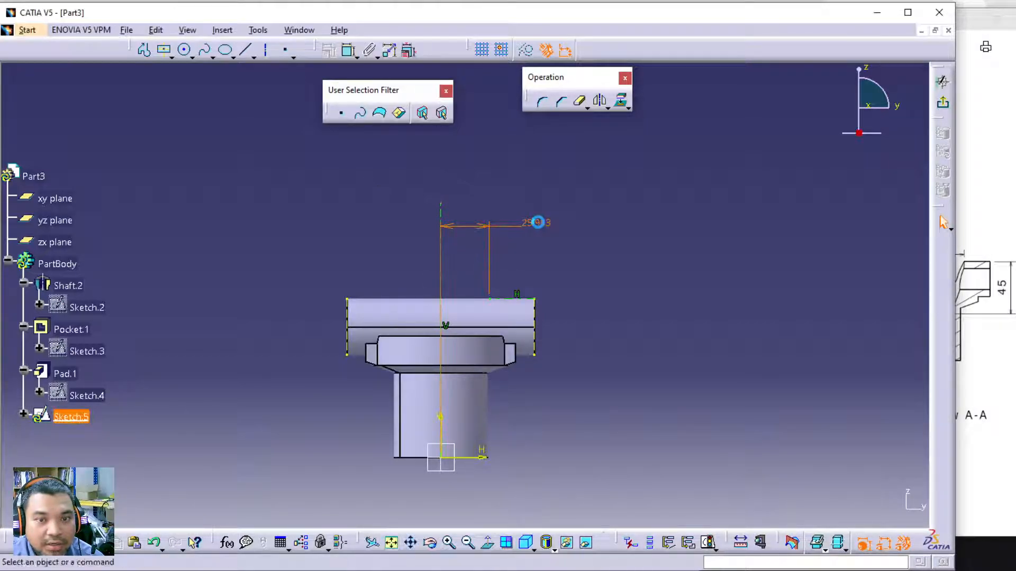
pyautogui.doubleClick(535, 225)
pyautogui.write('56')
pyautogui.press('Return')
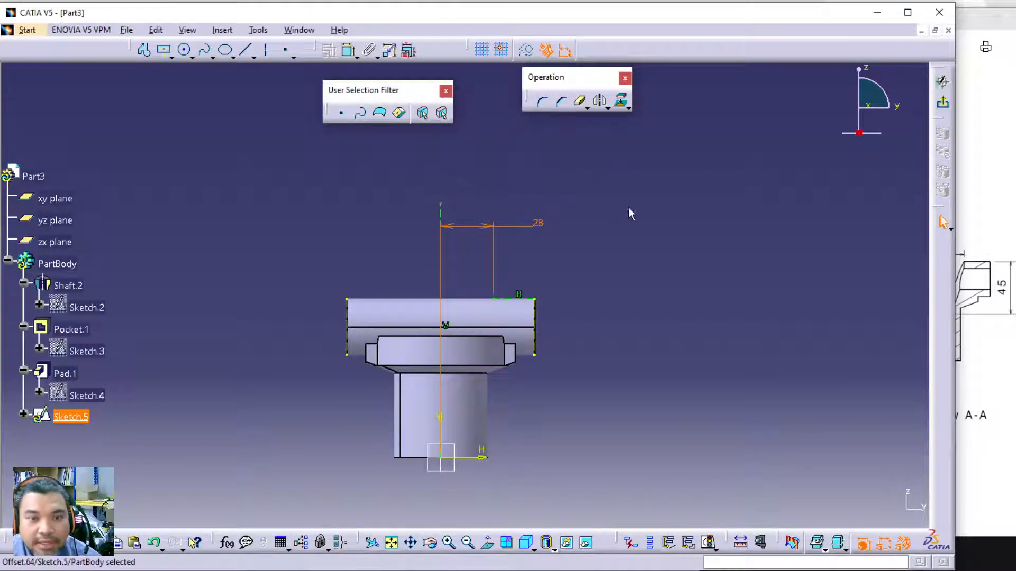
# Following section view A-A, draw a second horizontal axis about 31 mm long, from below the same tube end inward across the vertical cylinder.
pyautogui.click(1000, 358)
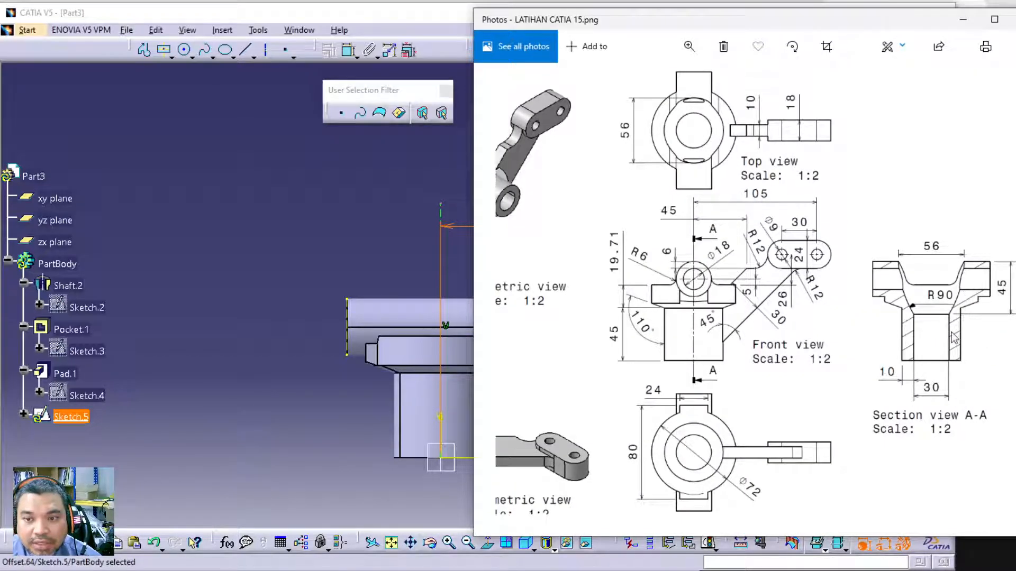
pyautogui.click(361, 231)
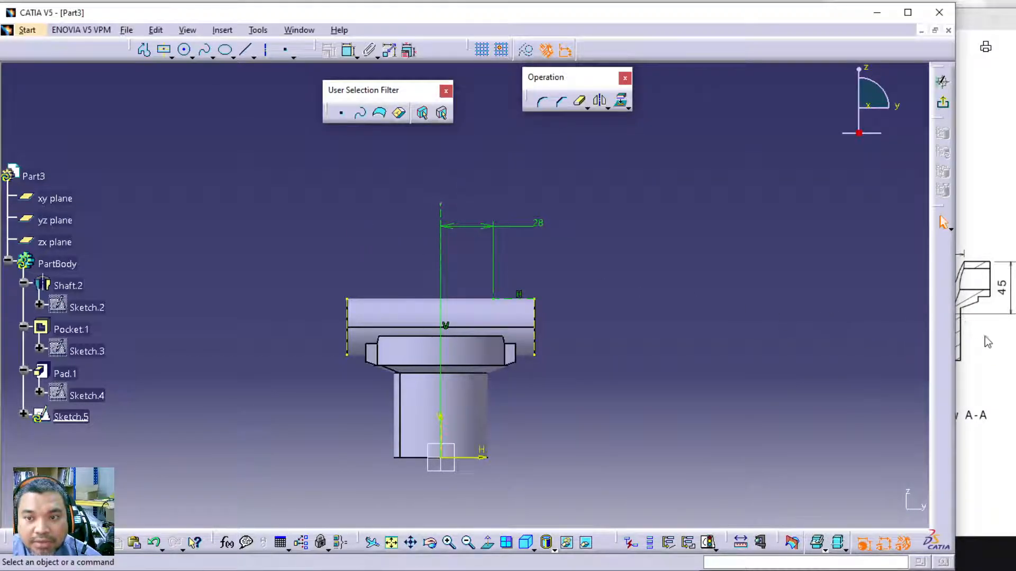
pyautogui.click(994, 348)
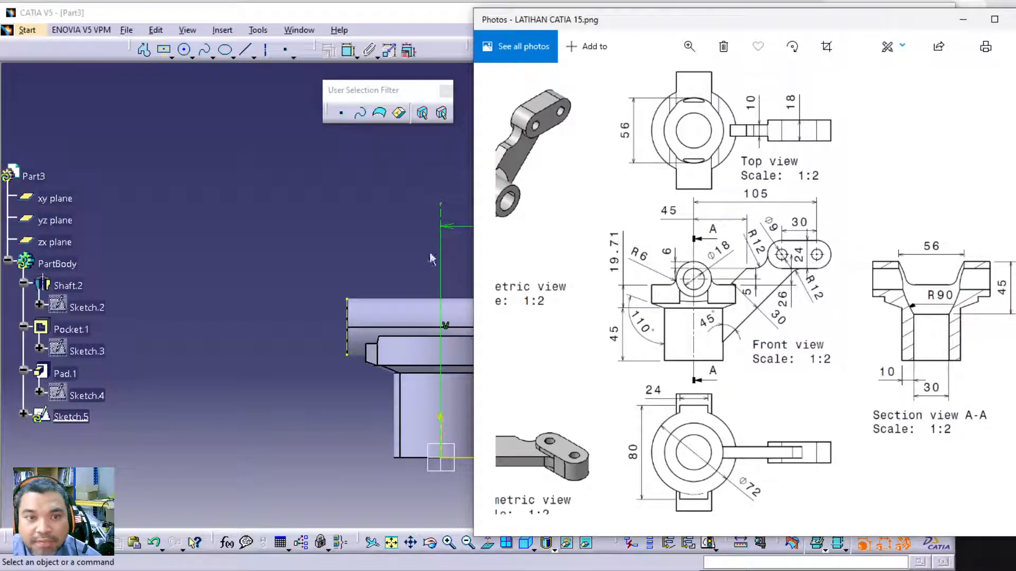
pyautogui.click(346, 231)
pyautogui.click(266, 50)
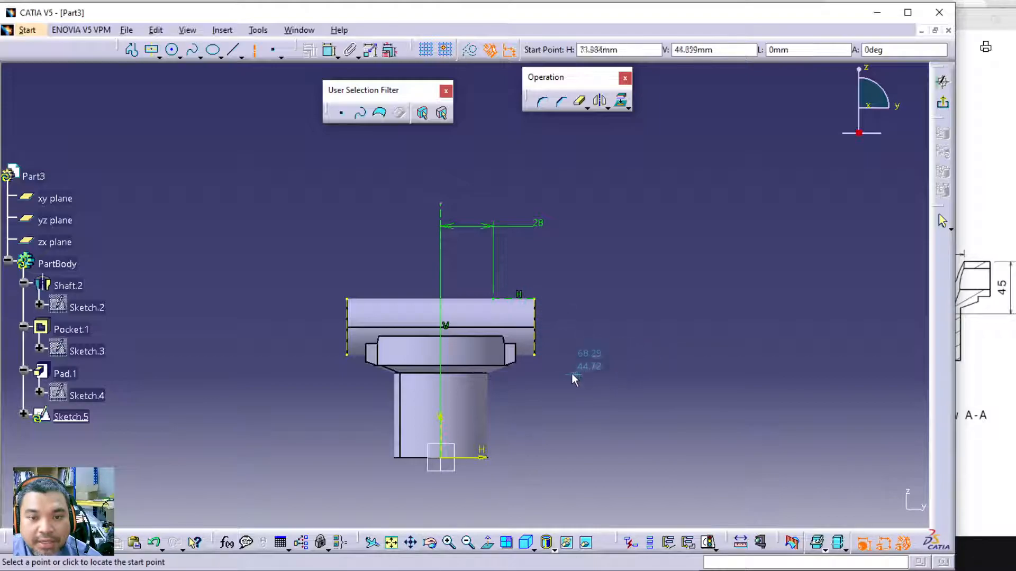
pyautogui.click(535, 374)
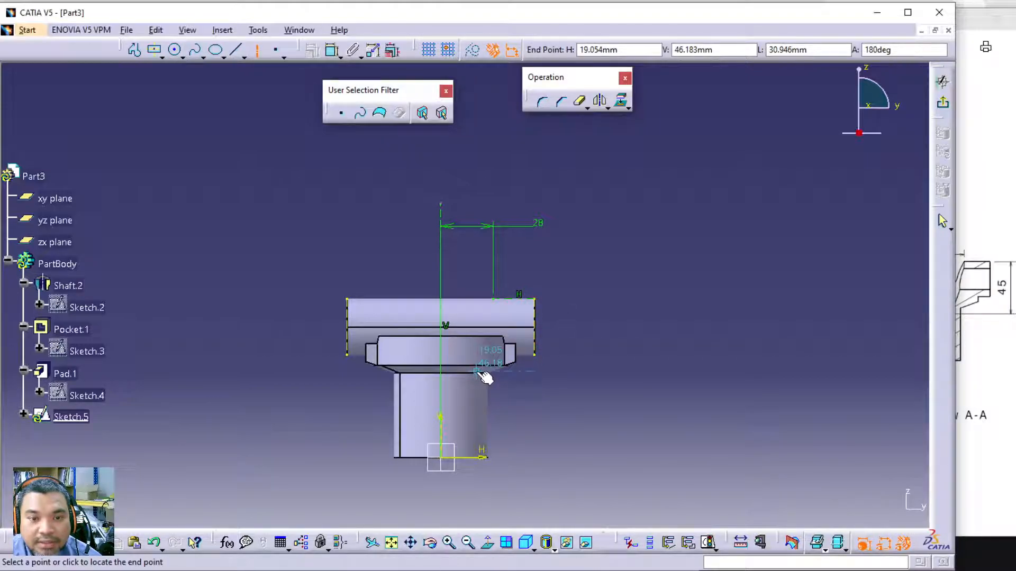
pyautogui.click(481, 377)
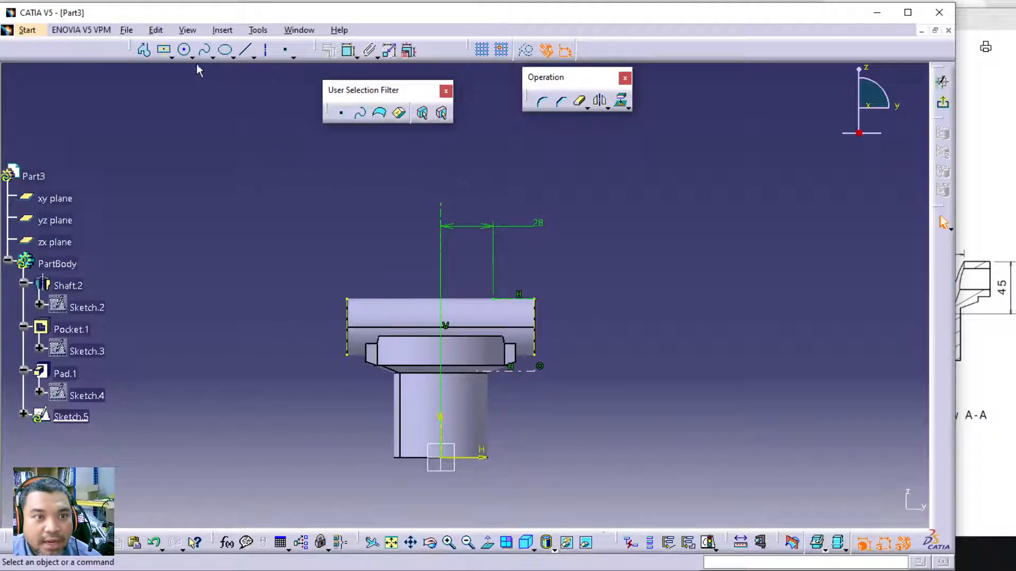
# Constrain the vertical distance between the two horizontal axes to 45 mm.
pyautogui.click(349, 50)
pyautogui.click(521, 301)
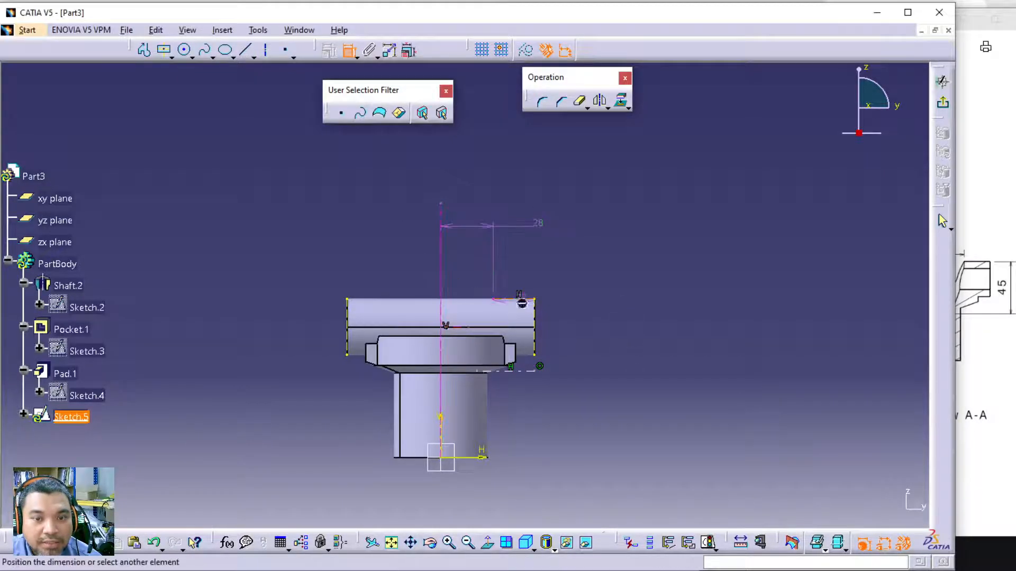
pyautogui.click(531, 372)
pyautogui.click(614, 327)
pyautogui.doubleClick(612, 323)
pyautogui.write('4')
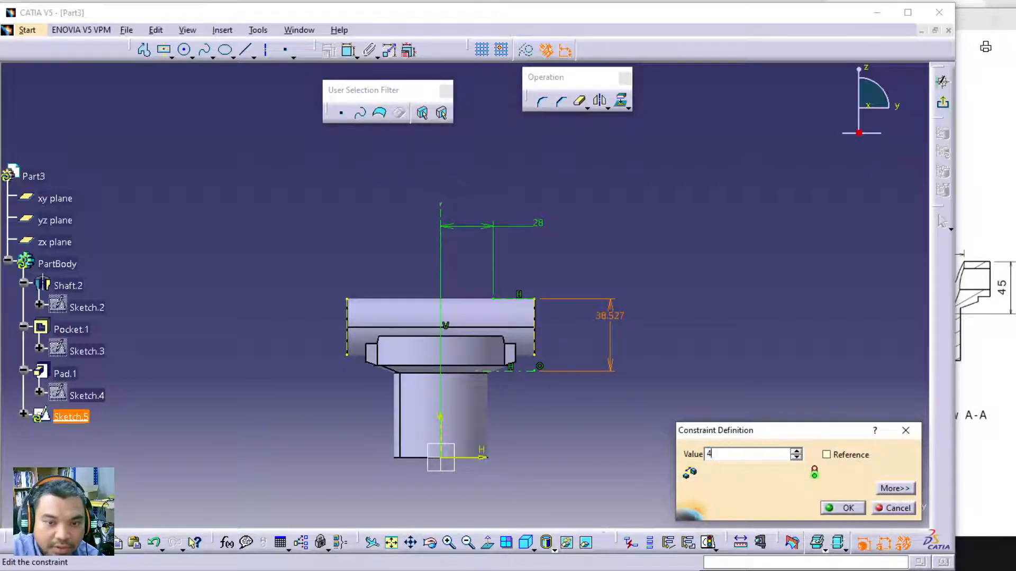
pyautogui.write('5')
pyautogui.press('Return')
pyautogui.click(669, 305)
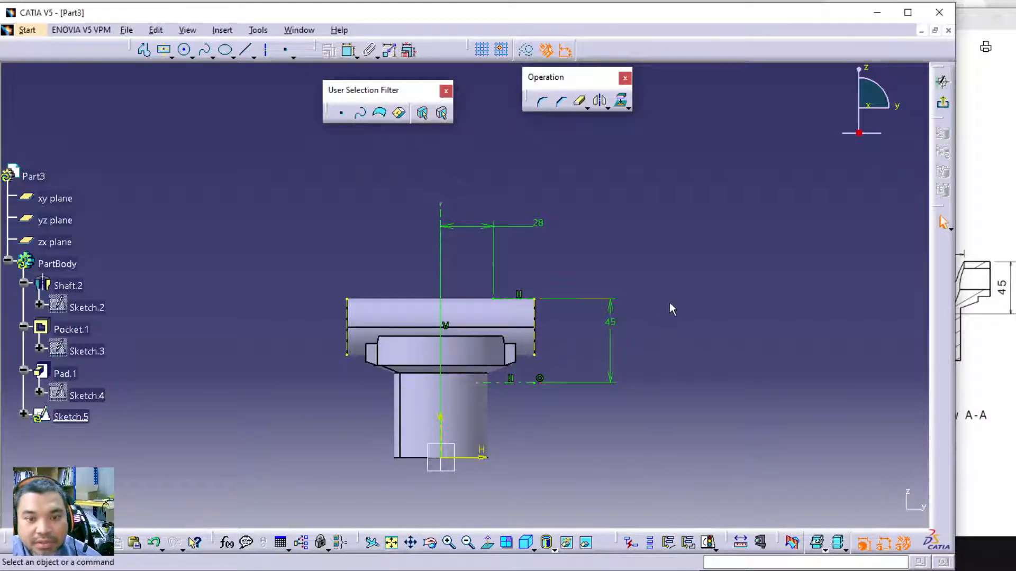
# Check section view A-A and constrain the lower horizontal axis's inner endpoint to 15 mm from the vertical axis.
pyautogui.click(989, 386)
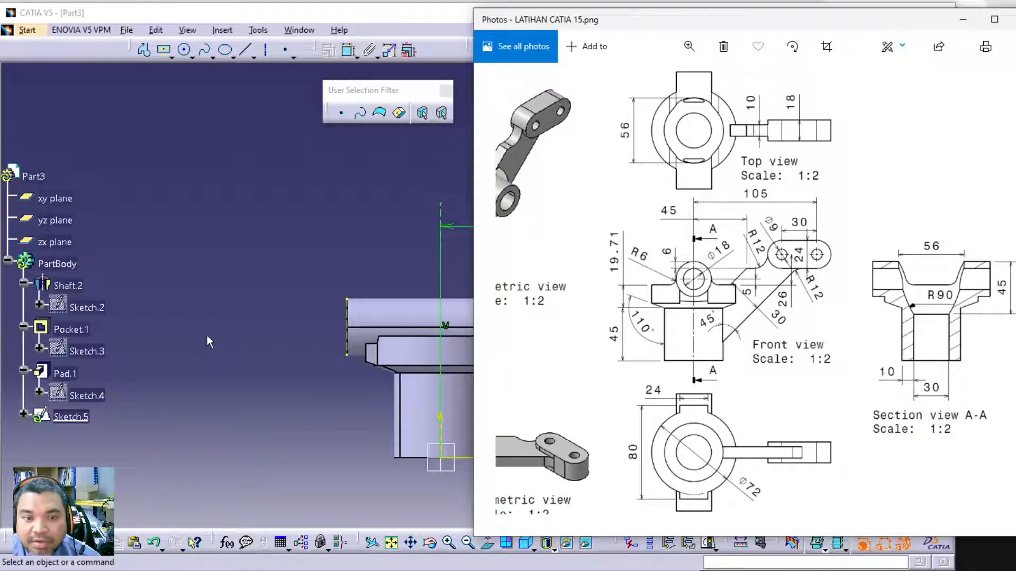
pyautogui.click(233, 286)
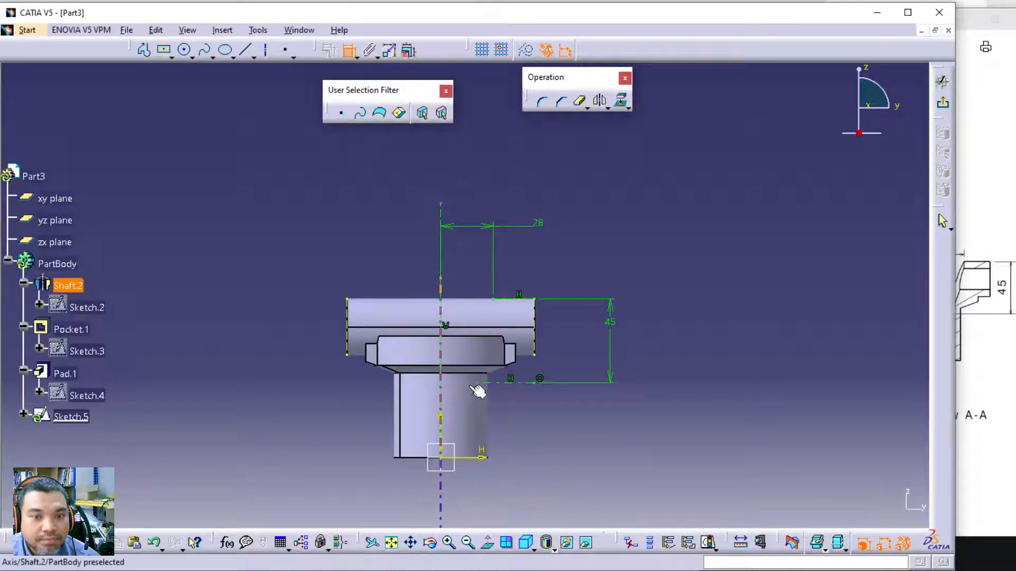
pyautogui.click(476, 383)
pyautogui.click(441, 385)
pyautogui.click(555, 444)
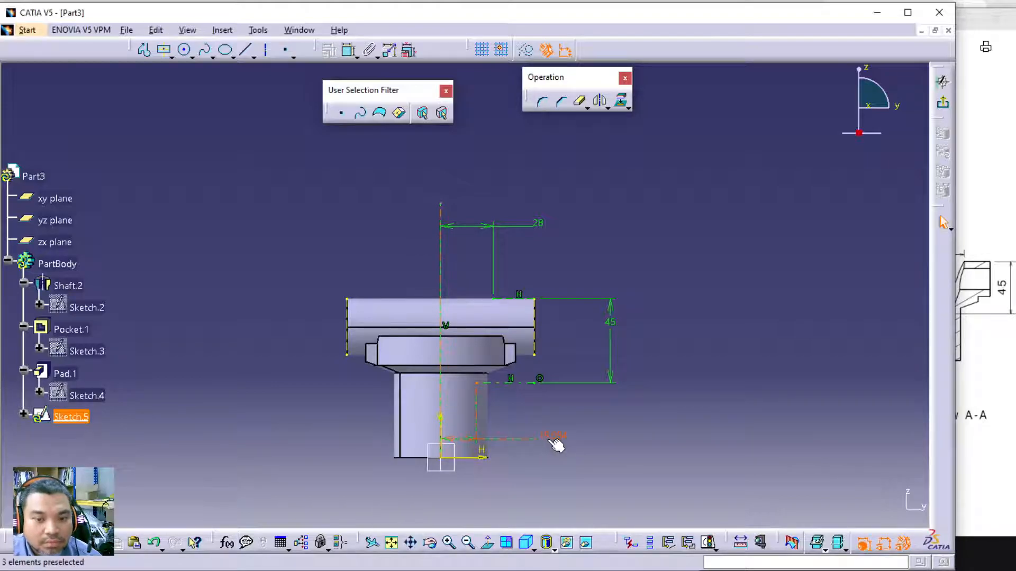
pyautogui.doubleClick(555, 445)
pyautogui.write('15')
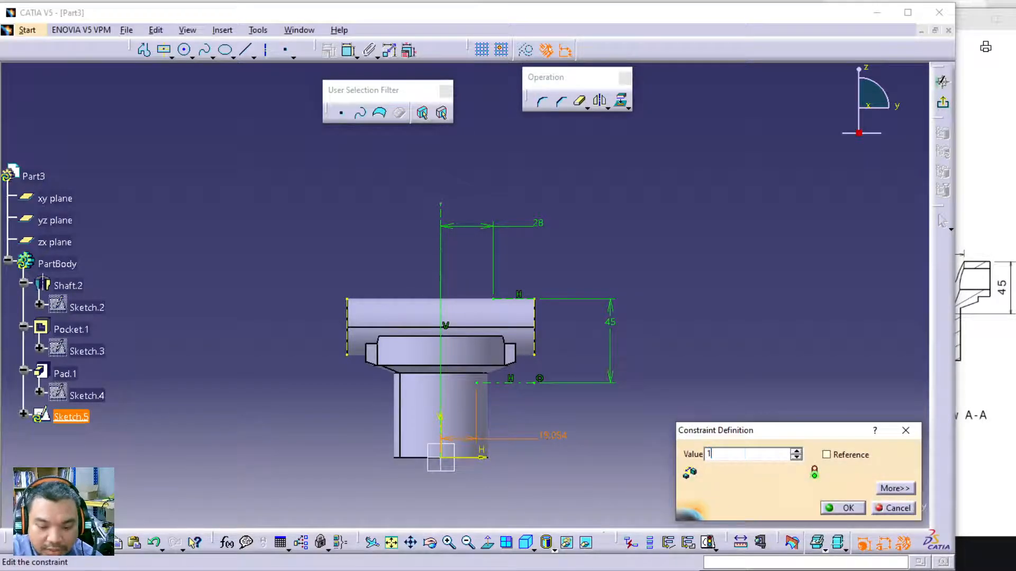
pyautogui.press('Return')
pyautogui.click(626, 427)
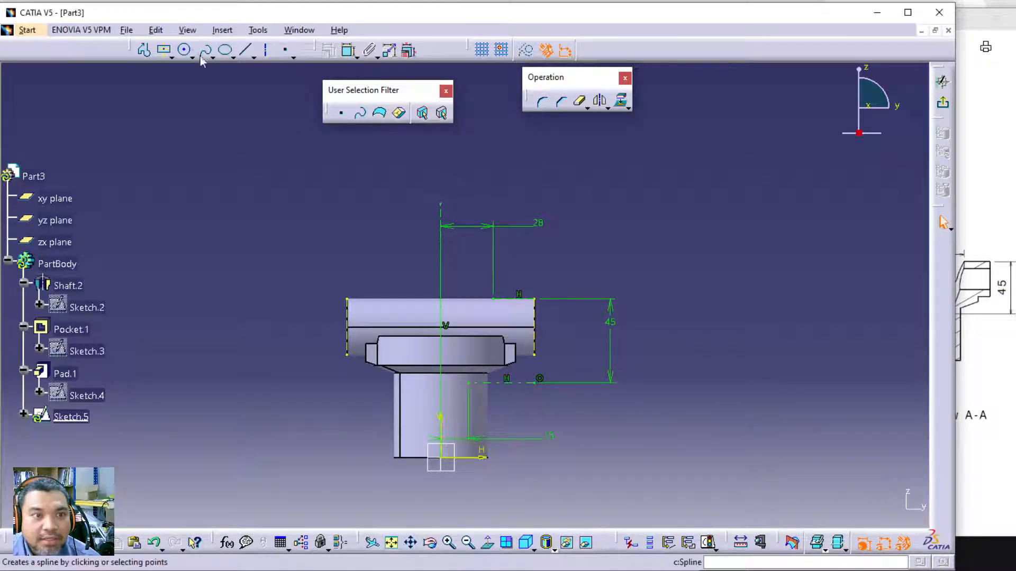
# Draw a three-point circle of about 80 mm radius through the inner endpoints of both horizontal axes, bulging toward them.
pyautogui.click(172, 58)
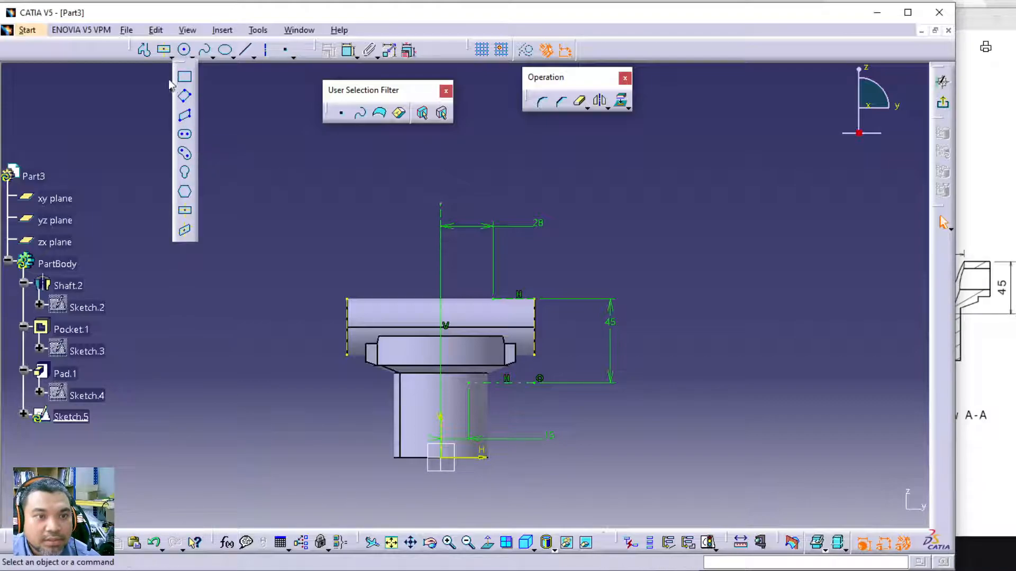
pyautogui.click(193, 57)
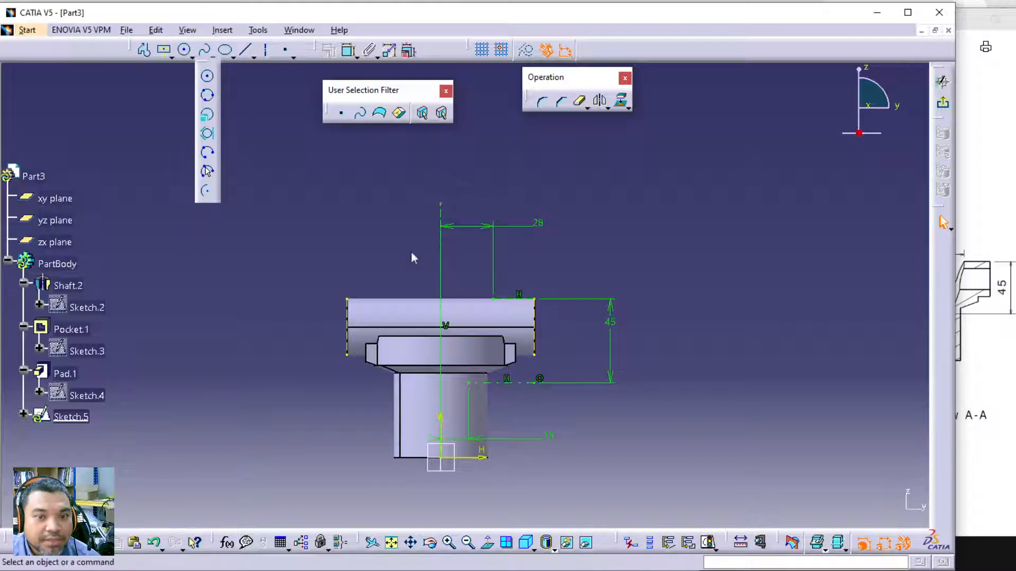
pyautogui.click(207, 95)
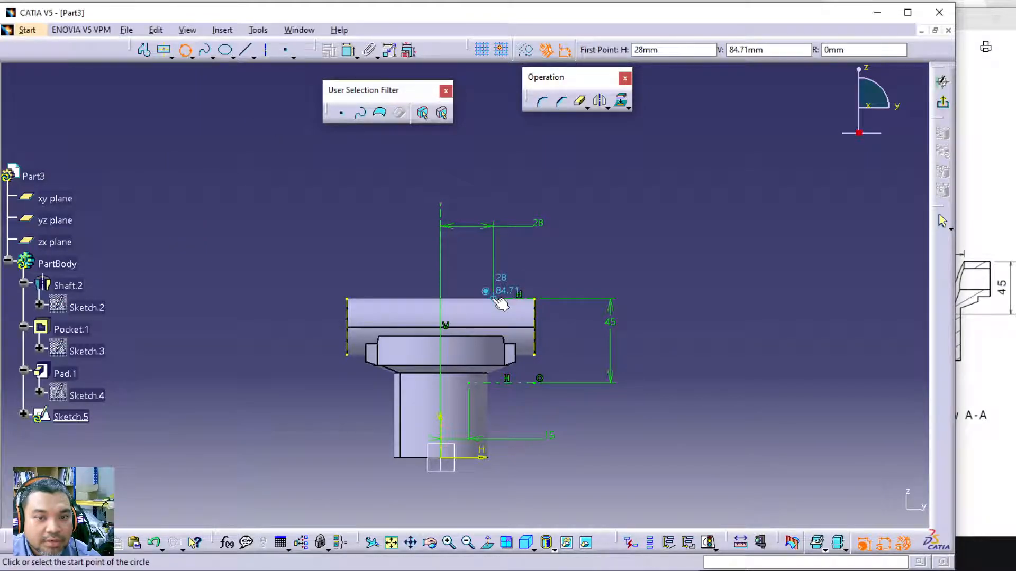
pyautogui.click(494, 299)
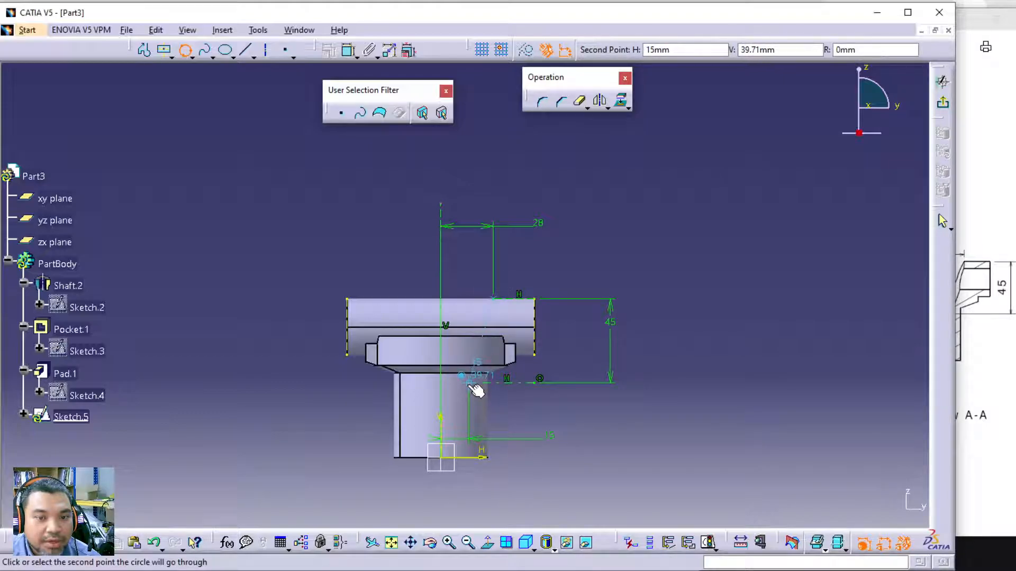
pyautogui.click(469, 383)
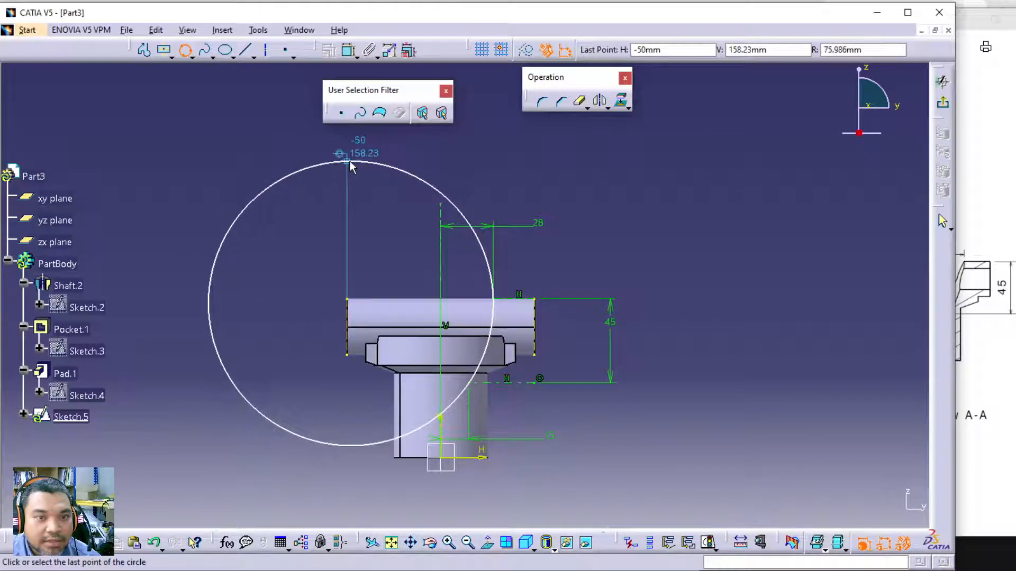
pyautogui.click(298, 165)
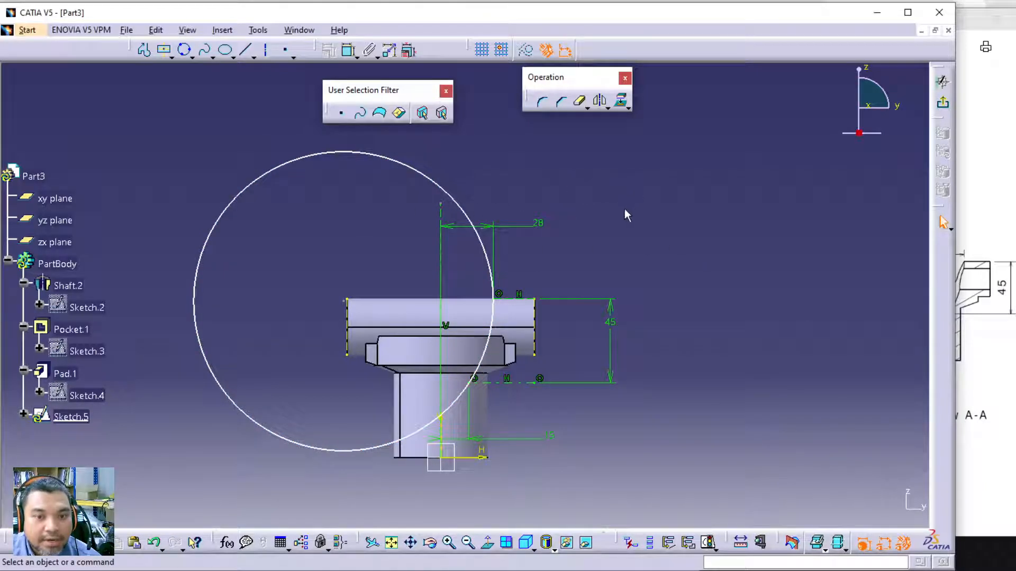
# Following section view A-A, dimension the circle as a radius and set it to 90 mm.
pyautogui.click(997, 369)
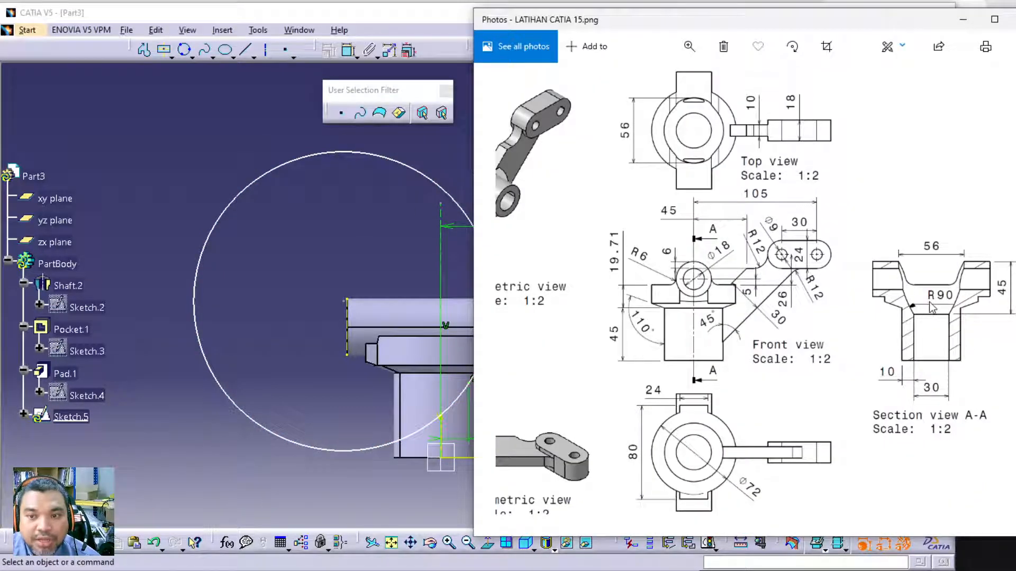
pyautogui.click(290, 123)
pyautogui.click(349, 50)
pyautogui.click(297, 156)
pyautogui.click(196, 115)
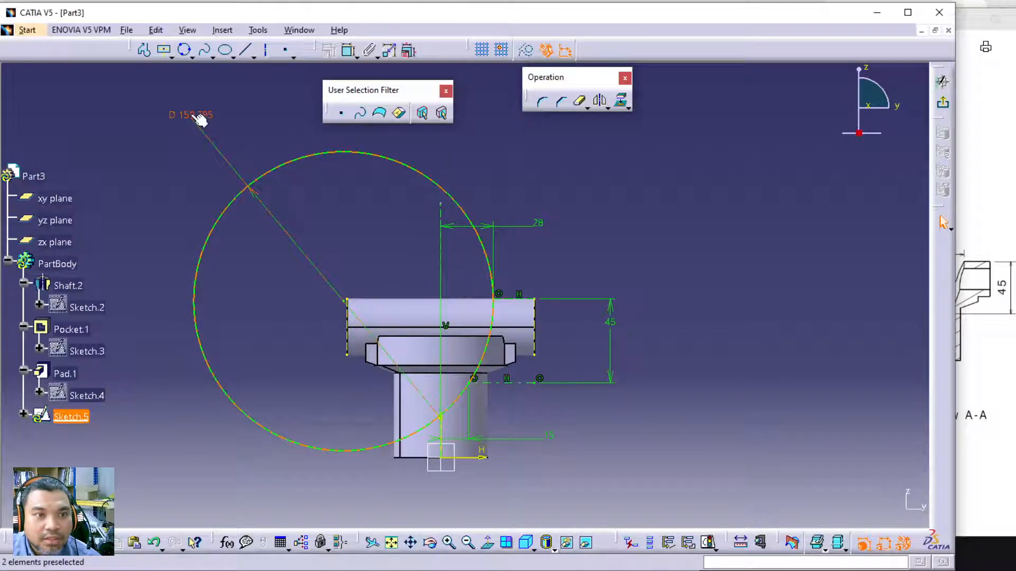
pyautogui.doubleClick(198, 113)
pyautogui.click(751, 471)
pyautogui.click(736, 482)
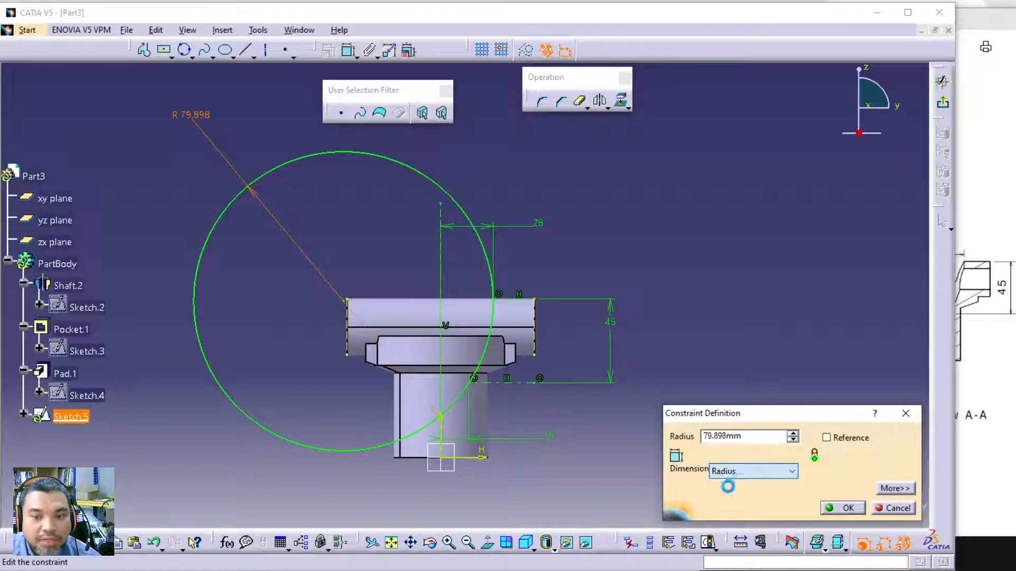
pyautogui.write('90')
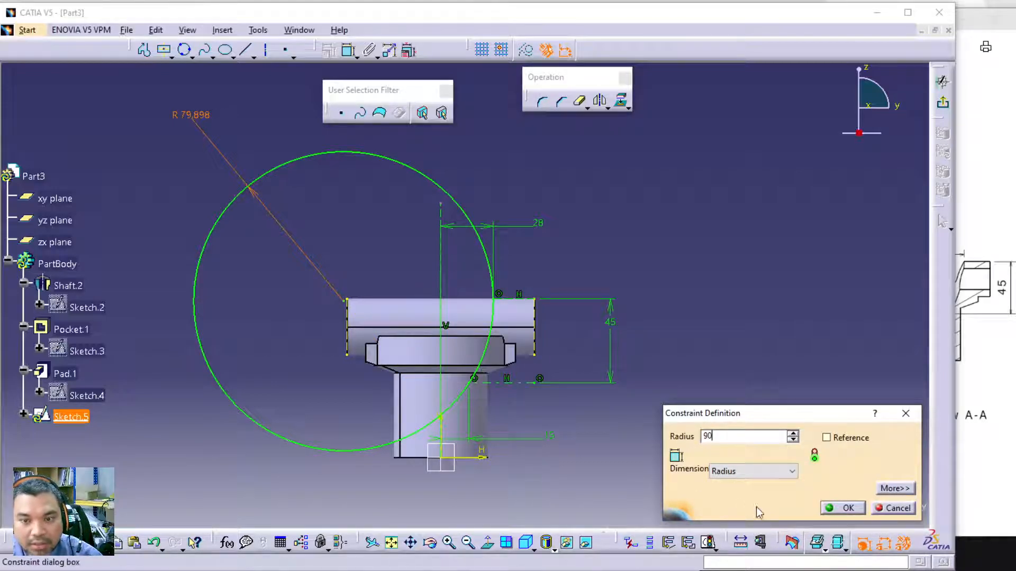
pyautogui.click(842, 508)
pyautogui.click(769, 288)
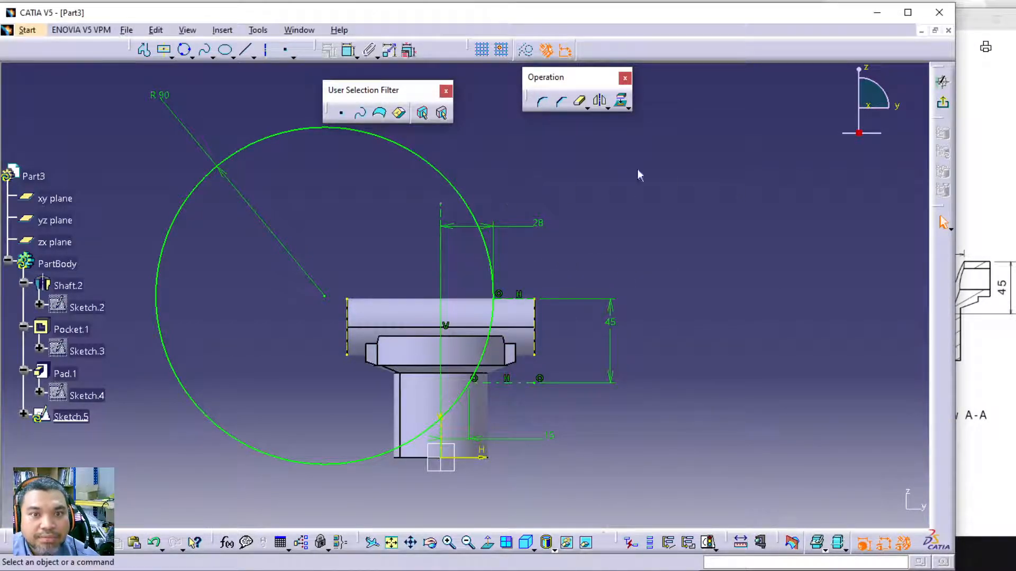
# Quick Trim the R90 circle, keeping only the arc between the inner endpoints of the two horizontal axes.
pyautogui.click(581, 103)
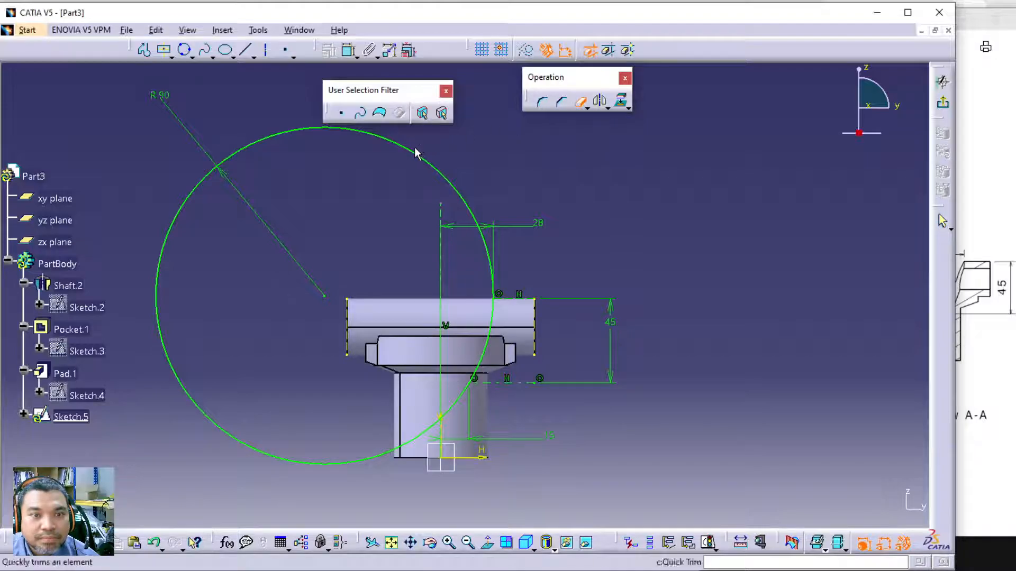
pyautogui.click(442, 176)
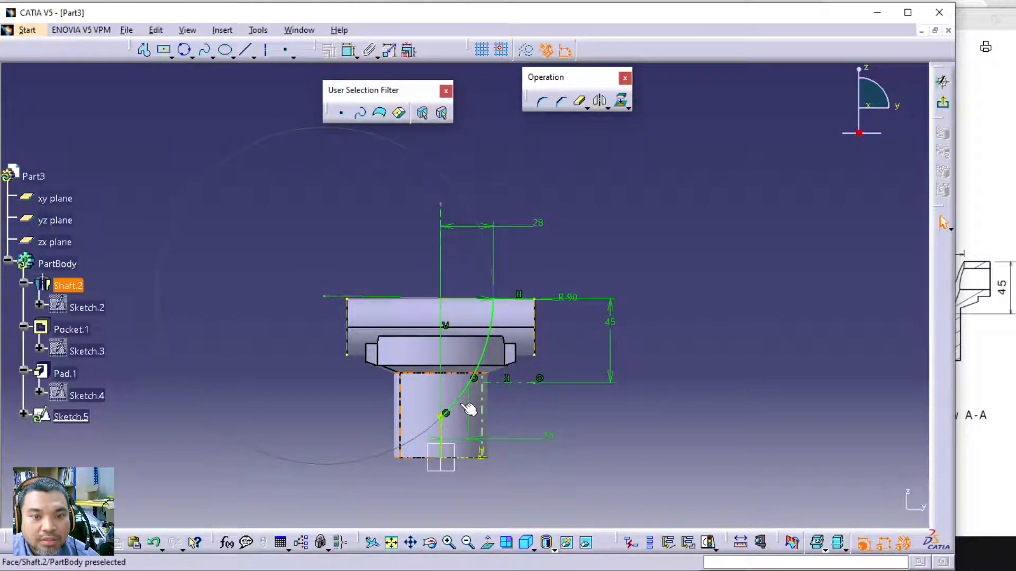
pyautogui.click(579, 102)
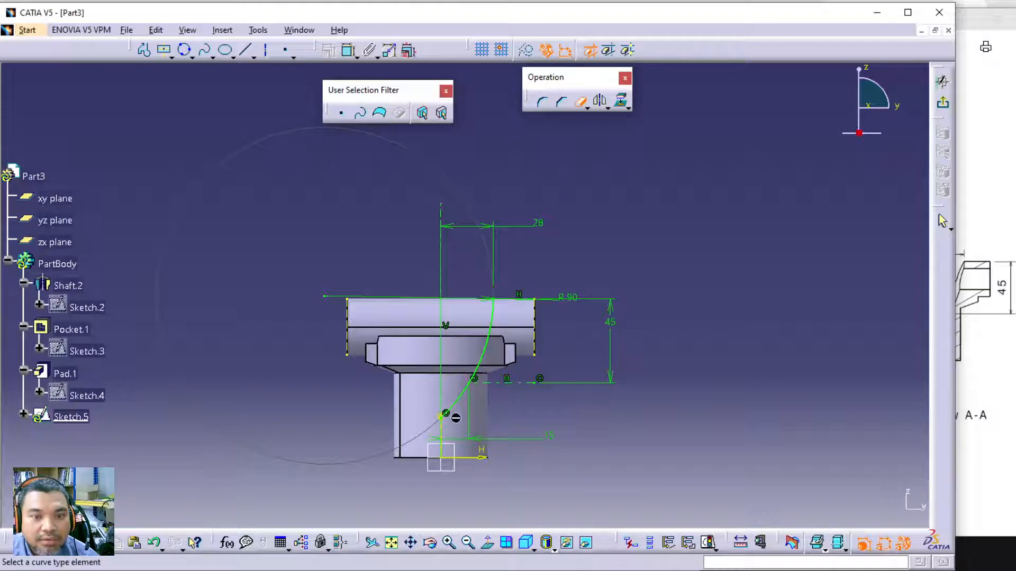
pyautogui.click(460, 398)
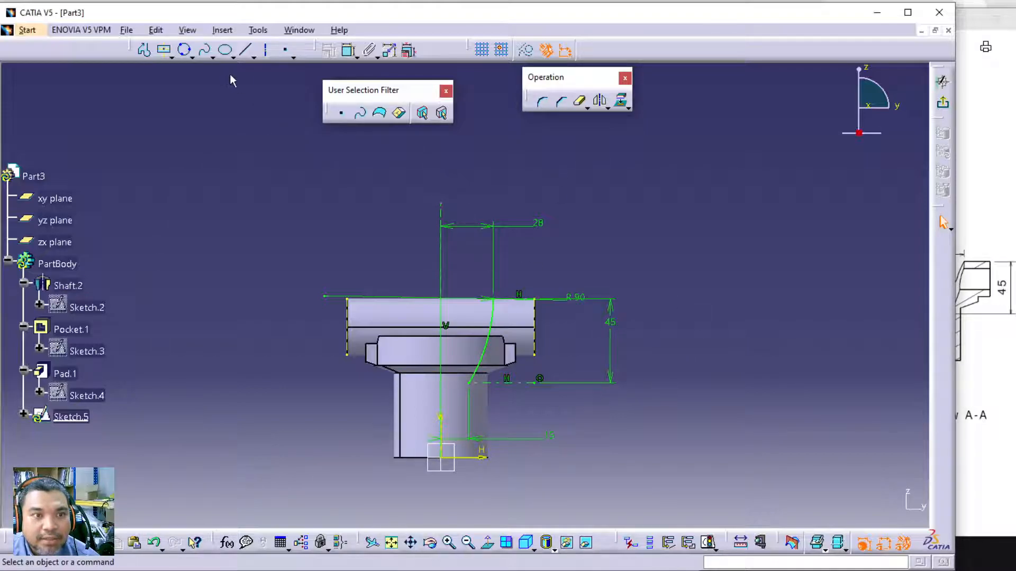
# Draw a horizontal line from the arc's upper endpoint to the vertical axis.
pyautogui.click(247, 52)
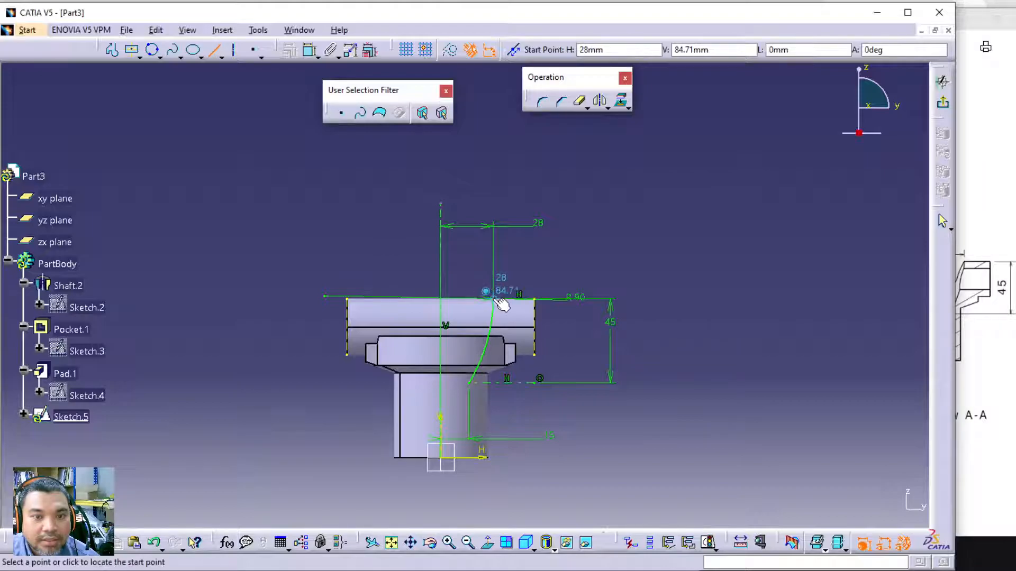
pyautogui.click(496, 302)
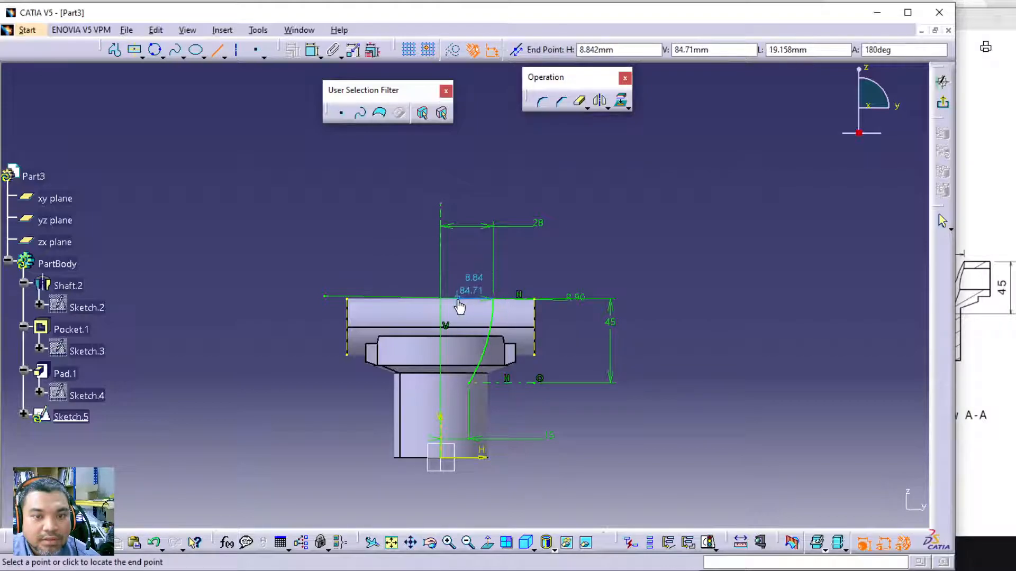
pyautogui.click(440, 298)
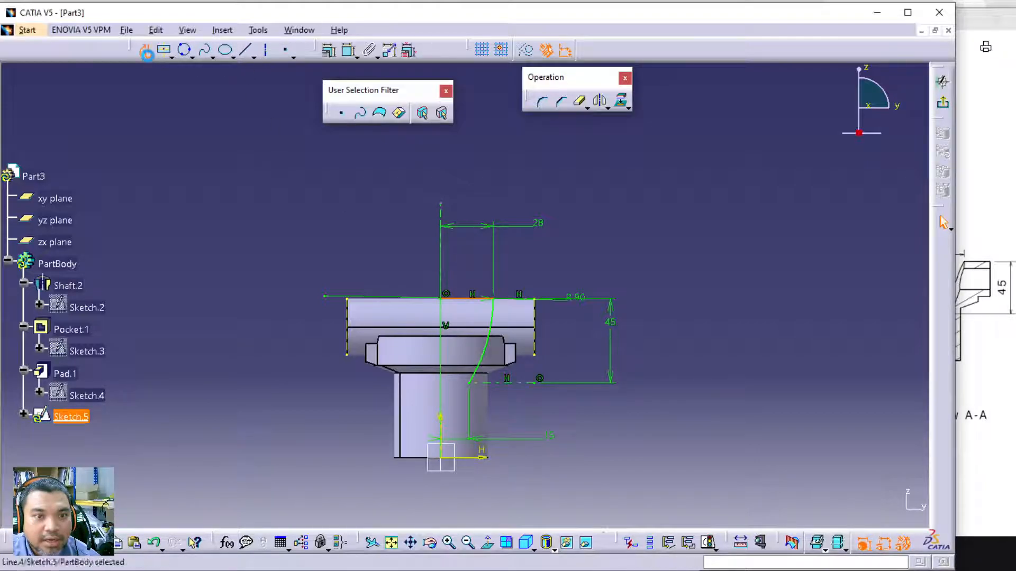
pyautogui.click(144, 50)
pyautogui.click(439, 300)
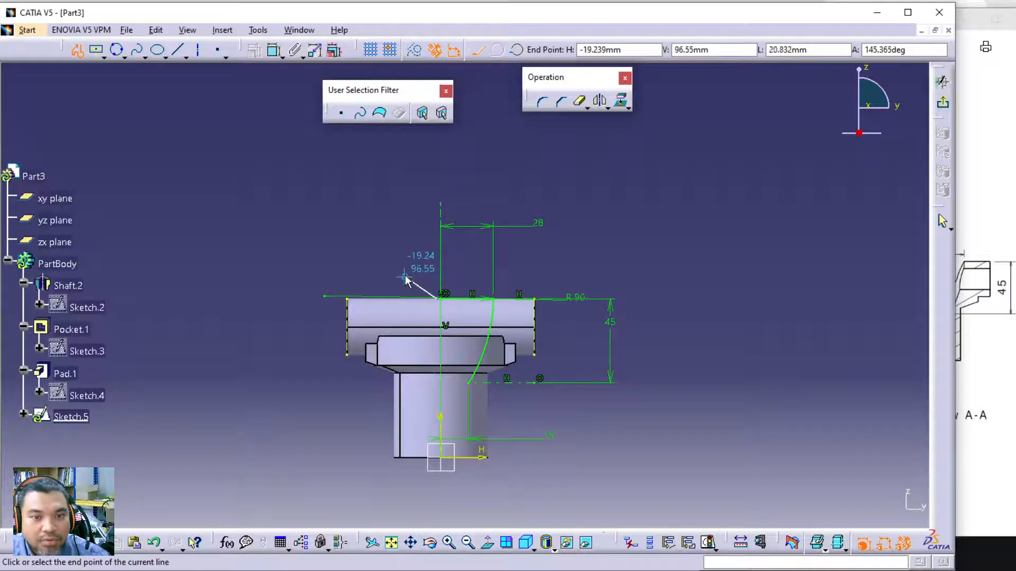
pyautogui.press('Escape')
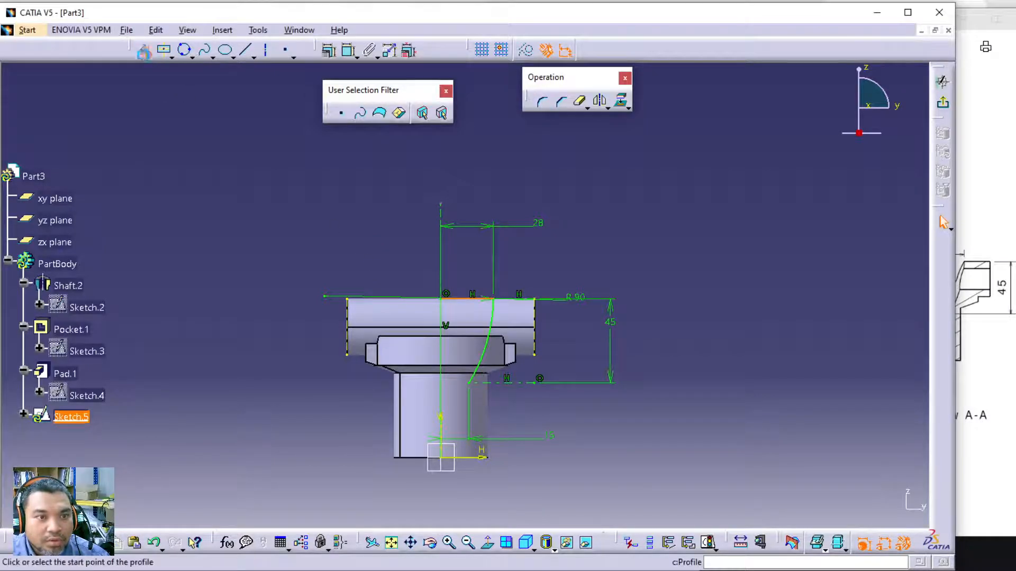
pyautogui.click(141, 50)
pyautogui.scroll(3, 317, 180)
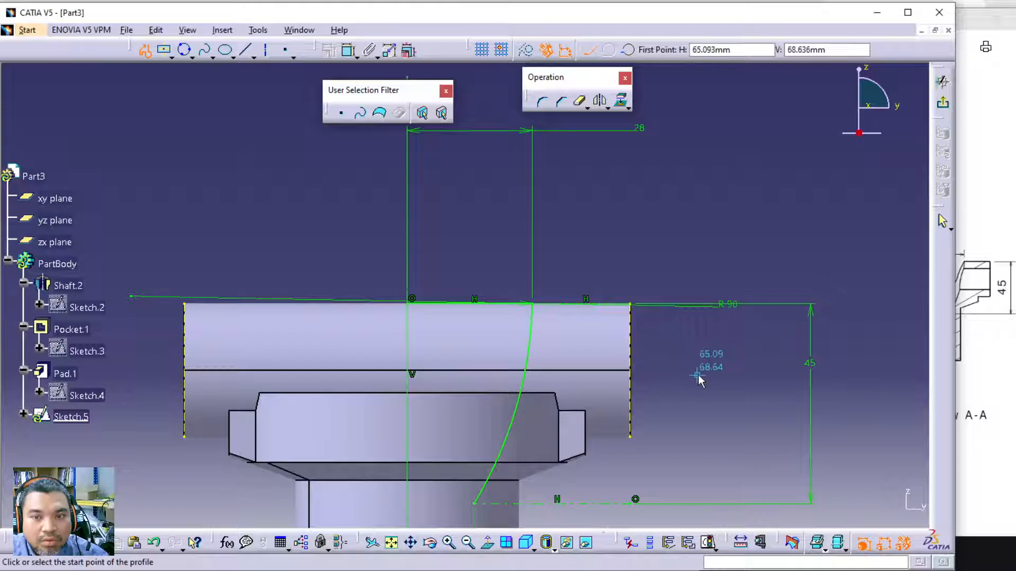
pyautogui.click(490, 545)
pyautogui.press('Escape')
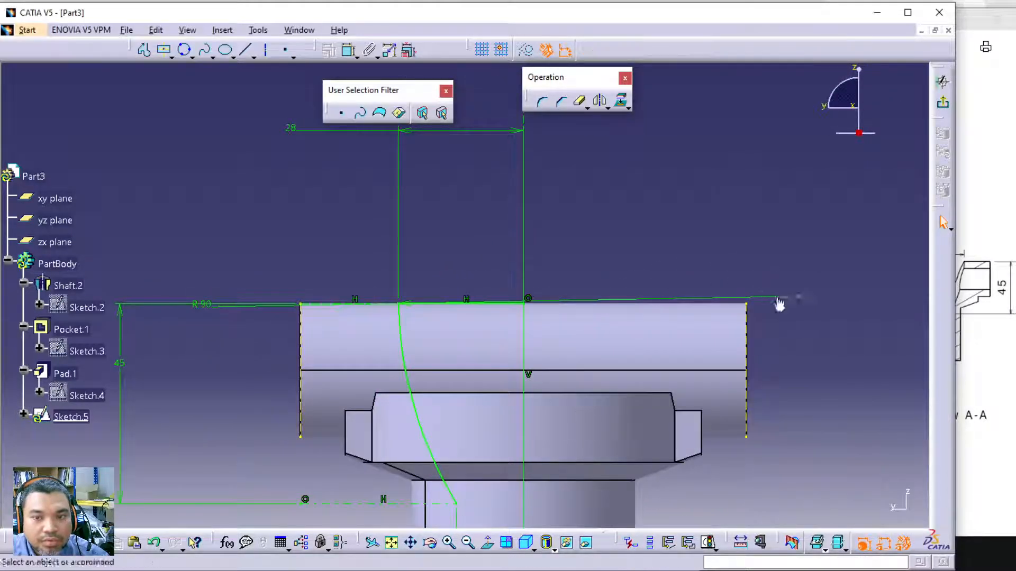
pyautogui.click(738, 306)
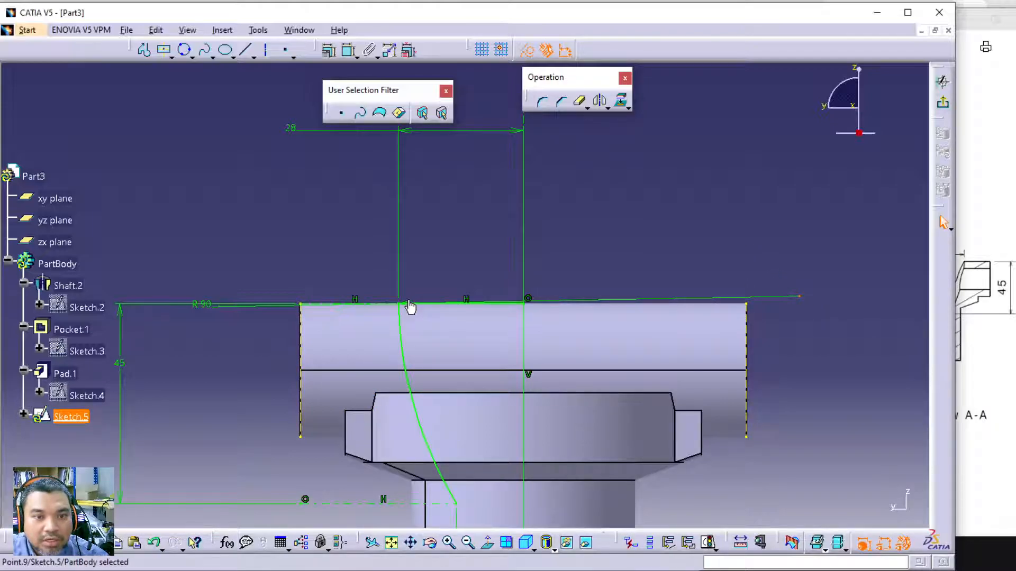
# Restore the sketch's front-facing view and move the R 90 dimension label below the horizontal line at the arc's upper end.
pyautogui.click(487, 543)
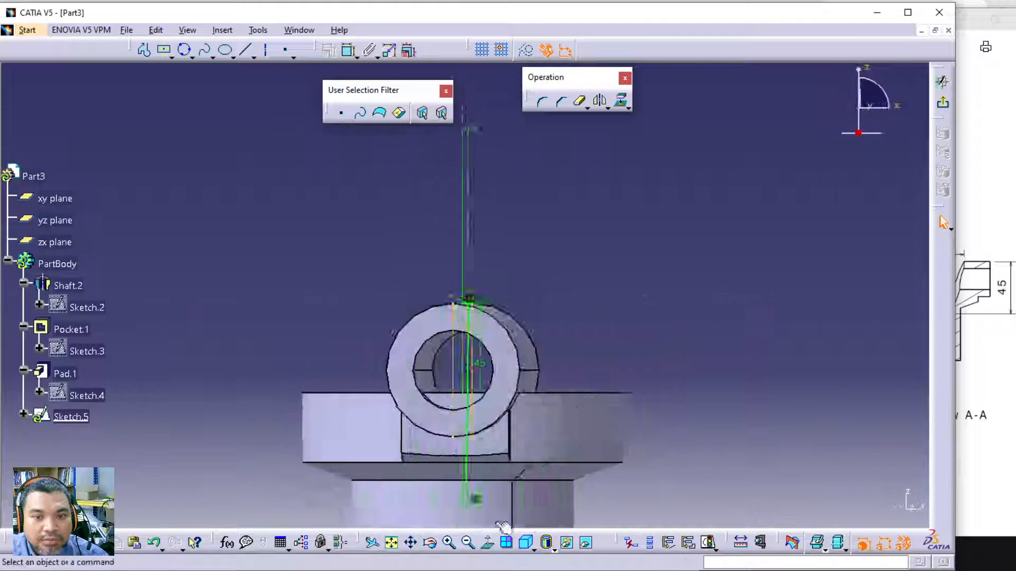
pyautogui.moveTo(732, 218); pyautogui.dragTo(688, 317)
pyautogui.click(681, 420)
pyautogui.moveTo(550, 505)
pyautogui.mouseDown(button='middle')
pyautogui.moveTo(576, 386)
pyautogui.moveTo(585, 408)
pyautogui.moveTo(558, 433)
pyautogui.mouseUp(button='middle')
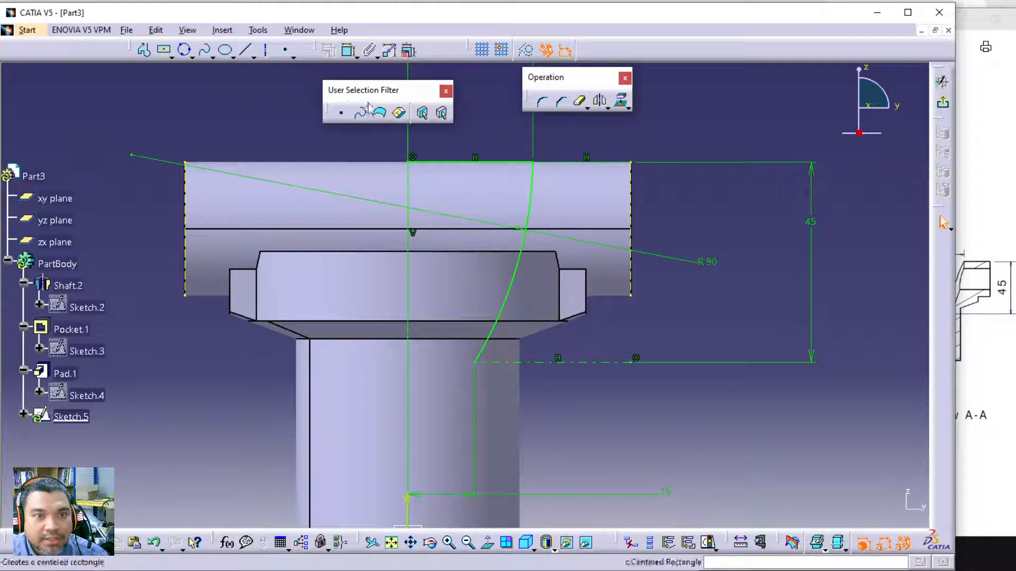
# Close the section profile with a horizontal line from the arc's lower endpoint to the vertical axis and a vertical line up to the upper line.
pyautogui.click(143, 50)
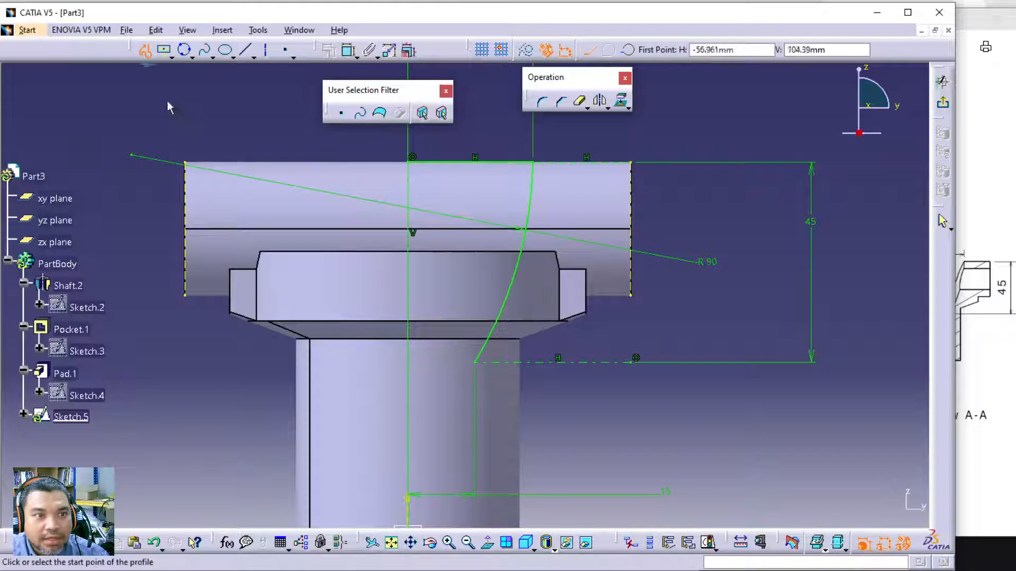
pyautogui.click(476, 362)
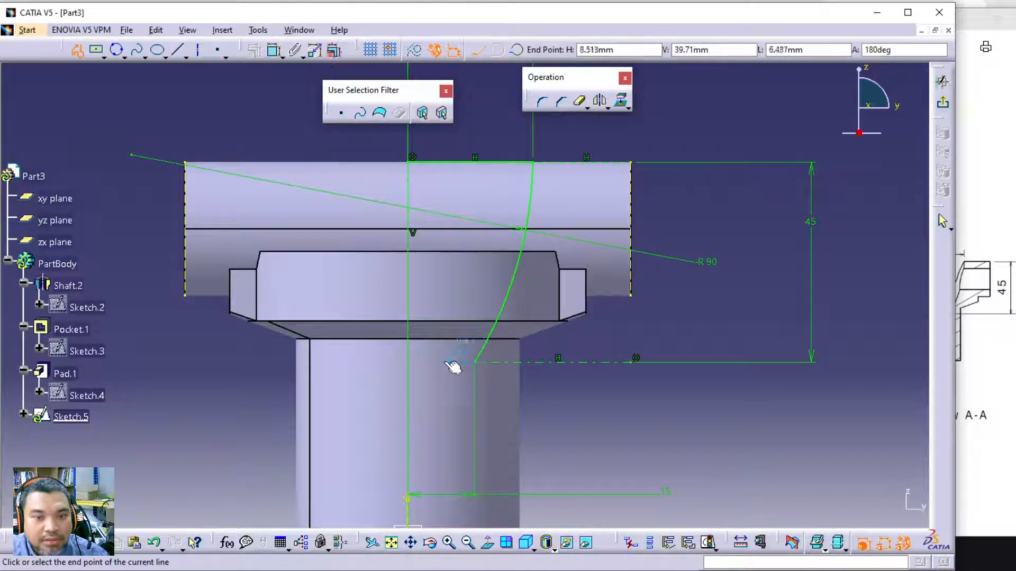
pyautogui.click(412, 363)
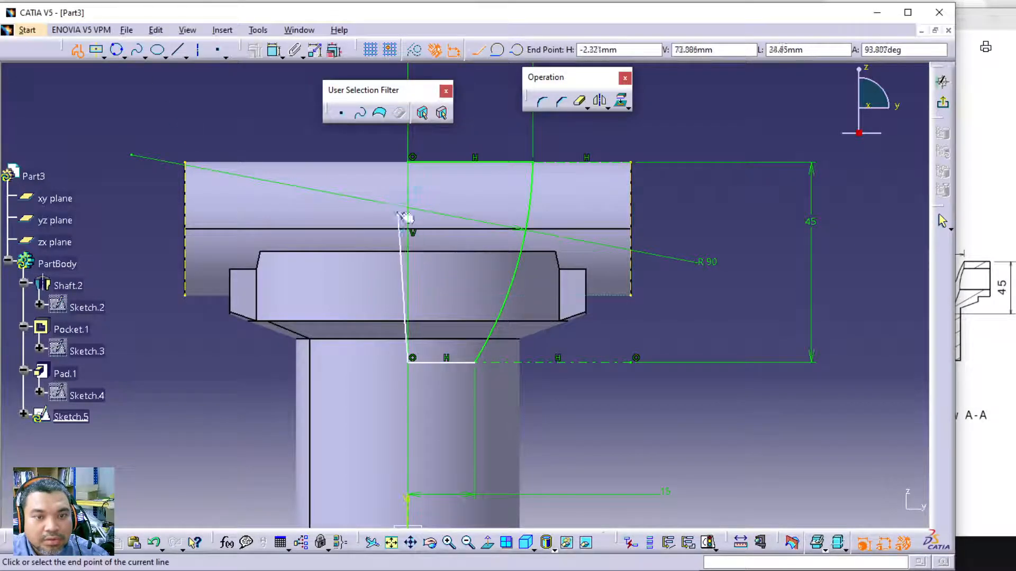
pyautogui.click(413, 162)
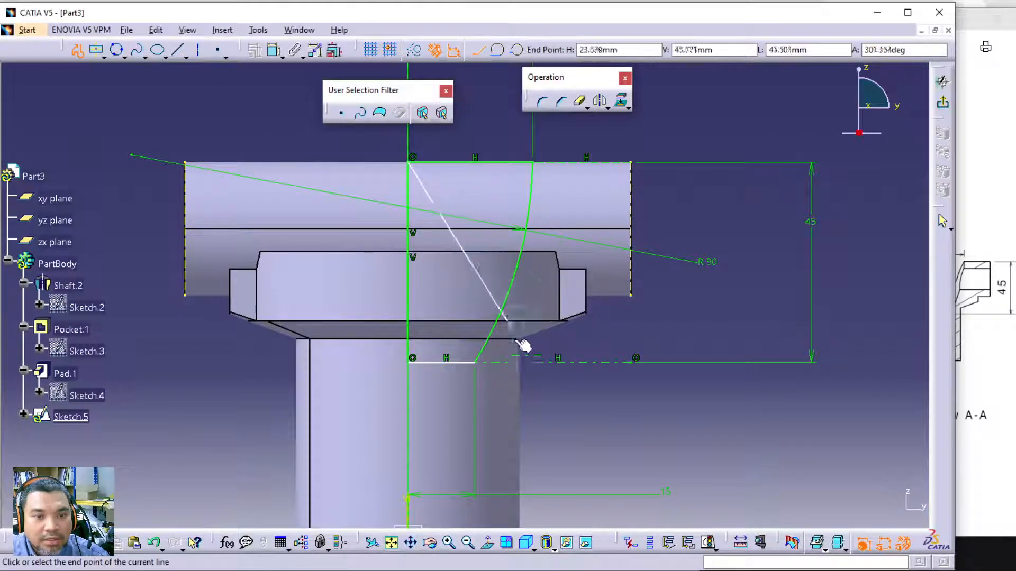
pyautogui.click(476, 363)
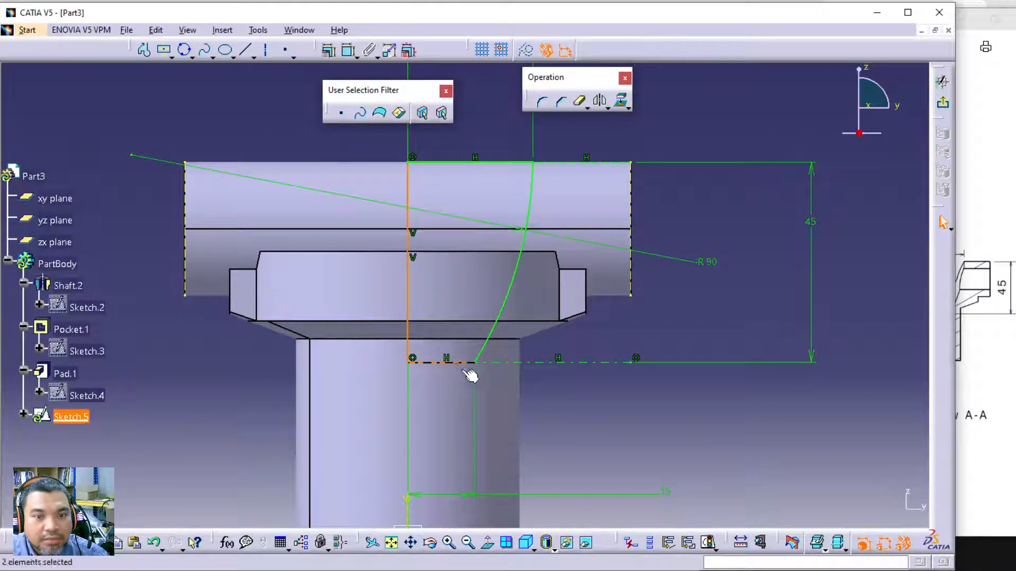
pyautogui.click(628, 444)
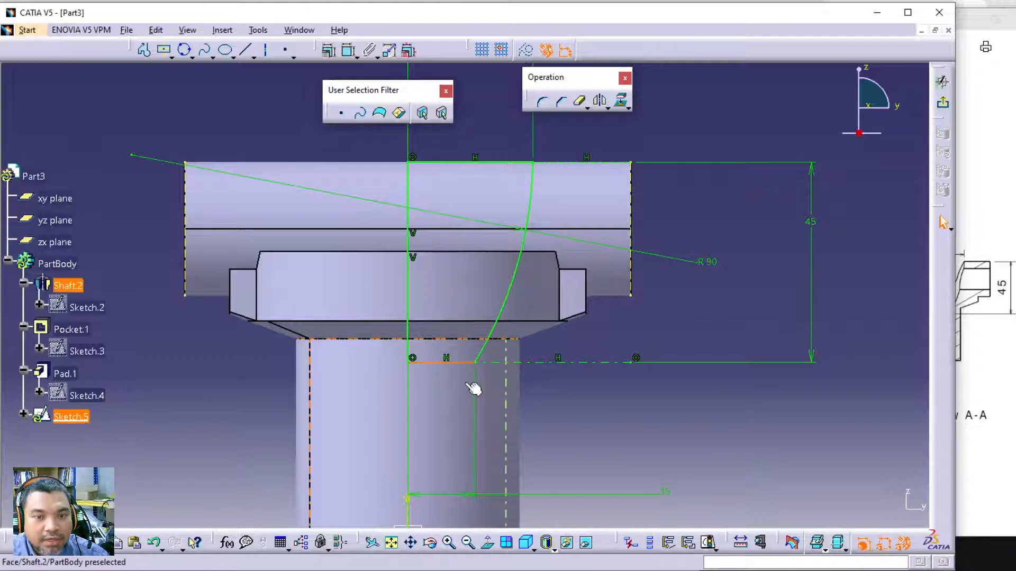
pyautogui.keyDown('ctrl'); pyautogui.moveTo(652, 424); pyautogui.dragTo(609, 383, button='middle'); pyautogui.keyUp('ctrl')
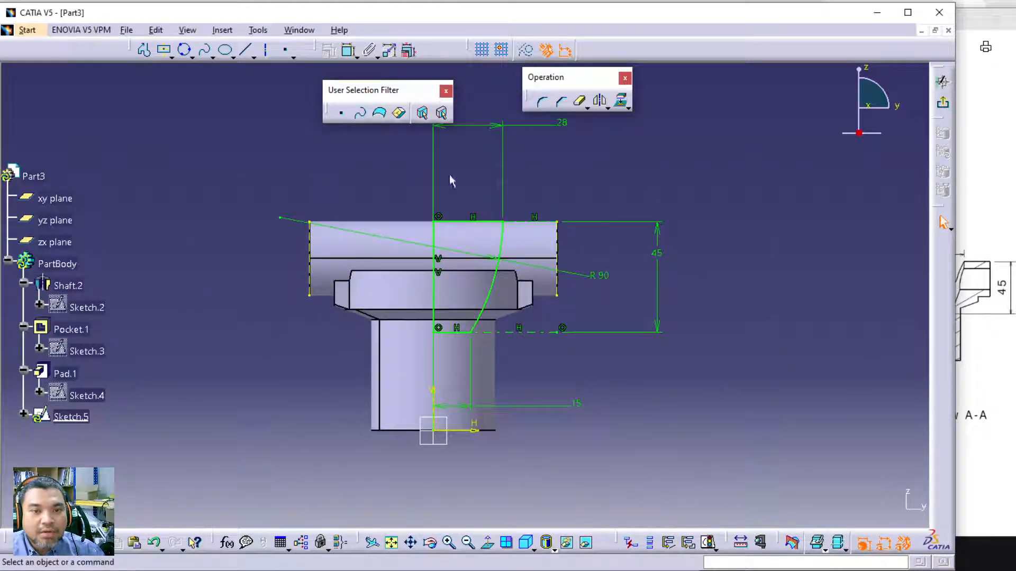
# Exit the sketch and cut a 360-degree Groove with its profile, using the vertical profile line as the axis.
pyautogui.click(942, 101)
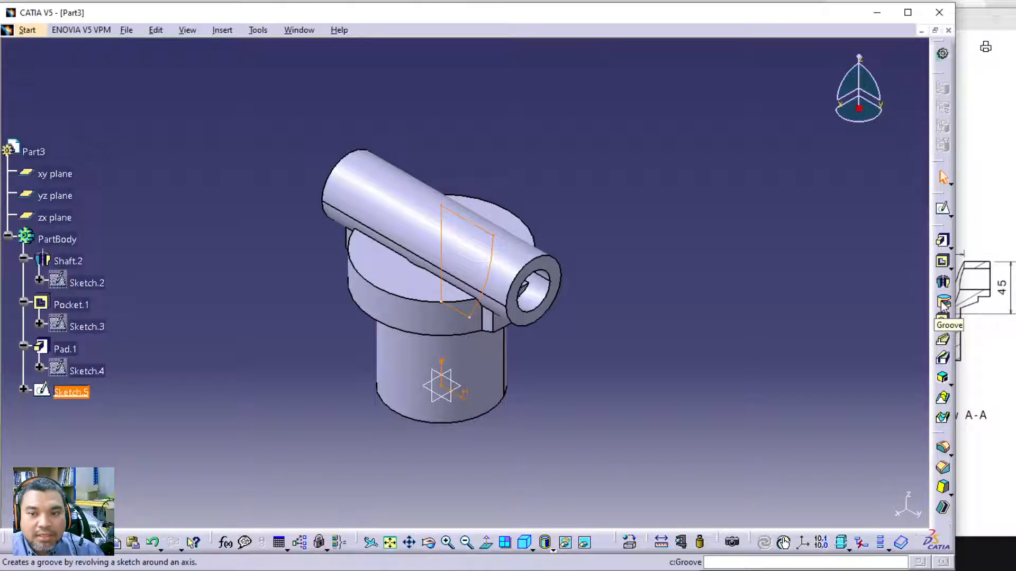
pyautogui.click(944, 304)
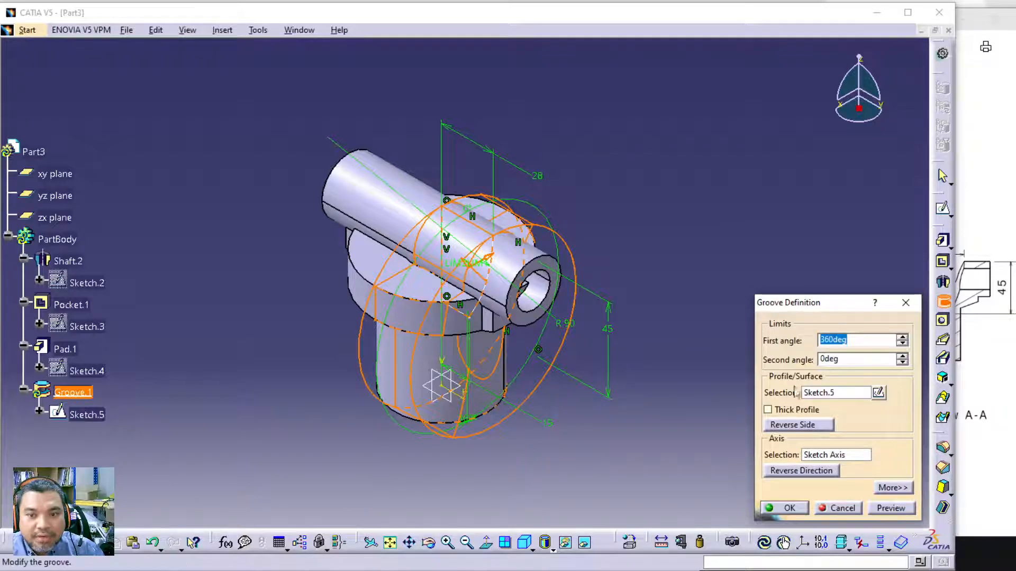
pyautogui.click(814, 454)
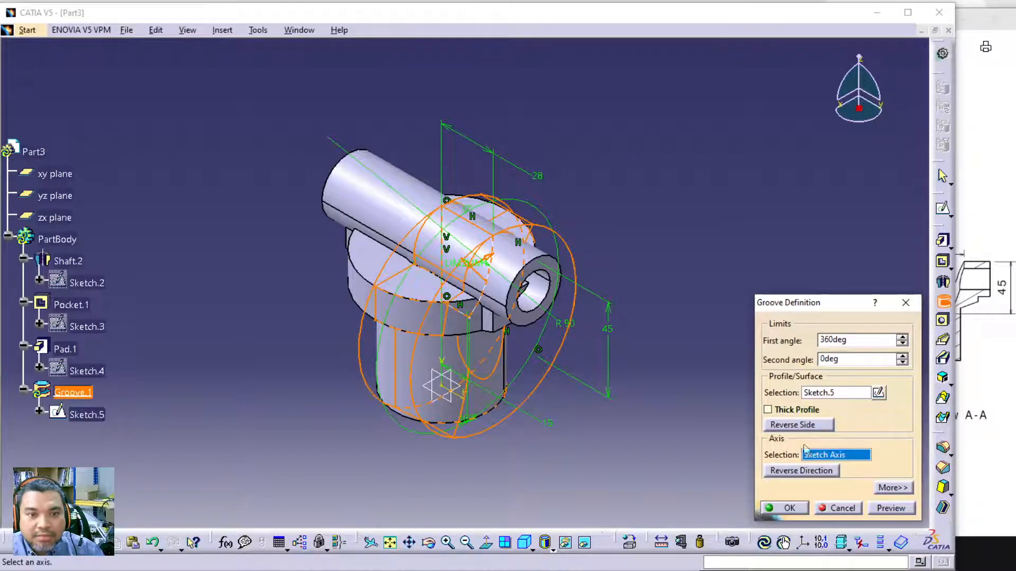
pyautogui.click(446, 254)
pyautogui.click(891, 509)
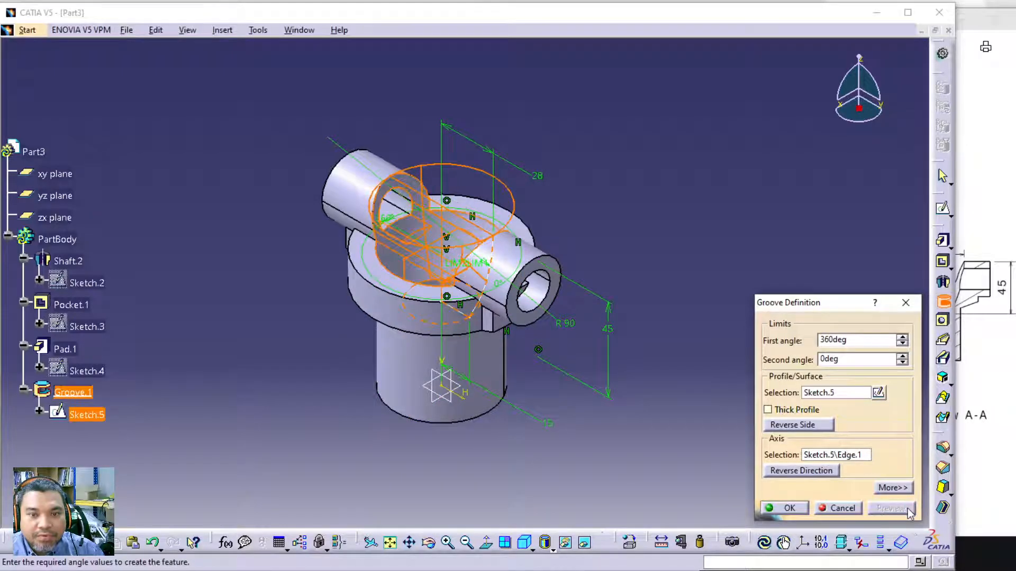
pyautogui.click(788, 509)
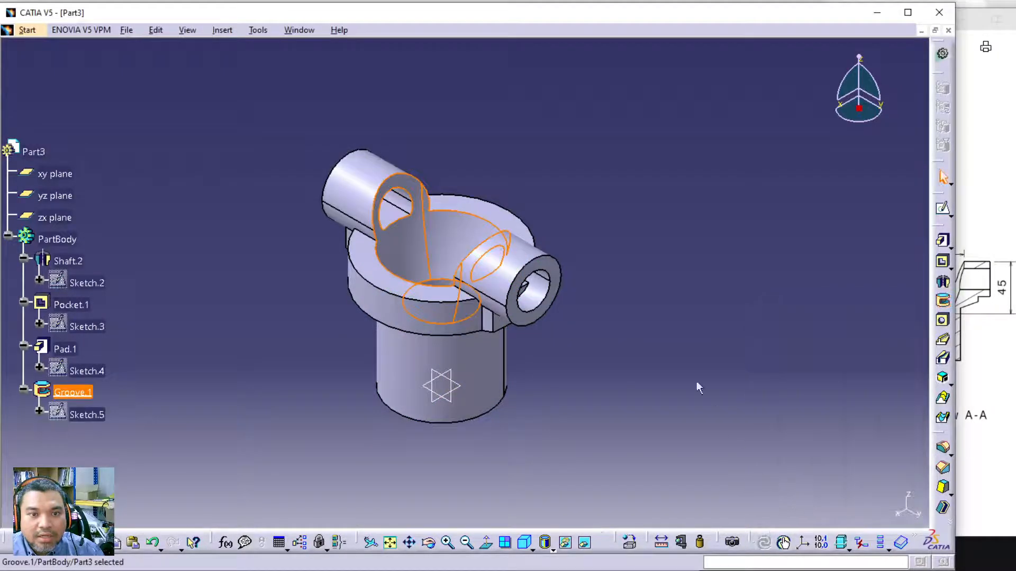
# Start a new sketch on the outer ring-shaped end face of the horizontal tube.
pyautogui.moveTo(770, 213); pyautogui.dragTo(657, 179, button='middle')
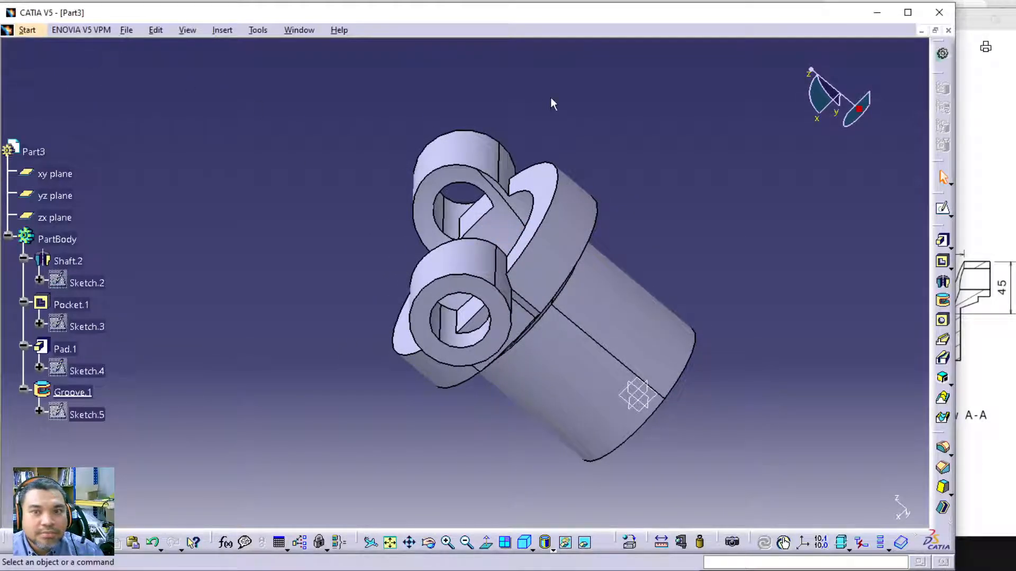
pyautogui.click(943, 212)
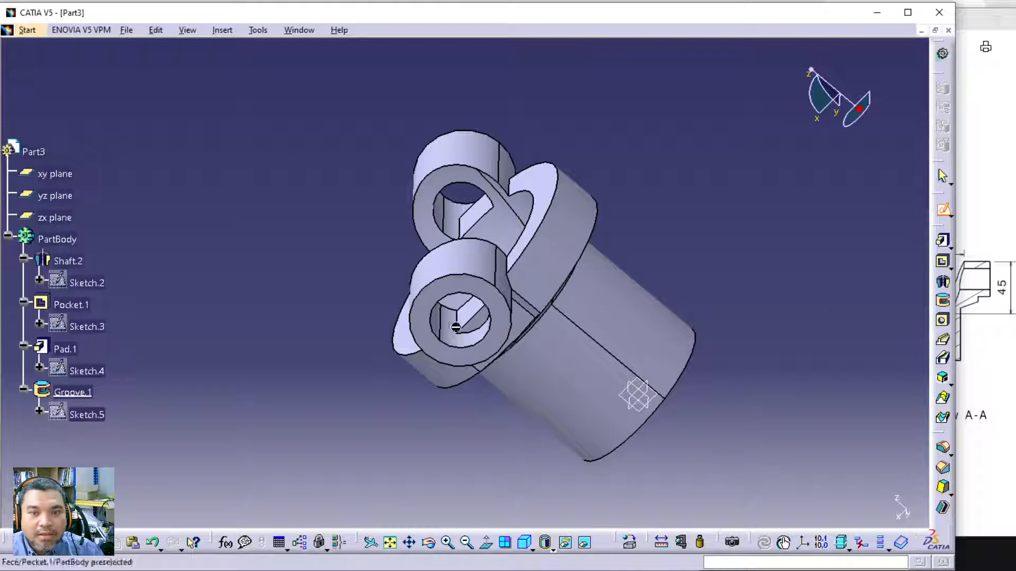
pyautogui.click(463, 295)
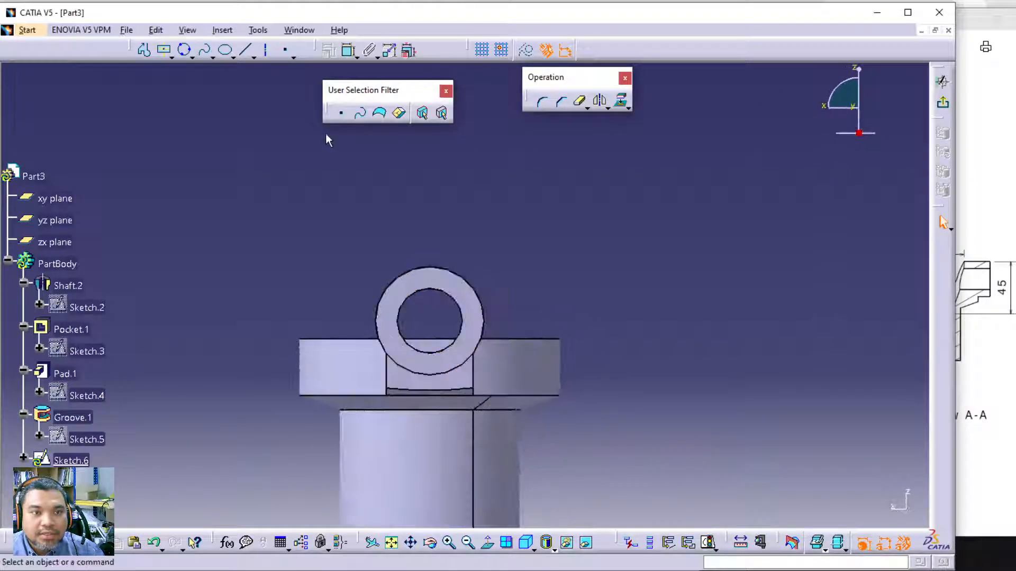
pyautogui.click(192, 57)
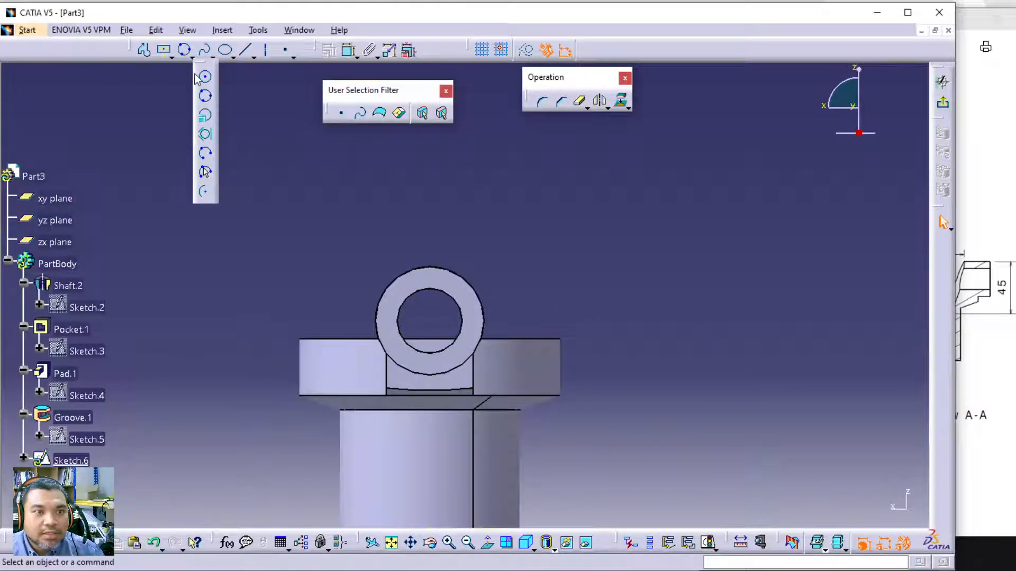
pyautogui.click(204, 76)
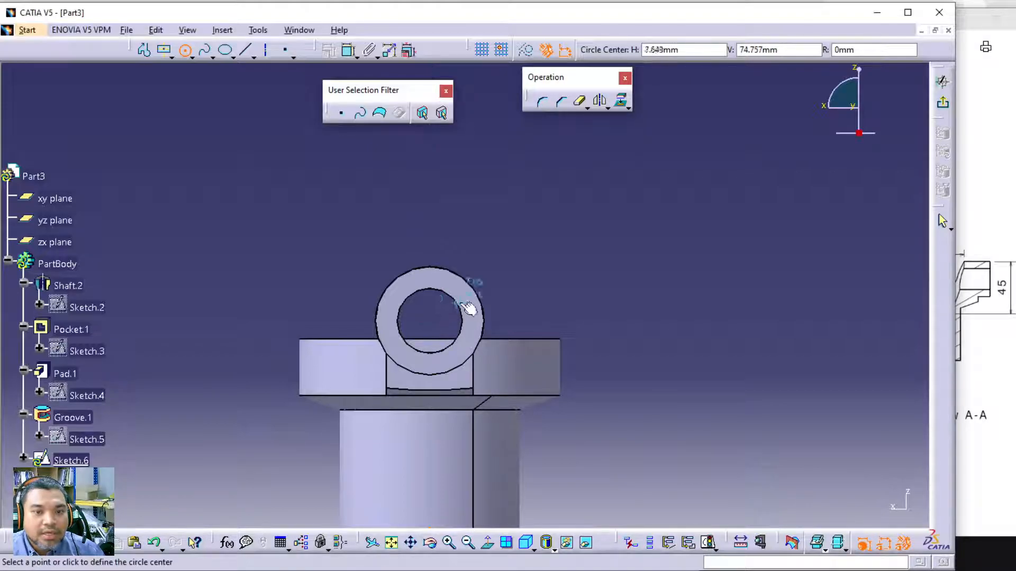
pyautogui.press('Escape')
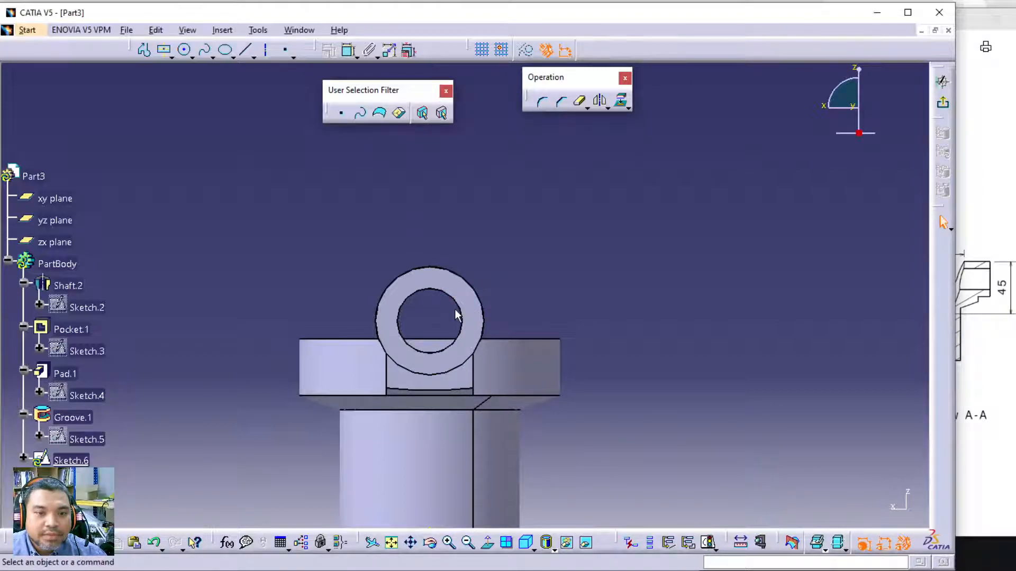
# Project the tube end's inner circular edge into the sketch, exit it, and preview a Pocket of it limited Up to last.
pyautogui.click(620, 101)
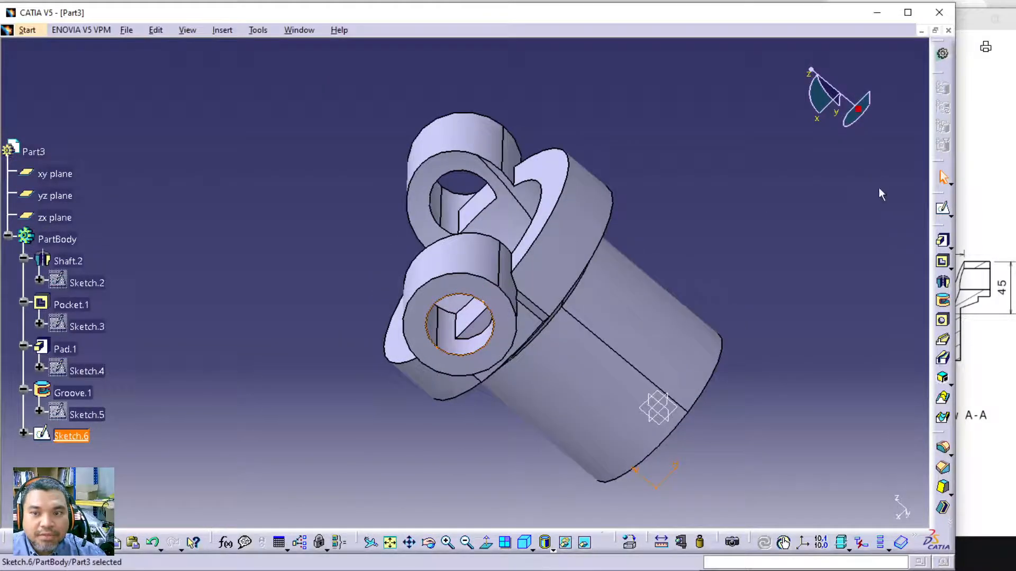
pyautogui.click(942, 261)
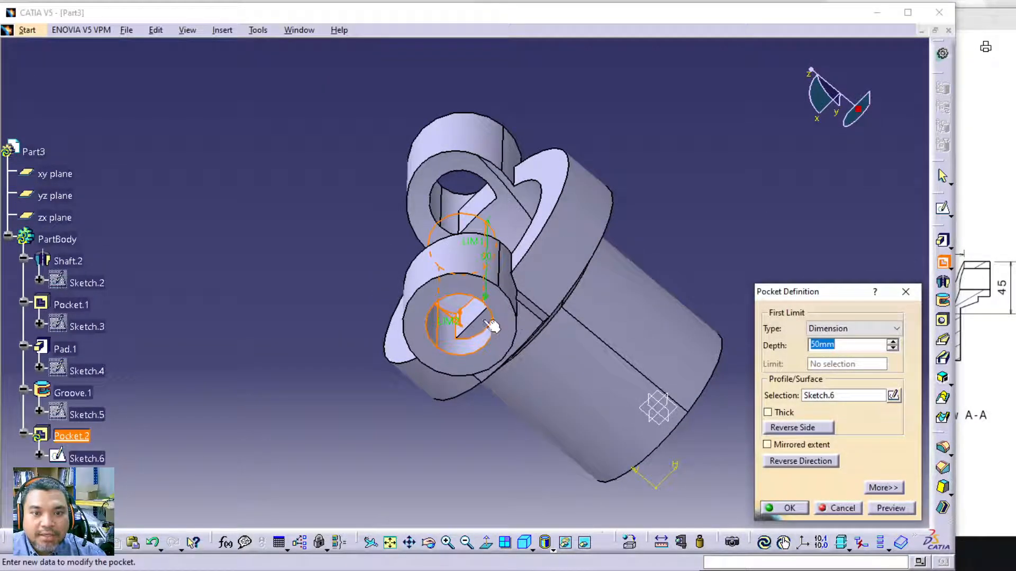
pyautogui.click(875, 330)
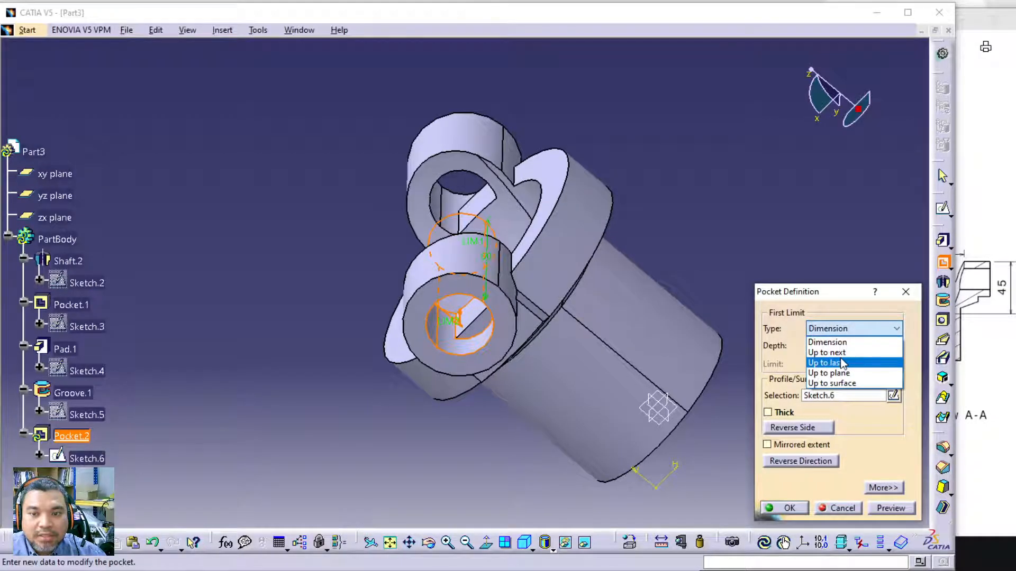
pyautogui.click(843, 363)
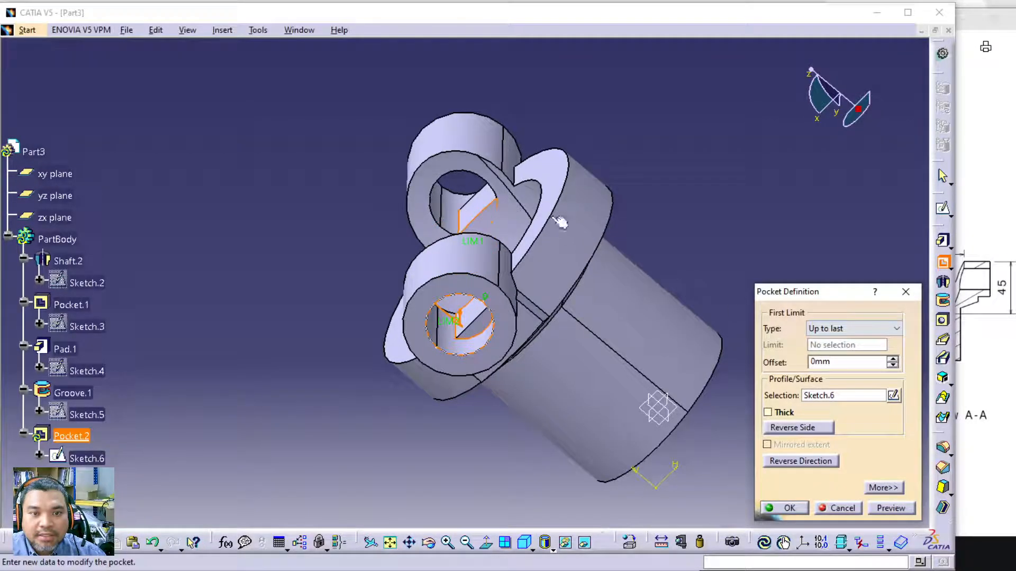
pyautogui.click(876, 511)
# Change the Pocket's first limit to Up to next, create the pocket, and show the part in isometric view.
pyautogui.moveTo(500, 218); pyautogui.dragTo(344, 174, button='middle')
pyautogui.click(868, 328)
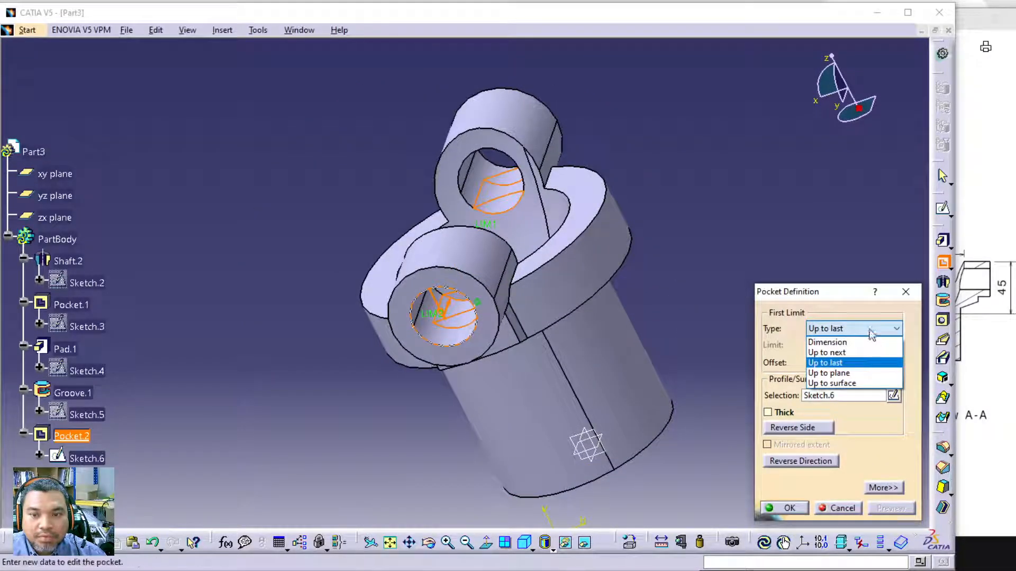
pyautogui.click(852, 352)
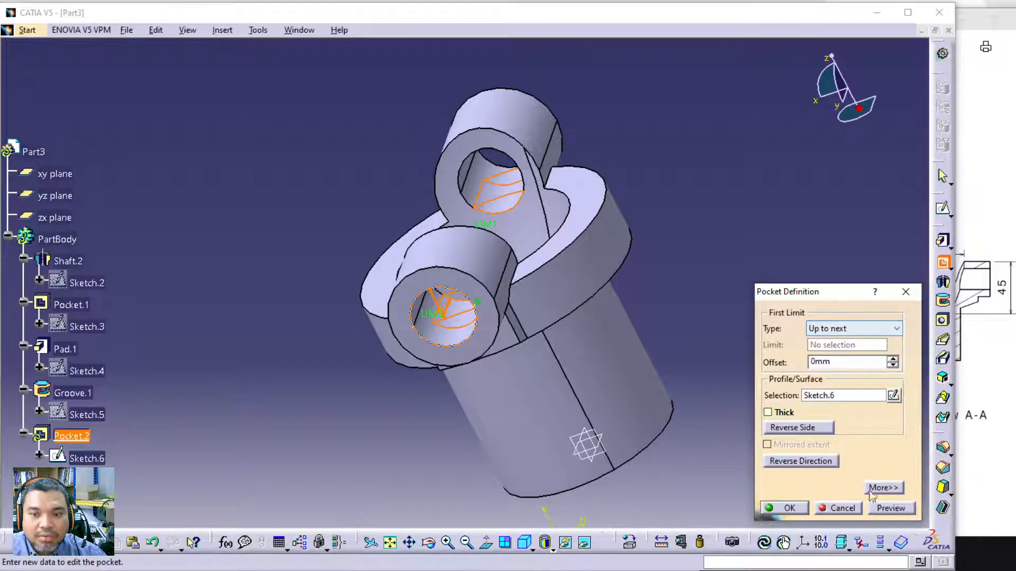
pyautogui.click(881, 509)
pyautogui.click(785, 508)
pyautogui.click(757, 311)
pyautogui.moveTo(532, 291); pyautogui.dragTo(690, 305, button='middle')
pyautogui.moveTo(591, 302); pyautogui.dragTo(686, 222, button='middle')
pyautogui.click(524, 541)
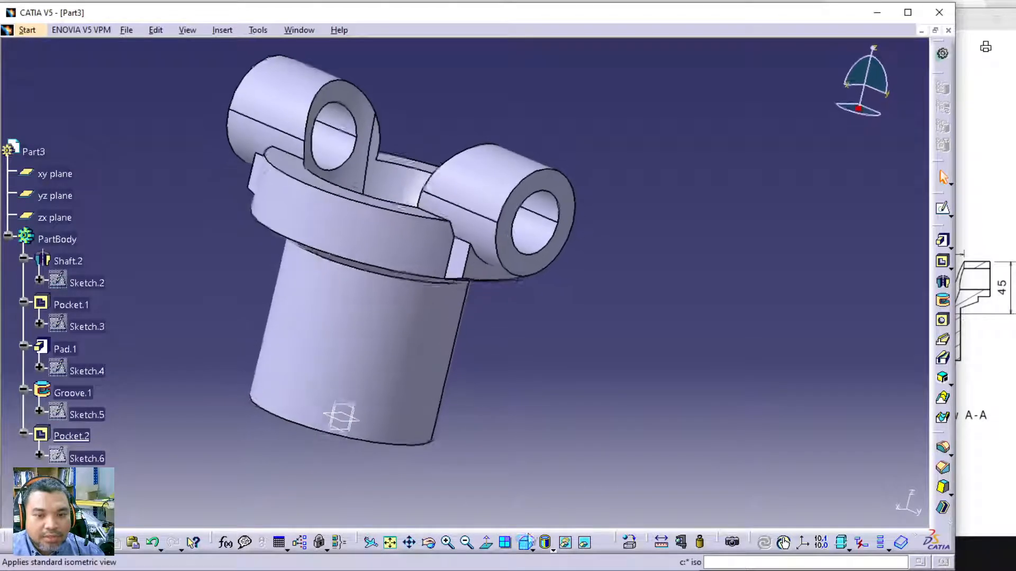
# Check the isometric view in the LATIHAN CATIA 15 drawing and start a new sketch on the zx plane in CATIA.
pyautogui.click(977, 430)
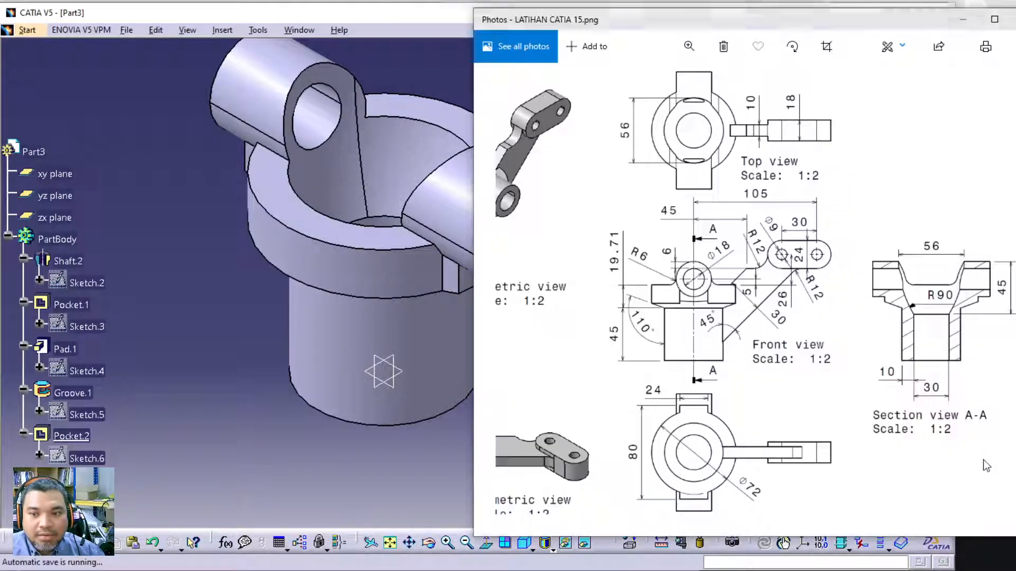
pyautogui.moveTo(596, 259); pyautogui.dragTo(792, 277)
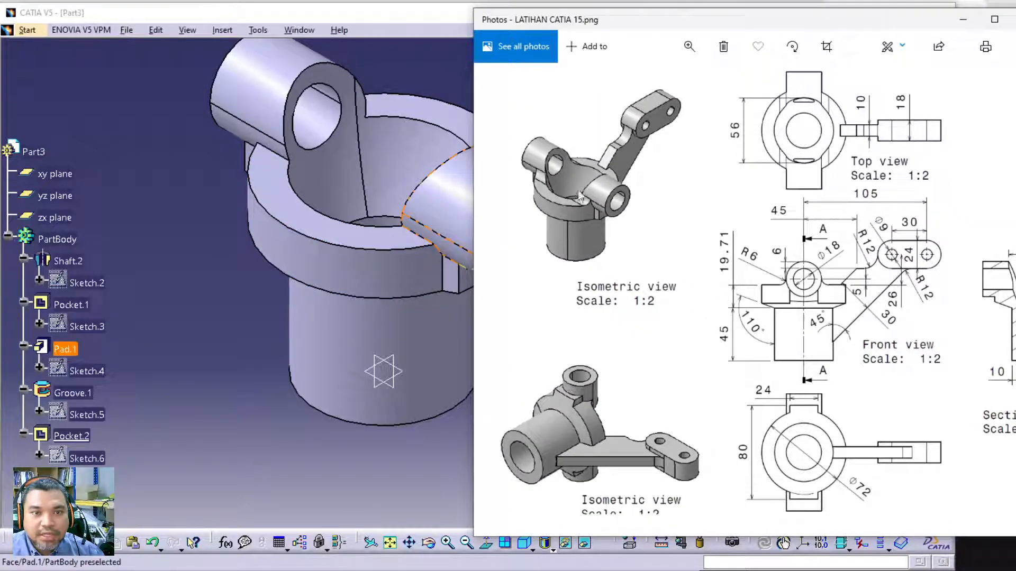
pyautogui.click(129, 233)
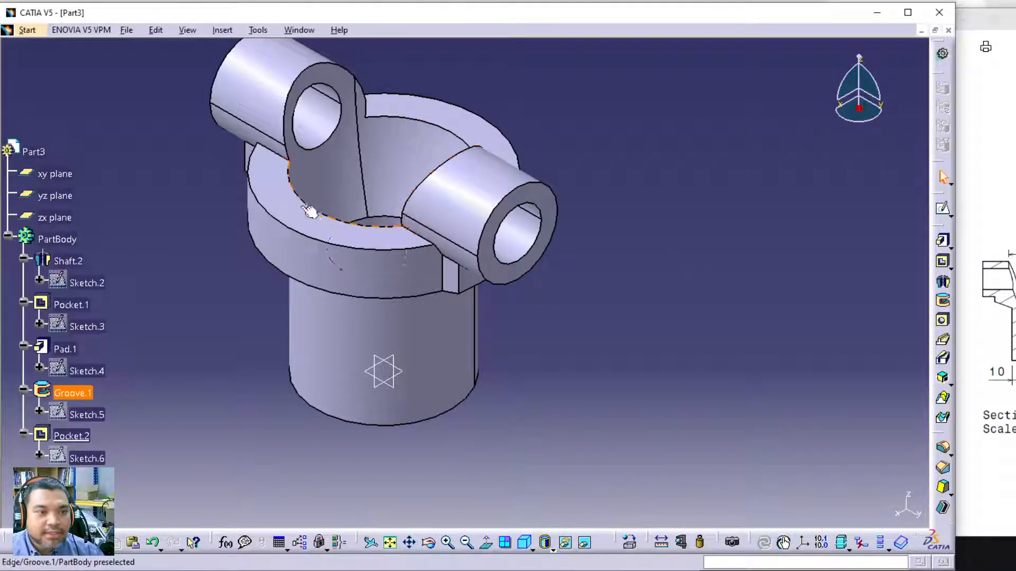
pyautogui.click(941, 210)
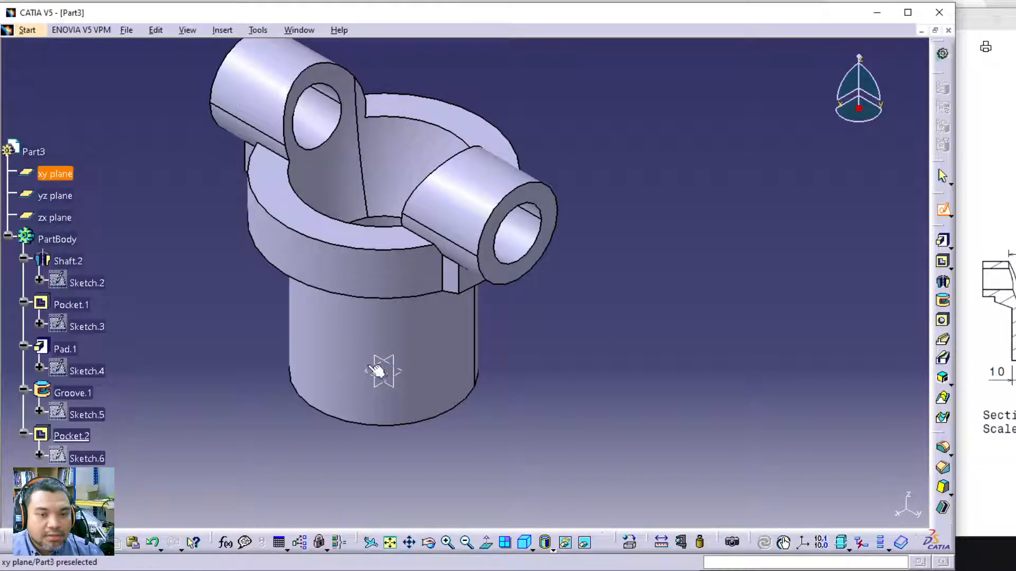
pyautogui.click(60, 216)
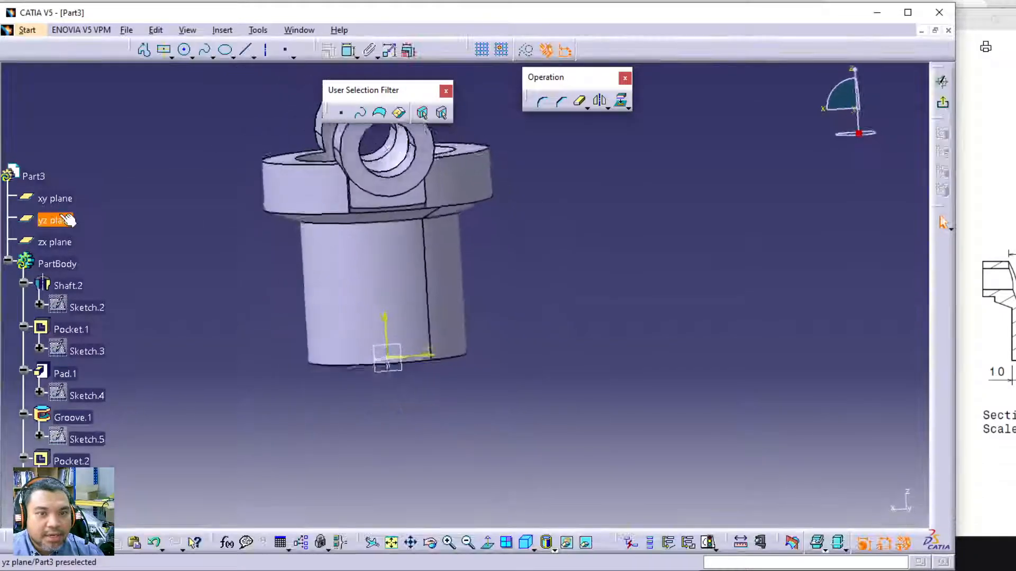
# Switch to the LATIHAN CATIA 15 drawing and examine the arm and two-hole lug dimensions in the front view.
pyautogui.click(986, 353)
pyautogui.moveTo(876, 291)
pyautogui.mouseDown()
pyautogui.moveTo(760, 297)
pyautogui.moveTo(760, 275)
pyautogui.moveTo(662, 275)
pyautogui.moveTo(750, 268)
pyautogui.mouseUp()
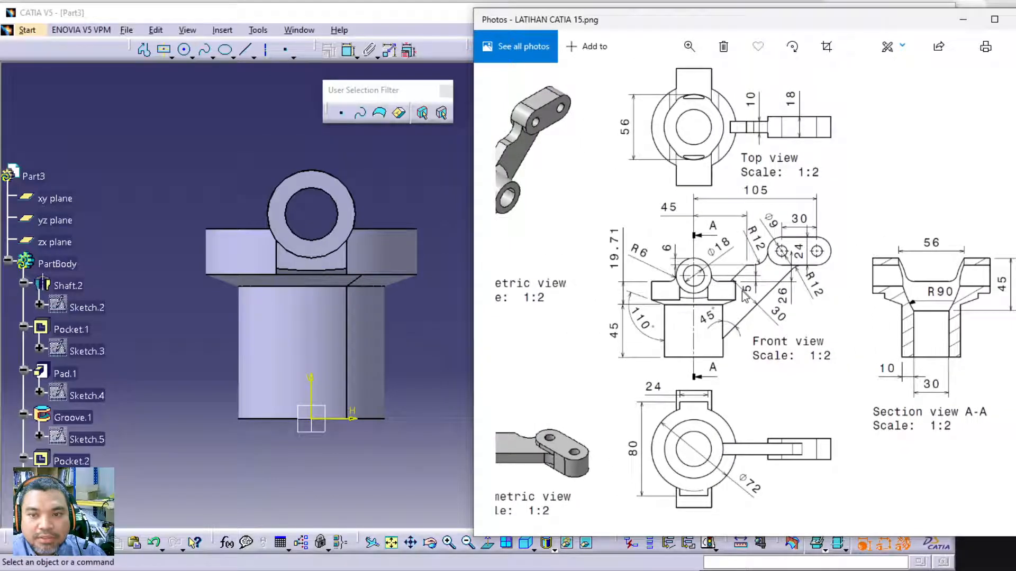
pyautogui.rightClick(764, 321)
pyautogui.click(662, 325)
pyautogui.scroll(4, 707, 324)
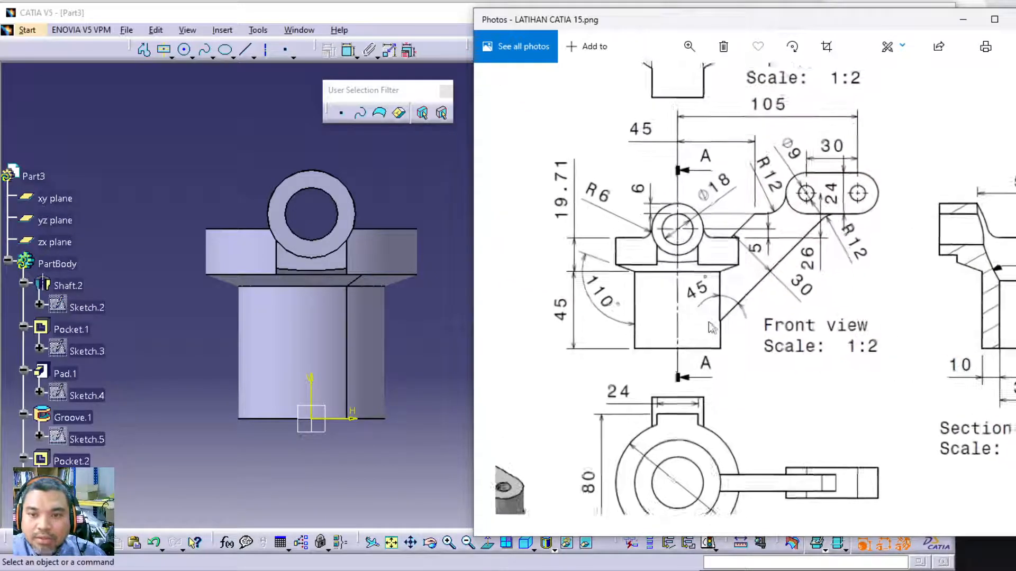
pyautogui.moveTo(732, 290); pyautogui.dragTo(748, 402)
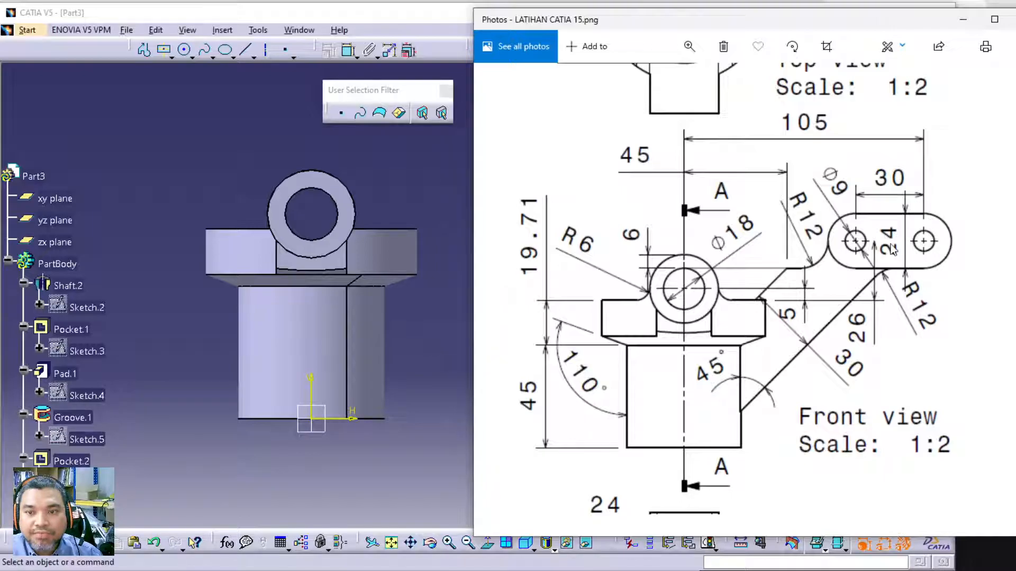
pyautogui.click(439, 296)
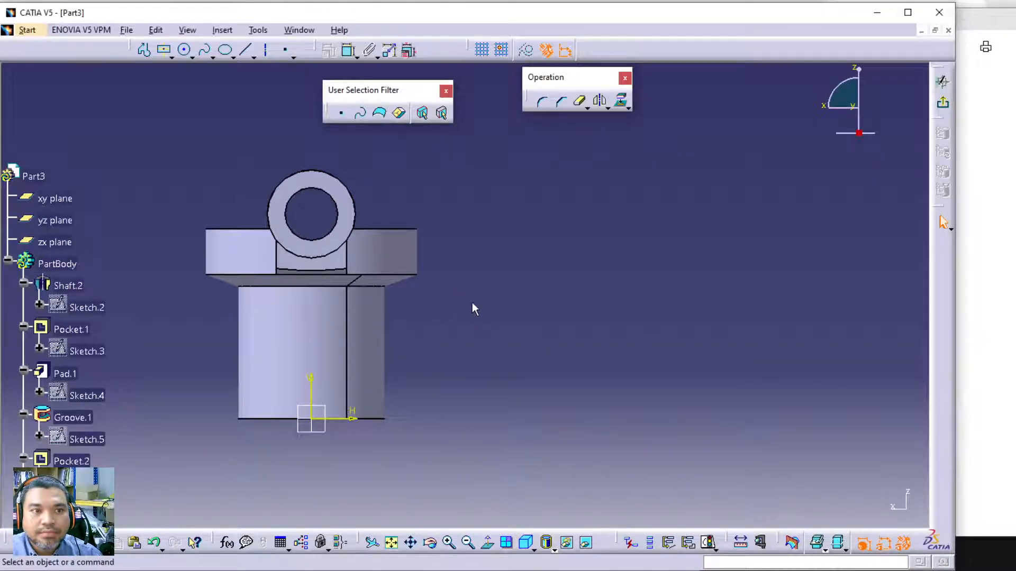
# Draw a horizontal Elongated Hole profile beside and above the body, about 33.5 mm between centres with an end radius of about 9.8 mm.
pyautogui.click(172, 57)
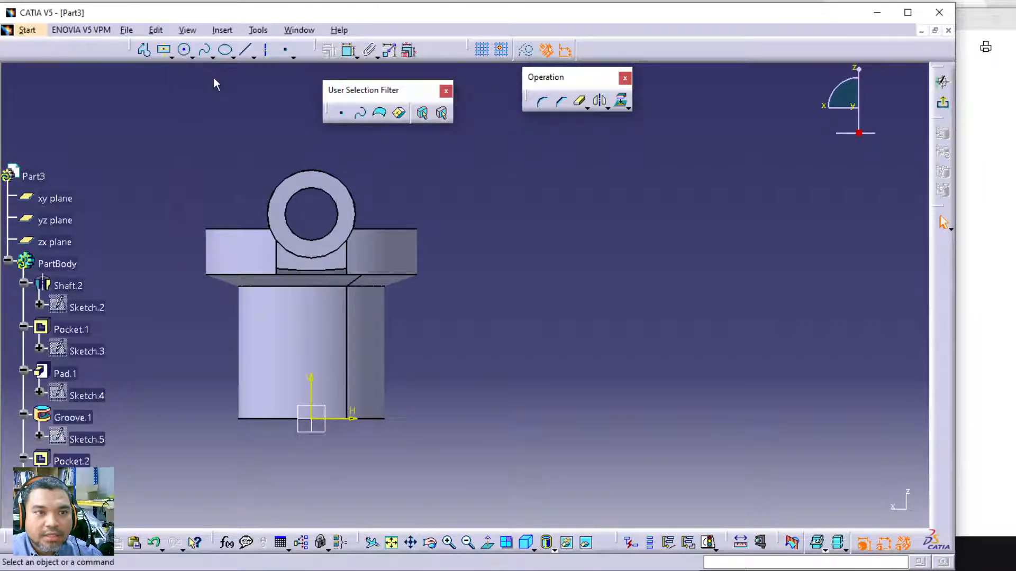
pyautogui.click(192, 57)
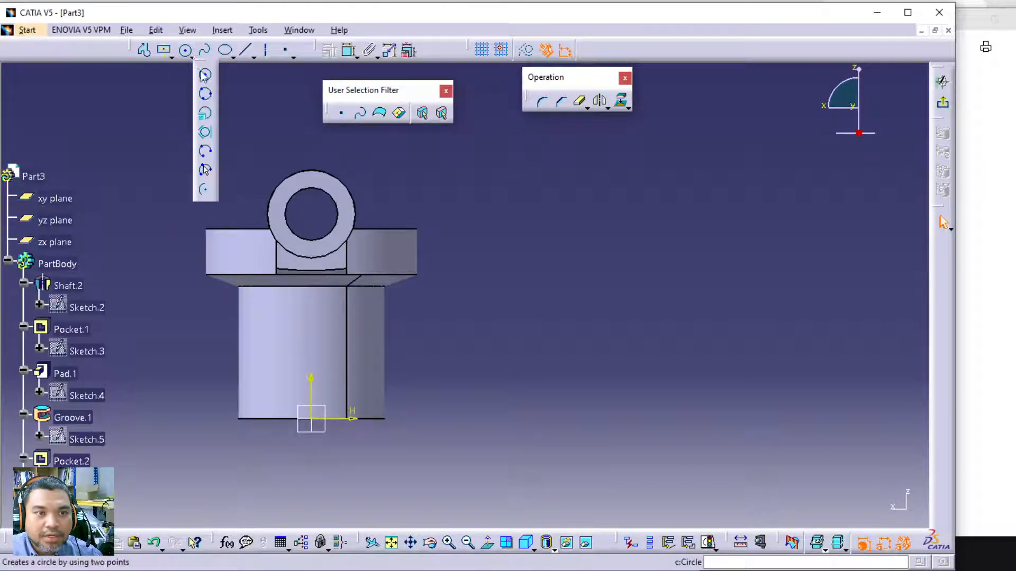
pyautogui.click(172, 56)
pyautogui.click(183, 133)
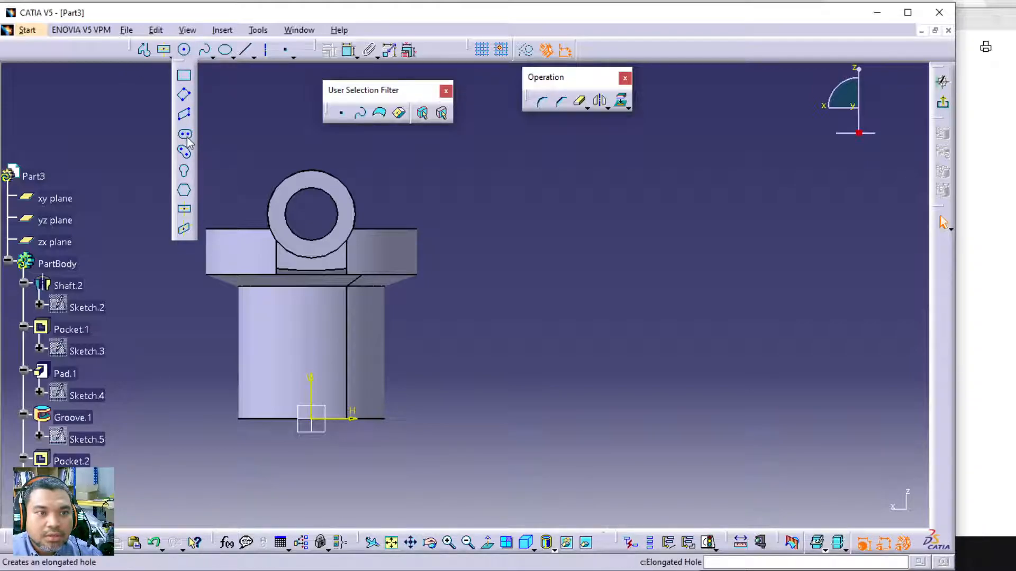
pyautogui.click(466, 172)
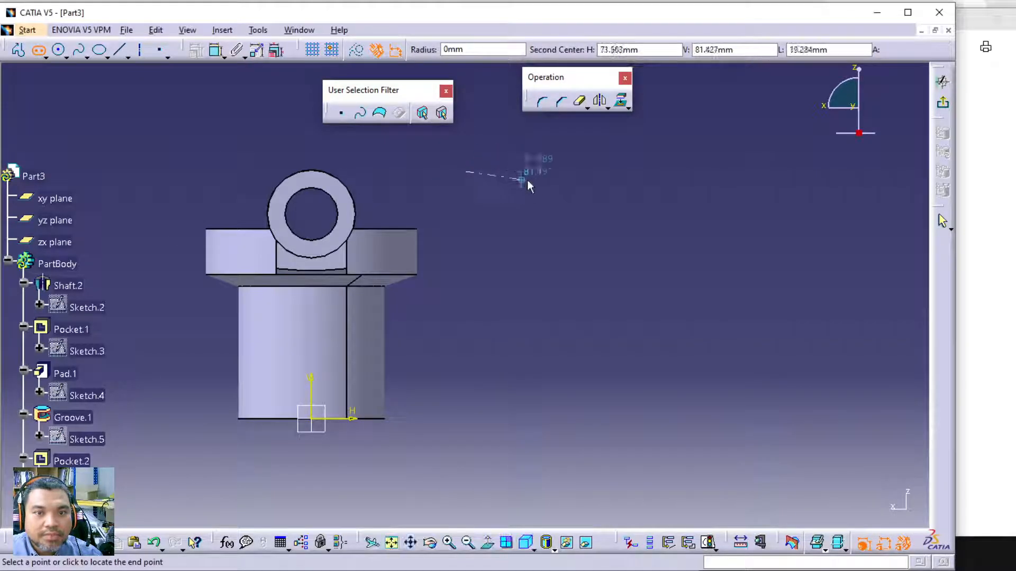
pyautogui.click(565, 171)
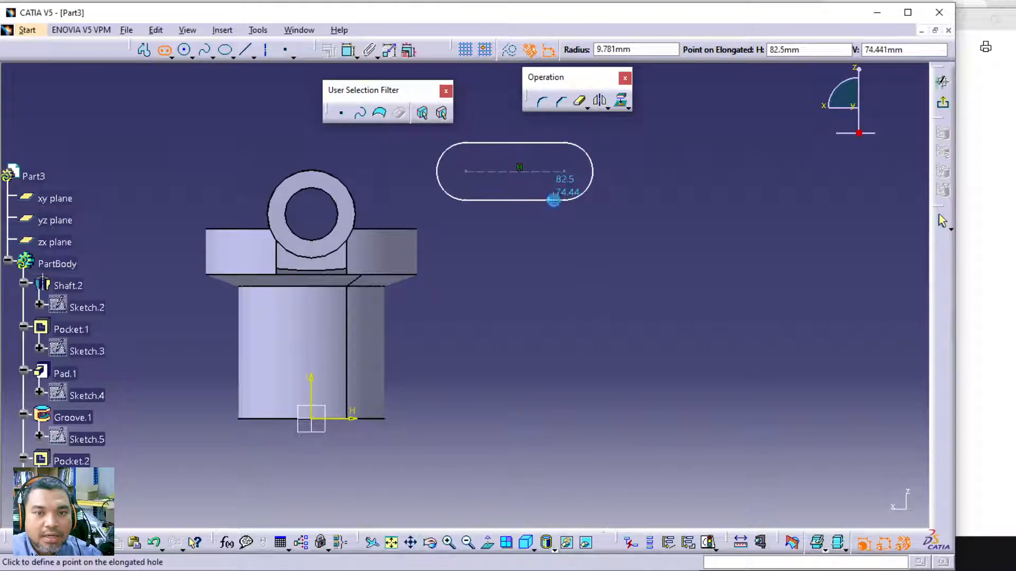
pyautogui.click(562, 200)
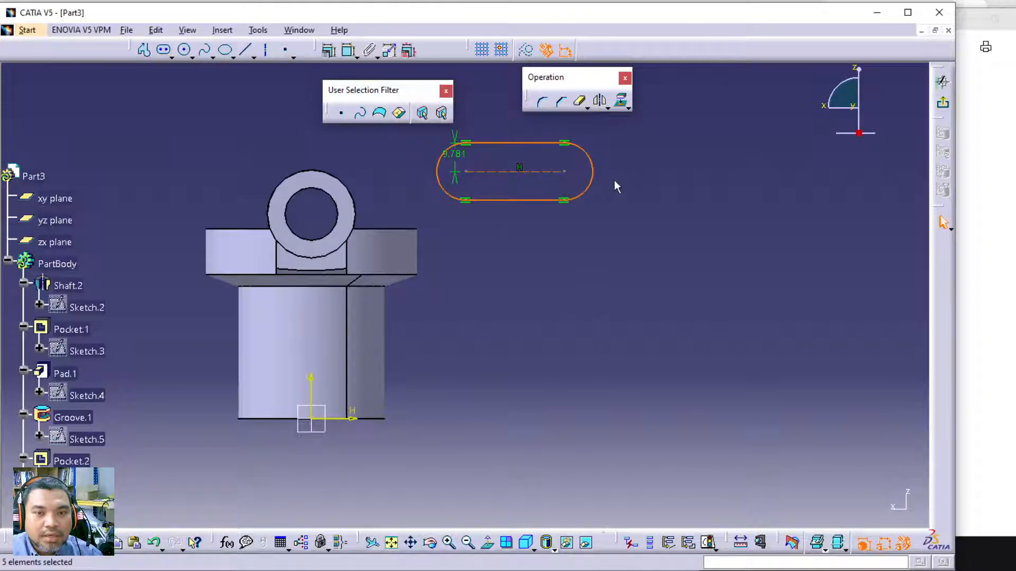
# Check the lug dimensions in the drawing, then constrain the elongated profile's centre-to-centre distance to 30 mm.
pyautogui.click(994, 313)
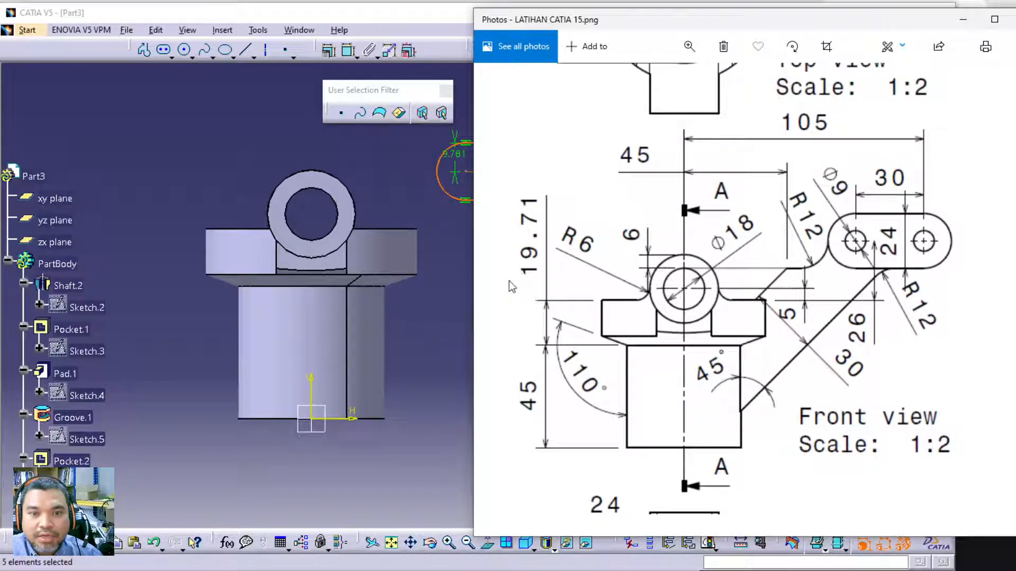
pyautogui.click(446, 267)
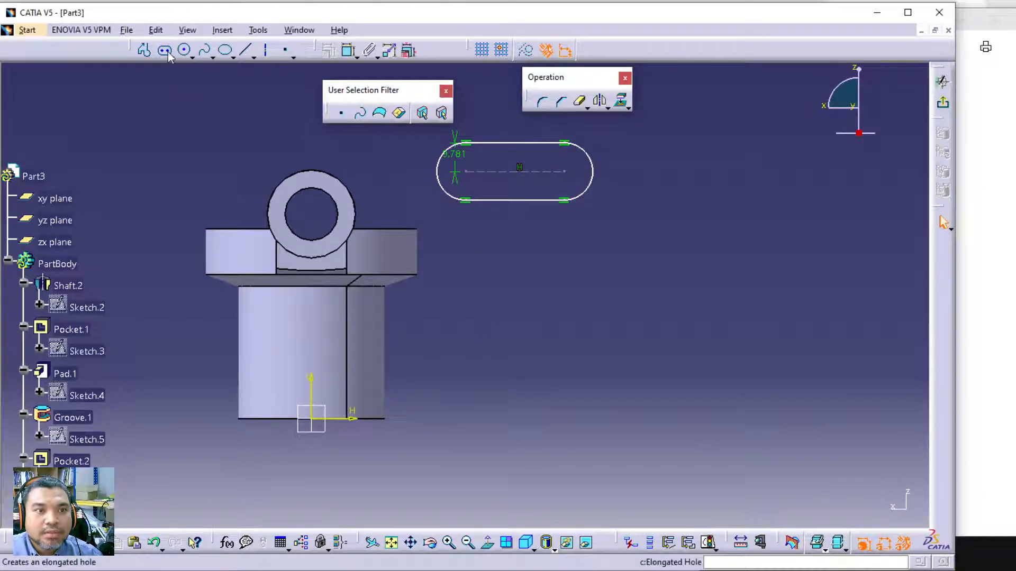
pyautogui.click(348, 52)
pyautogui.click(518, 171)
pyautogui.click(521, 190)
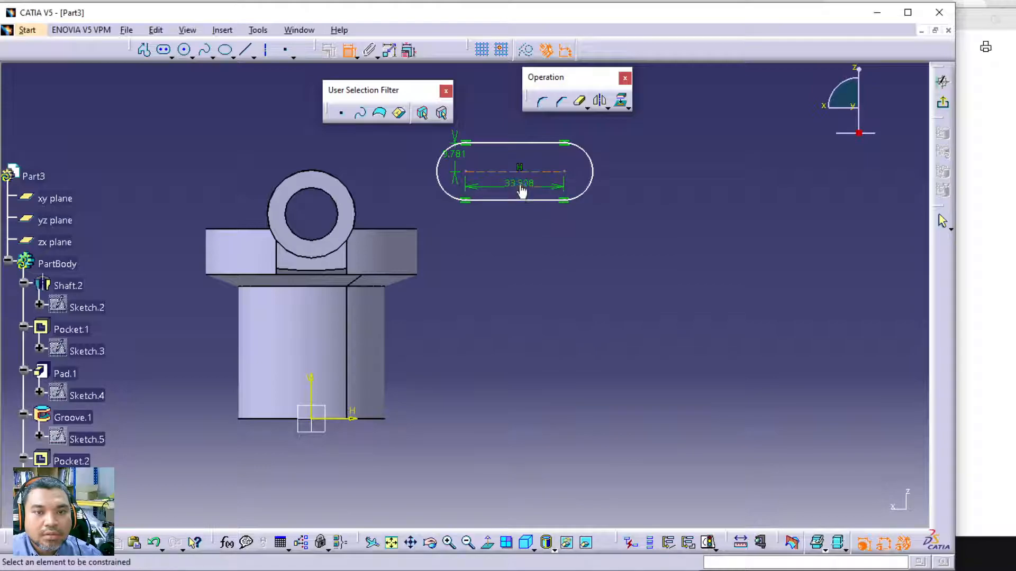
pyautogui.doubleClick(523, 186)
pyautogui.write('3.')
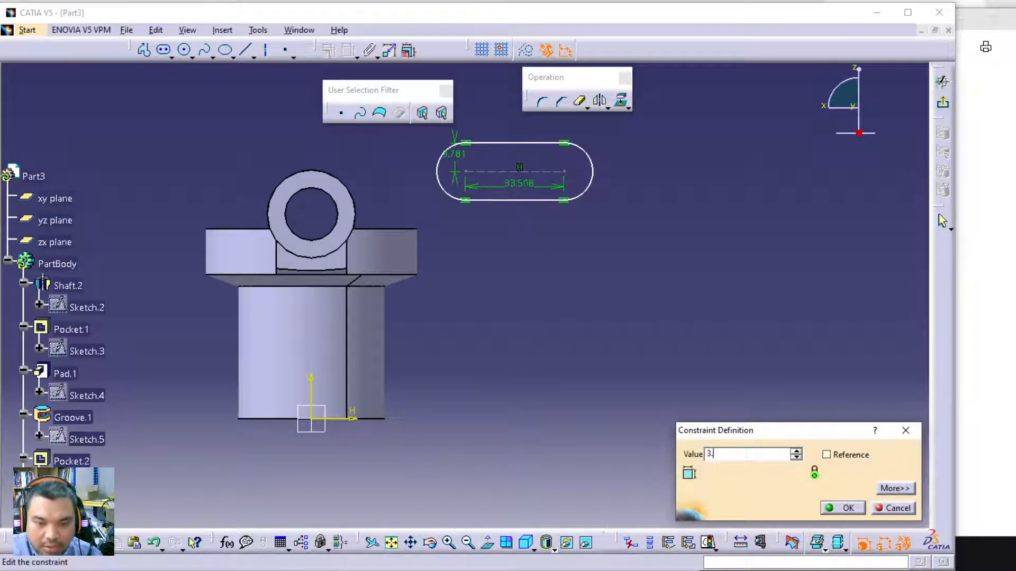
pyautogui.write('0')
pyautogui.press('Return')
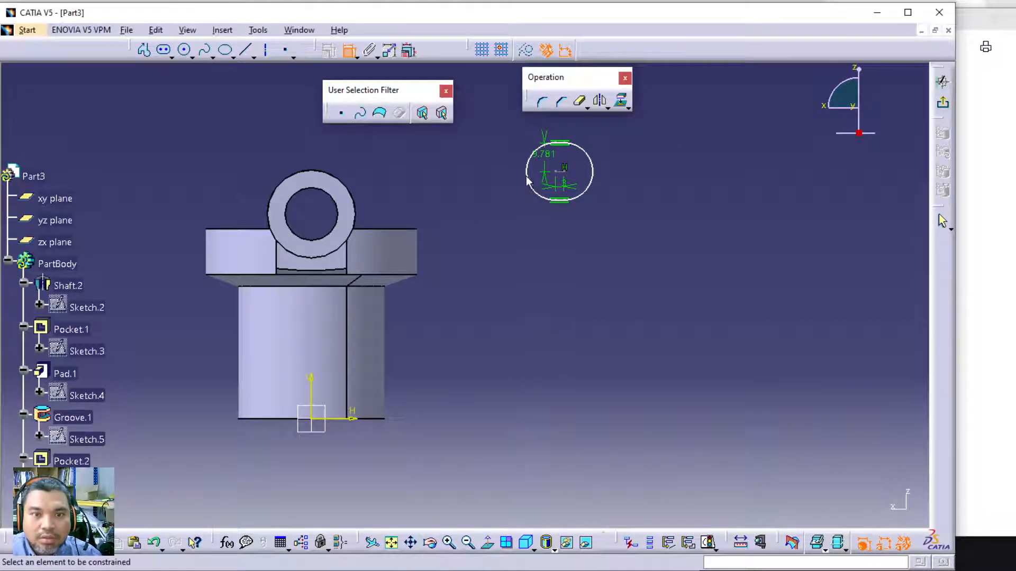
pyautogui.doubleClick(567, 192)
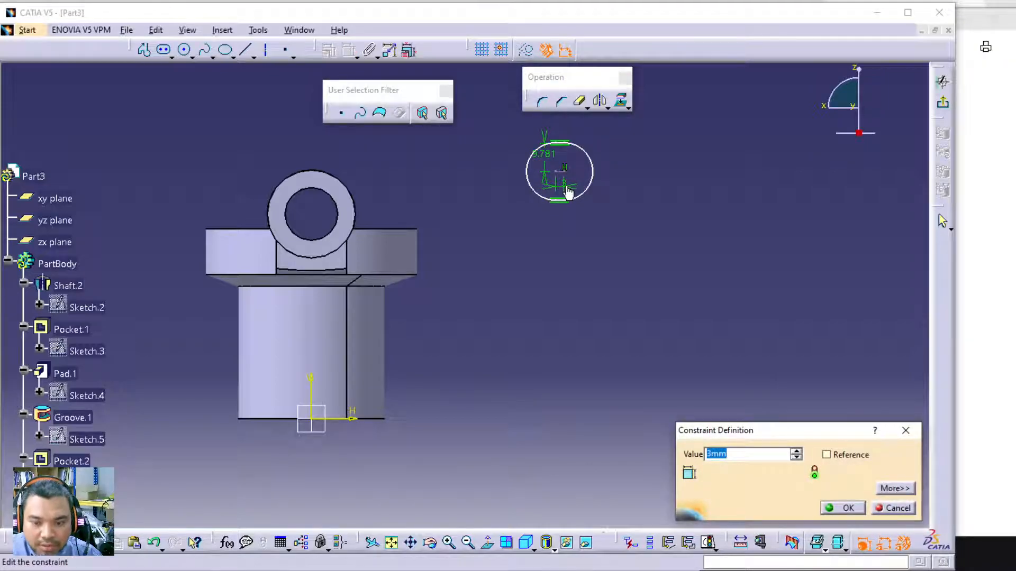
pyautogui.write('30')
pyautogui.press('Return')
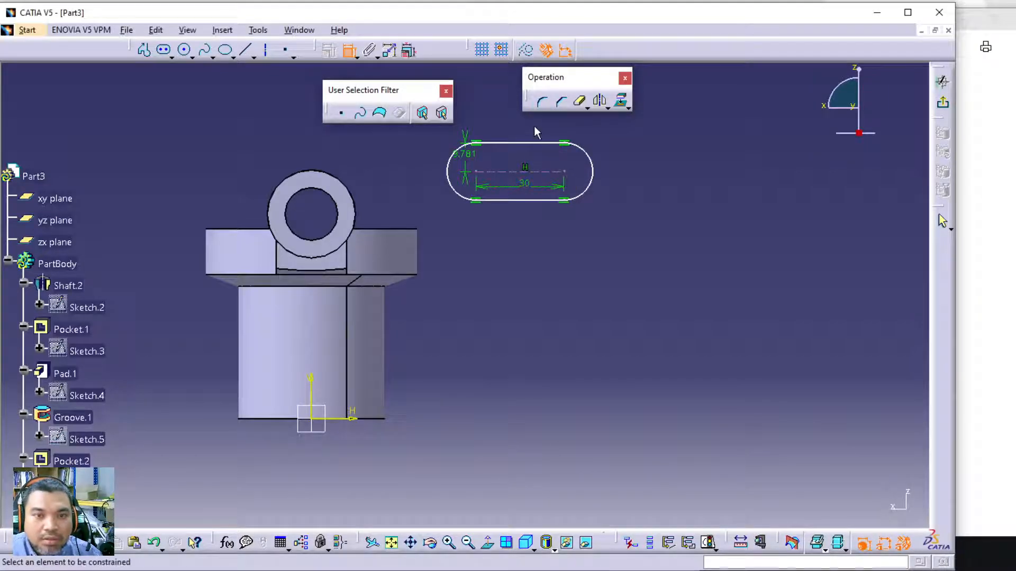
pyautogui.click(528, 143)
pyautogui.click(528, 200)
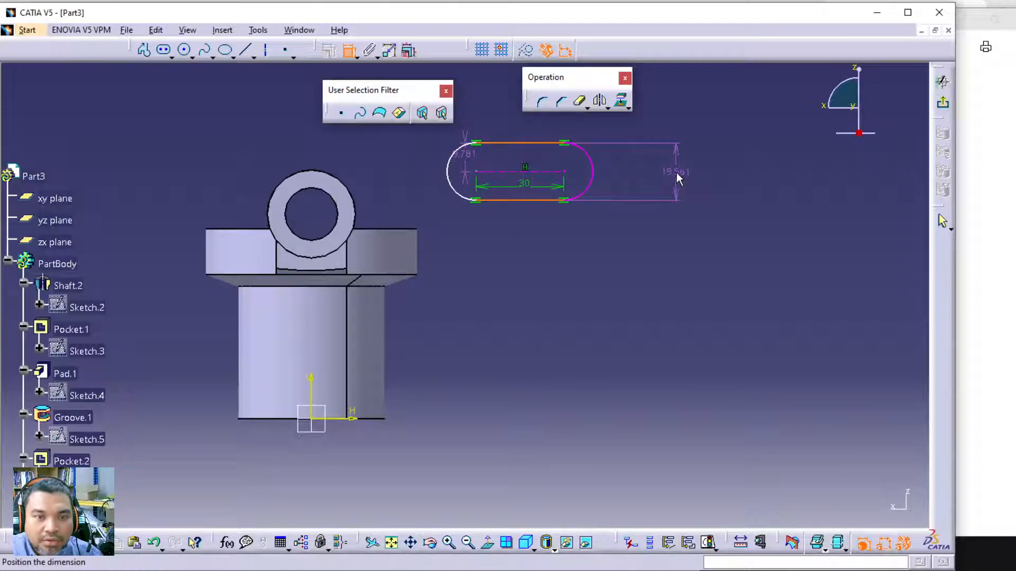
pyautogui.press('Escape')
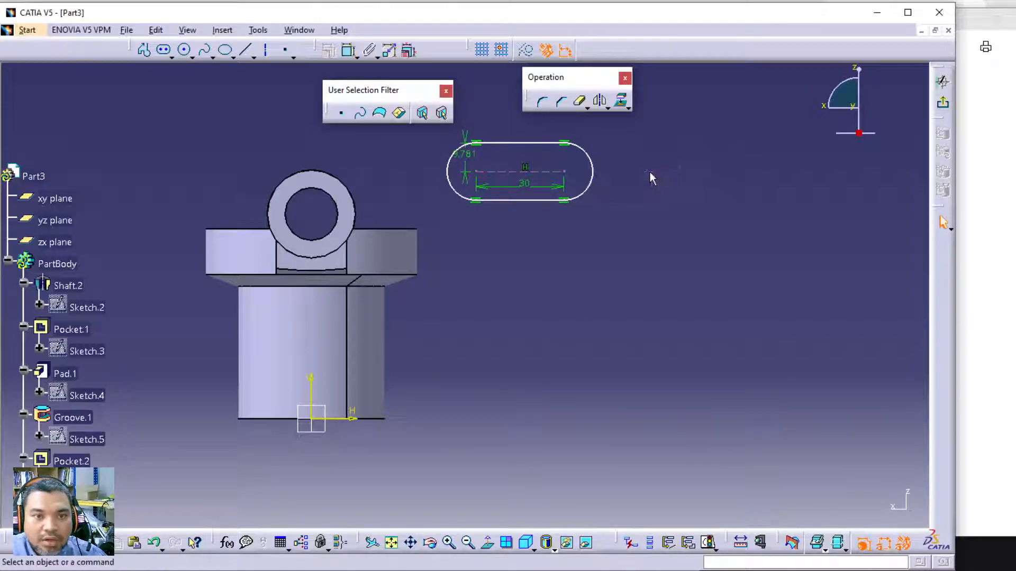
# Set the elongated profile's end radius to 12 mm.
pyautogui.doubleClick(469, 155)
pyautogui.write('10')
pyautogui.press('Return')
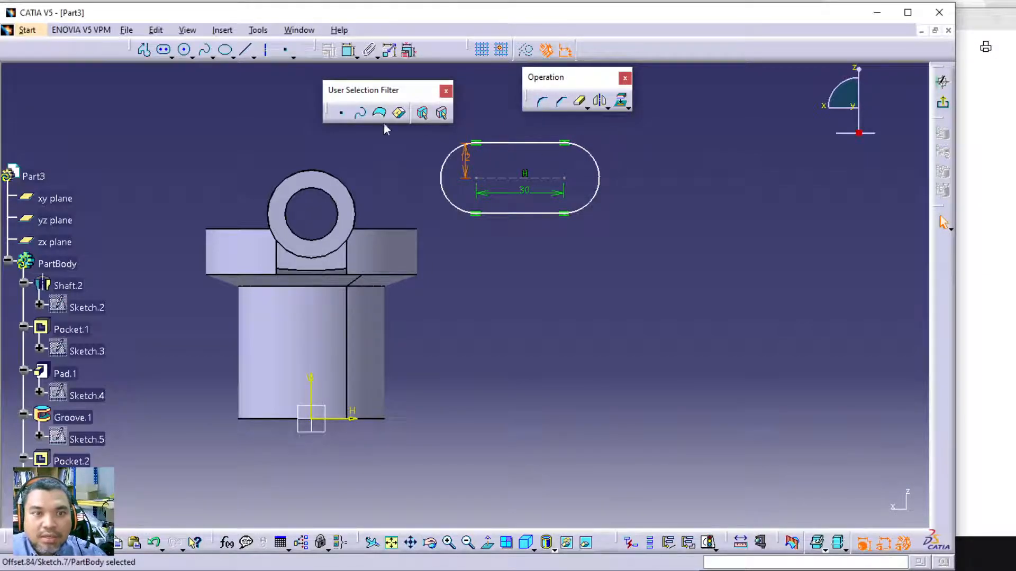
# Draw two hole circles inside the elongated profile, one centred on each of its end-arc centres.
pyautogui.click(184, 50)
pyautogui.click(564, 178)
pyautogui.click(575, 177)
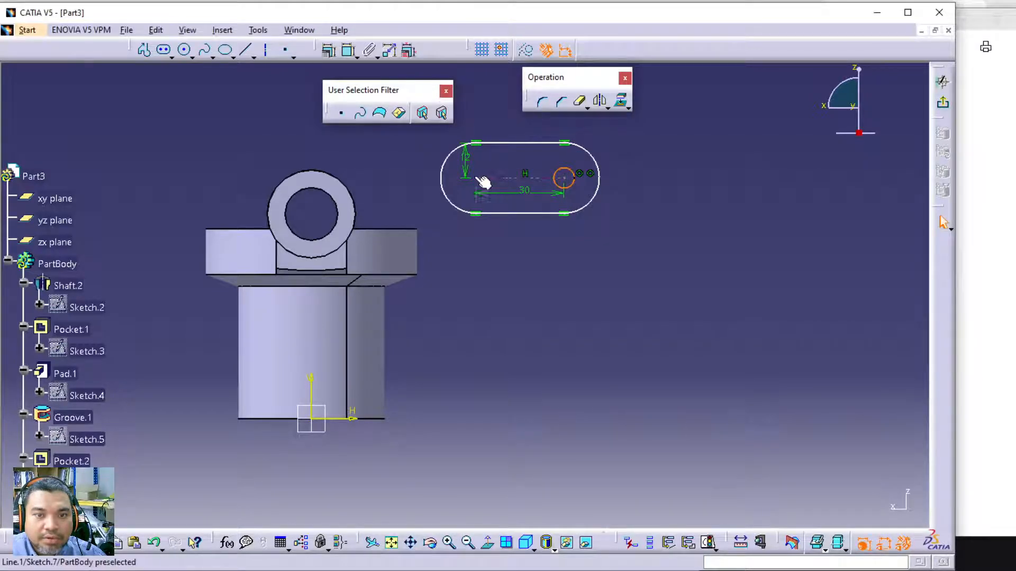
pyautogui.click(185, 50)
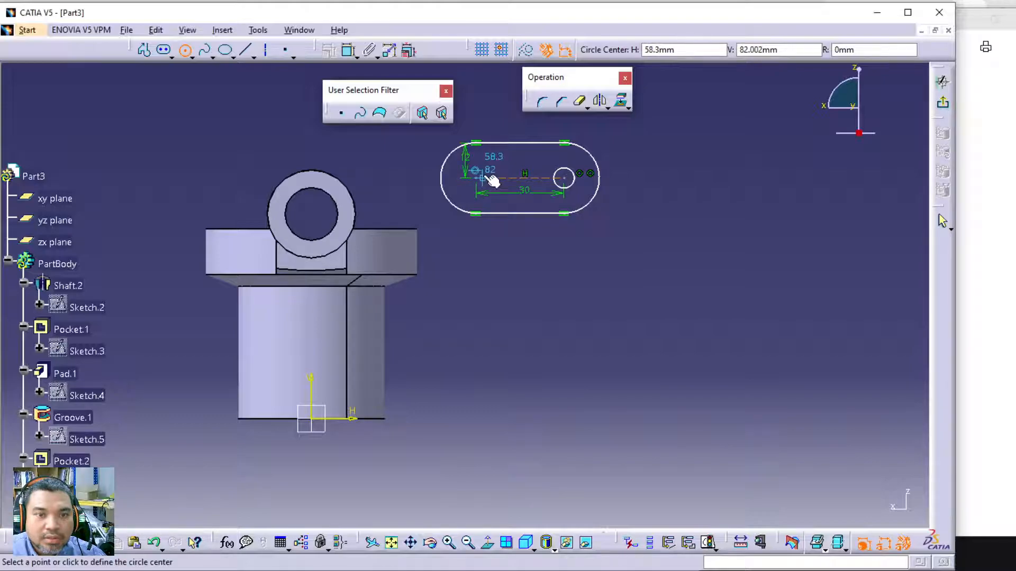
pyautogui.click(478, 179)
pyautogui.click(488, 168)
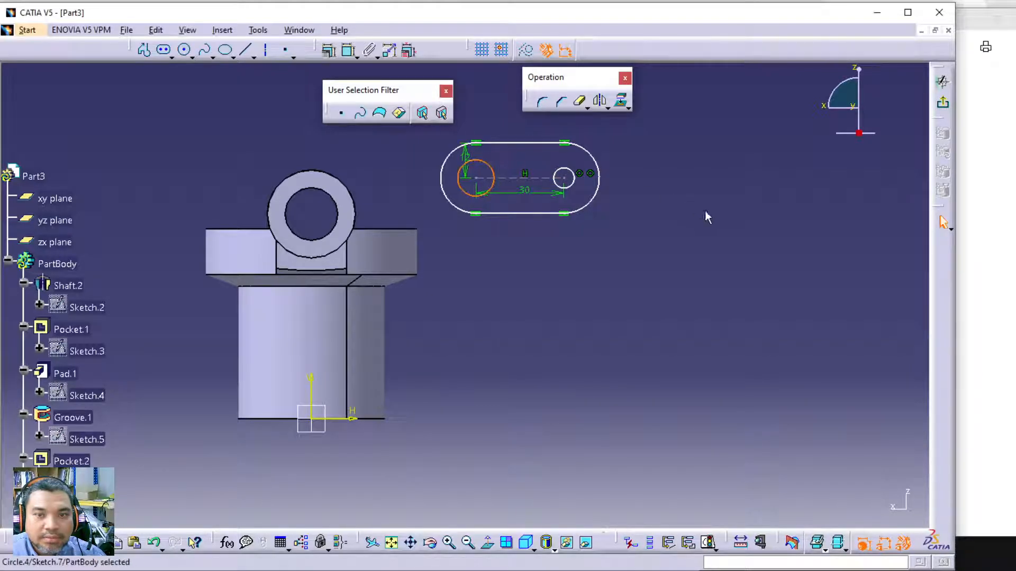
# Check the lug hole size in the drawing, then dimension the hole nearer the body as a 9 mm diameter.
pyautogui.click(979, 307)
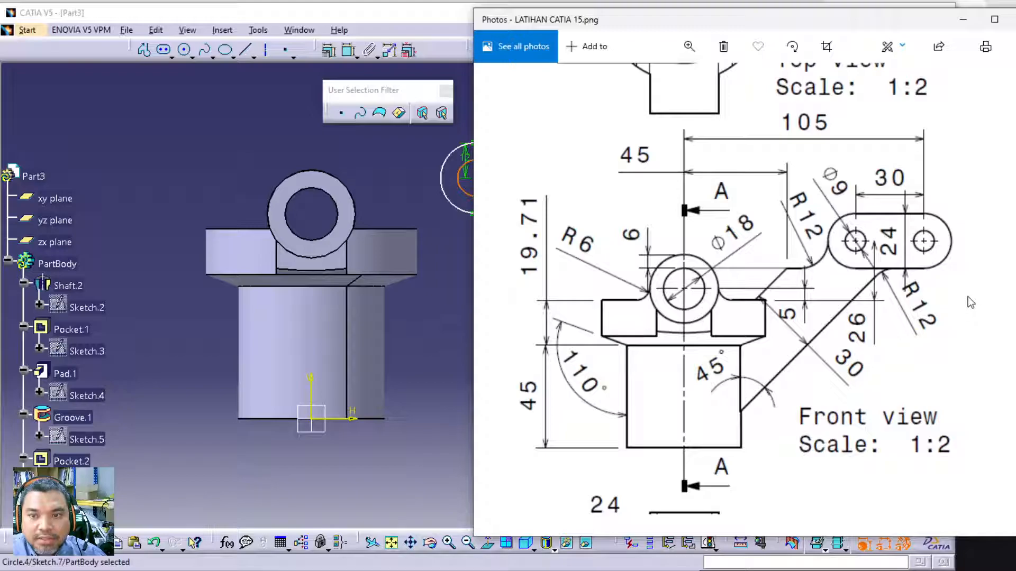
pyautogui.click(277, 128)
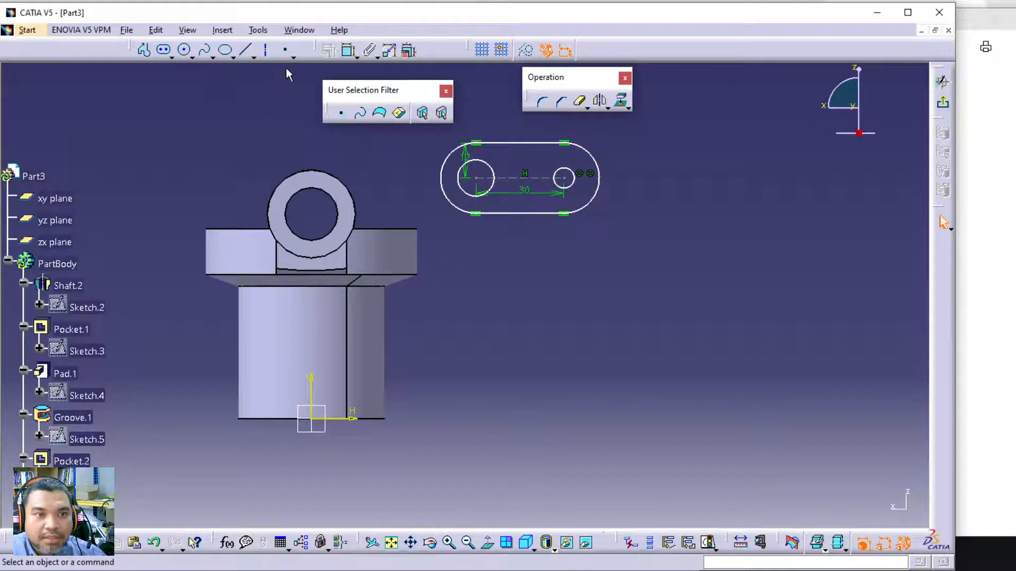
pyautogui.click(347, 51)
pyautogui.click(497, 168)
pyautogui.click(650, 263)
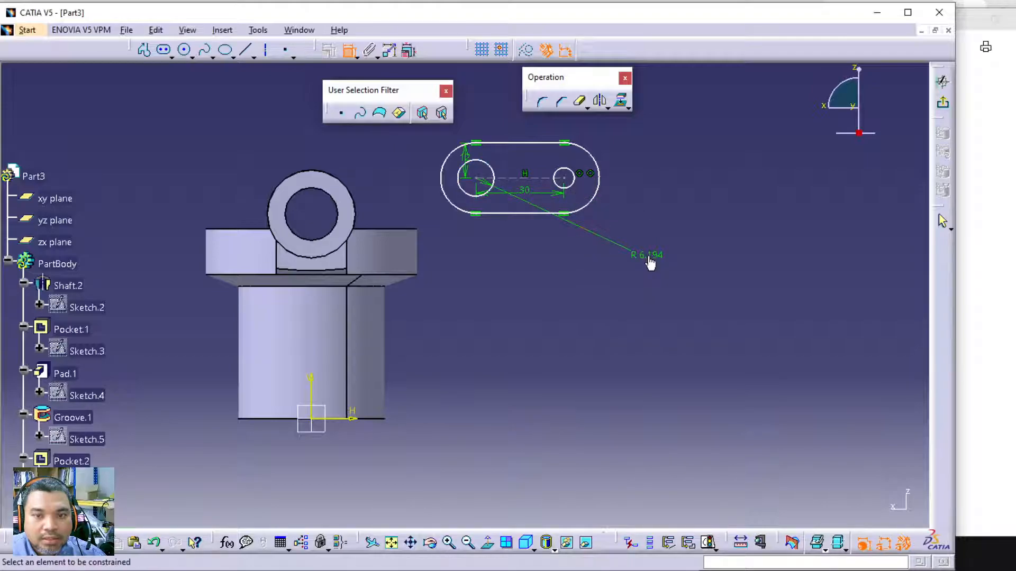
pyautogui.doubleClick(650, 259)
pyautogui.click(765, 471)
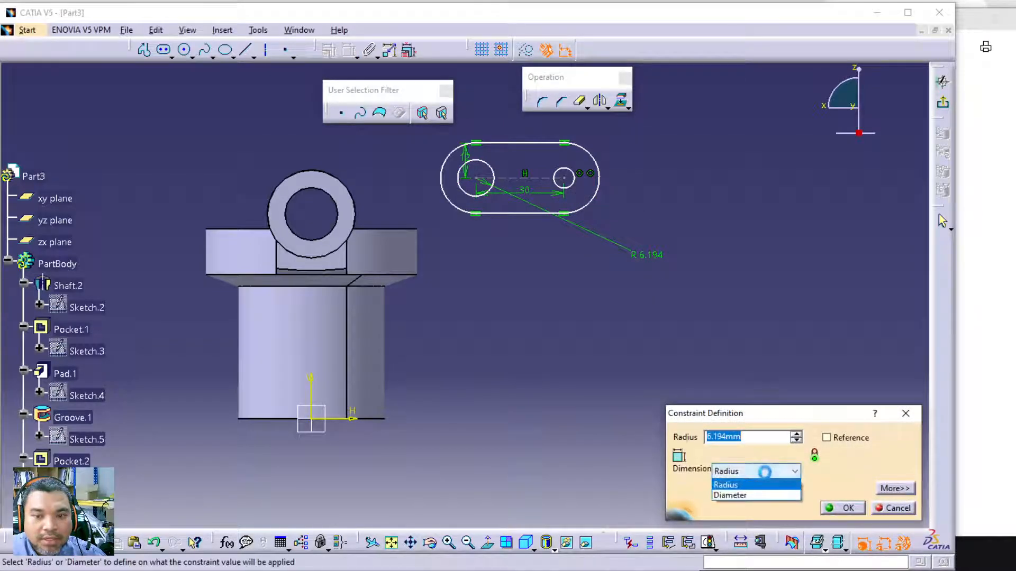
pyautogui.click(730, 493)
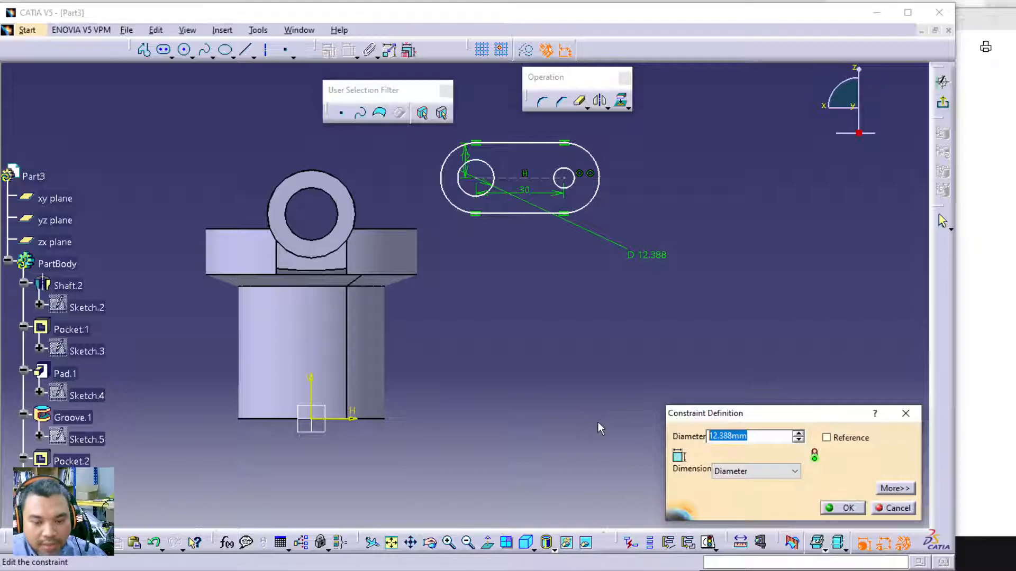
pyautogui.write('9')
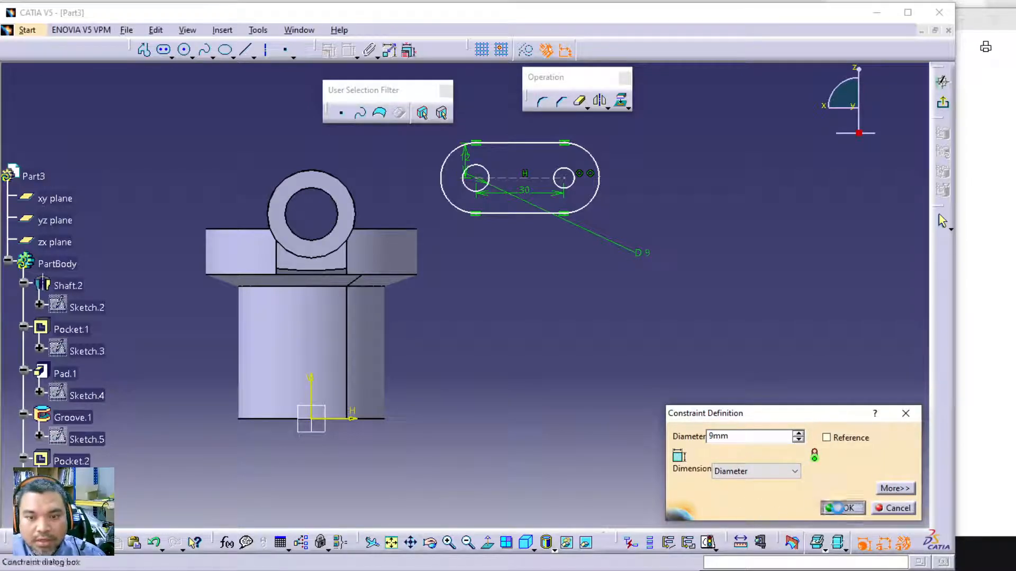
pyautogui.click(842, 508)
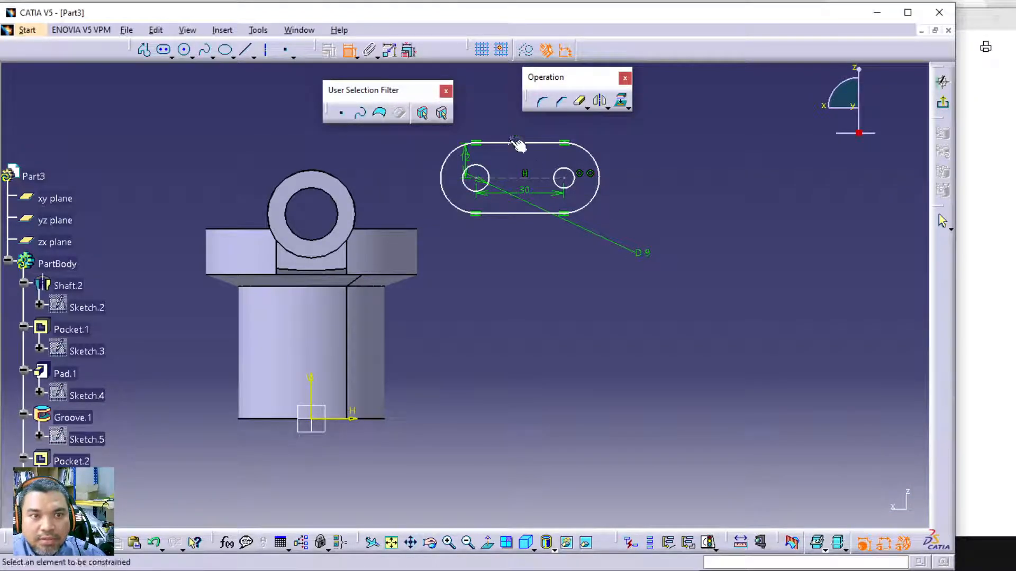
# Constrain the lug hole farther from the body to a 9 mm diameter.
pyautogui.click(583, 190)
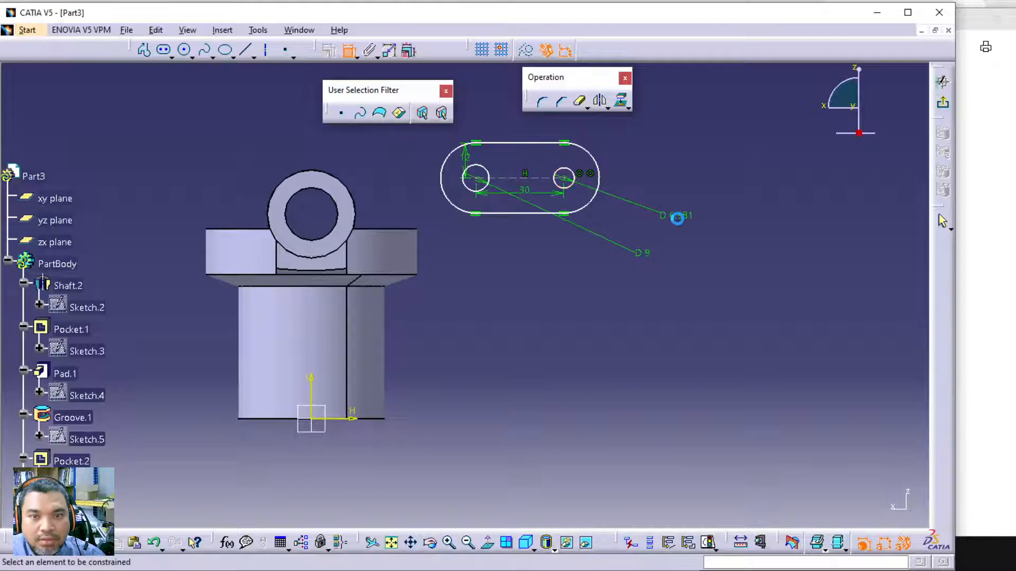
pyautogui.doubleClick(680, 223)
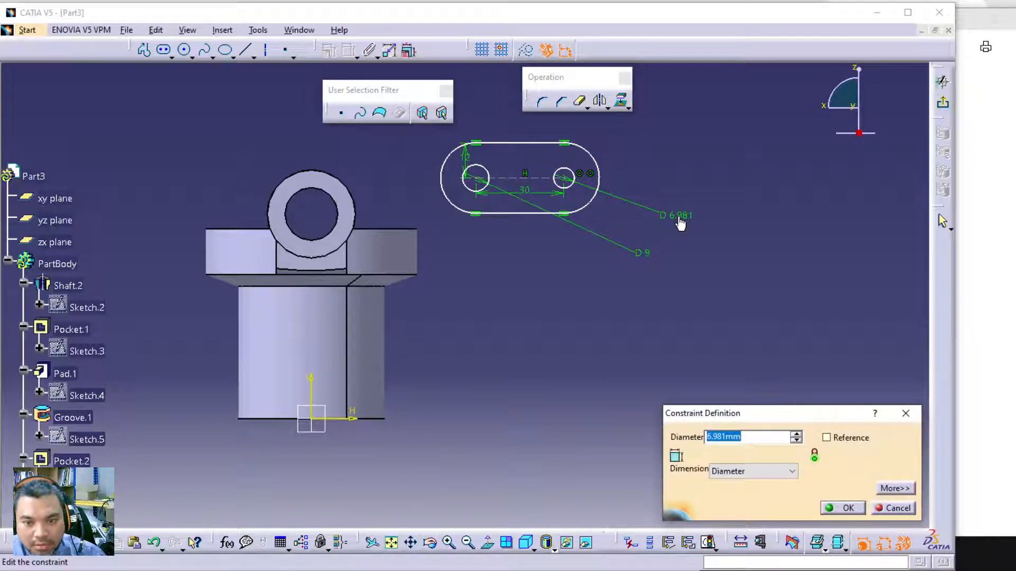
pyautogui.write('9')
pyautogui.press('Return')
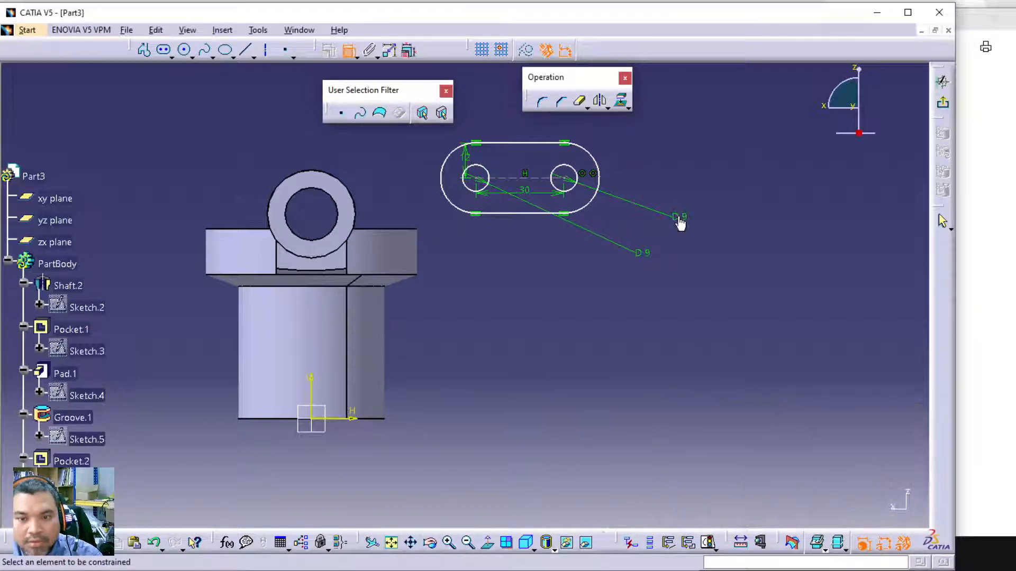
# Check the lug's position in the drawing, then sketch a vertical axis from the sketch origin up past the tube.
pyautogui.click(986, 324)
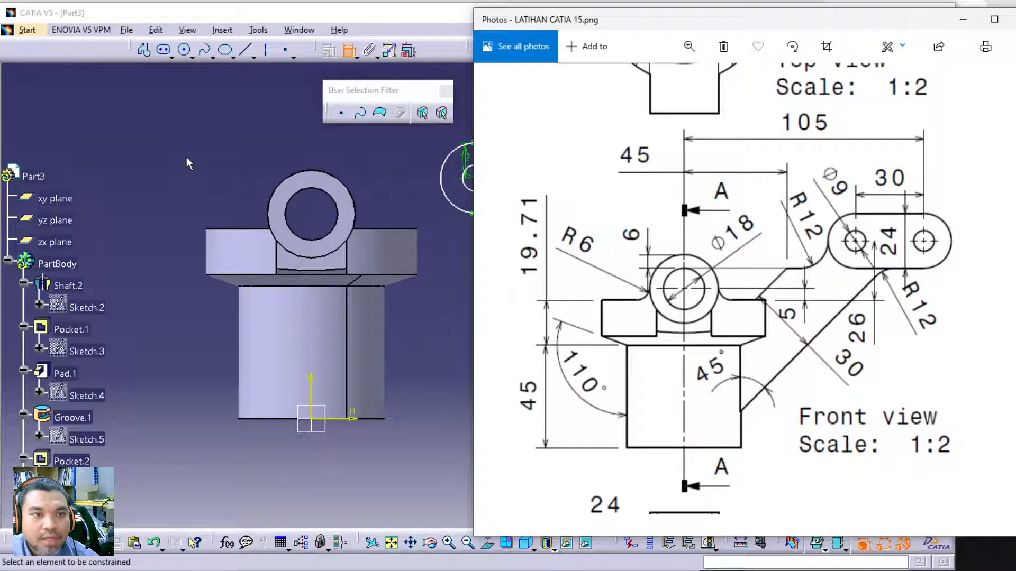
pyautogui.click(267, 53)
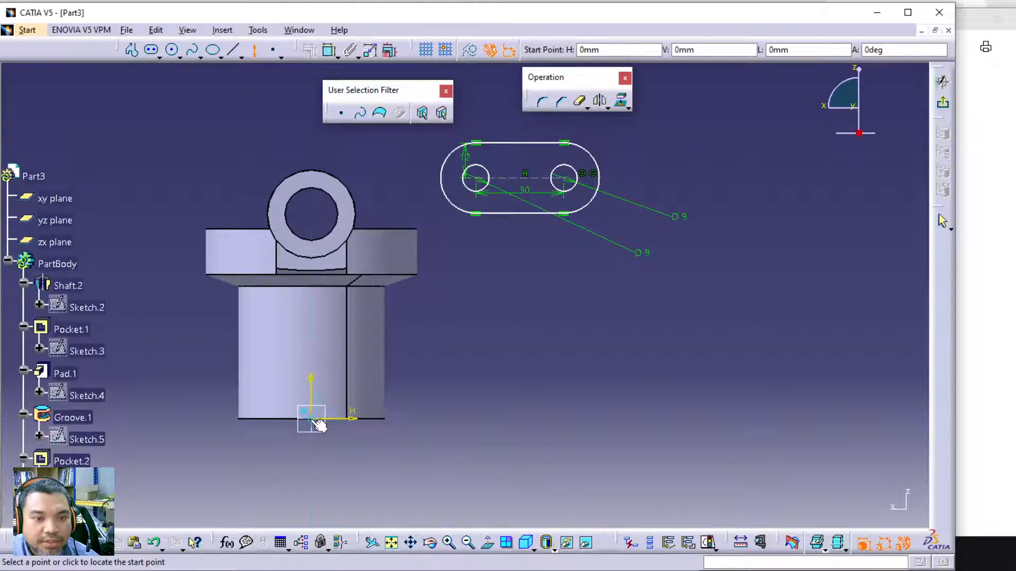
pyautogui.click(313, 420)
pyautogui.moveTo(319, 287); pyautogui.dragTo(317, 518, button='middle')
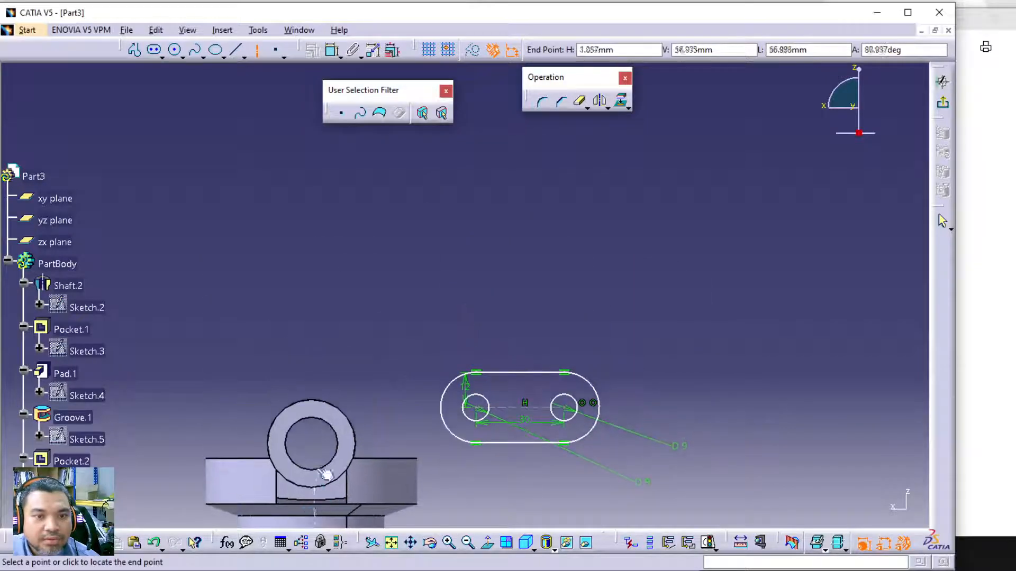
pyautogui.click(315, 311)
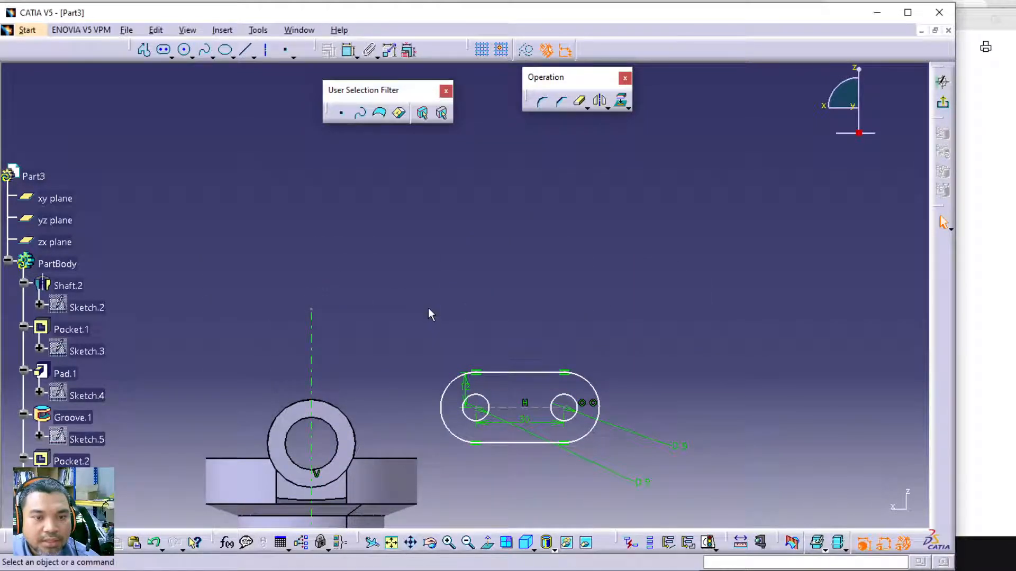
# Constrain the horizontal distance from the vertical axis to the centre of the far lug hole to 105 mm.
pyautogui.moveTo(428, 309); pyautogui.dragTo(451, 215, button='middle')
pyautogui.click(347, 51)
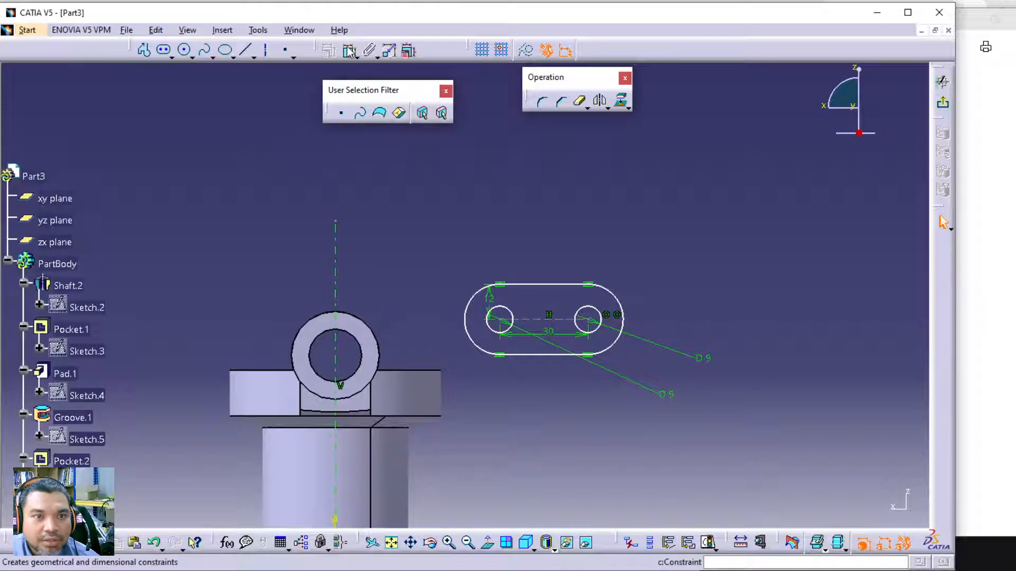
pyautogui.click(335, 294)
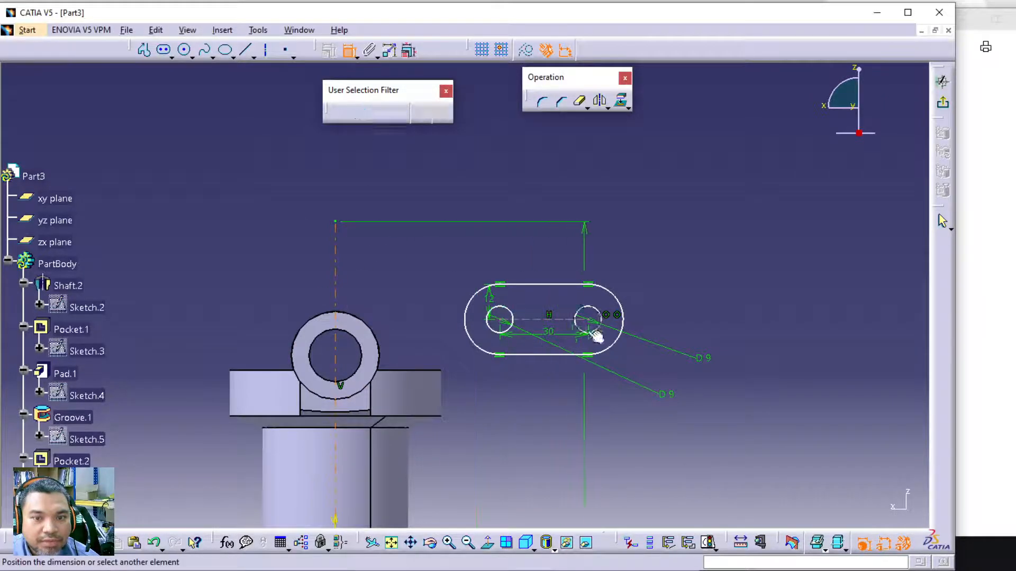
pyautogui.click(589, 319)
pyautogui.click(553, 232)
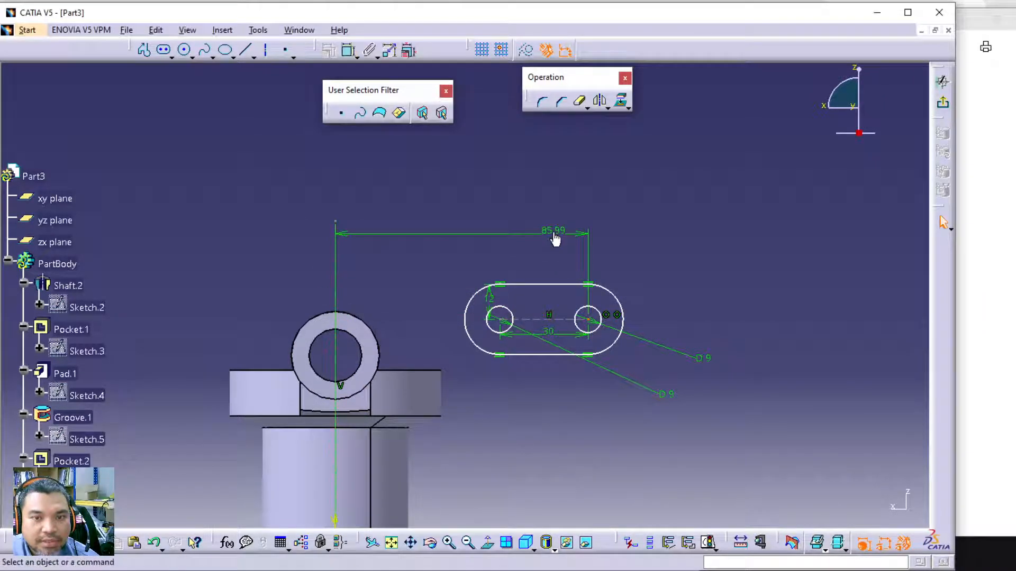
pyautogui.doubleClick(537, 230)
pyautogui.write('105')
pyautogui.press('Return')
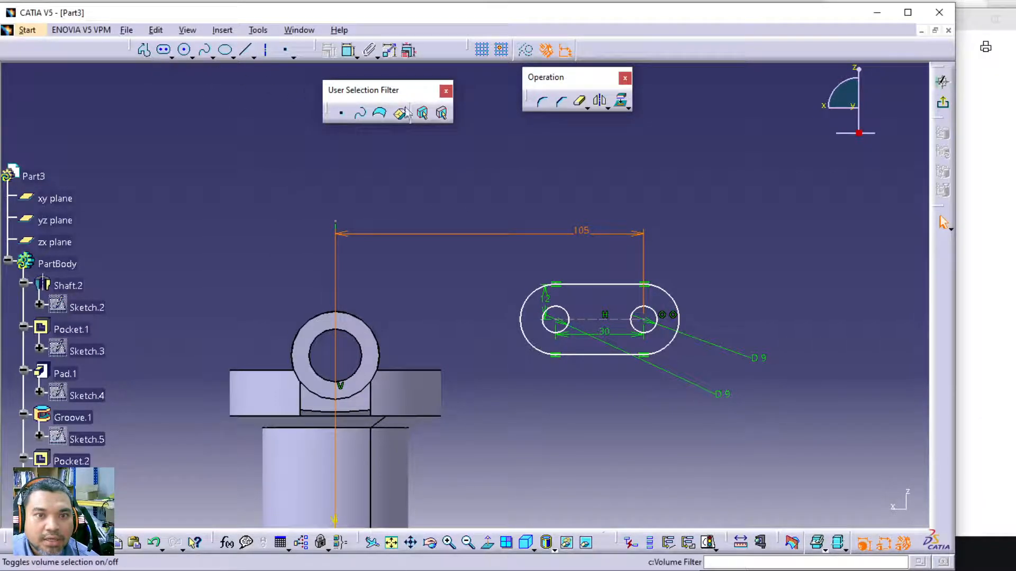
# Constrain the height of the lug's centreline above the flange's upper edge to 26 mm.
pyautogui.click(348, 50)
pyautogui.click(582, 319)
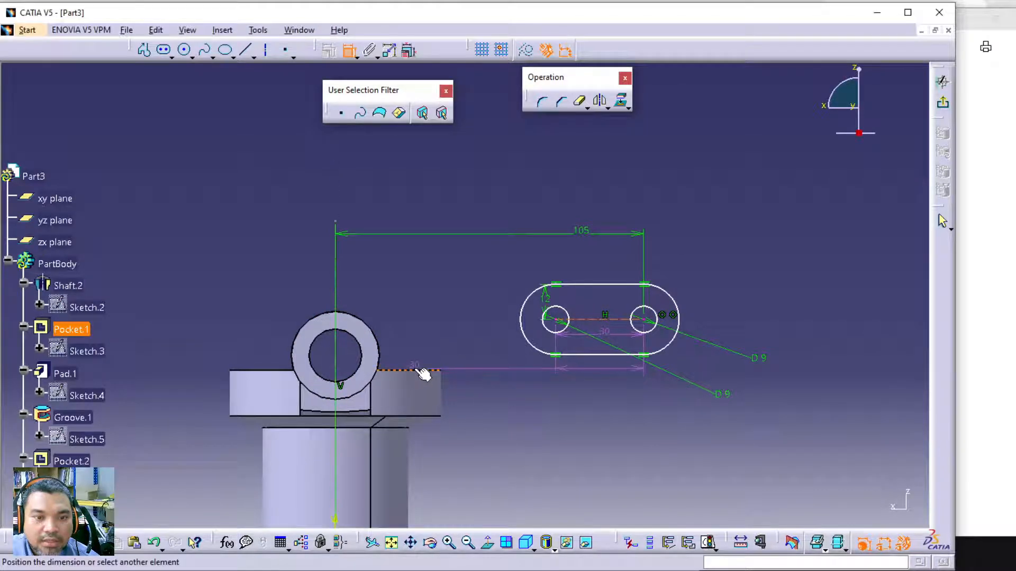
pyautogui.click(423, 374)
pyautogui.click(461, 347)
pyautogui.doubleClick(455, 346)
pyautogui.write('26')
pyautogui.press('Return')
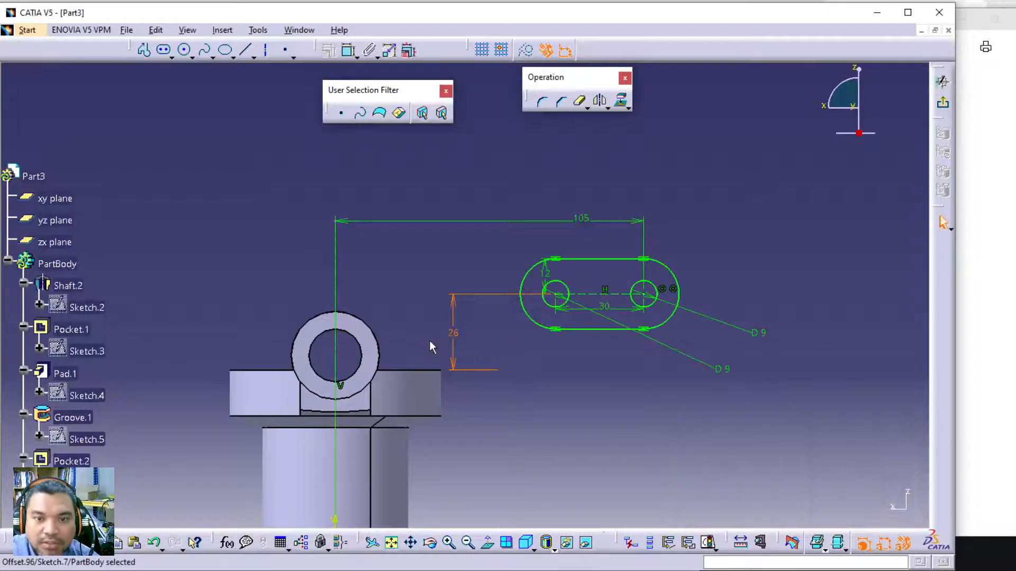
# Examine the arm's dimensions in the drawing's front view and its shape in the views above and below.
pyautogui.click(985, 407)
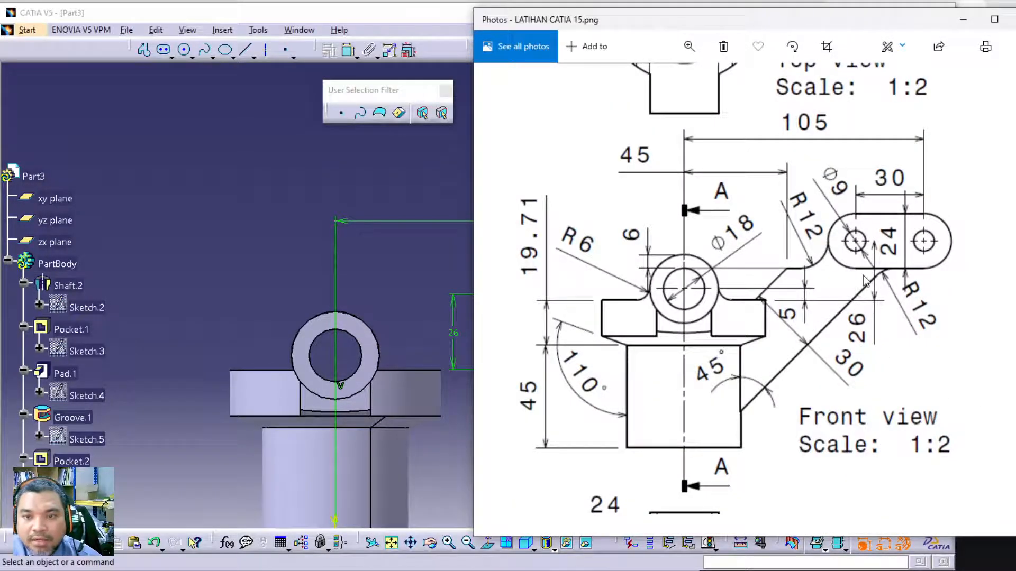
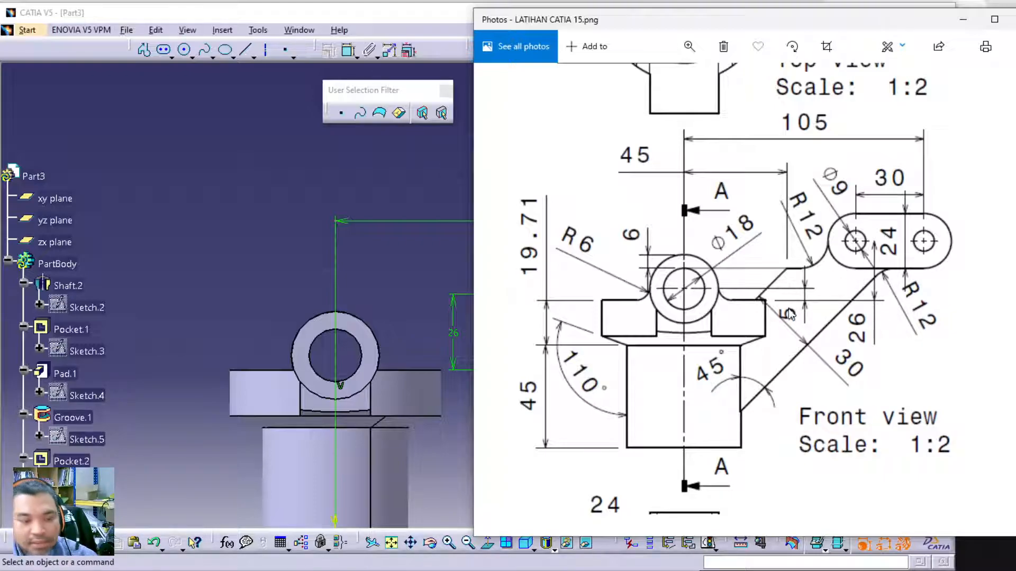
pyautogui.keyDown('ctrl'); pyautogui.scroll(-5, 809, 285); pyautogui.keyUp('ctrl')
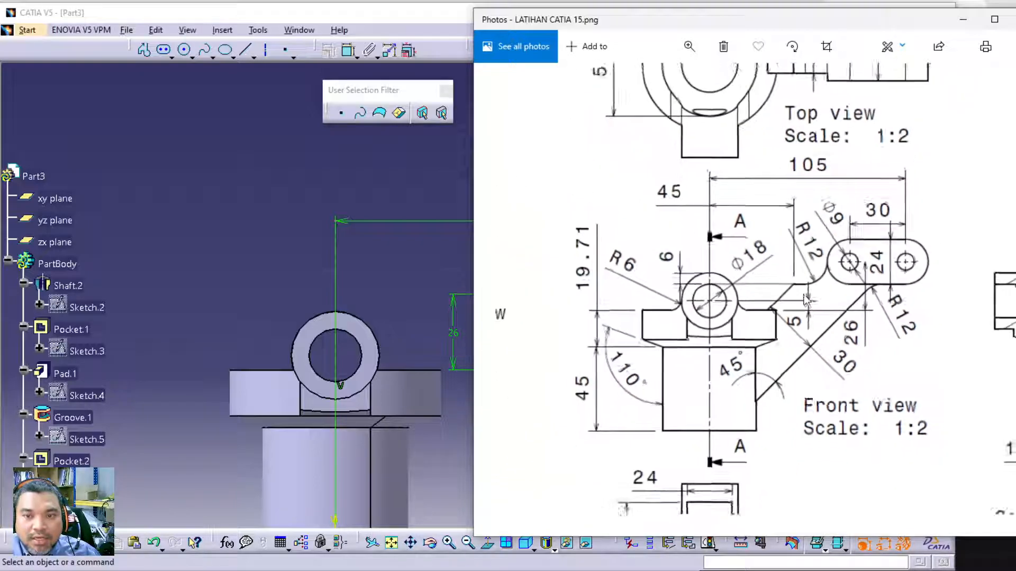
pyautogui.moveTo(789, 290); pyautogui.dragTo(785, 260)
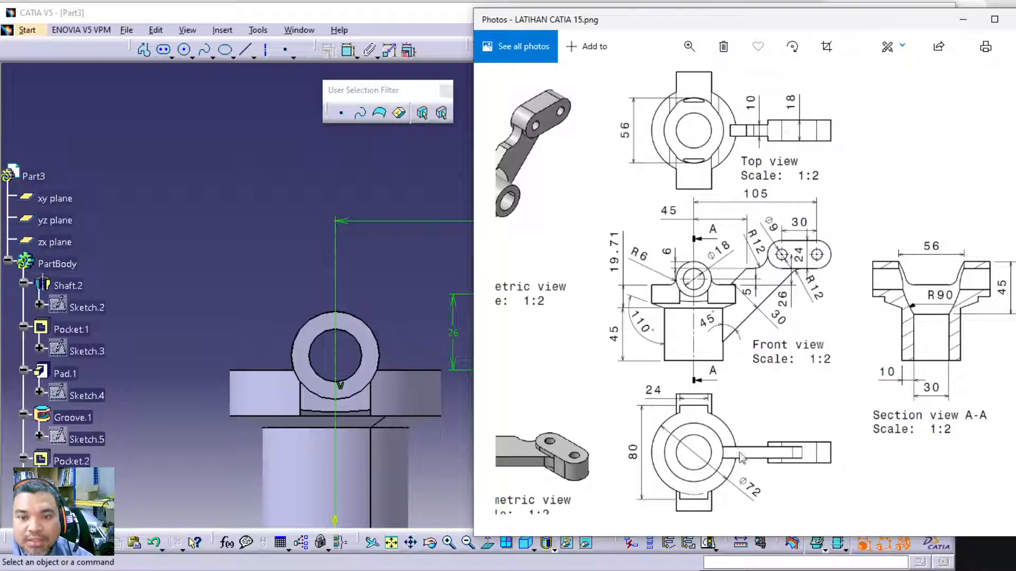
# Sketch a slanted line about 24 mm long from beside the two-hole slot down to the flange's upper edge.
pyautogui.moveTo(764, 357)
pyautogui.mouseDown()
pyautogui.moveTo(739, 372)
pyautogui.moveTo(754, 353)
pyautogui.mouseUp()
pyautogui.moveTo(756, 359); pyautogui.dragTo(773, 310)
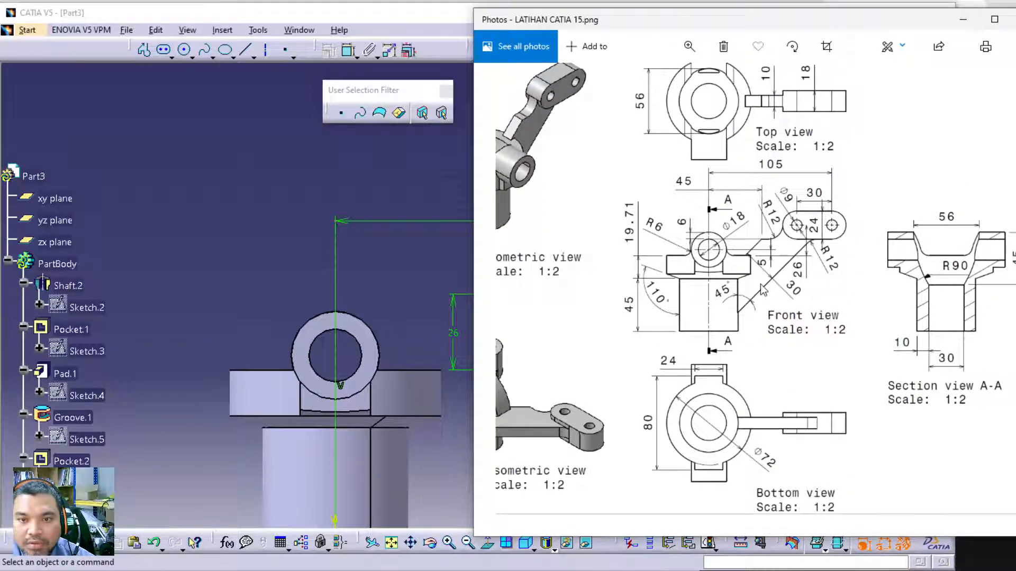
pyautogui.scroll(5, 782, 313)
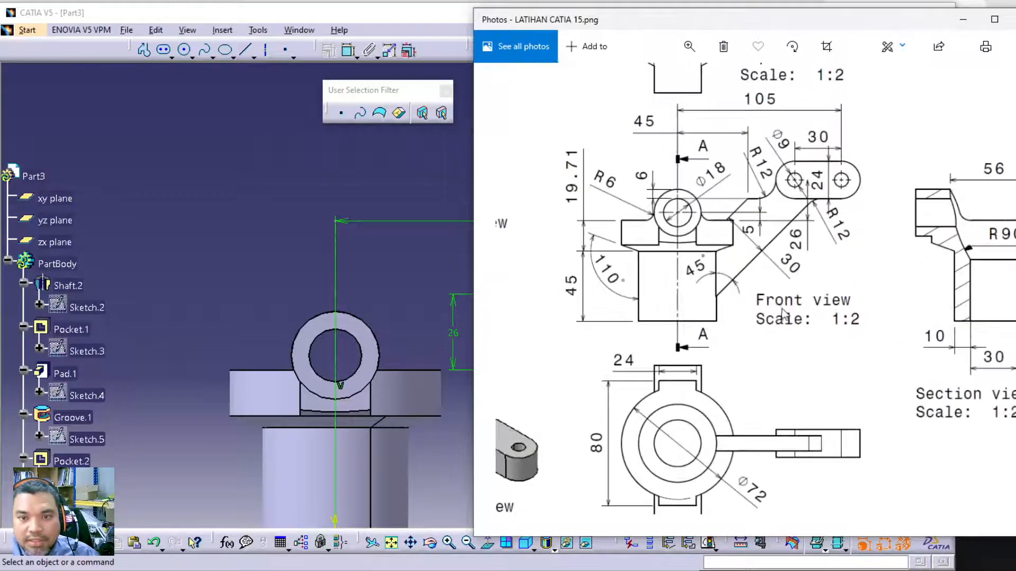
pyautogui.moveTo(768, 339); pyautogui.dragTo(789, 420)
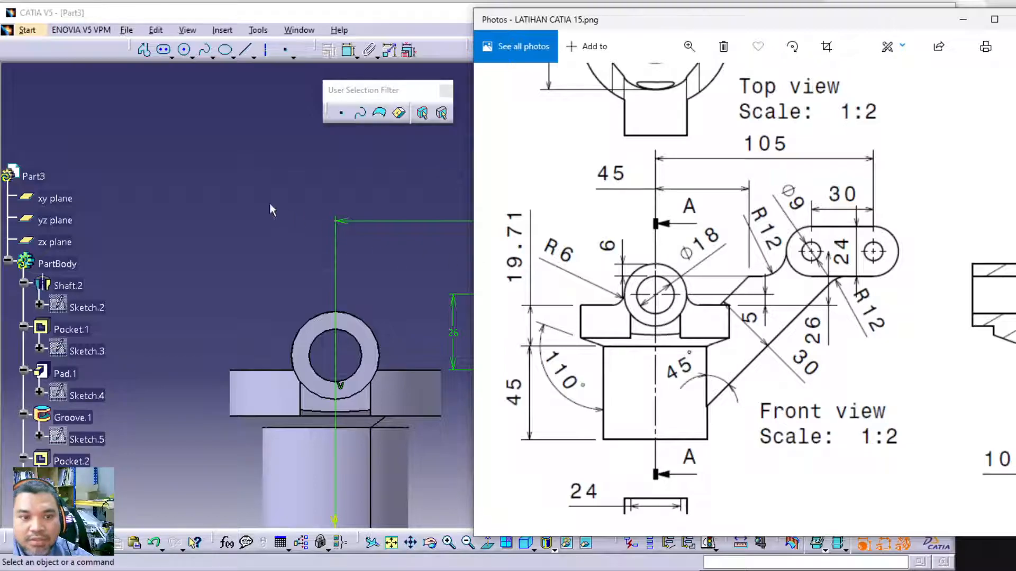
pyautogui.click(231, 188)
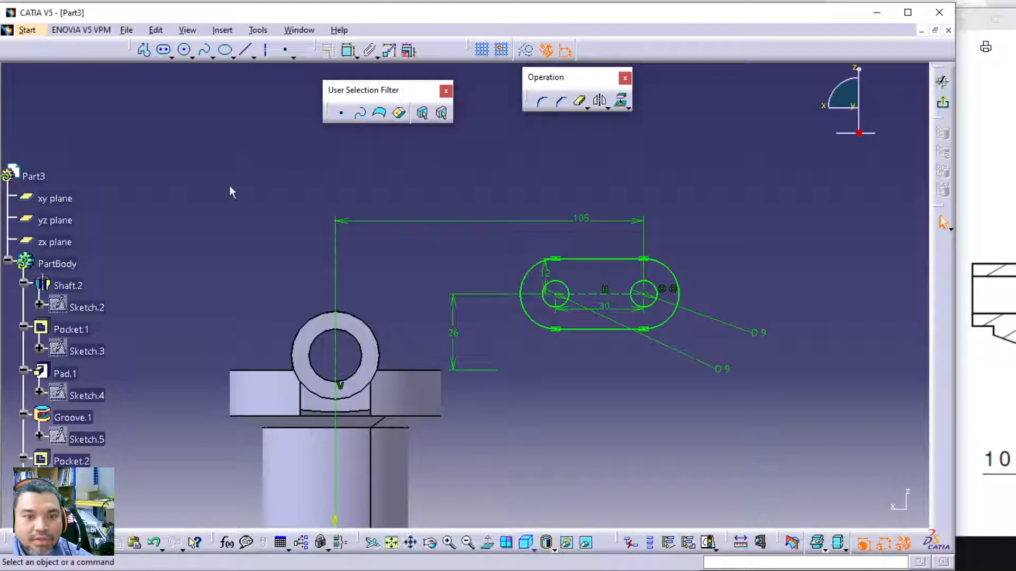
pyautogui.click(246, 53)
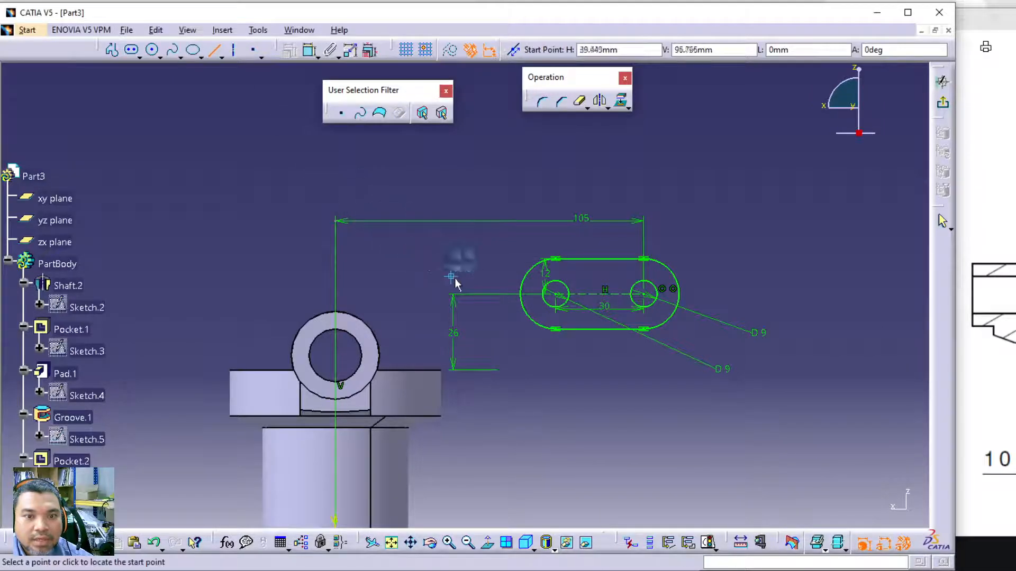
pyautogui.click(480, 329)
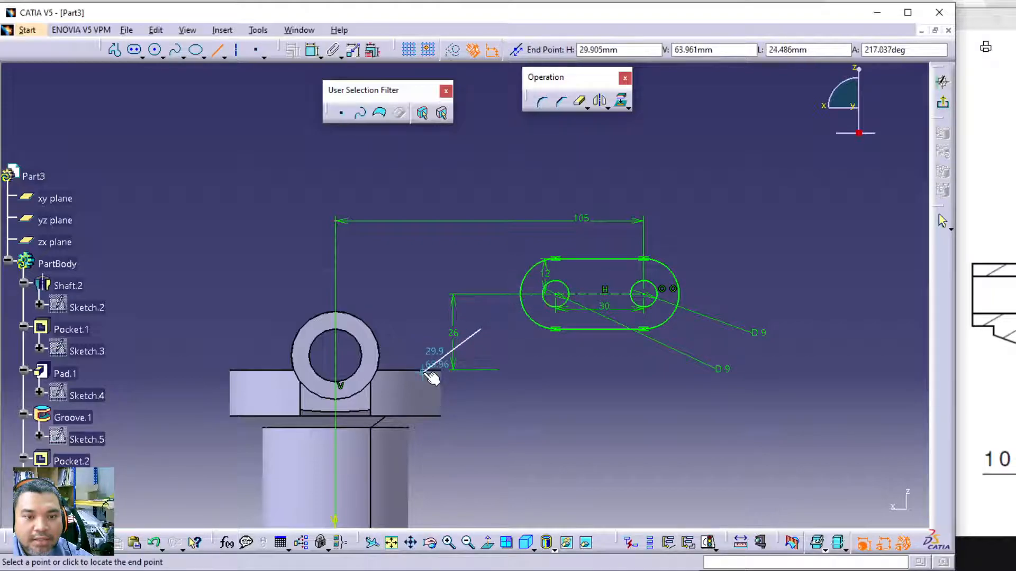
pyautogui.click(425, 373)
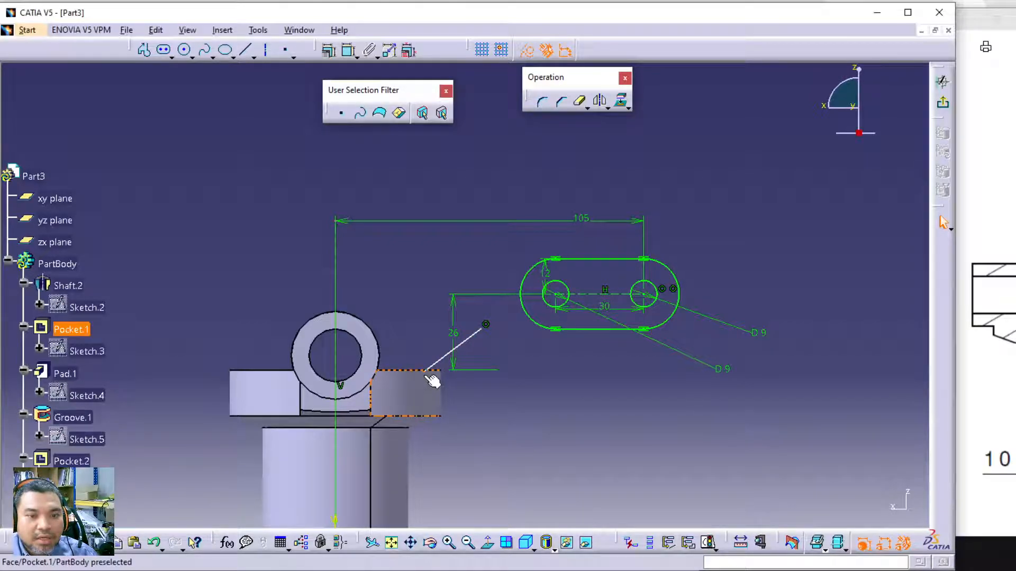
# Project the flange face beside the ring into the sketch and convert the projected outline to construction elements.
pyautogui.keyDown('ctrl'); pyautogui.click(411, 370); pyautogui.keyUp('ctrl')
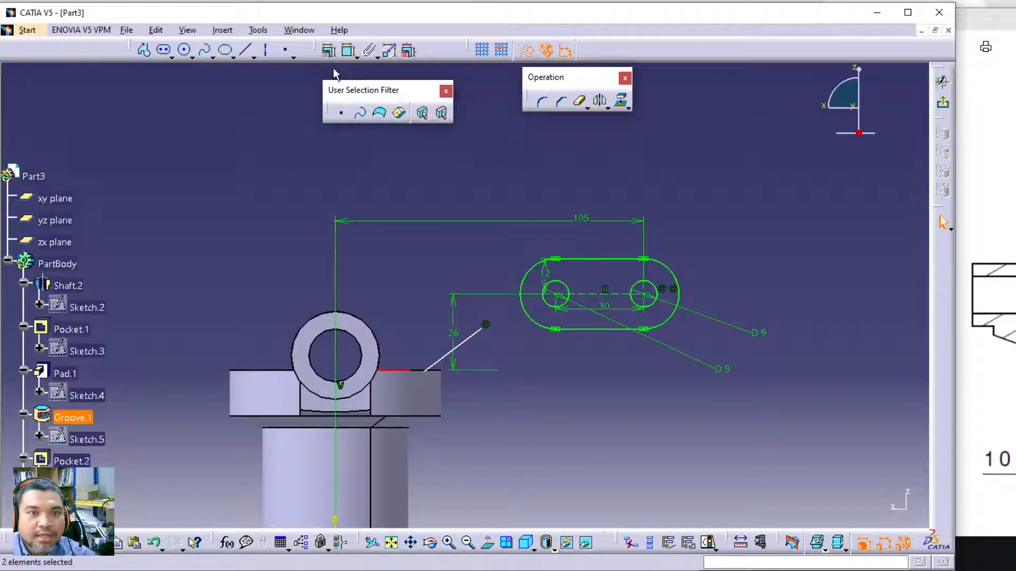
pyautogui.click(413, 285)
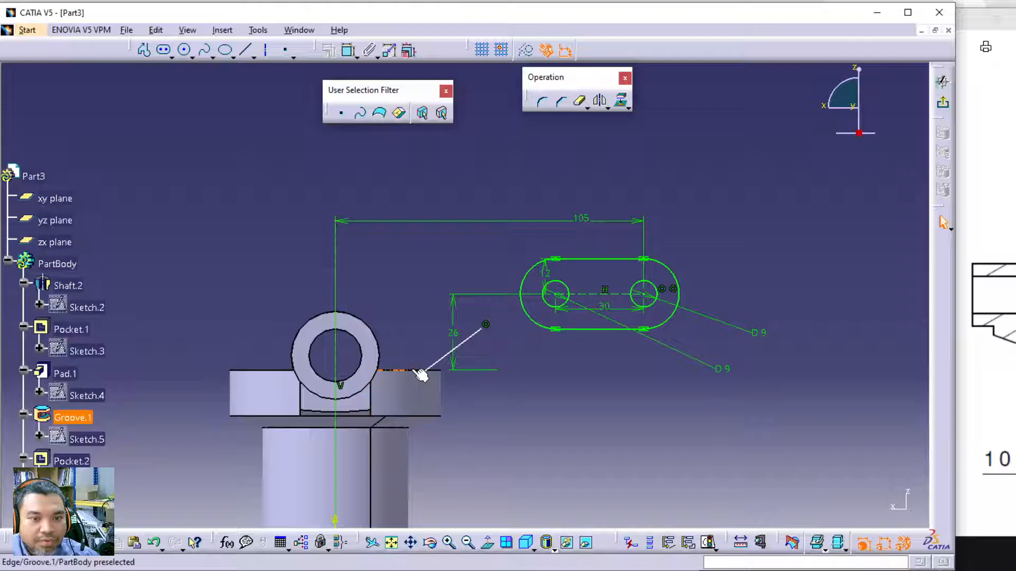
pyautogui.click(431, 381)
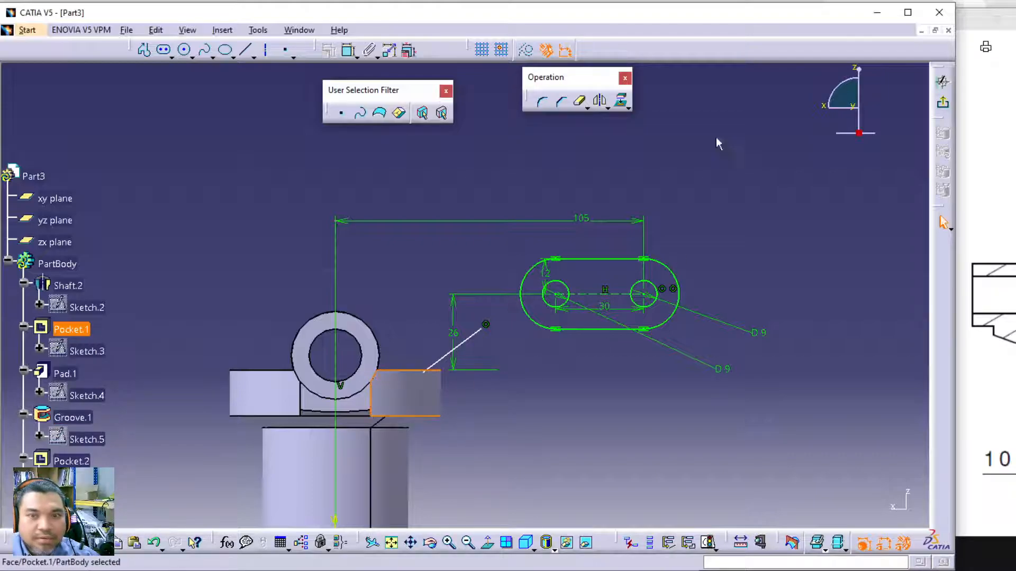
pyautogui.click(620, 100)
pyautogui.click(554, 389)
pyautogui.moveTo(500, 443); pyautogui.dragTo(275, 353)
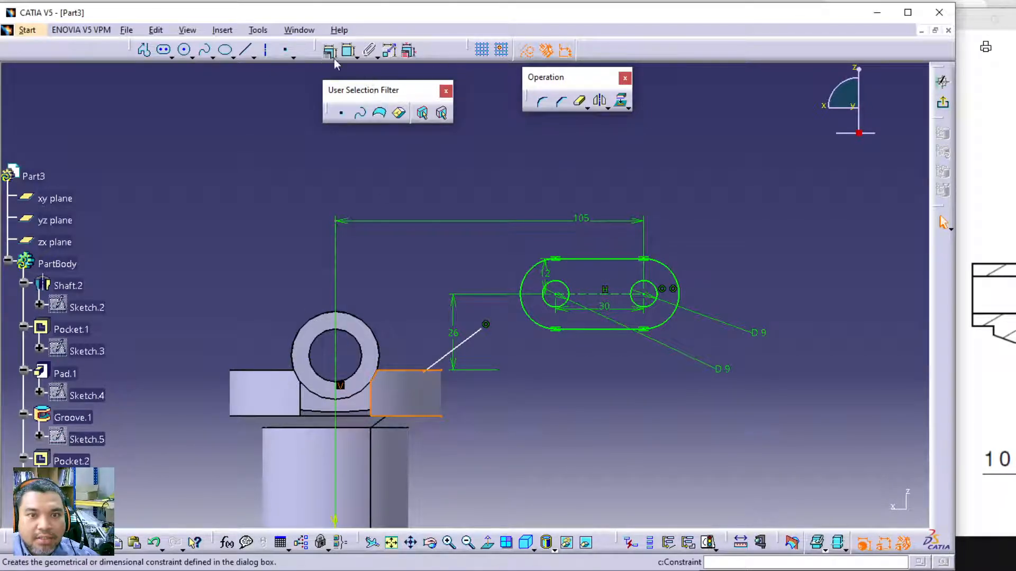
pyautogui.click(526, 50)
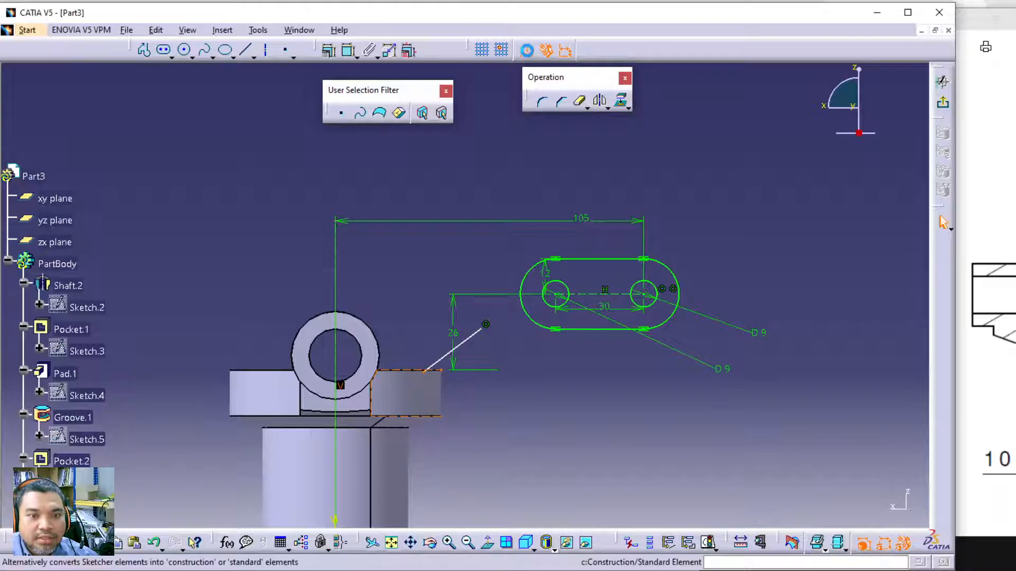
pyautogui.click(421, 374)
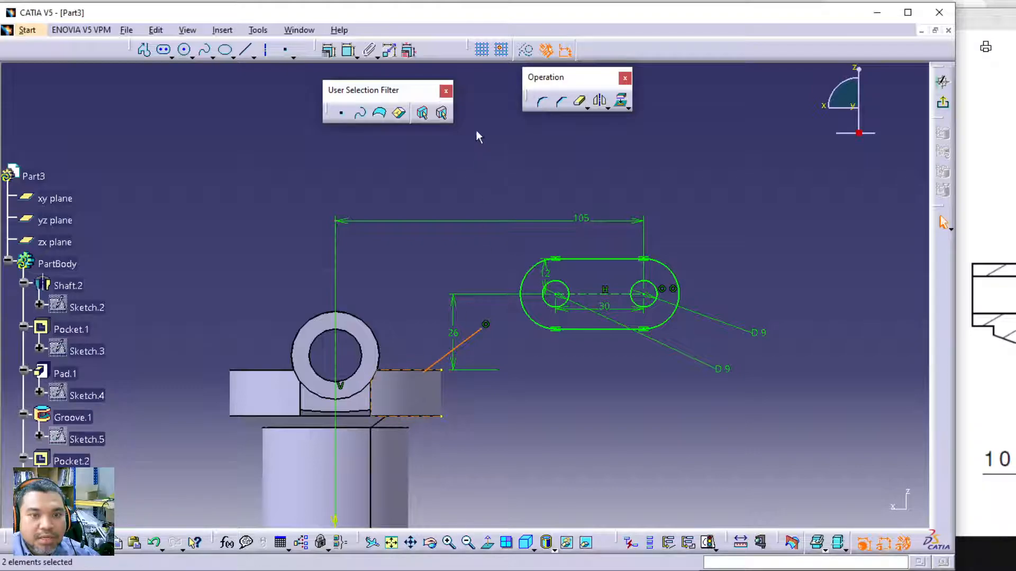
pyautogui.click(328, 50)
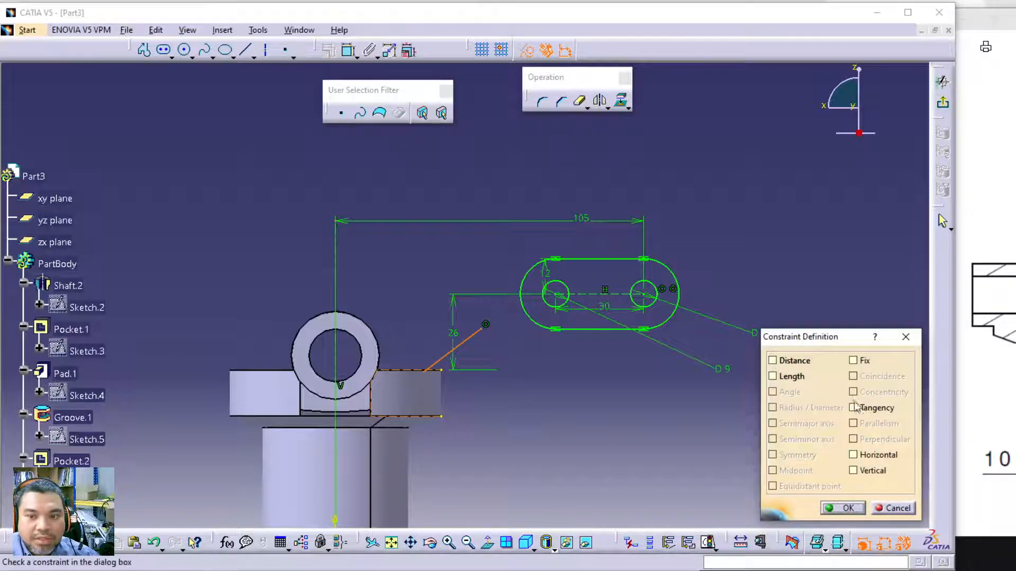
pyautogui.click(852, 455)
pyautogui.press('Return')
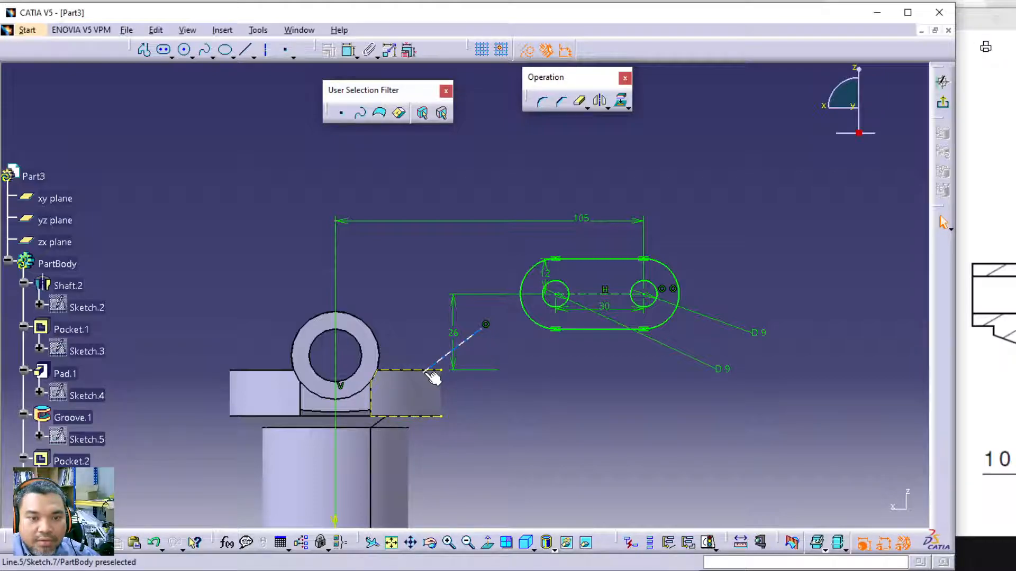
# Move the slanted line's lower endpoint and make it coincident with the projected upper edge of the flange.
pyautogui.moveTo(422, 374)
pyautogui.mouseDown()
pyautogui.moveTo(408, 335)
pyautogui.moveTo(424, 374)
pyautogui.moveTo(440, 338)
pyautogui.mouseUp()
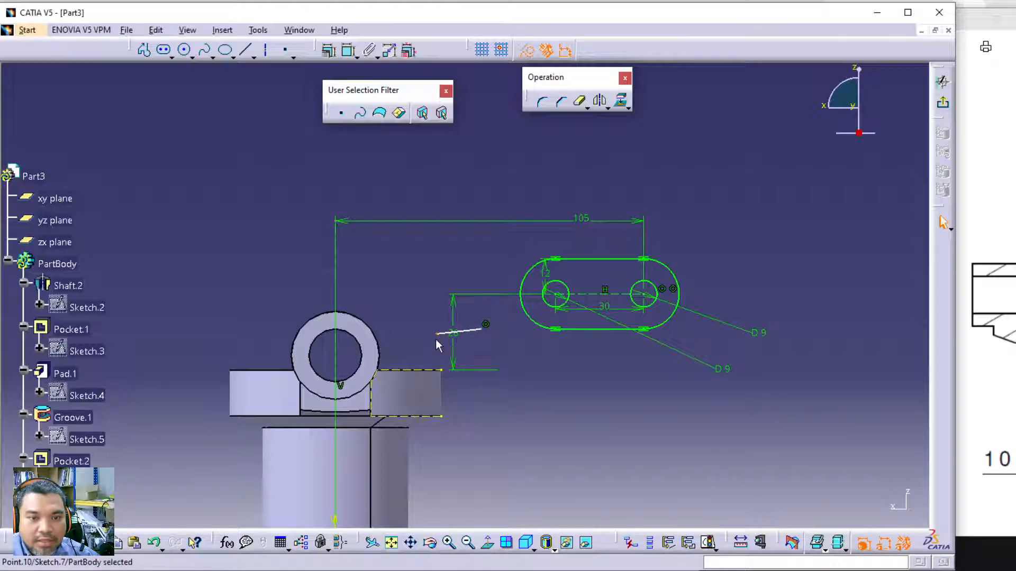
pyautogui.keyDown('ctrl'); pyautogui.click(432, 372); pyautogui.keyUp('ctrl')
pyautogui.click(328, 50)
pyautogui.click(866, 377)
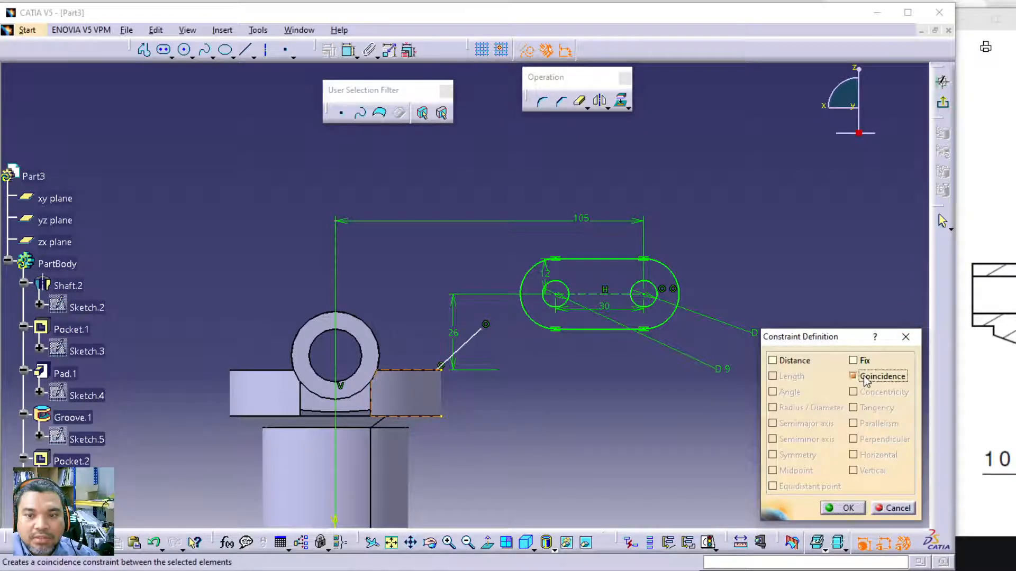
pyautogui.click(843, 508)
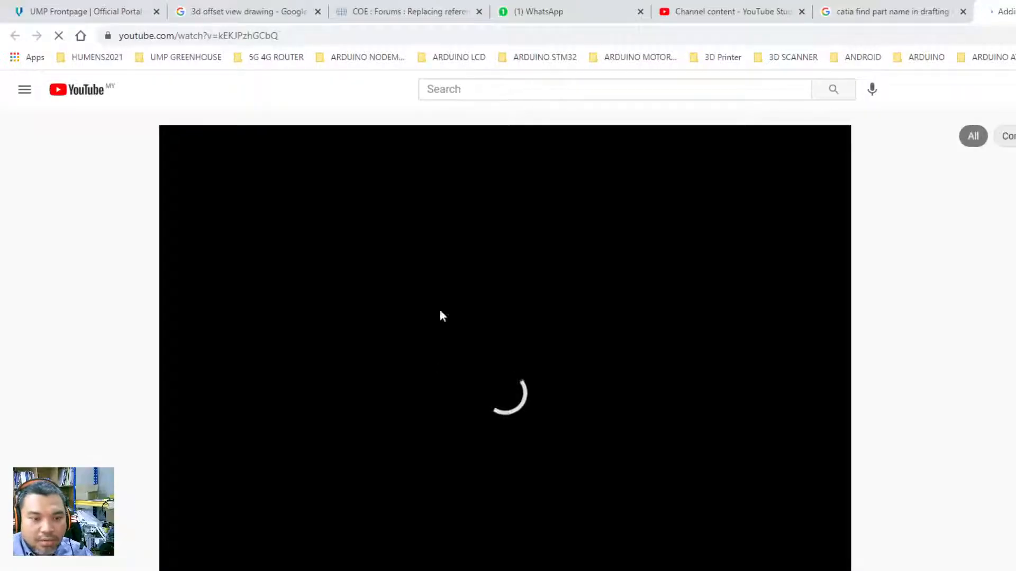
pyautogui.hotkey('alt', 'Tab')
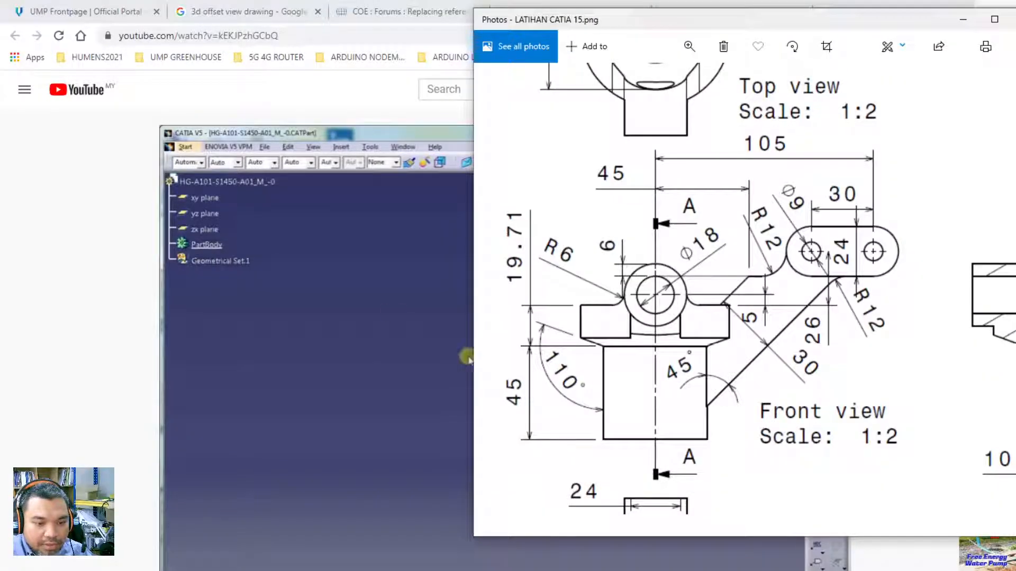
pyautogui.click(346, 540)
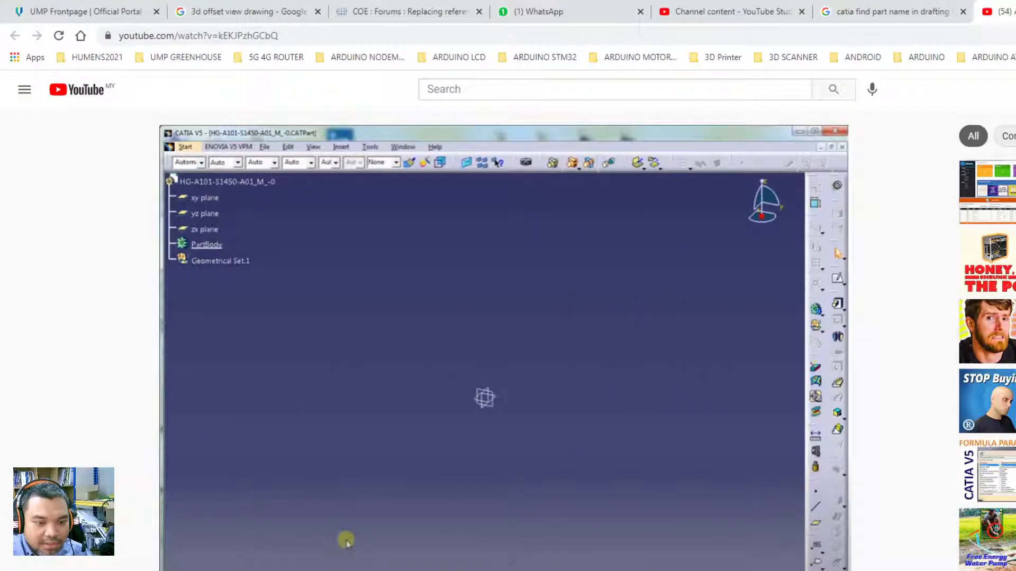
pyautogui.hotkey('alt', 'Tab')
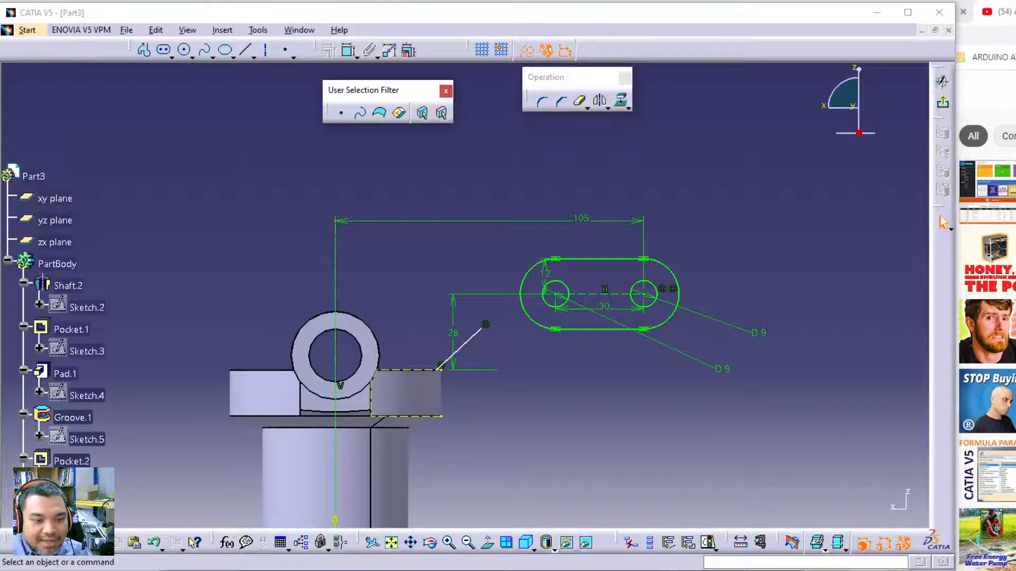
pyautogui.hotkey('alt', 'Tab')
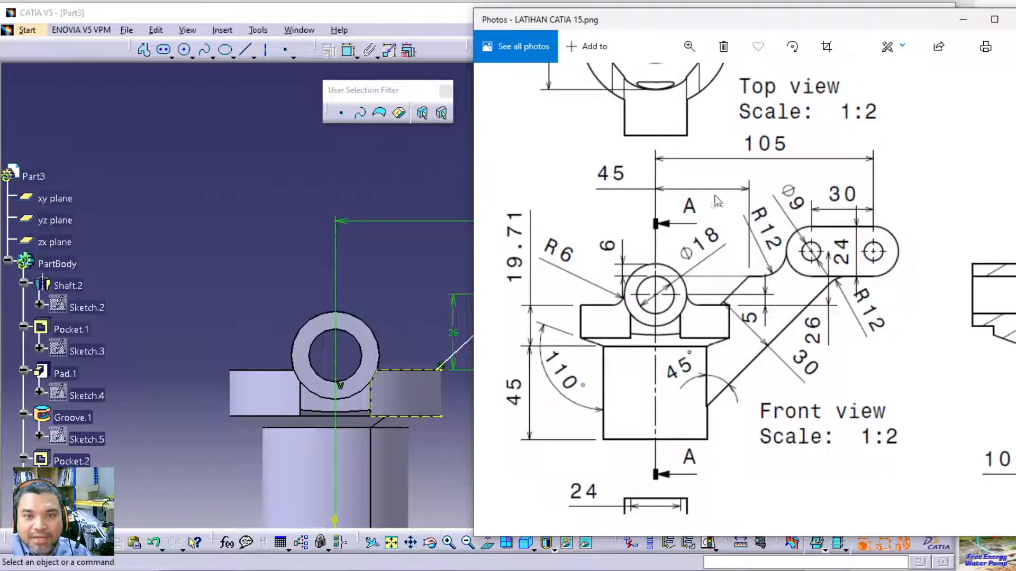
pyautogui.click(276, 186)
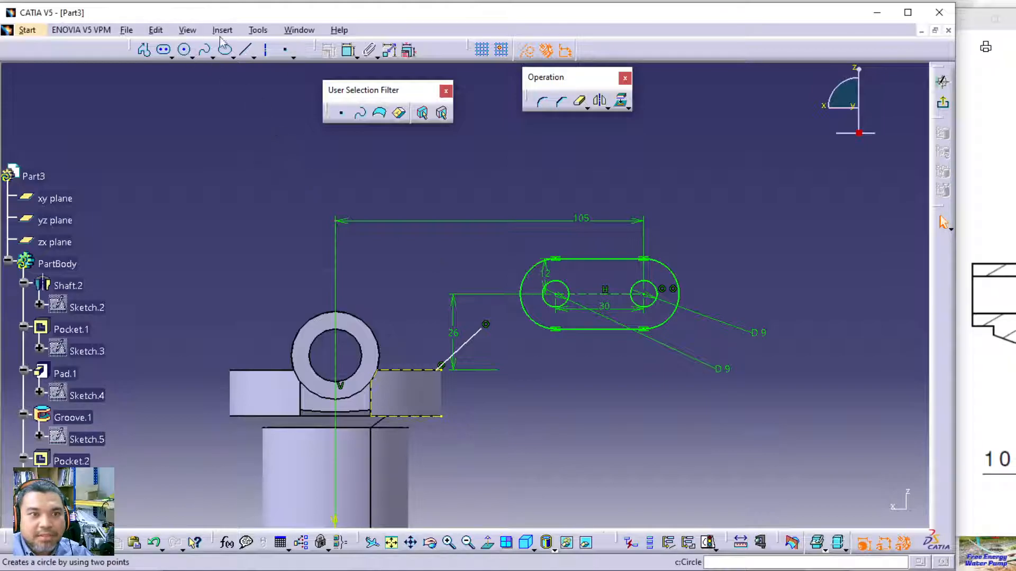
# Dimension the slanted line's upper endpoint from the vertical axis and set the distance to 45 mm.
pyautogui.click(348, 50)
pyautogui.click(484, 331)
pyautogui.click(335, 302)
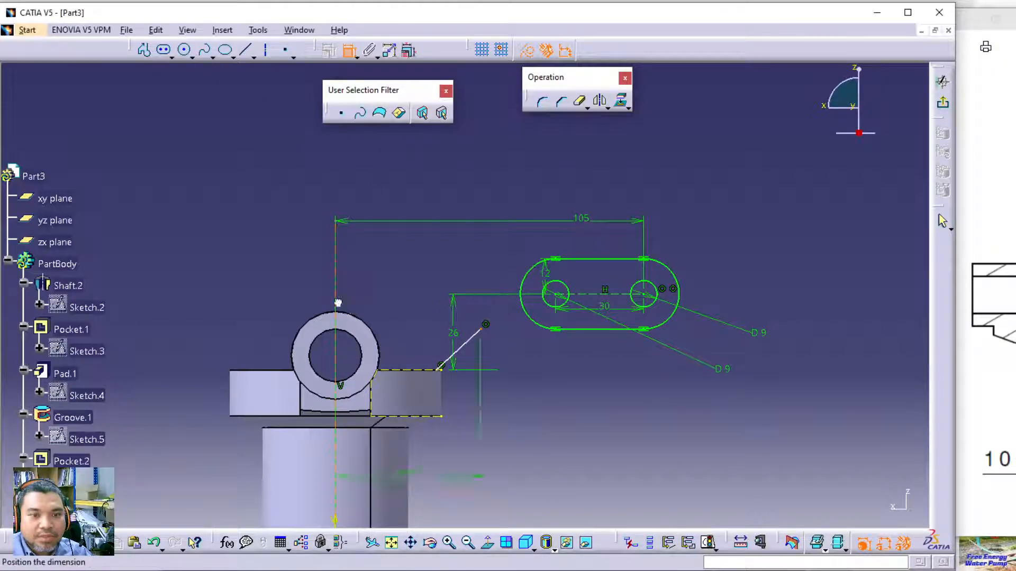
pyautogui.click(397, 255)
pyautogui.doubleClick(401, 261)
pyautogui.write('45')
pyautogui.press('Return')
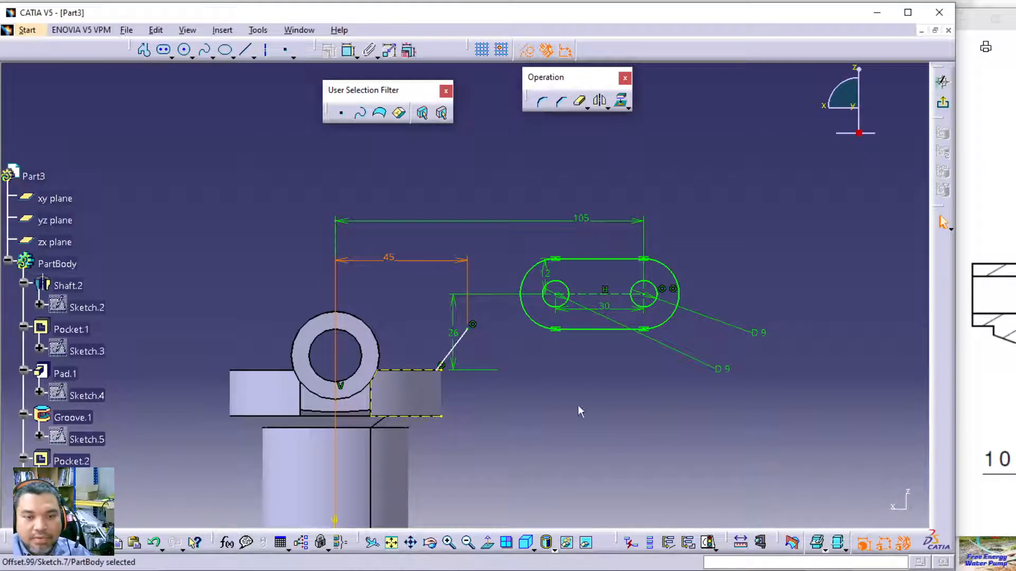
pyautogui.click(580, 468)
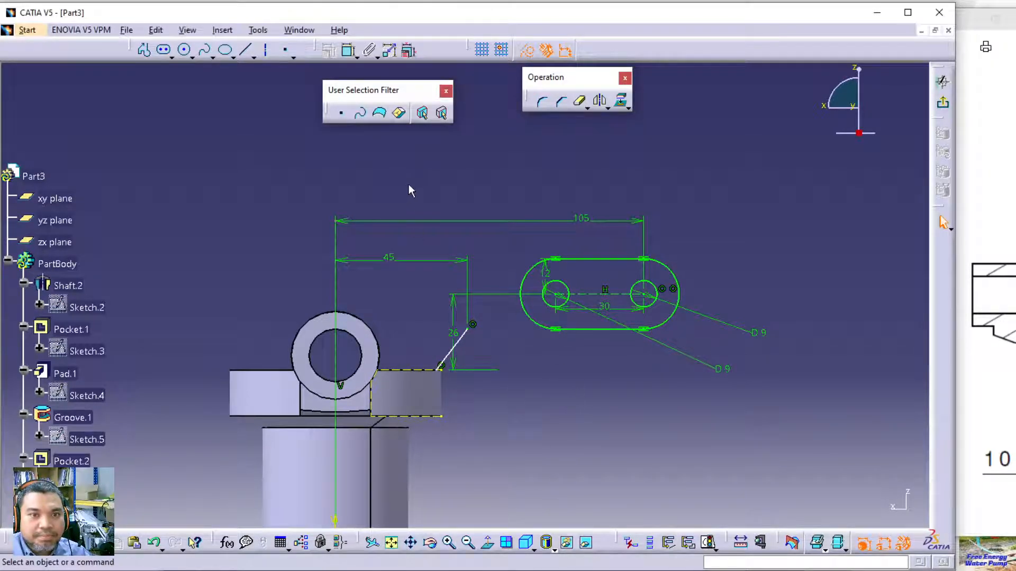
# Draw a horizontal line about 30 mm long from the slanted line's upper endpoint to the near end of the slot's lower edge.
pyautogui.click(989, 393)
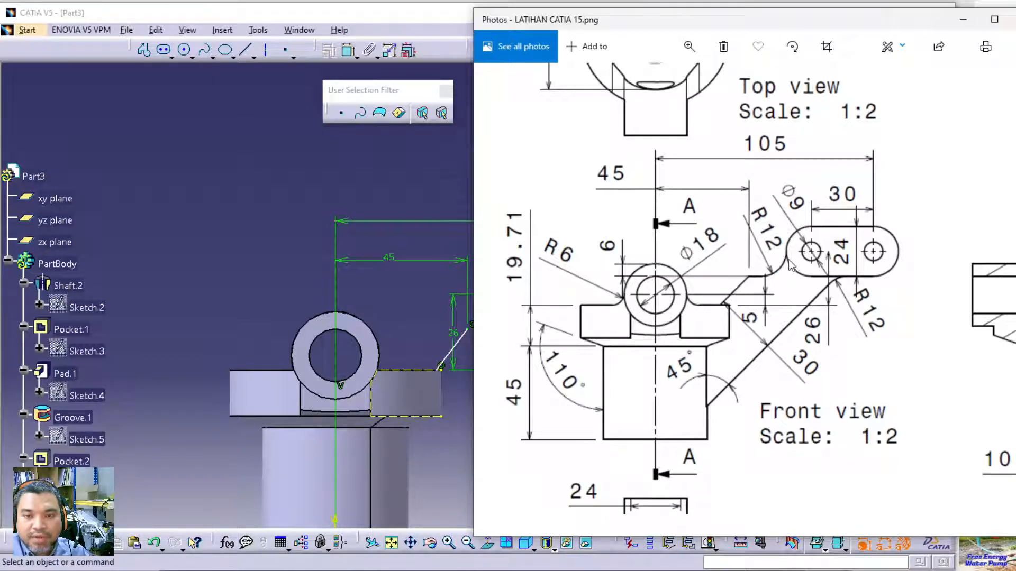
pyautogui.click(357, 233)
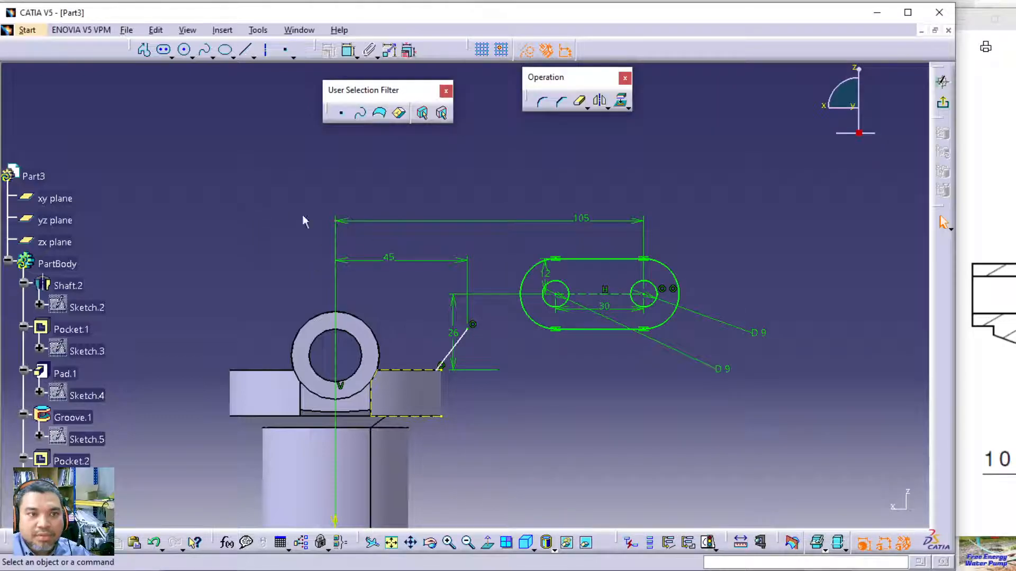
pyautogui.click(245, 50)
pyautogui.click(468, 329)
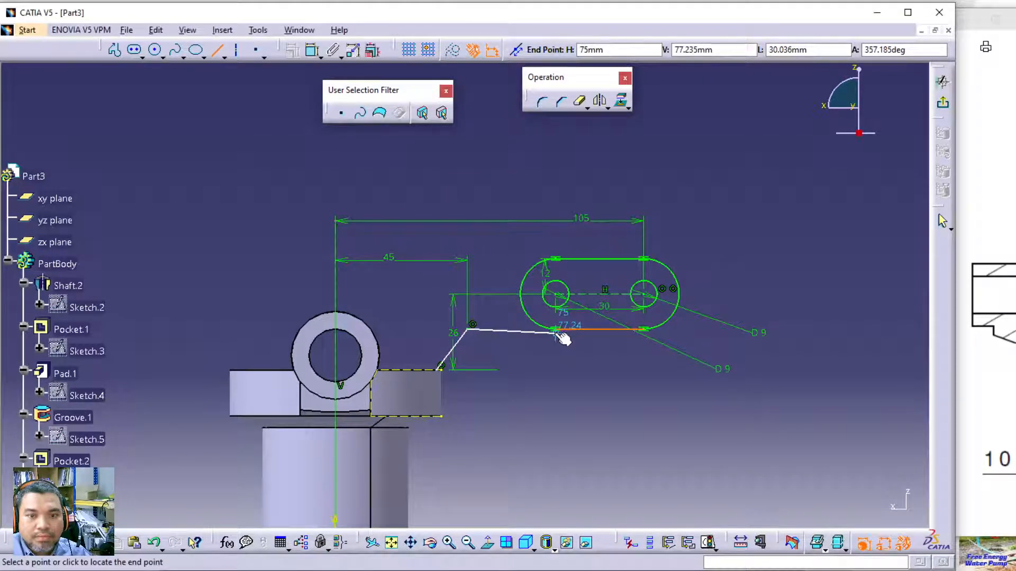
pyautogui.click(557, 330)
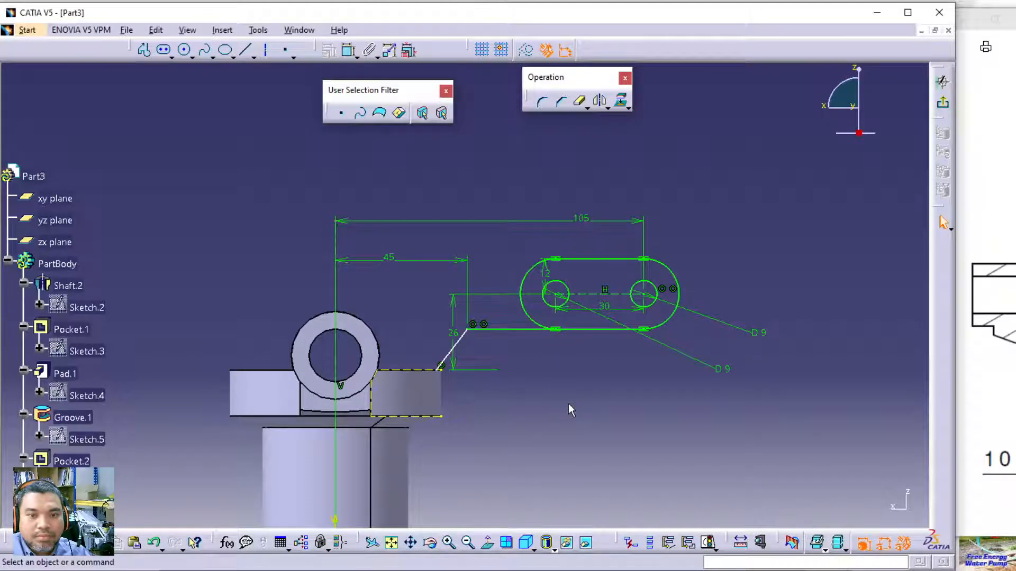
# Add a corner between the slot's near arc and the horizontal line, and set its radius to 12 mm.
pyautogui.click(542, 102)
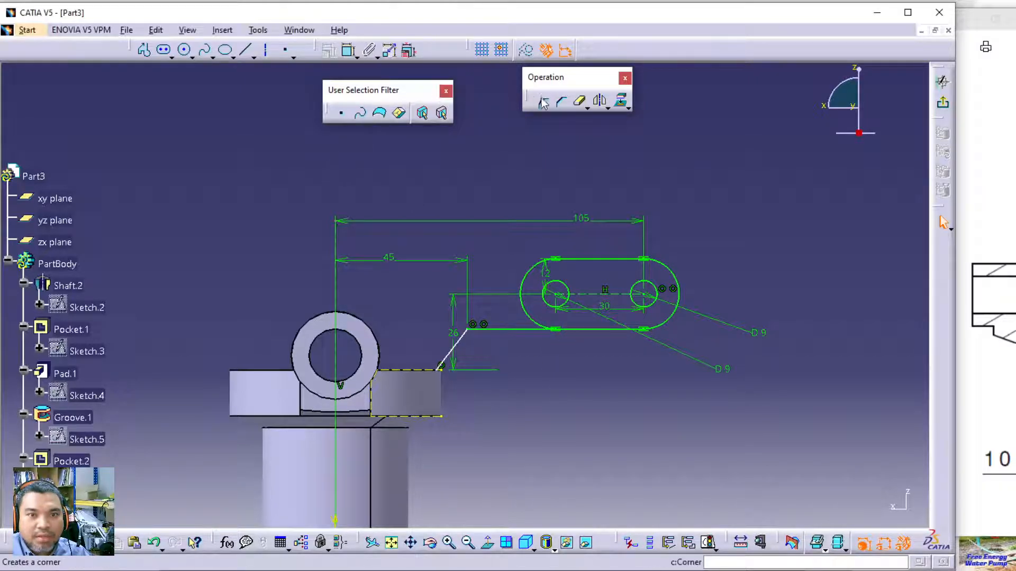
pyautogui.click(520, 317)
pyautogui.click(506, 329)
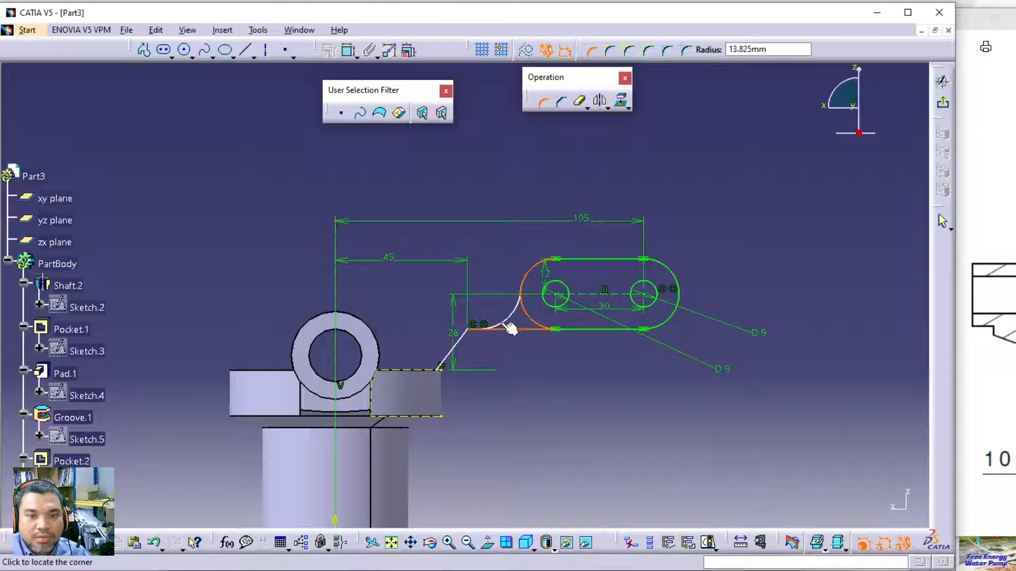
pyautogui.click(509, 330)
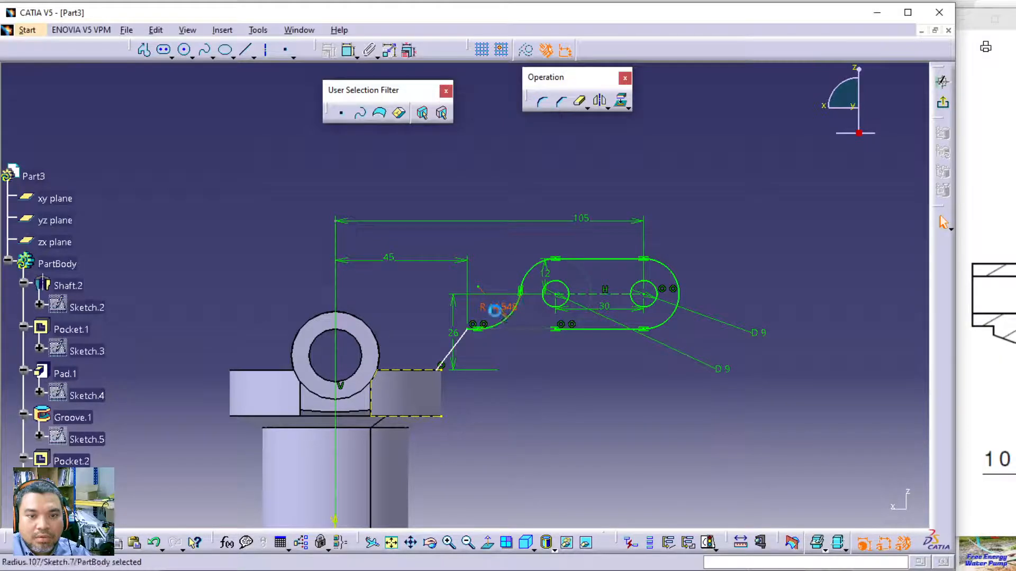
pyautogui.doubleClick(497, 312)
pyautogui.write('12')
pyautogui.press('Return')
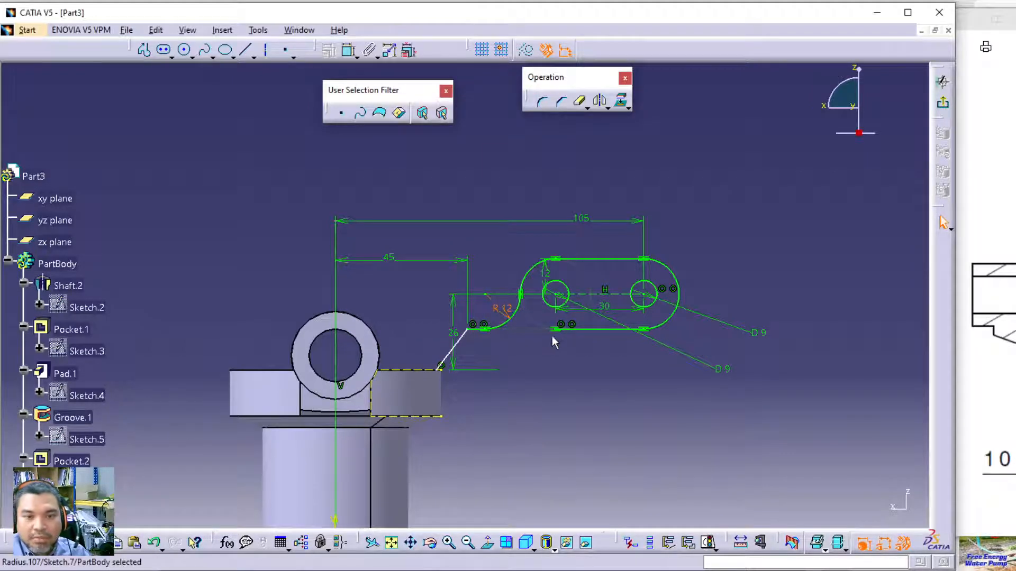
pyautogui.click(1002, 411)
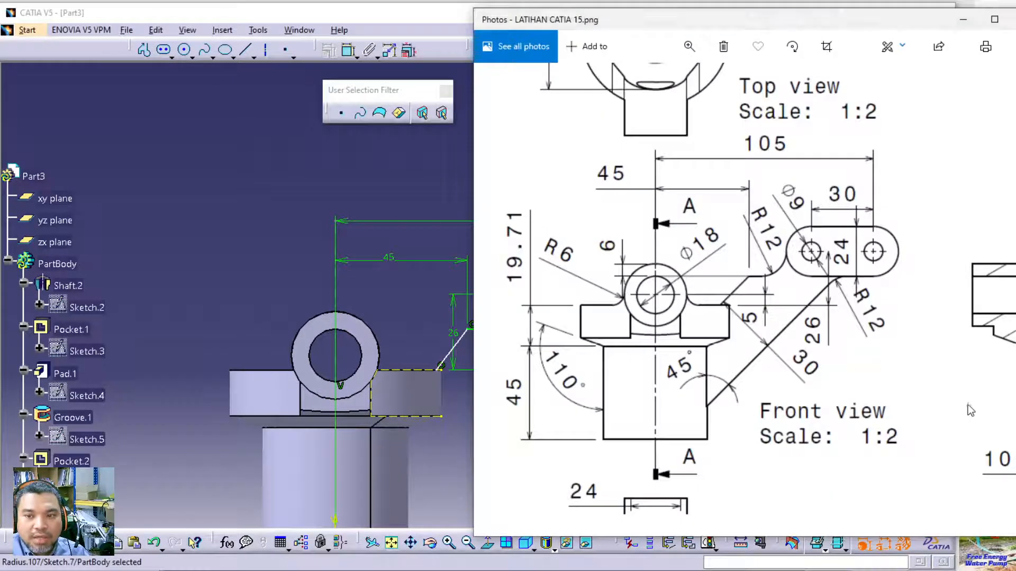
# Undo the 12 mm corner between the slot's near arc and the horizontal line.
pyautogui.click(265, 261)
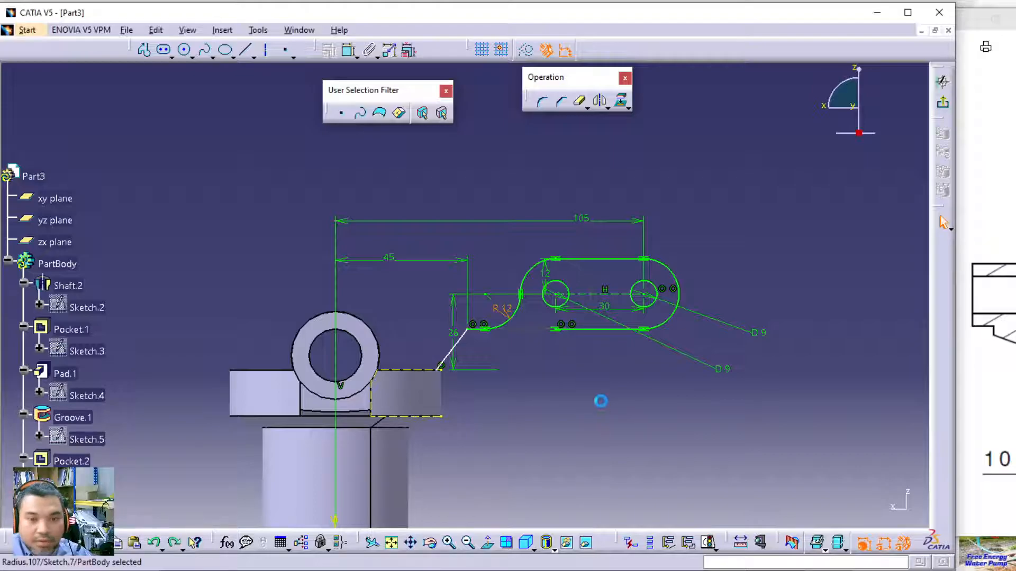
pyautogui.hotkey('ctrl', 'z')
pyautogui.hotkey('ctrl', 'z')
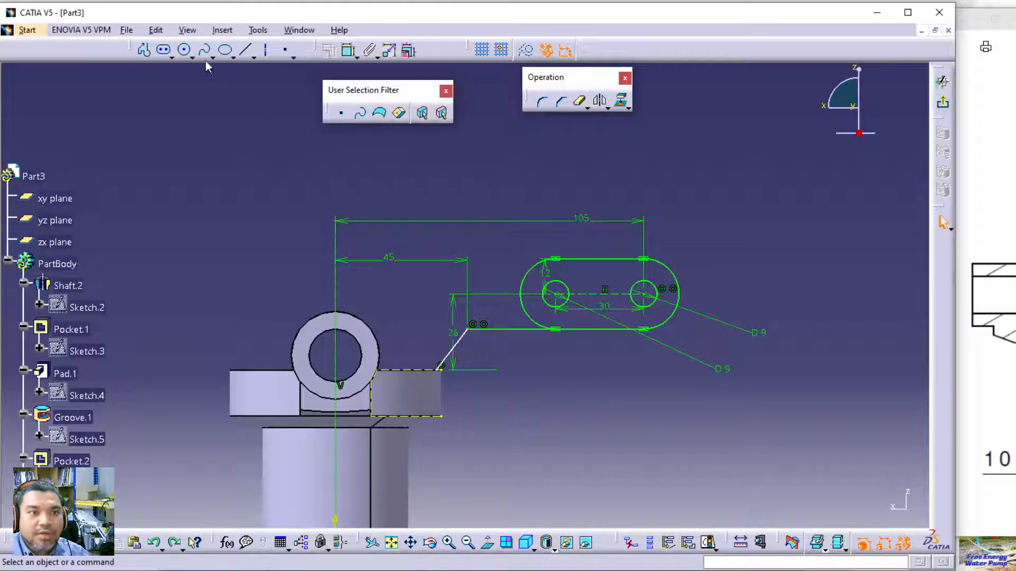
pyautogui.click(192, 55)
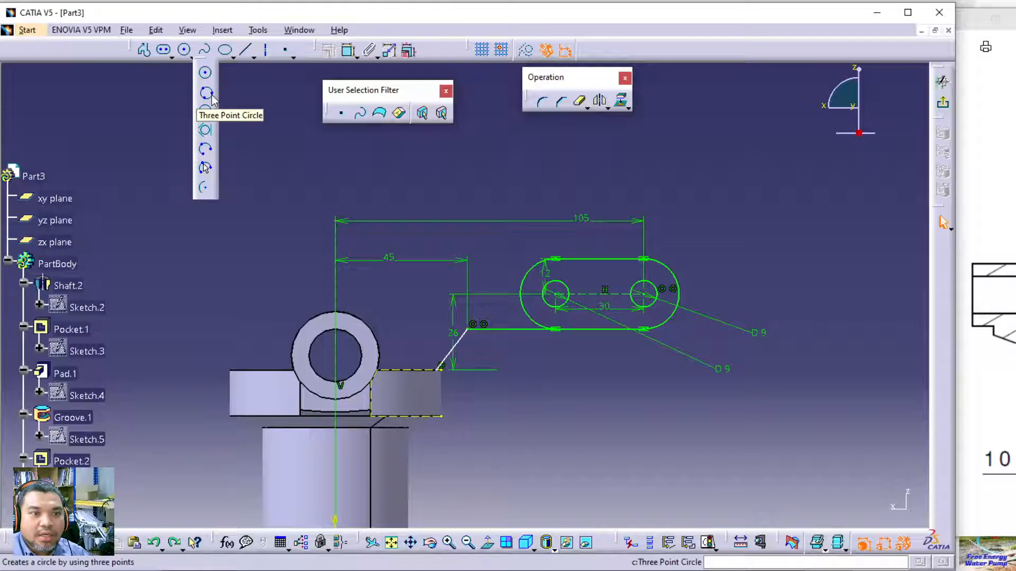
pyautogui.click(205, 132)
pyautogui.click(529, 313)
pyautogui.click(502, 329)
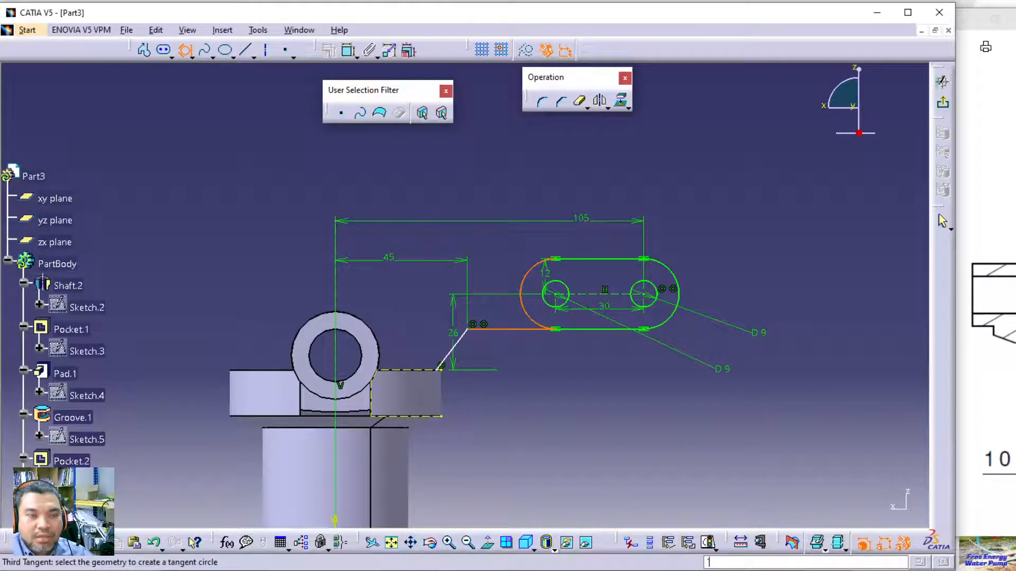
pyautogui.press('Escape')
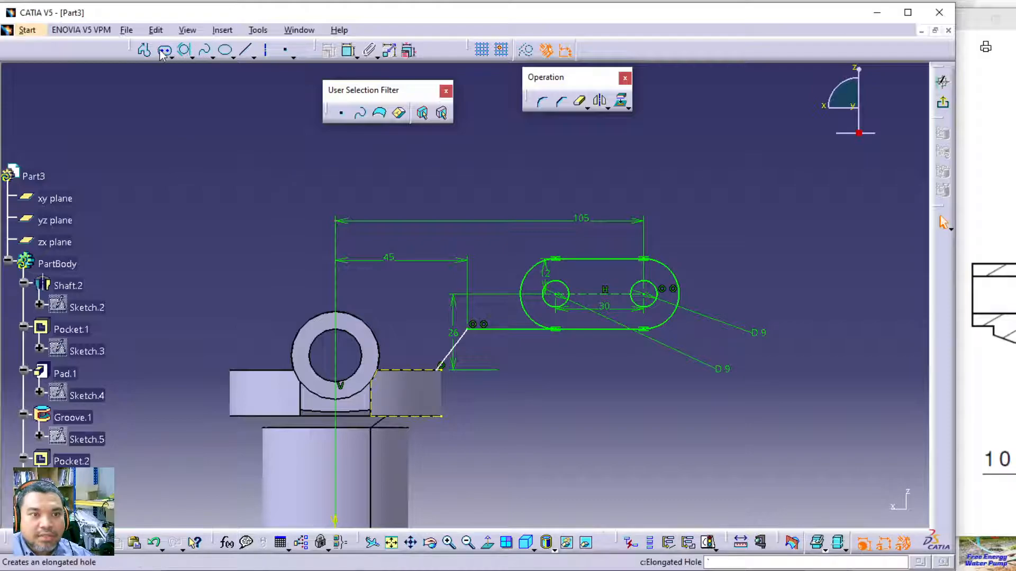
# Draw a circle about 15 mm in diameter in the free area above the horizontal line, clear of the slot.
pyautogui.click(186, 56)
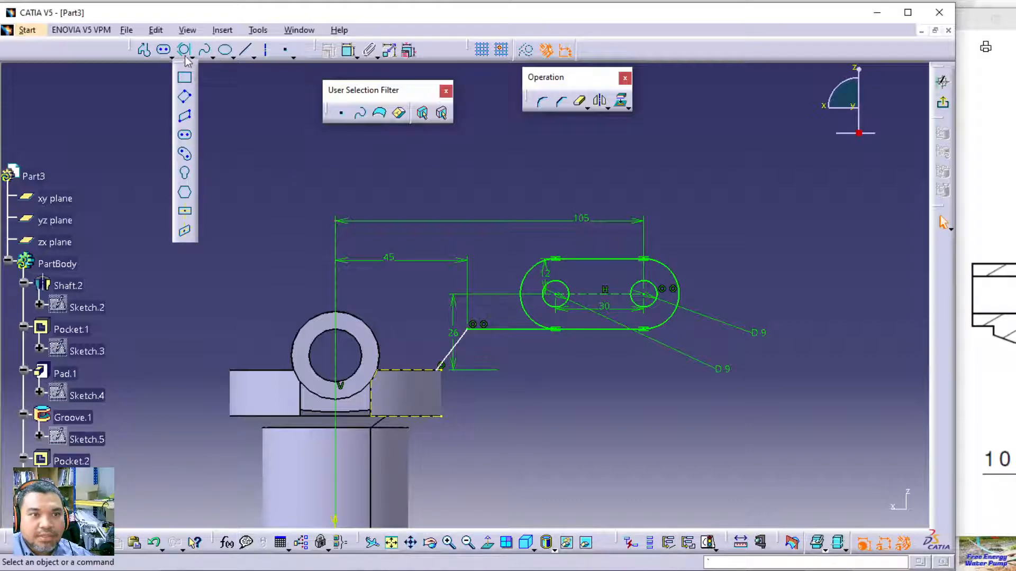
pyautogui.click(210, 55)
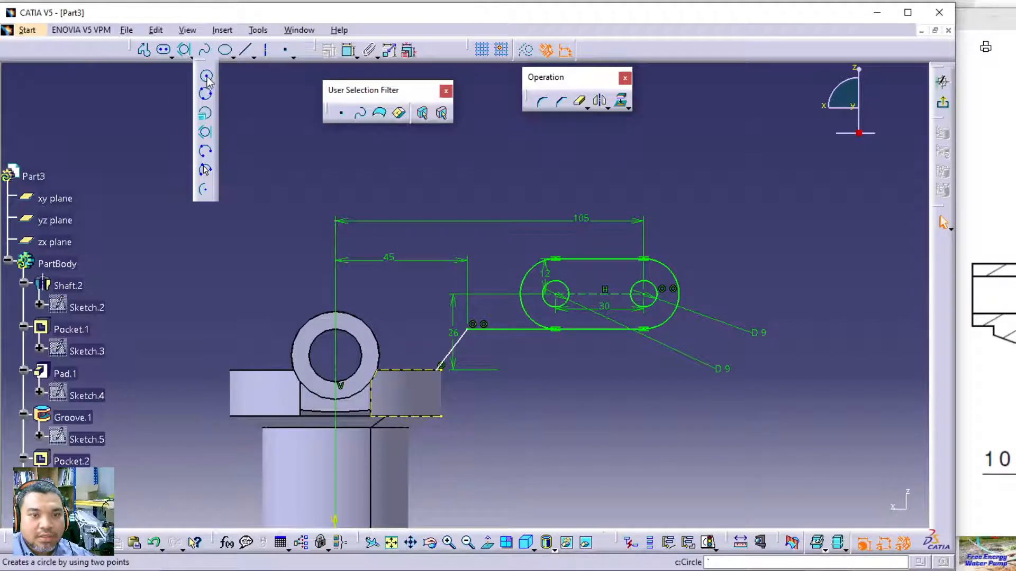
pyautogui.click(207, 78)
pyautogui.click(454, 191)
pyautogui.click(475, 190)
pyautogui.click(582, 183)
# Constrain the new circle tangent to the slot's near arc.
pyautogui.click(475, 189)
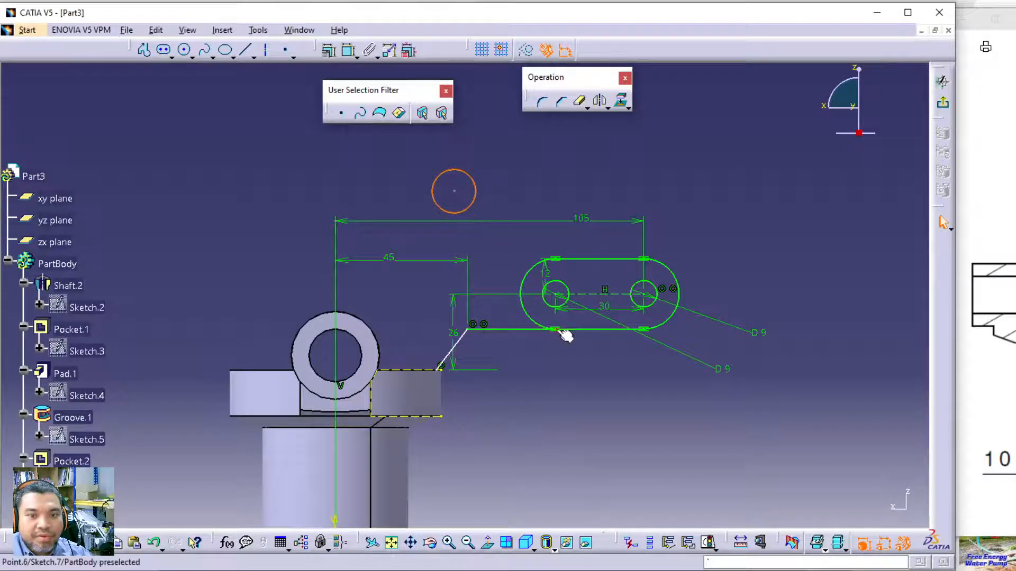
pyautogui.keyDown('ctrl'); pyautogui.click(531, 287); pyautogui.keyUp('ctrl')
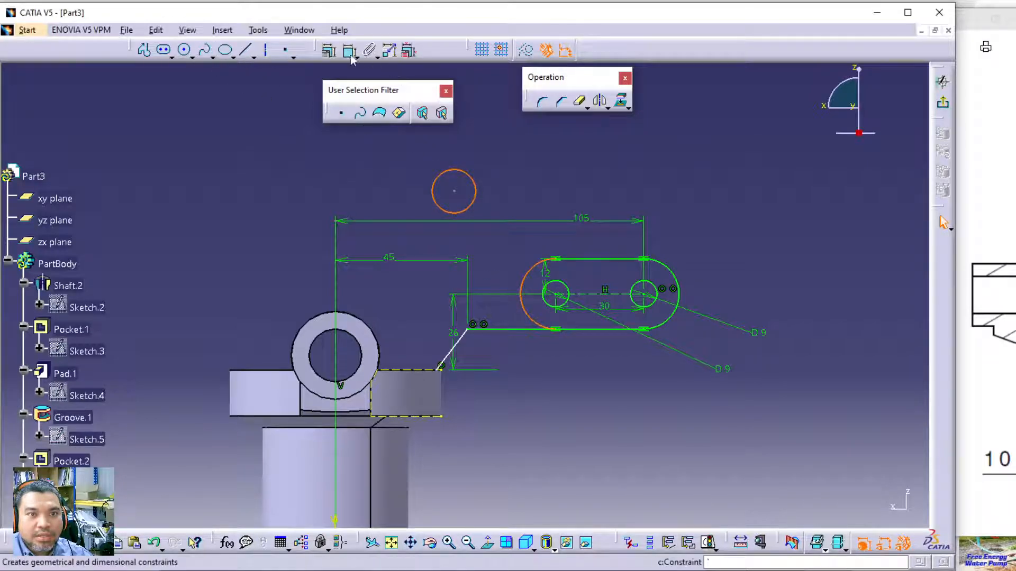
pyautogui.click(329, 52)
pyautogui.click(852, 408)
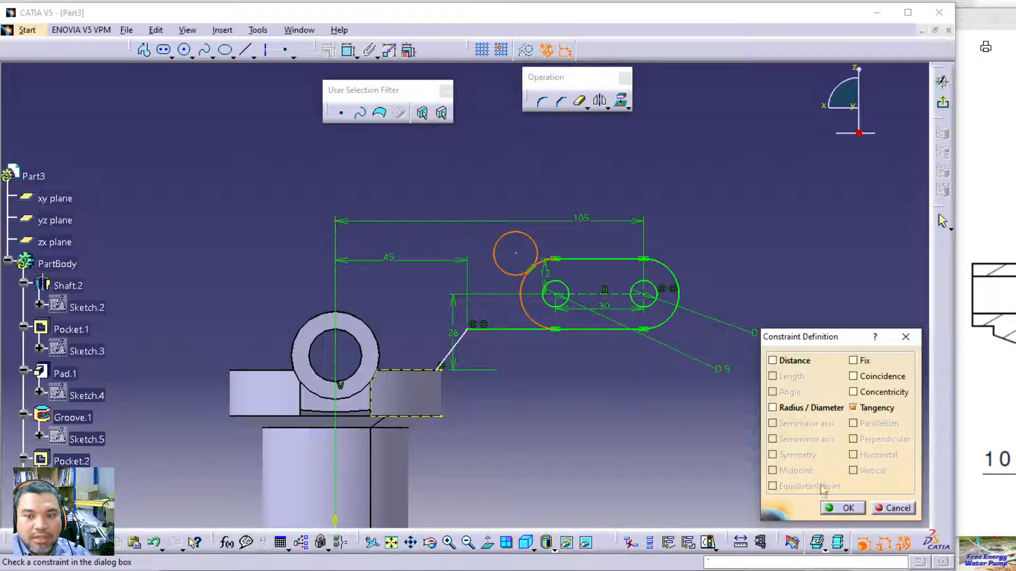
pyautogui.click(857, 509)
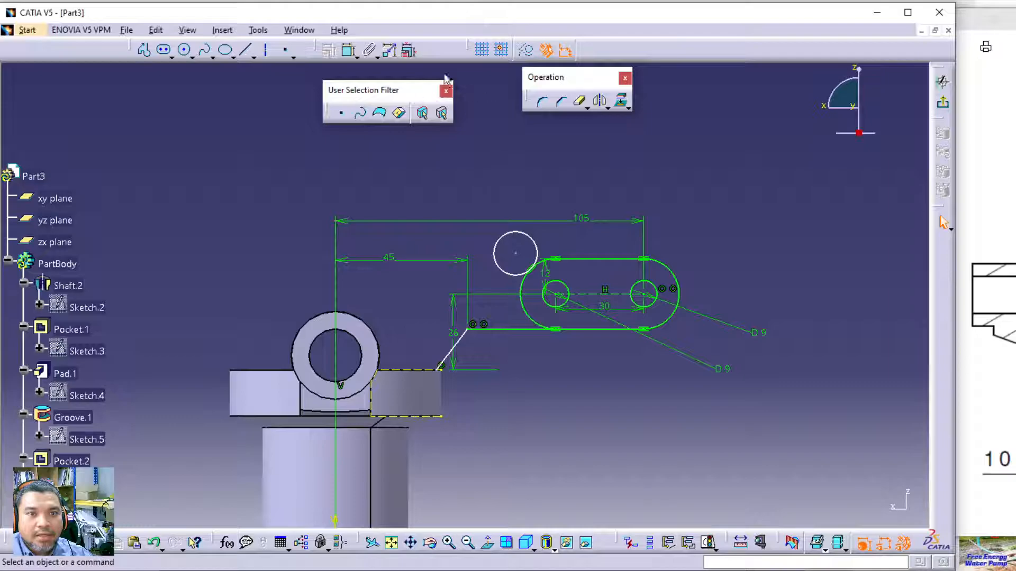
# Dimension the tangent circle, setting its diameter to 24 mm and expressing the dimension as a radius.
pyautogui.click(348, 50)
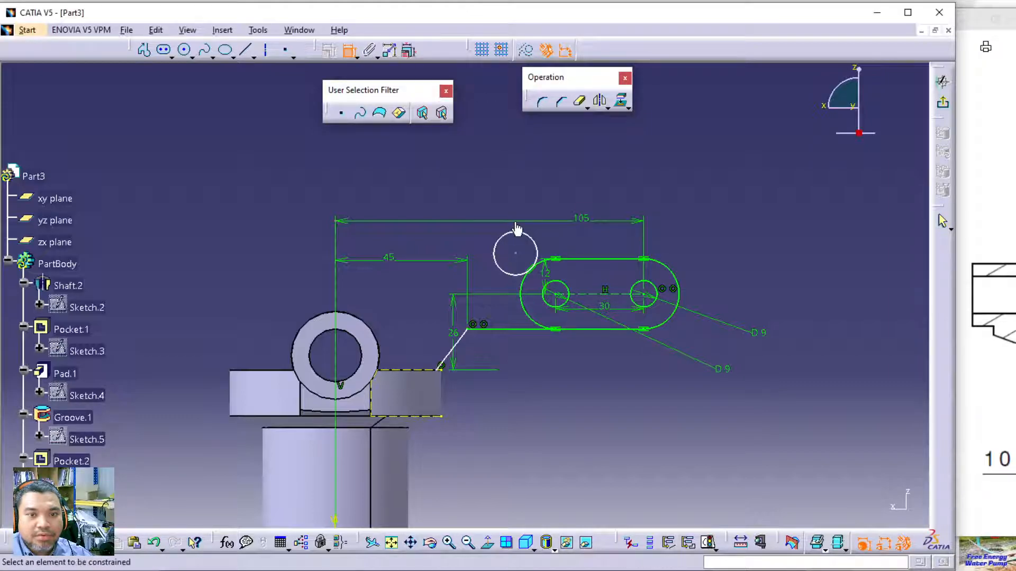
pyautogui.click(515, 232)
pyautogui.click(542, 175)
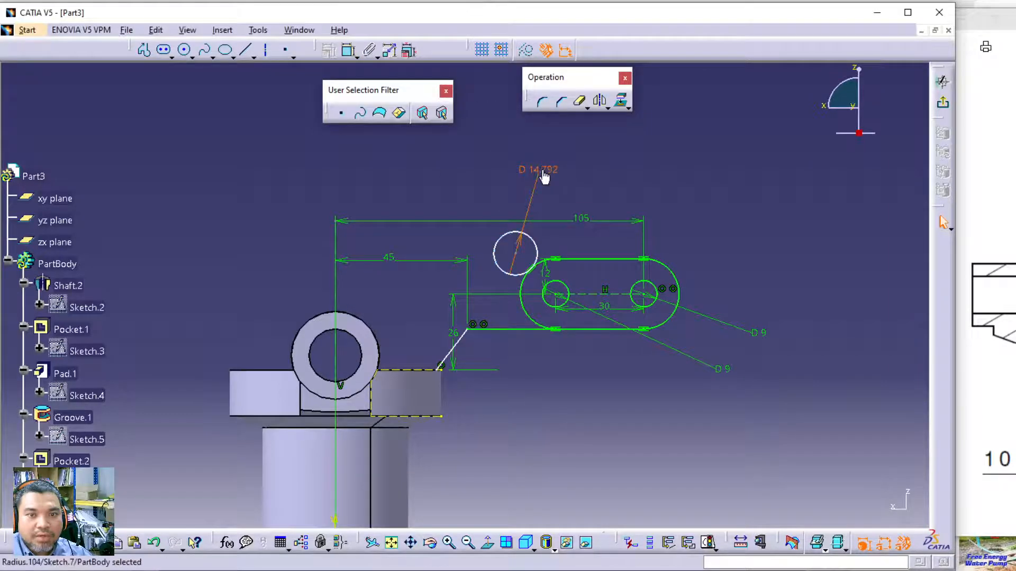
pyautogui.doubleClick(544, 177)
pyautogui.write('24')
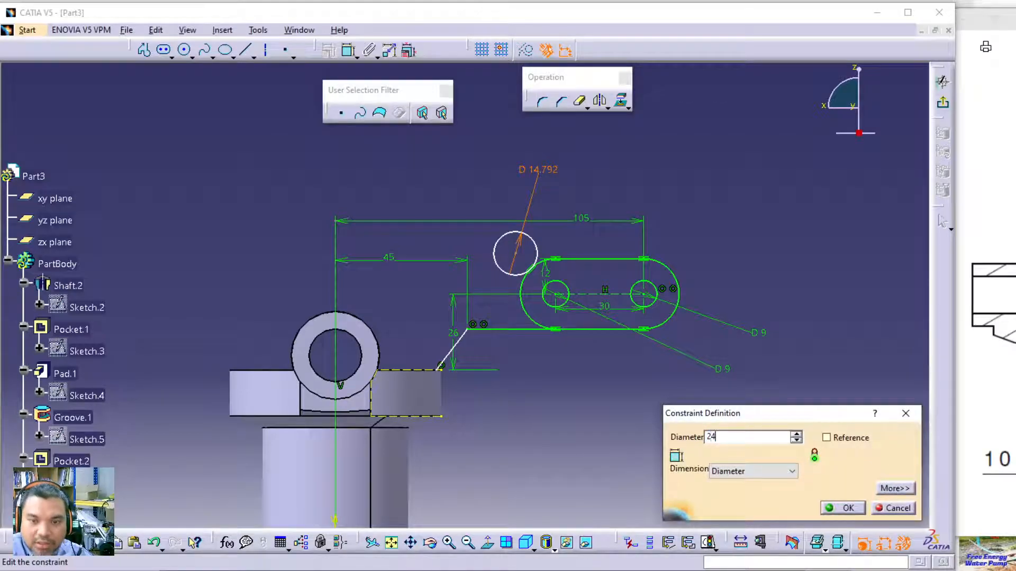
pyautogui.click(751, 471)
pyautogui.click(737, 485)
pyautogui.click(843, 508)
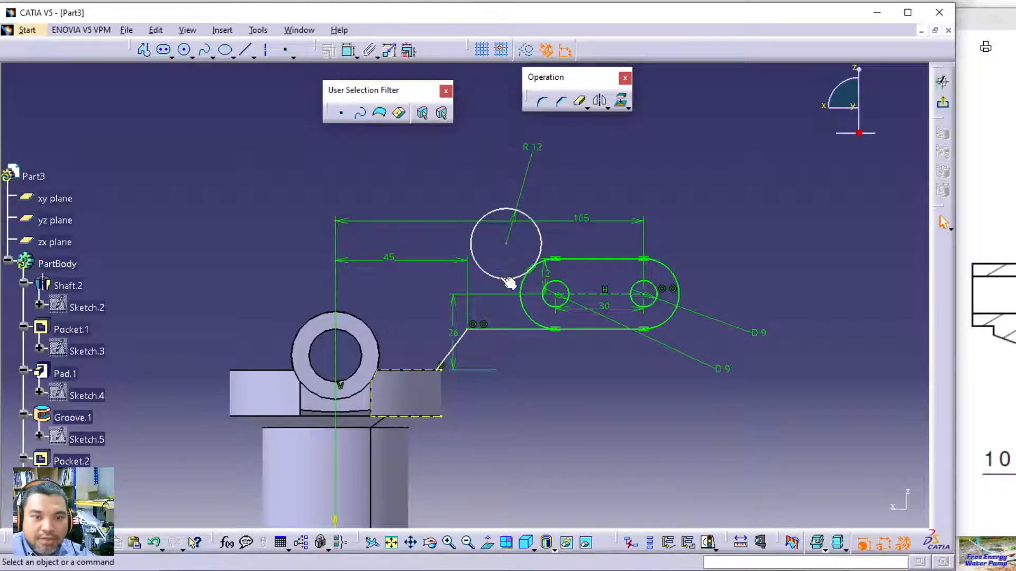
# Move the 12 mm radius circle down beside the slot and constrain it tangent to the horizontal line.
pyautogui.moveTo(507, 284); pyautogui.dragTo(495, 320)
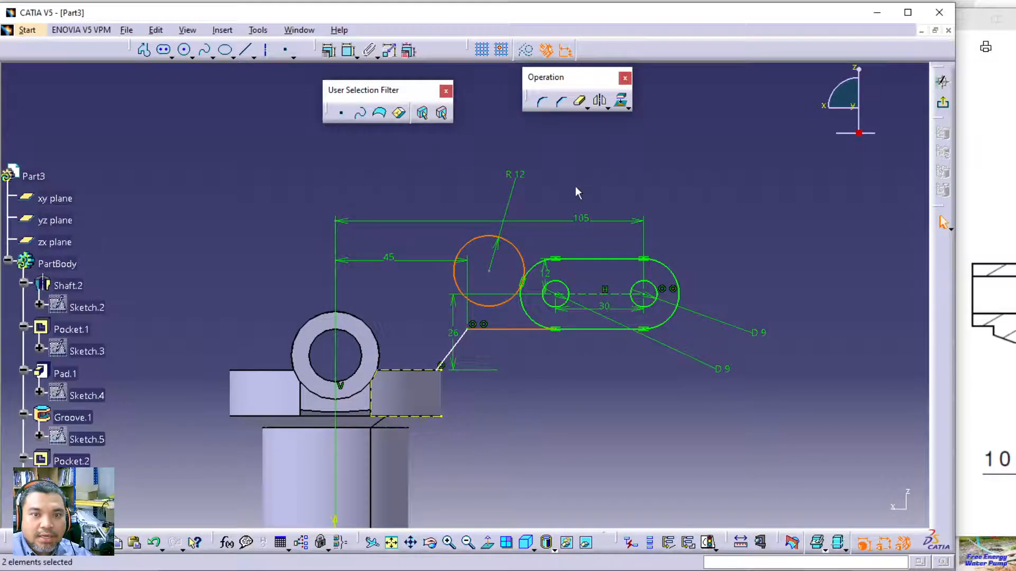
pyautogui.click(329, 50)
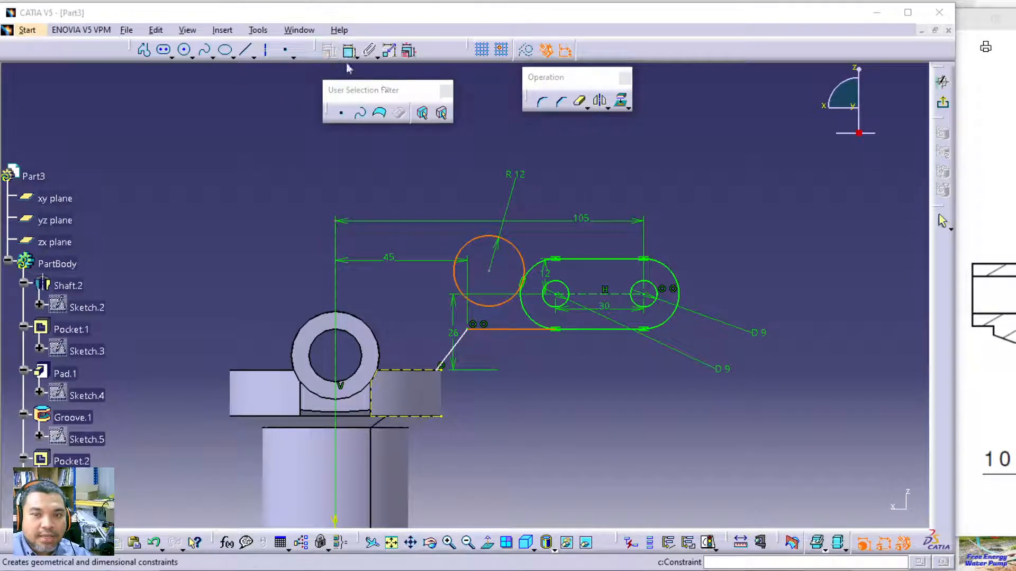
pyautogui.click(867, 408)
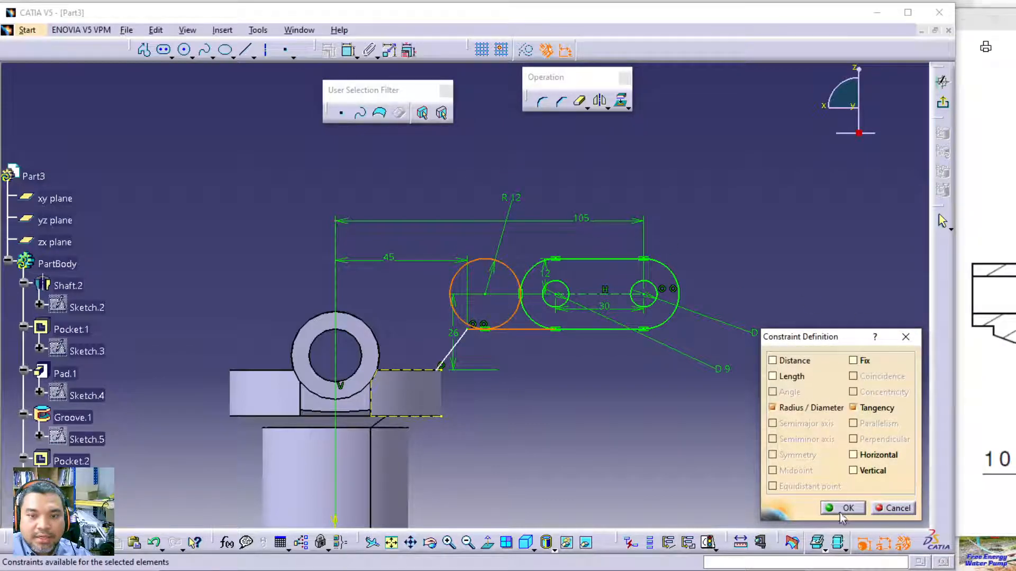
pyautogui.click(843, 508)
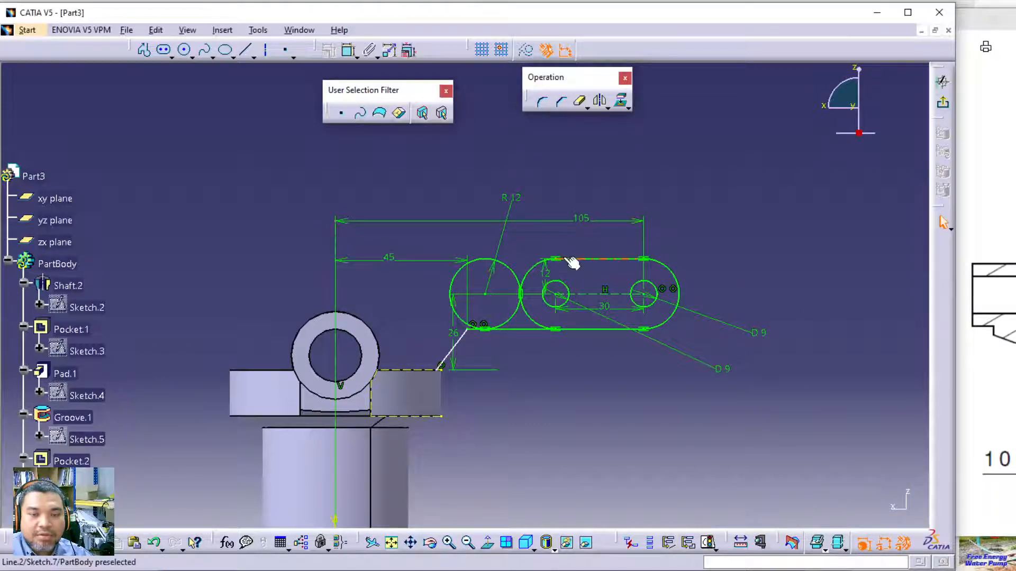
# Quick Trim the circle down to its fillet arc and remove the horizontal line portion between that arc and the slot.
pyautogui.click(541, 102)
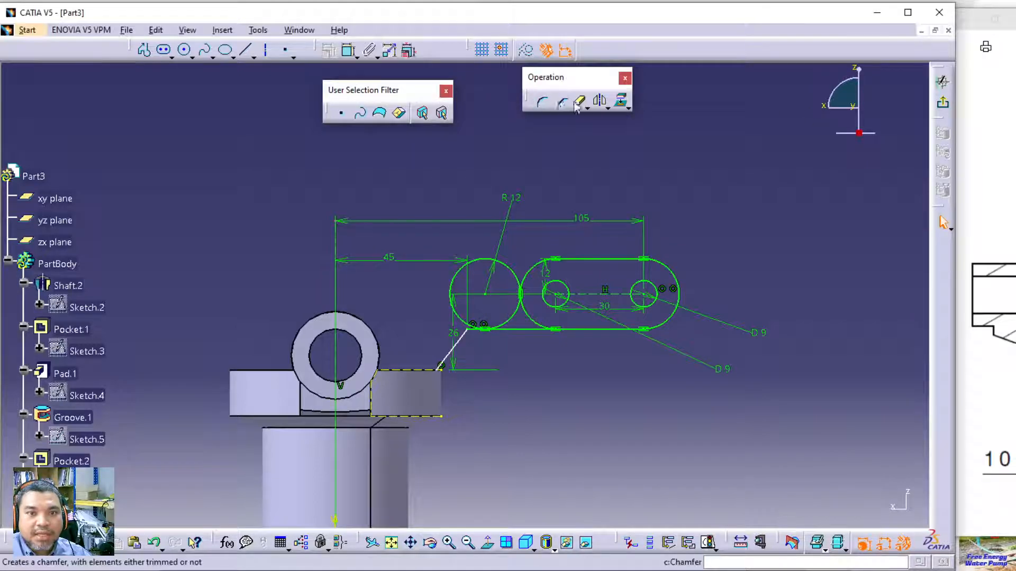
pyautogui.click(512, 273)
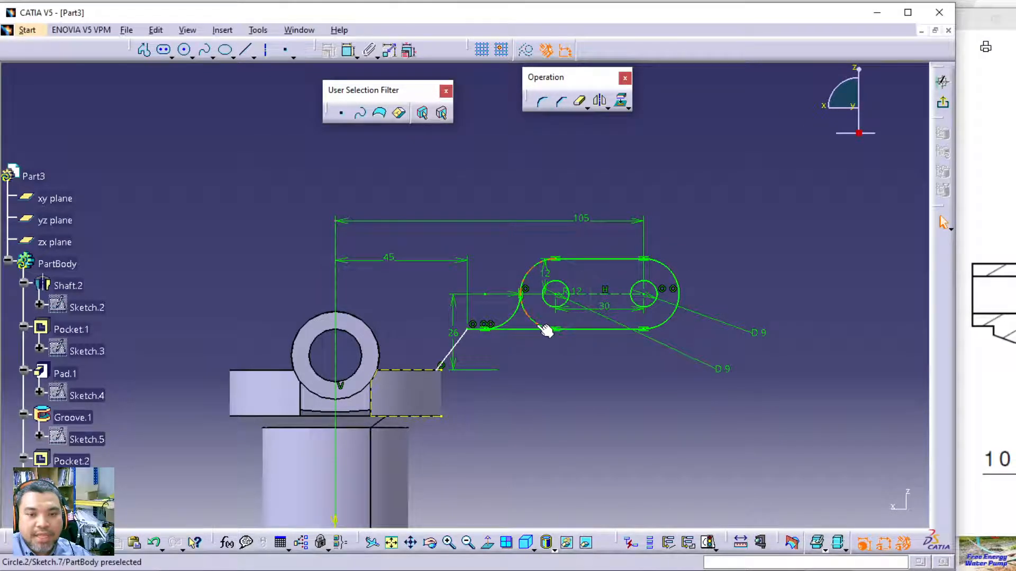
pyautogui.click(521, 328)
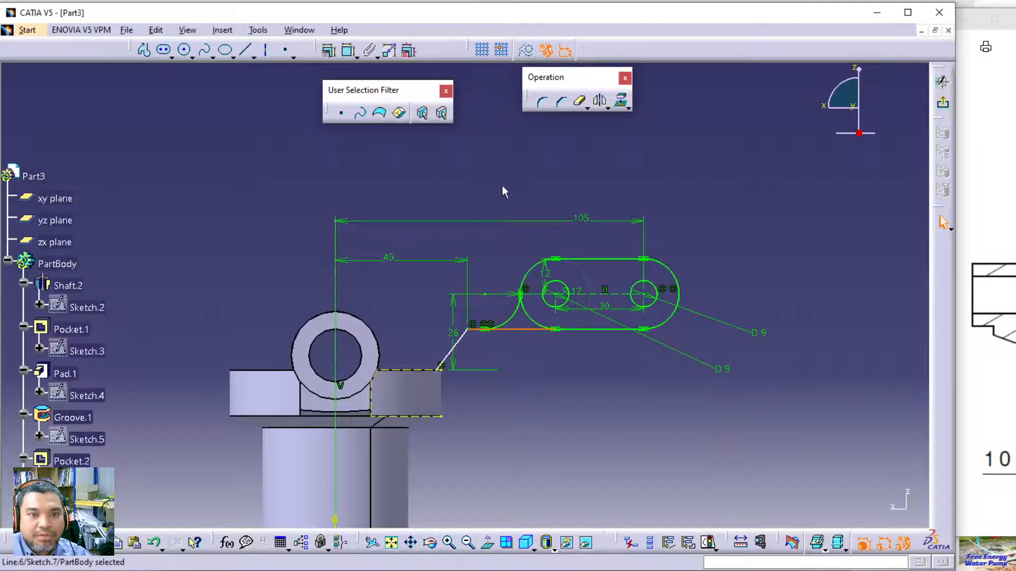
pyautogui.click(563, 106)
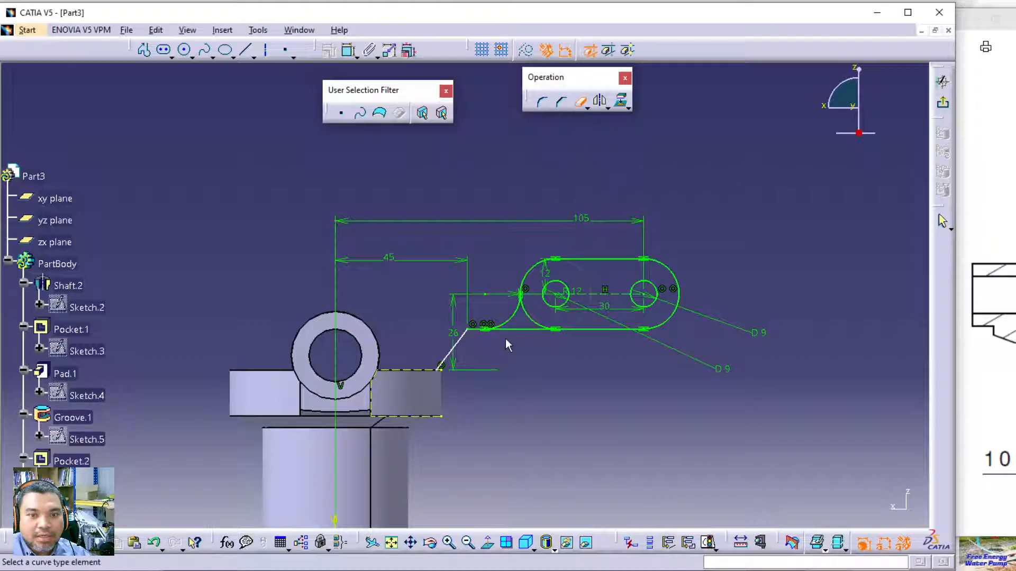
pyautogui.click(522, 330)
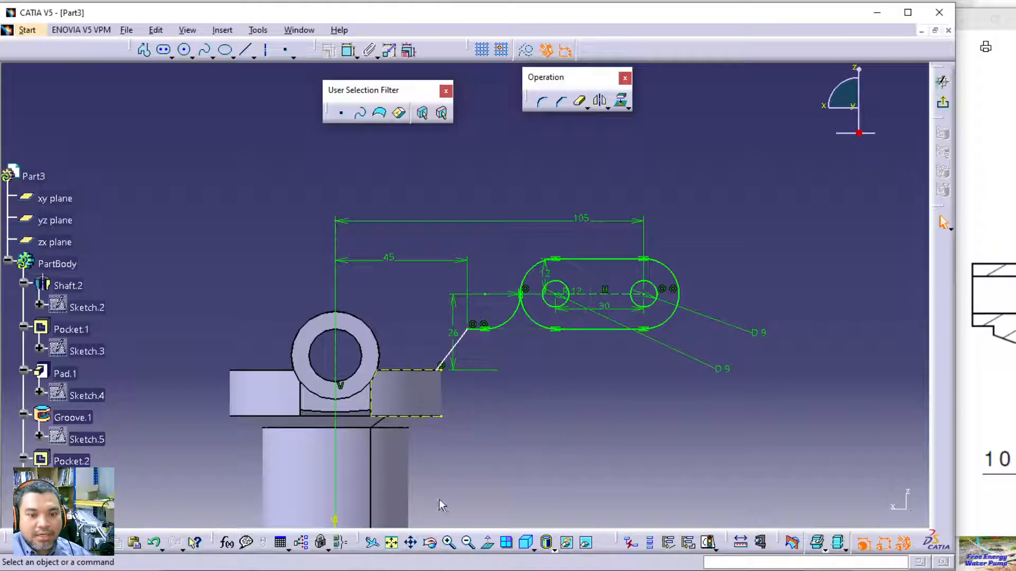
pyautogui.click(967, 426)
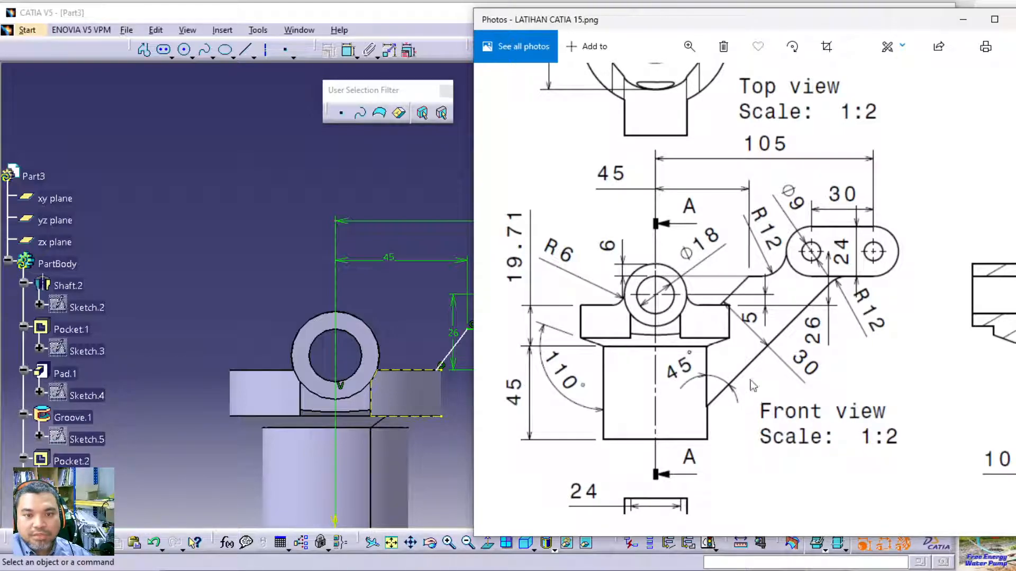
pyautogui.click(232, 222)
pyautogui.click(348, 51)
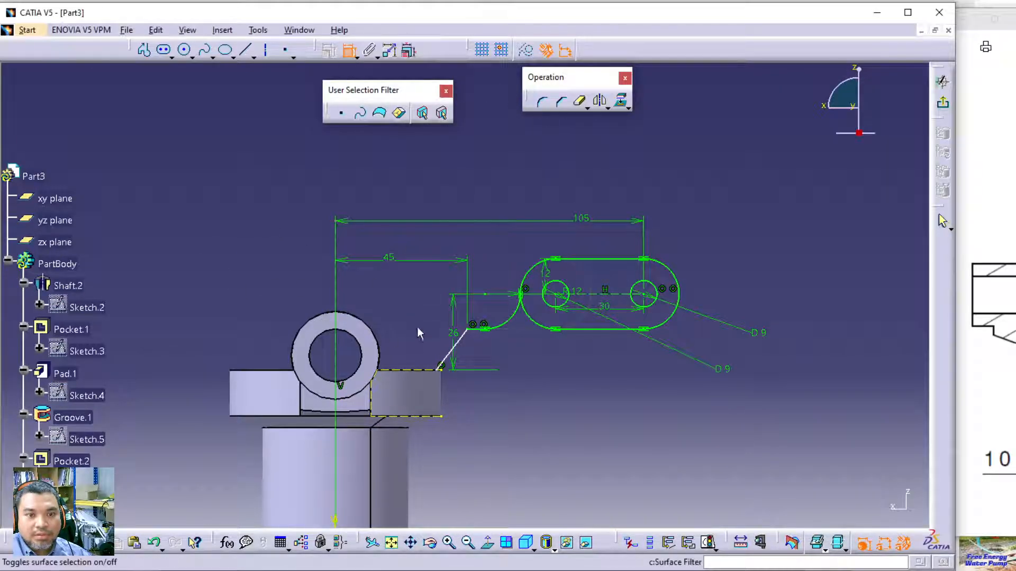
pyautogui.click(454, 350)
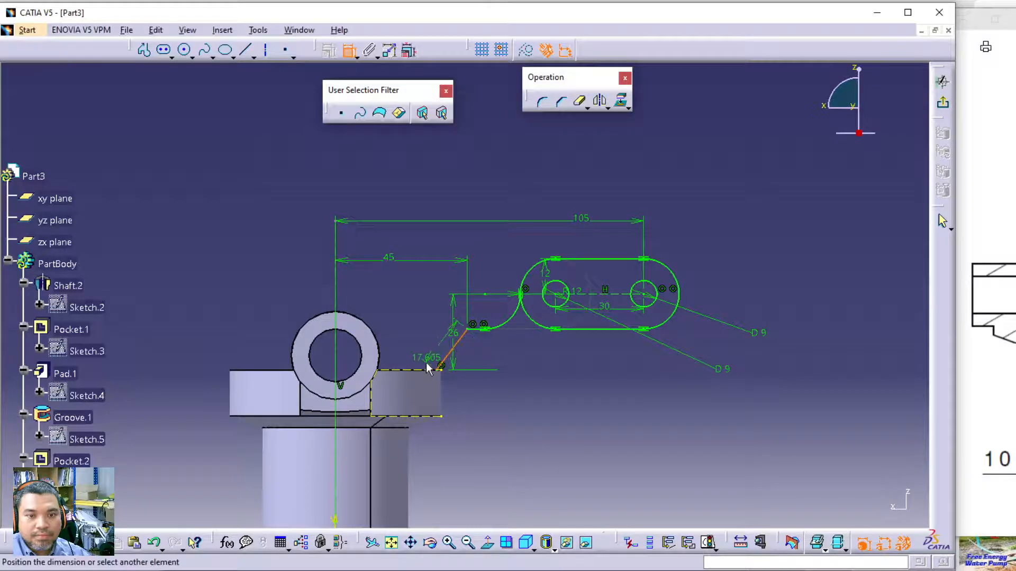
pyautogui.click(507, 373)
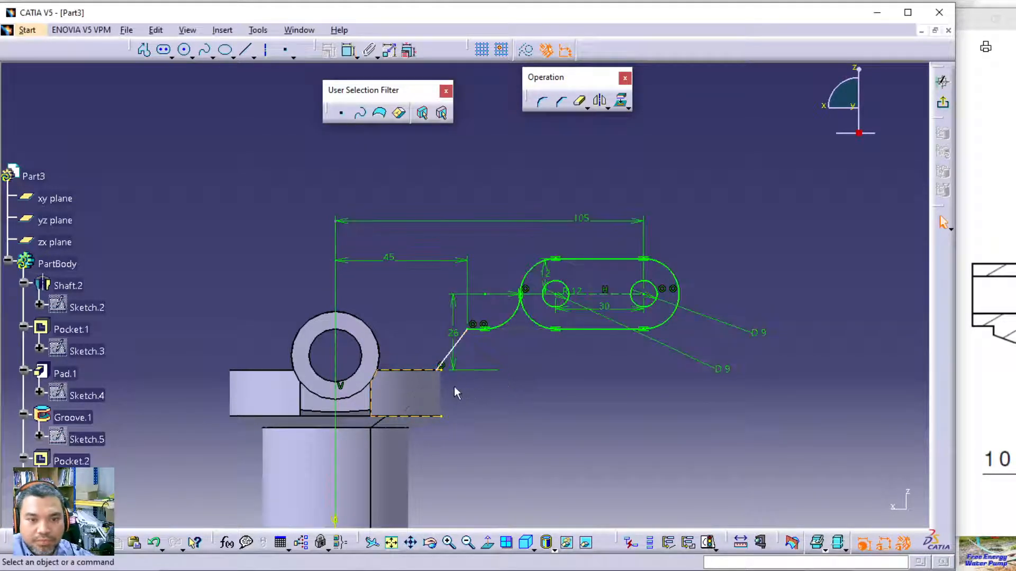
# Try to dimension the slanted line against the flange's projected upper edge.
pyautogui.click(453, 350)
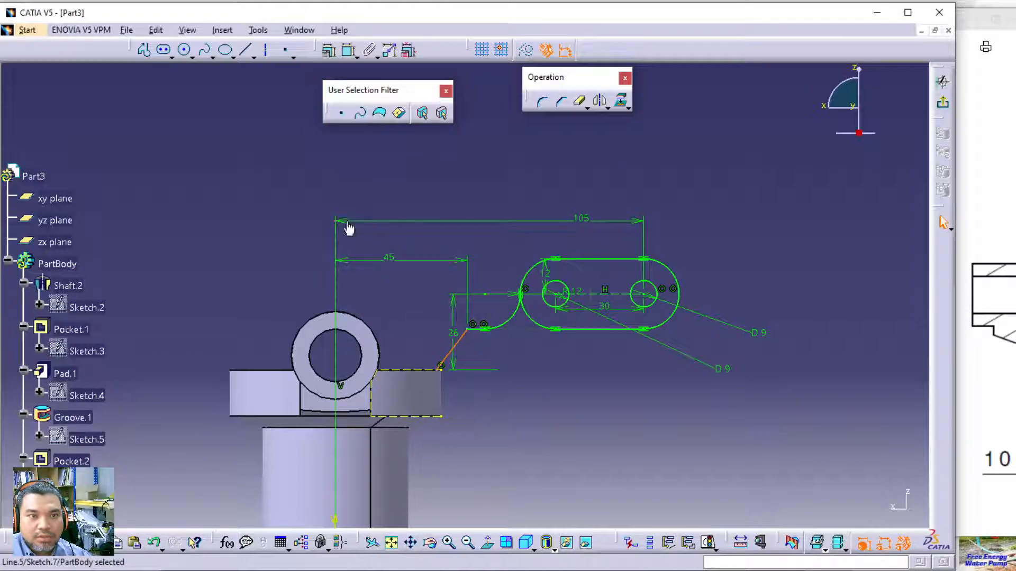
pyautogui.click(347, 50)
pyautogui.scroll(-1, 456, 367)
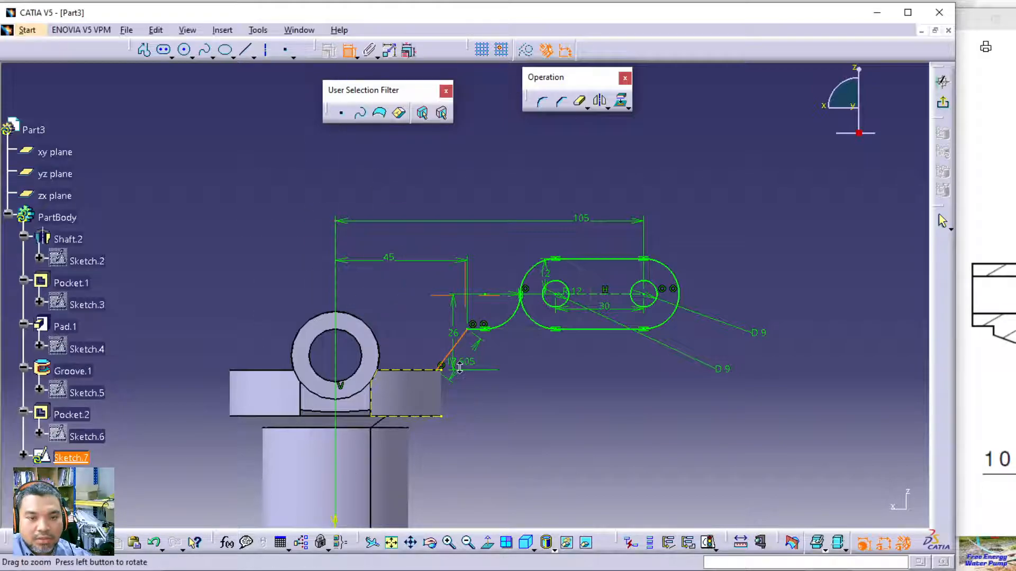
pyautogui.moveTo(456, 367); pyautogui.dragTo(459, 278, button='middle')
pyautogui.moveTo(464, 385); pyautogui.dragTo(479, 312, button='middle')
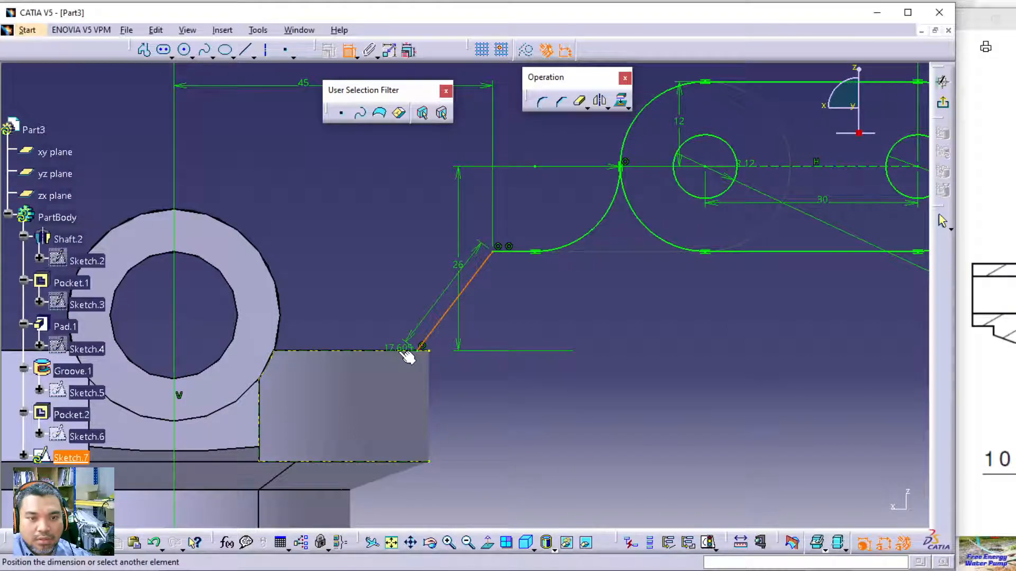
pyautogui.moveTo(421, 351); pyautogui.dragTo(445, 263, button='middle')
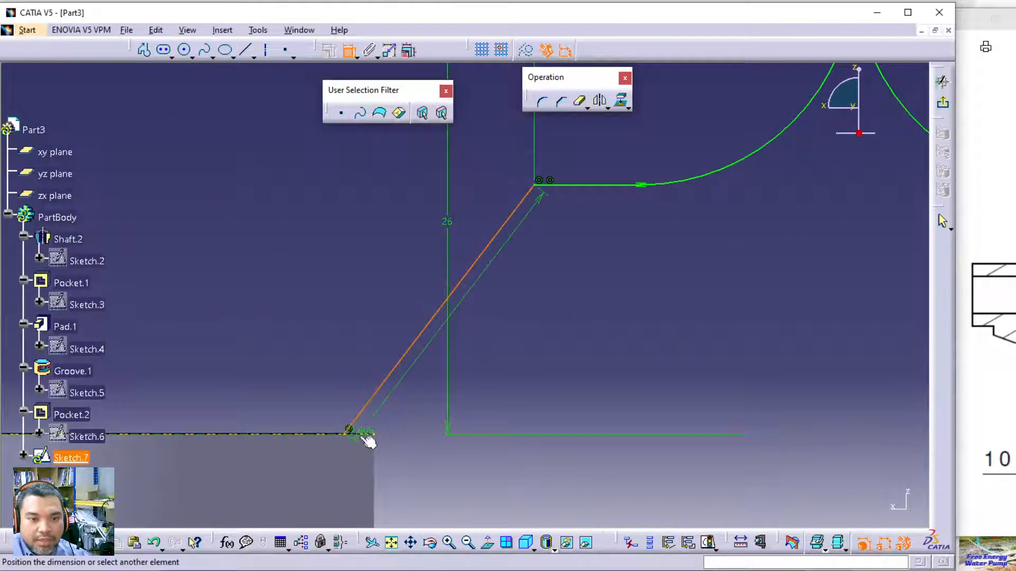
pyautogui.click(366, 434)
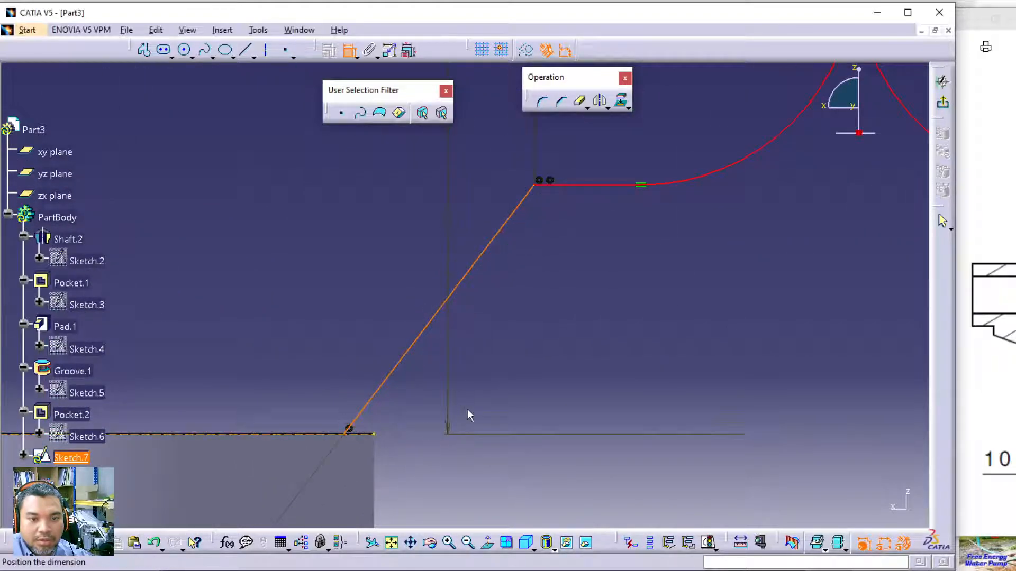
pyautogui.click(513, 407)
# Sketch a horizontal reference line from the flange's upper outer corner out past the end of the slanted line.
pyautogui.moveTo(508, 422)
pyautogui.mouseDown(button='middle')
pyautogui.moveTo(487, 410)
pyautogui.moveTo(492, 490)
pyautogui.mouseUp(button='middle')
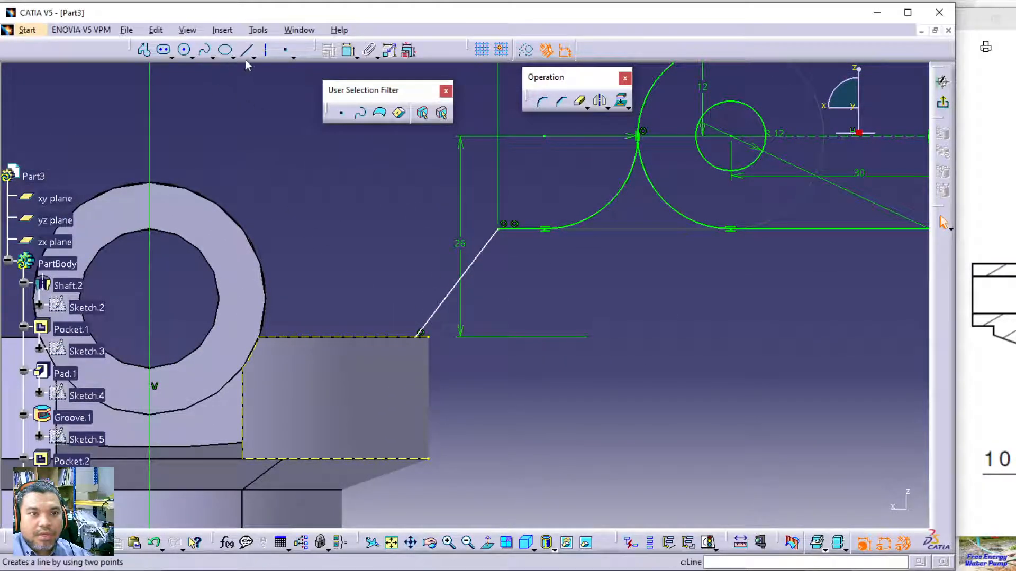
pyautogui.click(266, 55)
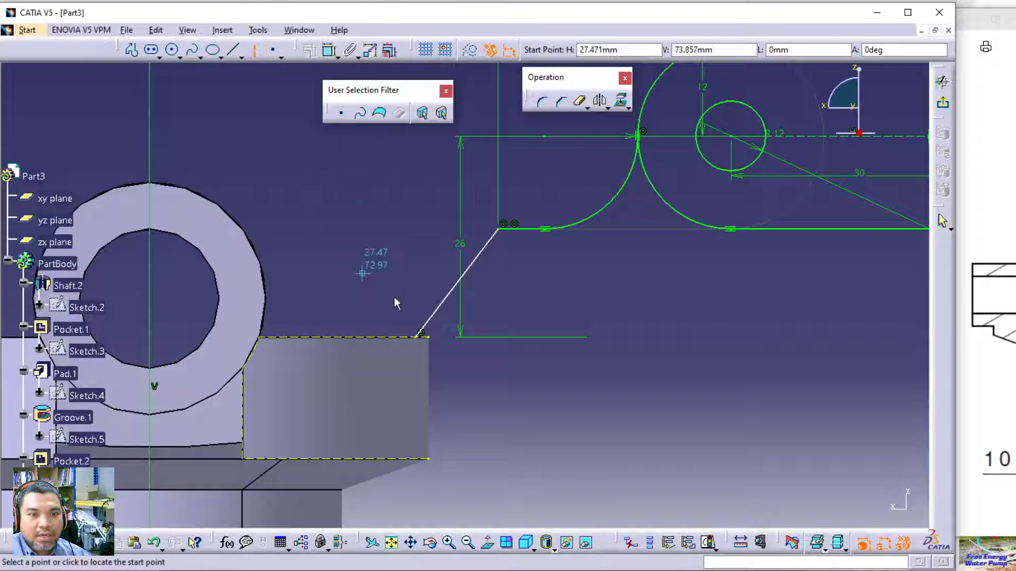
pyautogui.click(428, 337)
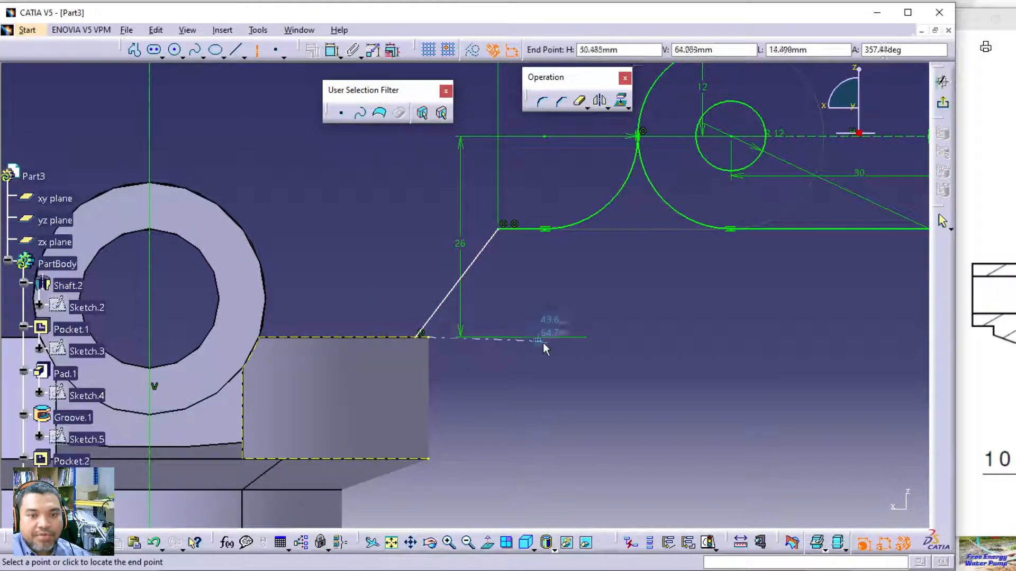
pyautogui.click(594, 338)
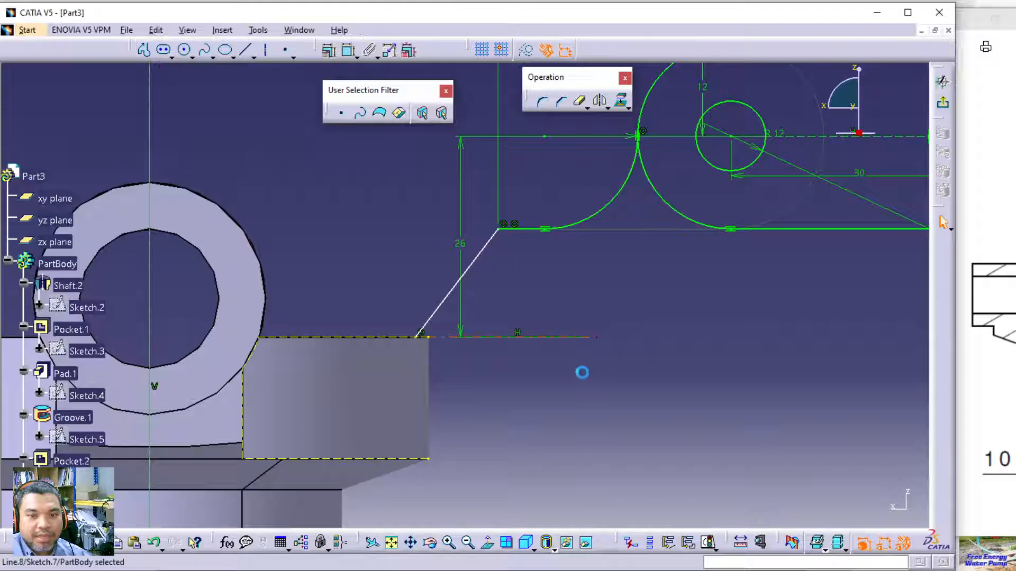
# Dimension the angle between the short slanted line and the horizontal reference line and set it to 45 degrees.
pyautogui.click(348, 51)
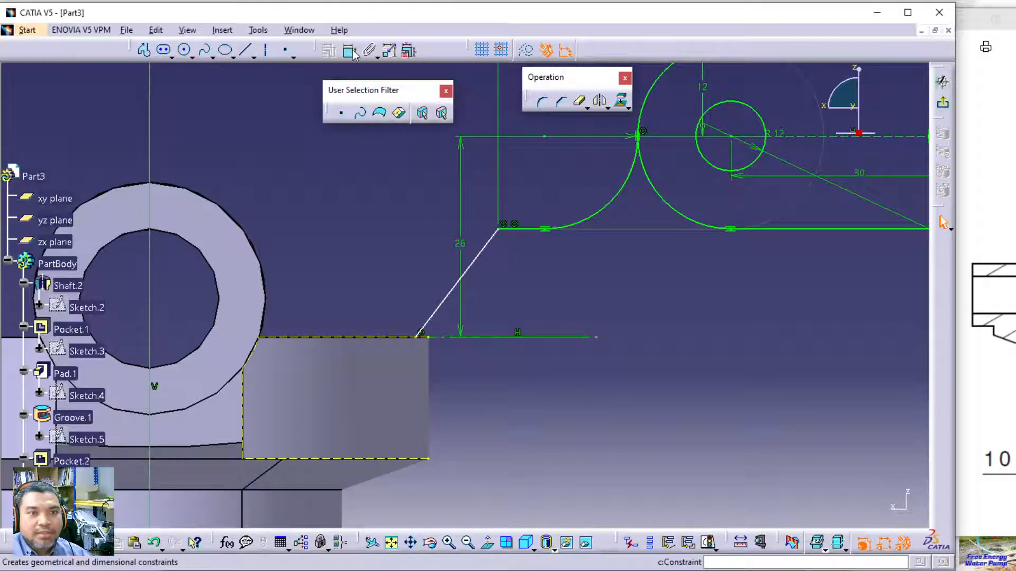
pyautogui.click(466, 276)
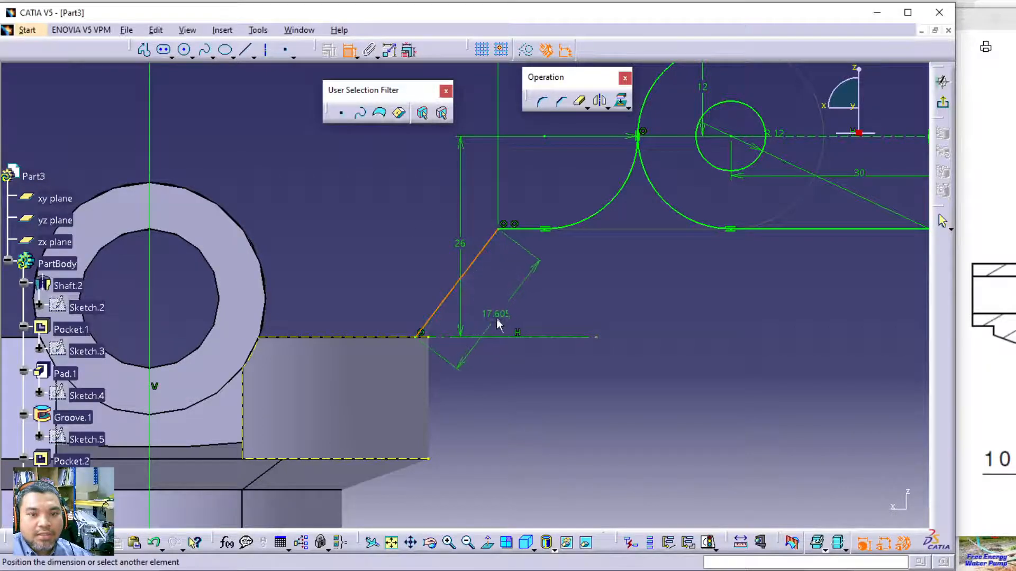
pyautogui.click(503, 337)
pyautogui.click(512, 312)
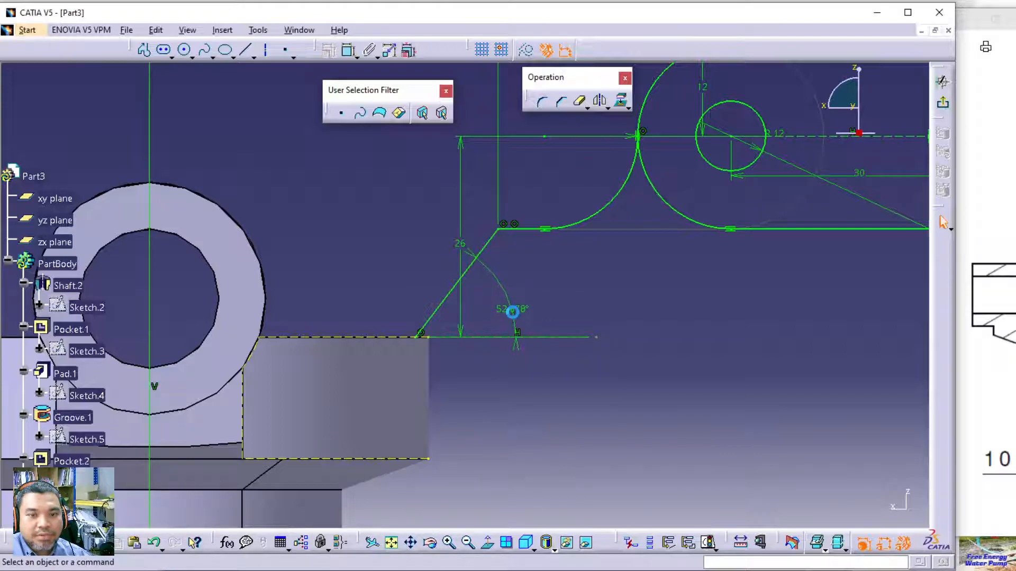
pyautogui.doubleClick(517, 312)
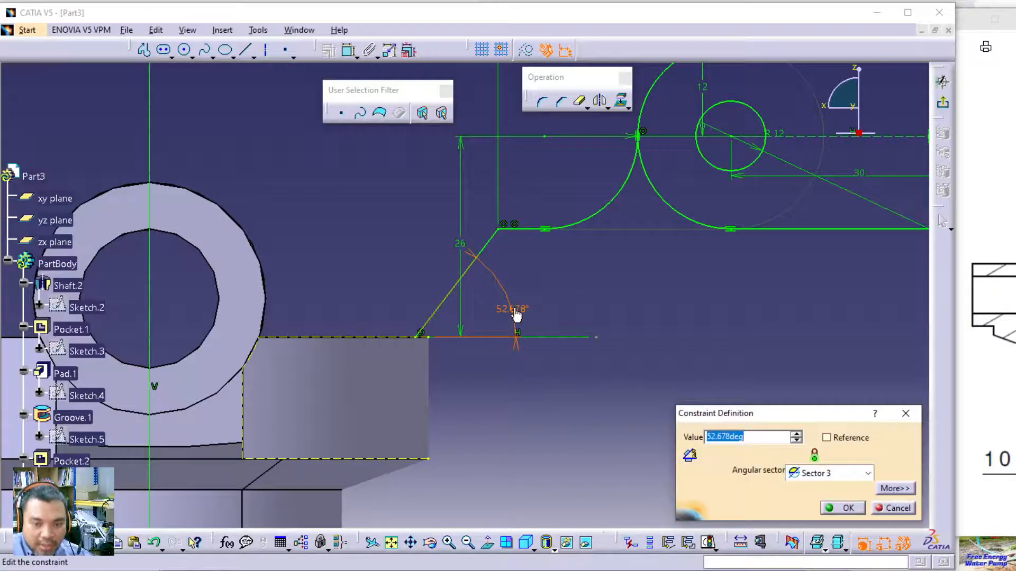
pyautogui.write('45')
pyautogui.press('Return')
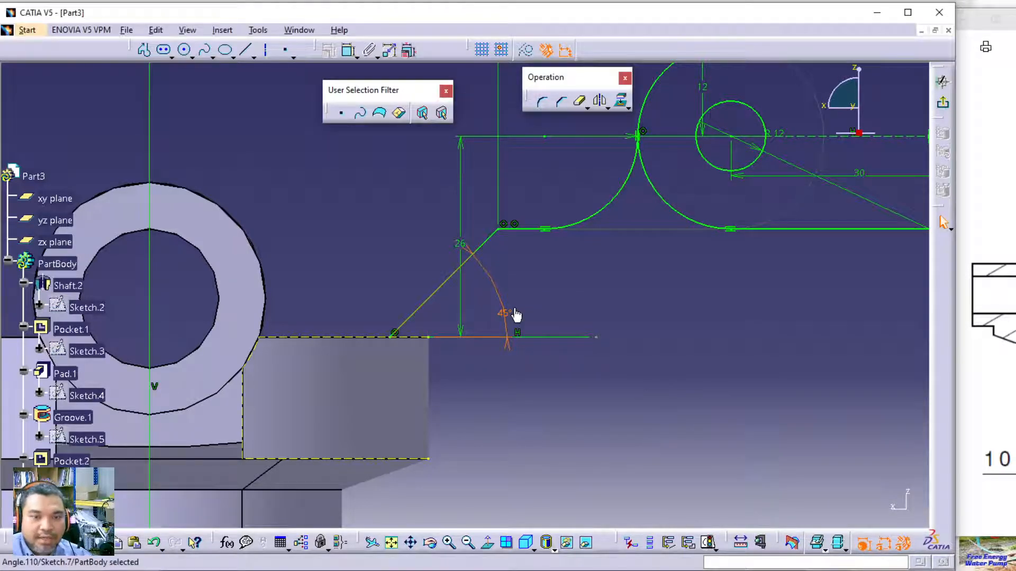
pyautogui.click(640, 324)
pyautogui.moveTo(595, 390)
pyautogui.mouseDown(button='middle')
pyautogui.moveTo(573, 478)
pyautogui.moveTo(581, 429)
pyautogui.mouseUp(button='middle')
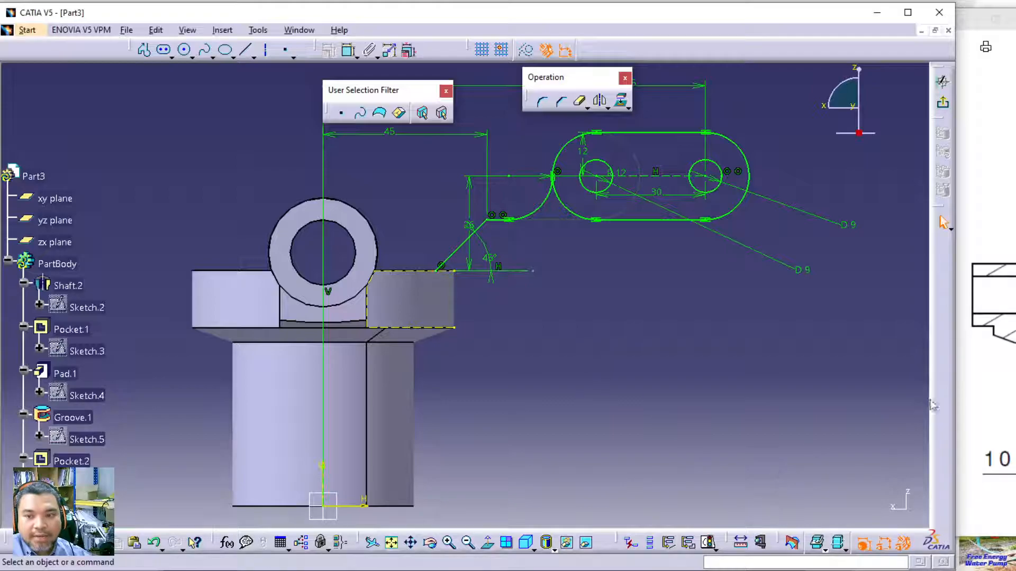
# Check the arm in the LATIHAN CATIA 15 front view and sketch its underside line, about 96 mm long, from the slot's lower edge into the cylinder.
pyautogui.click(963, 388)
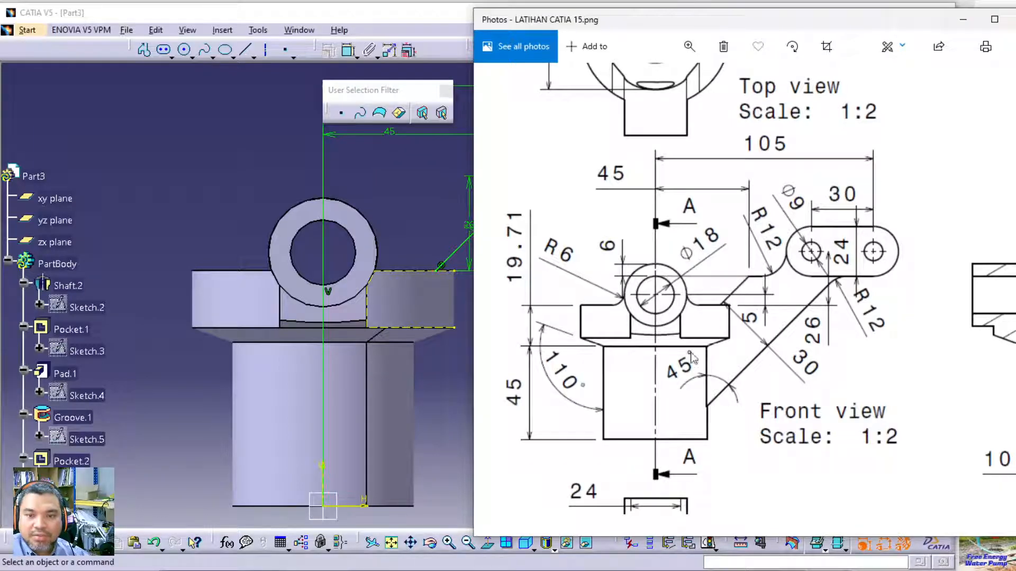
pyautogui.click(451, 378)
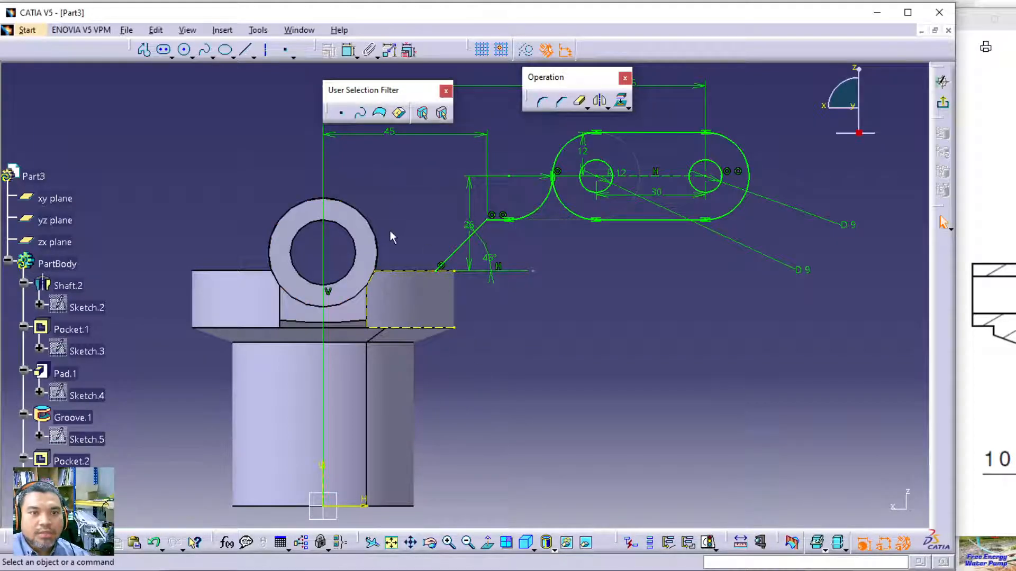
pyautogui.click(607, 108)
pyautogui.click(622, 326)
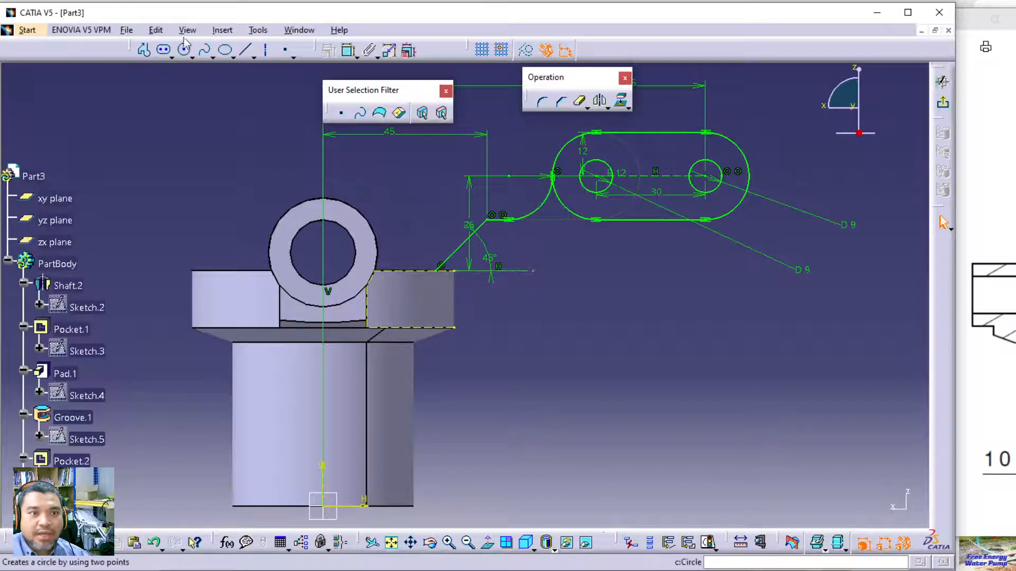
pyautogui.click(245, 50)
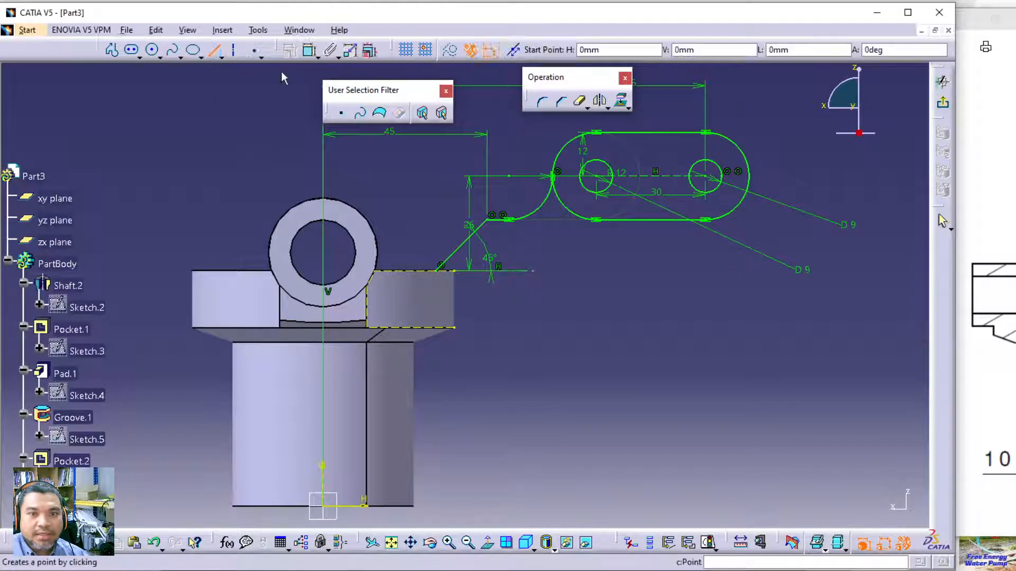
pyautogui.click(658, 220)
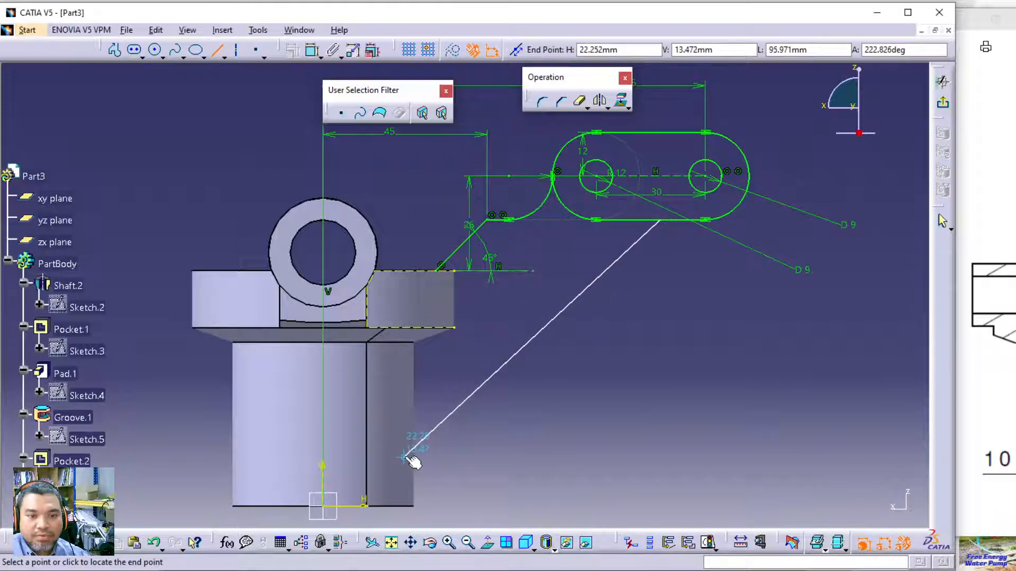
pyautogui.click(404, 458)
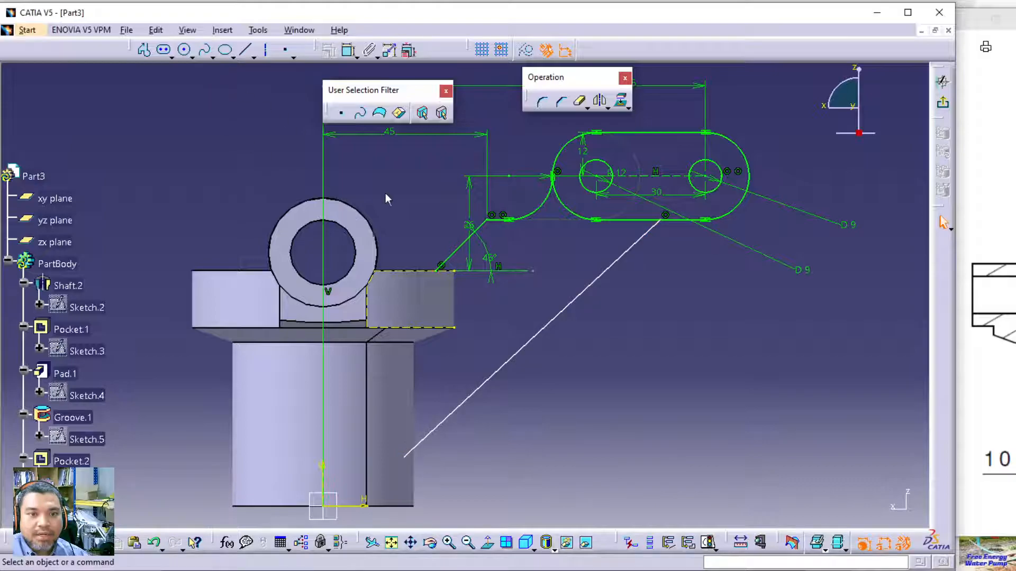
# Constrain the long underside line parallel to the short slanted line above the flange.
pyautogui.click(454, 254)
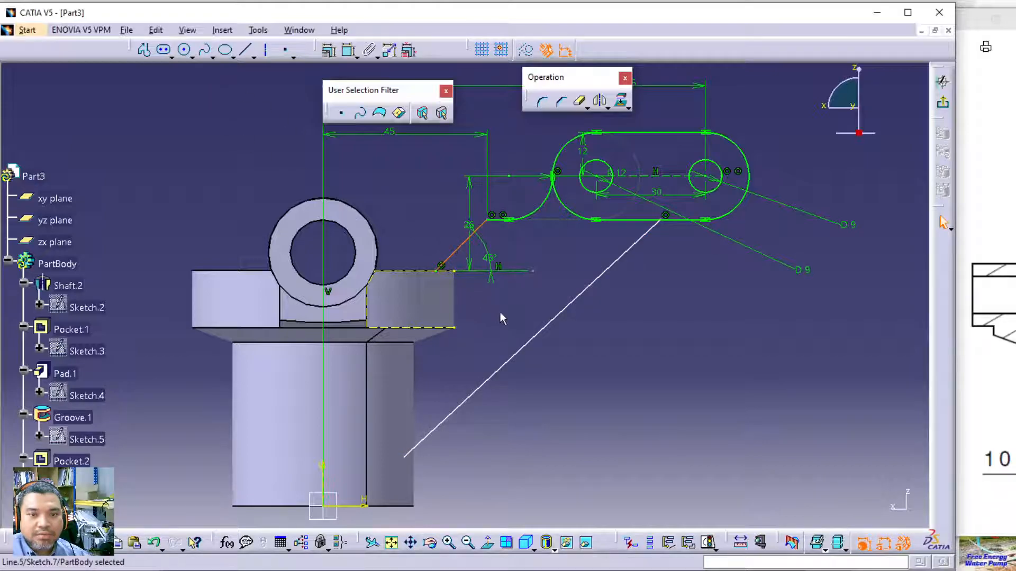
pyautogui.keyDown('ctrl'); pyautogui.click(527, 346); pyautogui.keyUp('ctrl')
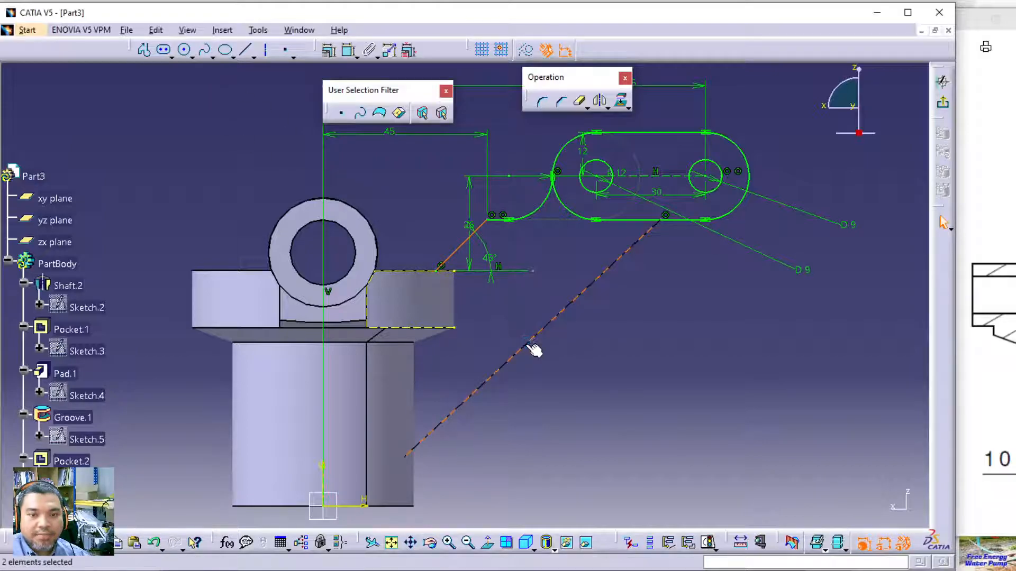
pyautogui.click(329, 50)
pyautogui.click(852, 423)
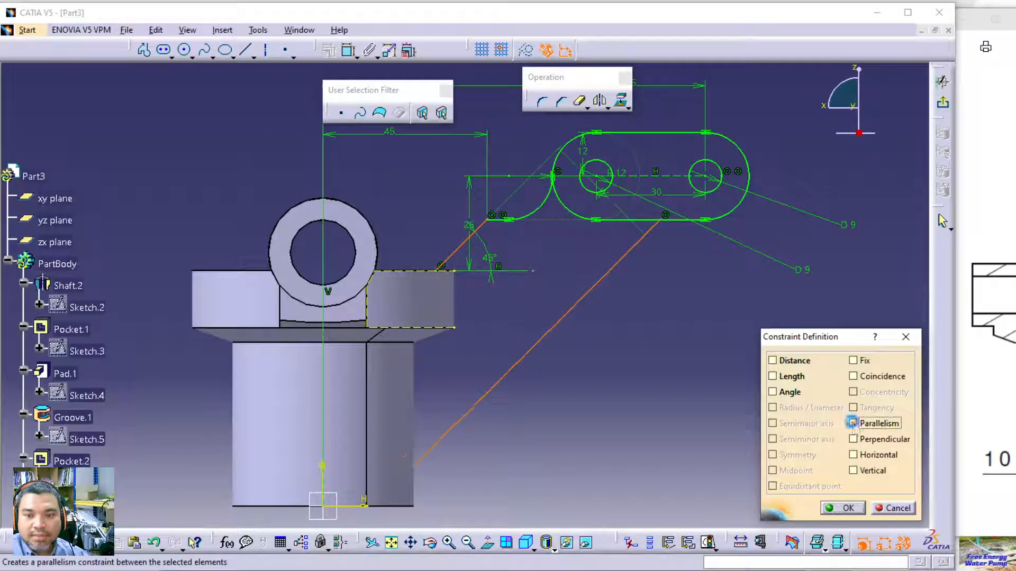
pyautogui.click(847, 509)
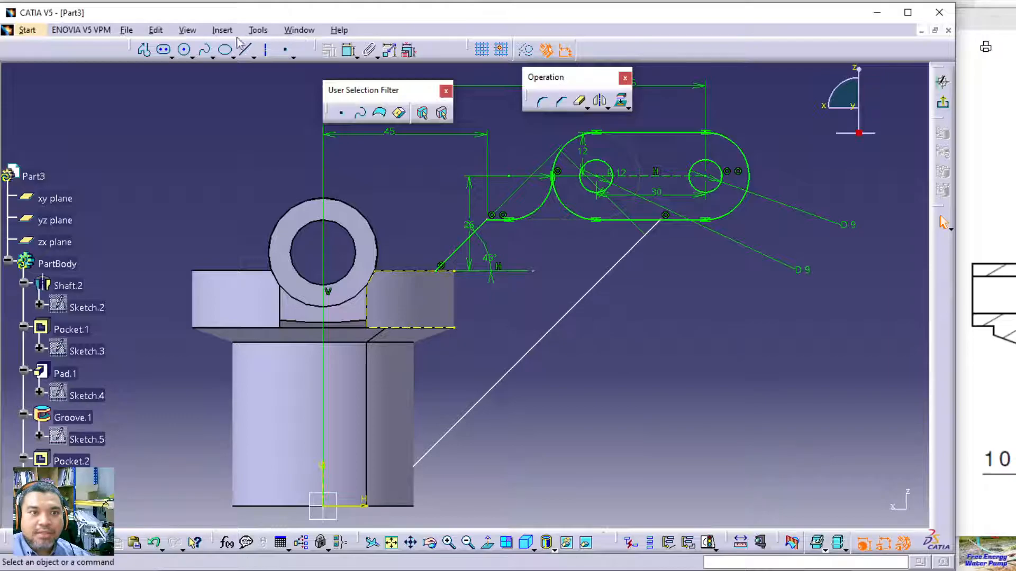
# Dimension the distance between the short slanted line and the long underside line and set it to 30 mm.
pyautogui.click(349, 51)
pyautogui.click(469, 260)
pyautogui.click(555, 335)
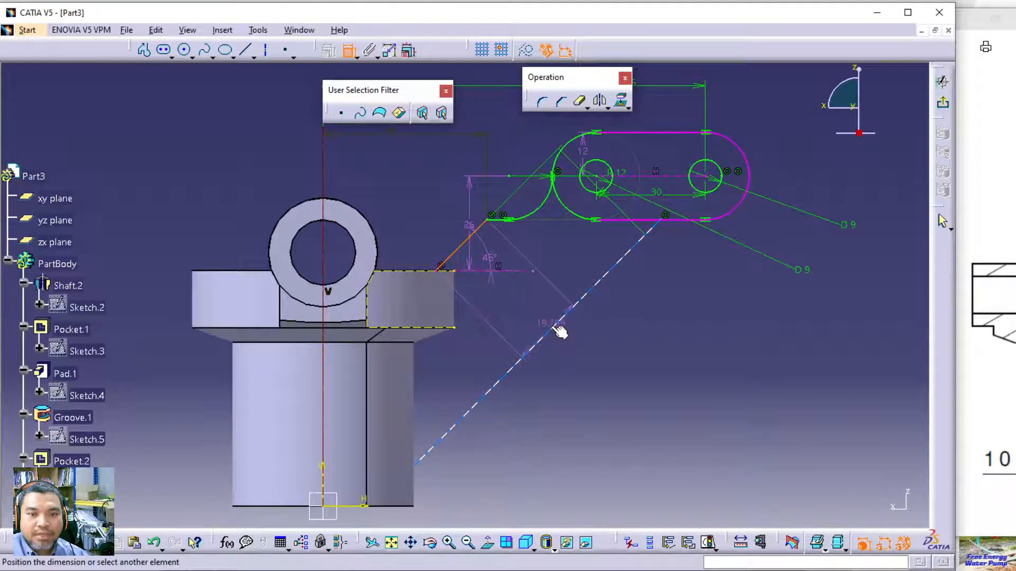
pyautogui.click(608, 342)
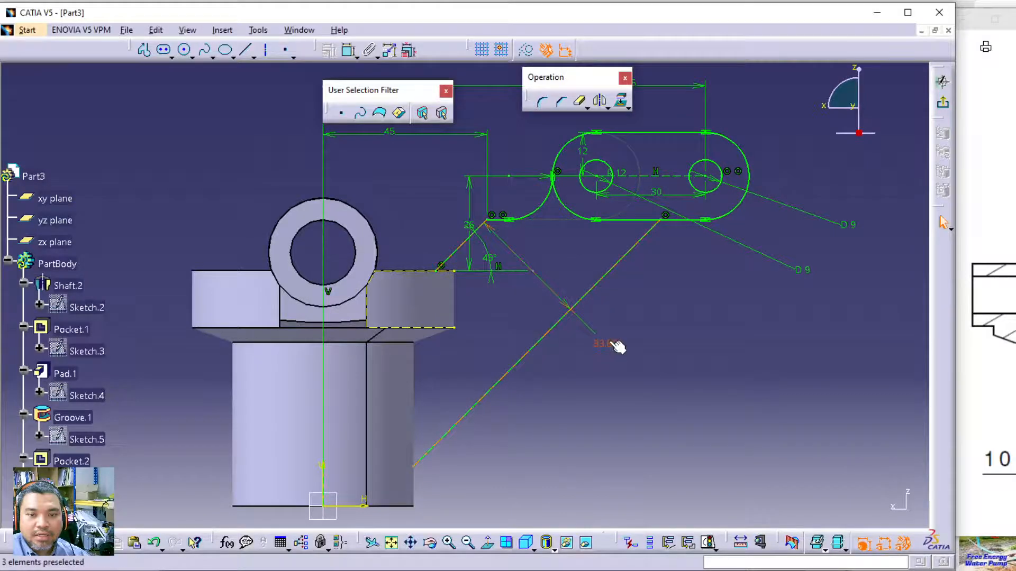
pyautogui.doubleClick(609, 343)
pyautogui.write('30')
pyautogui.press('Return')
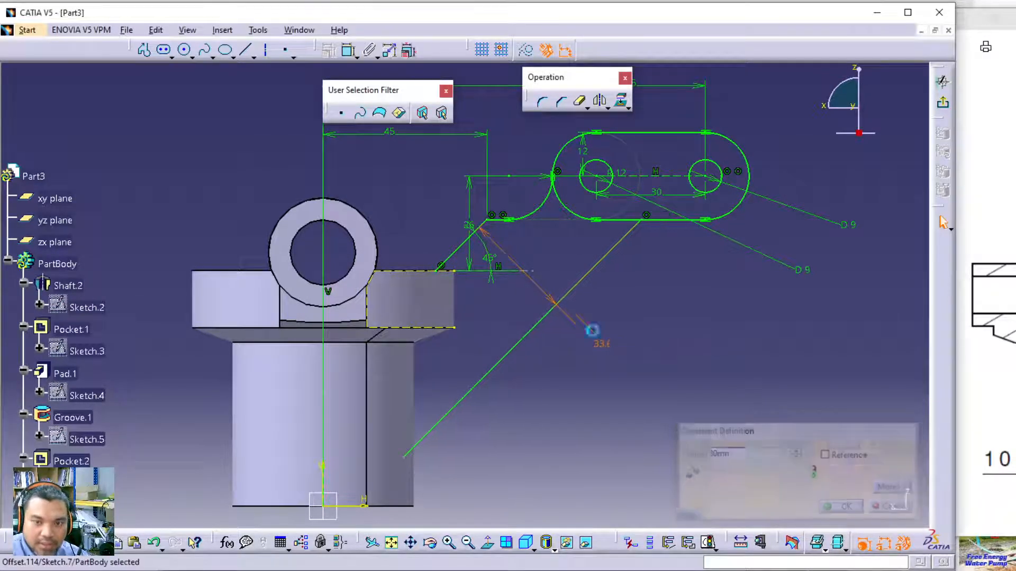
pyautogui.click(636, 349)
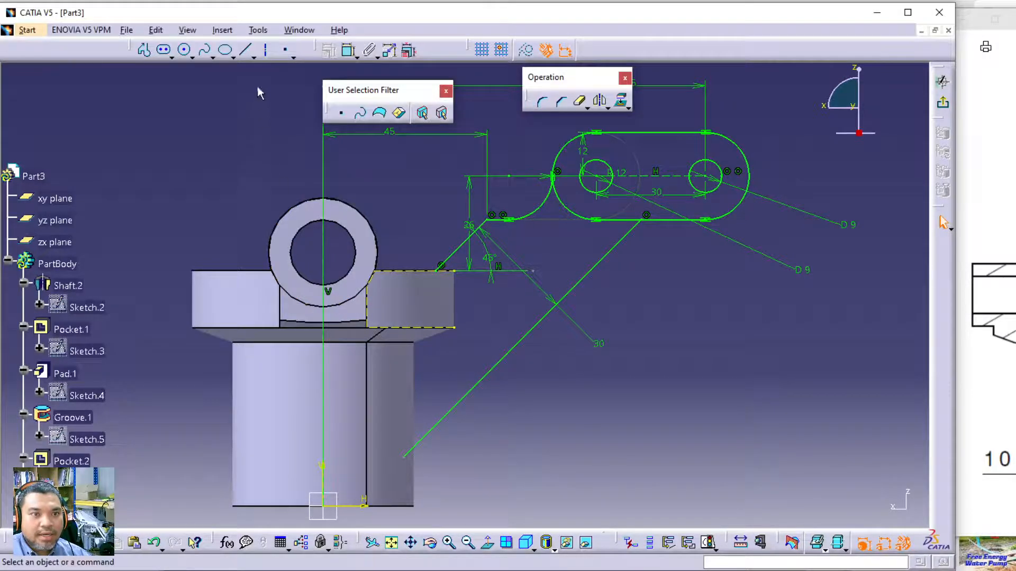
# Sketch a vertical line about 32 mm long inside the cylinder, upward from the lower end of the long underside line.
pyautogui.click(242, 49)
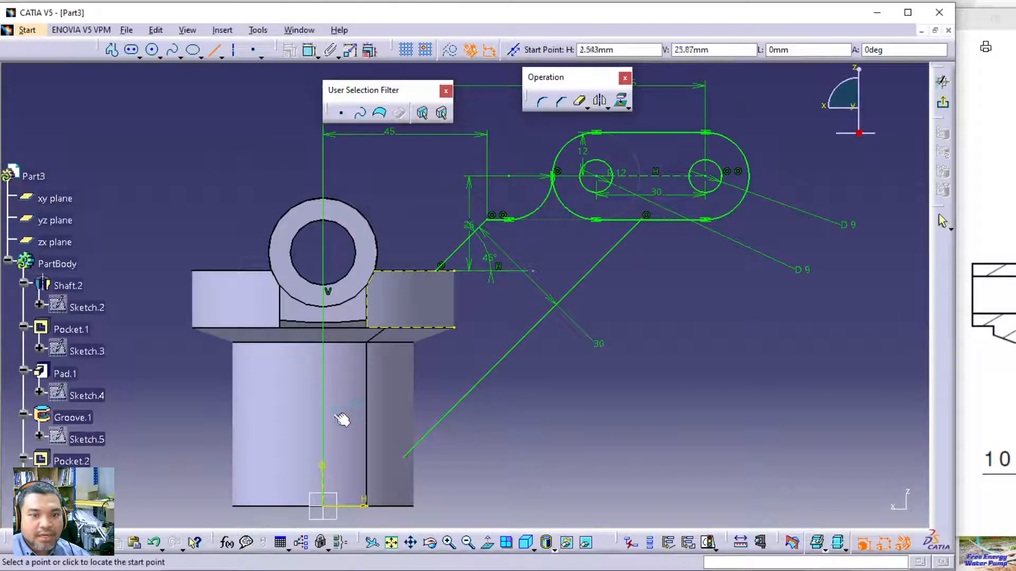
pyautogui.click(404, 455)
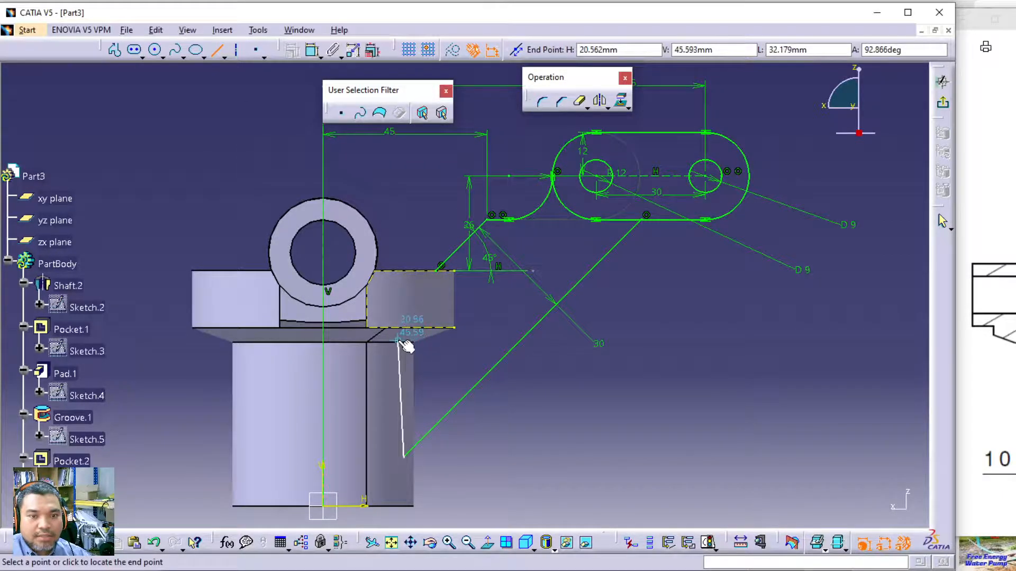
pyautogui.click(406, 339)
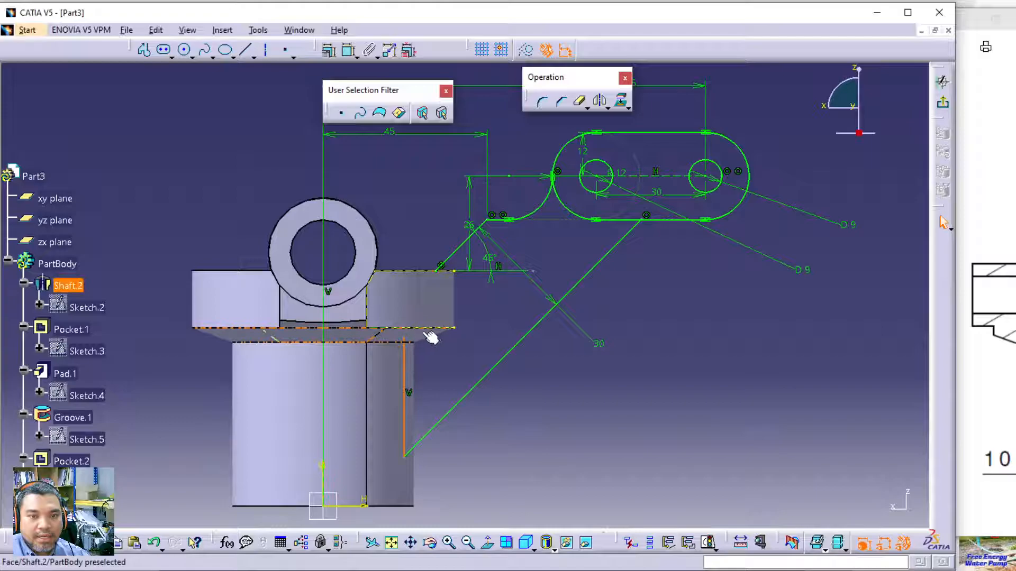
# Draw a profile from the short slanted line's lower end, down about 16 mm to the flange's lower edge, and on to the vertical line's upper end.
pyautogui.click(144, 50)
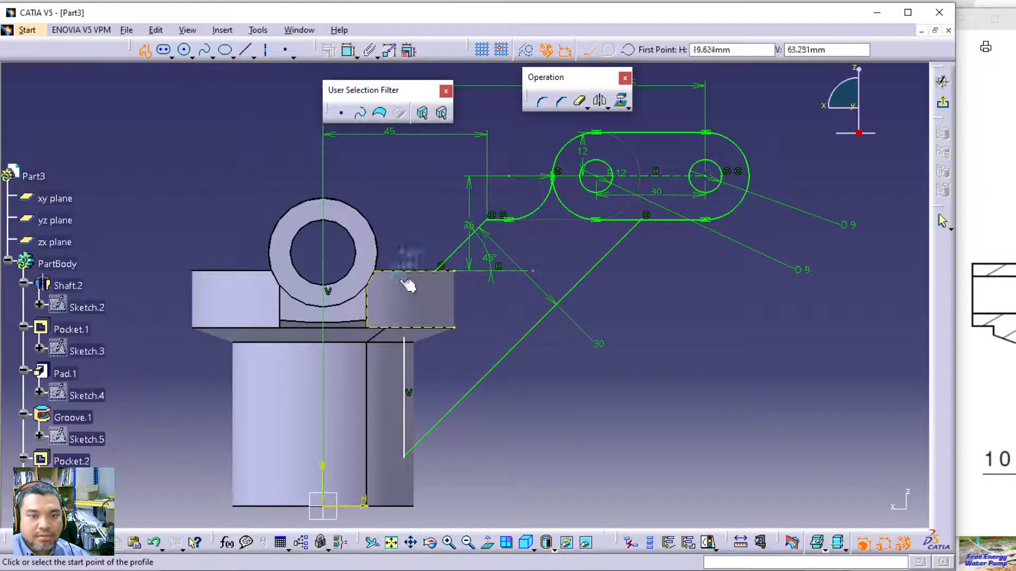
pyautogui.click(440, 269)
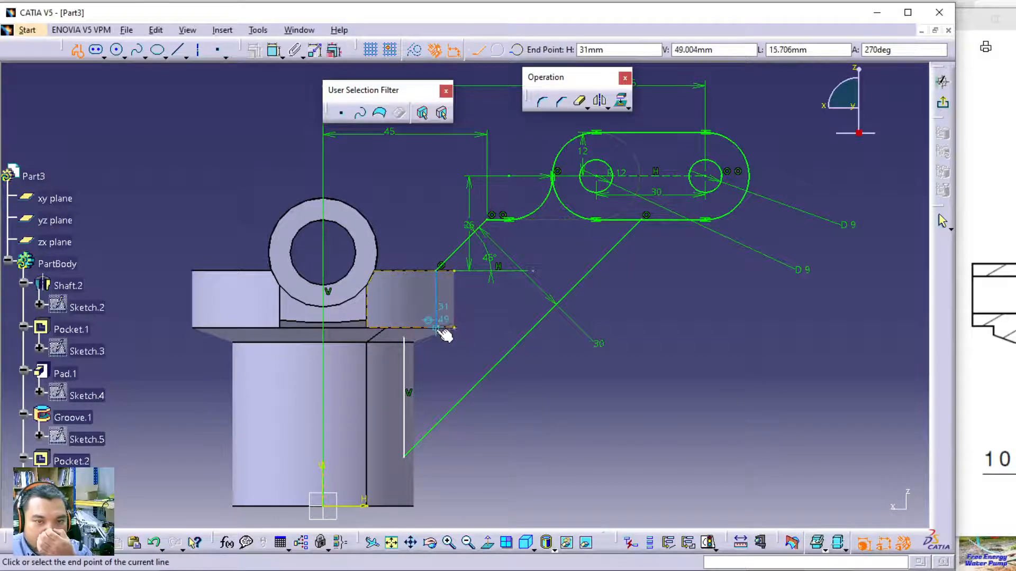
pyautogui.click(439, 326)
pyautogui.click(405, 339)
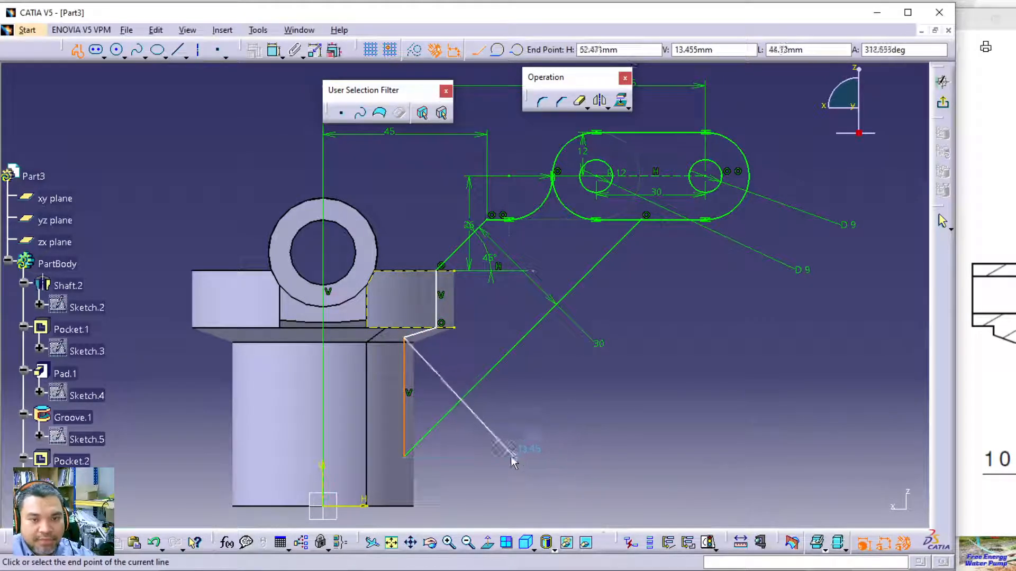
pyautogui.doubleClick(404, 456)
# Reposition the vertical line and its upper corner point so they sit just inside the cylinder's outer wall.
pyautogui.moveTo(408, 458)
pyautogui.mouseDown()
pyautogui.moveTo(419, 459)
pyautogui.moveTo(413, 464)
pyautogui.mouseUp()
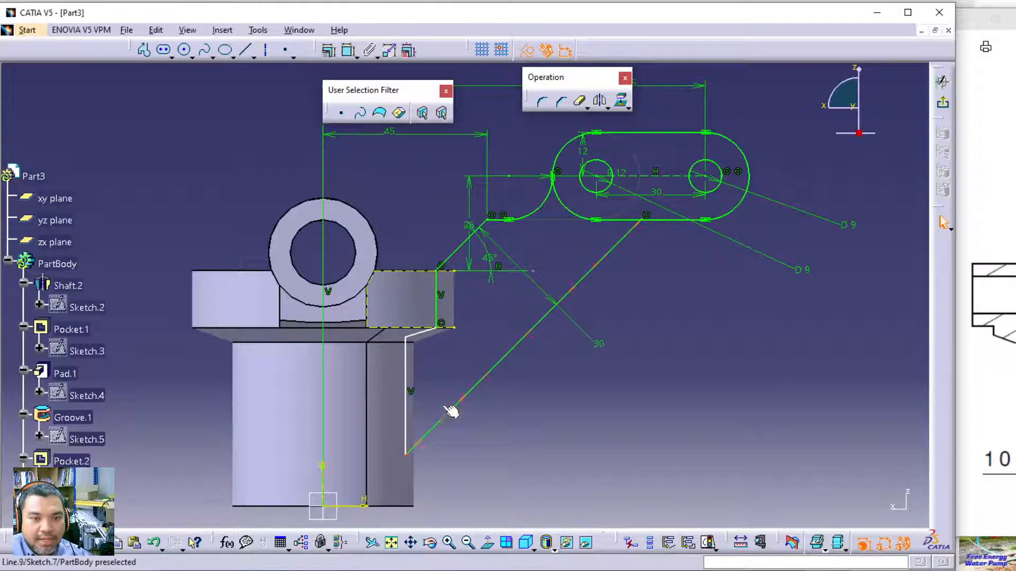
pyautogui.moveTo(419, 334); pyautogui.dragTo(422, 339)
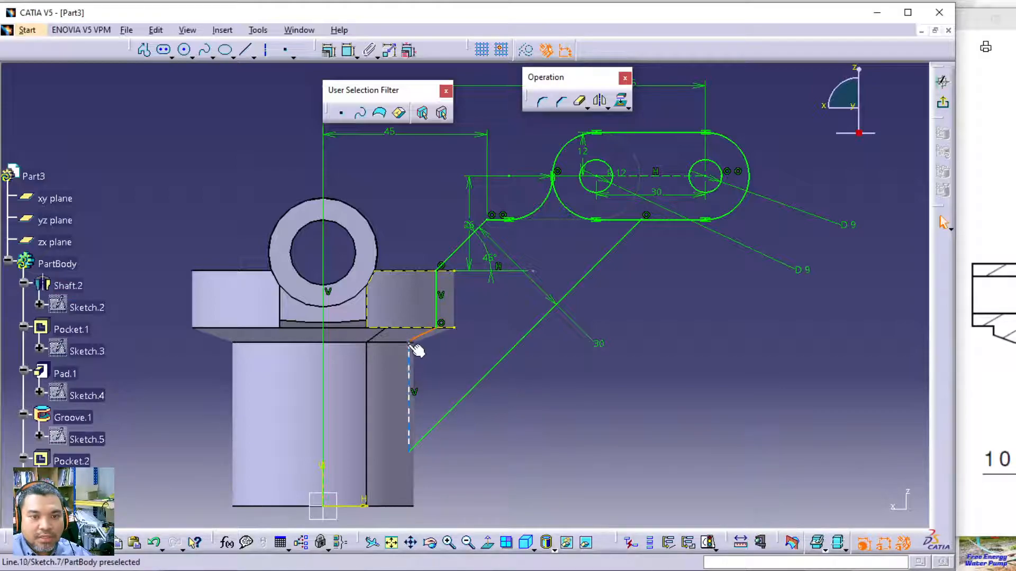
pyautogui.moveTo(409, 343); pyautogui.dragTo(403, 342)
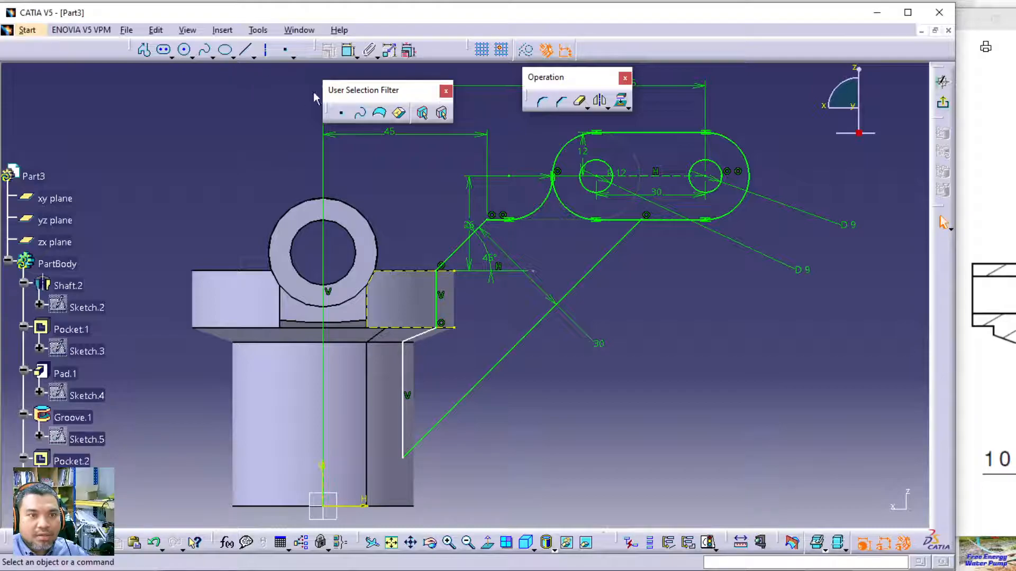
# Create a trimmed corner with a radius of about 42 mm between the slot's lower edge and the long underside line.
pyautogui.click(545, 104)
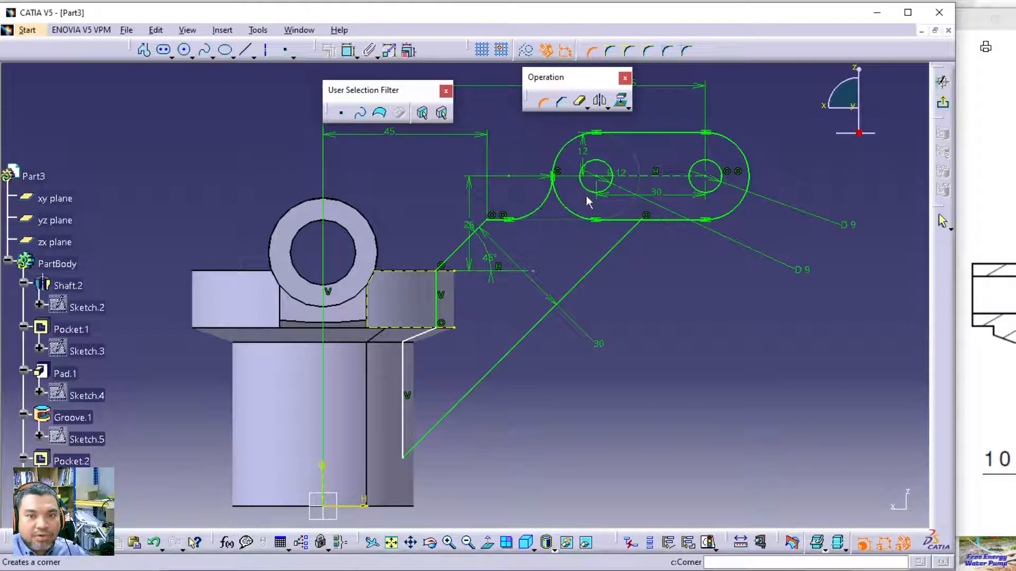
pyautogui.click(665, 221)
pyautogui.click(654, 236)
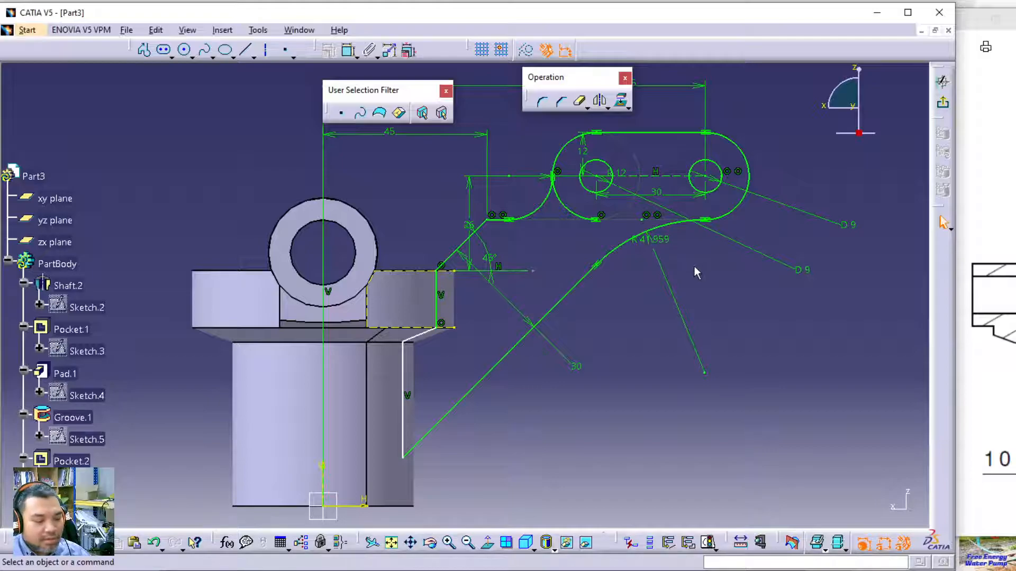
# Undo the last corner and sketch a circle with a radius of about 6 mm below the slot's lower edge.
pyautogui.hotkey('ctrl', 'z')
pyautogui.click(183, 50)
pyautogui.click(655, 271)
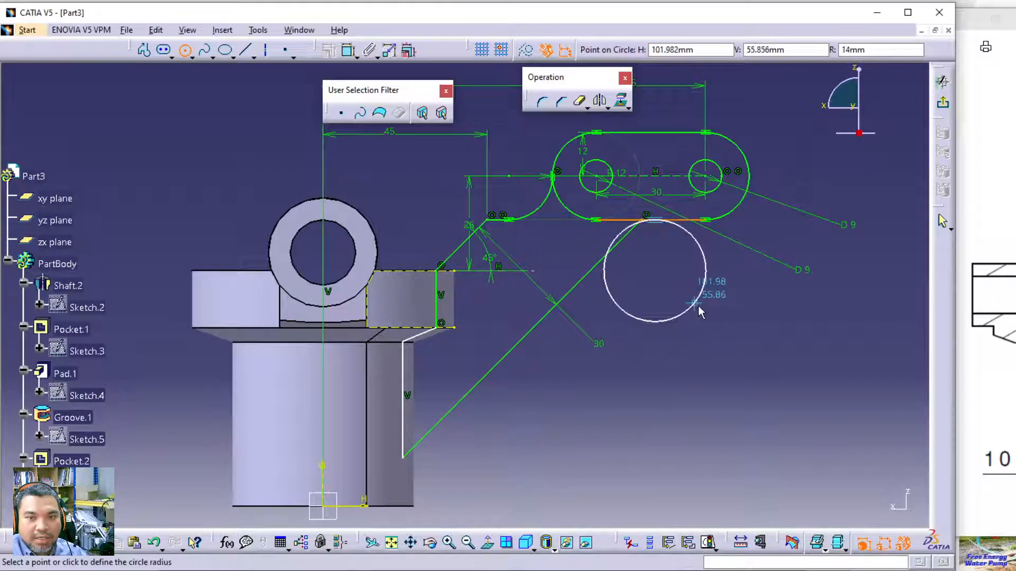
pyautogui.click(676, 280)
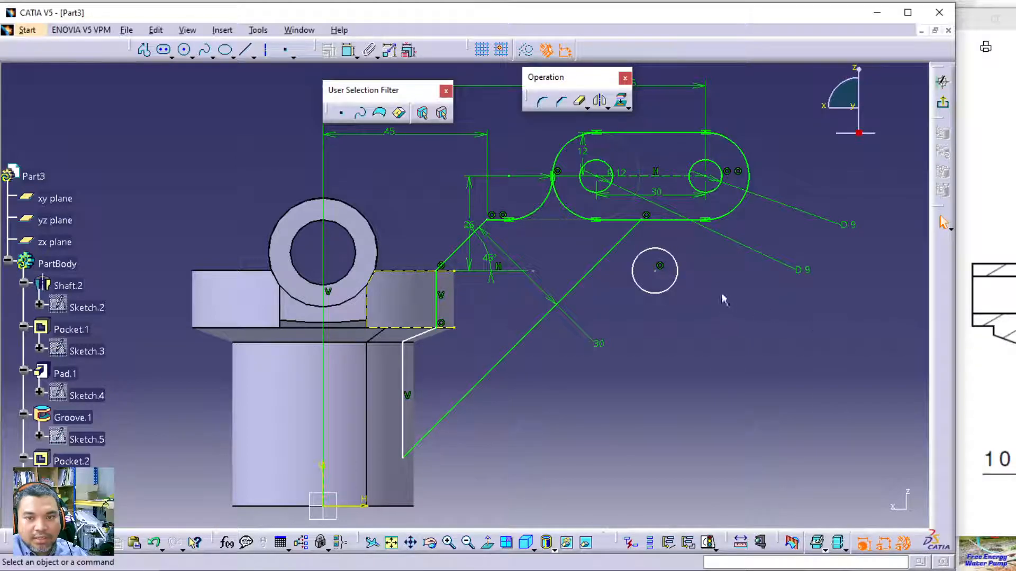
# Delete the coincidence constraint on the new circle's centre and shift the circle slightly away from the long underside line.
pyautogui.click(659, 269)
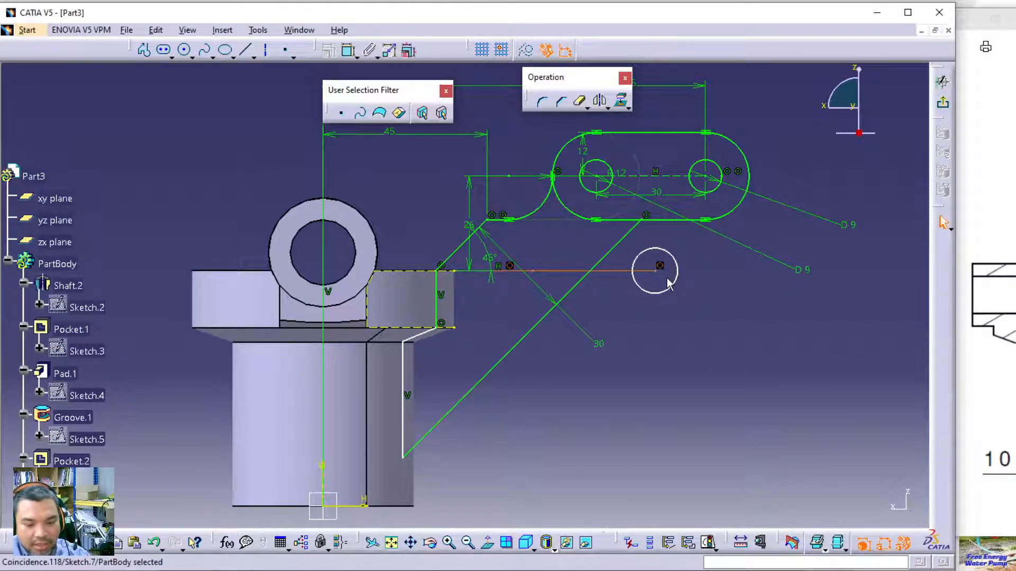
pyautogui.press('Delete')
pyautogui.moveTo(655, 271)
pyautogui.mouseDown()
pyautogui.moveTo(682, 268)
pyautogui.moveTo(668, 272)
pyautogui.mouseUp()
# Check the corner radius in the reference drawing and constrain the circle below the slot to a radius of 12 mm.
pyautogui.click(967, 365)
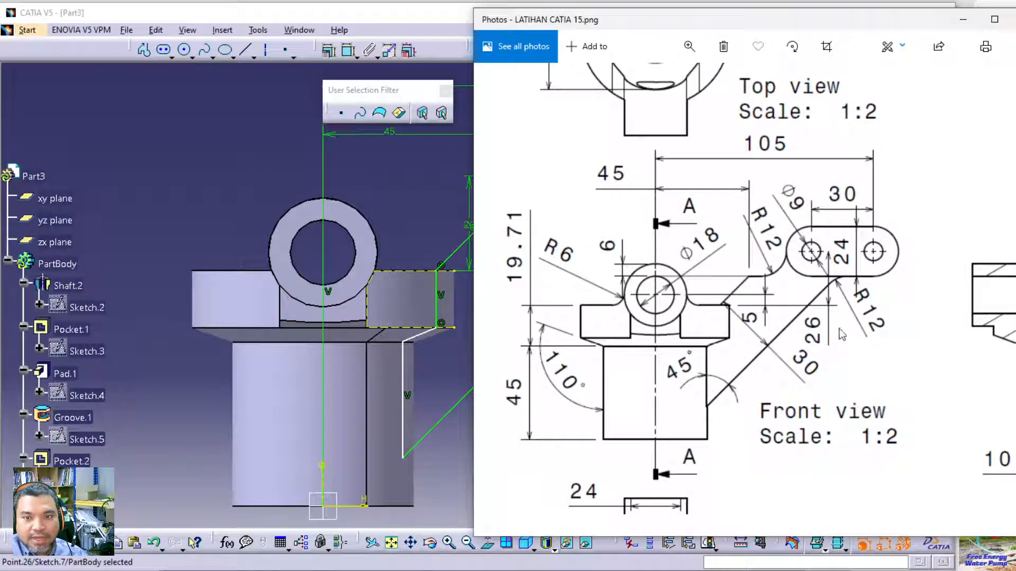
pyautogui.click(471, 279)
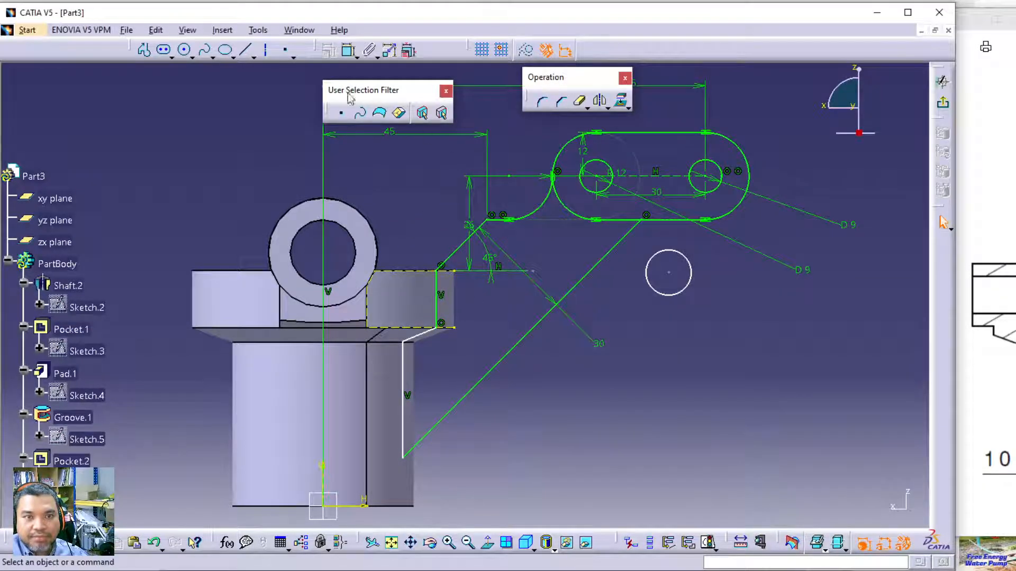
pyautogui.click(347, 51)
pyautogui.click(684, 288)
pyautogui.click(737, 328)
pyautogui.doubleClick(736, 318)
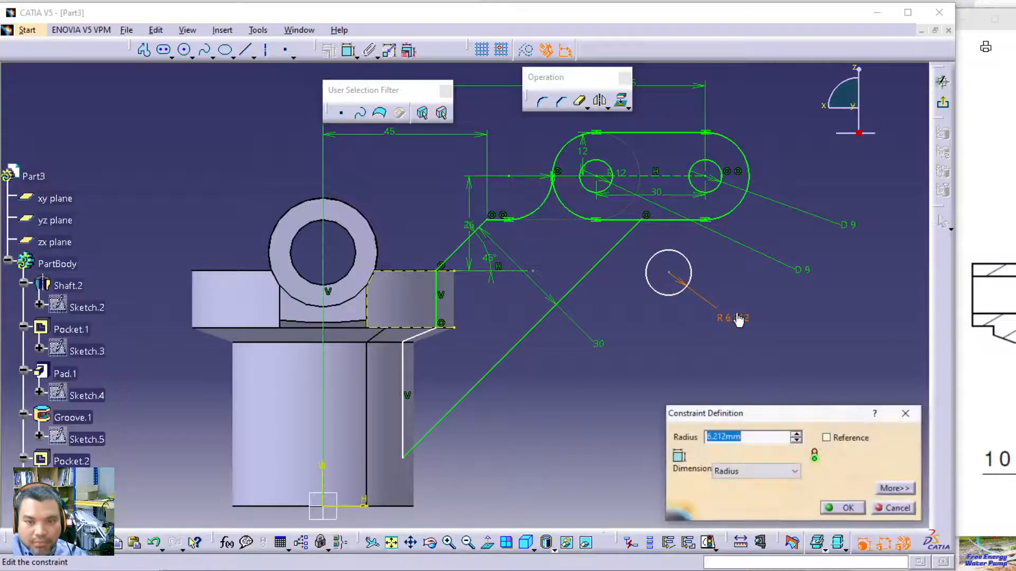
pyautogui.write('12')
pyautogui.press('Return')
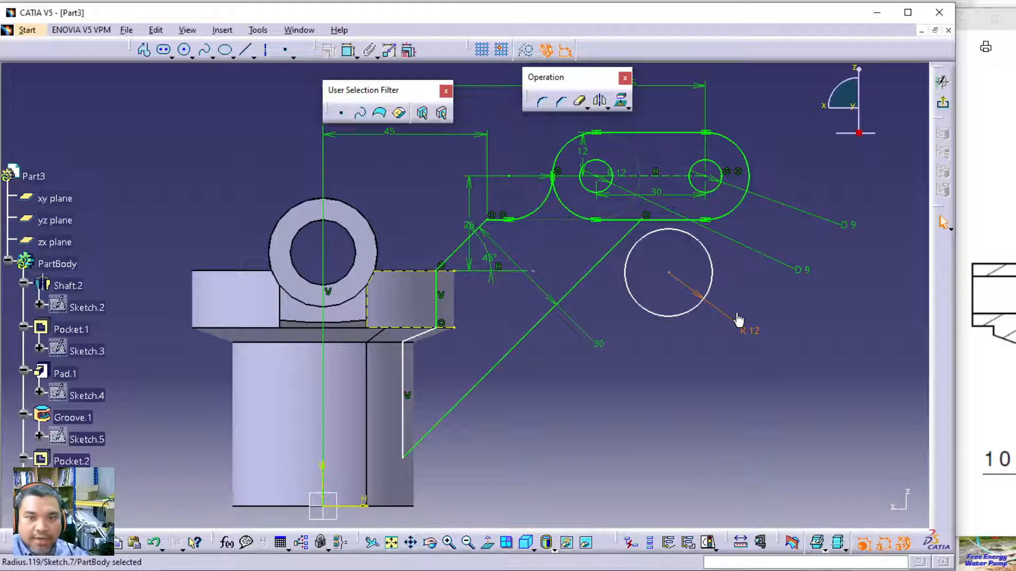
# Make the R12 circle tangent to the slot's straight lower edge.
pyautogui.click(704, 245)
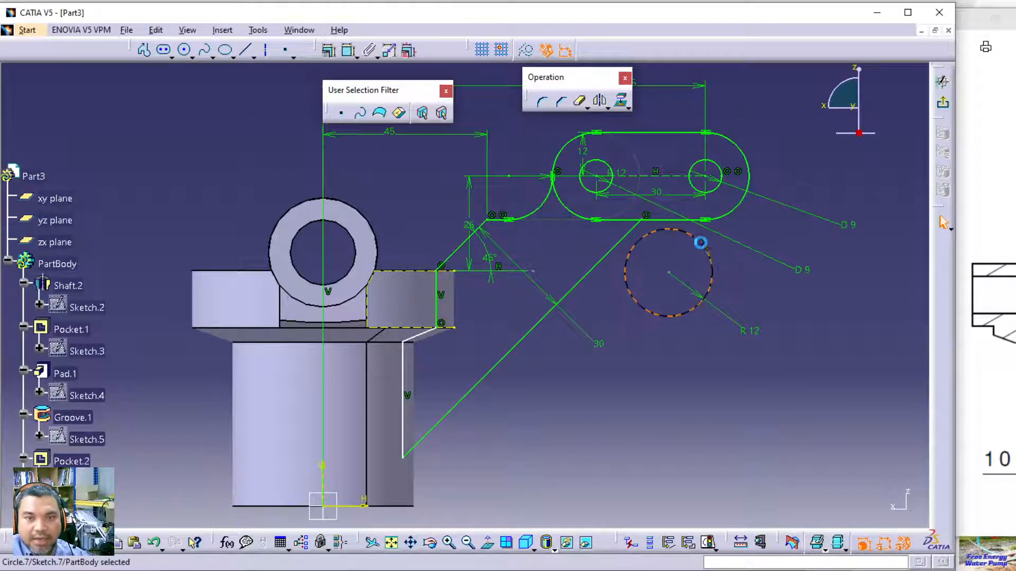
pyautogui.keyDown('ctrl'); pyautogui.click(682, 225); pyautogui.keyUp('ctrl')
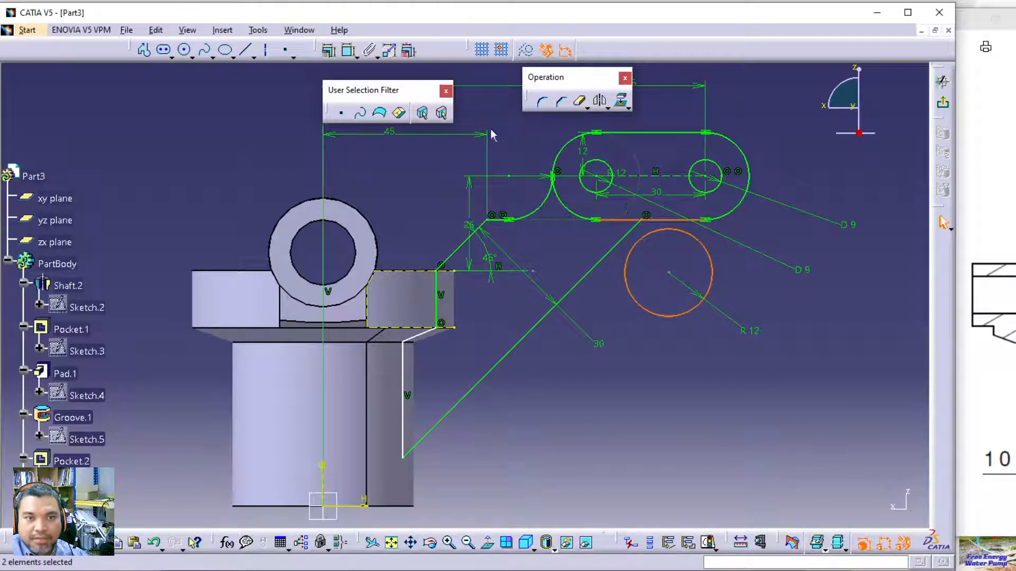
pyautogui.click(328, 50)
pyautogui.click(853, 408)
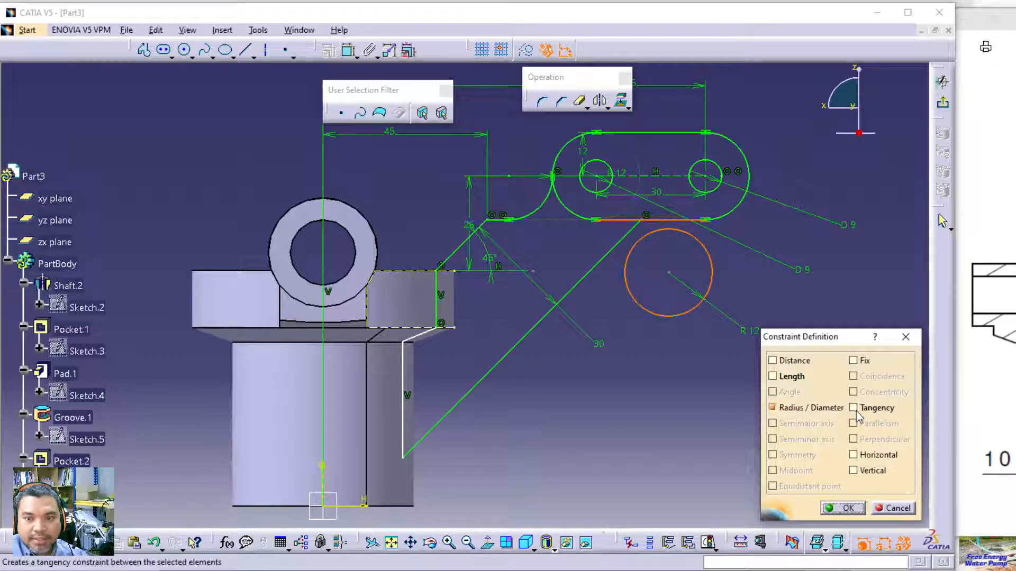
pyautogui.click(842, 509)
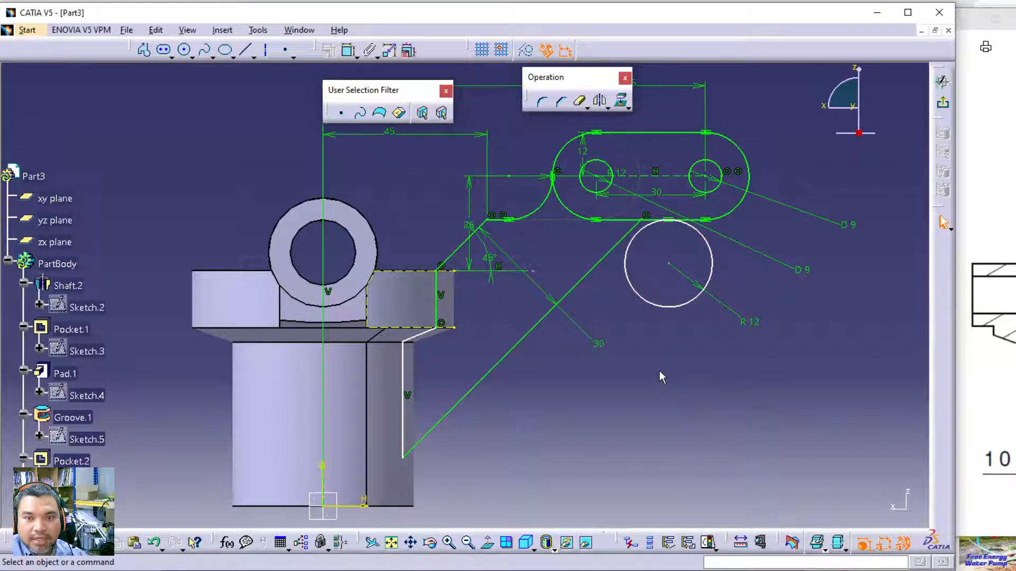
# Try to make the R12 circle tangent to the long underside line.
pyautogui.click(663, 310)
pyautogui.keyDown('ctrl'); pyautogui.click(603, 260); pyautogui.keyUp('ctrl')
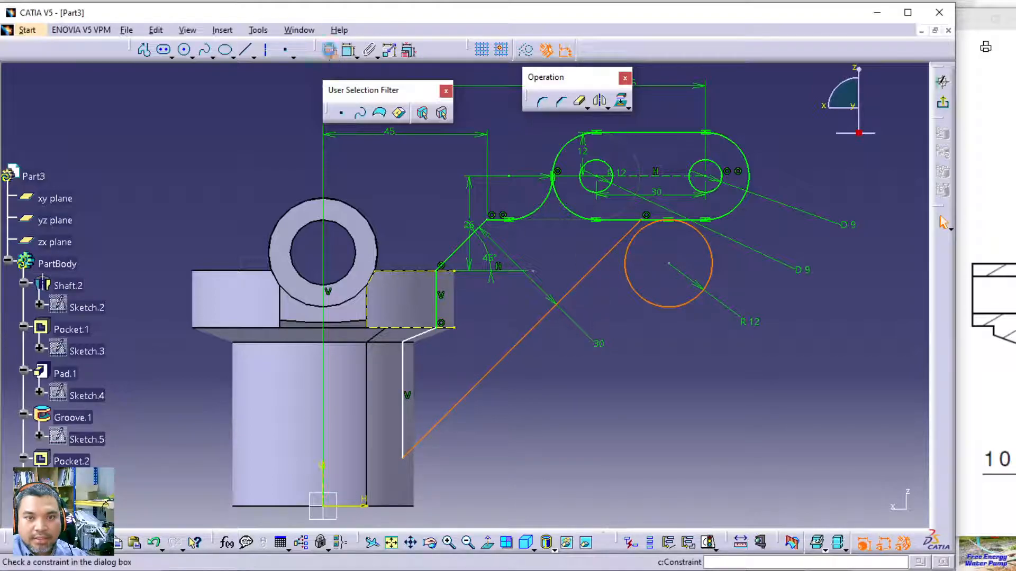
pyautogui.click(328, 50)
pyautogui.click(861, 409)
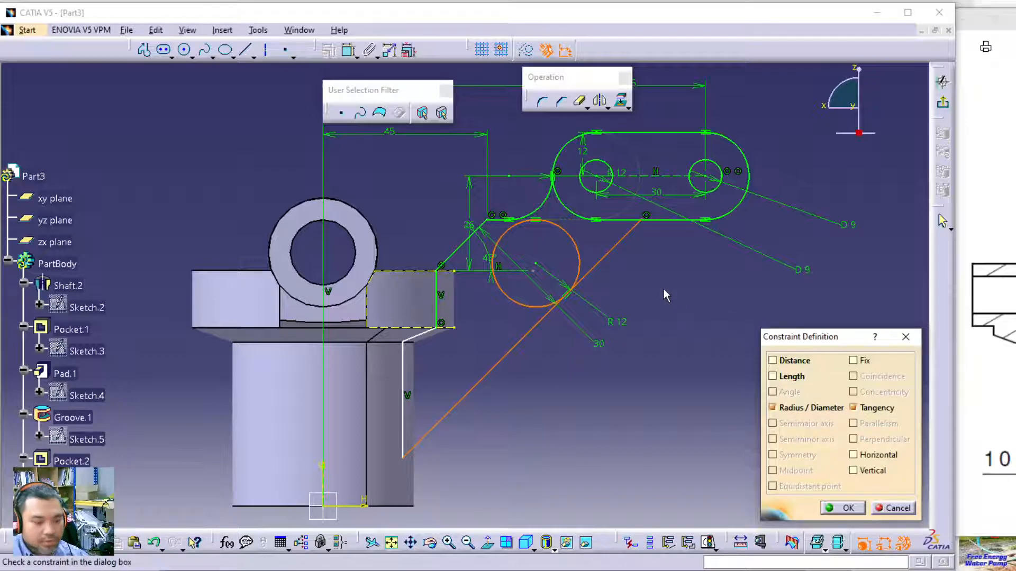
pyautogui.press('Return')
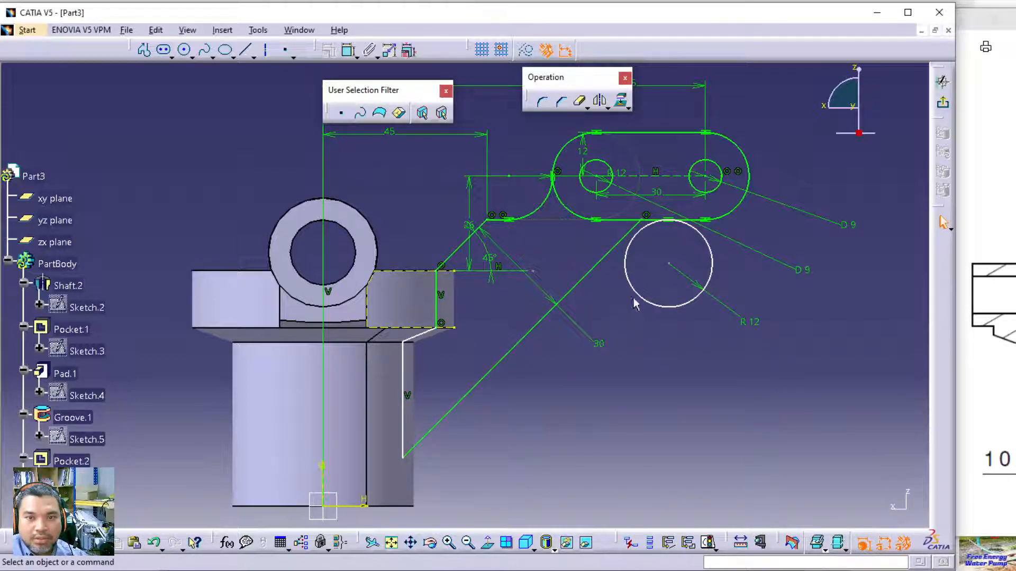
# Apply a tangency constraint between the R12 circle and the long underside line, keeping the circle beneath the slot.
pyautogui.click(630, 286)
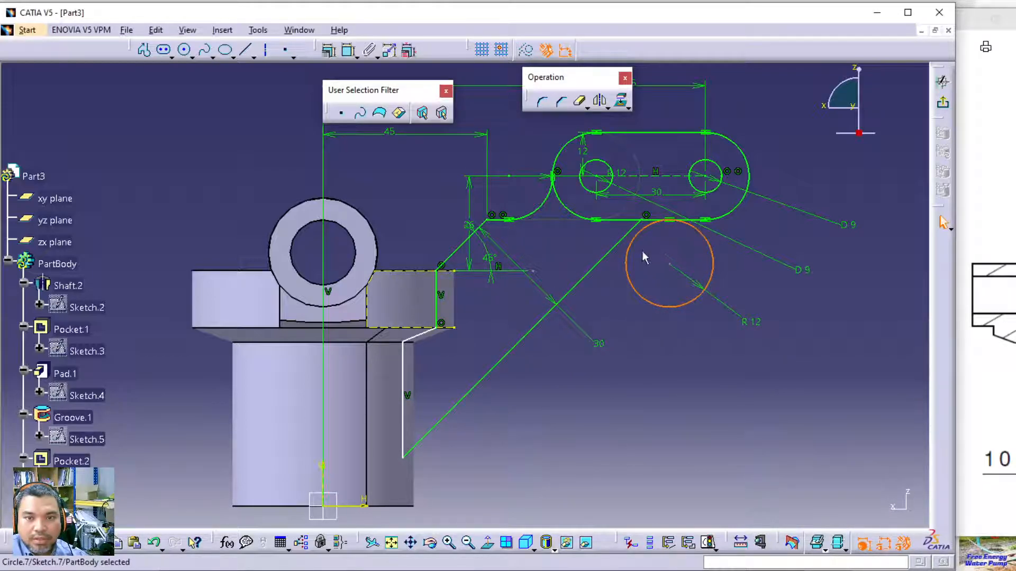
pyautogui.click(329, 50)
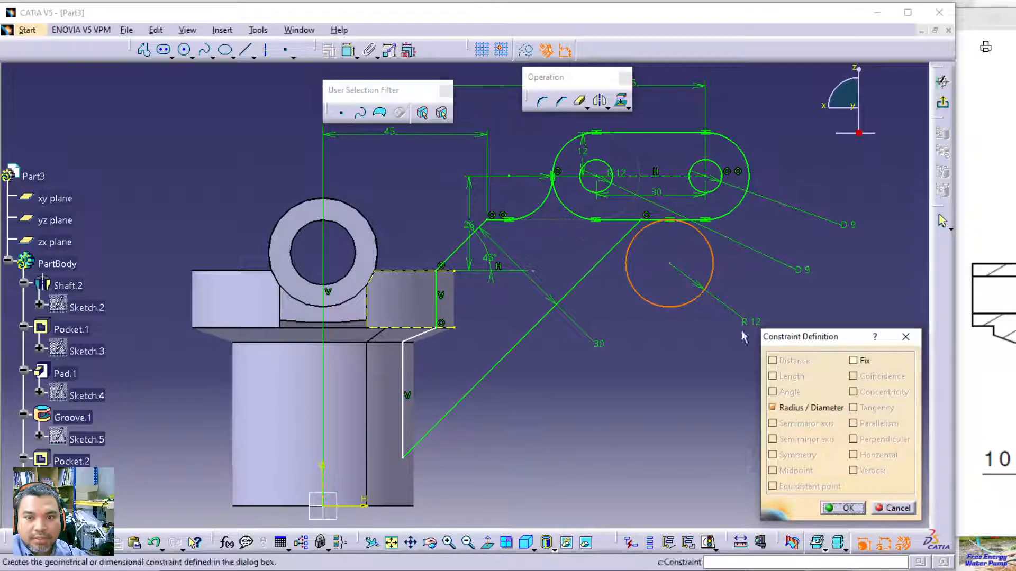
pyautogui.press('Return')
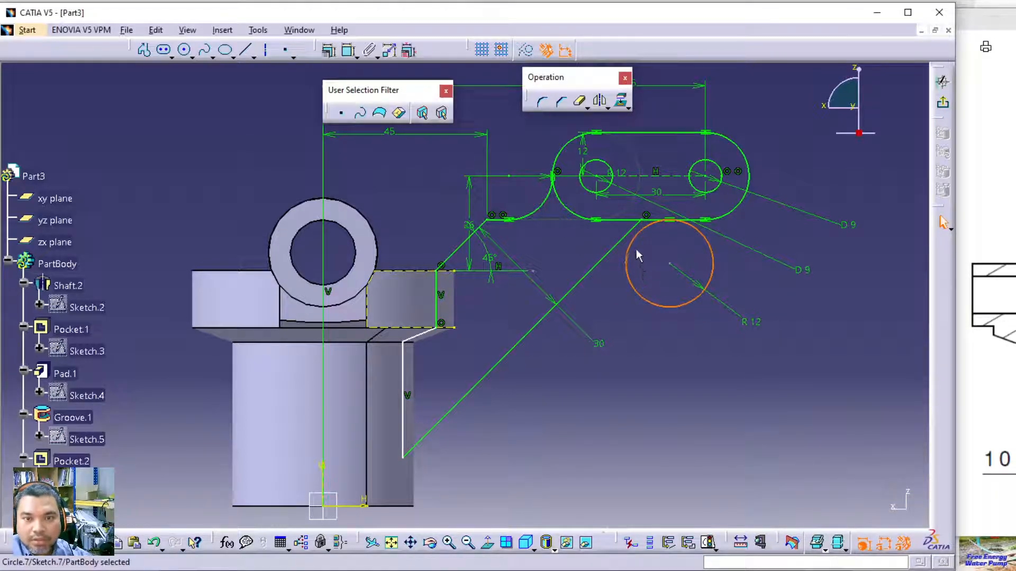
pyautogui.click(634, 234)
pyautogui.keyDown('ctrl'); pyautogui.click(634, 238); pyautogui.keyUp('ctrl')
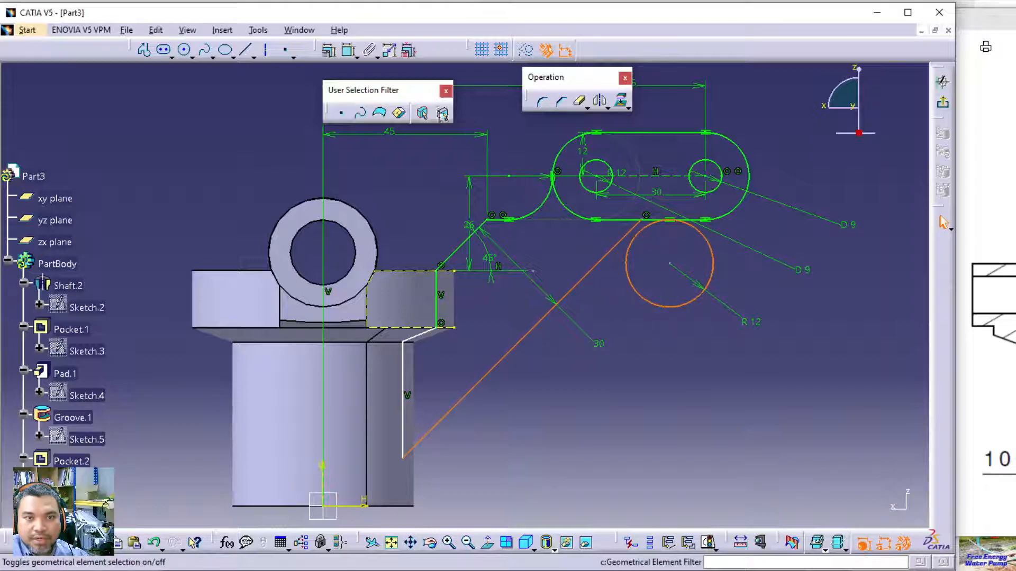
pyautogui.click(333, 52)
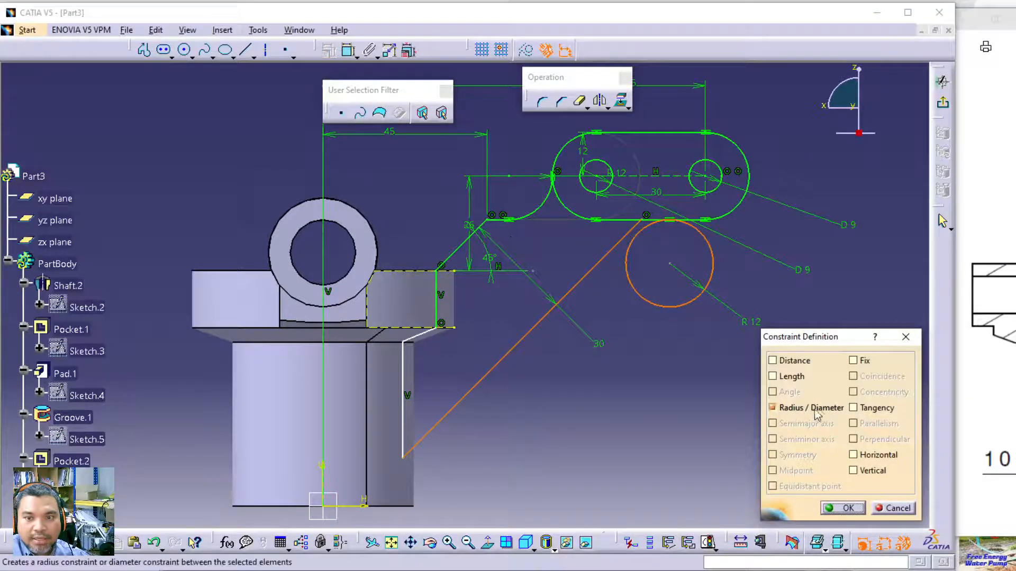
pyautogui.click(853, 408)
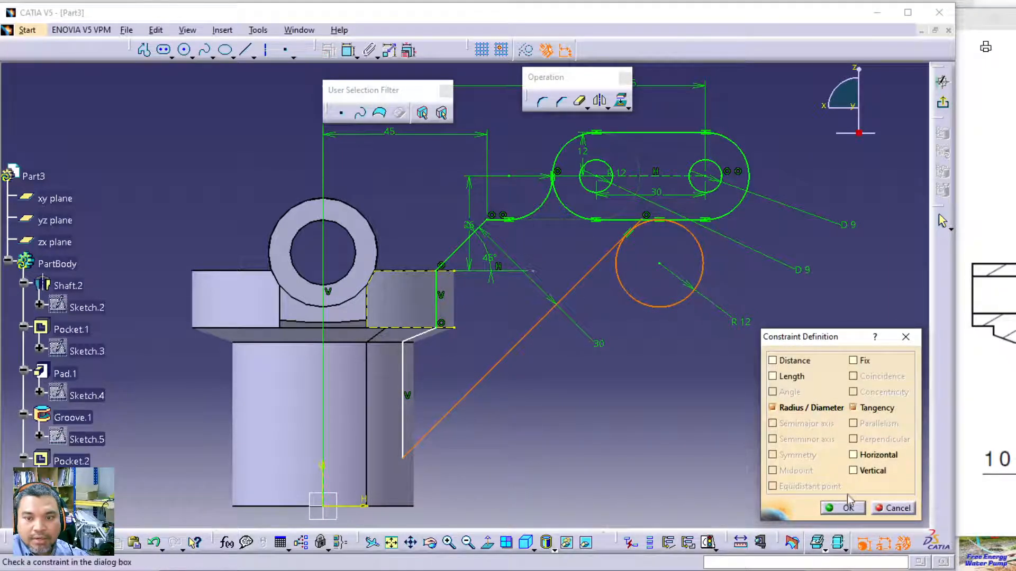
pyautogui.click(843, 507)
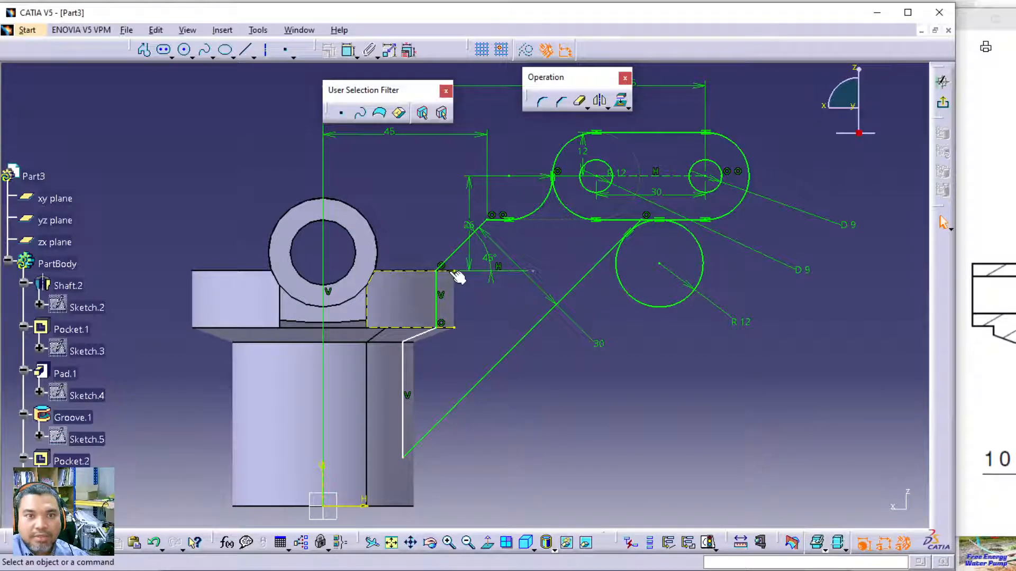
# Quick-trim the R12 circle to its short blend arc and remove the underside line's leftover end above that arc.
pyautogui.click(579, 101)
pyautogui.click(709, 264)
pyautogui.moveTo(672, 249)
pyautogui.mouseDown(button='middle')
pyautogui.moveTo(660, 164)
pyautogui.moveTo(512, 237)
pyautogui.mouseUp(button='middle')
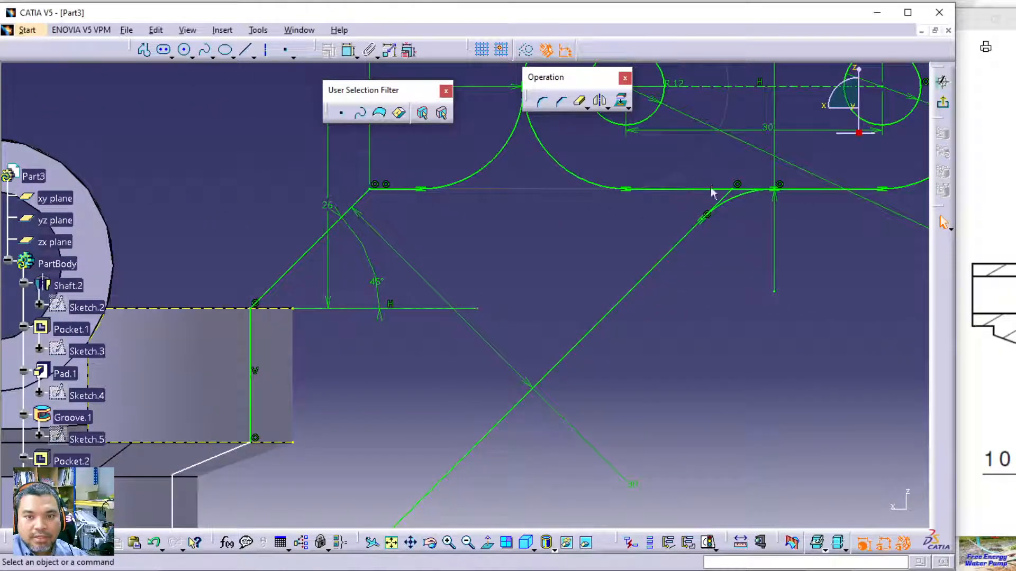
pyautogui.click(731, 203)
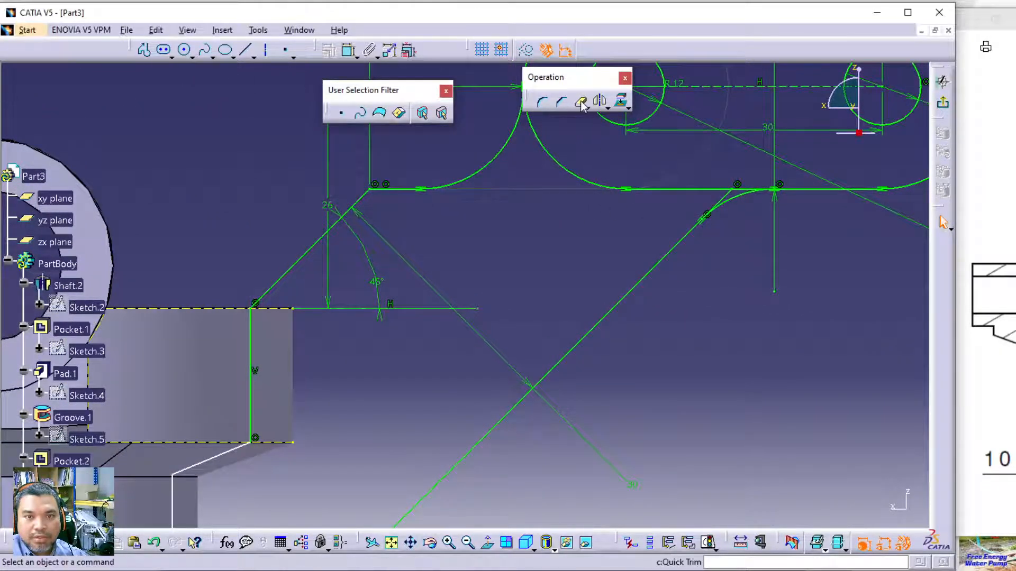
pyautogui.click(582, 103)
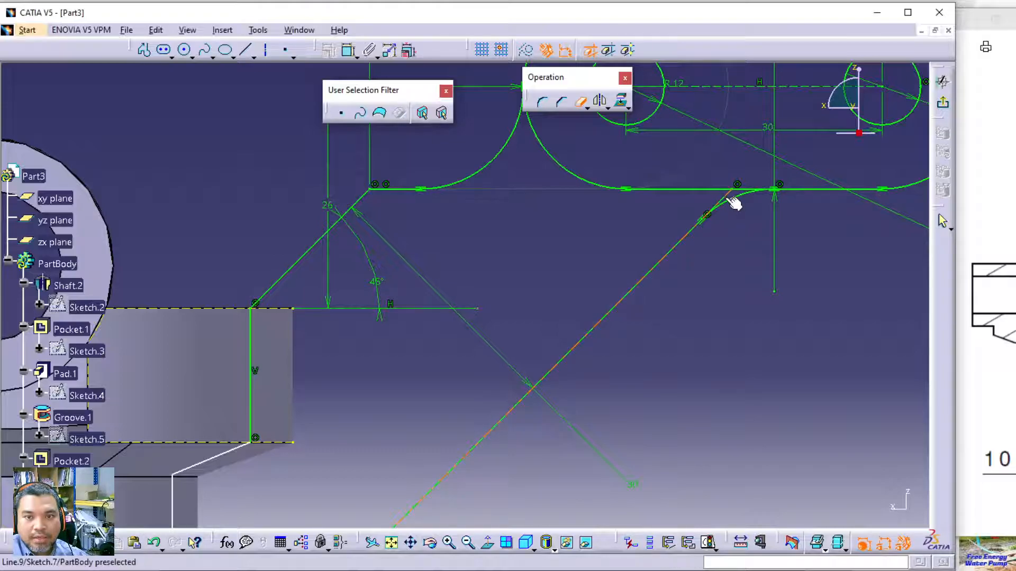
pyautogui.click(731, 205)
# Break the slot's straight lower edge at the upper end of the R12 blend arc.
pyautogui.moveTo(709, 252)
pyautogui.keyDown('ctrl'); pyautogui.mouseDown(button='middle')
pyautogui.moveTo(707, 294)
pyautogui.moveTo(666, 273)
pyautogui.mouseUp(button='middle'); pyautogui.keyUp('ctrl')
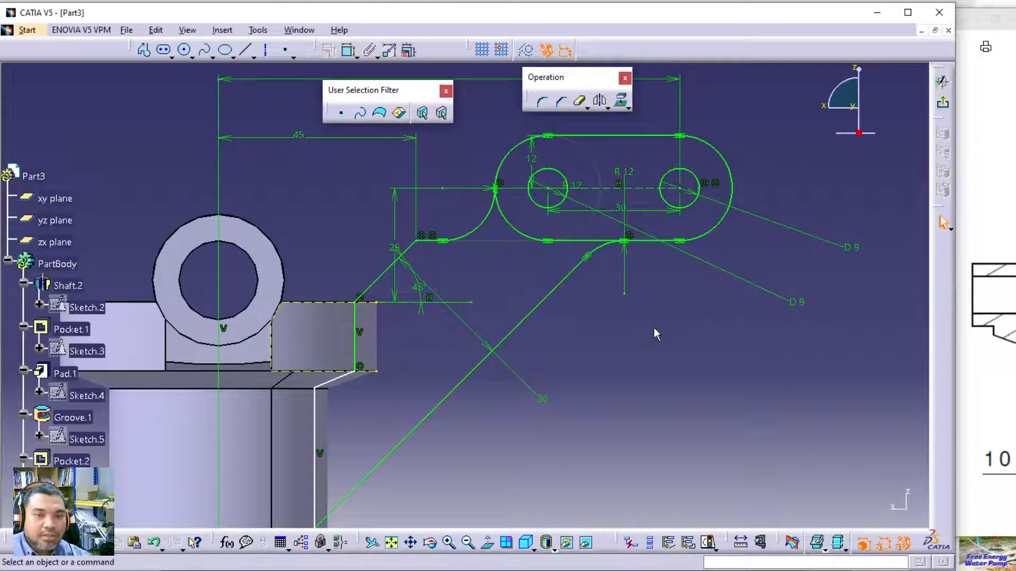
pyautogui.moveTo(639, 333)
pyautogui.mouseDown(button='middle')
pyautogui.moveTo(642, 290)
pyautogui.moveTo(609, 339)
pyautogui.mouseUp(button='middle')
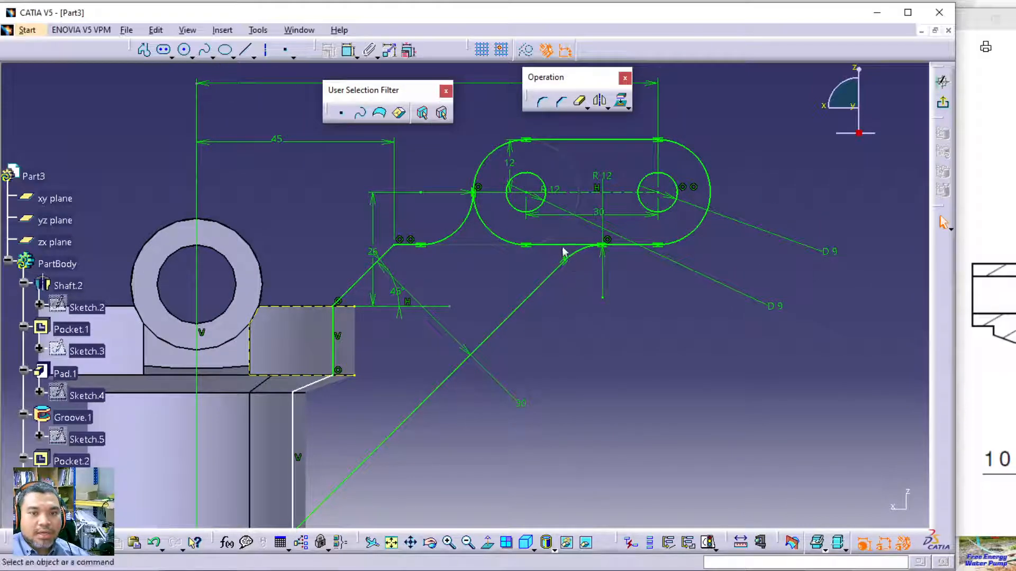
pyautogui.click(587, 108)
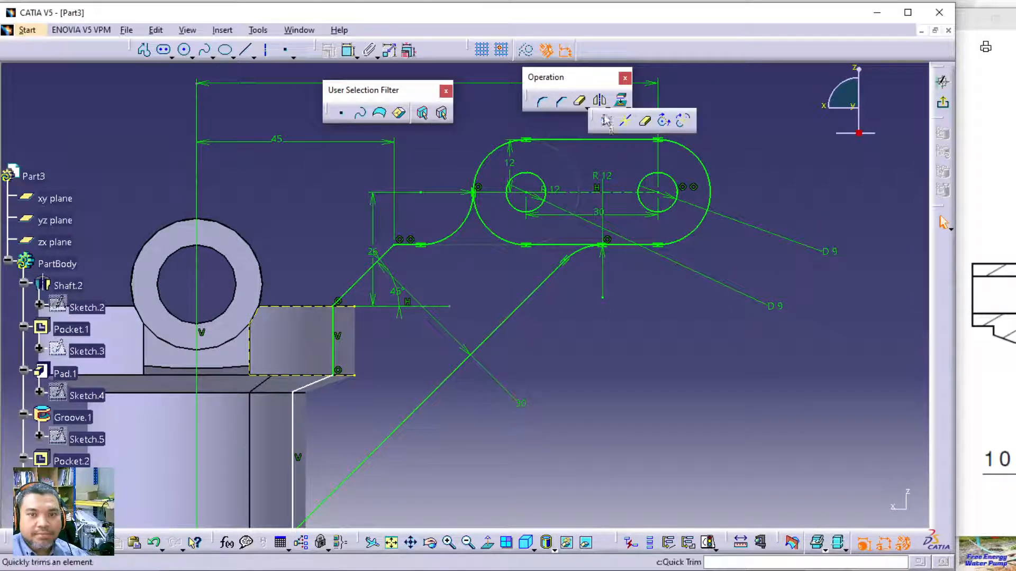
pyautogui.click(628, 117)
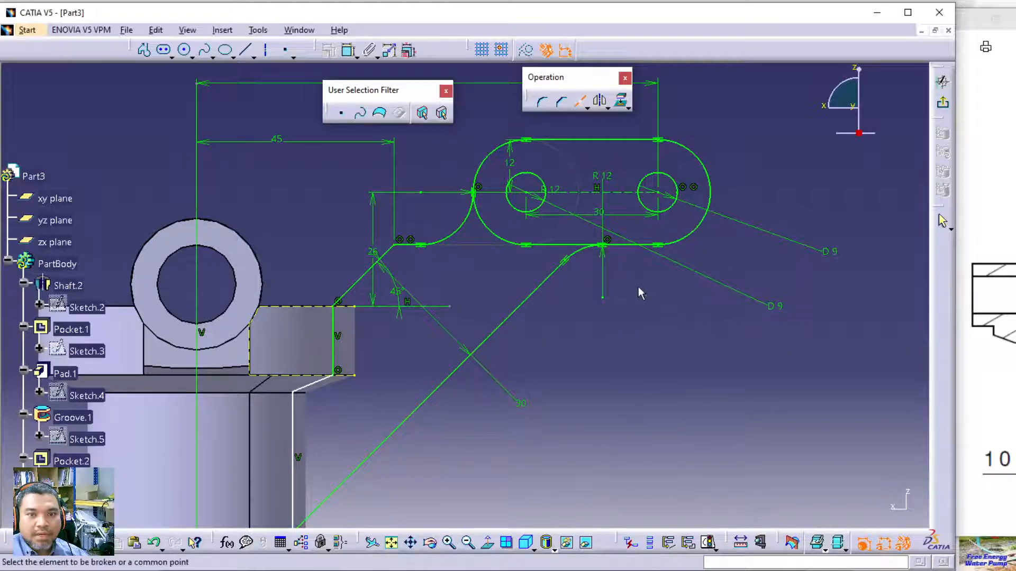
pyautogui.press('Escape')
pyautogui.click(629, 247)
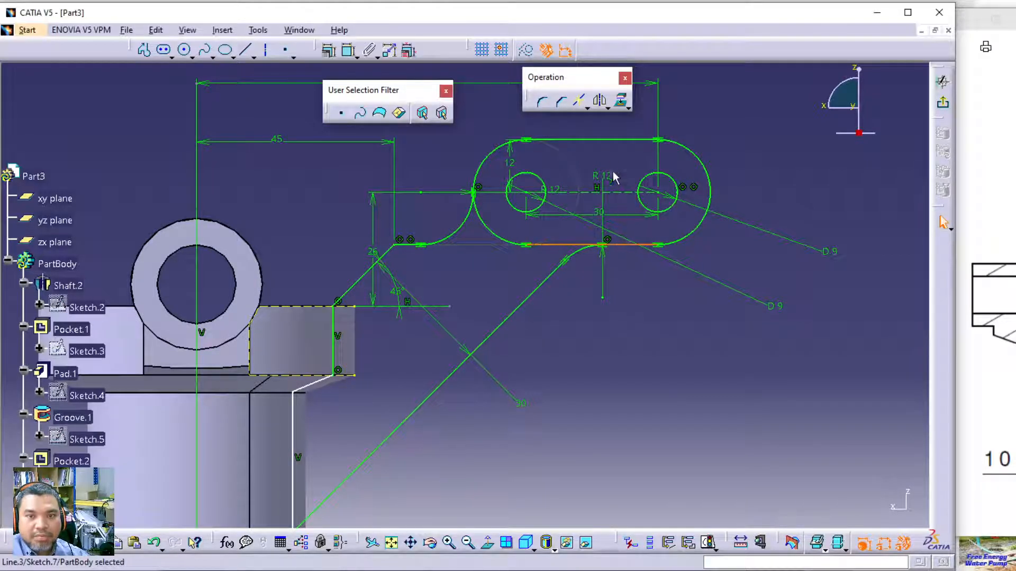
pyautogui.click(579, 100)
pyautogui.click(587, 245)
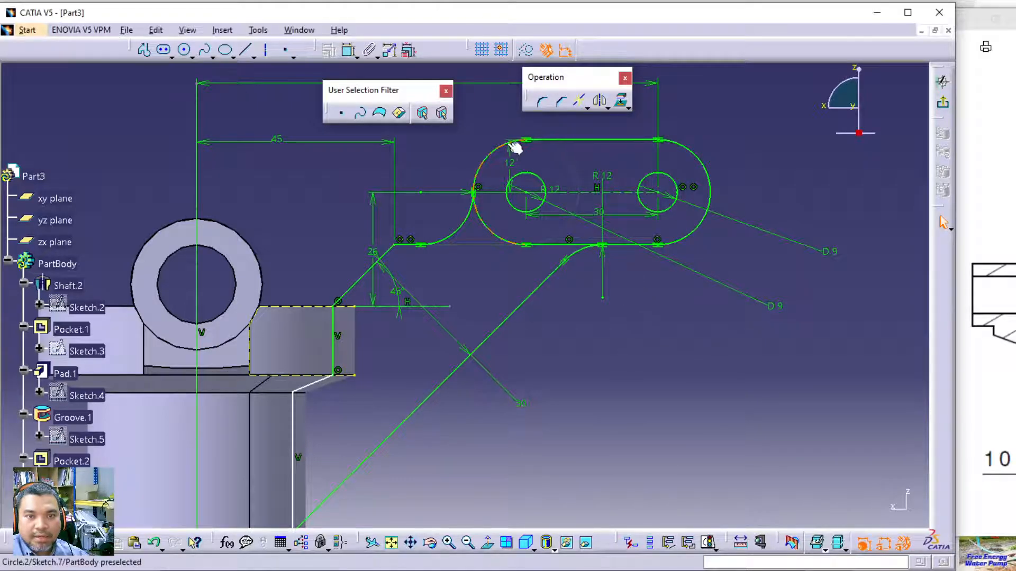
# Break the slot's rounded end nearest the cylinder using the adjoining R12 arc as the breaking element.
pyautogui.click(493, 153)
pyautogui.click(581, 103)
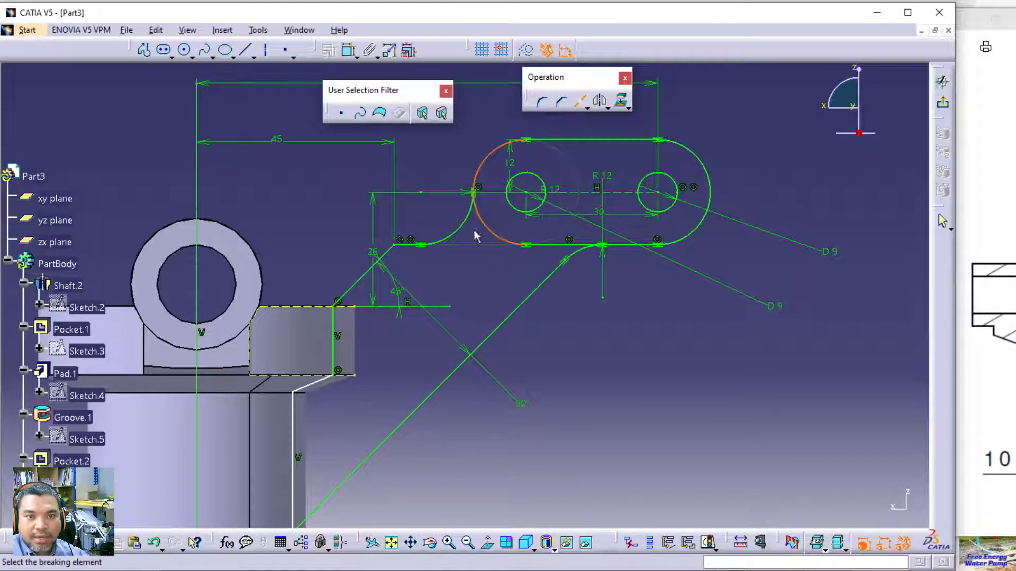
pyautogui.click(467, 232)
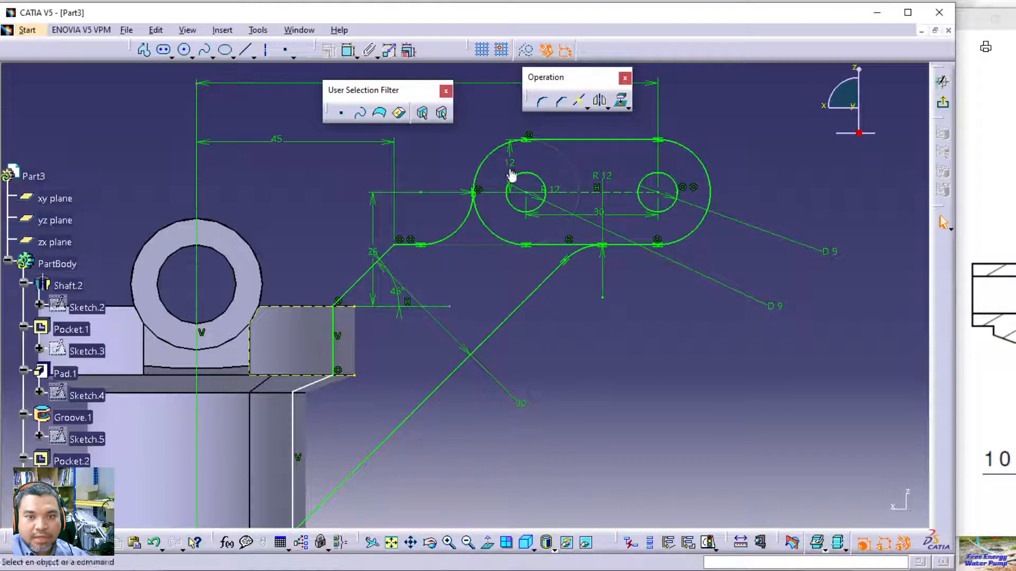
# Exit the arm sketch and start a Multi-Pad on it, selecting the angled arm's extrusion domain.
pyautogui.click(944, 105)
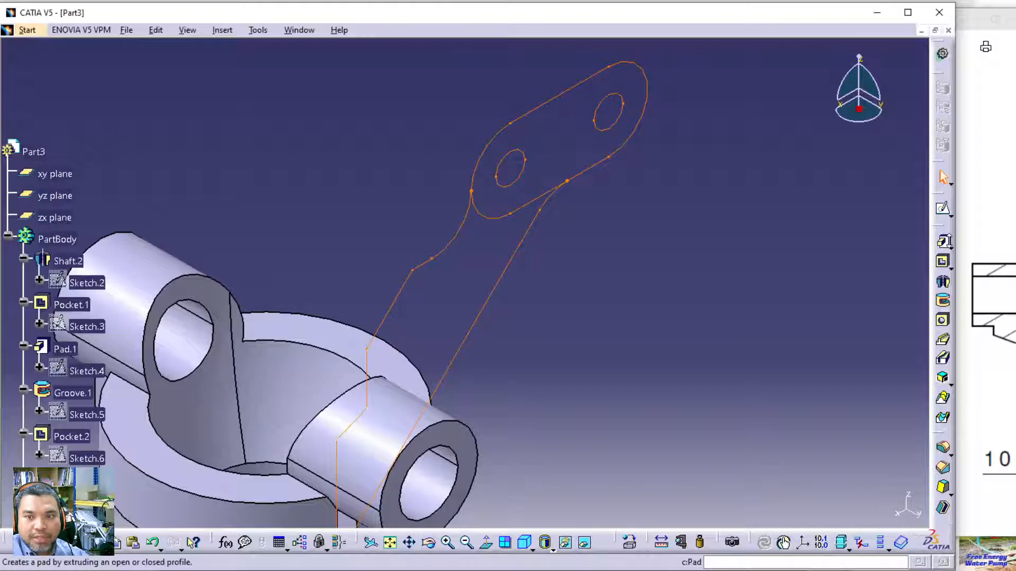
pyautogui.click(950, 247)
pyautogui.click(1005, 254)
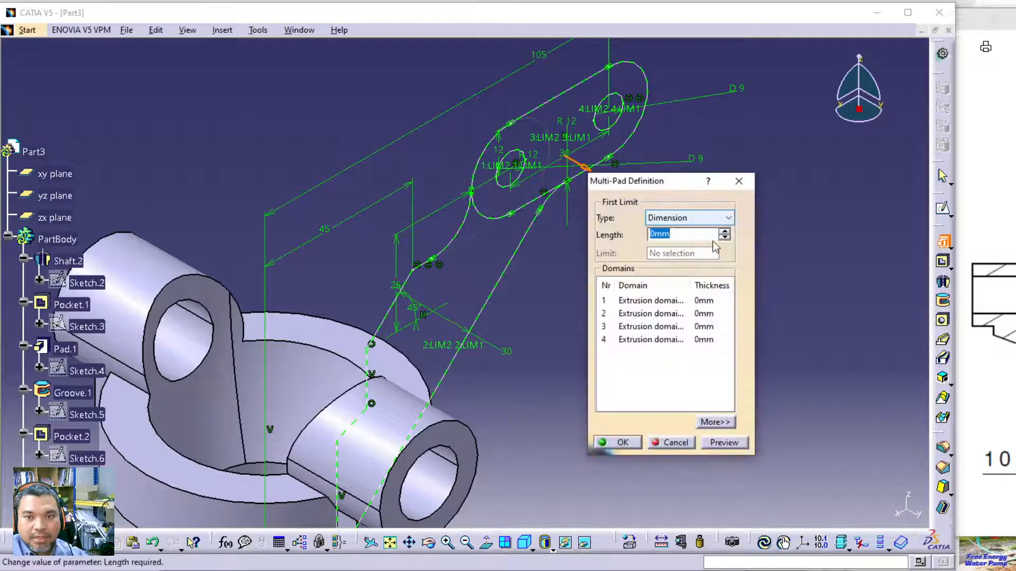
pyautogui.click(653, 305)
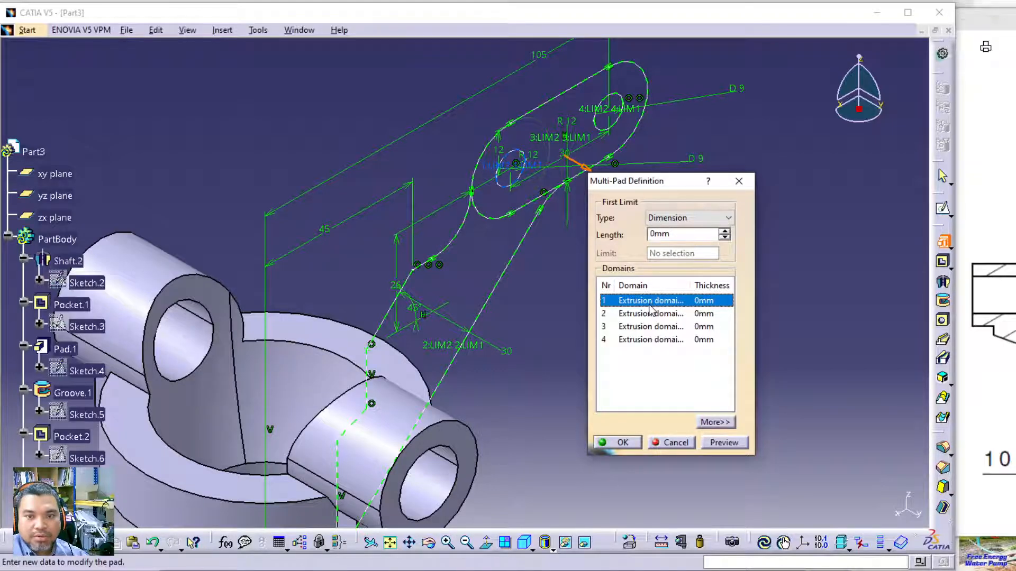
pyautogui.click(652, 314)
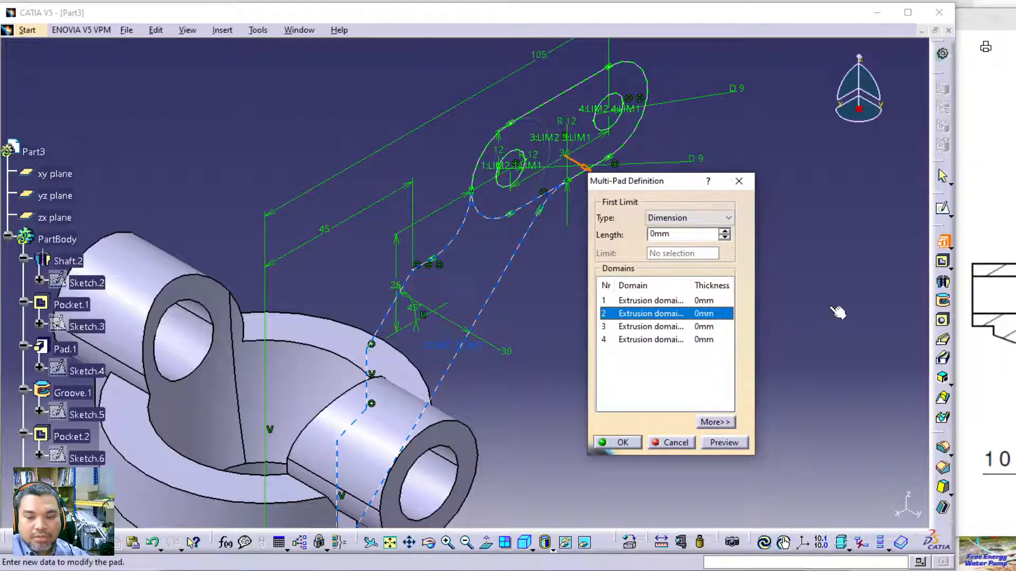
# Check the arm thickness in the LATIHAN CATIA 15 top view and set the arm domain's first and second limits to 5 mm each.
pyautogui.click(958, 336)
pyautogui.moveTo(890, 287)
pyautogui.mouseDown()
pyautogui.moveTo(862, 299)
pyautogui.moveTo(824, 372)
pyautogui.mouseUp()
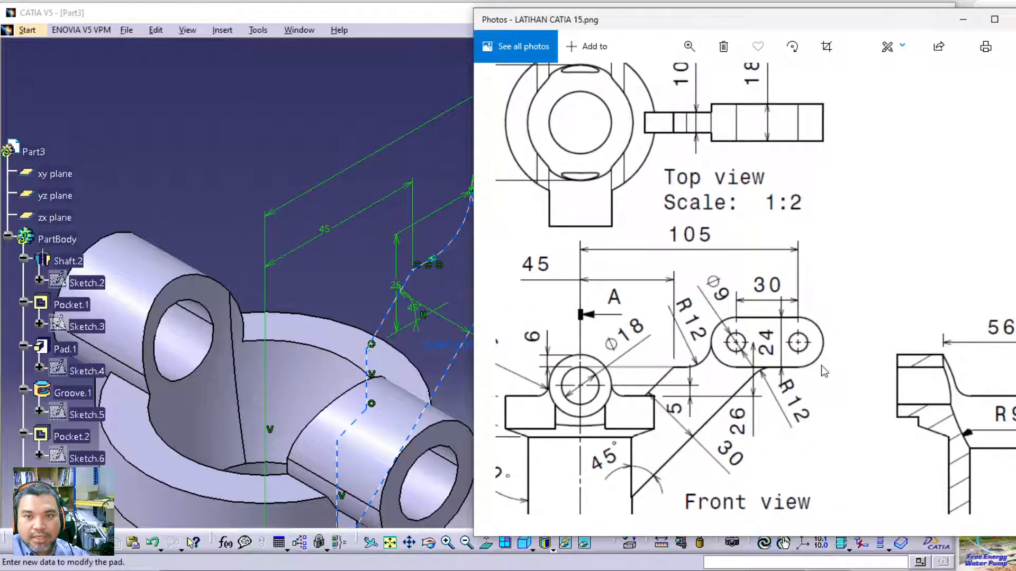
pyautogui.moveTo(824, 238)
pyautogui.mouseDown()
pyautogui.moveTo(823, 313)
pyautogui.moveTo(870, 312)
pyautogui.mouseUp()
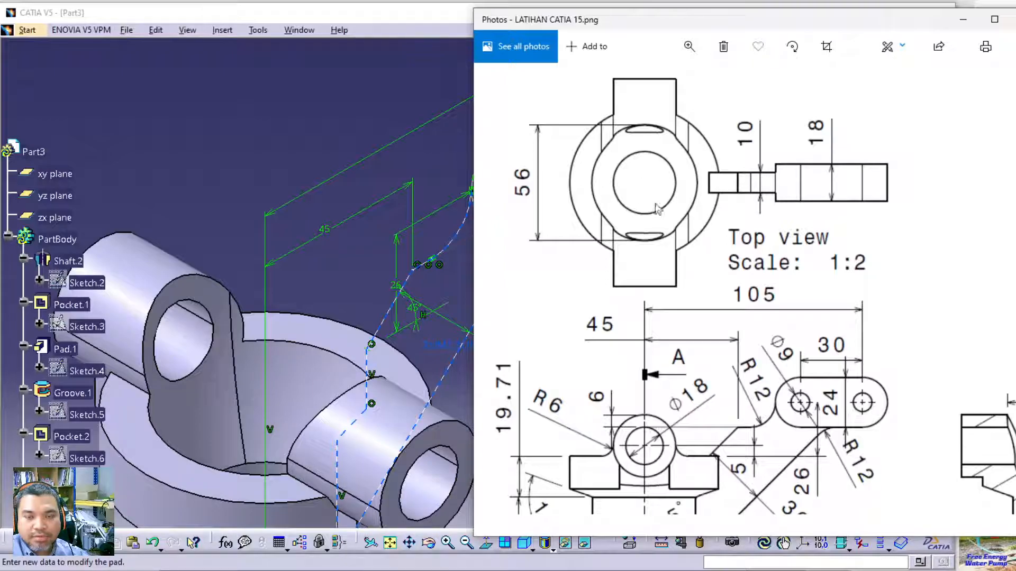
pyautogui.click(247, 137)
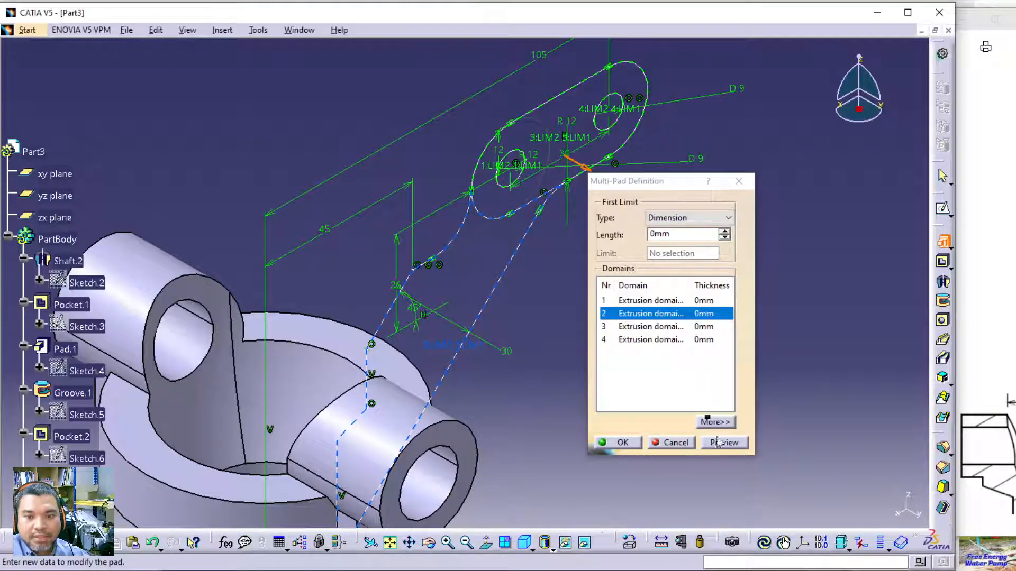
pyautogui.click(714, 422)
pyautogui.moveTo(692, 233); pyautogui.dragTo(605, 230)
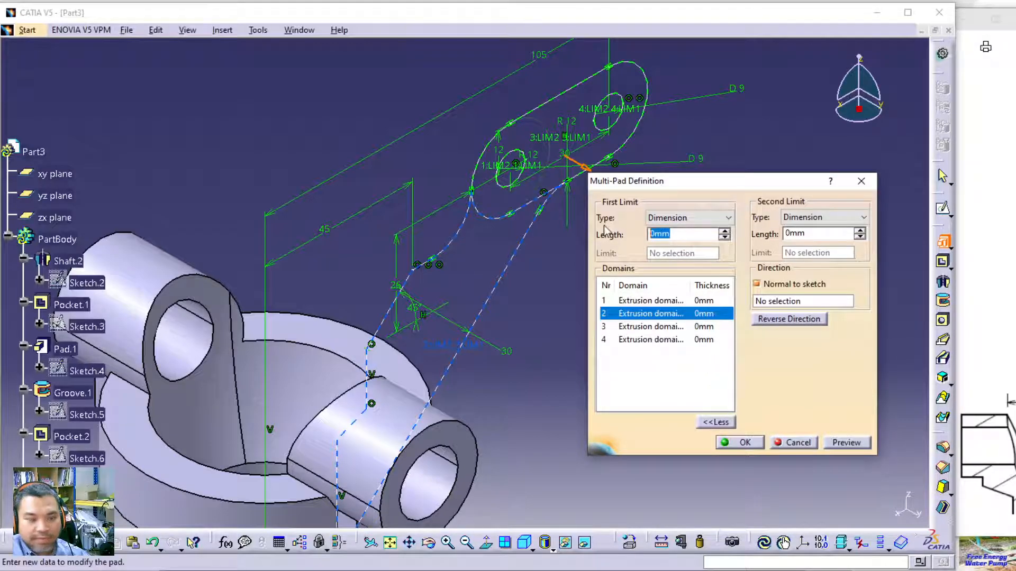
pyautogui.write('5')
pyautogui.press('Tab')
pyautogui.write('5')
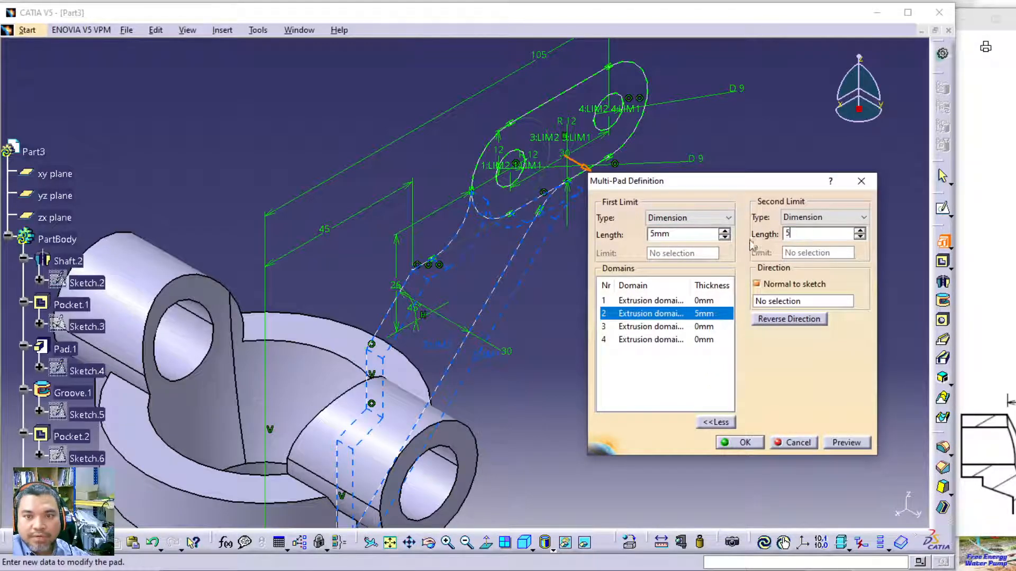
# Set the slot-shaped domain's first limit to 18/2 mm and second limit to 9 mm, leave the holes unextruded, and complete the Multi-Pad.
pyautogui.click(646, 327)
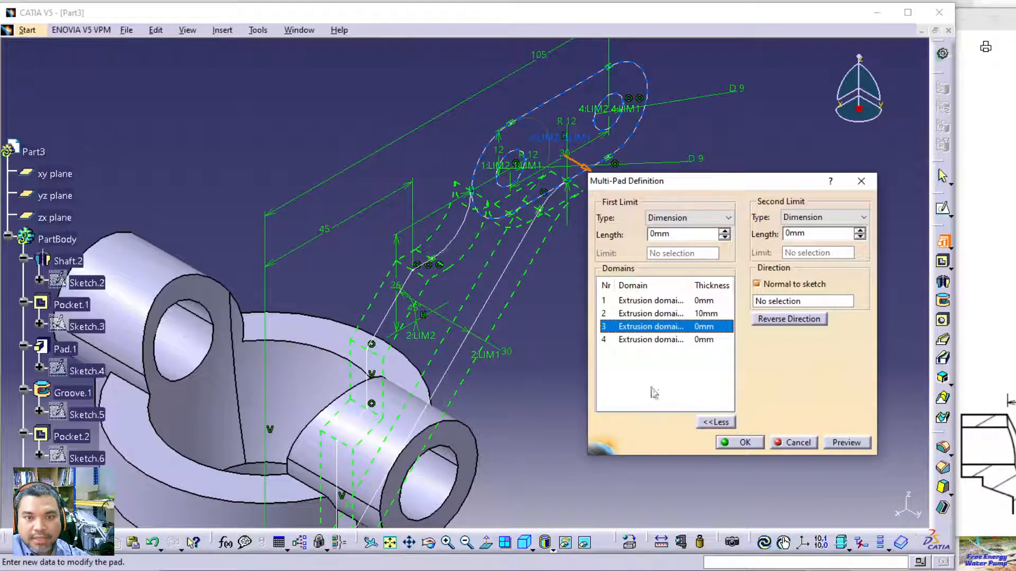
pyautogui.click(659, 343)
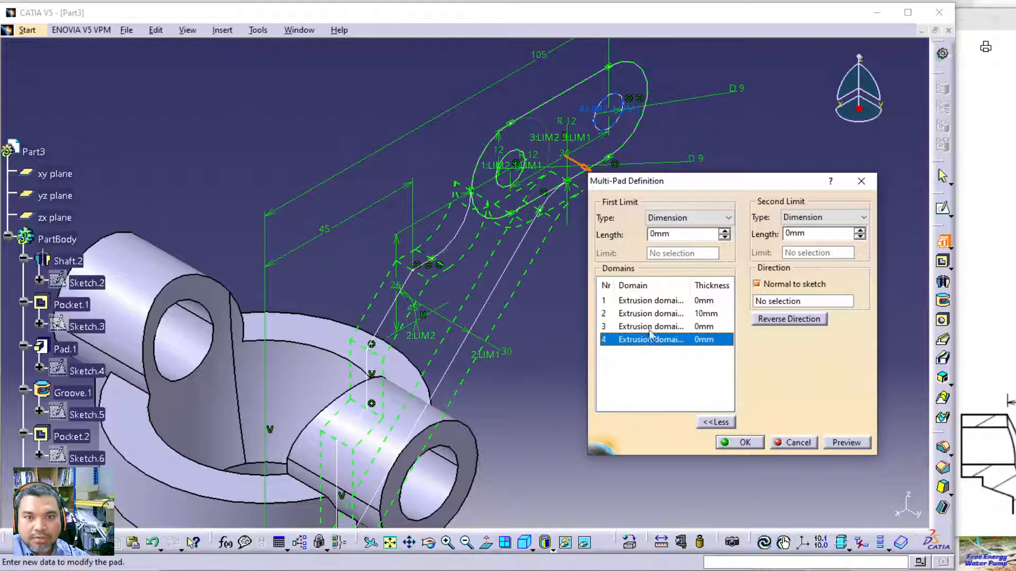
pyautogui.click(650, 330)
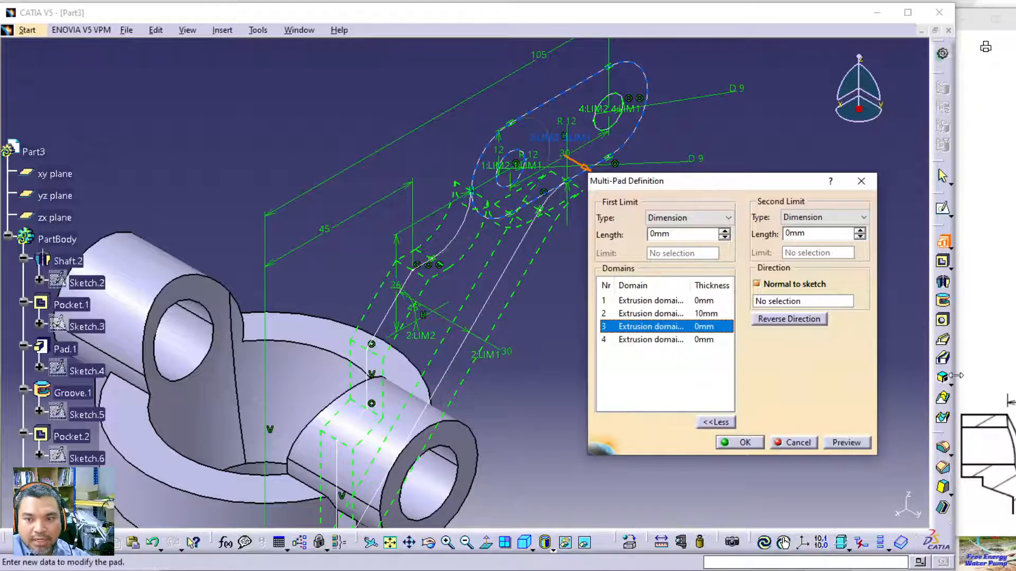
pyautogui.click(1005, 357)
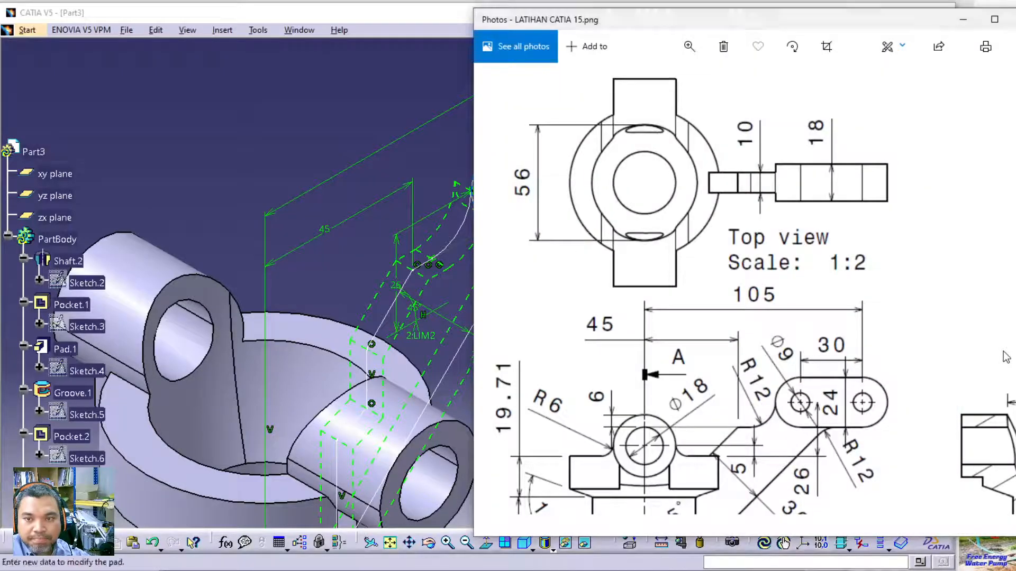
pyautogui.click(333, 239)
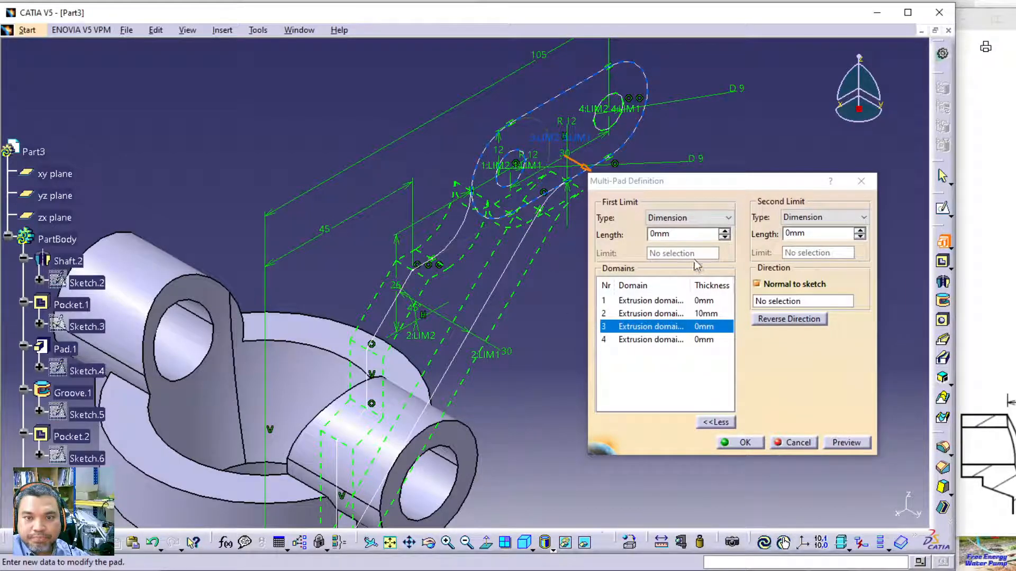
pyautogui.doubleClick(688, 234)
pyautogui.write('18/2')
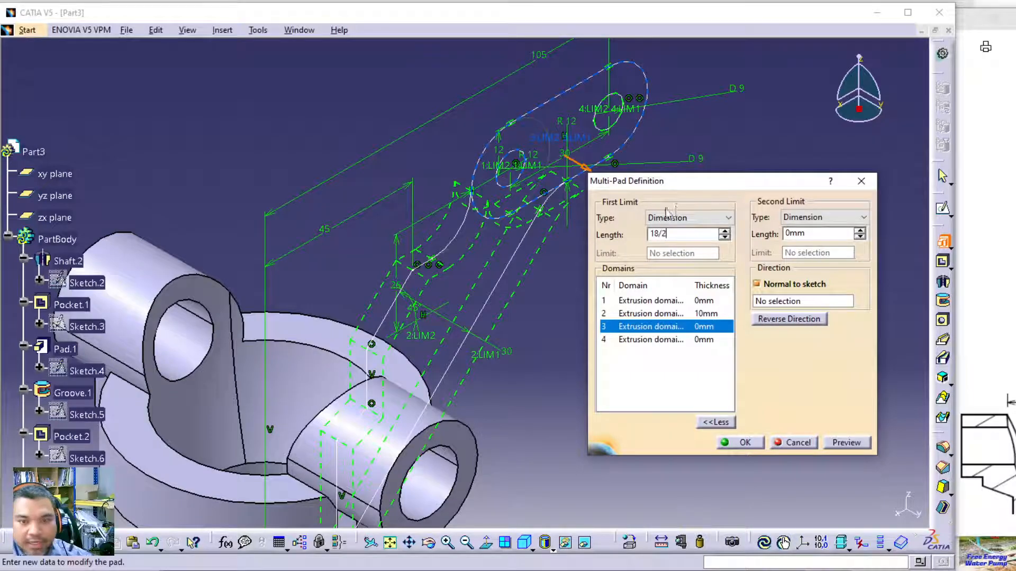
pyautogui.moveTo(812, 233); pyautogui.dragTo(755, 227)
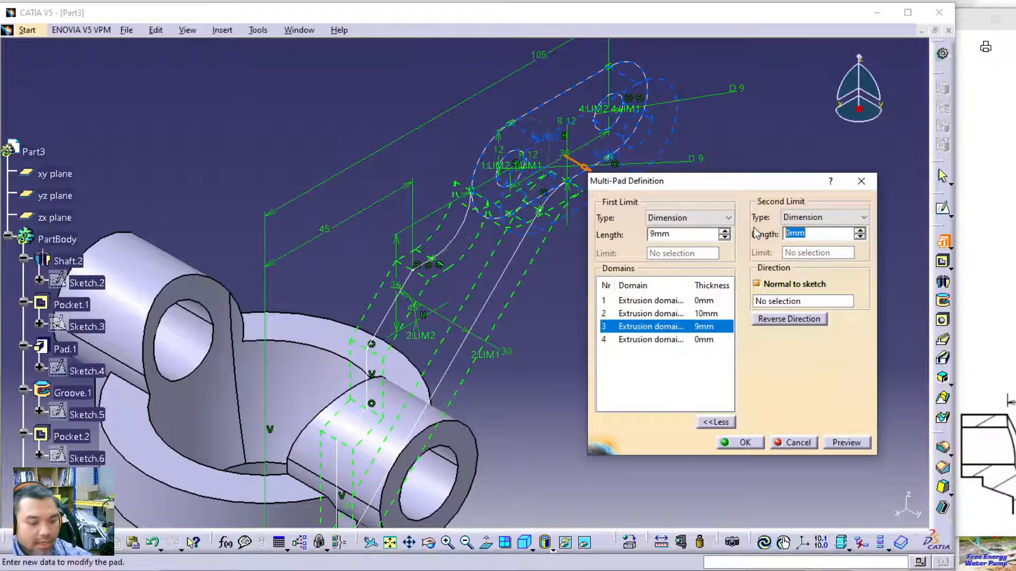
pyautogui.write('9')
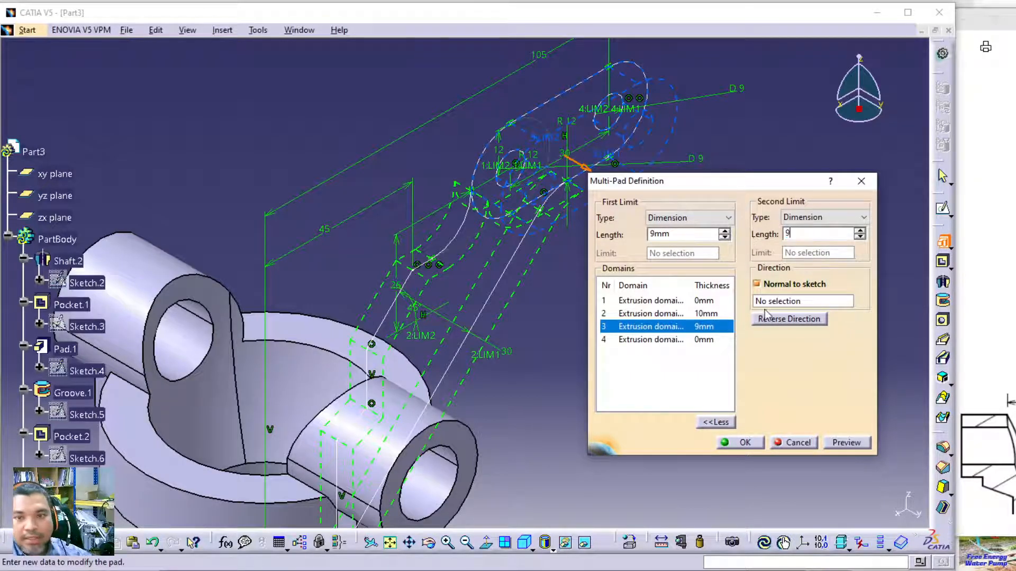
pyautogui.click(846, 444)
pyautogui.click(743, 442)
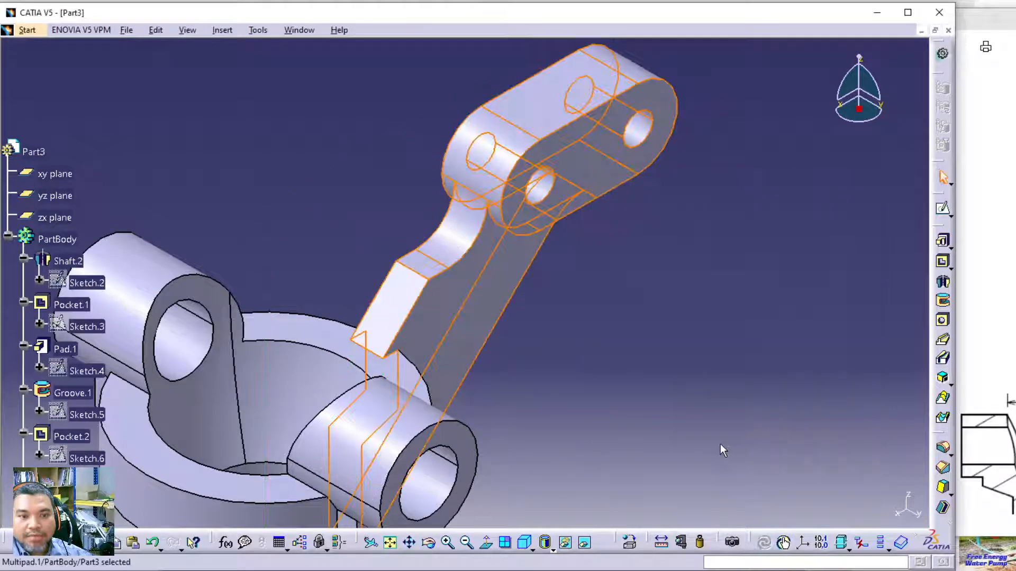
# Examine the extruded arm and cylinder from the underside and return to the isometric view of the whole bracket.
pyautogui.moveTo(662, 407); pyautogui.dragTo(273, 325, button='middle')
pyautogui.moveTo(540, 233); pyautogui.dragTo(466, 317, button='middle')
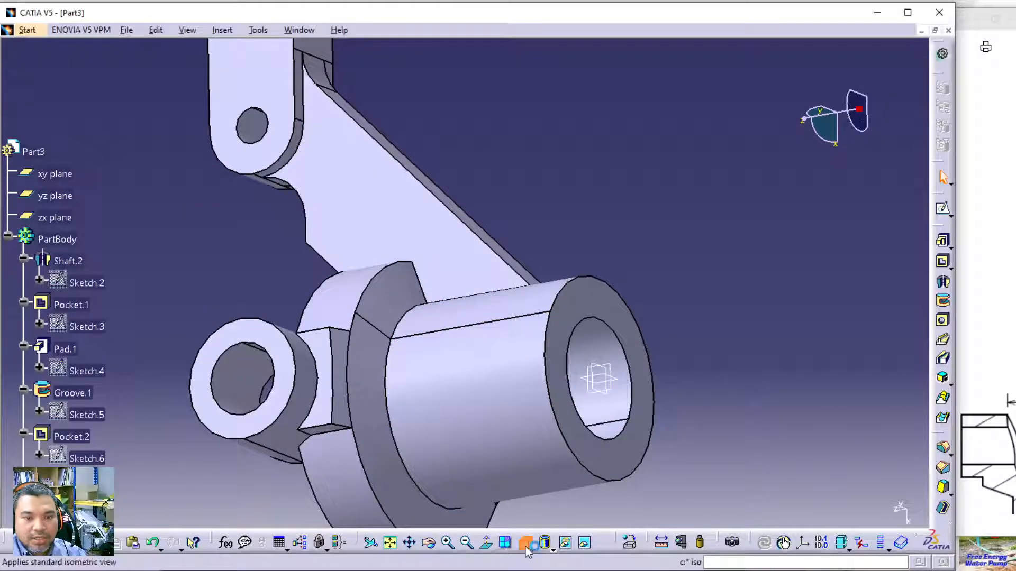
pyautogui.click(524, 543)
pyautogui.moveTo(682, 292); pyautogui.dragTo(668, 365, button='middle')
pyautogui.middleClick(658, 308)
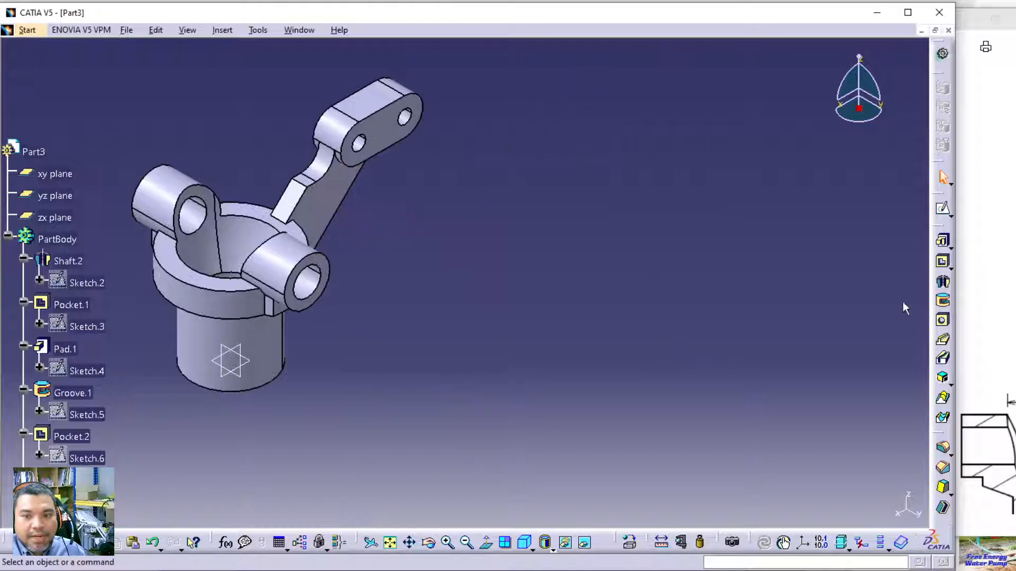
pyautogui.moveTo(528, 302); pyautogui.dragTo(633, 319, button='middle')
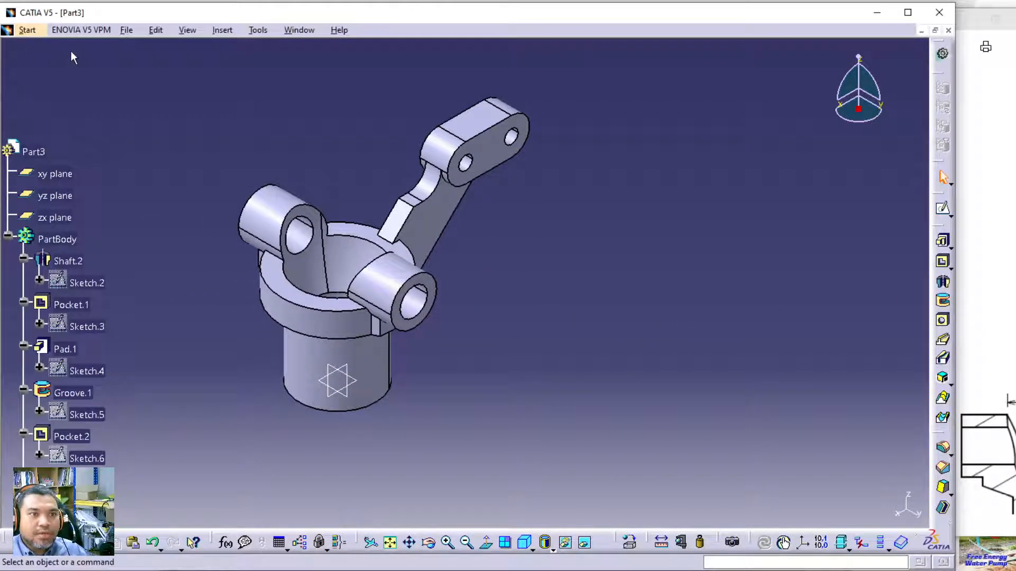
# Save the part in the EXERCISE folder as LAIHAN CATIA 15, reusing the LAIHAN CATIA 14 file name as the base.
pyautogui.click(128, 30)
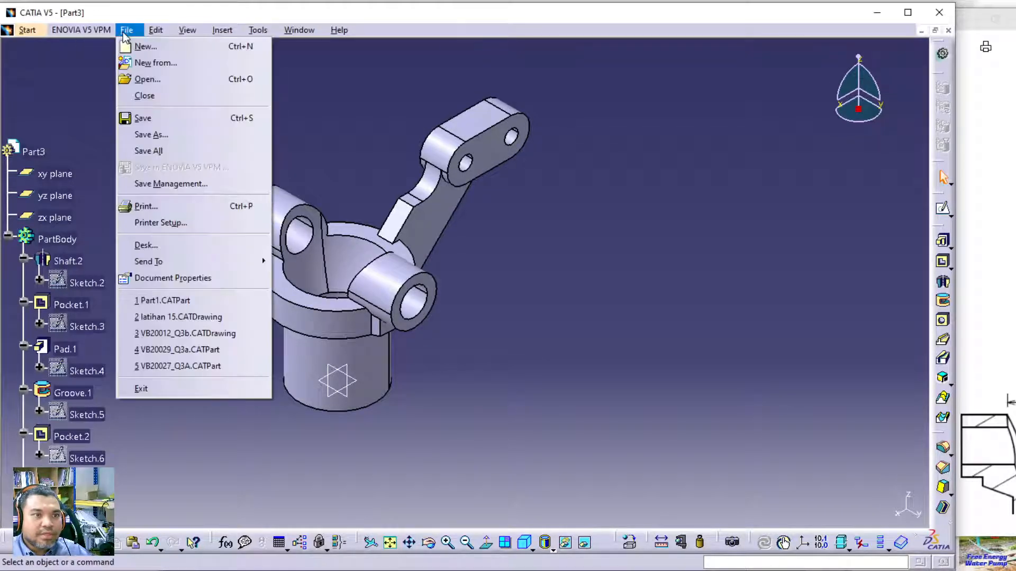
pyautogui.click(149, 134)
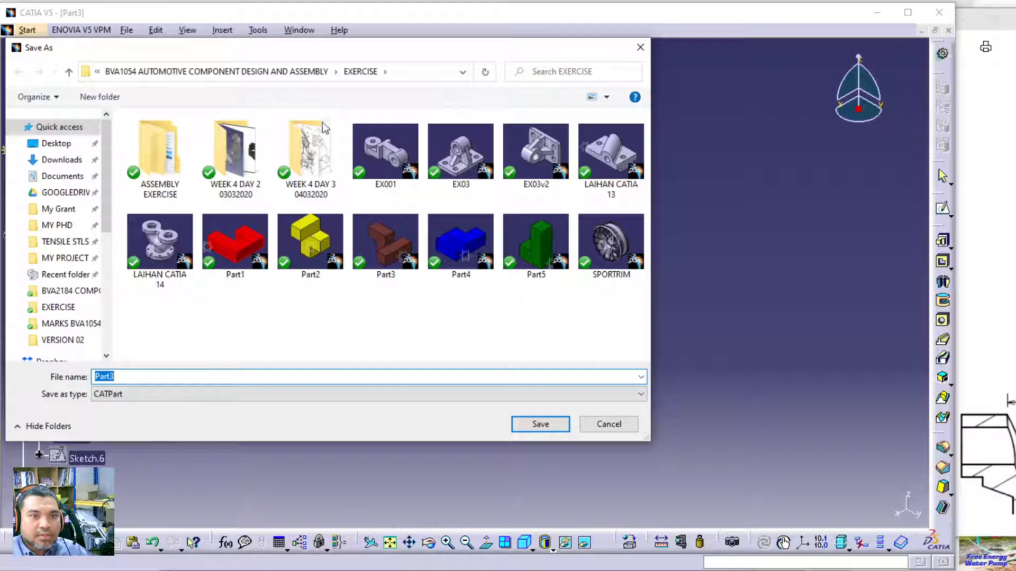
pyautogui.click(160, 248)
pyautogui.doubleClick(170, 374)
pyautogui.write('15')
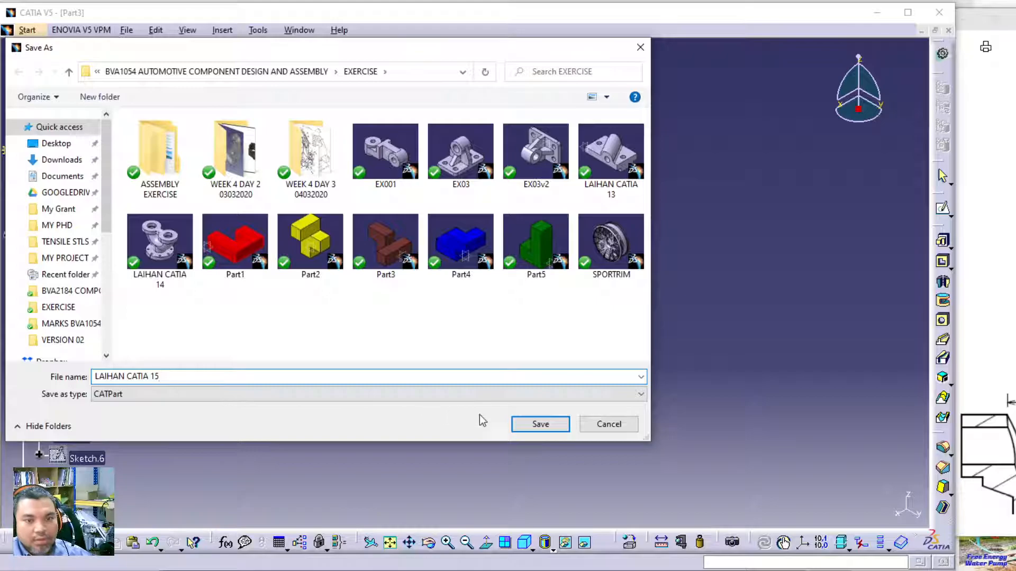
pyautogui.click(541, 424)
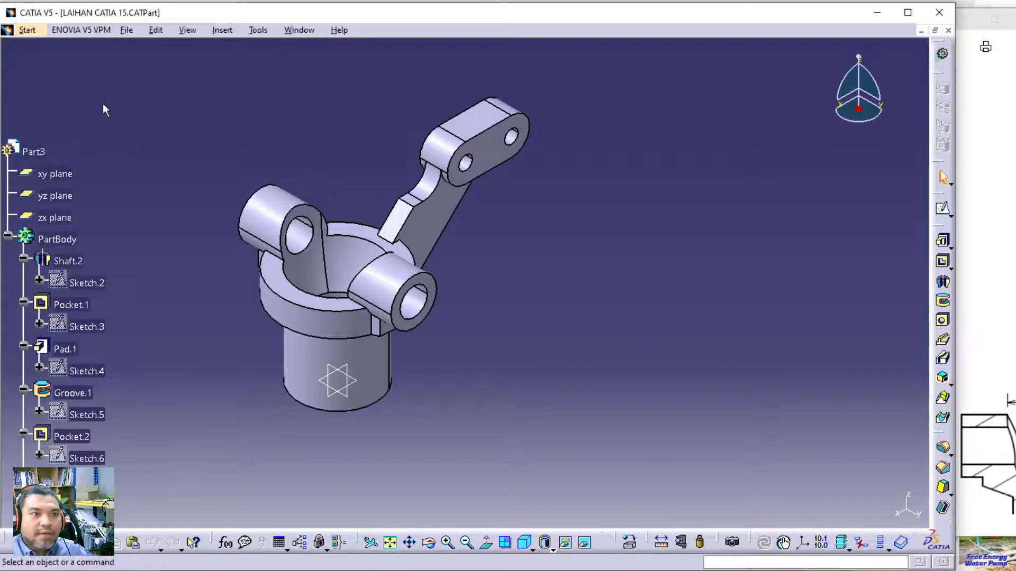
# Create a new Drafting document with an empty sheet layout, ISO standard, A4 ISO format and 1:1 scale.
pyautogui.click(127, 30)
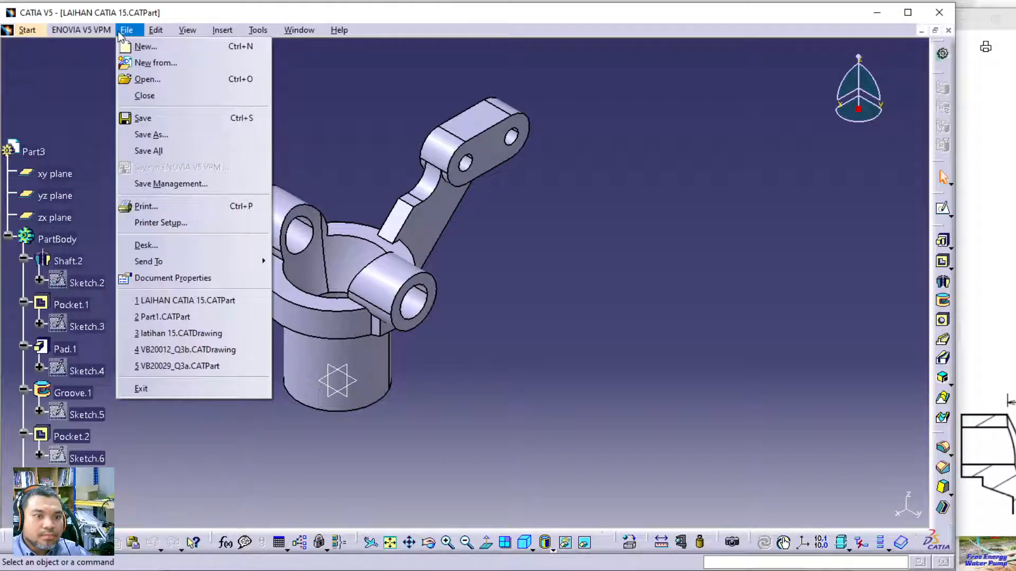
pyautogui.moveTo(158, 33)
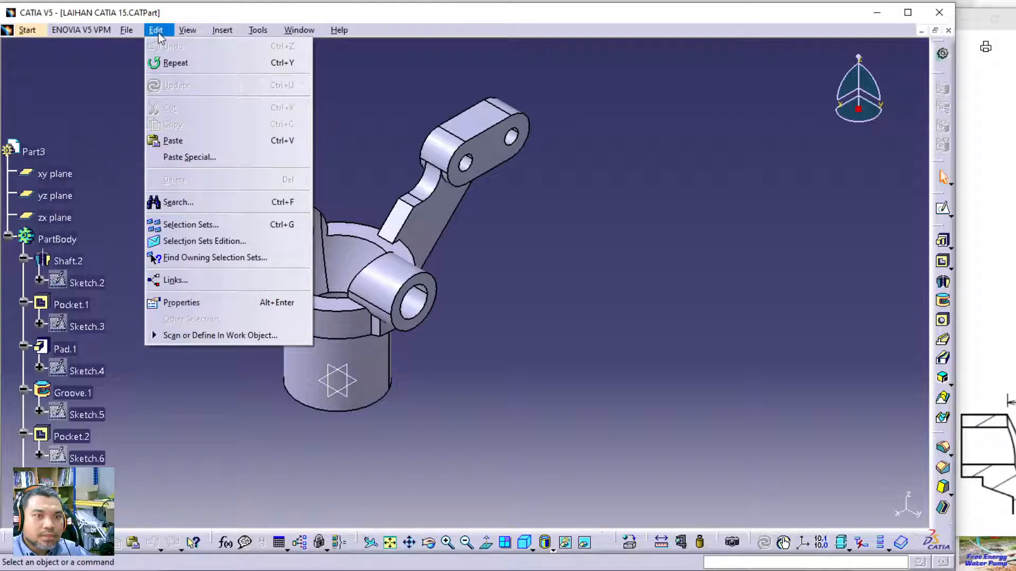
pyautogui.moveTo(30, 38)
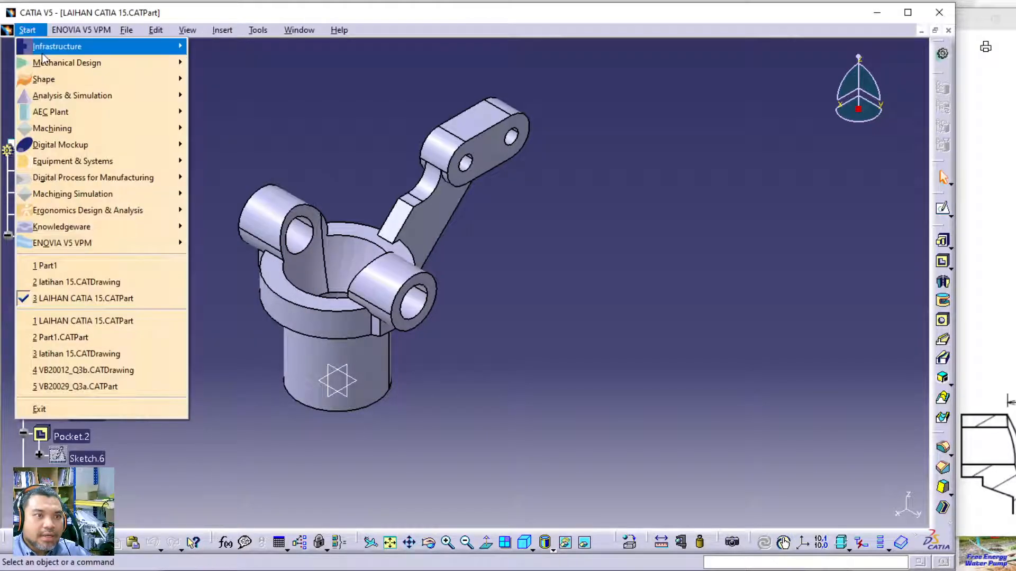
pyautogui.moveTo(57, 52)
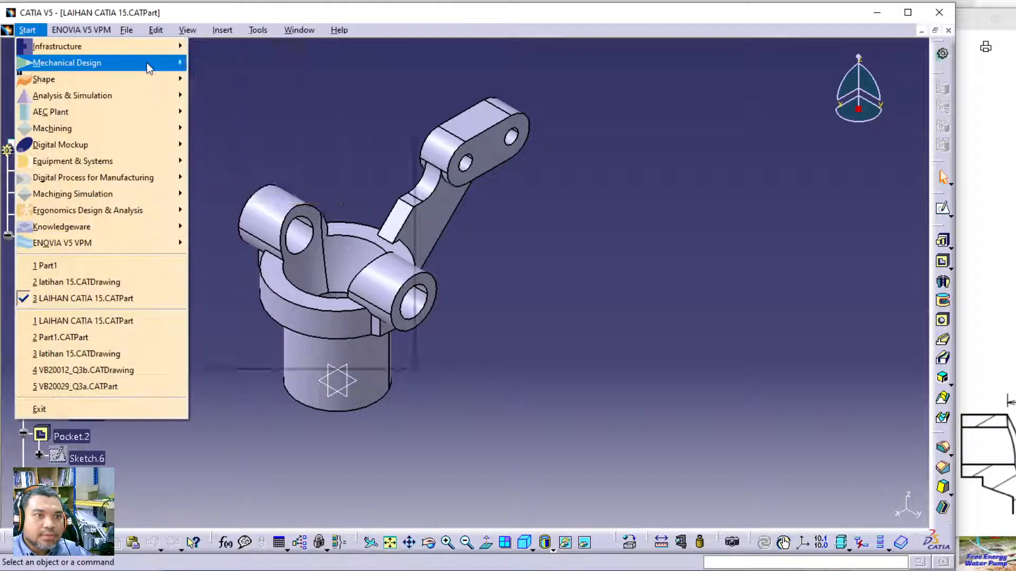
pyautogui.moveTo(154, 63)
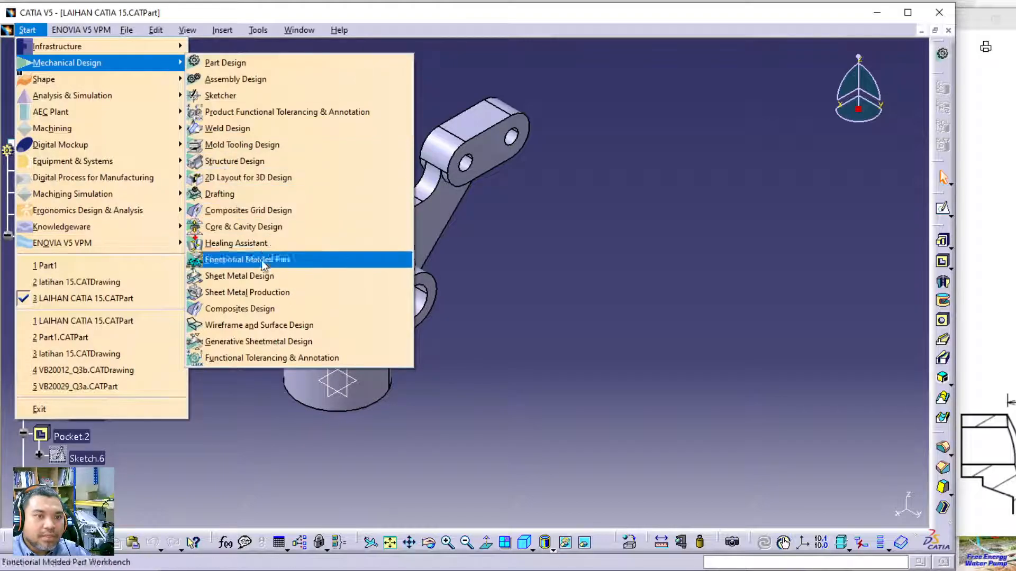
pyautogui.click(227, 194)
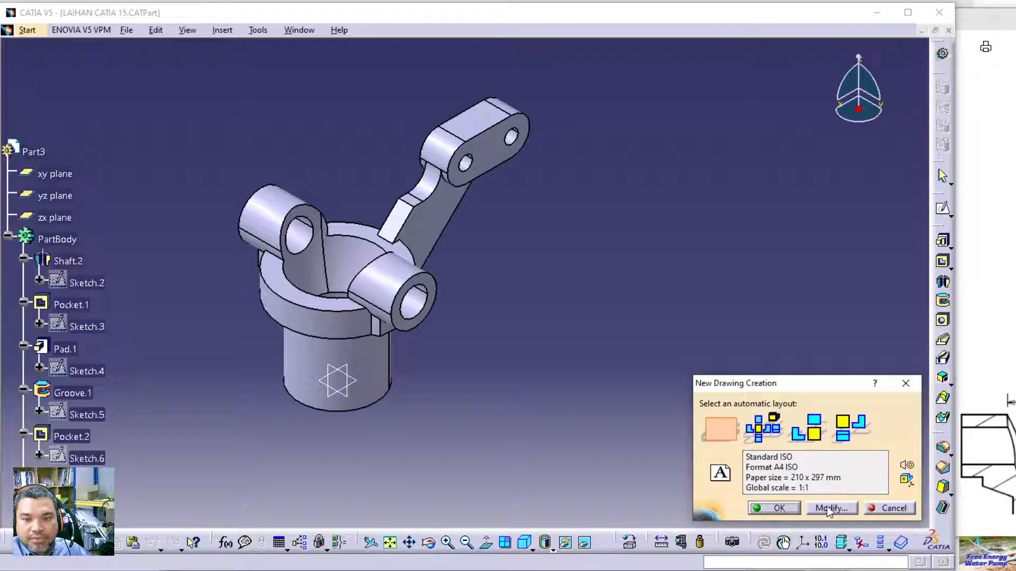
pyautogui.click(776, 509)
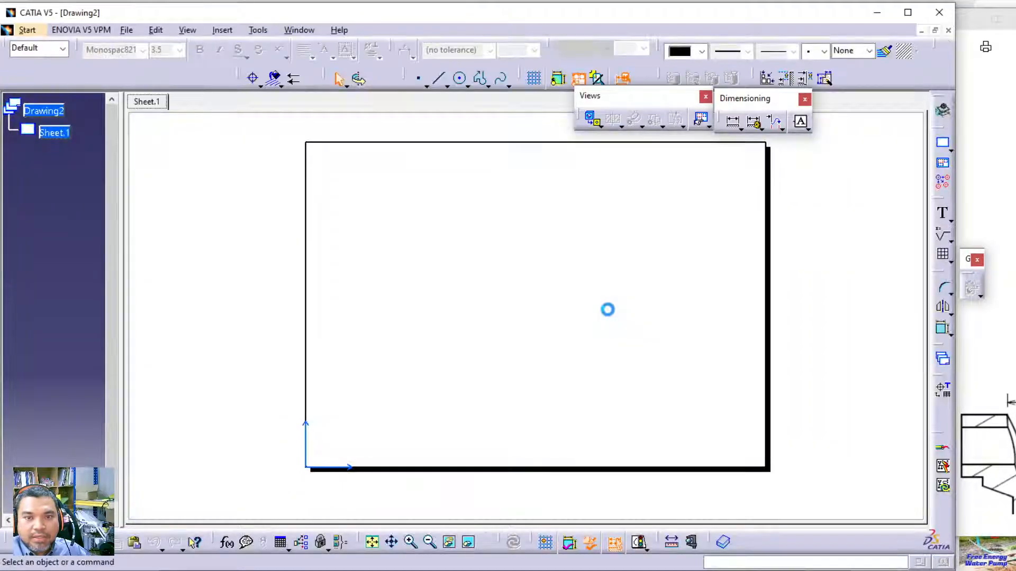
# Set the sheet's projection method to third angle standard, keeping the A4 ISO landscape format.
pyautogui.moveTo(807, 304); pyautogui.dragTo(793, 316, button='middle')
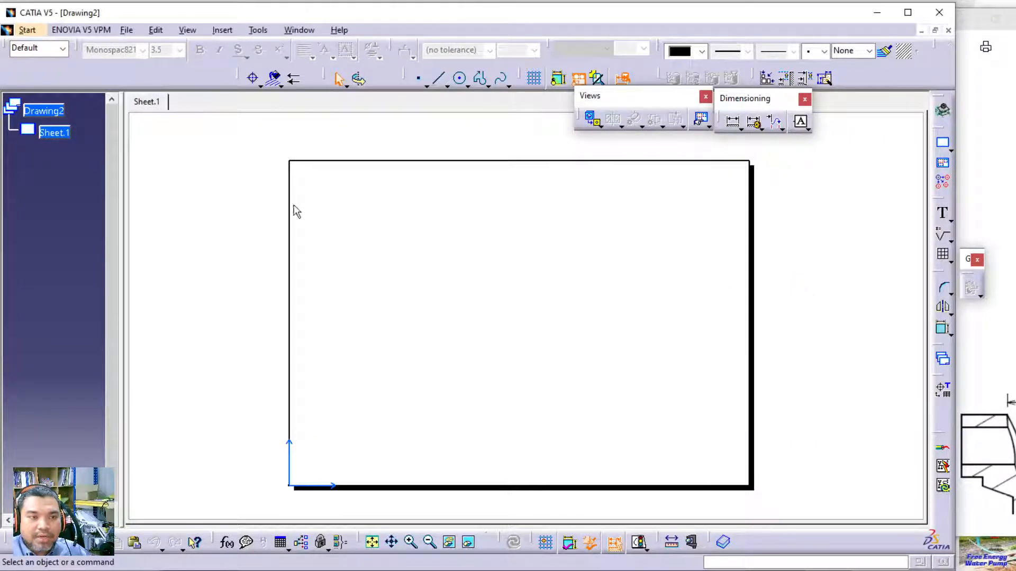
pyautogui.rightClick(49, 139)
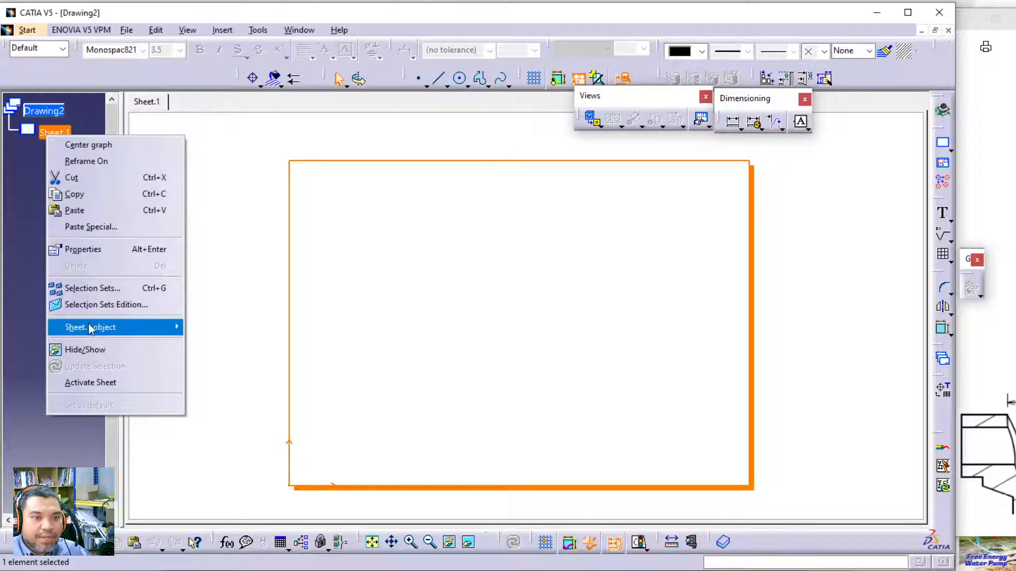
pyautogui.moveTo(115, 329)
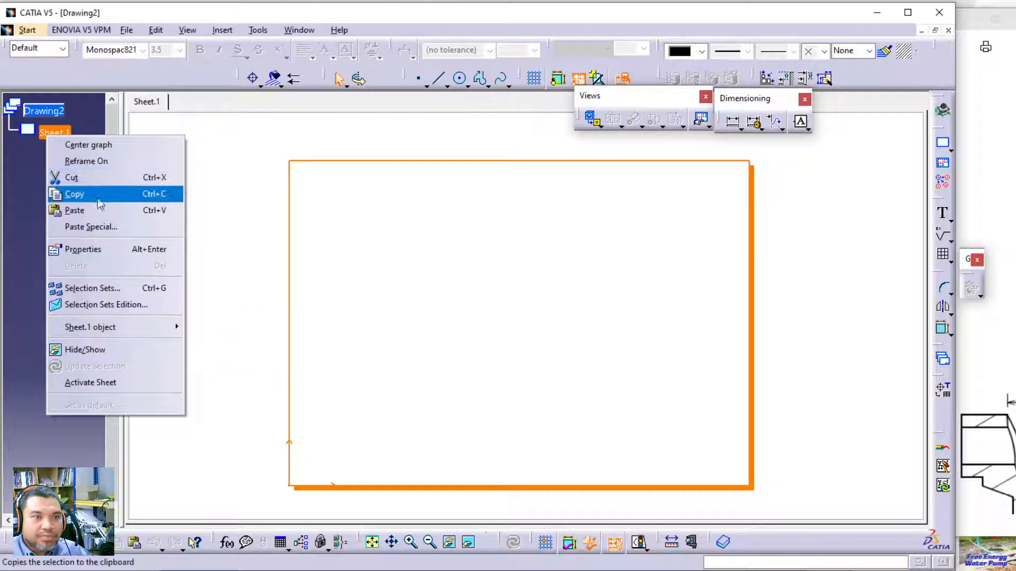
pyautogui.click(97, 249)
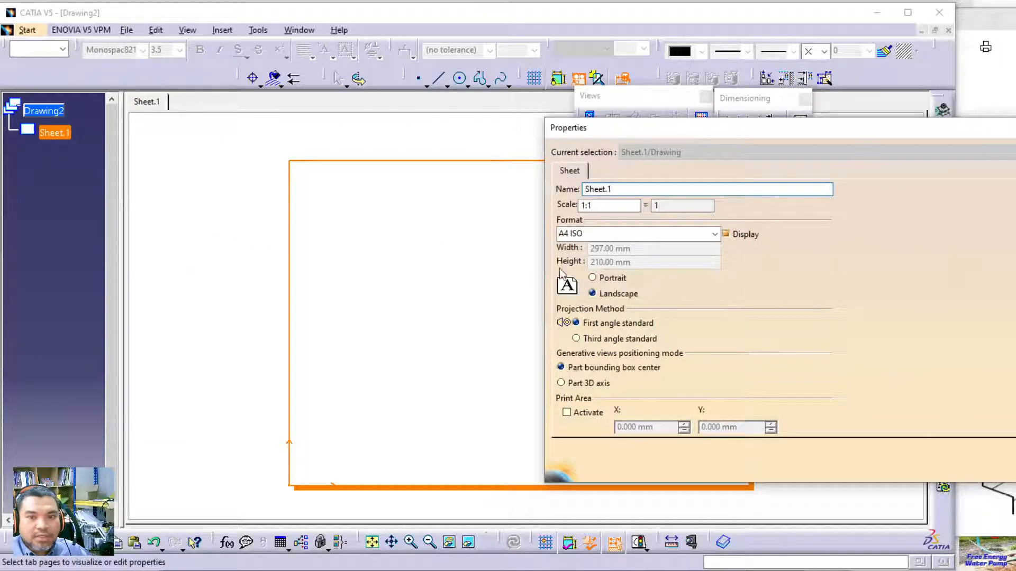
pyautogui.click(582, 341)
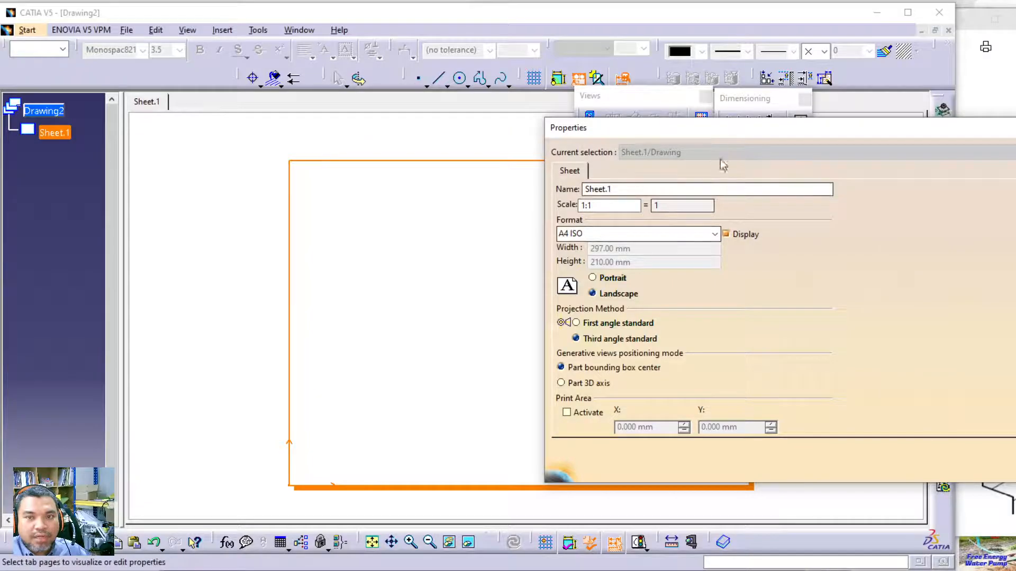
pyautogui.moveTo(719, 133); pyautogui.dragTo(520, 113)
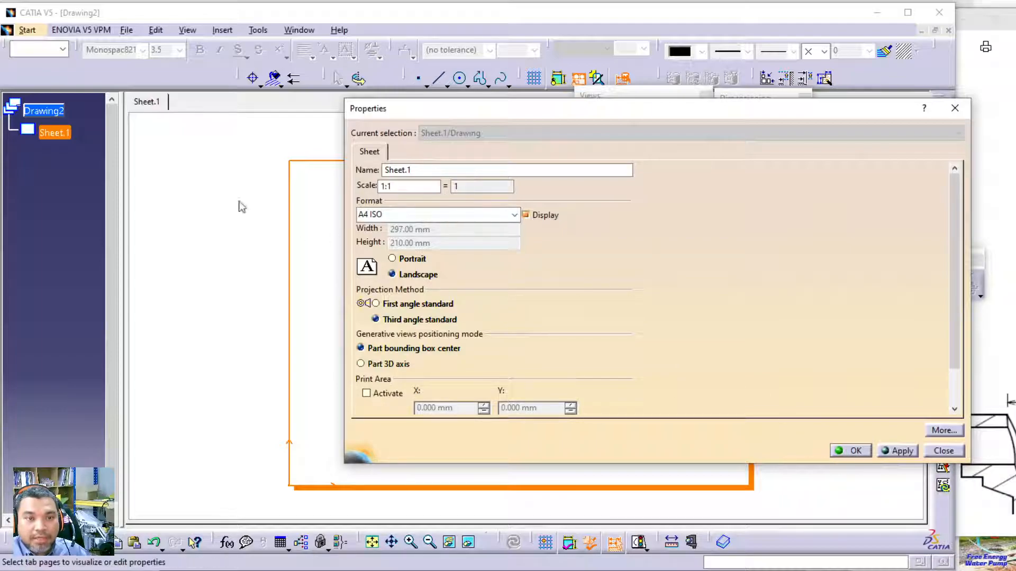
pyautogui.click(853, 449)
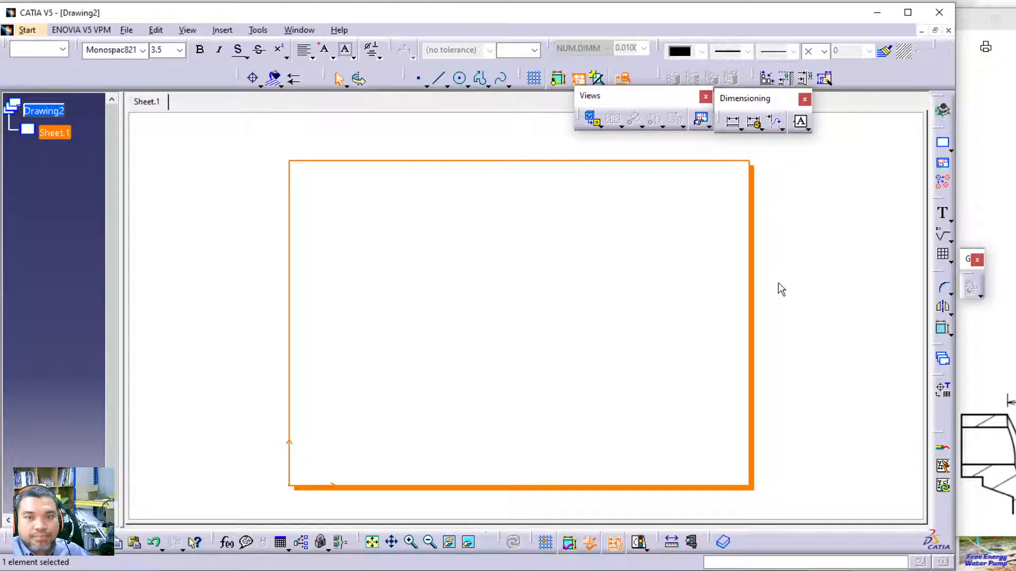
# Generate a front view of the LAIHAN CATIA 15 part, using the boss's front ring face as reference after checking the reference drawing.
pyautogui.click(593, 121)
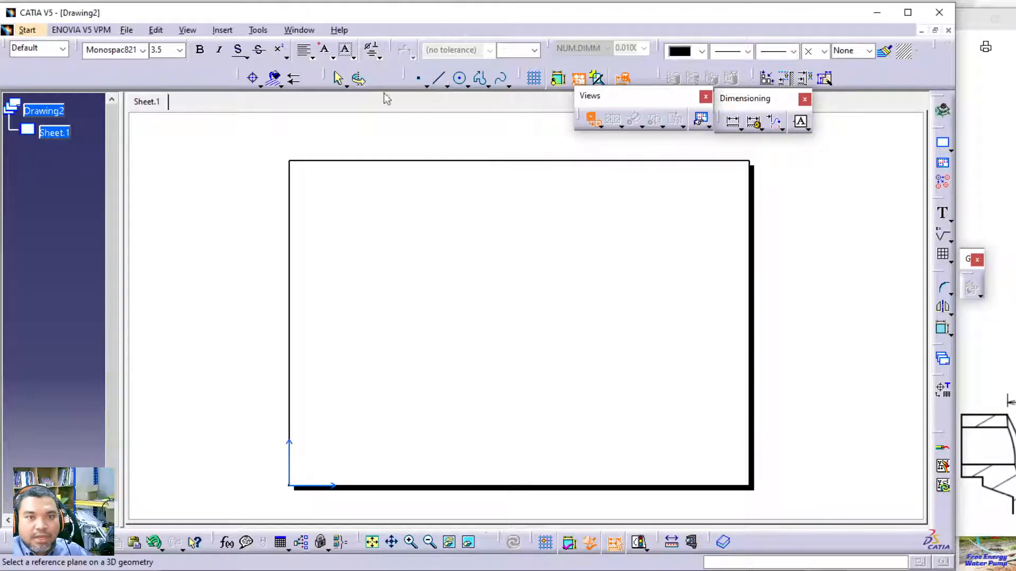
pyautogui.click(288, 31)
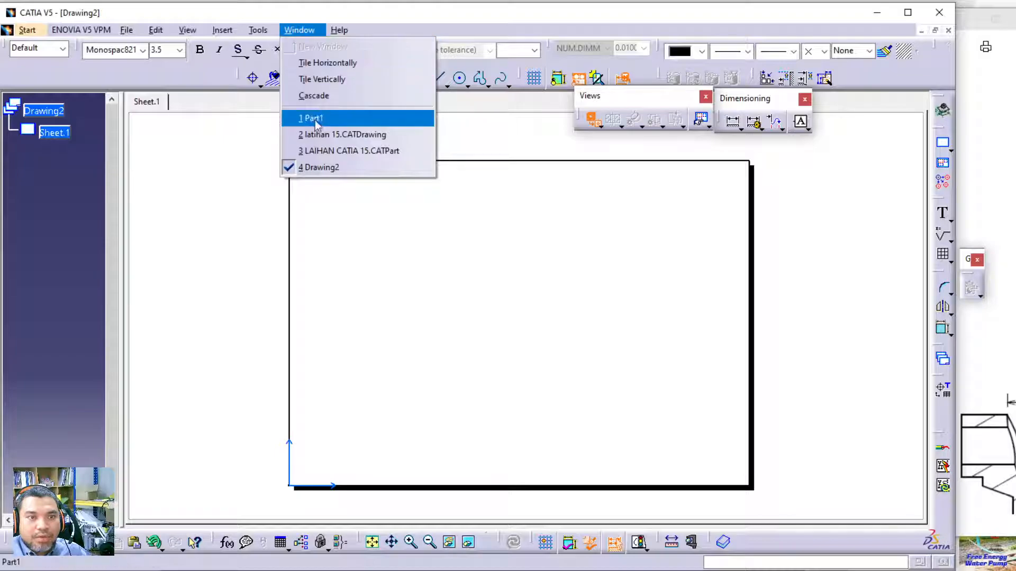
pyautogui.click(389, 152)
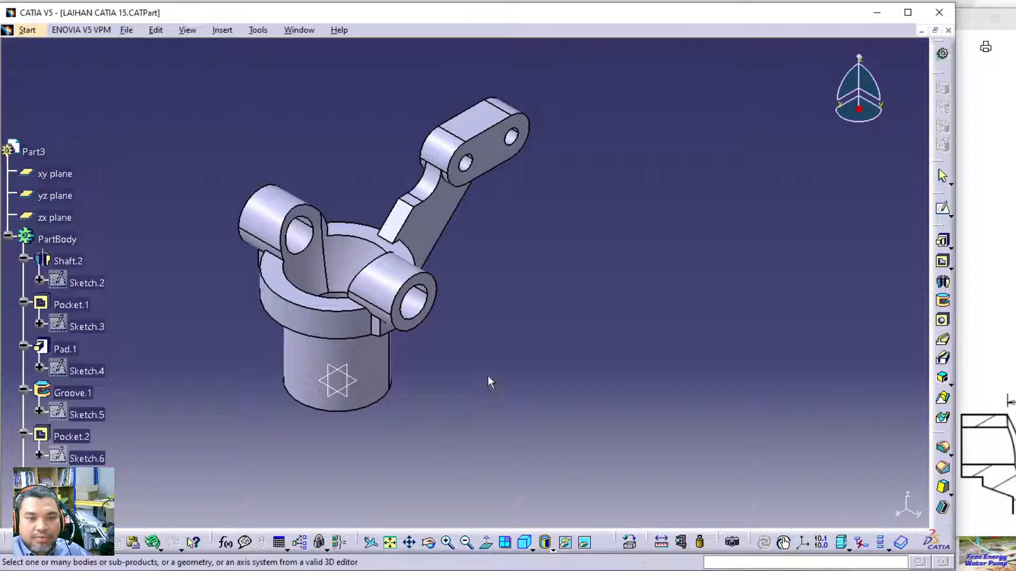
pyautogui.click(973, 344)
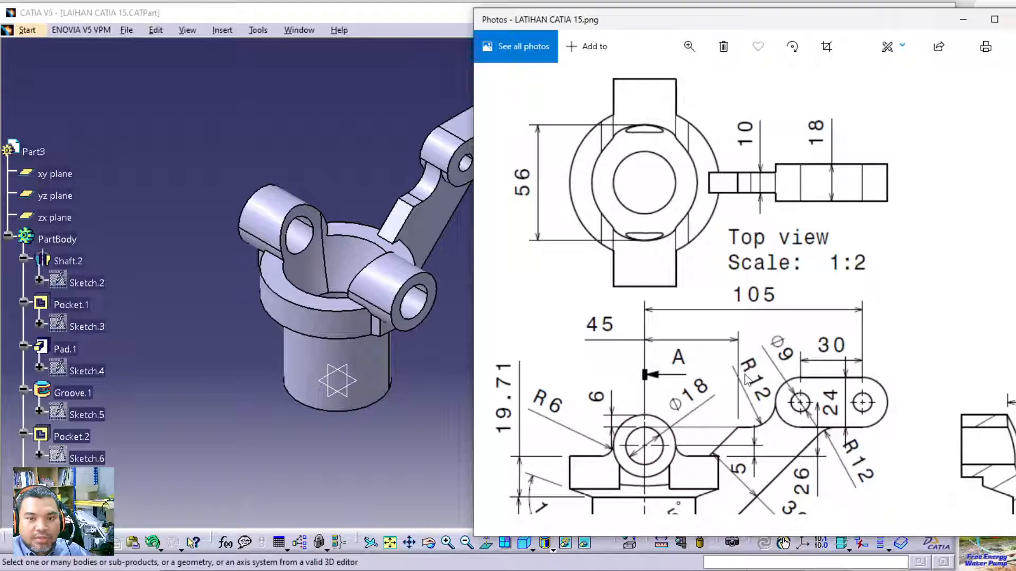
pyautogui.scroll(-3, 722, 312)
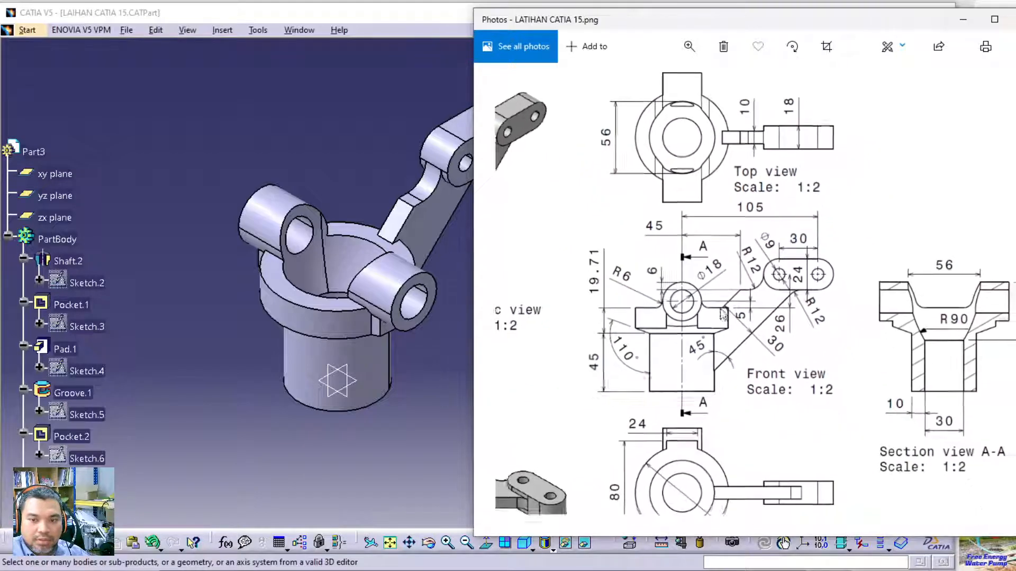
pyautogui.click(455, 413)
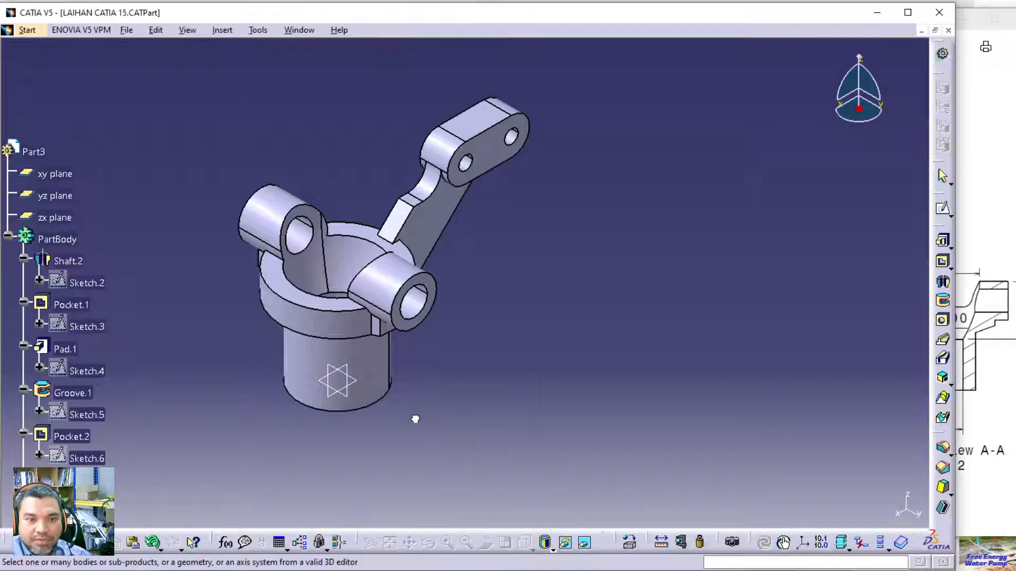
pyautogui.click(430, 287)
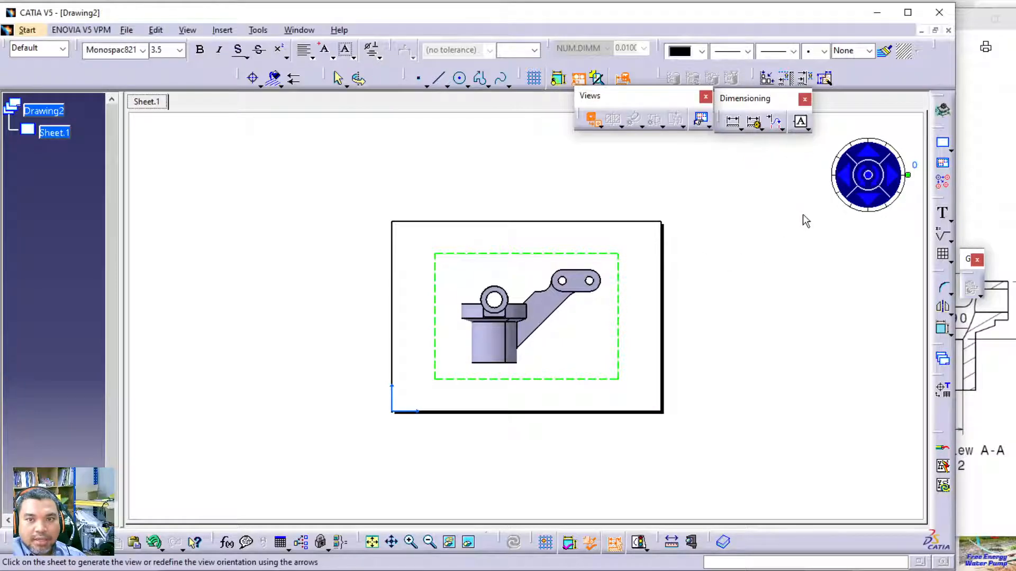
pyautogui.click(702, 309)
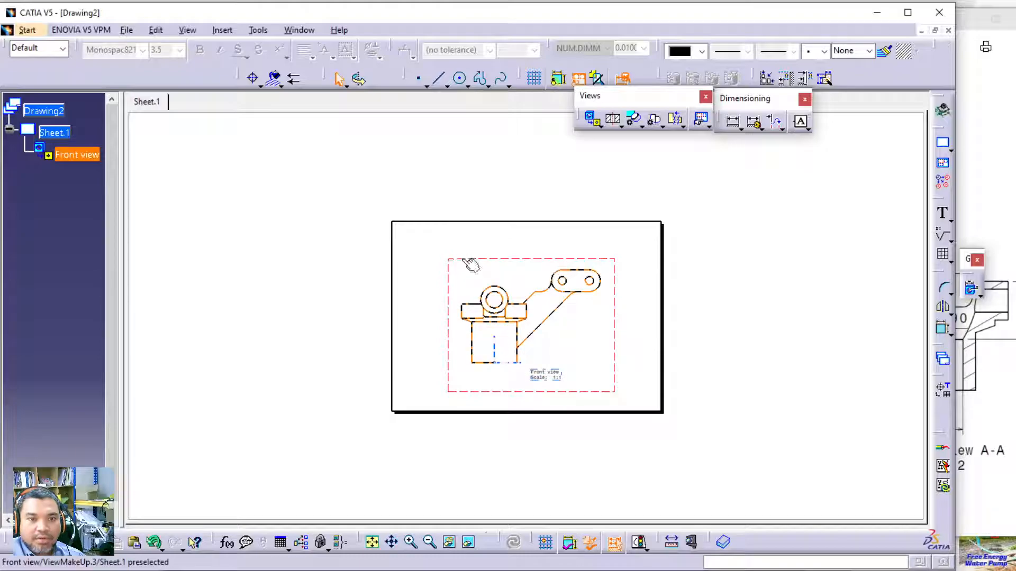
# Set the front view's scale to 1:2.
pyautogui.rightClick(79, 157)
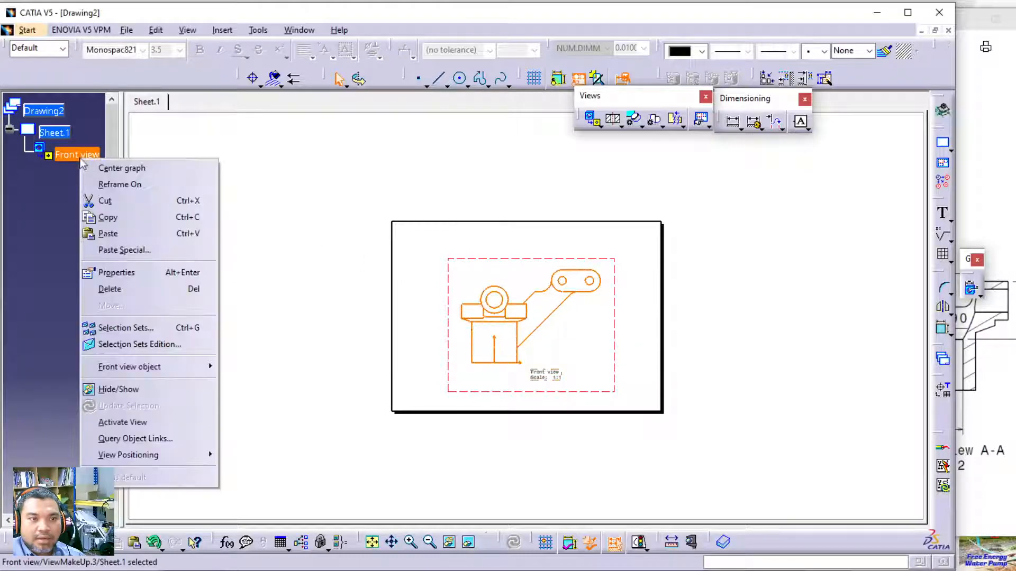
pyautogui.click(113, 270)
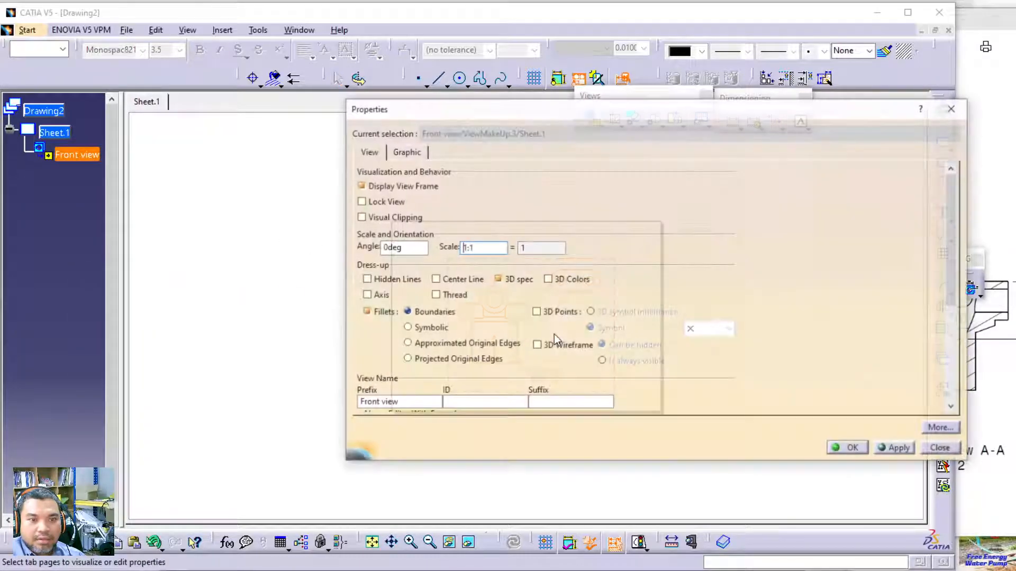
pyautogui.click(486, 248)
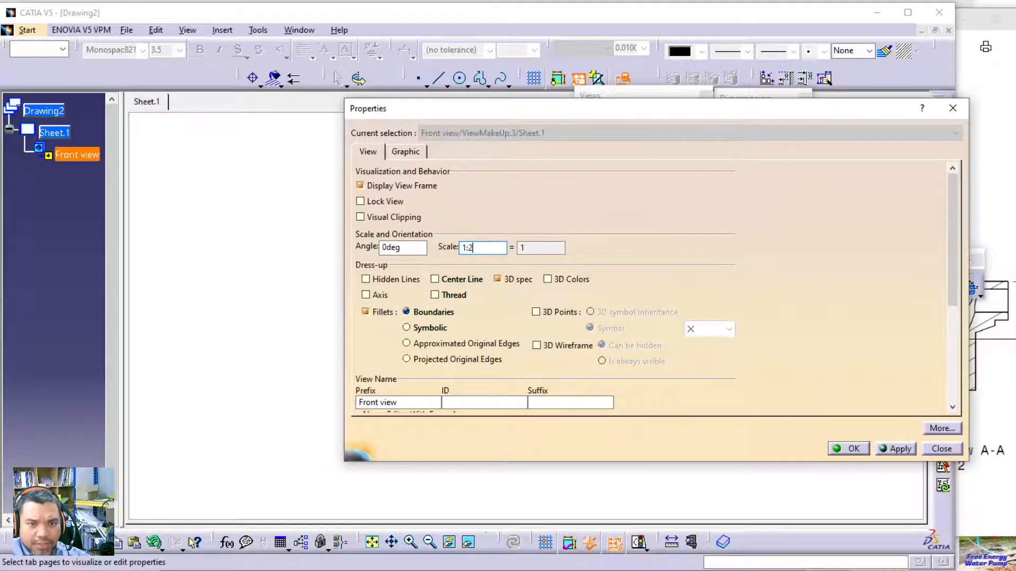
pyautogui.click(402, 247)
pyautogui.click(467, 250)
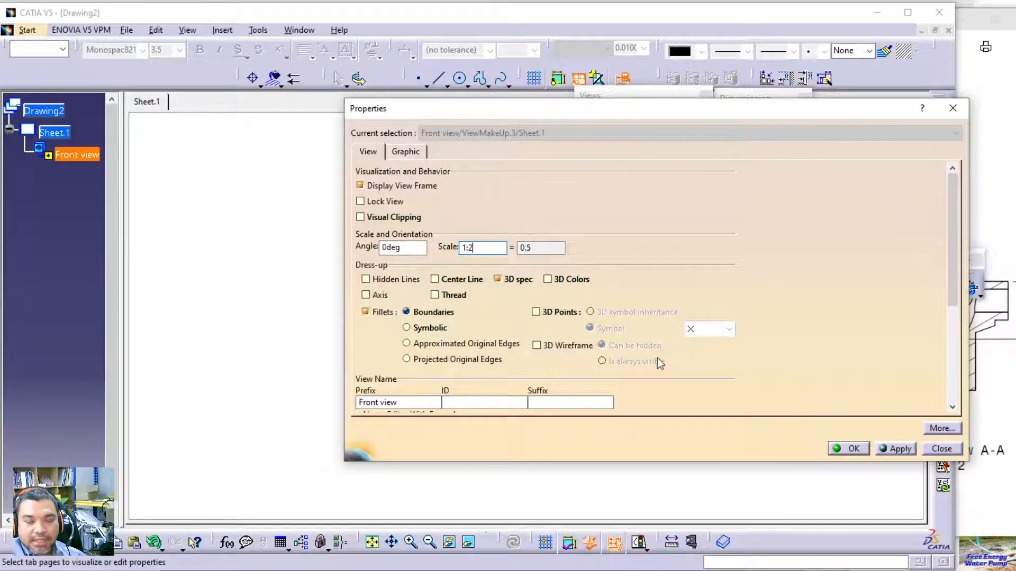
pyautogui.click(897, 452)
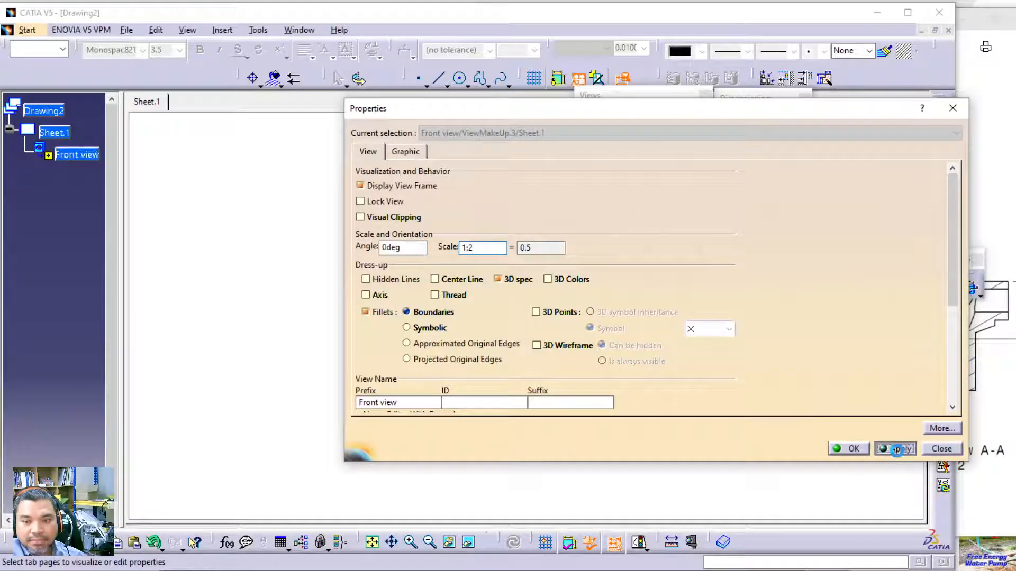
pyautogui.click(853, 448)
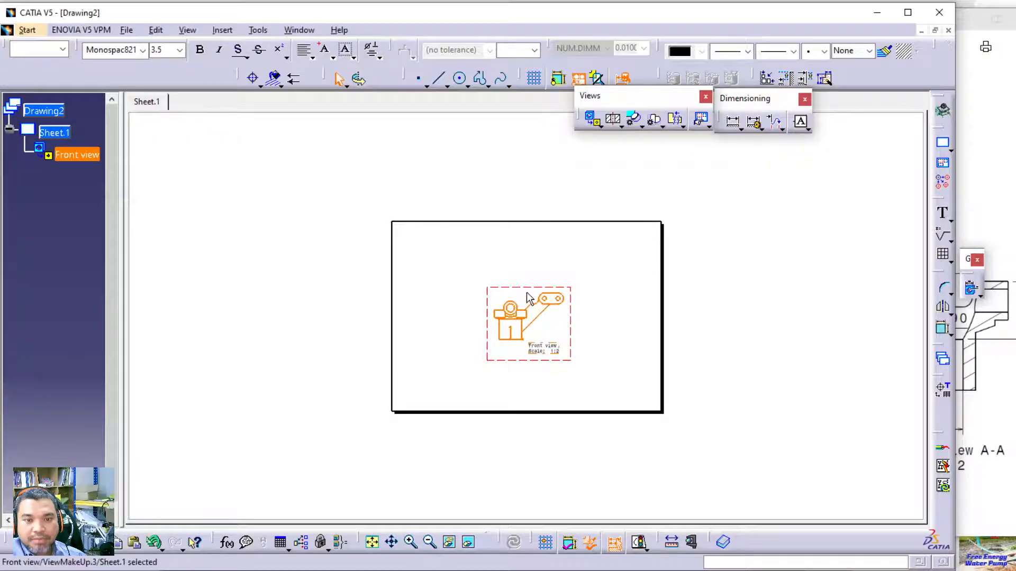
# Reposition the front view slightly above the sheet's centre and move its label beside the cylinder's base, following the reference drawing's layout.
pyautogui.moveTo(529, 291); pyautogui.dragTo(496, 273)
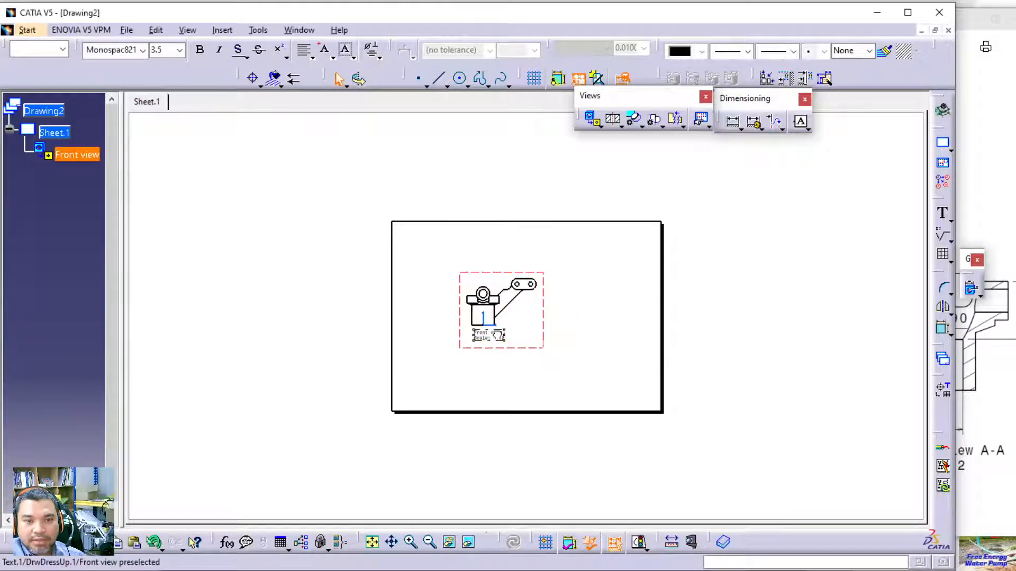
pyautogui.click(978, 417)
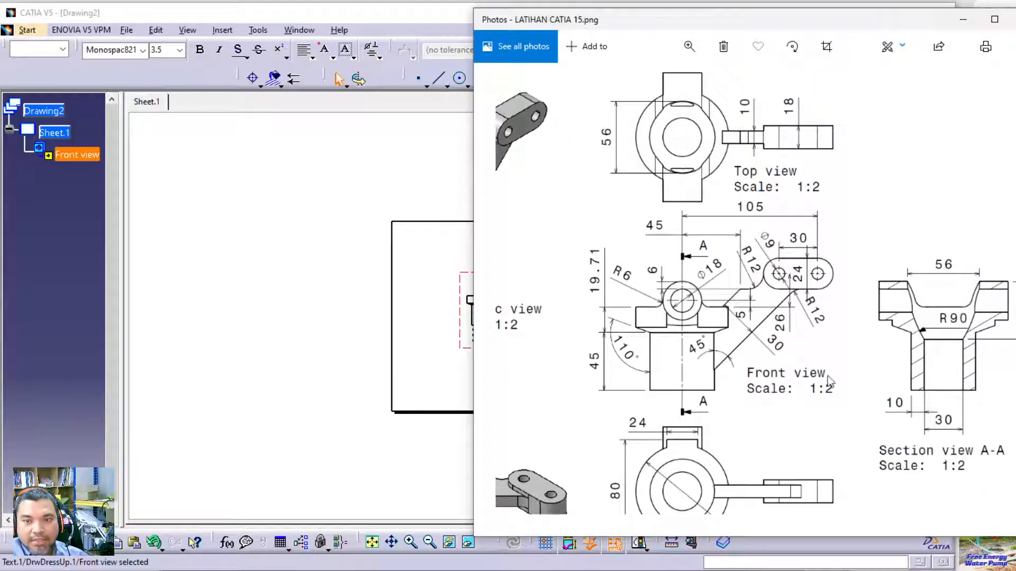
pyautogui.scroll(-4, 795, 376)
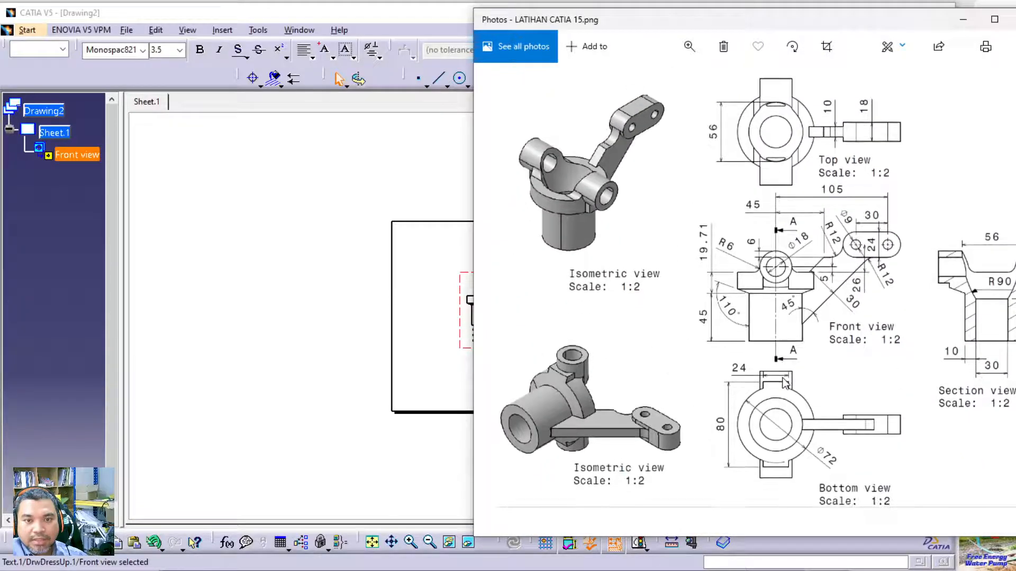
pyautogui.scroll(-1, 783, 380)
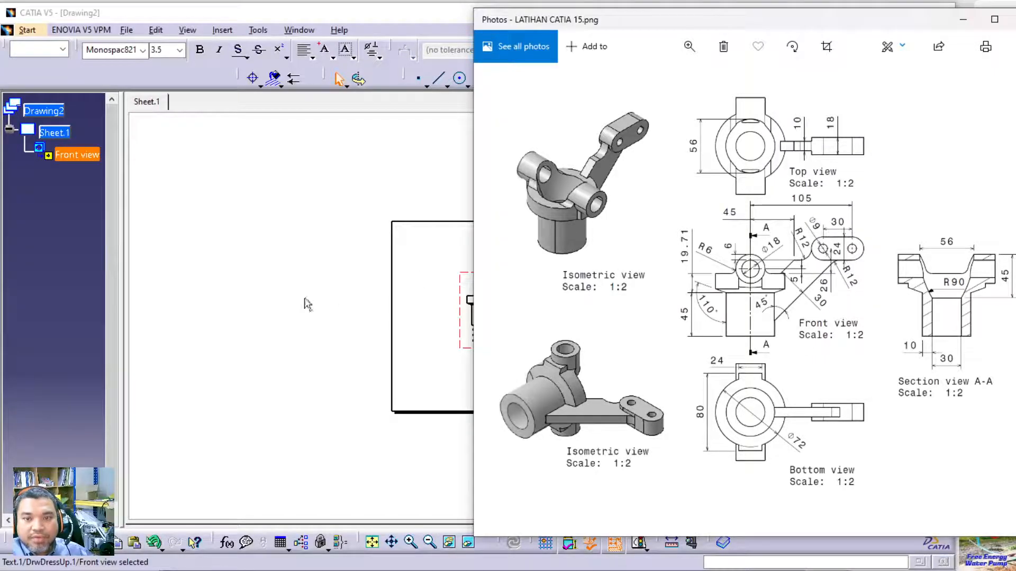
pyautogui.click(316, 322)
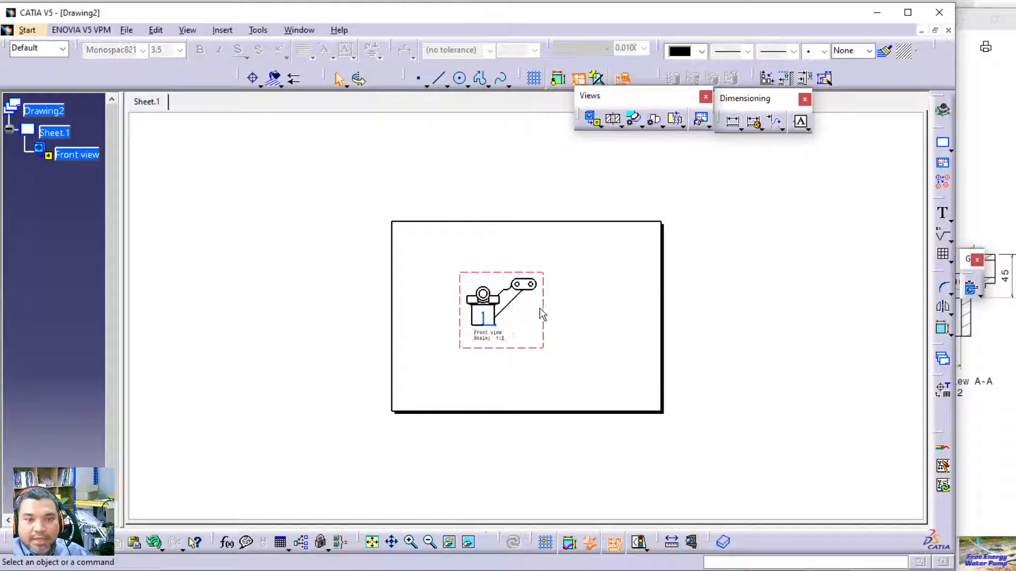
pyautogui.moveTo(500, 336); pyautogui.dragTo(541, 323)
pyautogui.moveTo(557, 277); pyautogui.dragTo(562, 275)
pyautogui.click(621, 312)
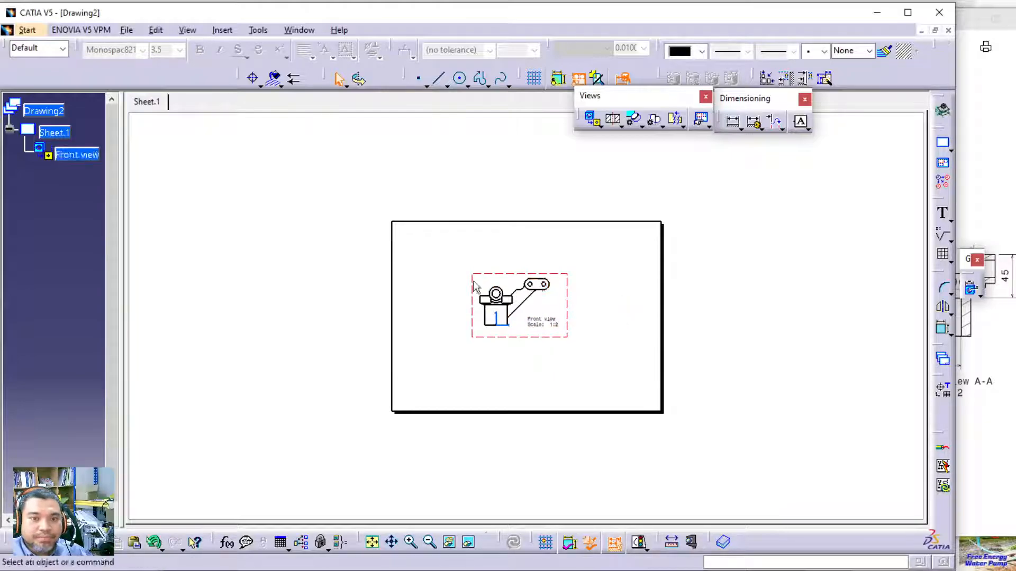
# Project a top view above the front view and a bottom view below it.
pyautogui.scroll(3, 553, 309)
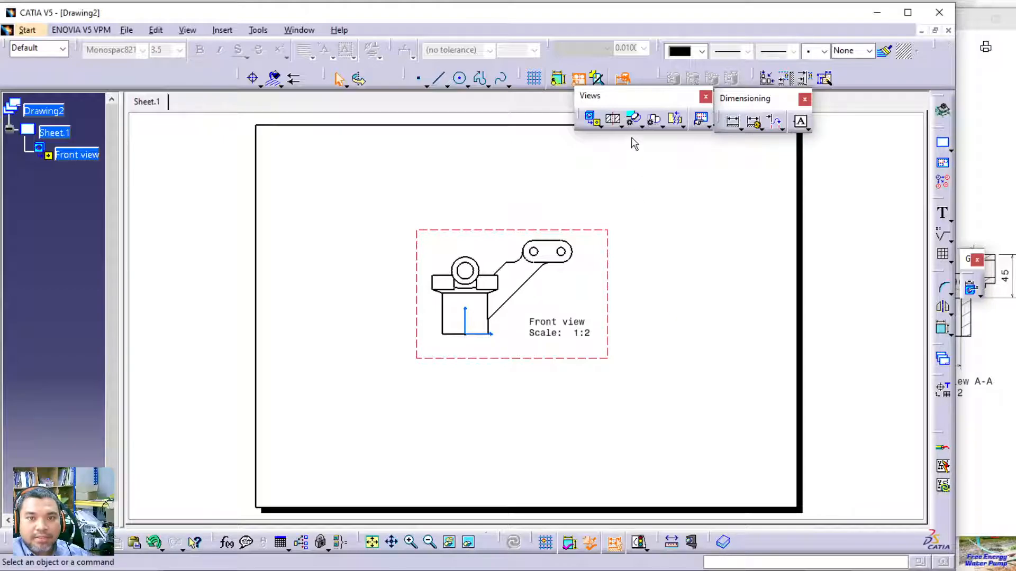
pyautogui.click(599, 126)
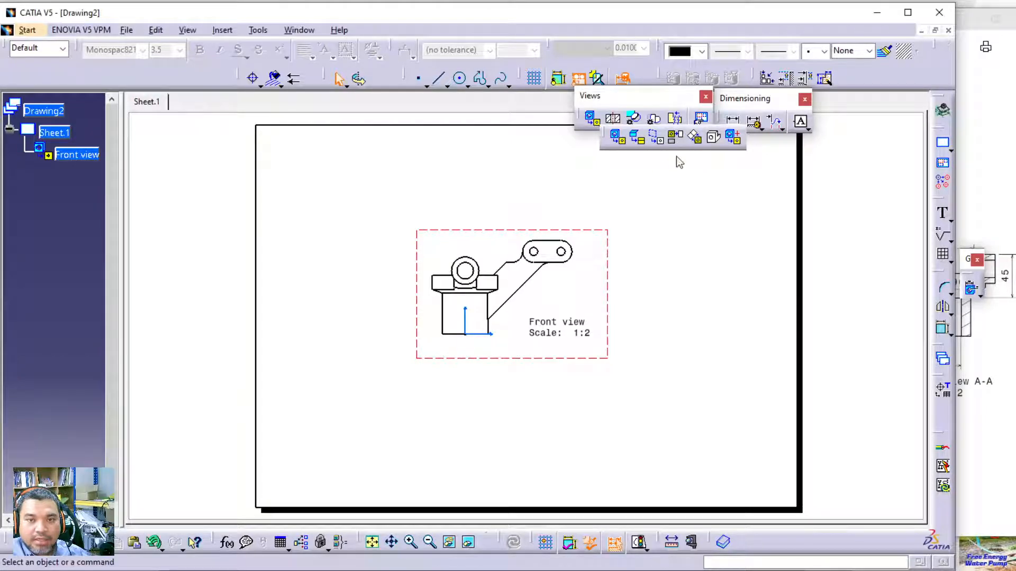
pyautogui.click(677, 139)
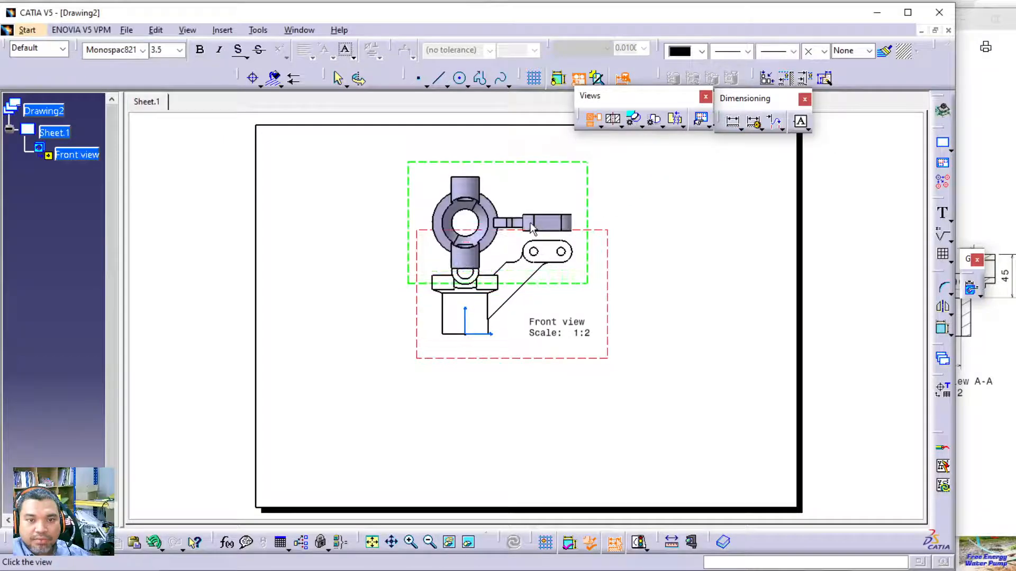
pyautogui.click(530, 182)
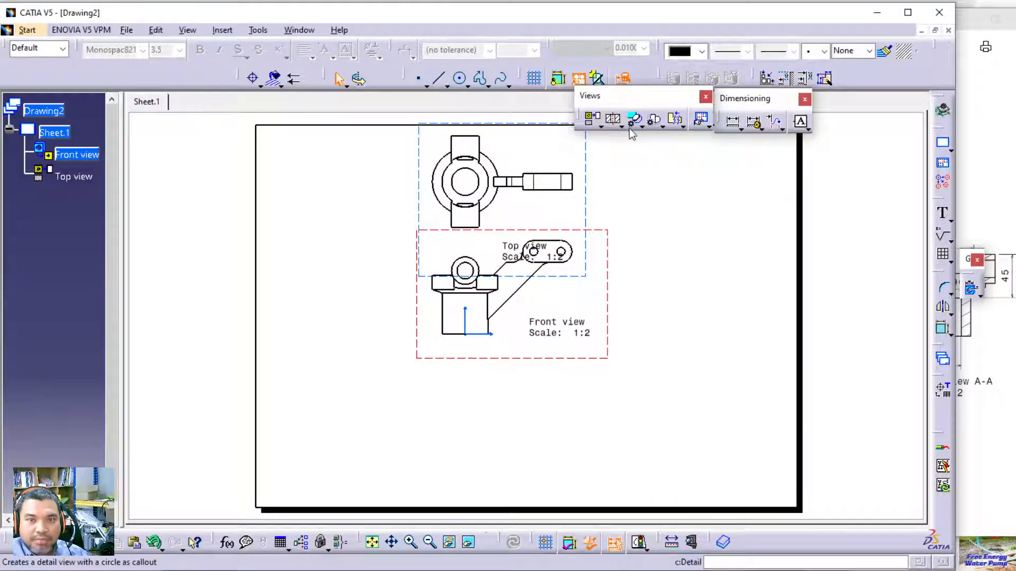
pyautogui.click(593, 120)
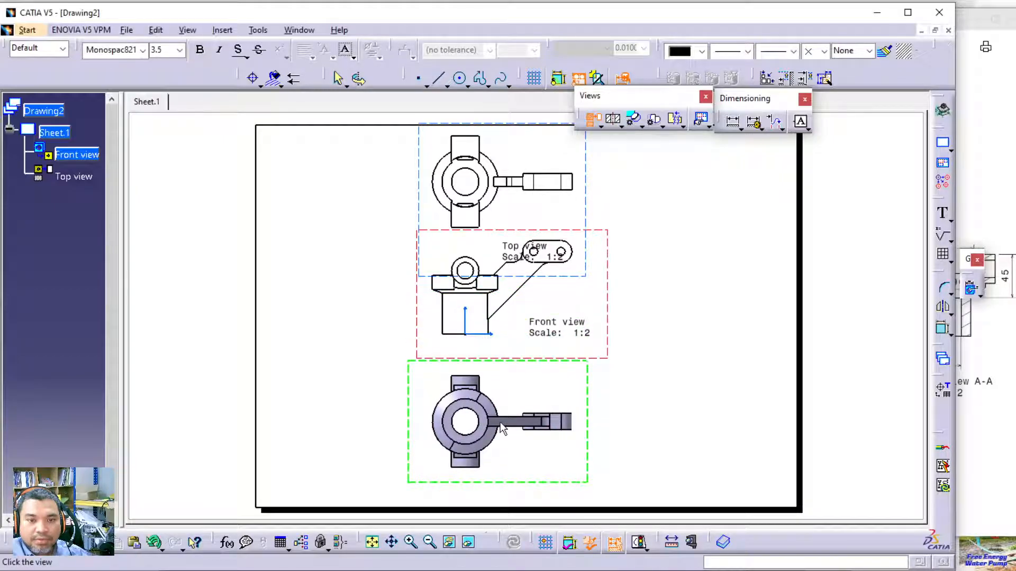
pyautogui.click(500, 424)
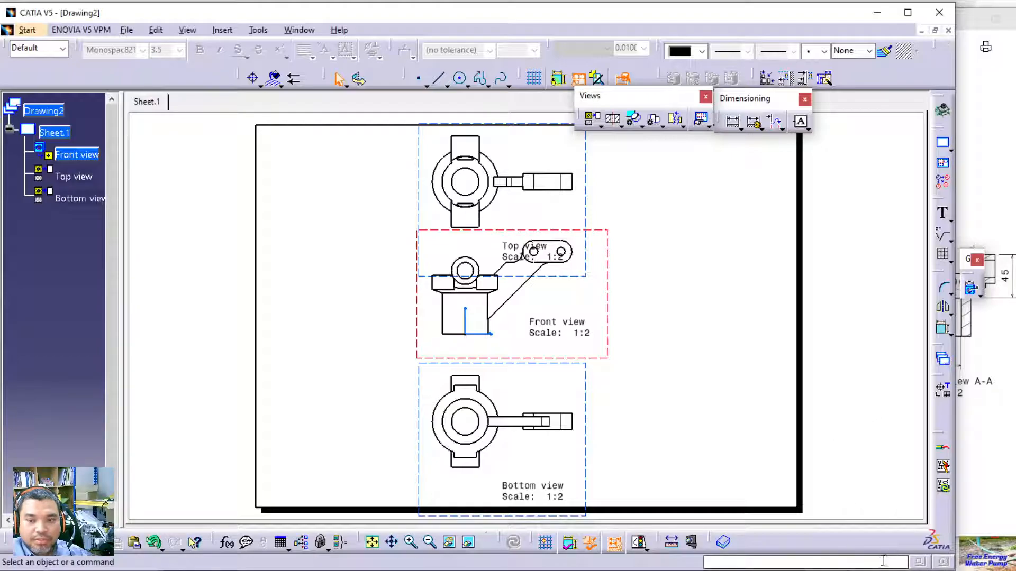
# Check the front view in the LATIHAN CATIA 15 reference drawing and switch to the LAIHAN CATIA 15 part.
pyautogui.click(976, 421)
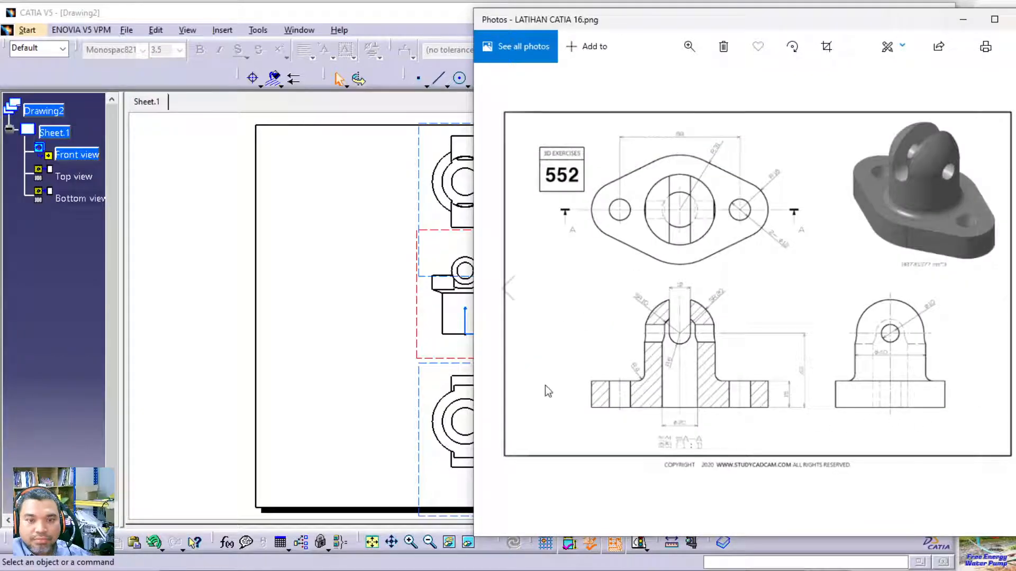
pyautogui.press('Left')
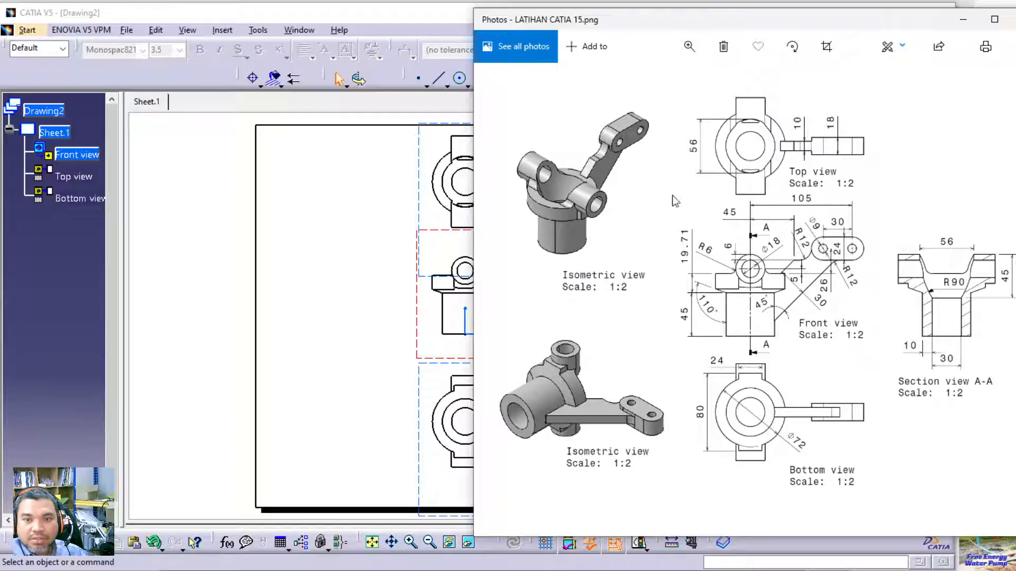
pyautogui.click(399, 201)
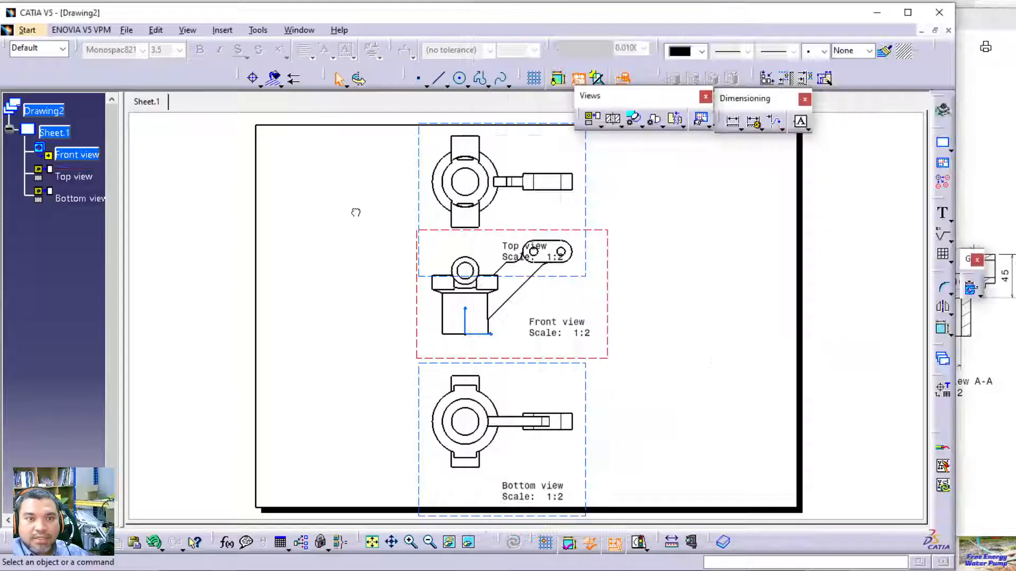
pyautogui.click(296, 31)
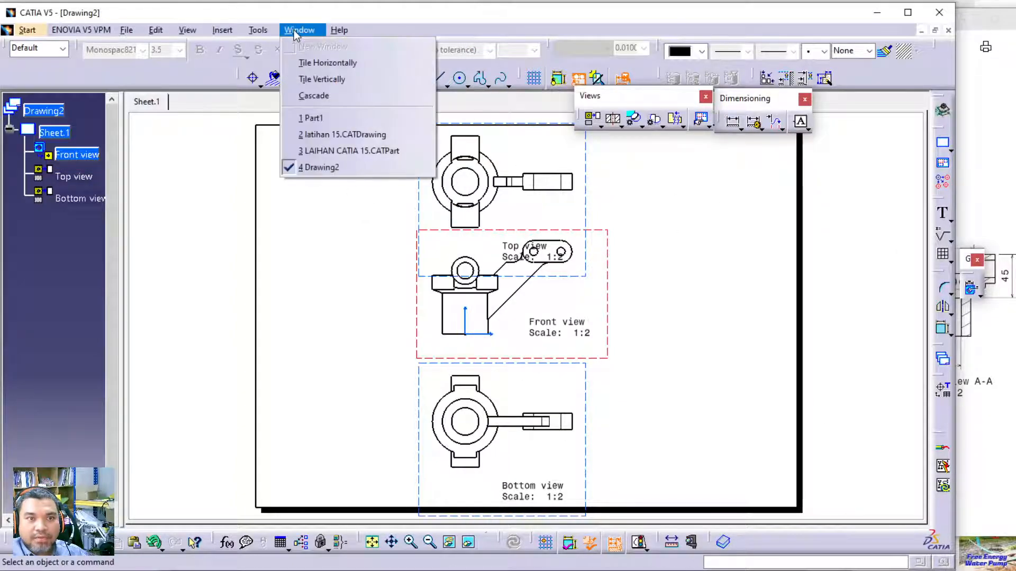
pyautogui.click(346, 151)
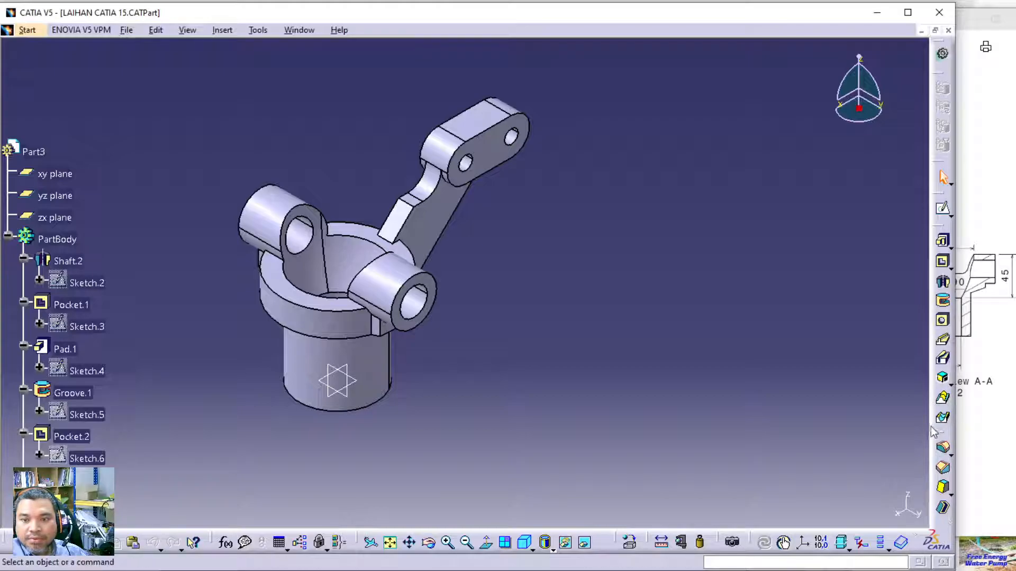
# Fillet the four edges where the two cylindrical bosses meet the collar's top face with a 6 mm radius.
pyautogui.click(942, 450)
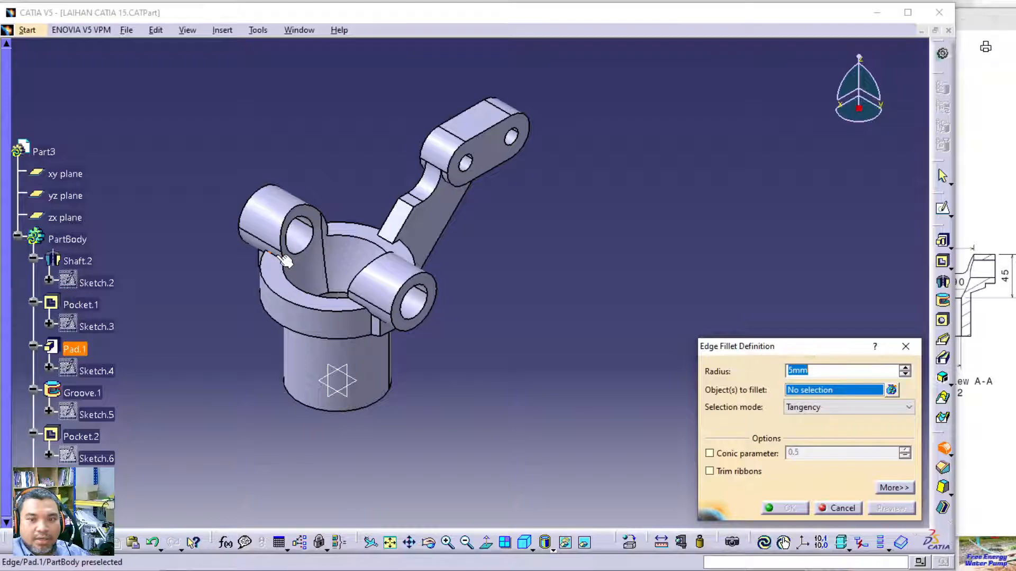
pyautogui.write('6')
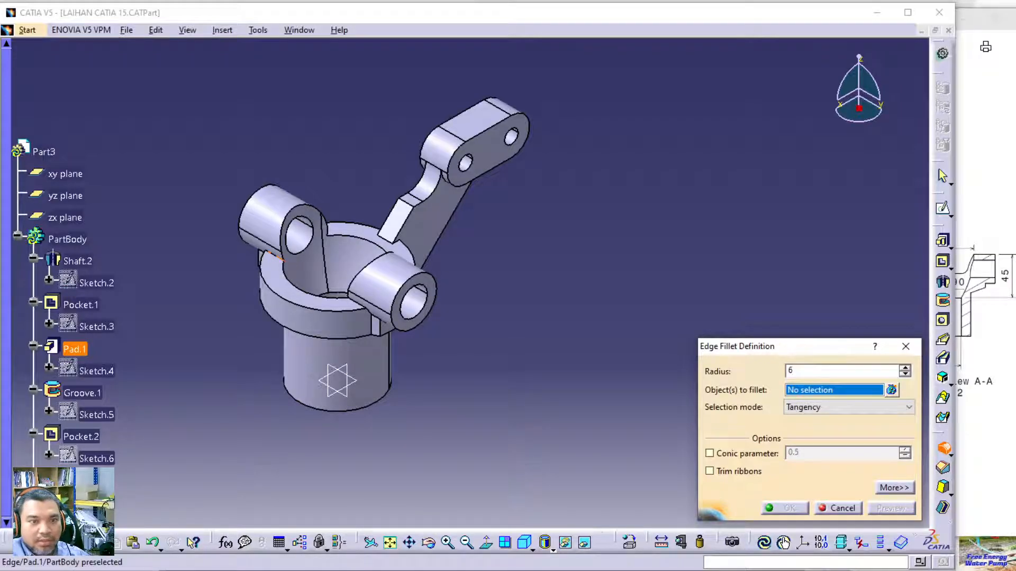
pyautogui.click(283, 263)
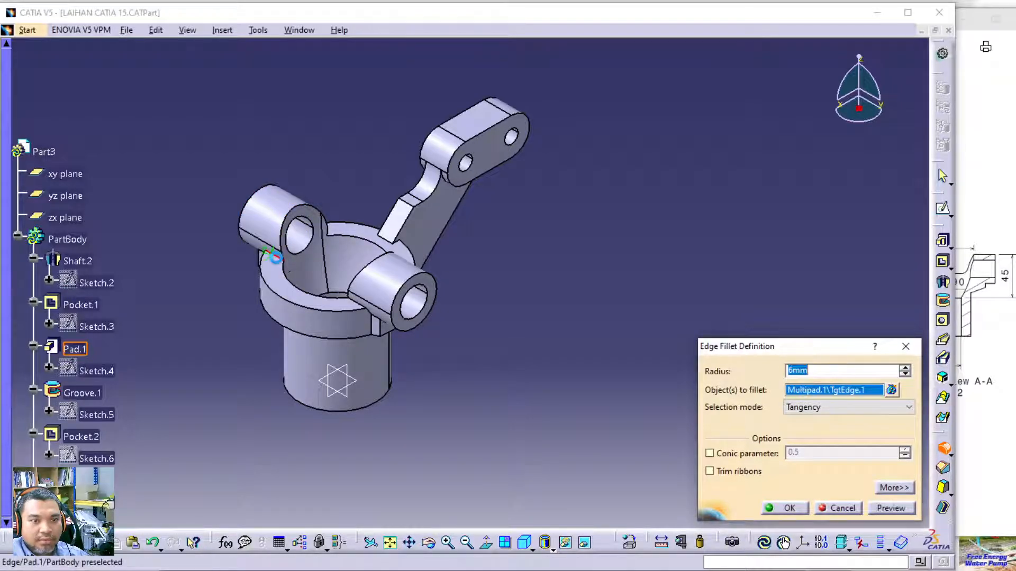
pyautogui.click(356, 304)
pyautogui.moveTo(478, 275); pyautogui.dragTo(360, 301, button='middle')
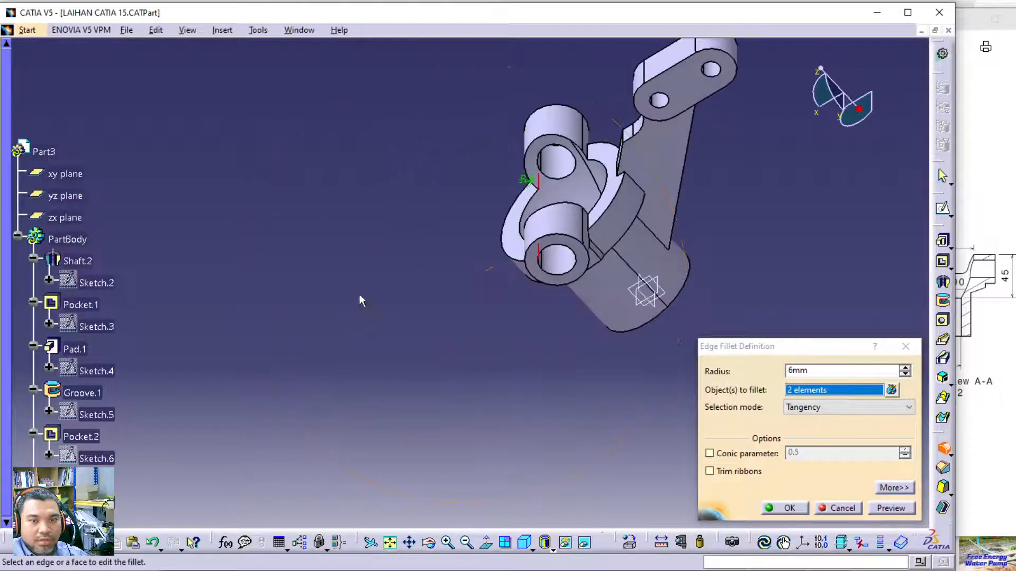
pyautogui.click(586, 219)
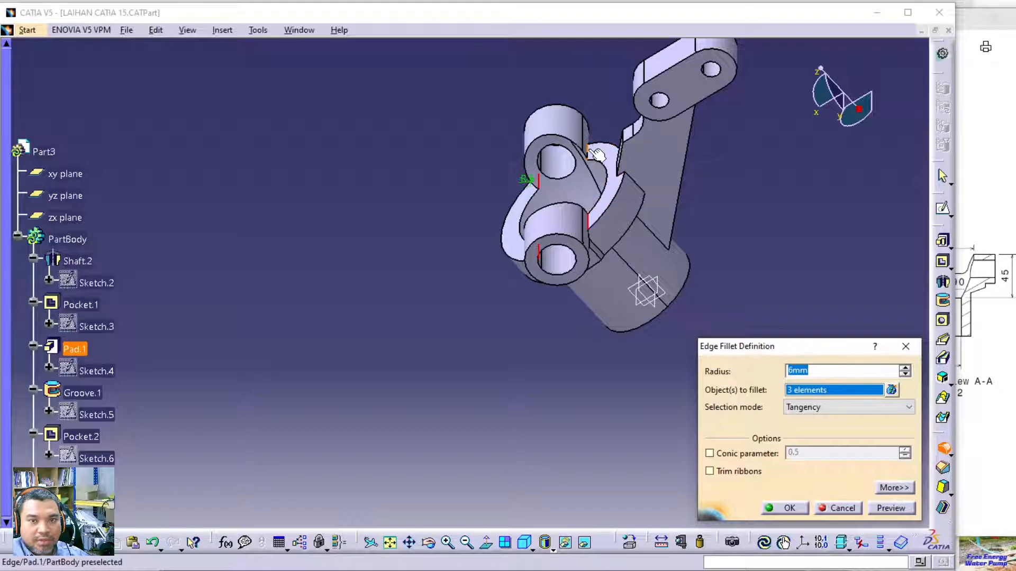
pyautogui.click(592, 153)
pyautogui.click(524, 542)
pyautogui.click(882, 511)
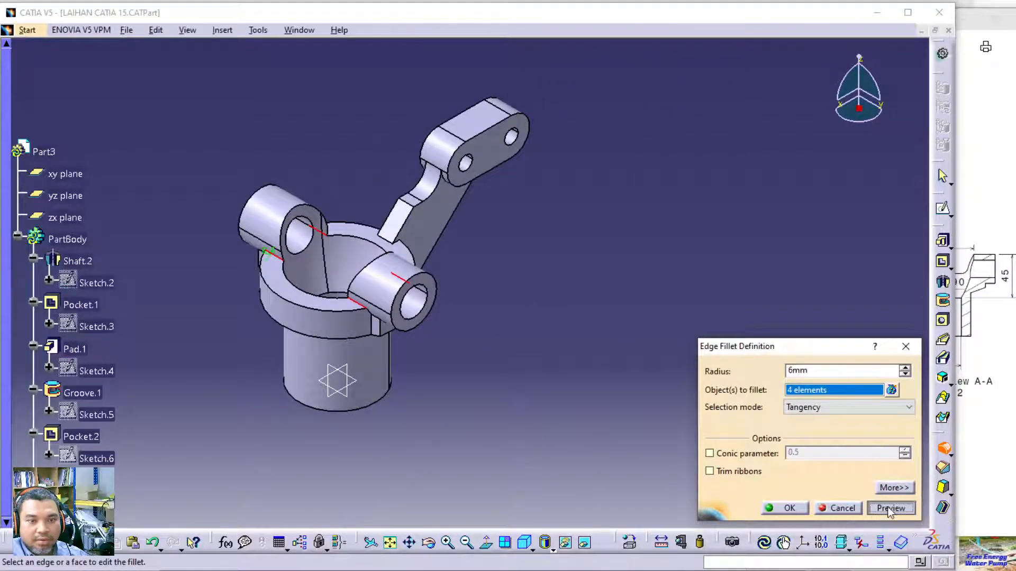
pyautogui.click(793, 510)
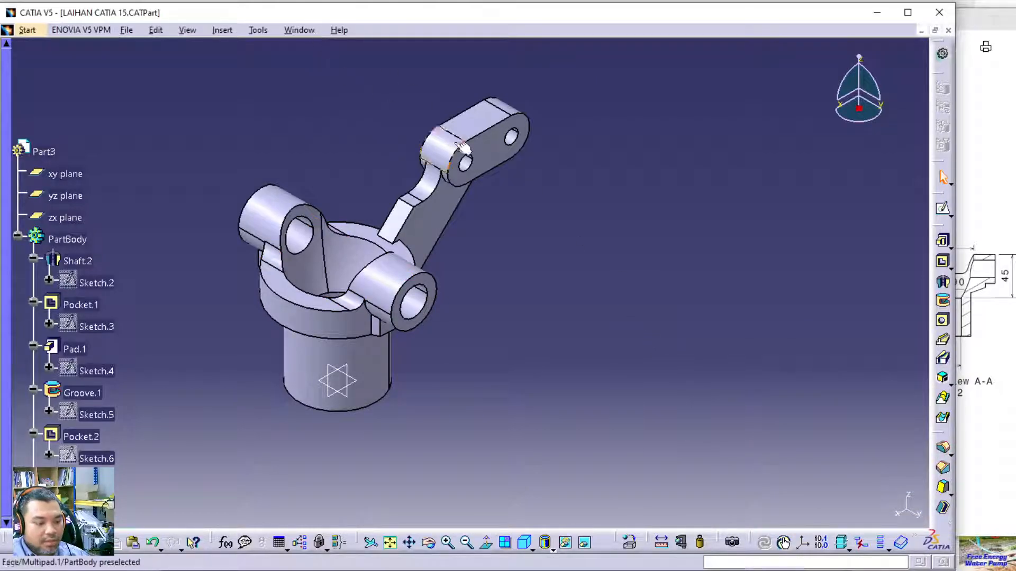
# Save the part and update the views in Drawing2 with the new fillets.
pyautogui.hotkey('ctrl', 's')
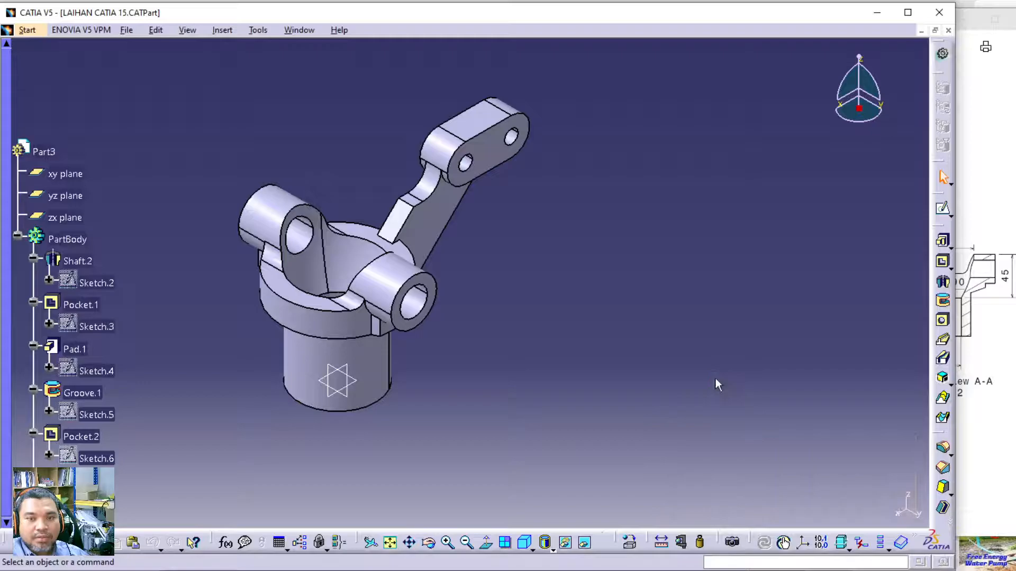
pyautogui.click(297, 30)
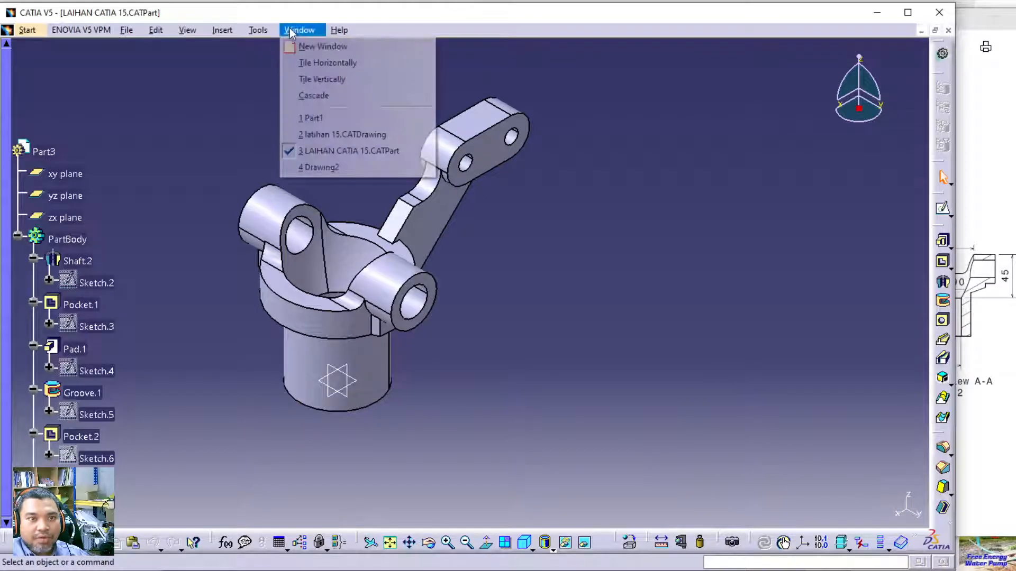
pyautogui.click(322, 167)
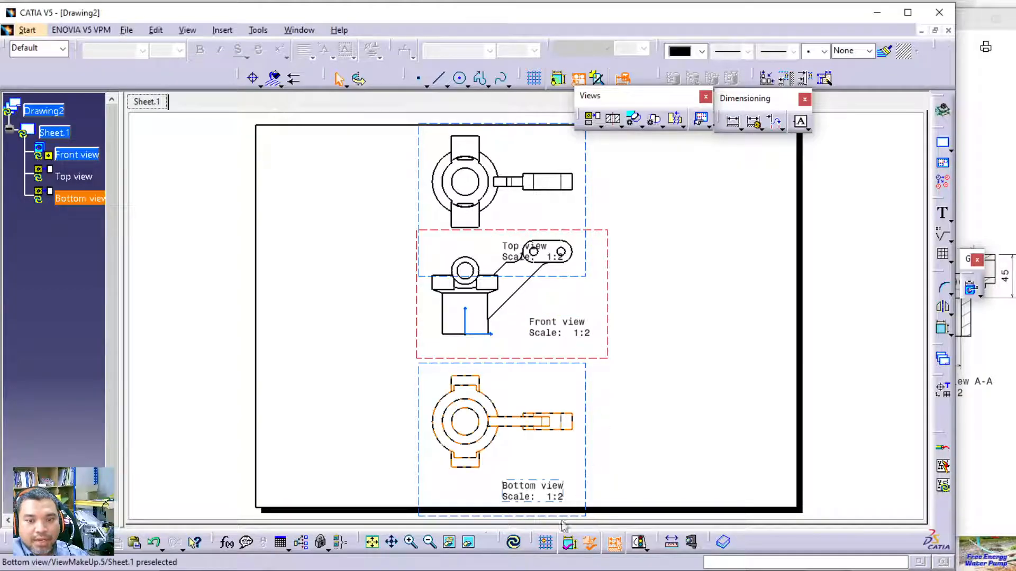
pyautogui.click(514, 543)
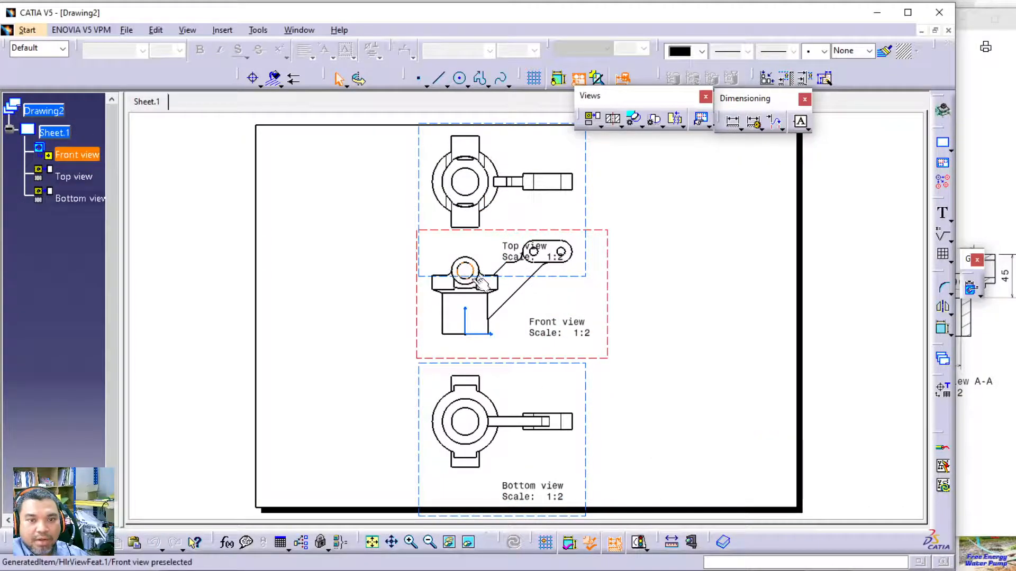
# Move the top view's label above its arm and shift the bottom view's label slightly closer to its geometry.
pyautogui.click(545, 290)
pyautogui.moveTo(687, 267); pyautogui.dragTo(684, 302, button='middle')
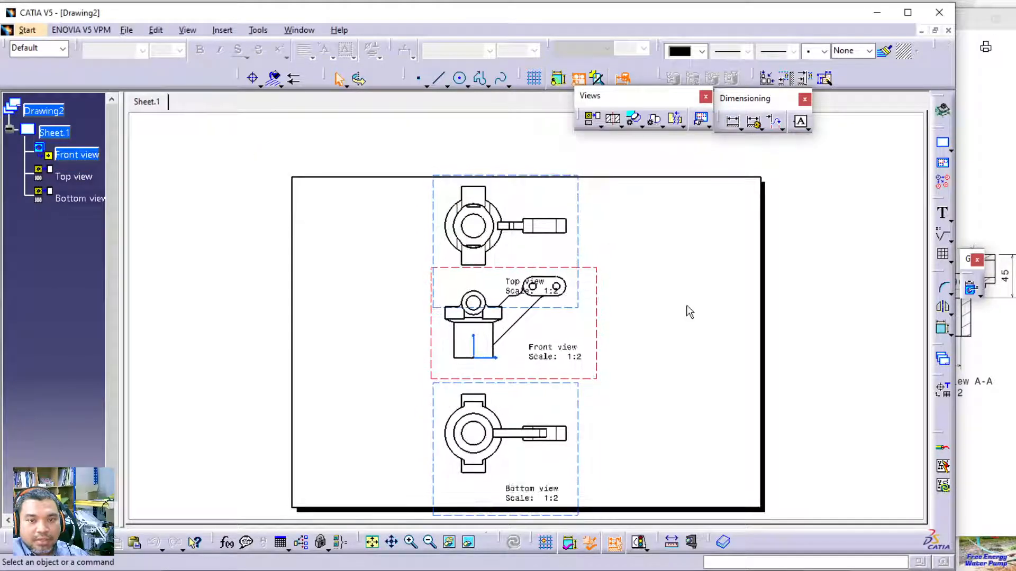
pyautogui.moveTo(538, 283); pyautogui.dragTo(539, 208)
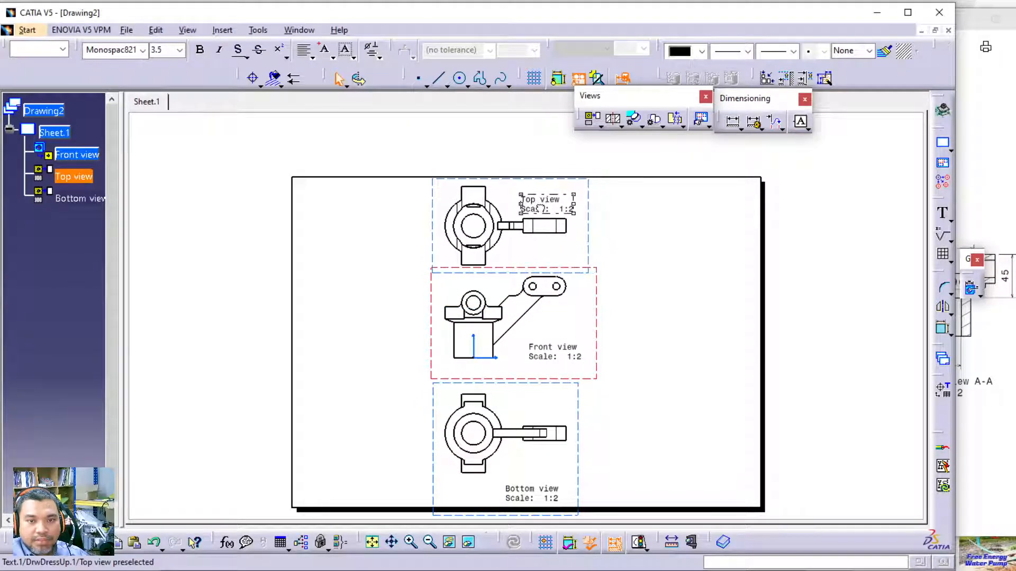
pyautogui.moveTo(512, 501)
pyautogui.mouseDown()
pyautogui.moveTo(534, 483)
pyautogui.moveTo(526, 491)
pyautogui.mouseUp()
pyautogui.click(657, 436)
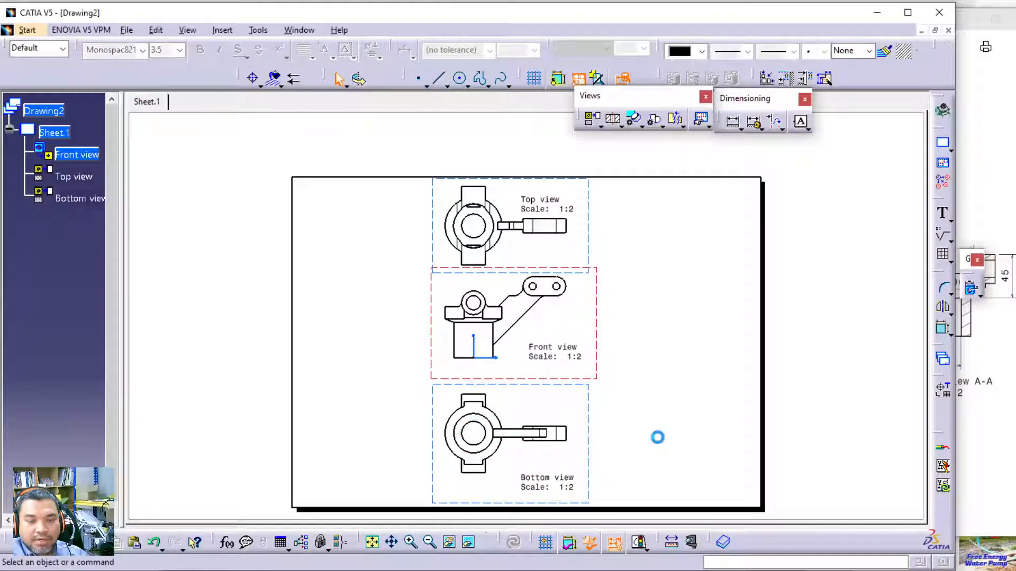
# Bring up the LATIHAN CATIA 15 reference drawing and narrow the drawing window so both are visible side by side.
pyautogui.moveTo(748, 424)
pyautogui.mouseDown(button='middle')
pyautogui.moveTo(748, 368)
pyautogui.moveTo(744, 404)
pyautogui.moveTo(756, 373)
pyautogui.moveTo(715, 369)
pyautogui.mouseUp(button='middle')
pyautogui.click(985, 398)
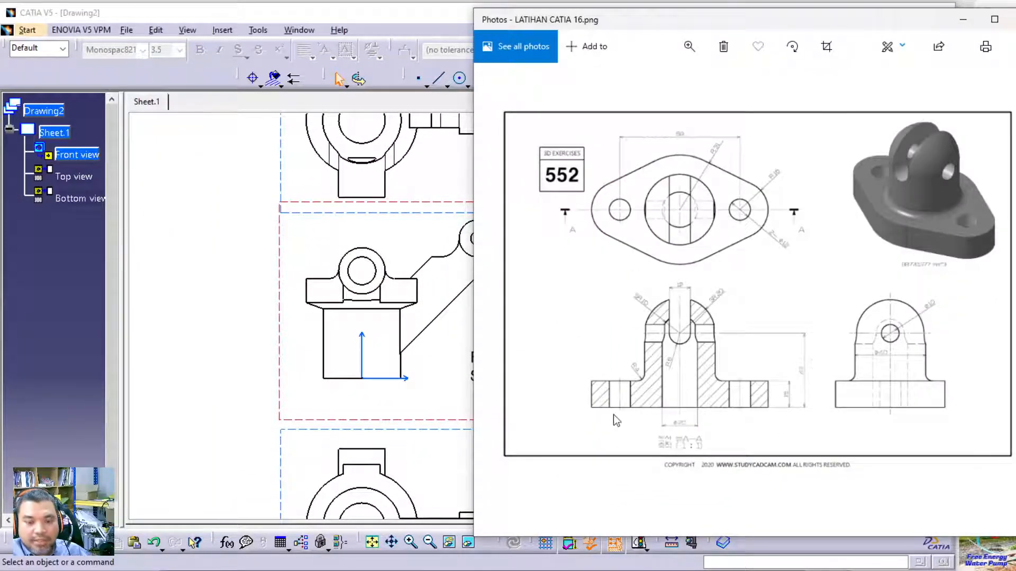
pyautogui.press('Left')
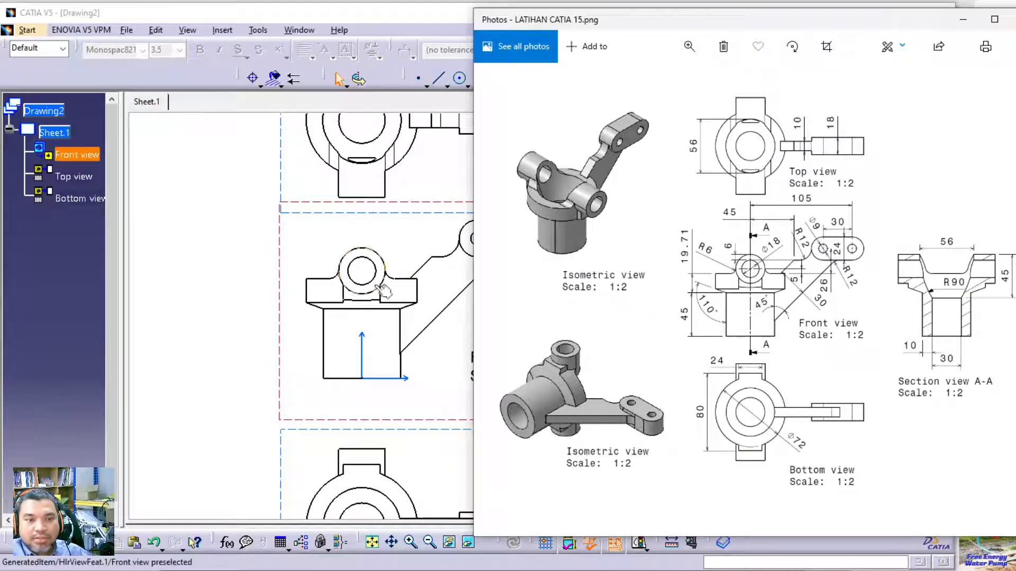
pyautogui.click(177, 238)
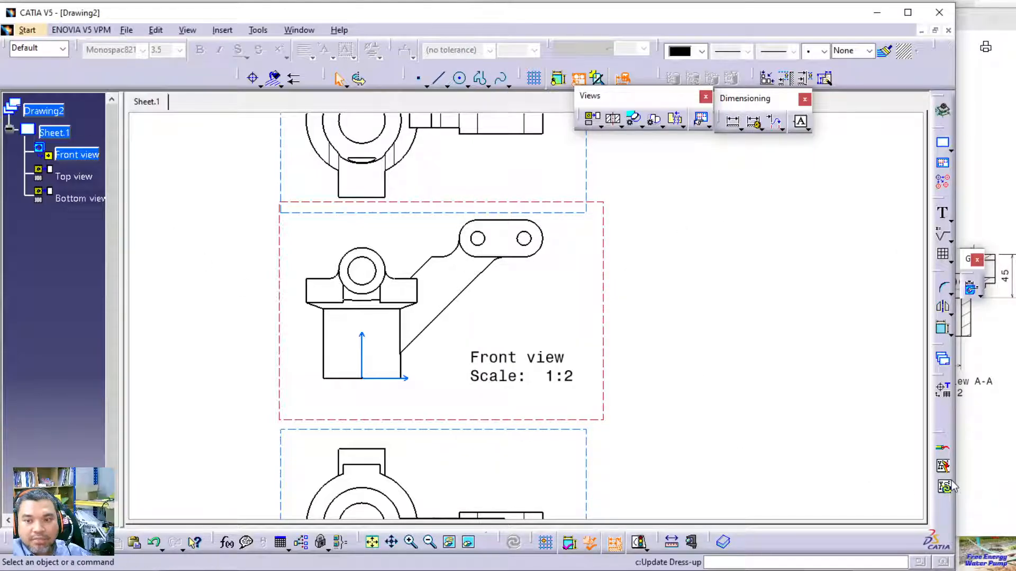
pyautogui.moveTo(956, 479); pyautogui.dragTo(663, 479)
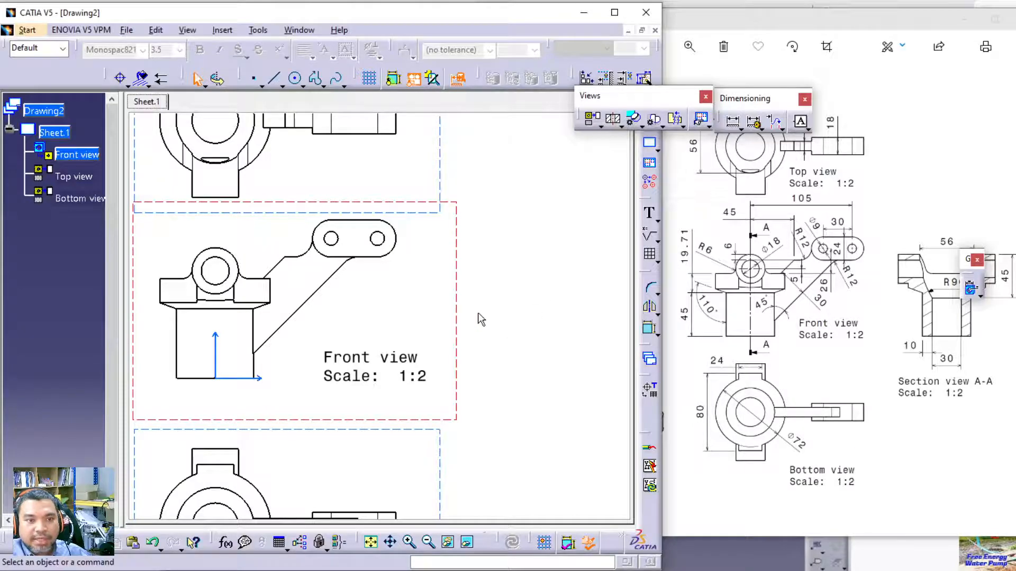
pyautogui.scroll(1, 538, 325)
pyautogui.middleClick(538, 325)
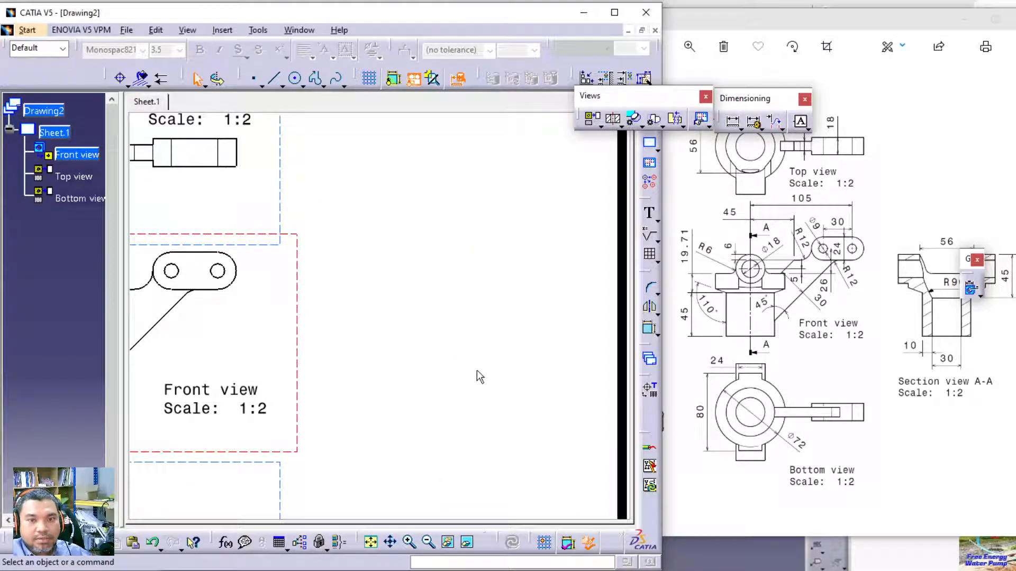
pyautogui.moveTo(388, 355)
pyautogui.mouseDown(button='middle')
pyautogui.moveTo(471, 331)
pyautogui.moveTo(603, 328)
pyautogui.moveTo(567, 324)
pyautogui.mouseUp(button='middle')
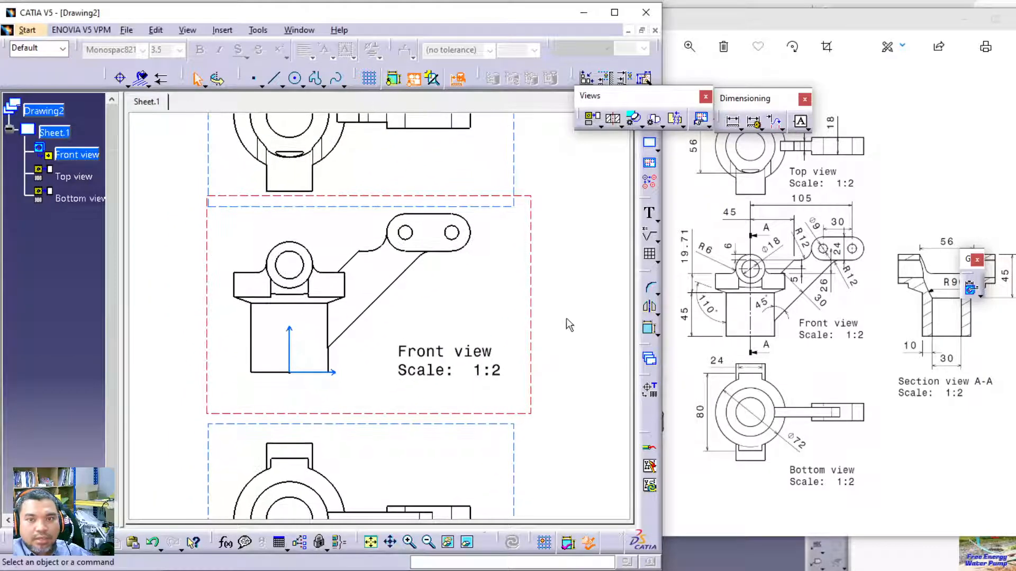
# Dimension the lower cylinder's height in the front view, placing the dimension left of the cylinder.
pyautogui.click(734, 123)
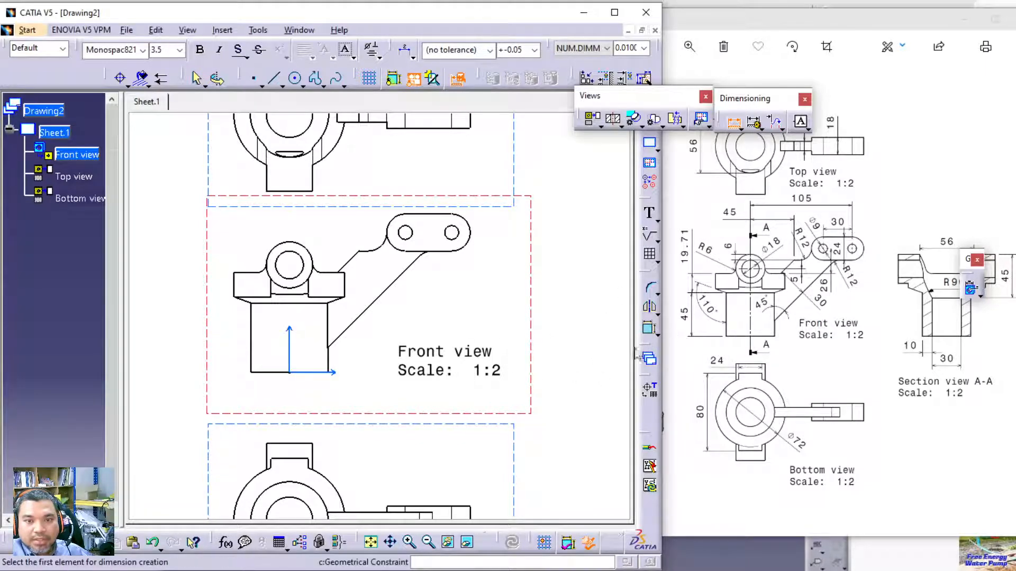
pyautogui.click(270, 307)
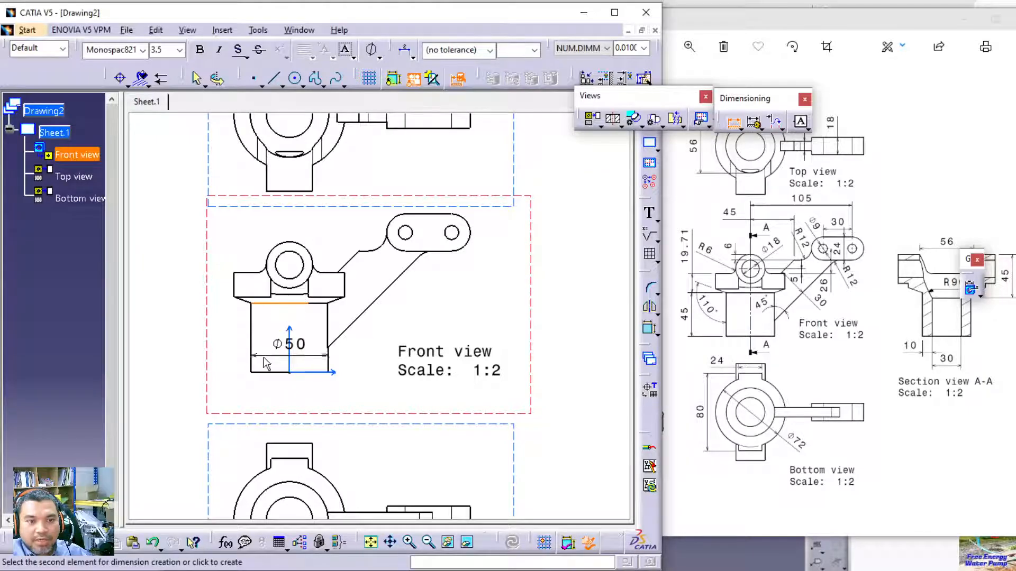
pyautogui.click(274, 373)
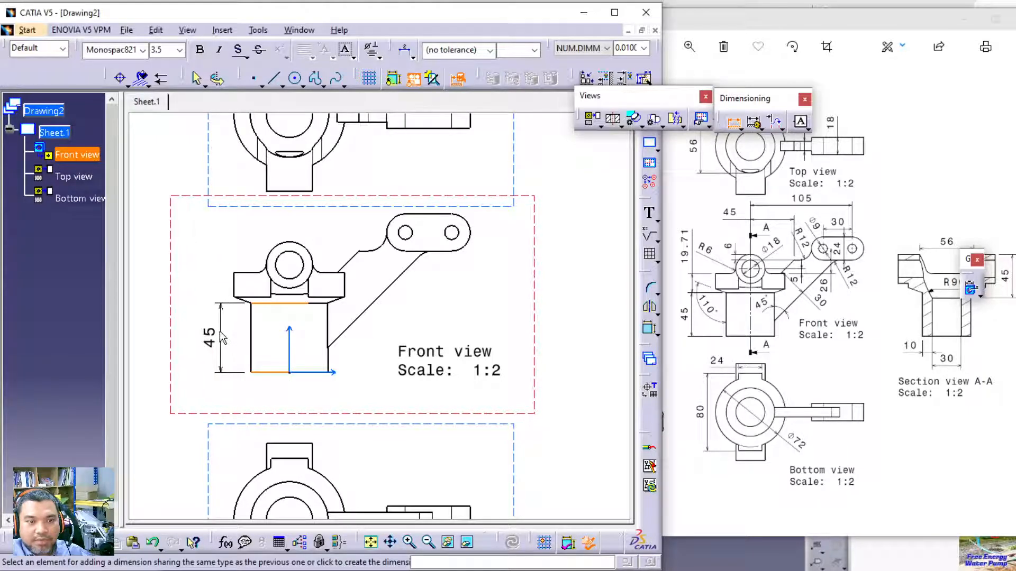
pyautogui.click(209, 338)
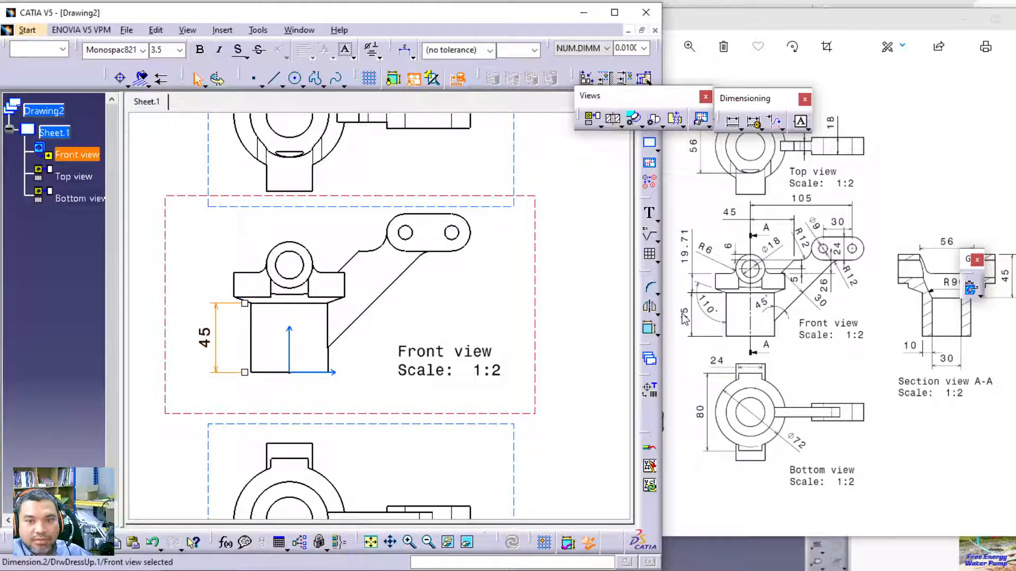
# Dimension the height from the lower cylinder's top edge to the collar's top edge, placed above the cylinder height dimension.
pyautogui.click(733, 121)
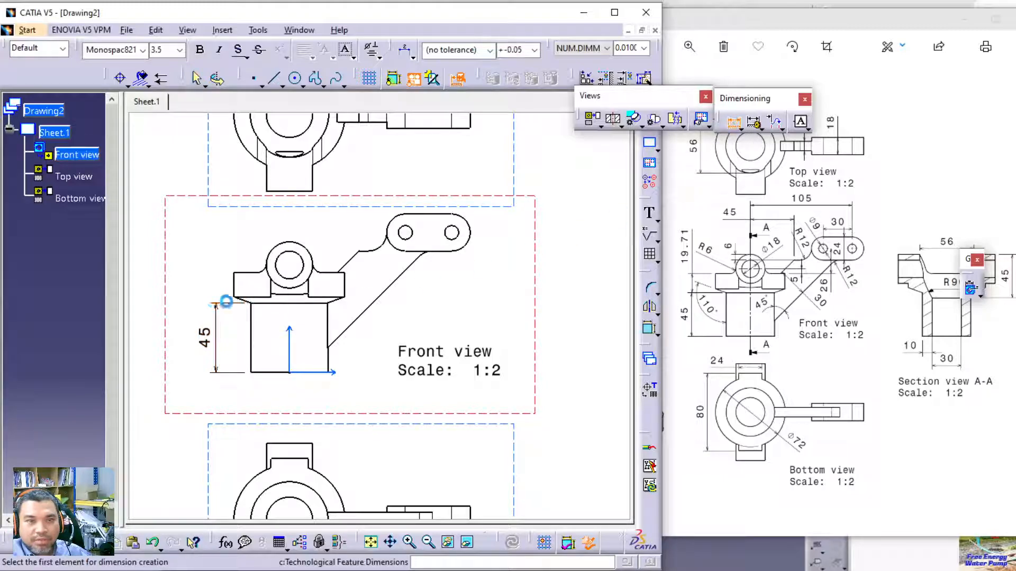
pyautogui.click(270, 303)
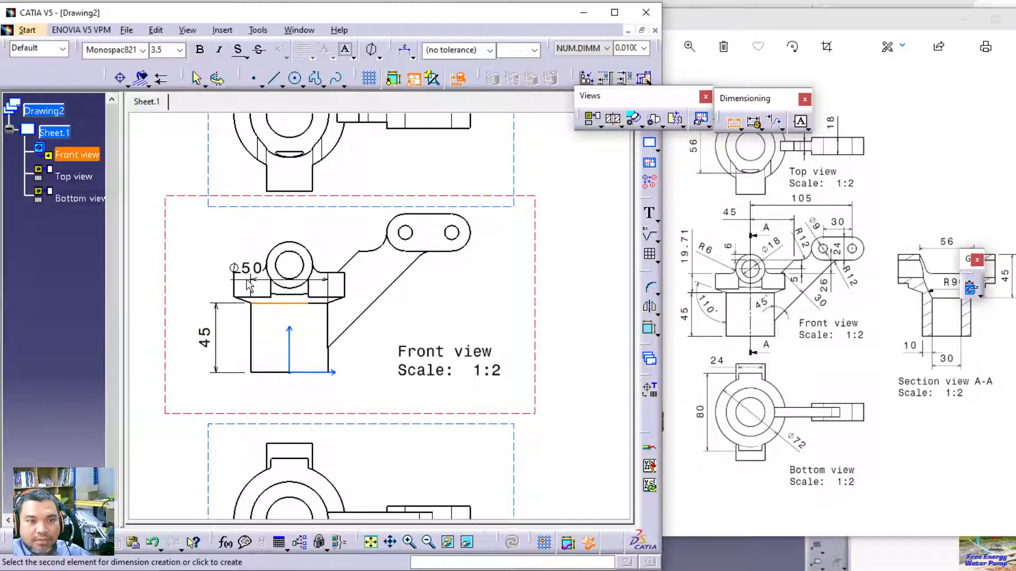
pyautogui.click(252, 273)
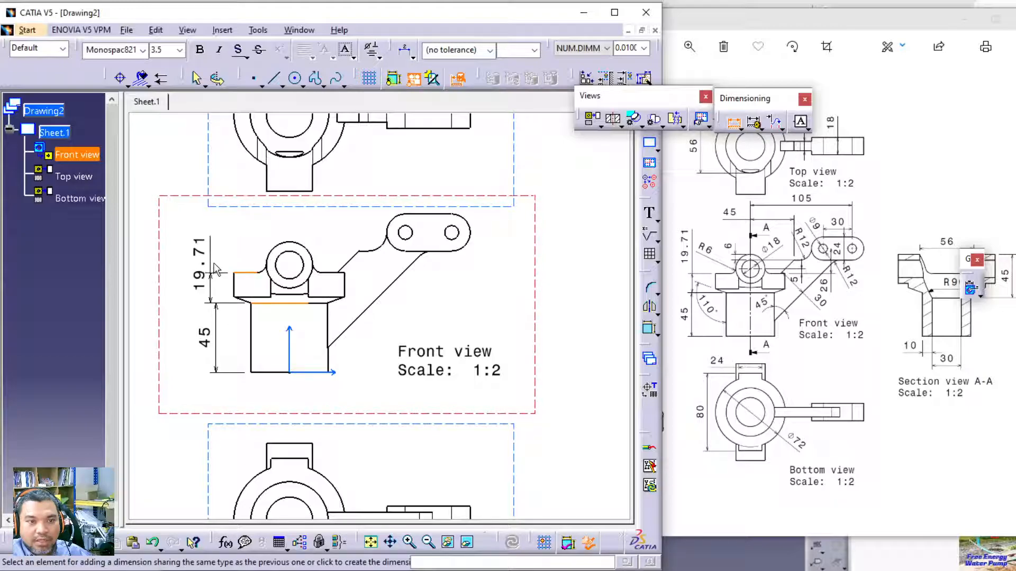
pyautogui.click(218, 271)
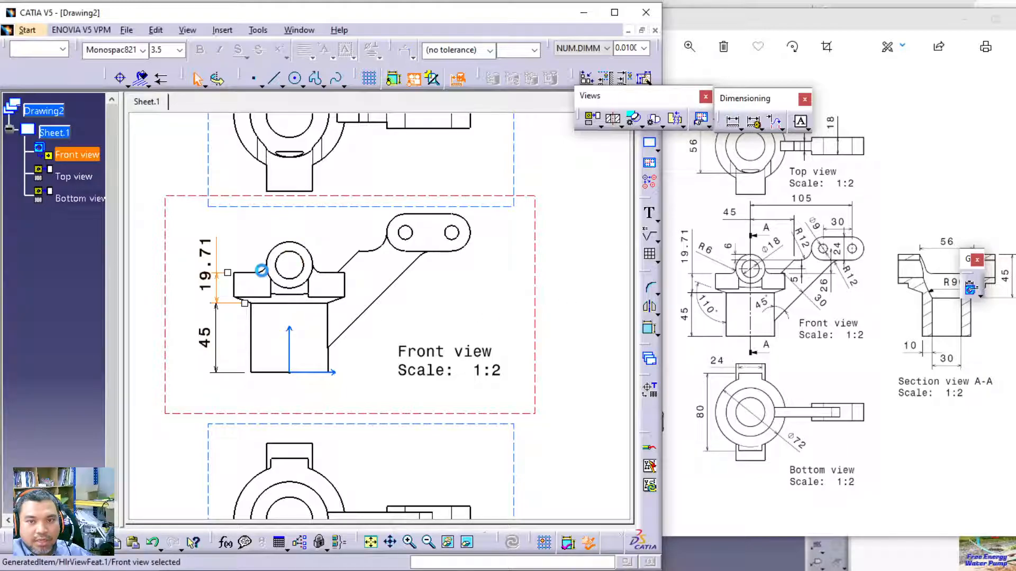
pyautogui.click(257, 256)
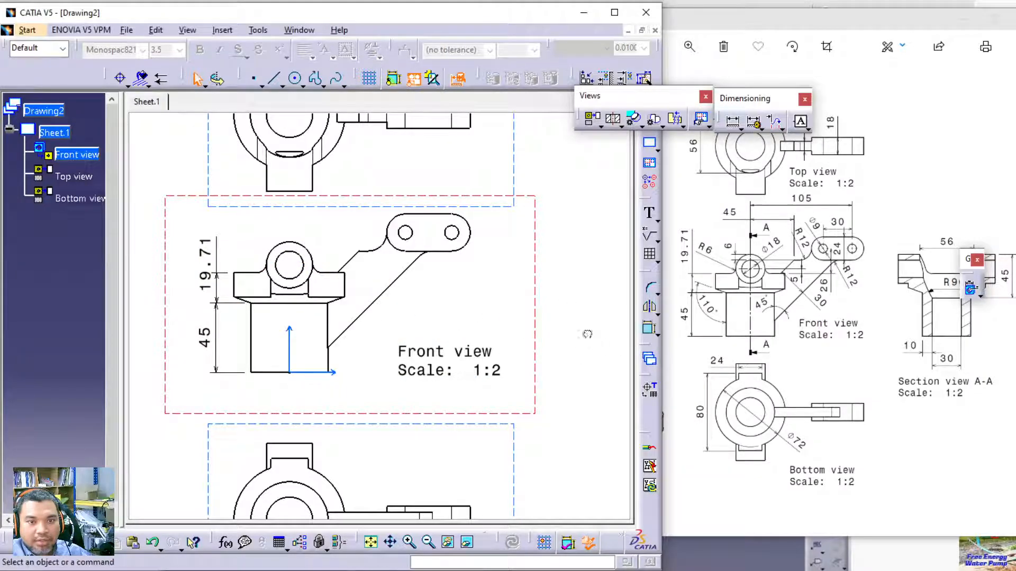
# Dimension the radius of the fillet left of the upper ring in the front view, placing it above and left.
pyautogui.click(732, 121)
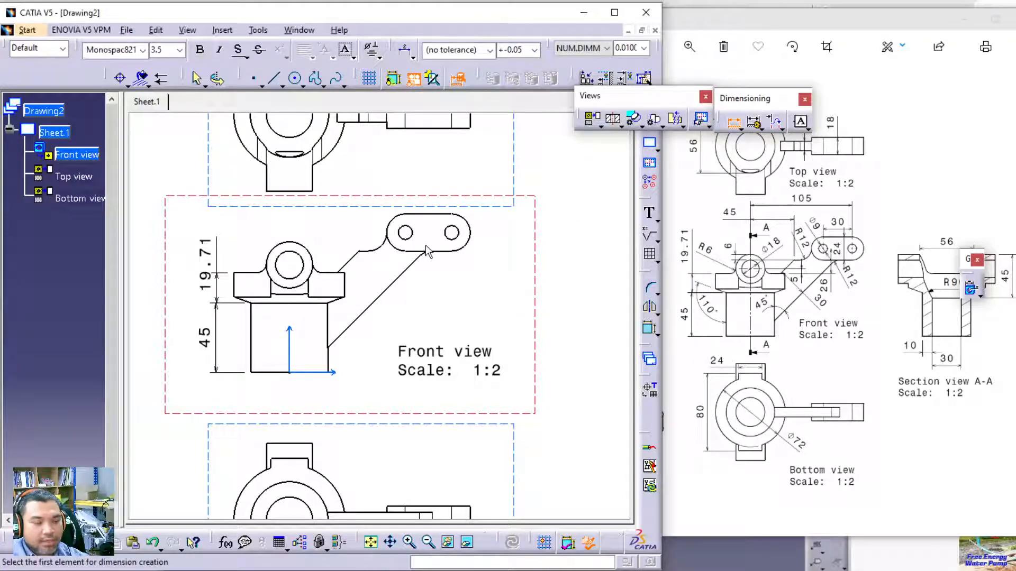
pyautogui.press('Escape')
pyautogui.click(733, 122)
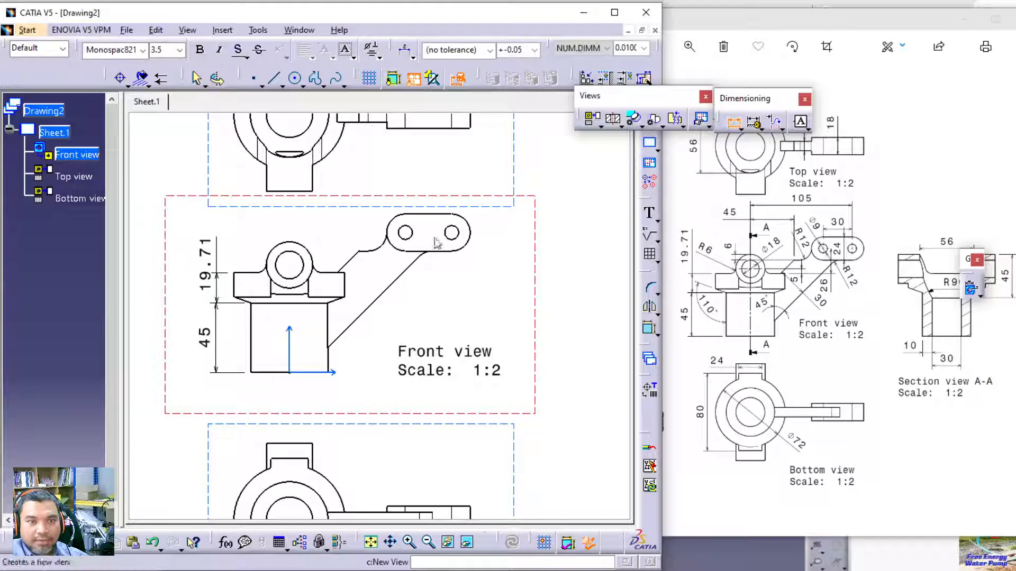
pyautogui.click(264, 272)
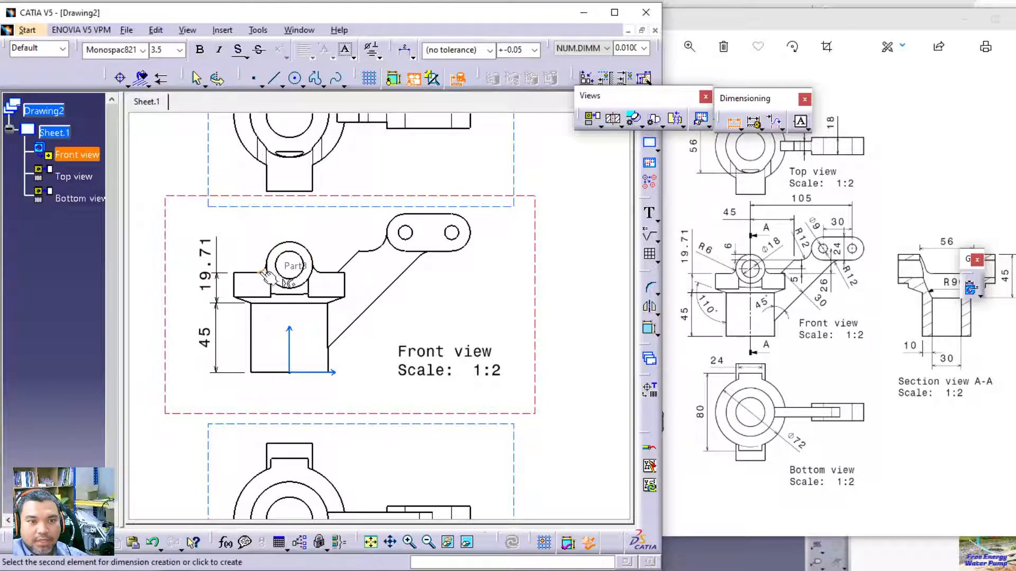
pyautogui.click(241, 251)
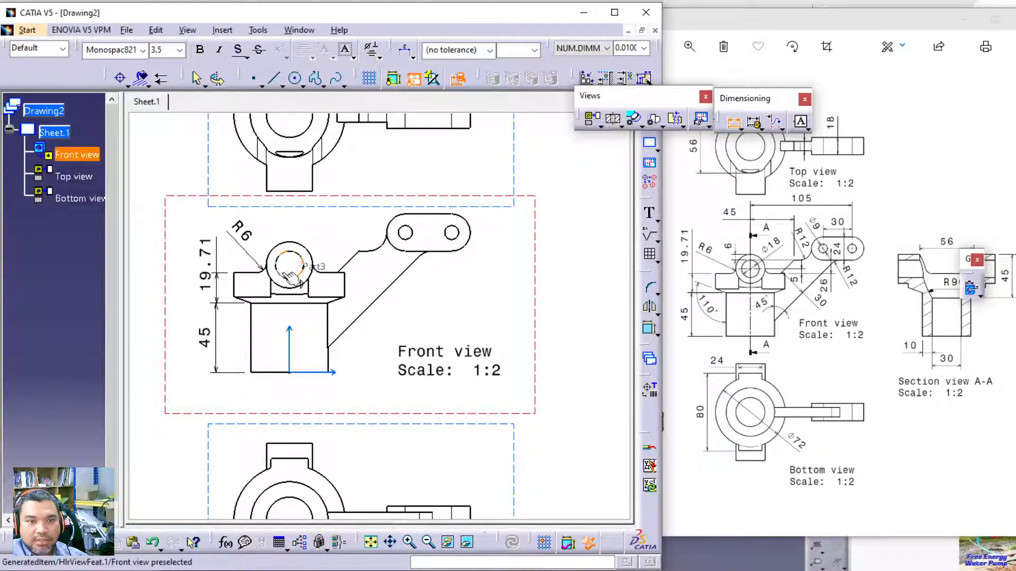
# Dimension the upper ring's wall thickness between its inner and outer circles, placing the value above and left of the ring.
pyautogui.click(304, 249)
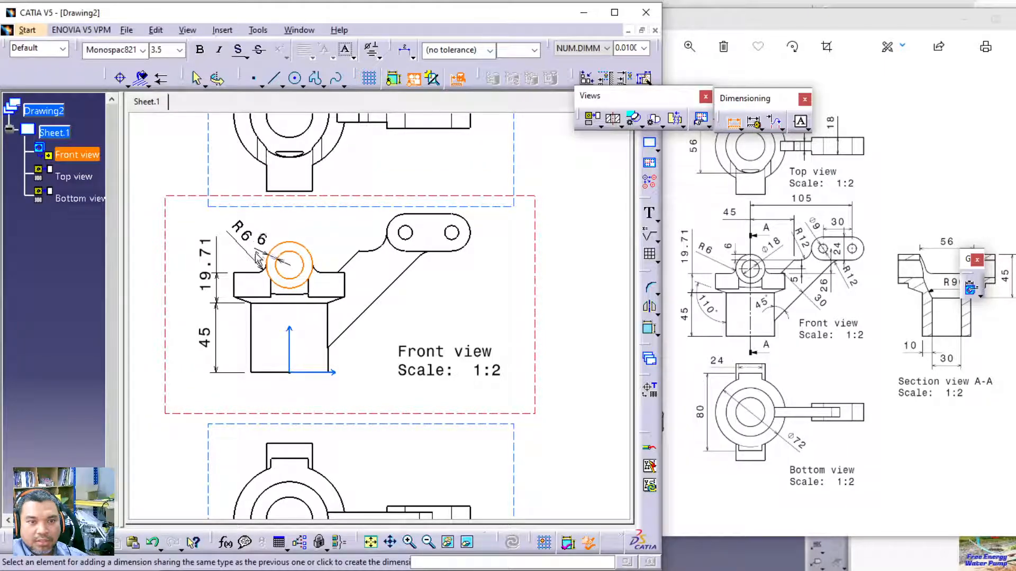
pyautogui.click(266, 234)
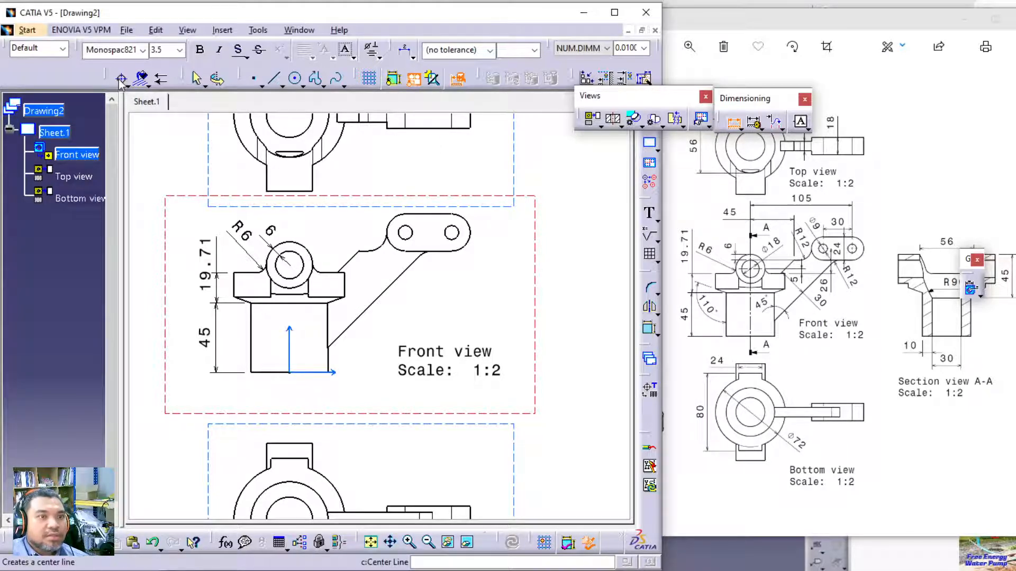
pyautogui.click(339, 237)
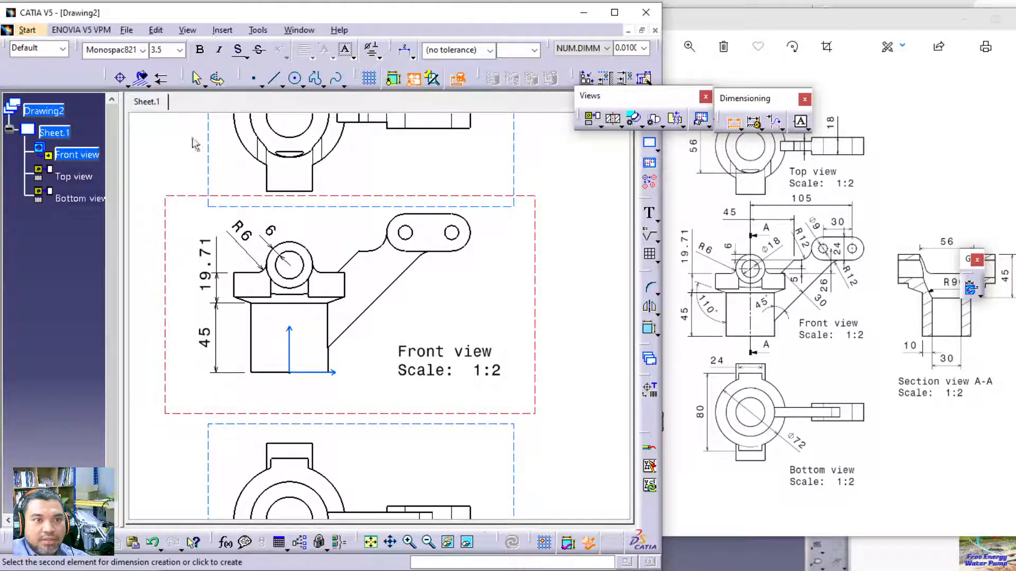
# Add center lines to the upper ring's bore and both arm holes in the front view, undoing the stray one in empty space.
pyautogui.click(117, 78)
pyautogui.click(301, 258)
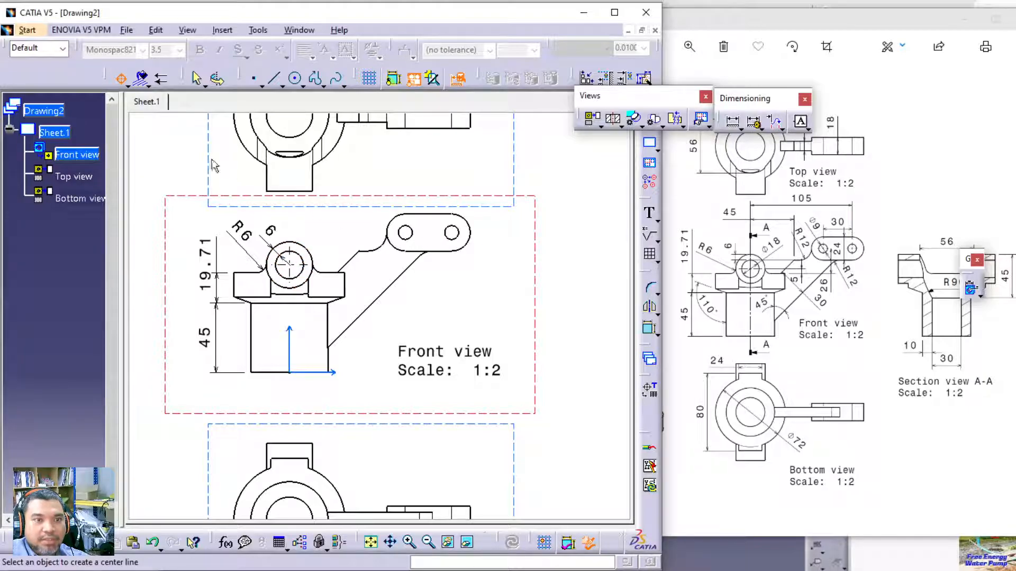
pyautogui.click(418, 233)
pyautogui.click(449, 233)
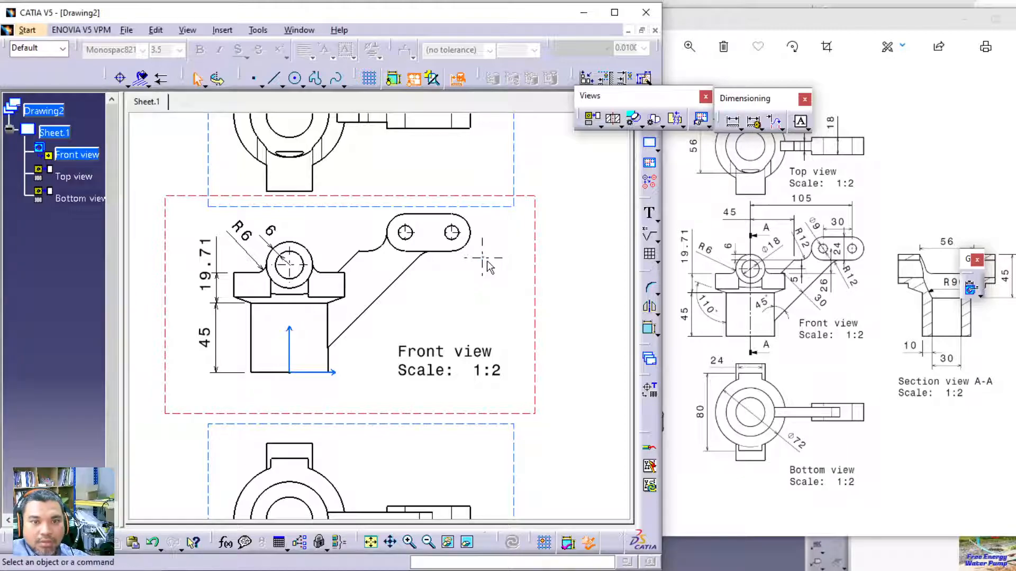
pyautogui.hotkey('ctrl', 'z')
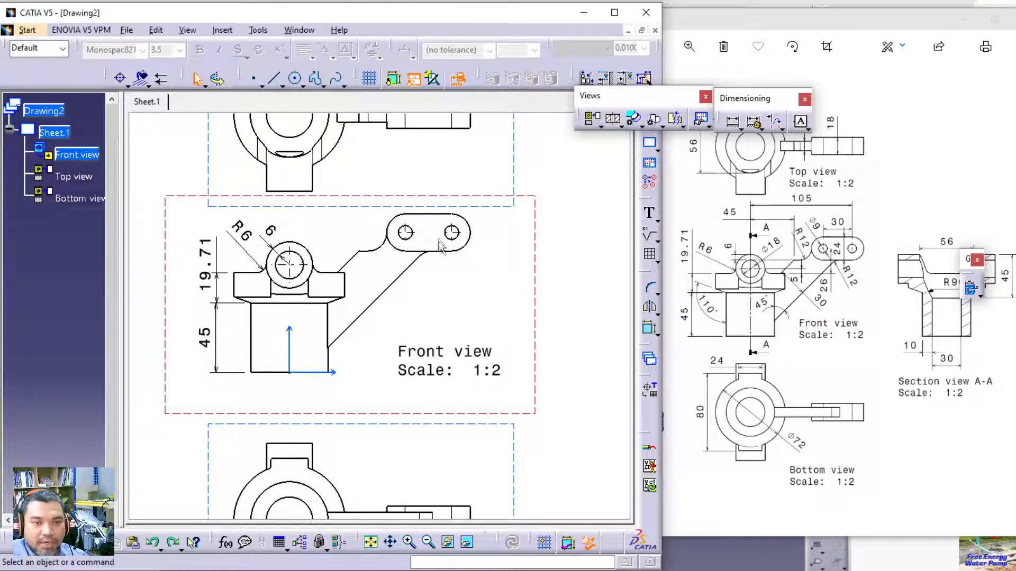
pyautogui.click(733, 120)
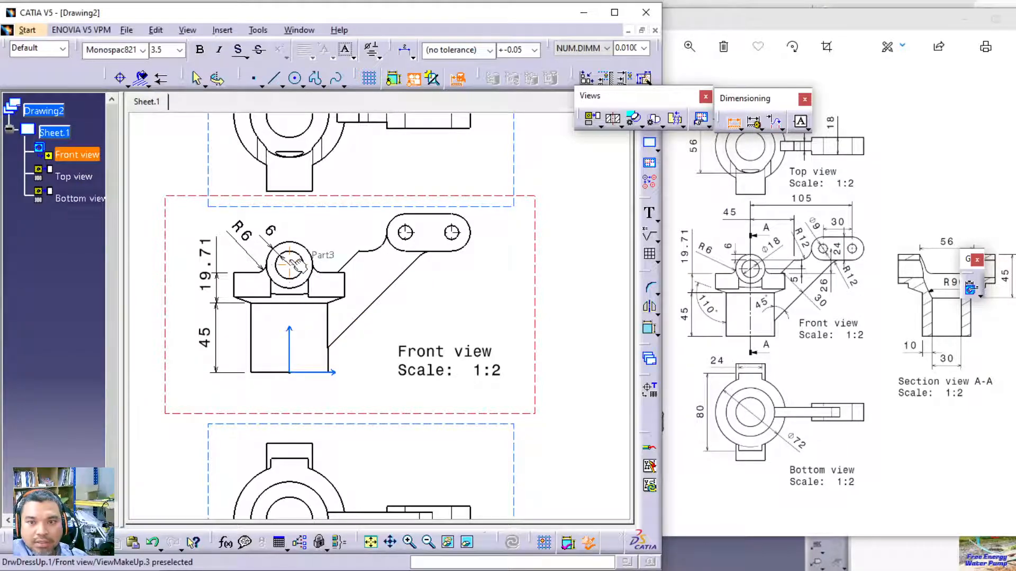
pyautogui.click(297, 253)
pyautogui.click(359, 255)
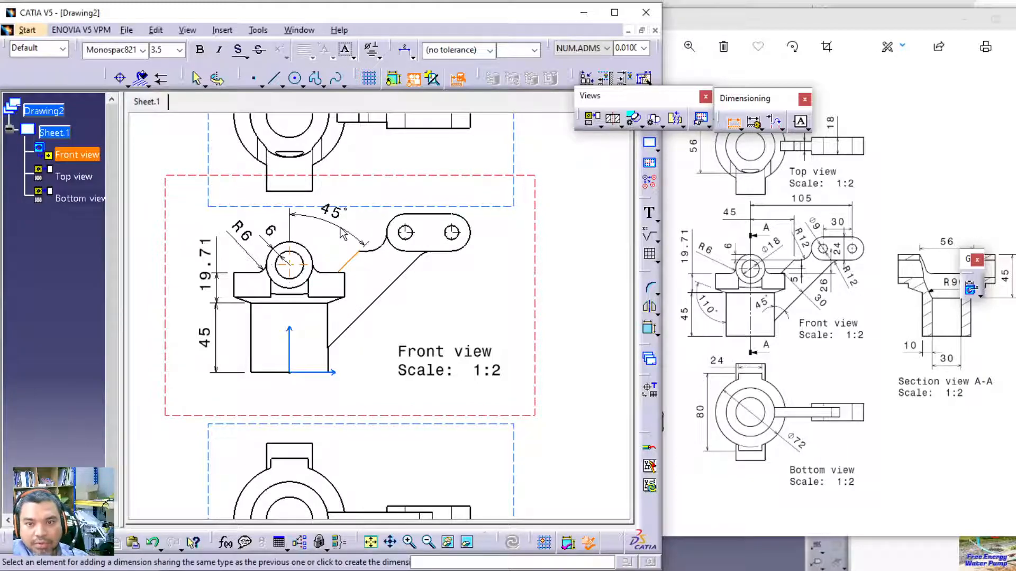
pyautogui.press('Escape')
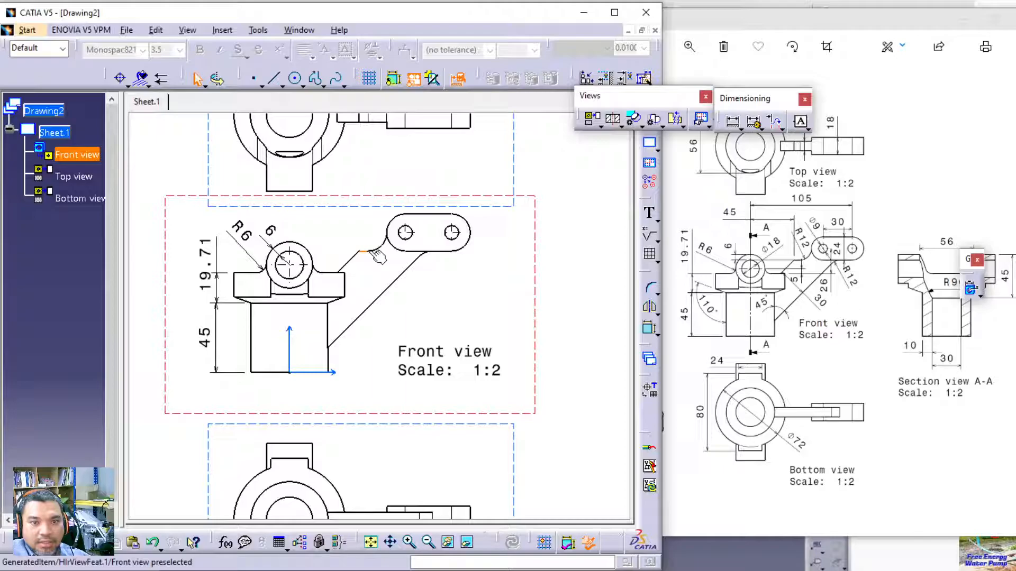
pyautogui.click(368, 254)
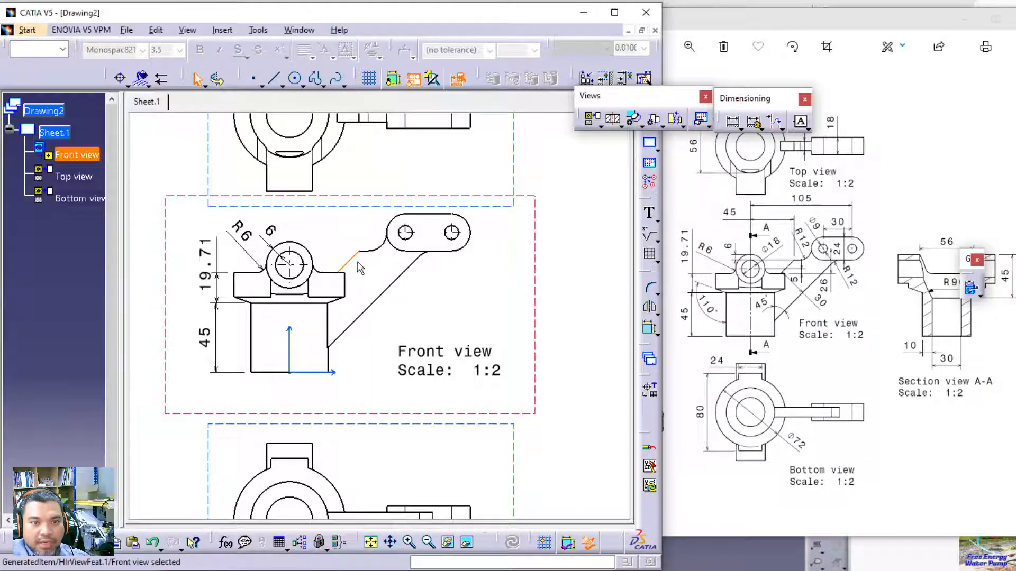
pyautogui.click(442, 334)
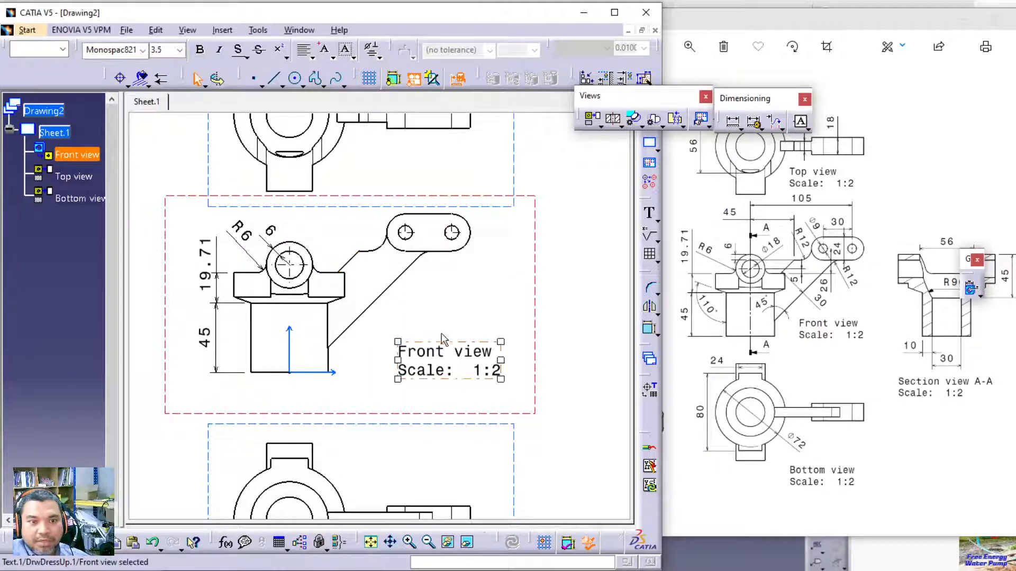
pyautogui.click(477, 272)
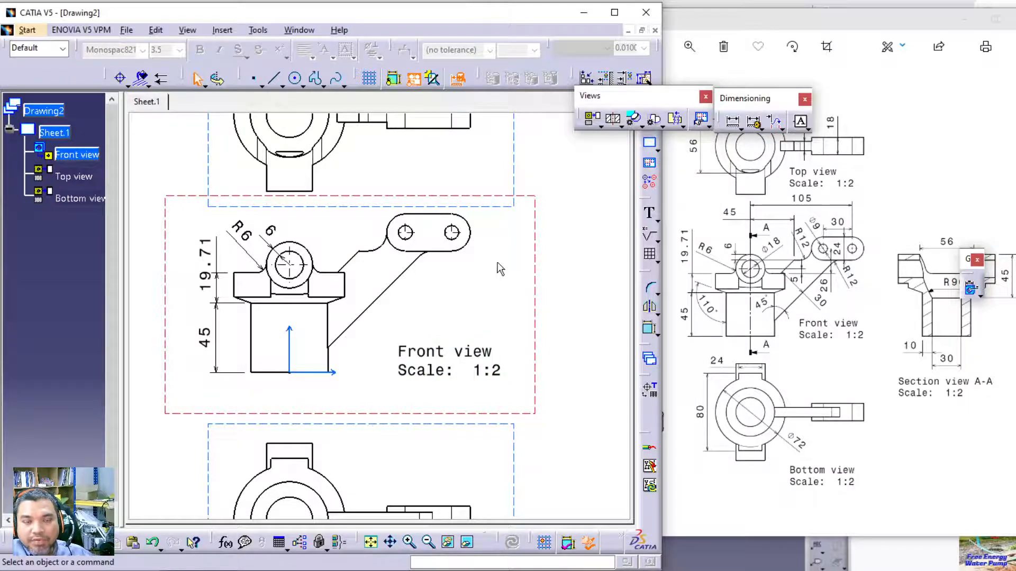
# Dimension the distance from the upper ring's center to the arm's sloped upper edge, forced horizontal and placed above the geometry.
pyautogui.click(735, 125)
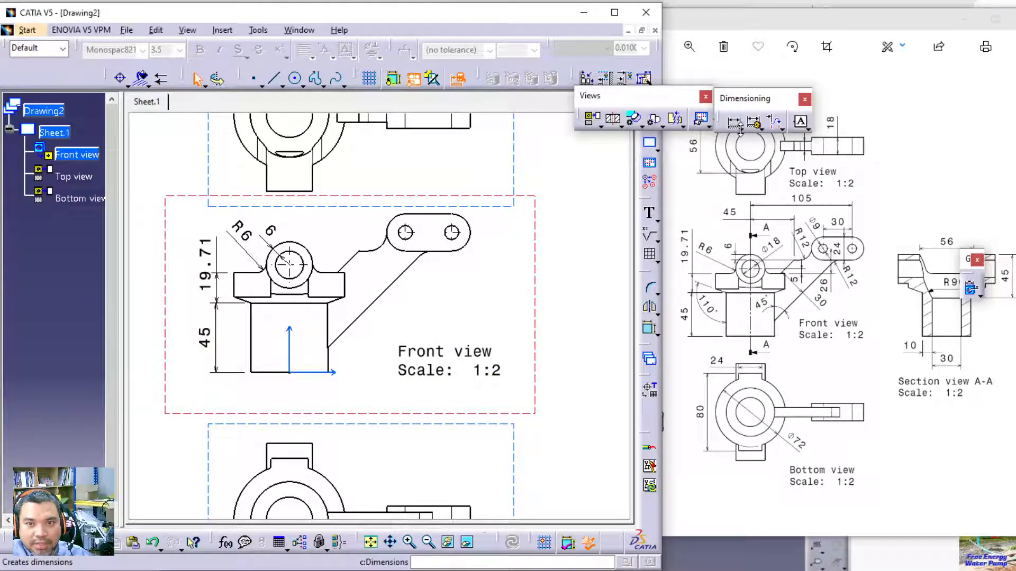
pyautogui.click(740, 129)
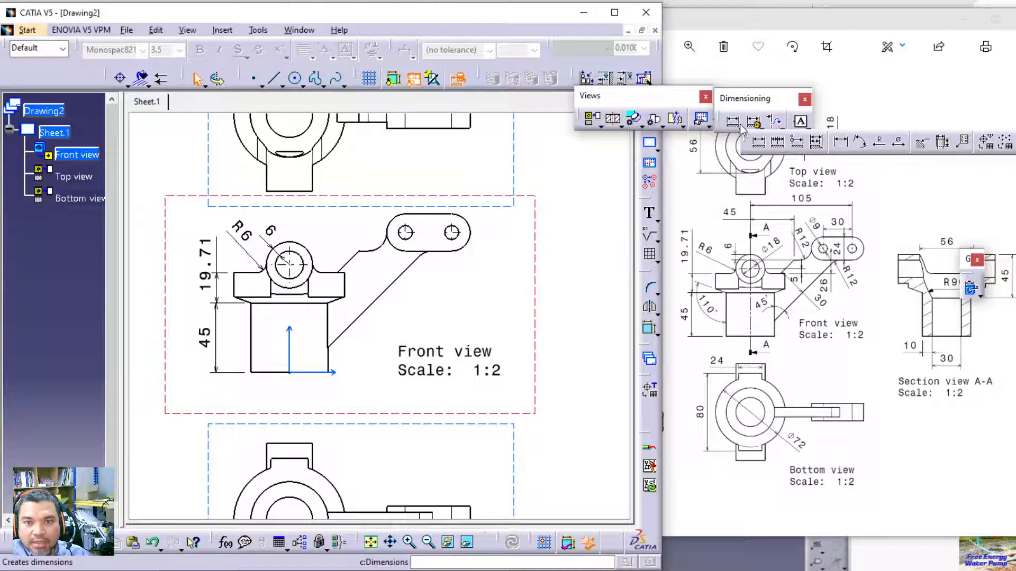
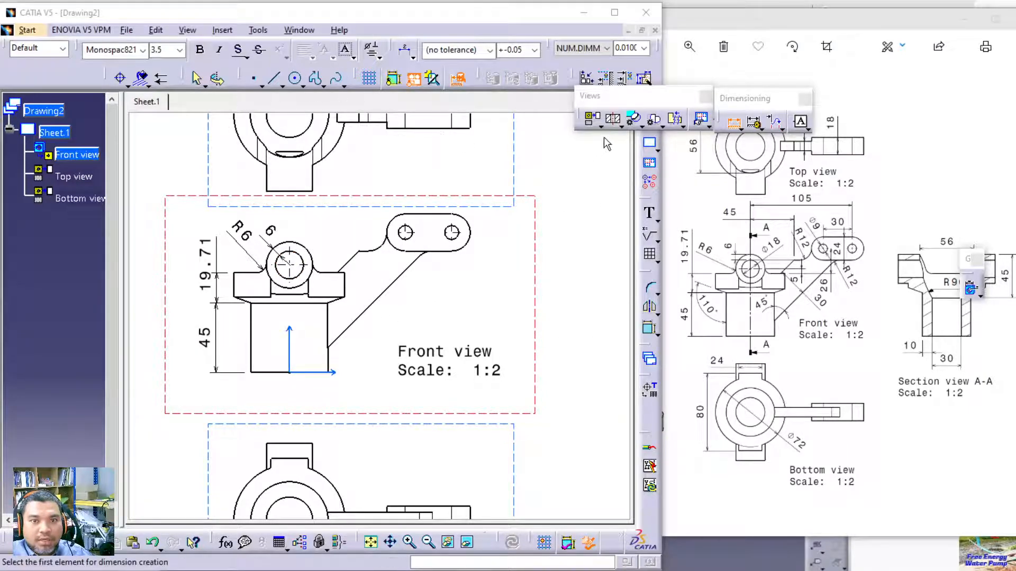
pyautogui.click(371, 258)
pyautogui.click(291, 258)
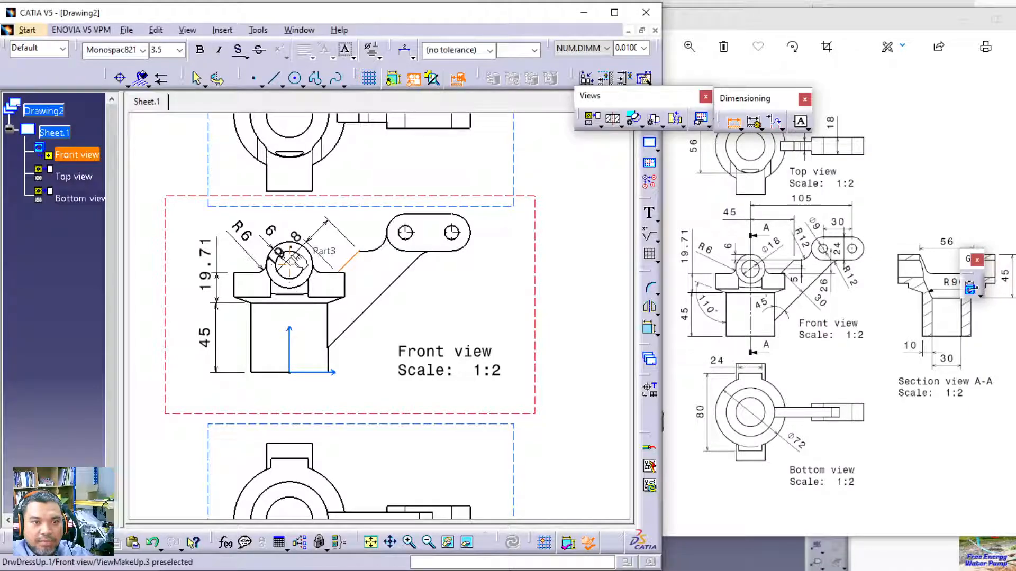
pyautogui.rightClick(328, 236)
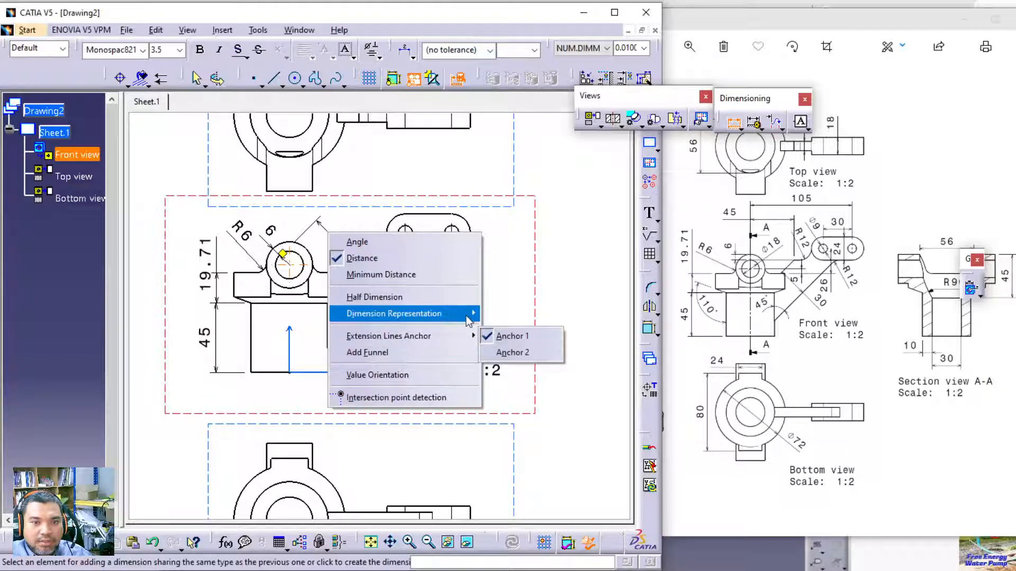
pyautogui.moveTo(470, 316)
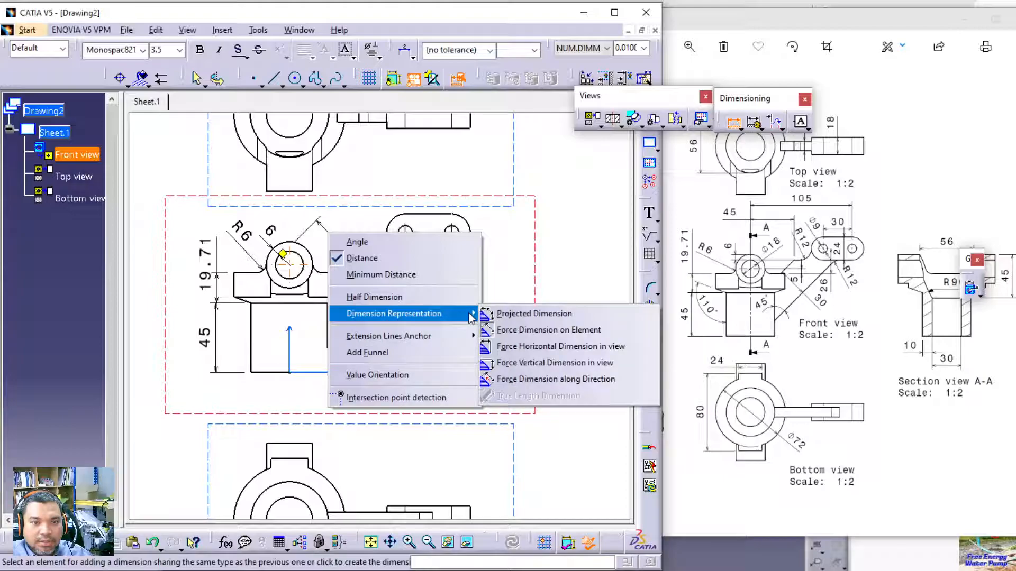
pyautogui.click(515, 348)
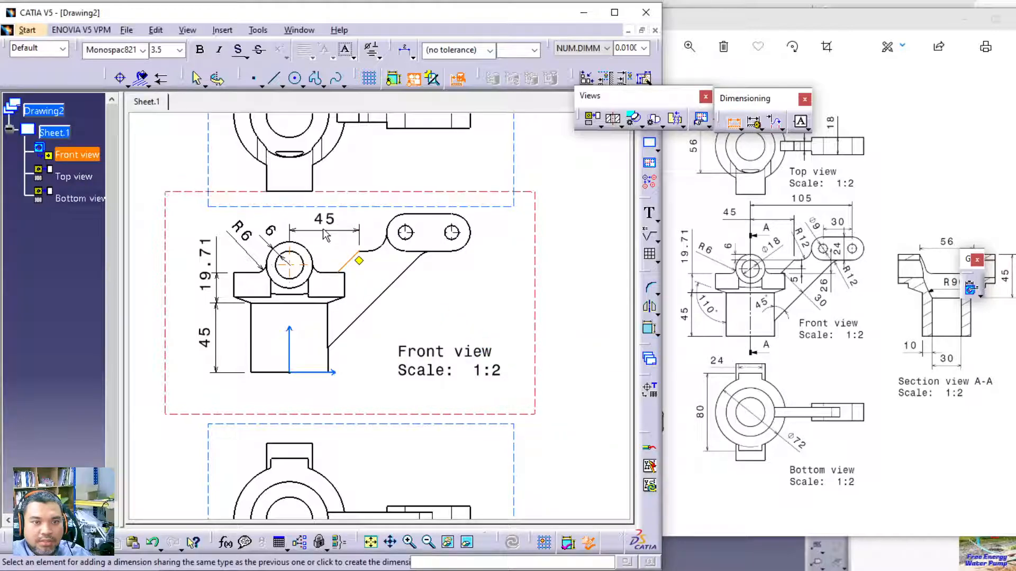
pyautogui.click(327, 240)
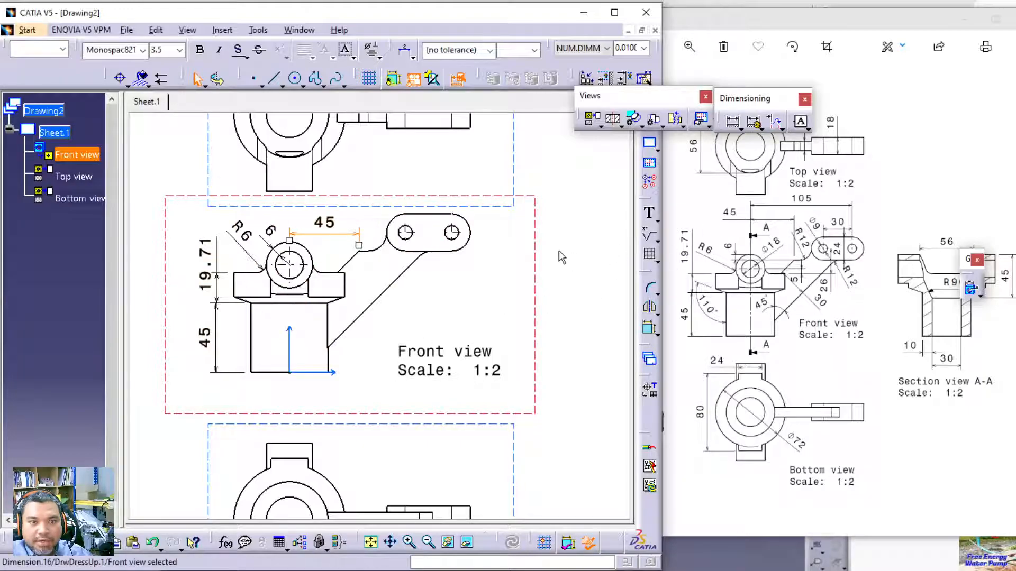
pyautogui.click(510, 173)
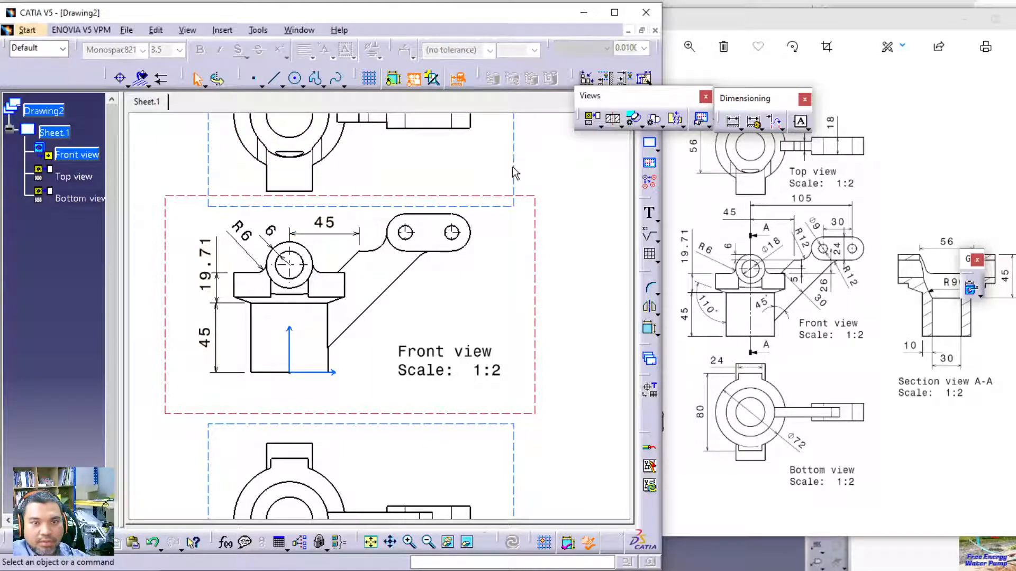
# Move the top view up to widen its gap from the front view, activate the front view and shift it down the sheet.
pyautogui.moveTo(514, 169); pyautogui.dragTo(524, 141)
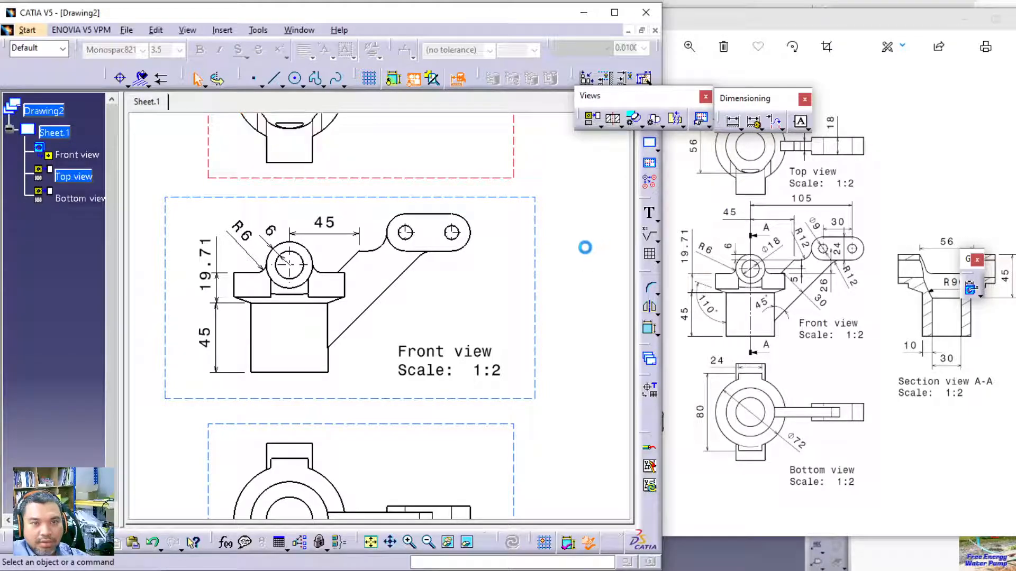
pyautogui.moveTo(556, 223)
pyautogui.mouseDown(button='middle')
pyautogui.moveTo(556, 306)
pyautogui.moveTo(560, 281)
pyautogui.mouseUp(button='middle')
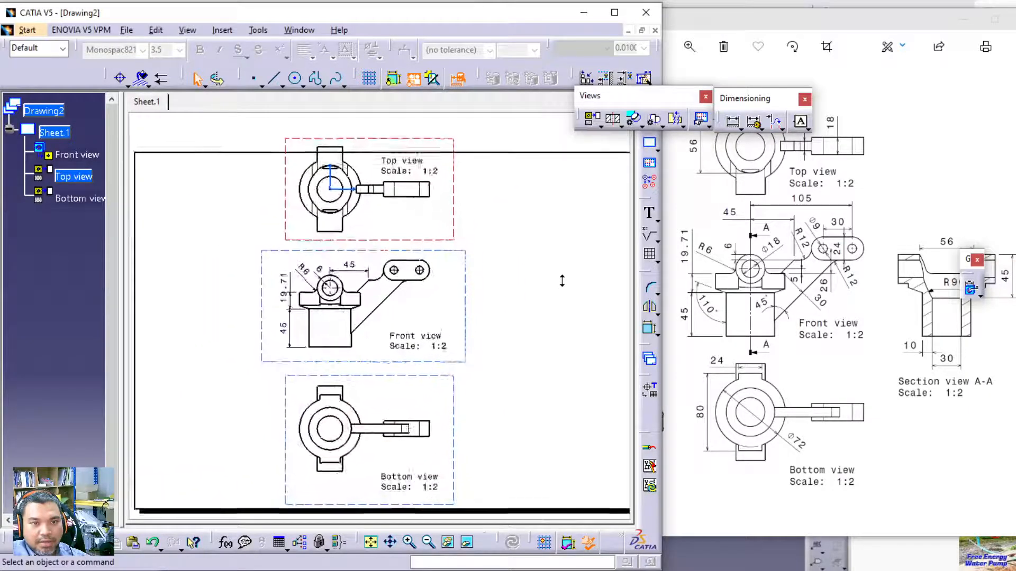
pyautogui.doubleClick(474, 256)
pyautogui.moveTo(466, 250); pyautogui.dragTo(467, 269)
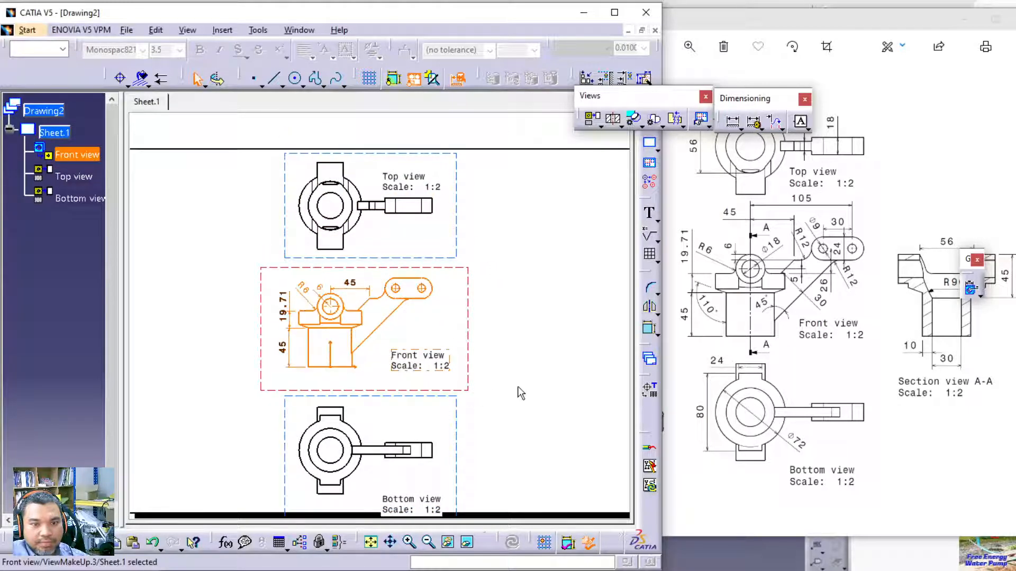
# Move the bottom view slightly up towards the front view and bring its label up directly beneath the arm.
pyautogui.moveTo(457, 407); pyautogui.dragTo(456, 402)
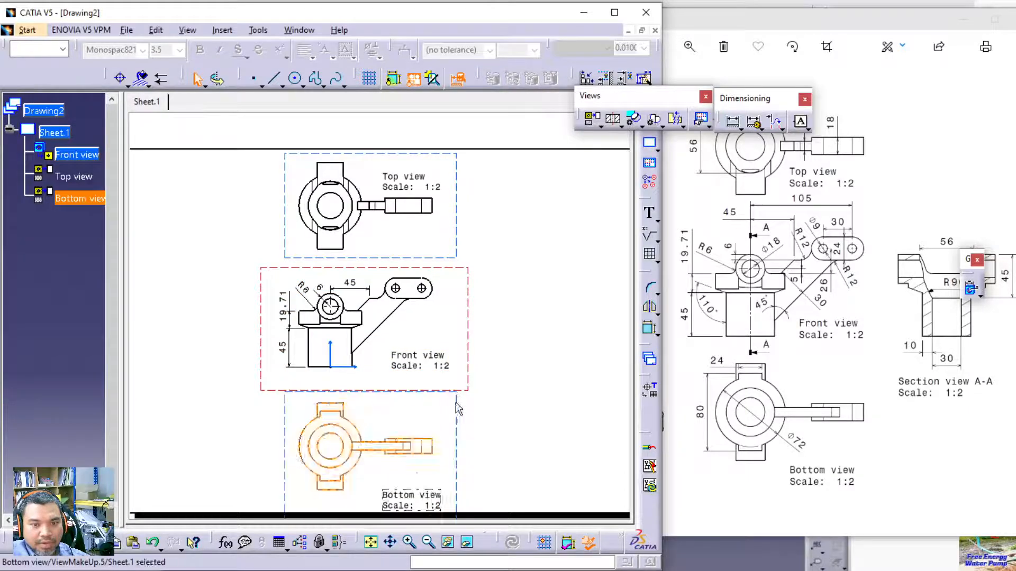
pyautogui.click(406, 504)
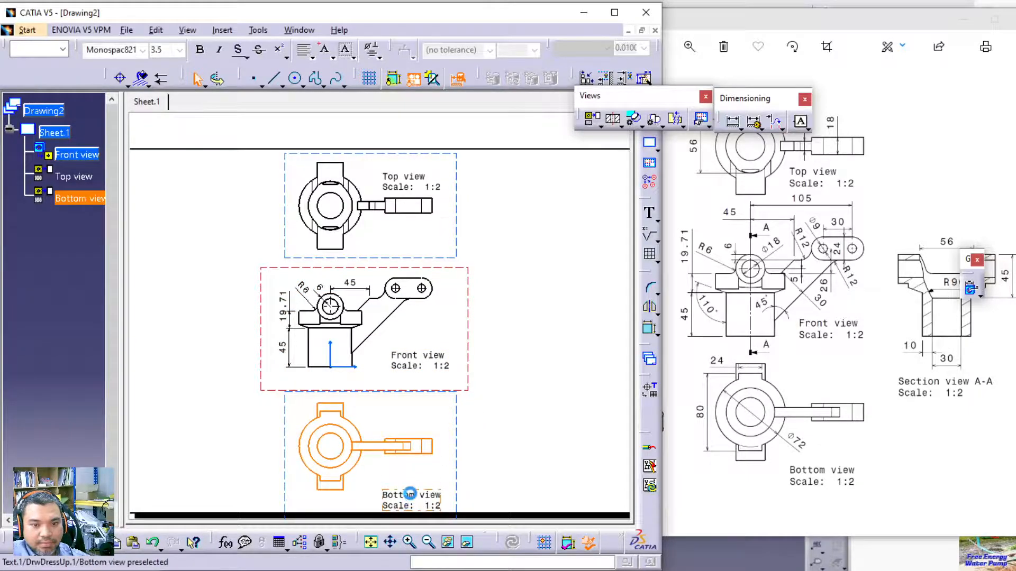
pyautogui.moveTo(418, 496); pyautogui.dragTo(408, 470)
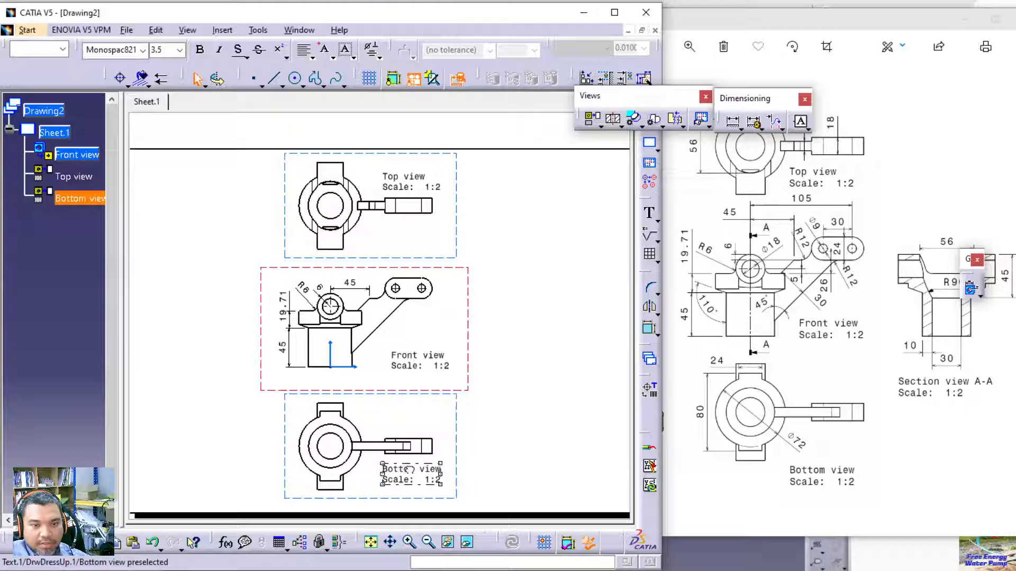
pyautogui.click(508, 373)
# Turn off the display of the front view's frame in the view's properties.
pyautogui.moveTo(541, 323)
pyautogui.keyDown('ctrl'); pyautogui.mouseDown(button='middle')
pyautogui.moveTo(549, 264)
pyautogui.moveTo(562, 263)
pyautogui.moveTo(534, 331)
pyautogui.mouseUp(button='middle'); pyautogui.keyUp('ctrl')
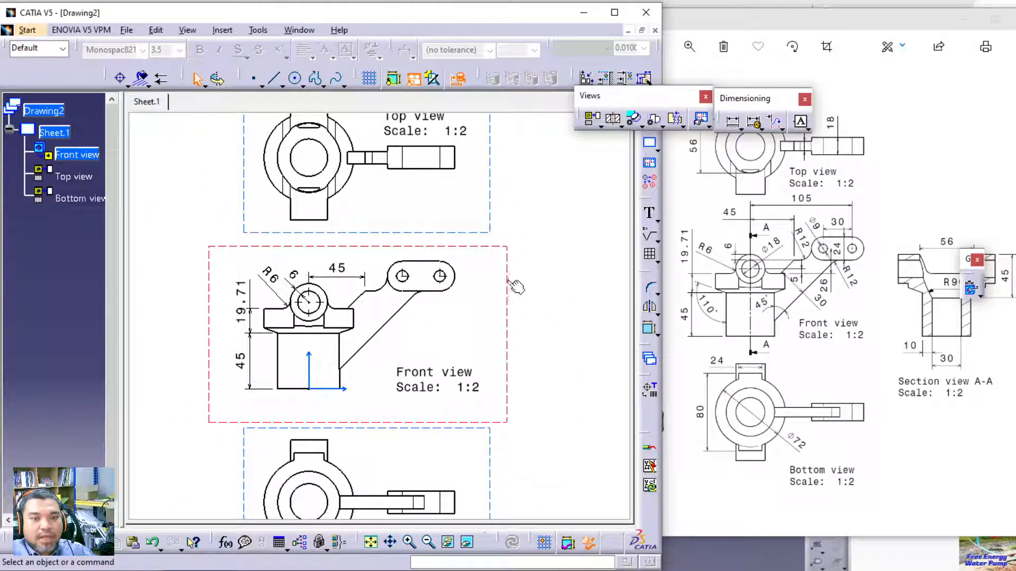
pyautogui.rightClick(502, 251)
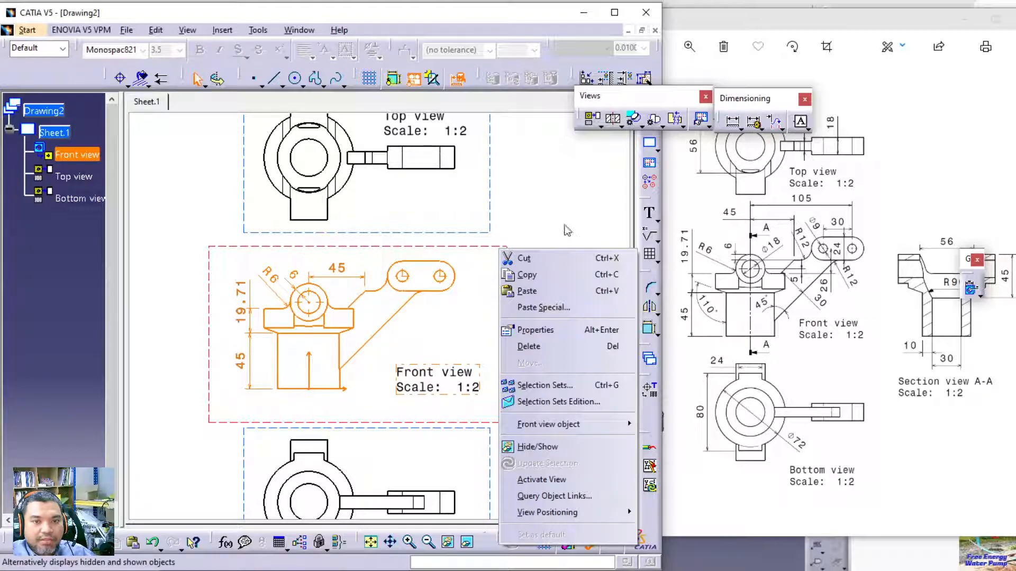
pyautogui.click(551, 246)
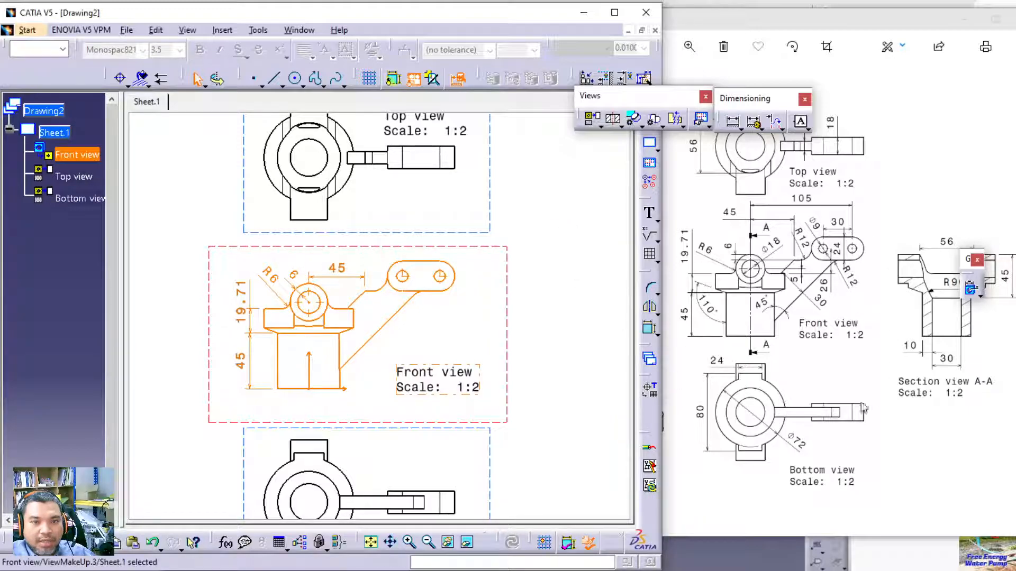
pyautogui.rightClick(501, 247)
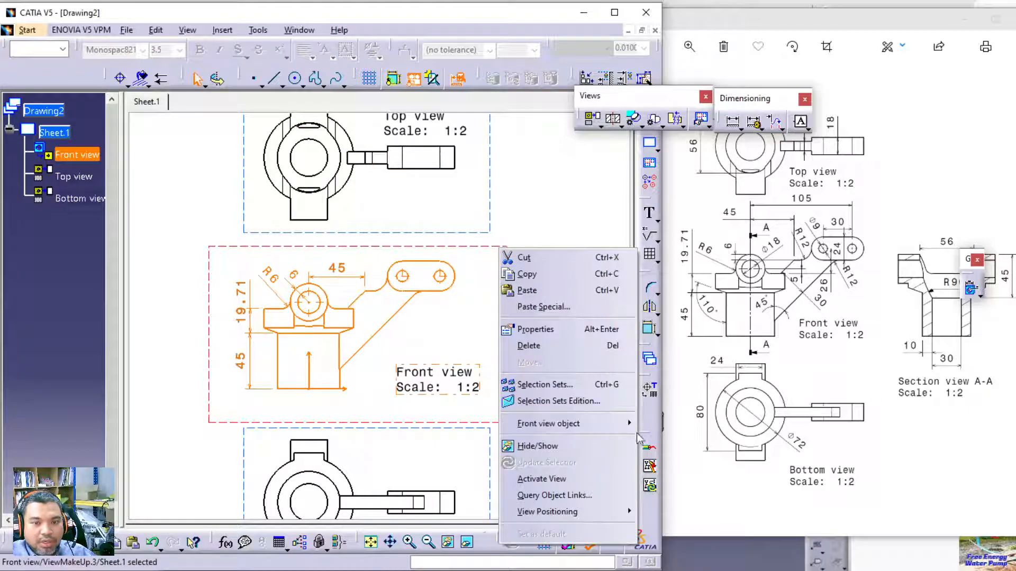
pyautogui.click(554, 329)
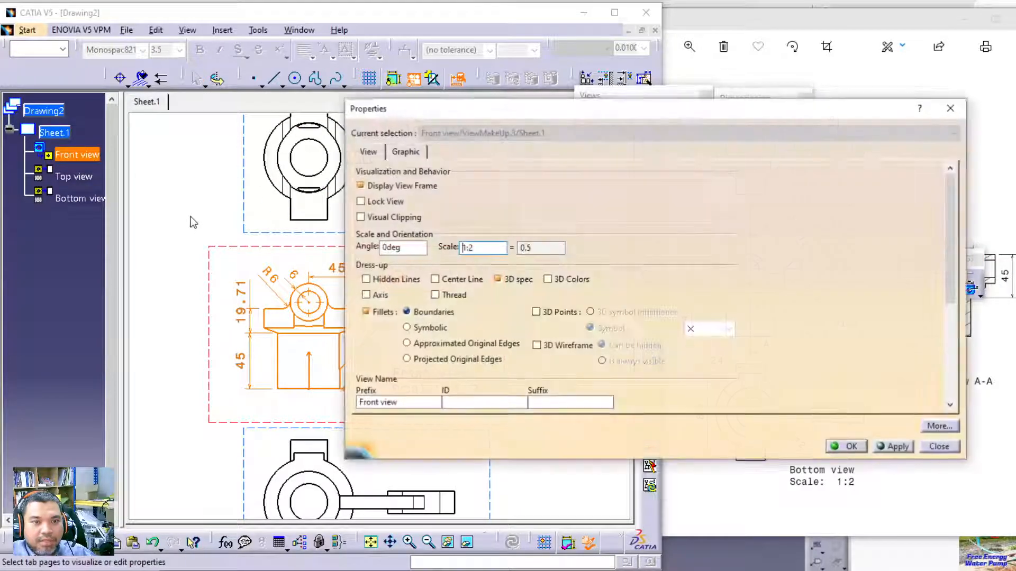
pyautogui.click(360, 186)
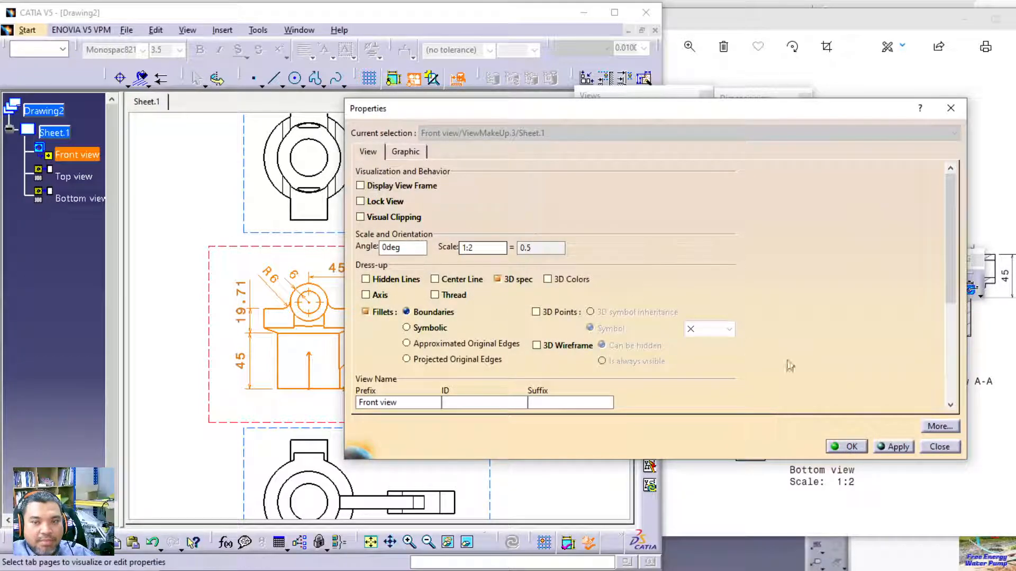
pyautogui.click(884, 447)
pyautogui.click(846, 446)
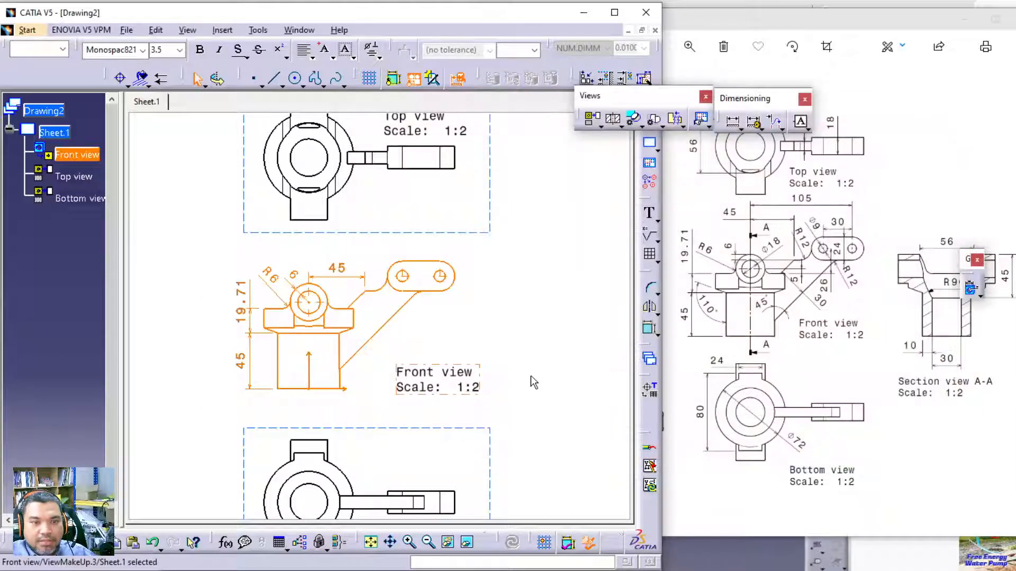
# Move the front view's label slightly left, closer to the base cylinder below the arm.
pyautogui.click(435, 365)
pyautogui.moveTo(431, 364); pyautogui.dragTo(419, 365)
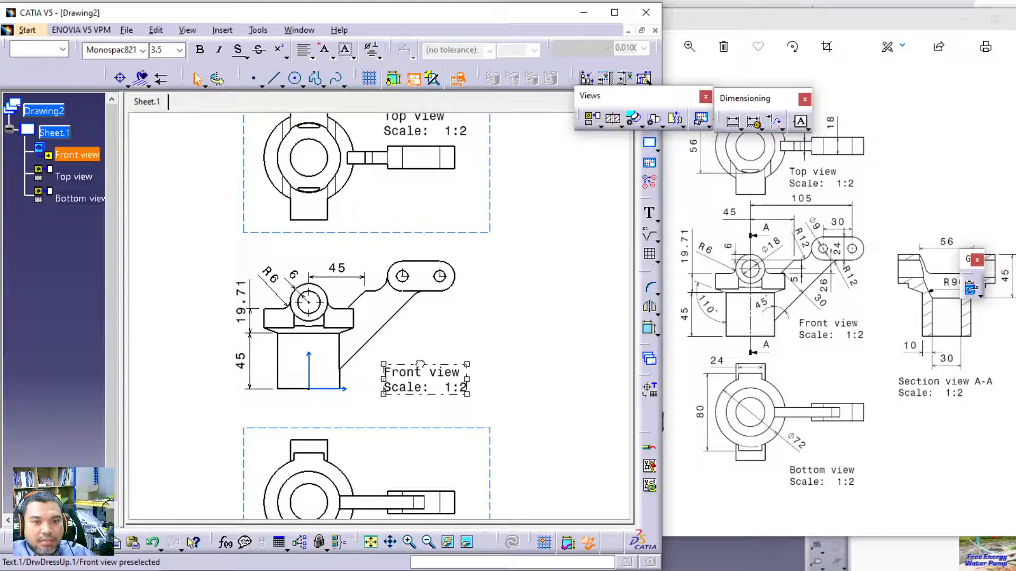
pyautogui.click(371, 325)
pyautogui.click(376, 331)
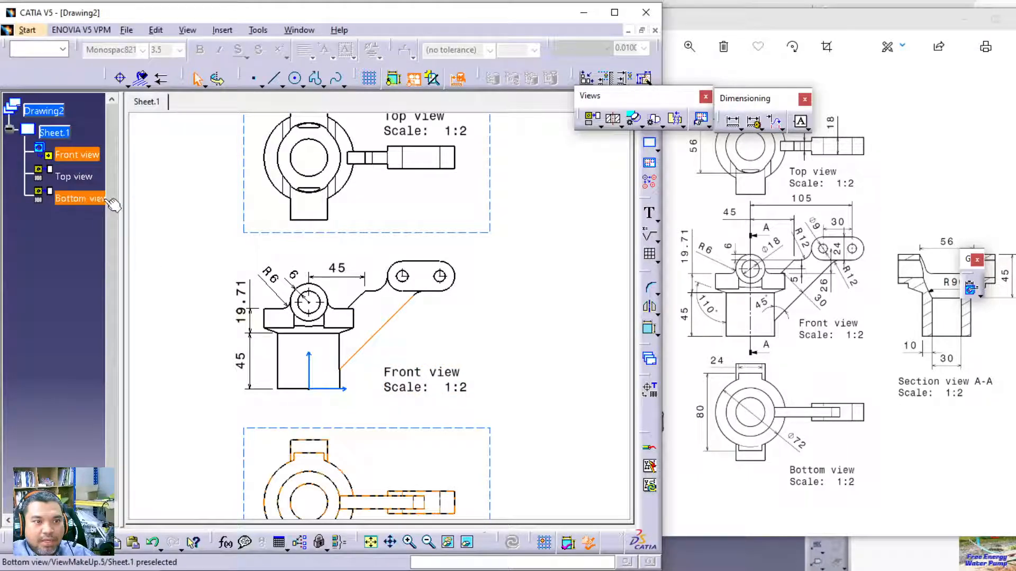
pyautogui.rightClick(74, 159)
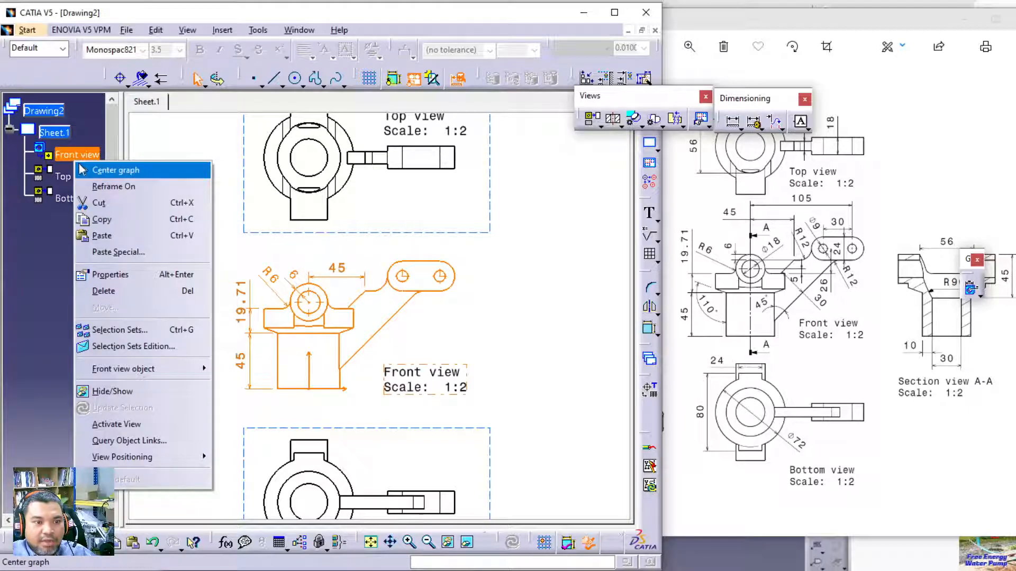
pyautogui.click(132, 424)
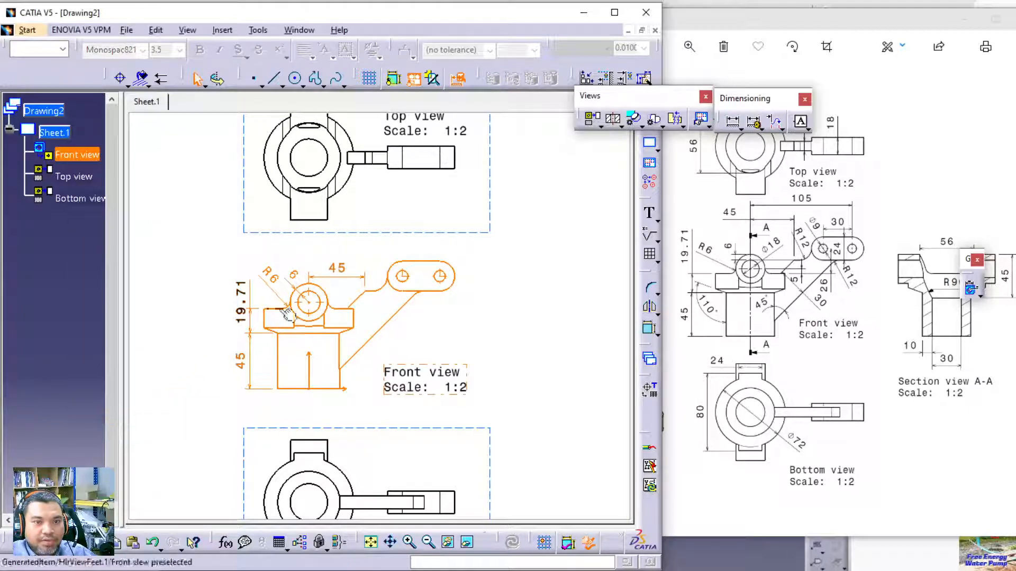
pyautogui.click(325, 312)
pyautogui.click(304, 334)
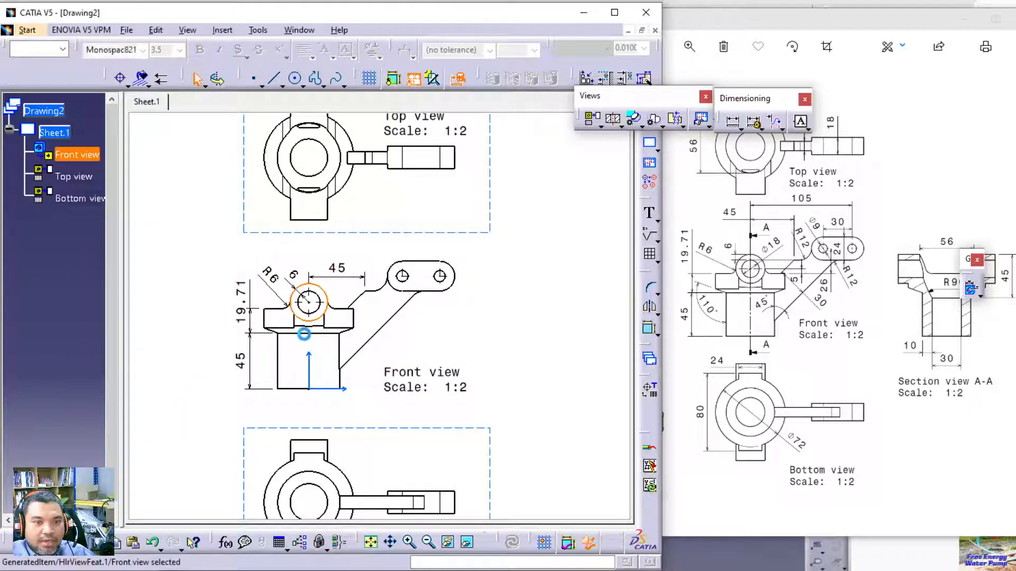
pyautogui.click(268, 276)
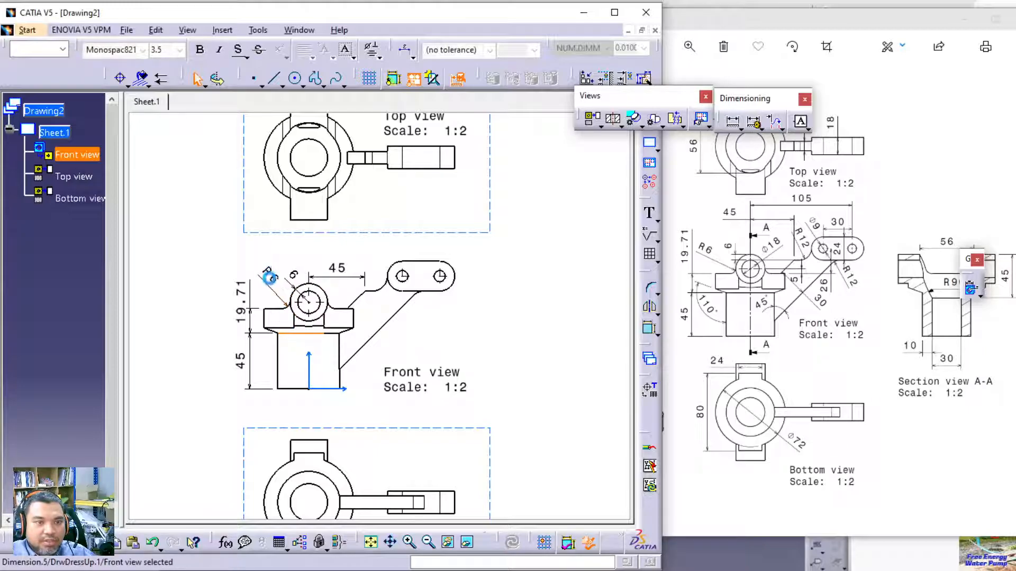
pyautogui.click(388, 264)
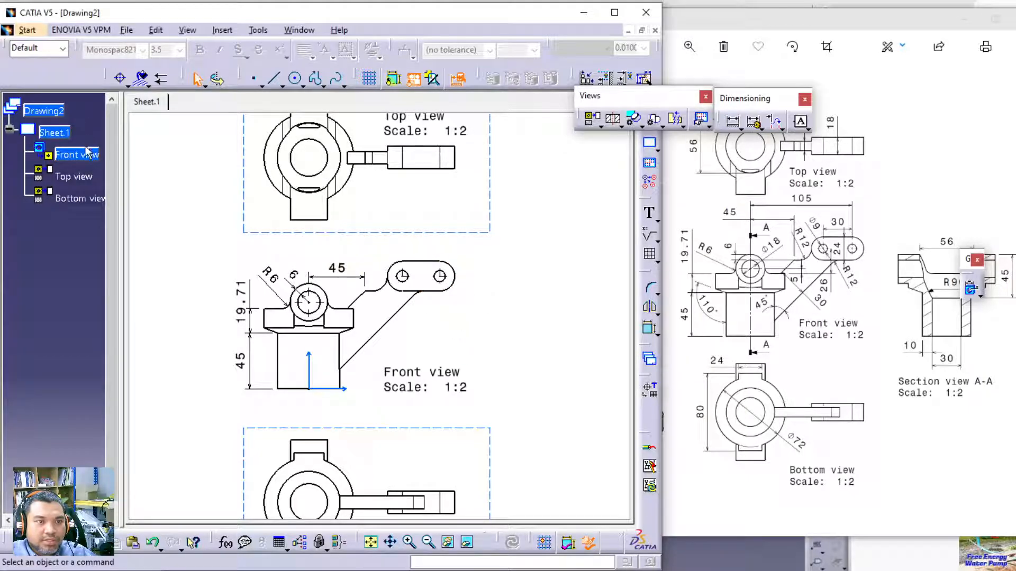
# Turn the front view's frame display back on in the view's properties.
pyautogui.rightClick(88, 152)
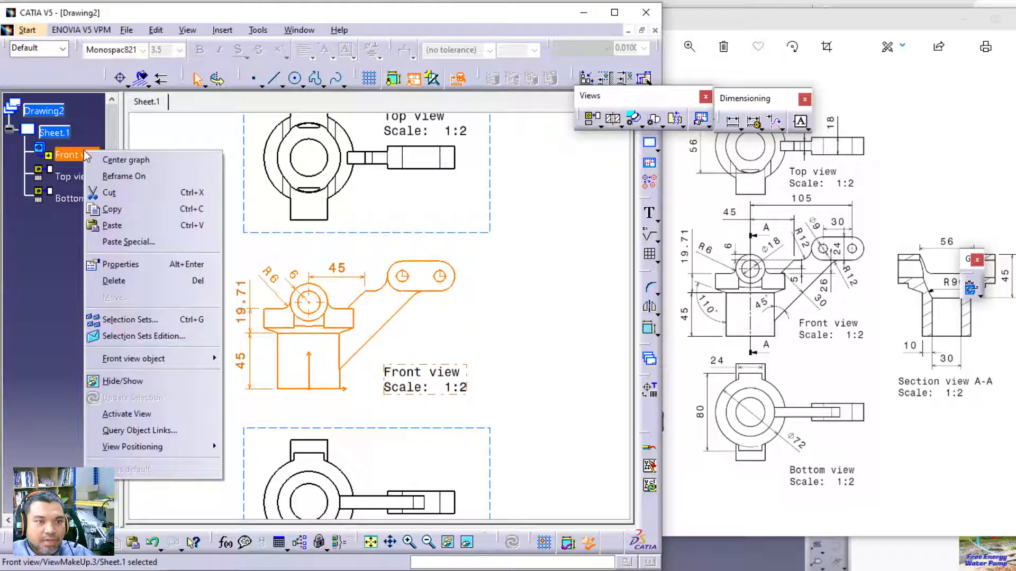
pyautogui.click(121, 265)
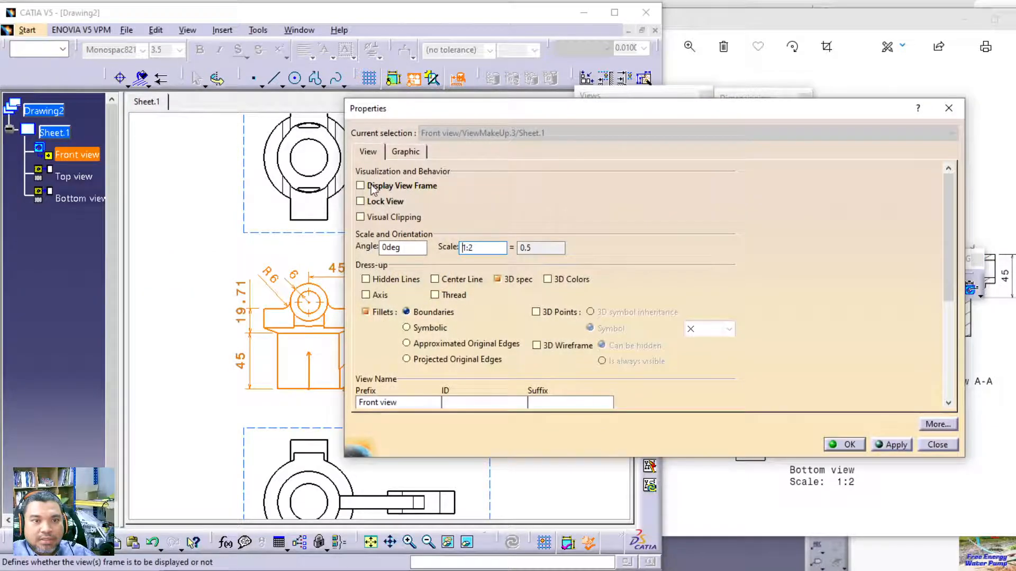
pyautogui.click(372, 187)
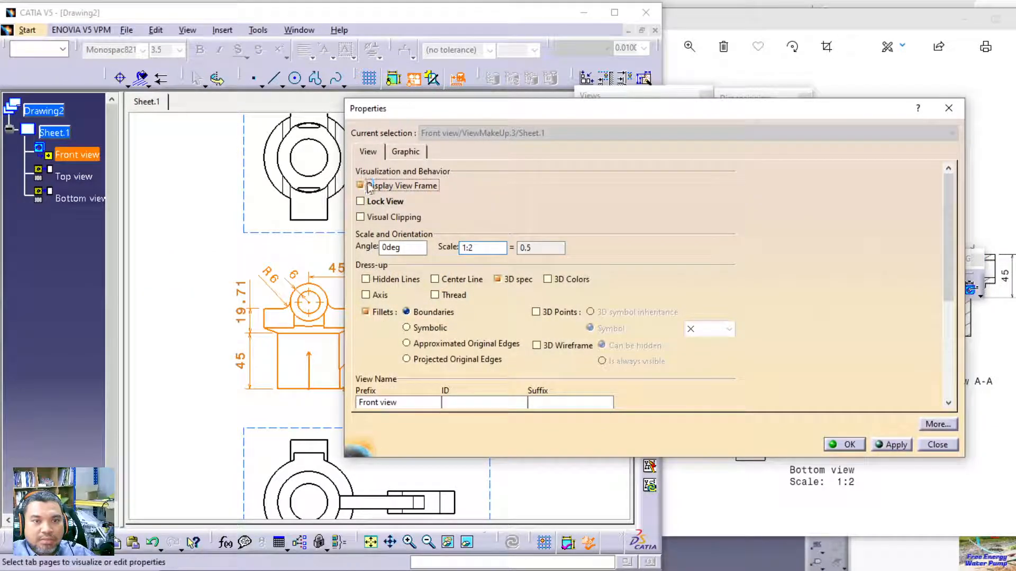
pyautogui.click(849, 446)
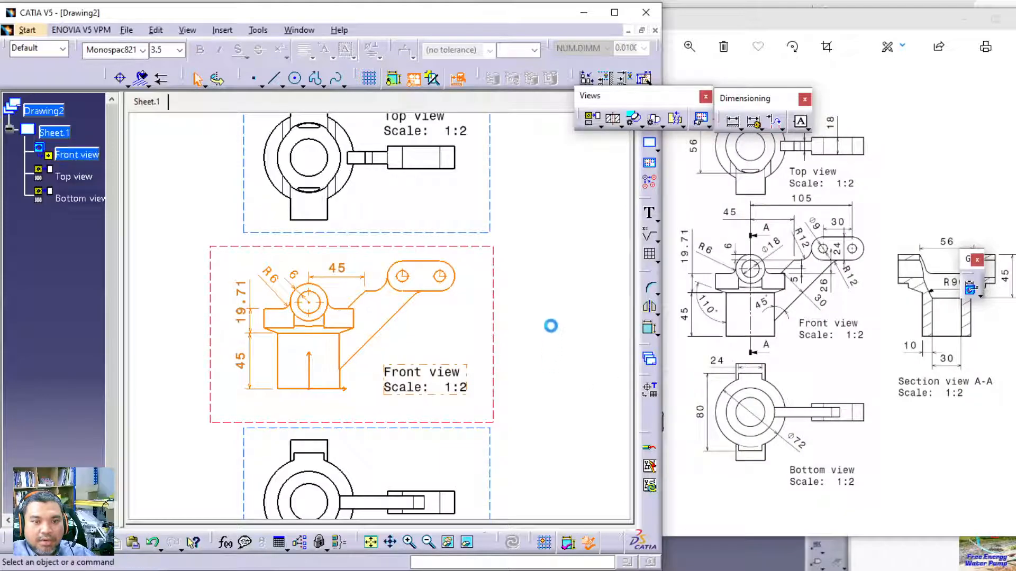
# Dimension the upper ring's bore in the front view as a tangent diameter, placed beside the ring beneath the horizontal 45 dimension.
pyautogui.moveTo(497, 262)
pyautogui.mouseDown()
pyautogui.moveTo(512, 295)
pyautogui.moveTo(509, 276)
pyautogui.mouseUp()
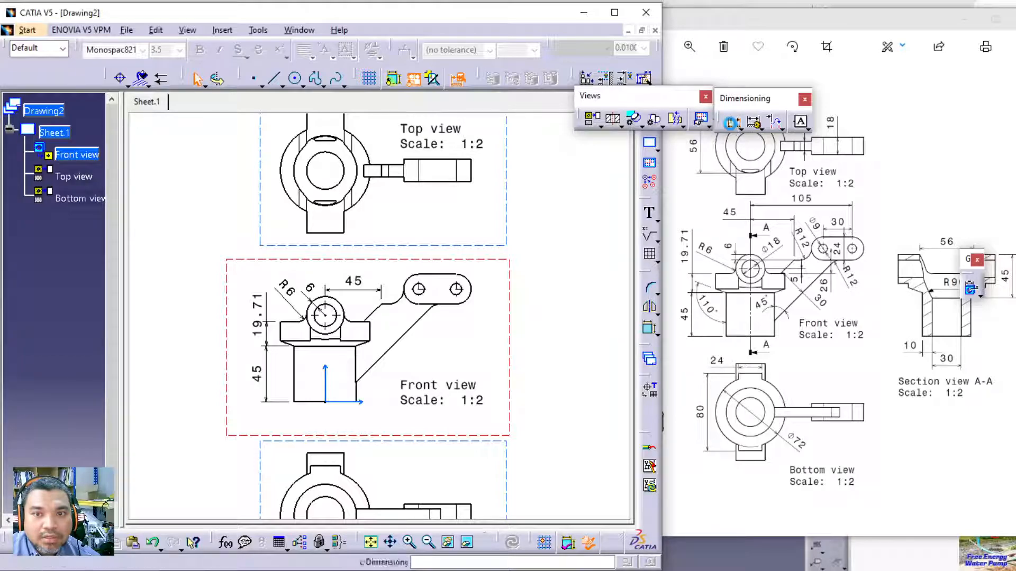
pyautogui.click(730, 122)
pyautogui.click(334, 308)
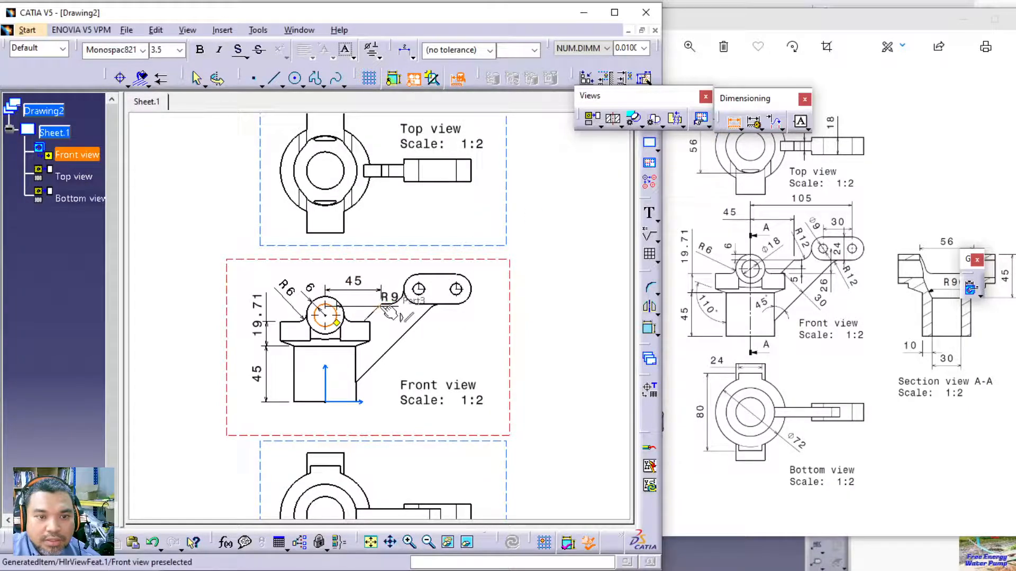
pyautogui.rightClick(366, 309)
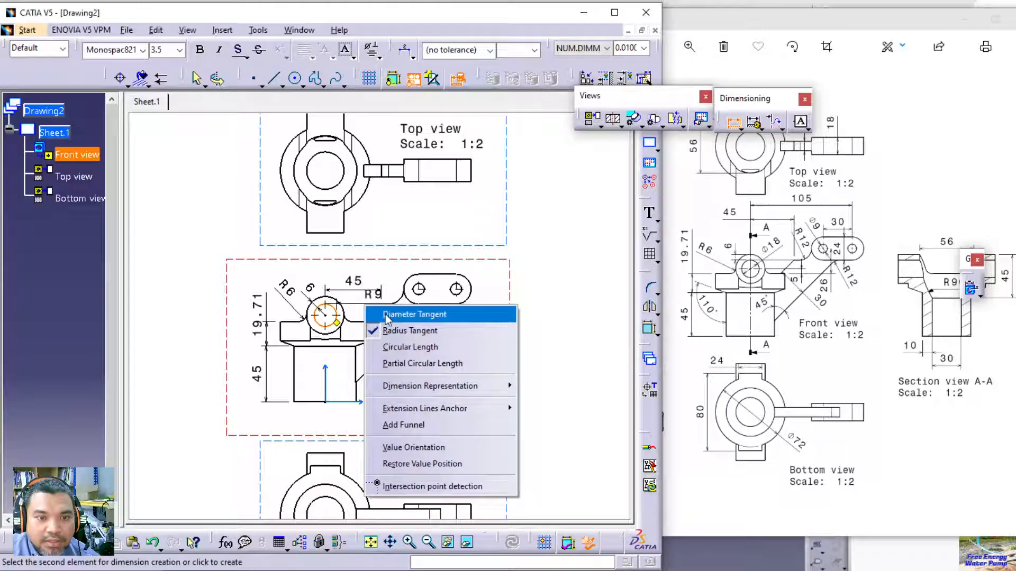
pyautogui.click(385, 314)
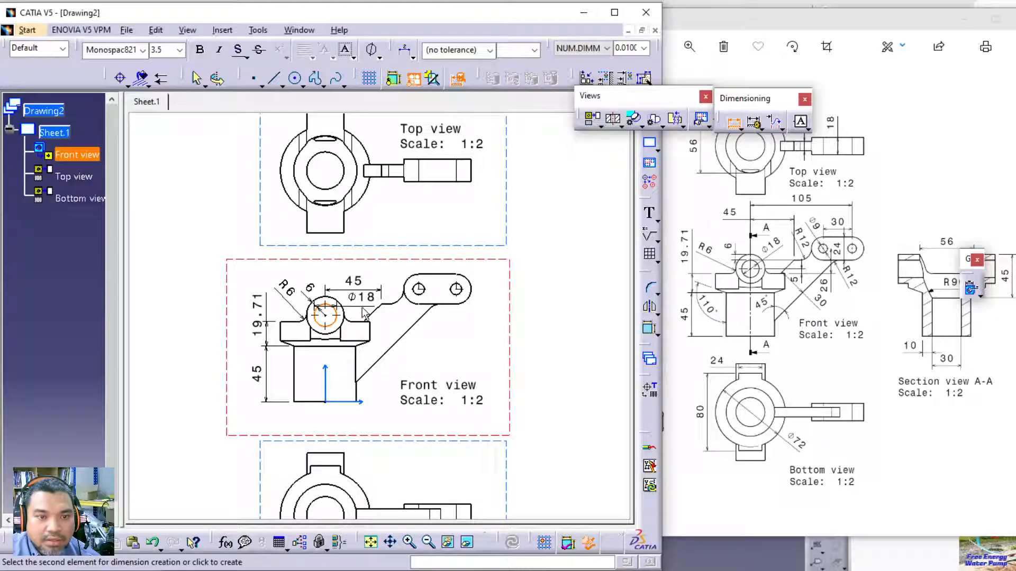
pyautogui.click(364, 314)
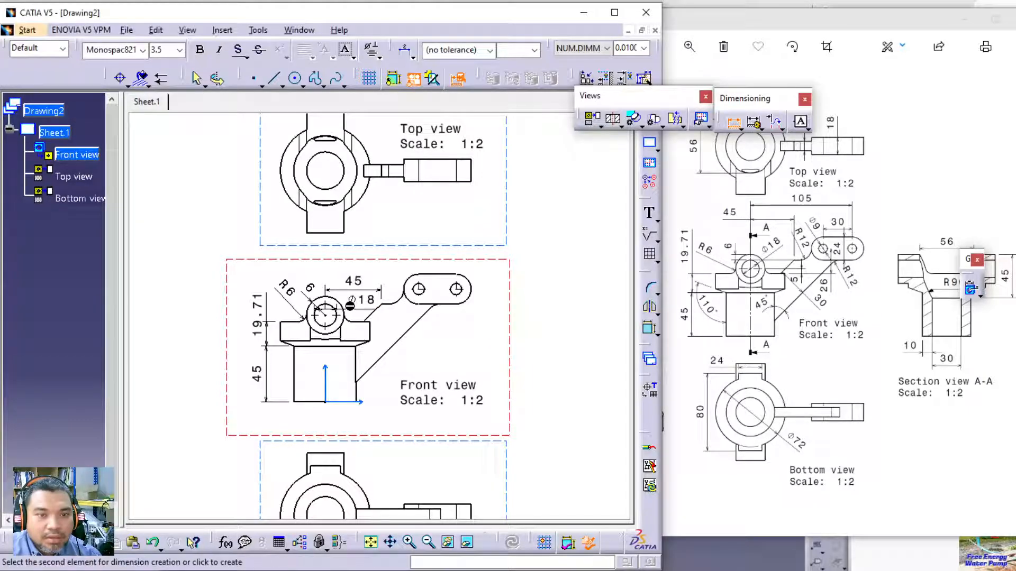
pyautogui.click(741, 129)
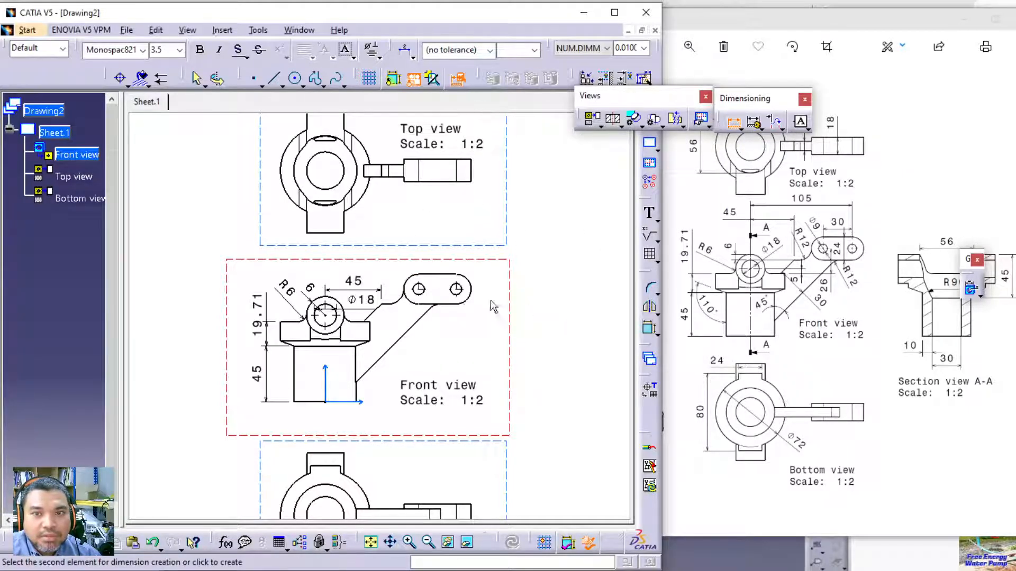
pyautogui.click(398, 299)
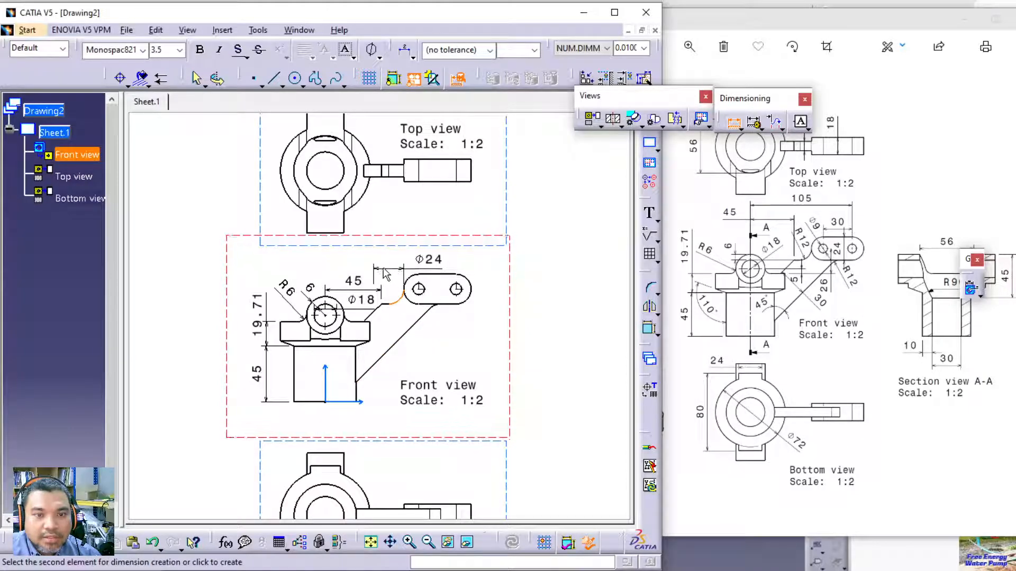
pyautogui.rightClick(390, 267)
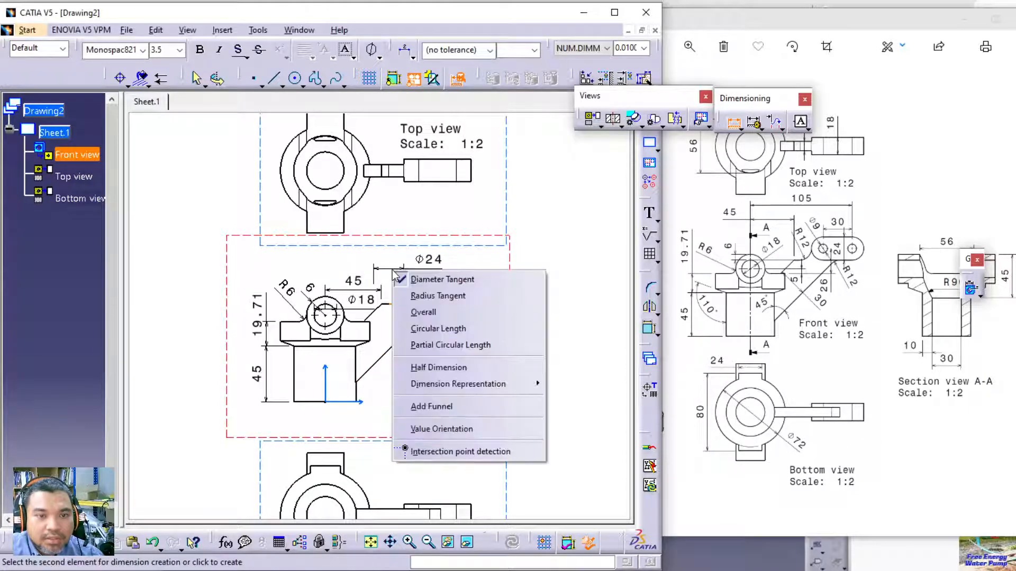
pyautogui.click(423, 294)
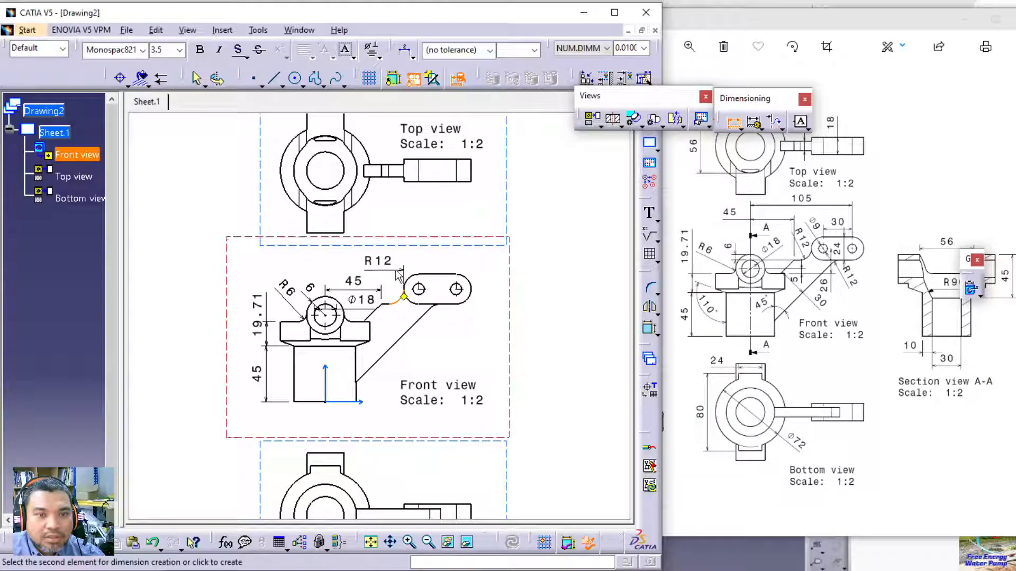
pyautogui.rightClick(398, 274)
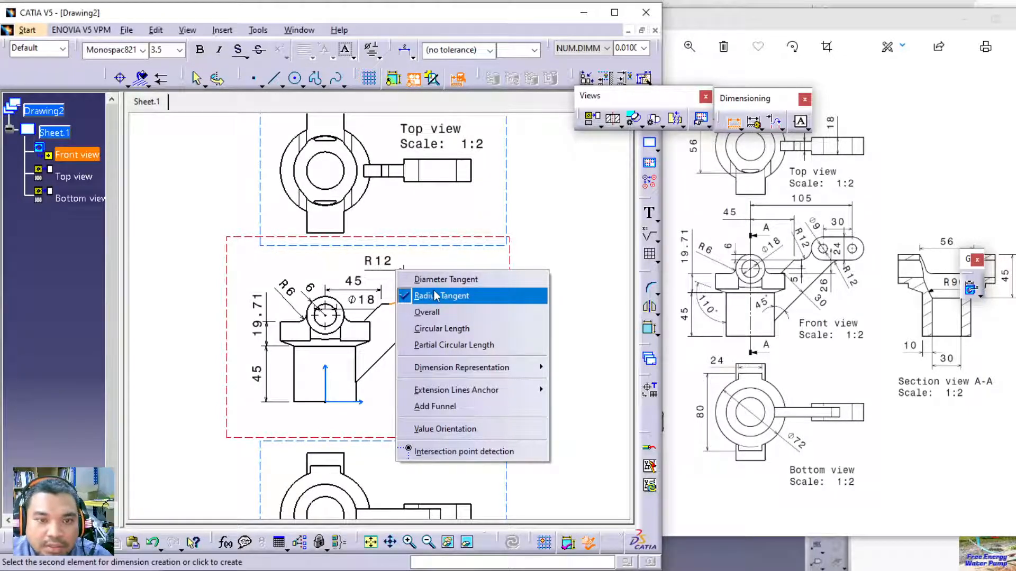
pyautogui.click(433, 314)
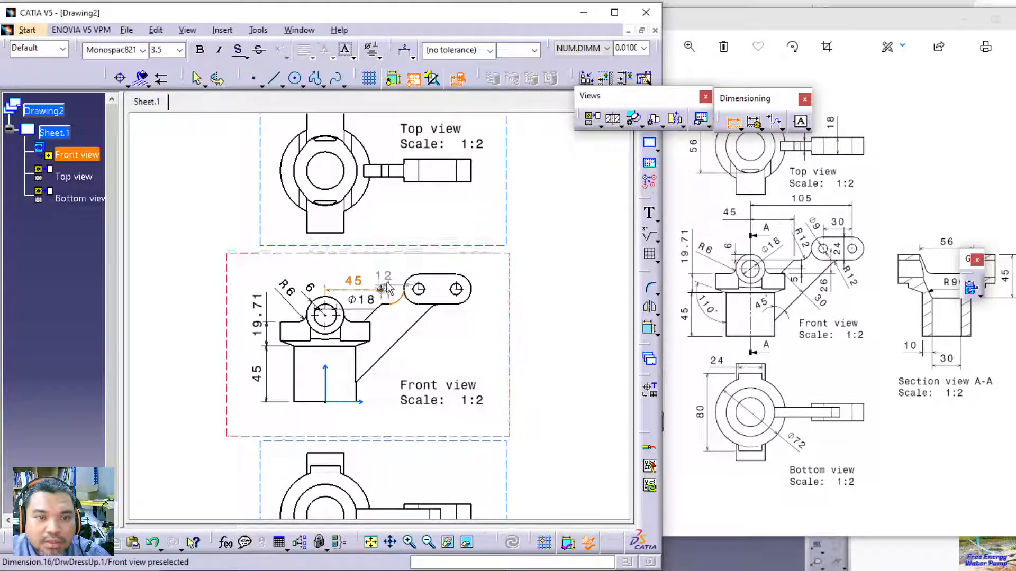
pyautogui.press('Escape')
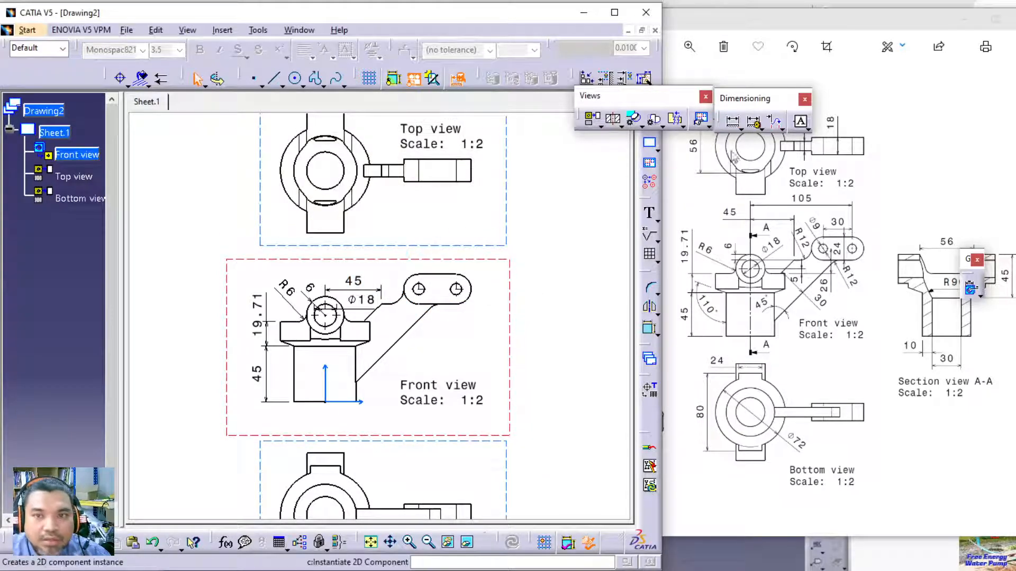
pyautogui.click(732, 123)
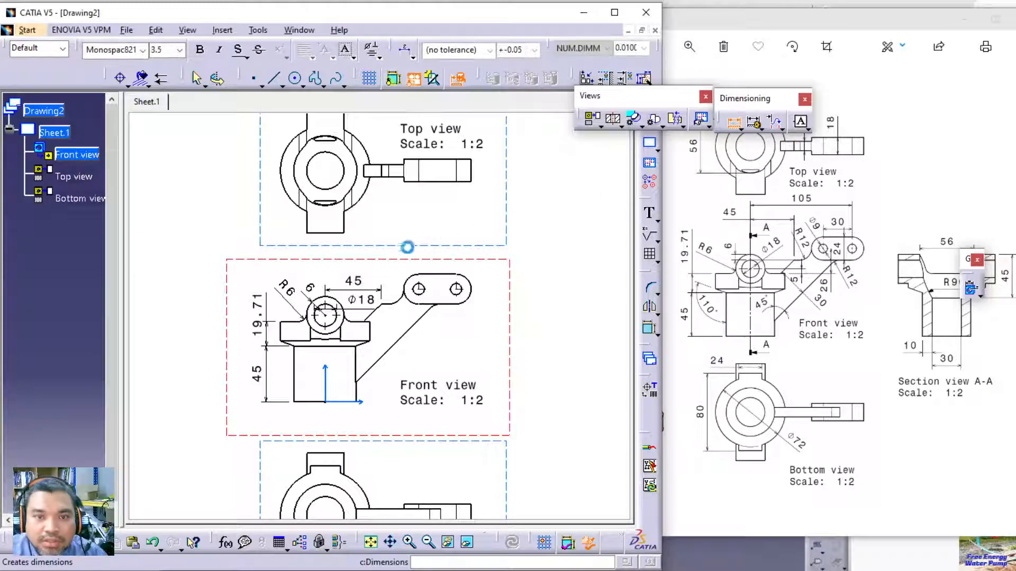
pyautogui.click(399, 300)
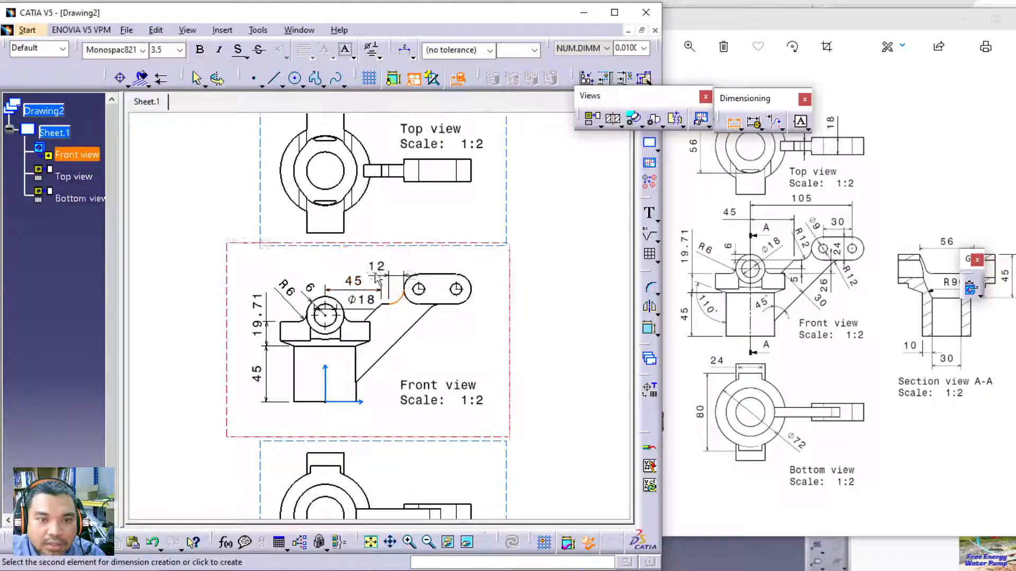
pyautogui.rightClick(393, 270)
pyautogui.click(427, 294)
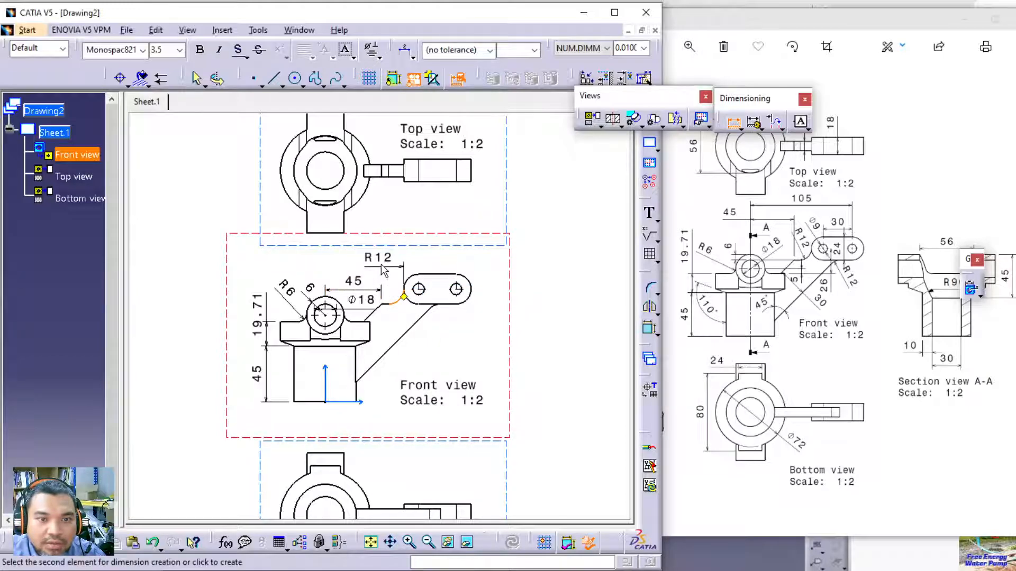
pyautogui.rightClick(381, 265)
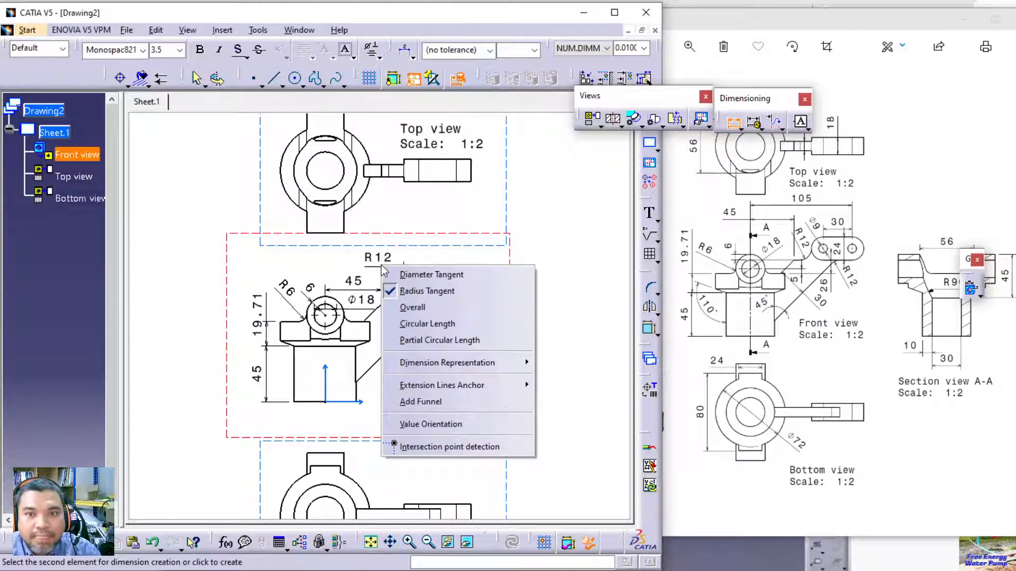
pyautogui.click(762, 130)
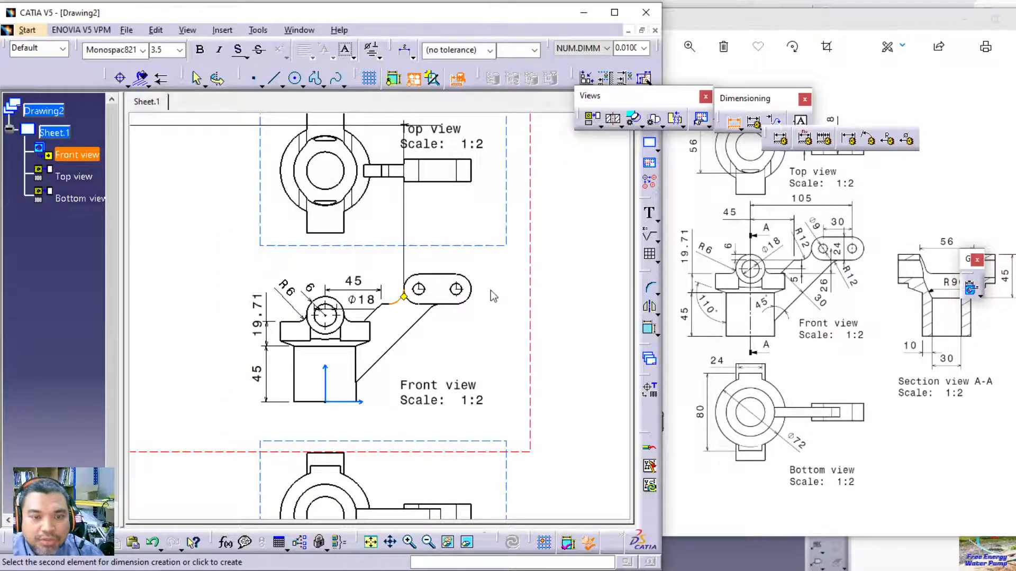
pyautogui.click(502, 315)
pyautogui.press('Escape')
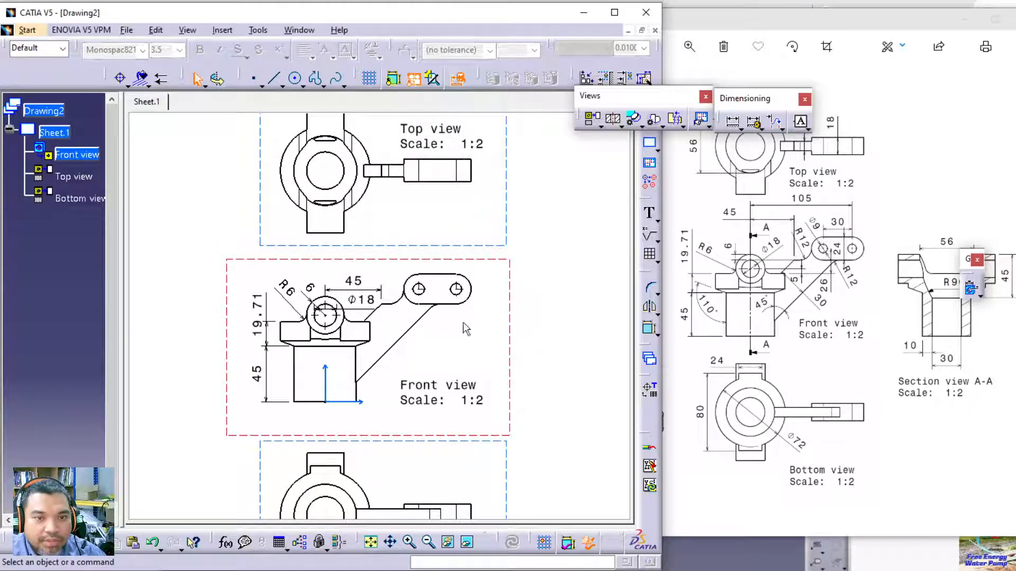
# Add a radius dimension to the upper fillet where the arm meets the slotted lug in the front view, placing its text close to the arc.
pyautogui.click(740, 129)
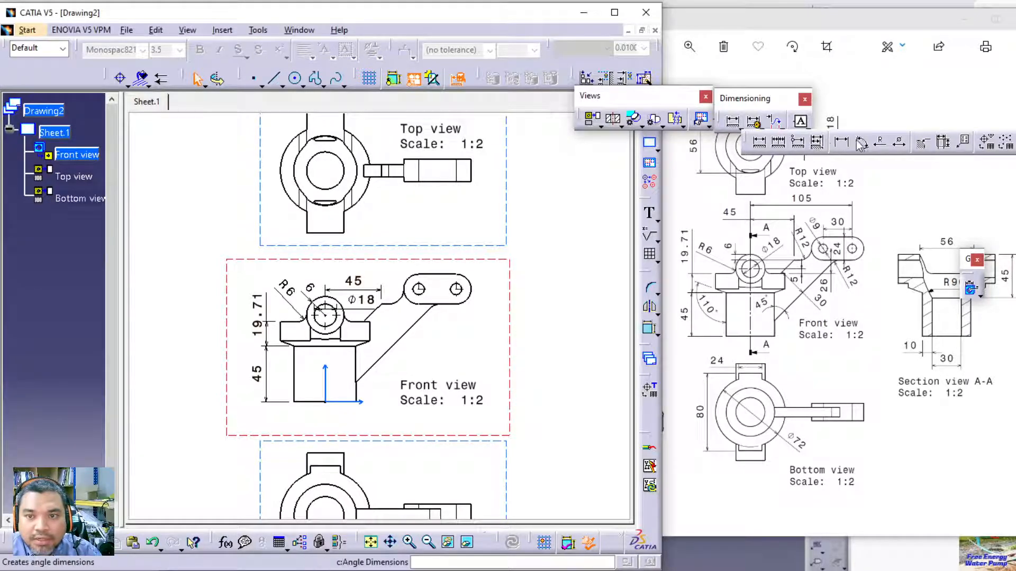
pyautogui.click(881, 146)
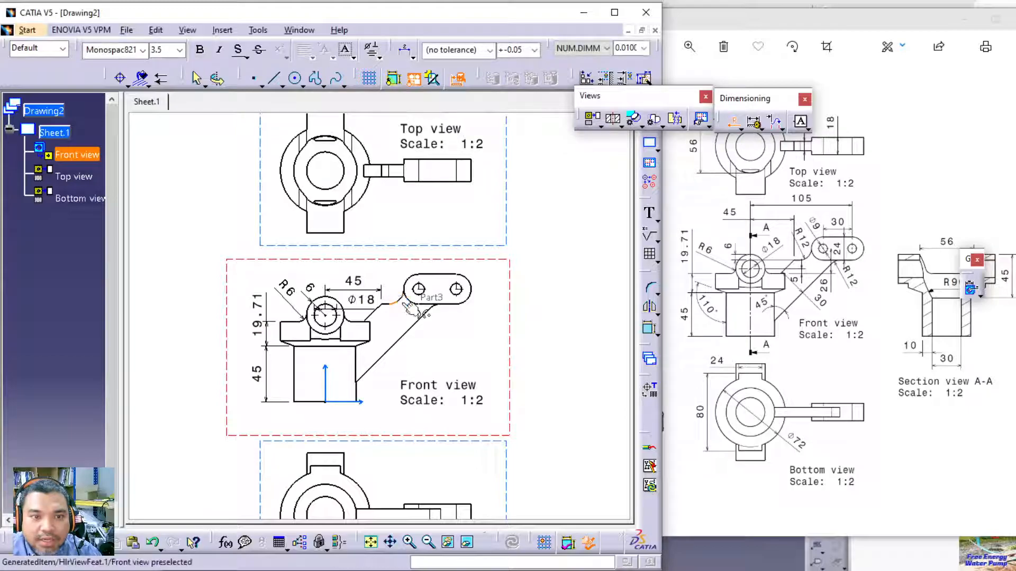
pyautogui.click(396, 301)
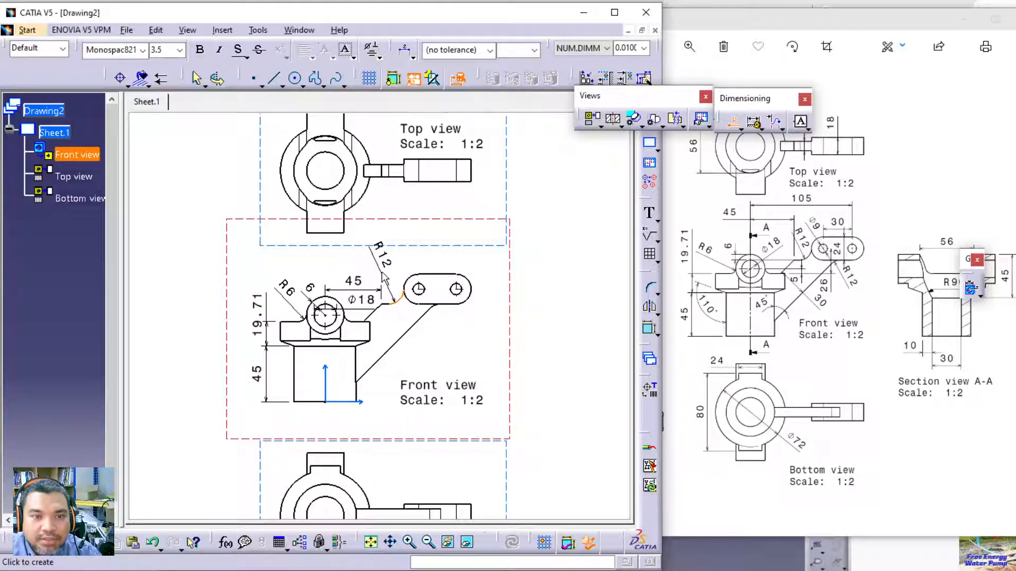
pyautogui.click(386, 277)
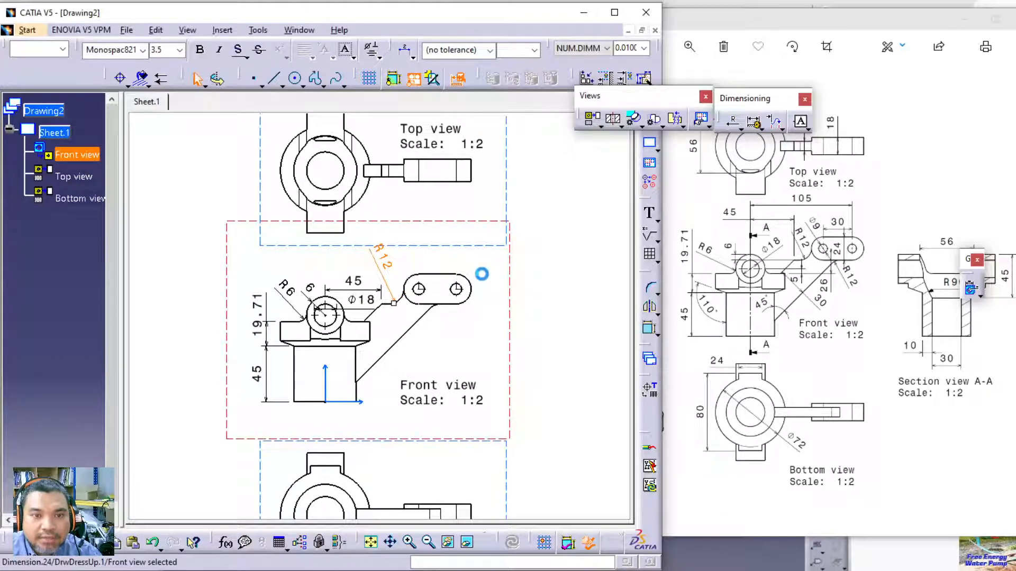
pyautogui.click(481, 274)
pyautogui.moveTo(384, 257); pyautogui.dragTo(392, 295)
pyautogui.click(479, 324)
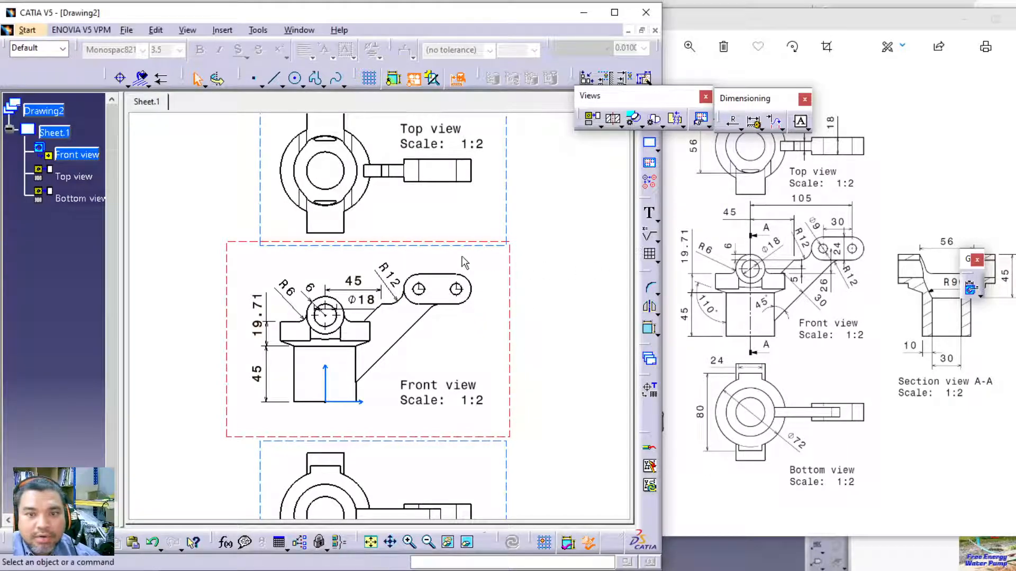
# Add a diameter dimension to the lug hole nearest the arm, placing its text outside the lug beside the upper fillet radius.
pyautogui.click(740, 128)
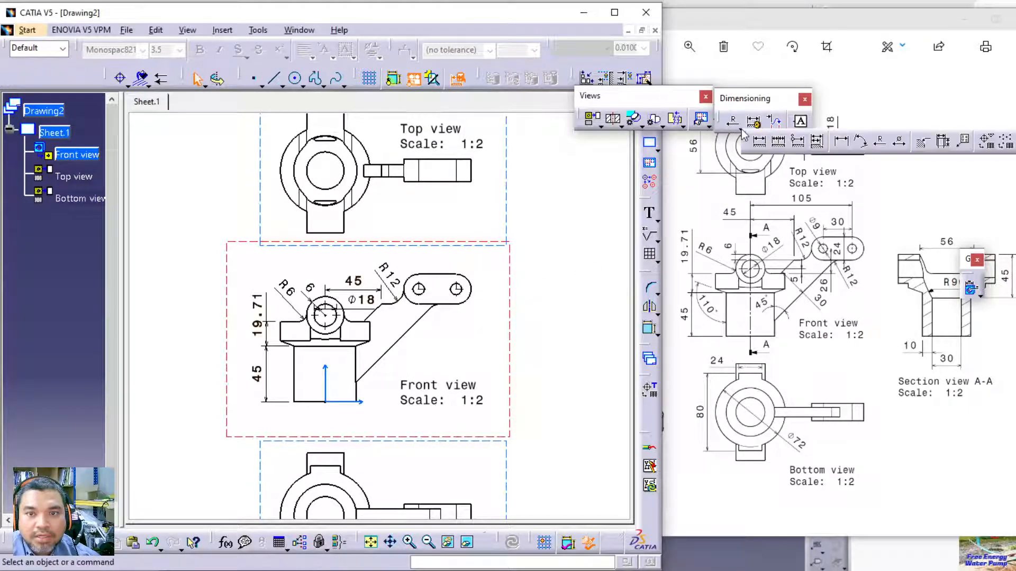
pyautogui.click(901, 144)
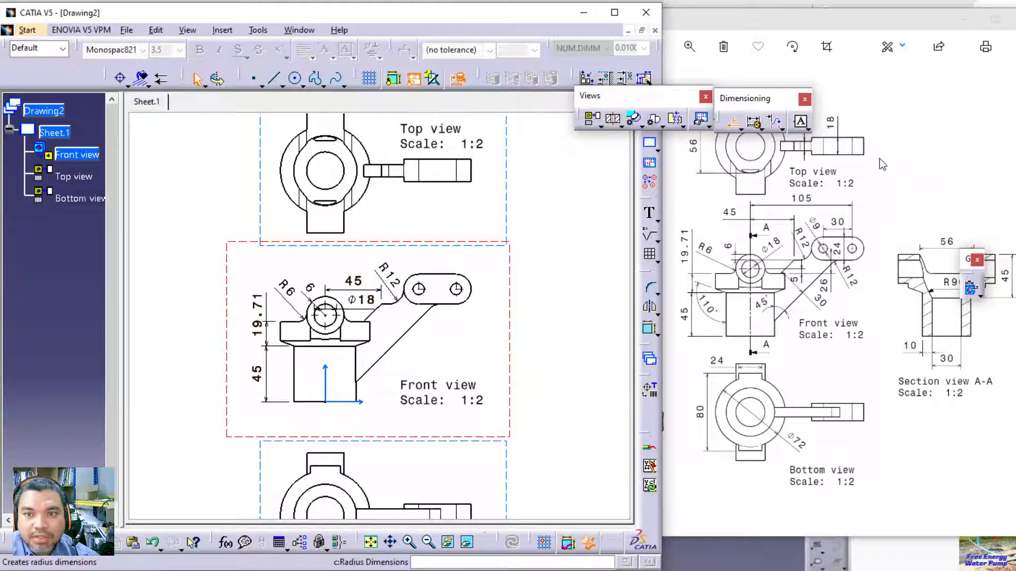
pyautogui.click(429, 296)
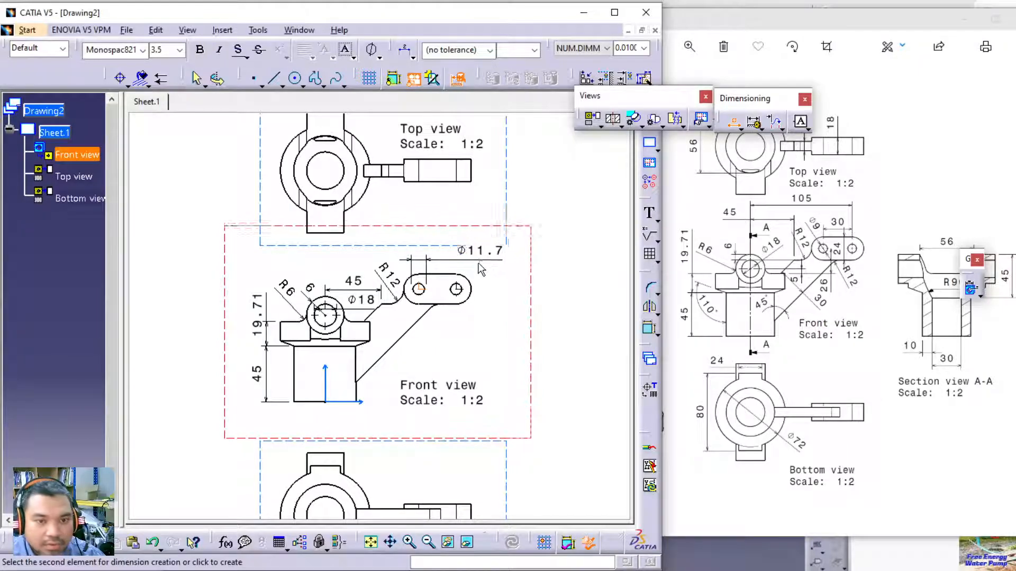
pyautogui.press('Escape')
pyautogui.moveTo(437, 302); pyautogui.dragTo(449, 214, button='middle')
pyautogui.moveTo(475, 249); pyautogui.dragTo(379, 261, button='middle')
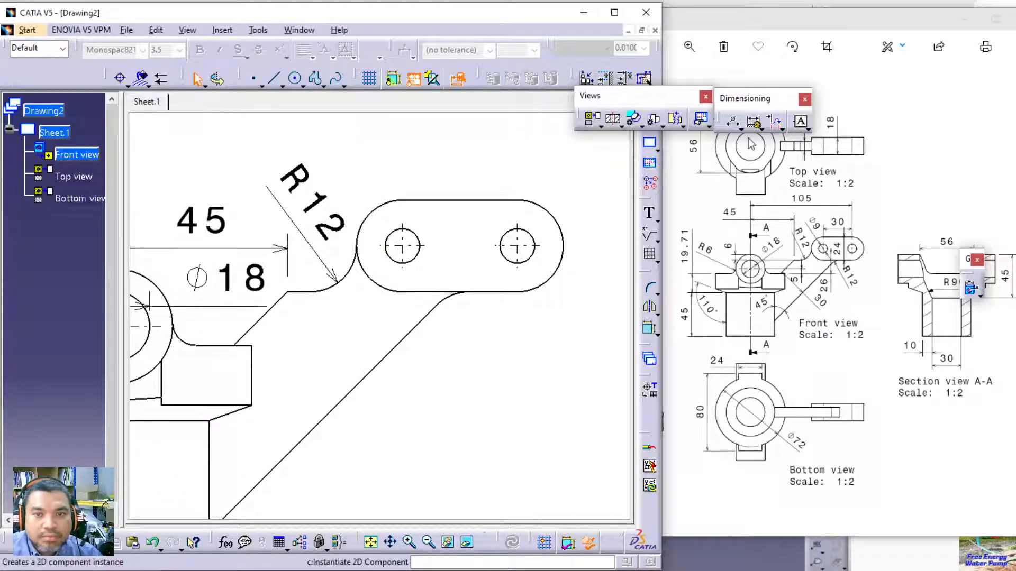
pyautogui.click(733, 121)
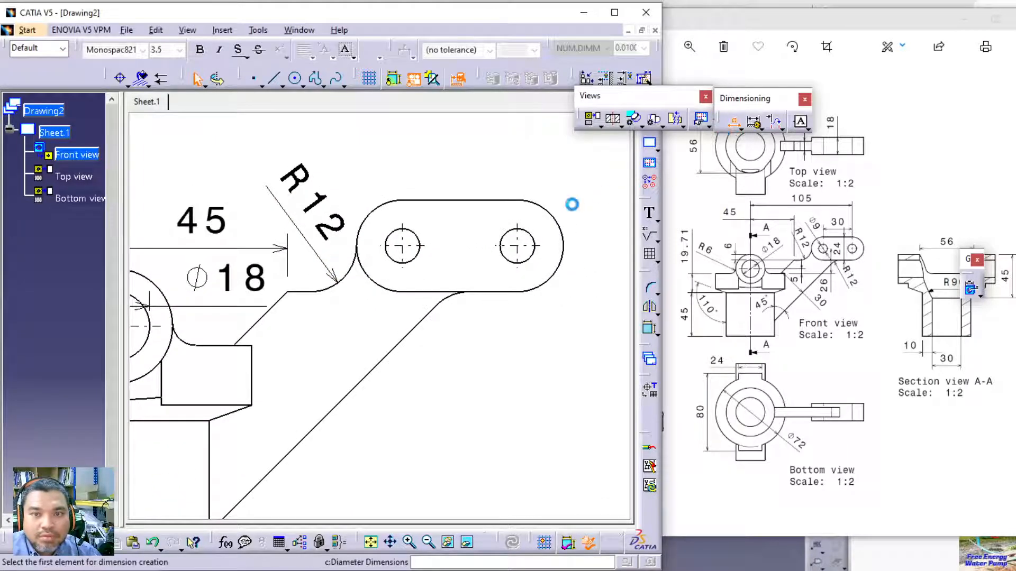
pyautogui.click(421, 239)
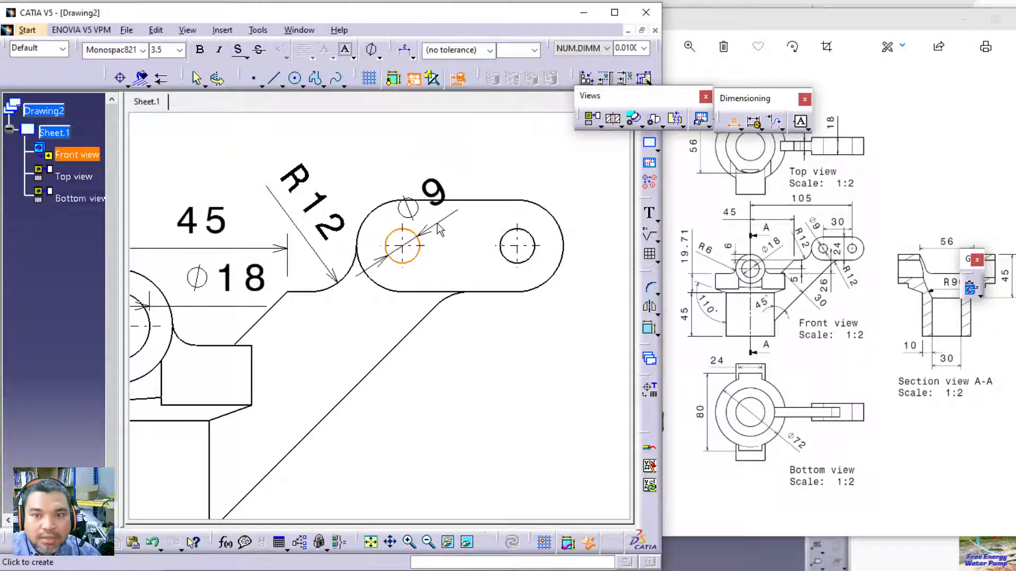
pyautogui.click(355, 199)
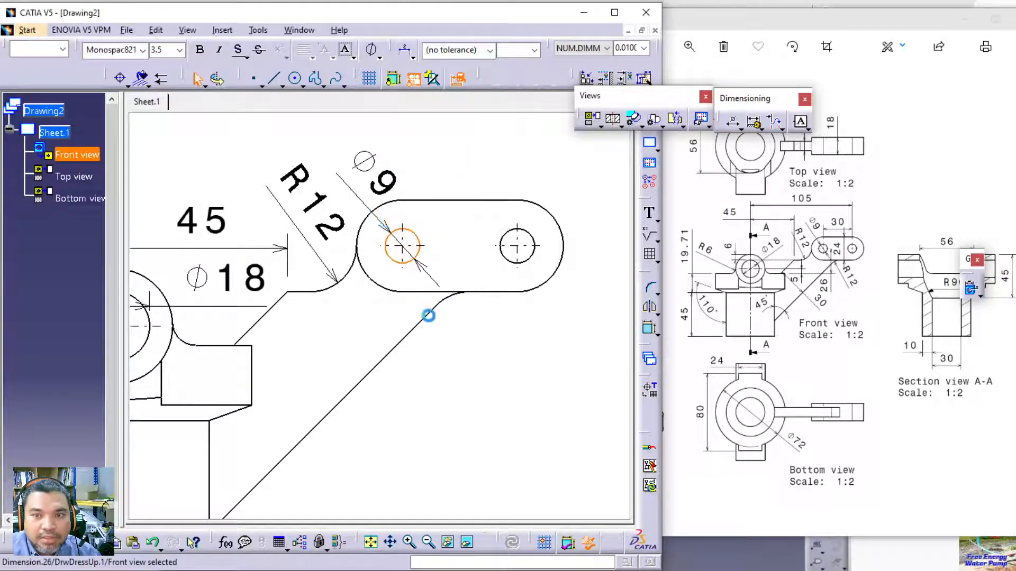
# Add a horizontal dimension for the spacing of the two lug holes, placed above the lug.
pyautogui.click(740, 128)
pyautogui.click(758, 142)
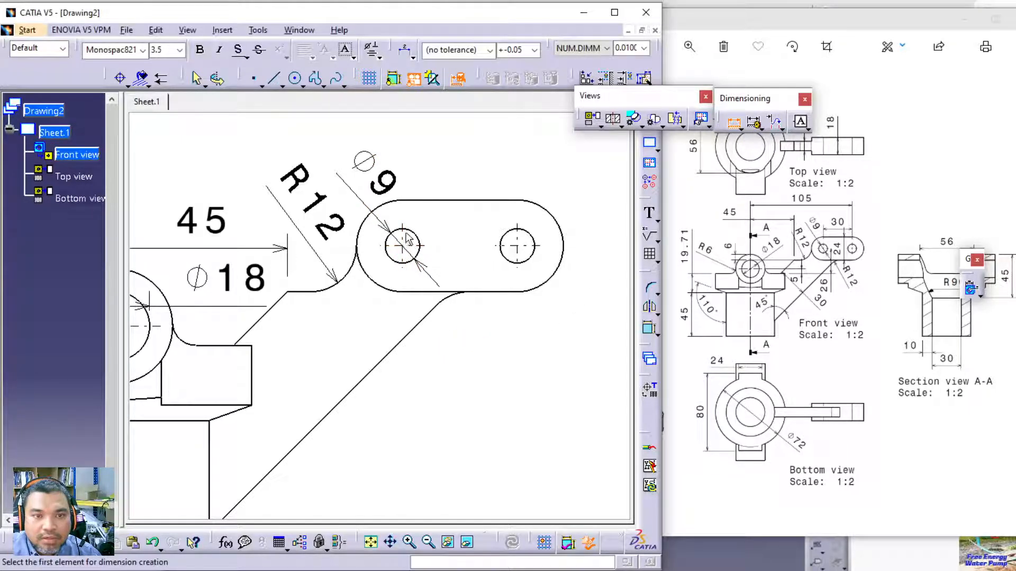
pyautogui.click(518, 245)
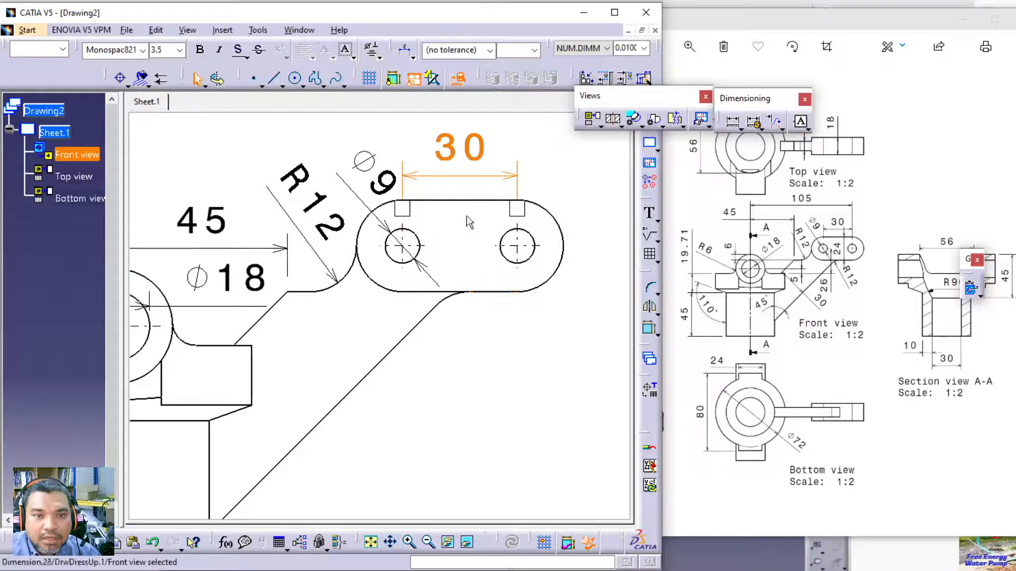
# Dimension the lug's height between its upper and lower straight edges, with a vertical dimension line placed between the two holes.
pyautogui.click(734, 123)
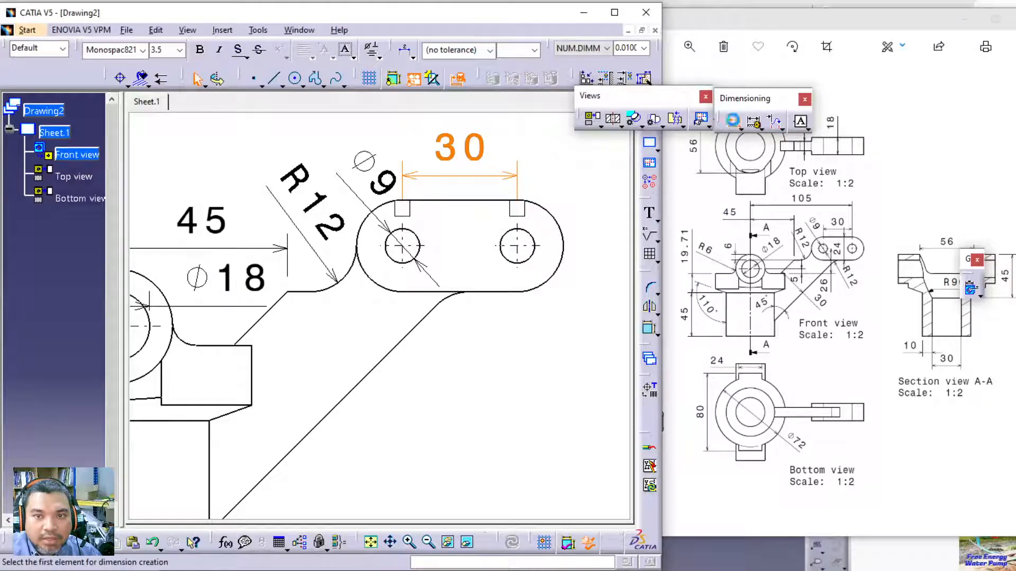
pyautogui.click(477, 201)
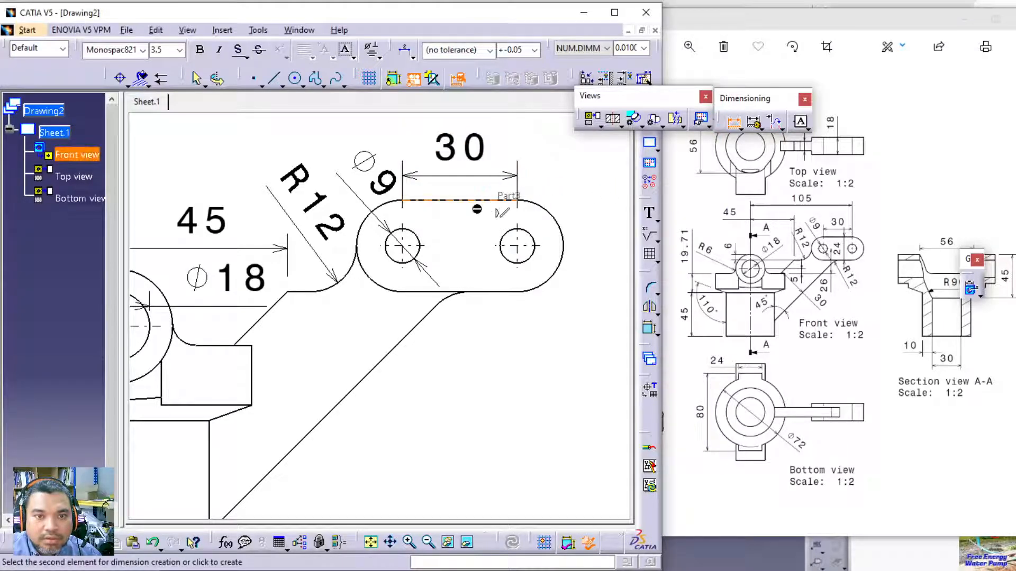
pyautogui.click(486, 291)
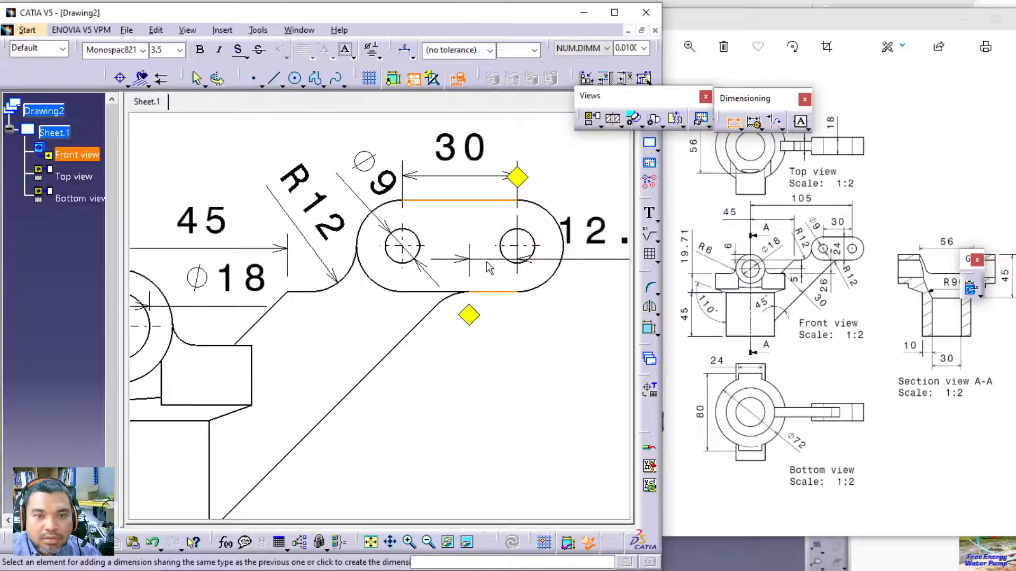
pyautogui.rightClick(475, 234)
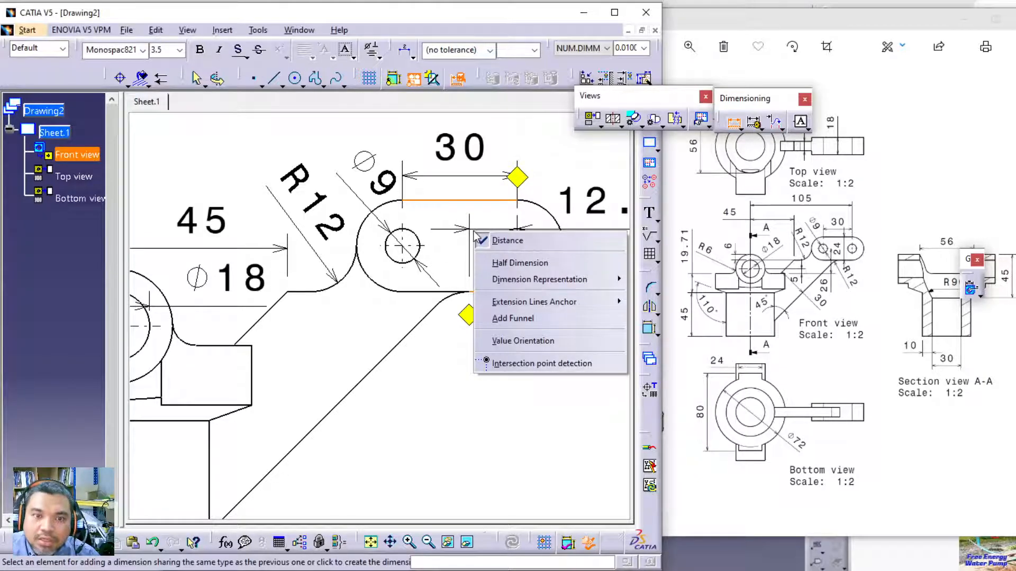
pyautogui.moveTo(491, 279)
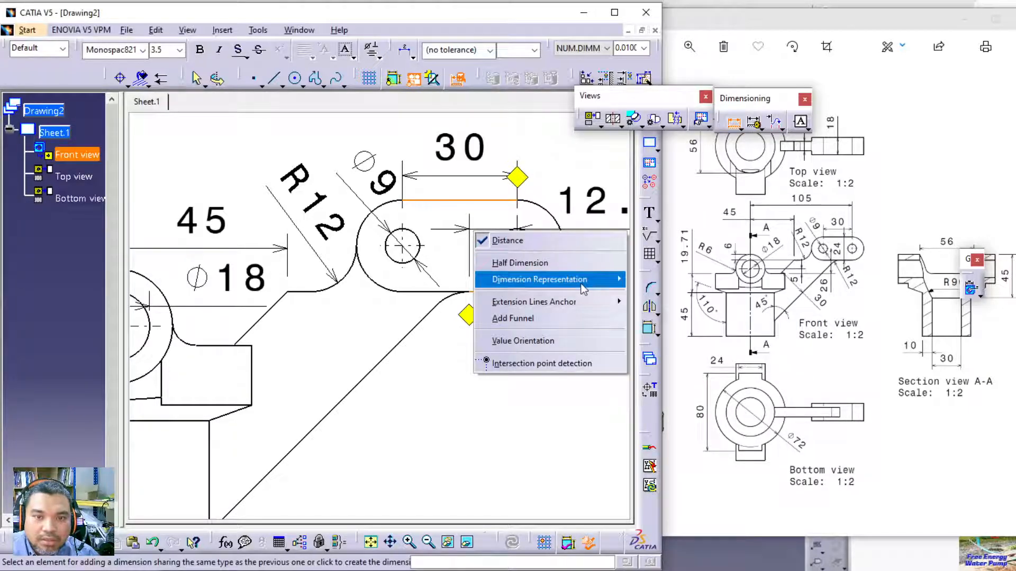
pyautogui.click(680, 279)
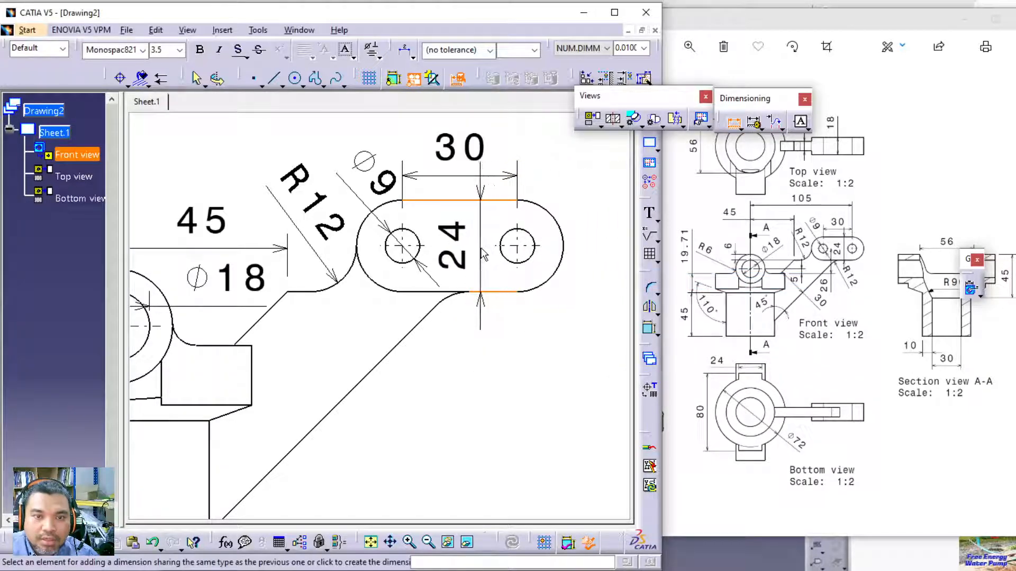
pyautogui.click(481, 244)
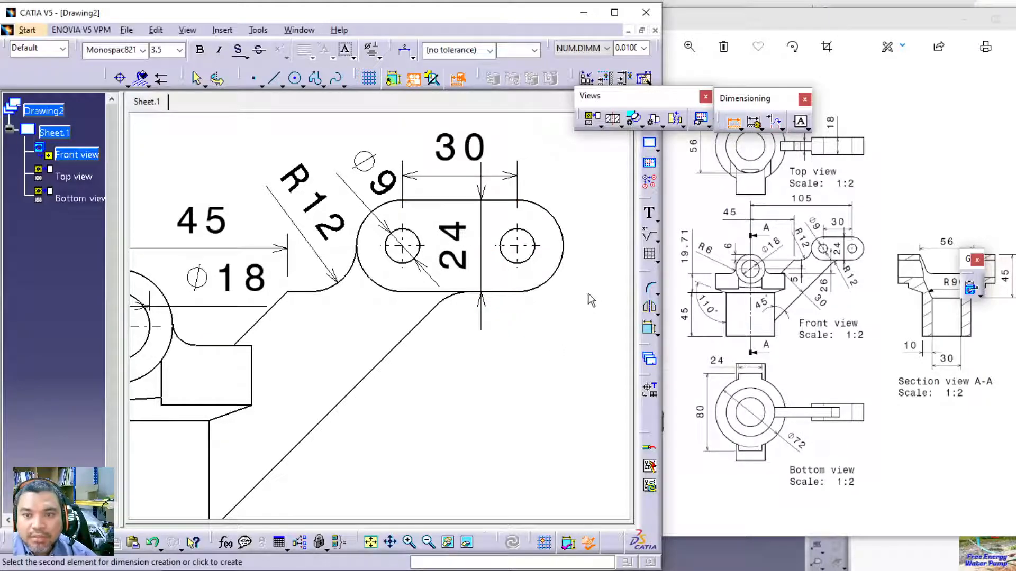
# Dimension the fillet beneath the lug as a radius measured to its center, placing the text below the arc.
pyautogui.click(454, 295)
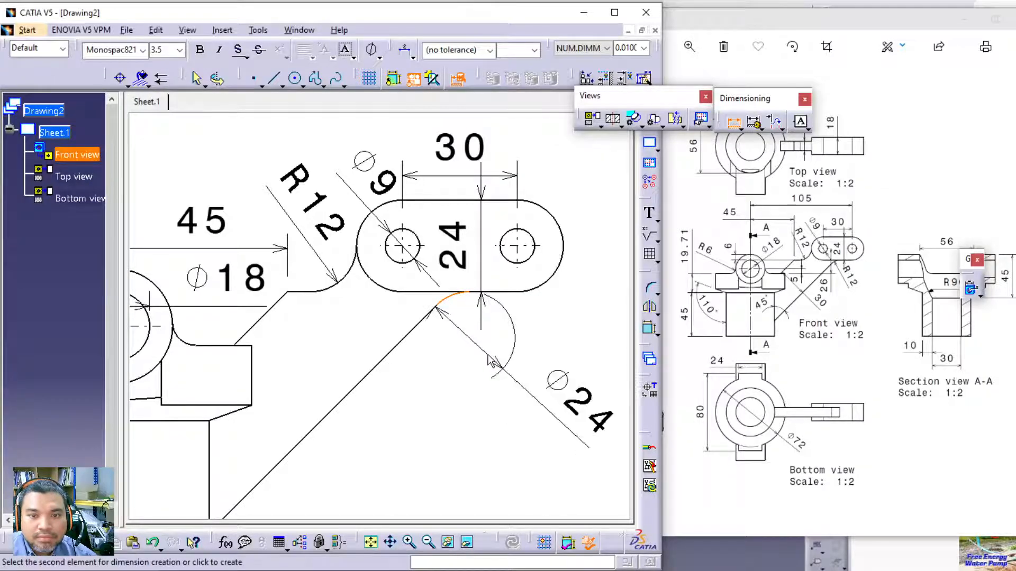
pyautogui.rightClick(483, 363)
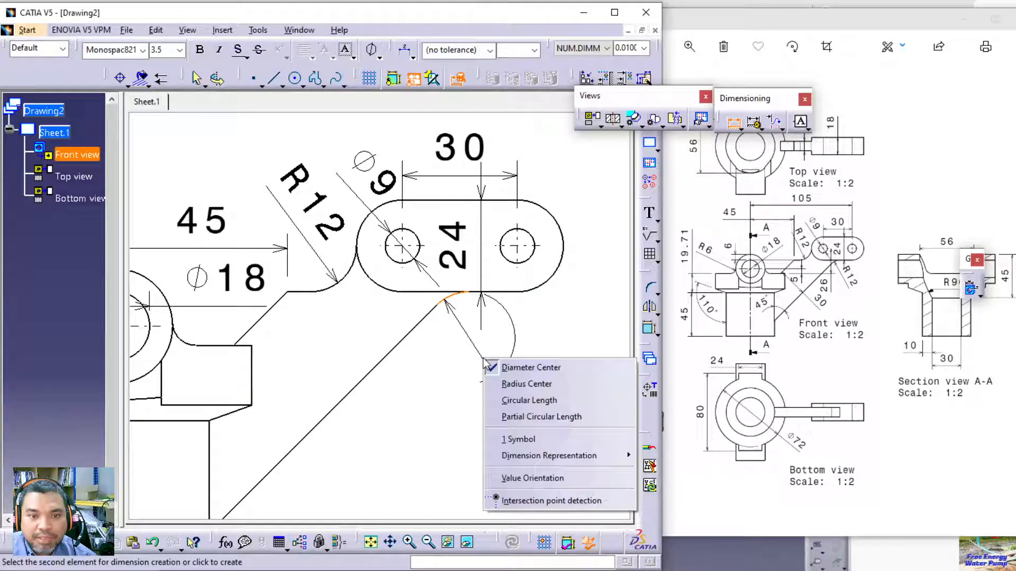
pyautogui.click(518, 384)
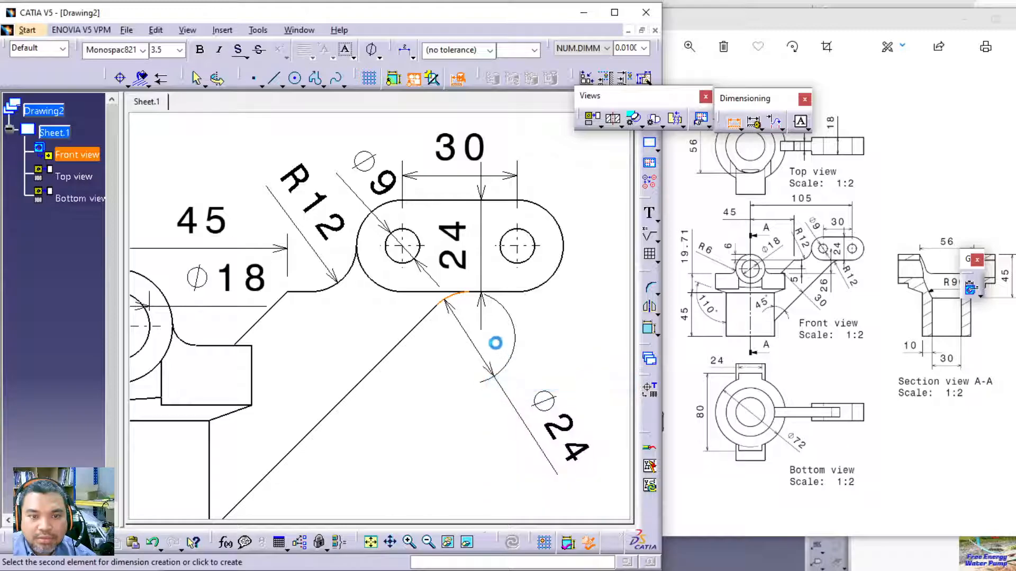
pyautogui.click(458, 313)
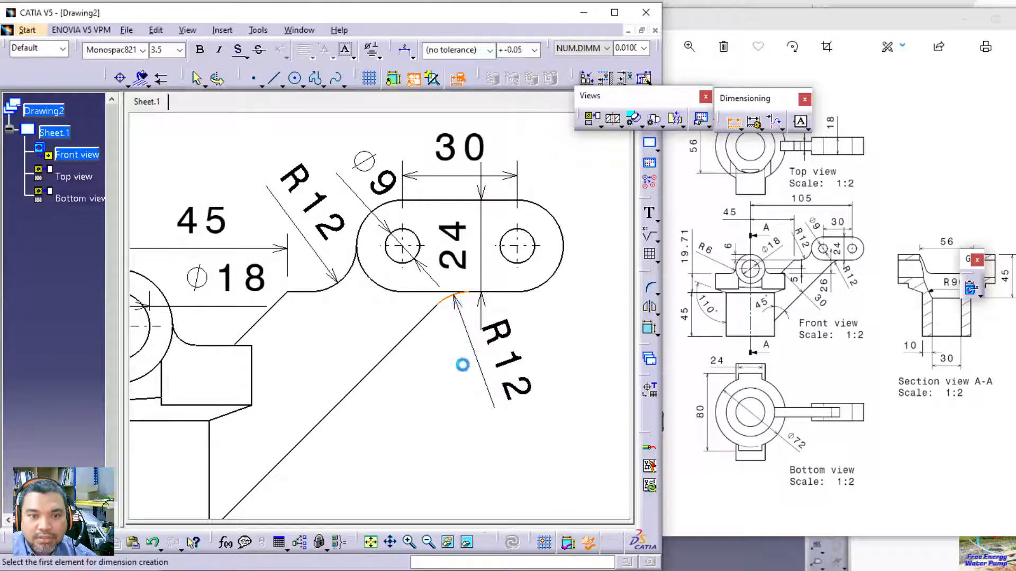
# Dimension the vertical offset between the round boss's horizontal centerline and the flange's upper edge, placing it beside the flange.
pyautogui.moveTo(444, 380); pyautogui.dragTo(512, 324, button='middle')
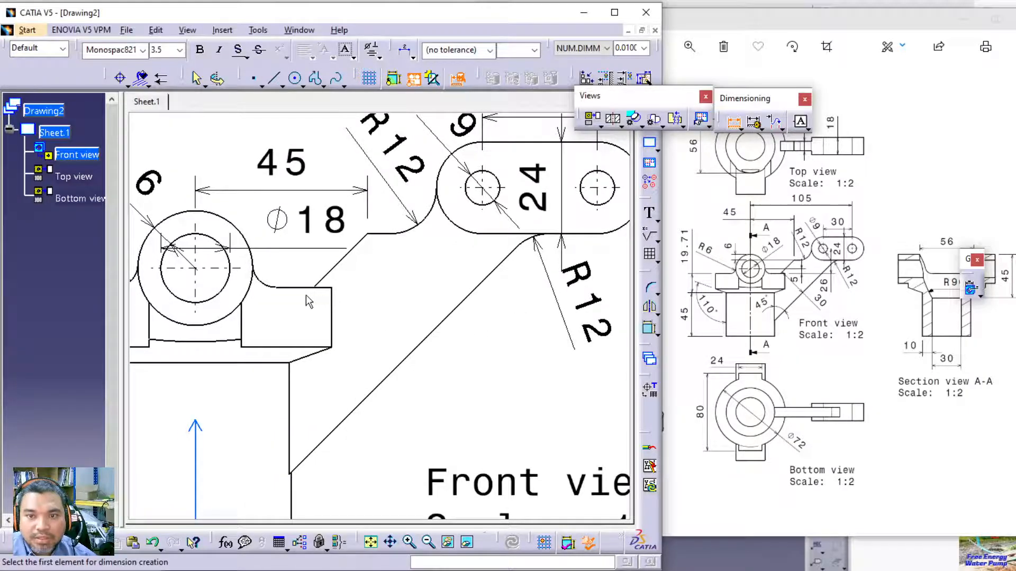
pyautogui.click(317, 288)
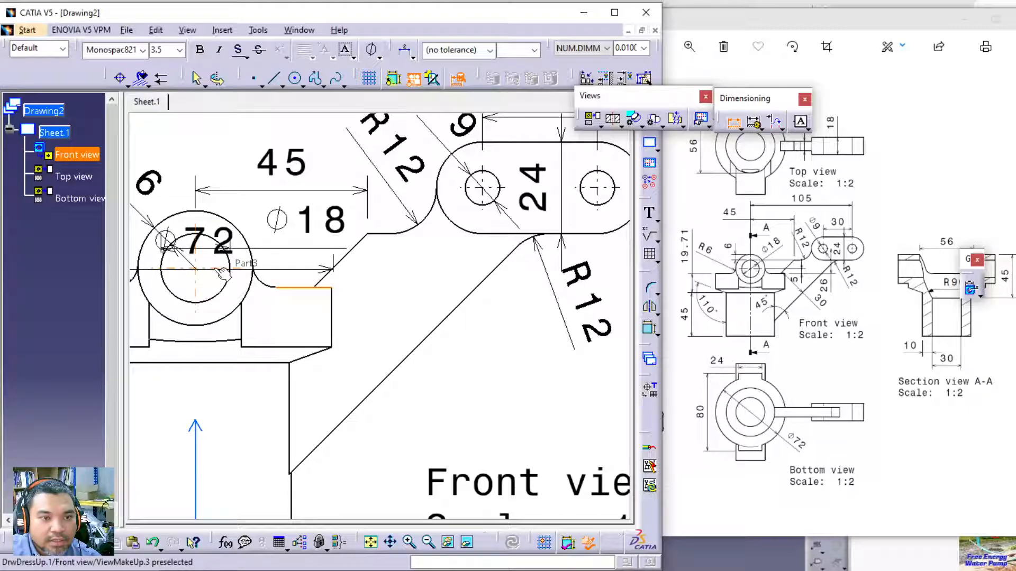
pyautogui.click(222, 273)
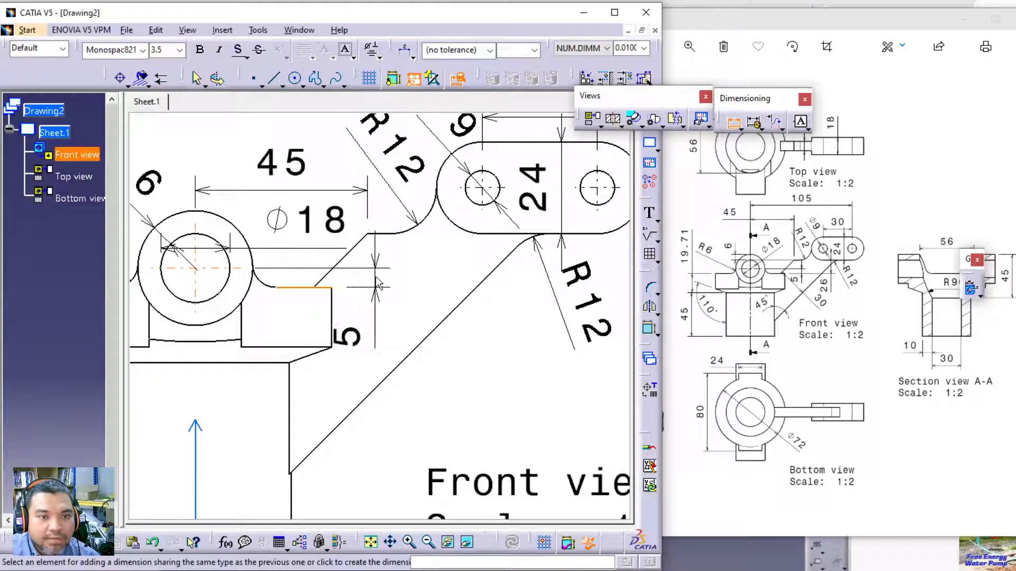
pyautogui.click(377, 284)
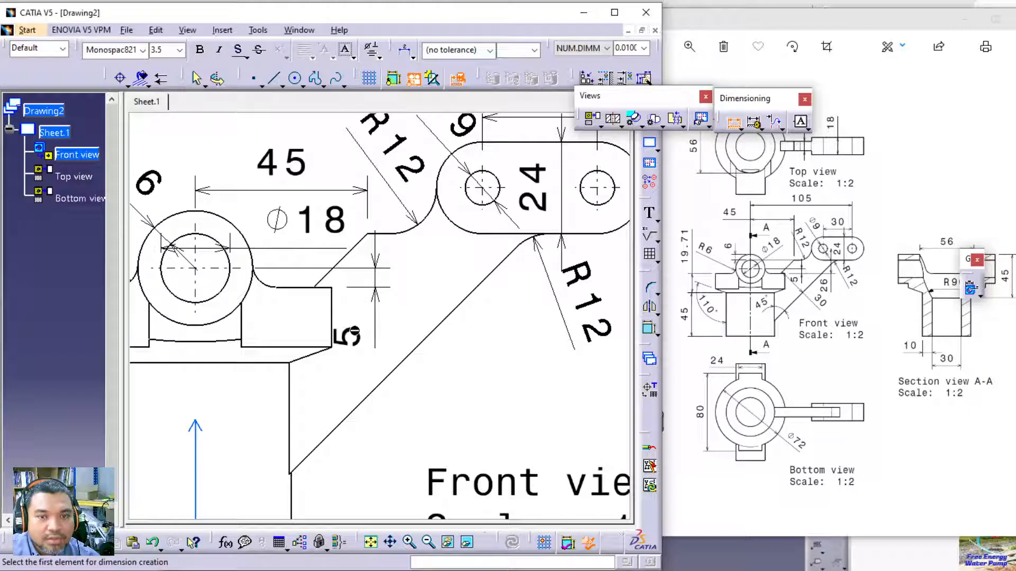
# Dimension the perpendicular distance between the arm's two parallel slanted edges, placing the text below the lower edge.
pyautogui.click(355, 245)
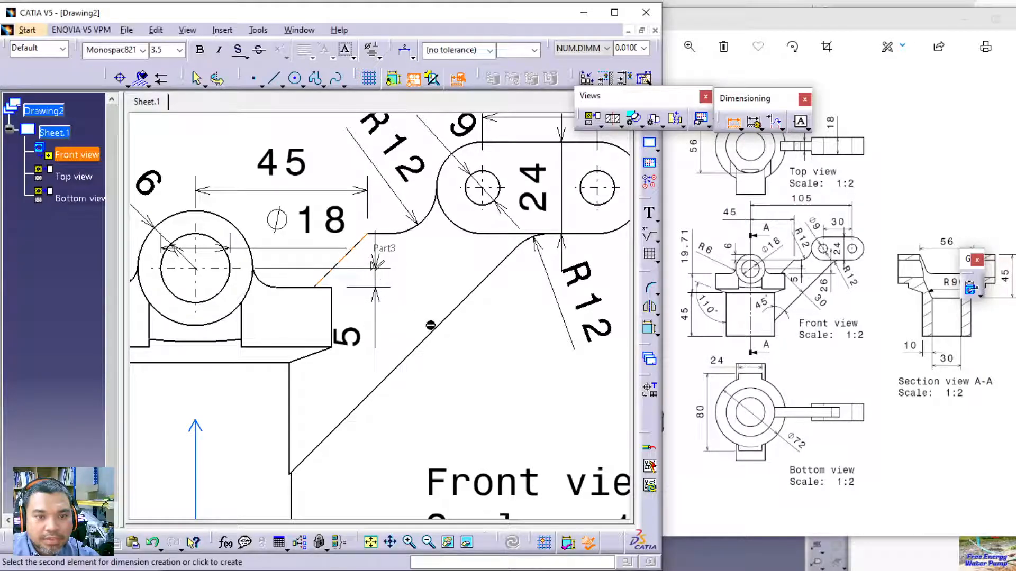
pyautogui.click(451, 343)
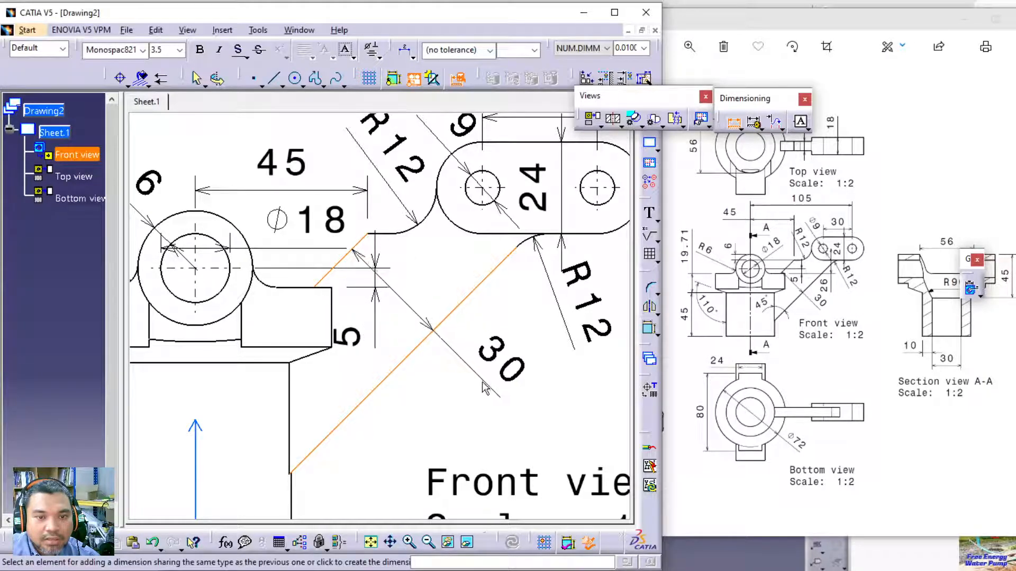
pyautogui.click(494, 375)
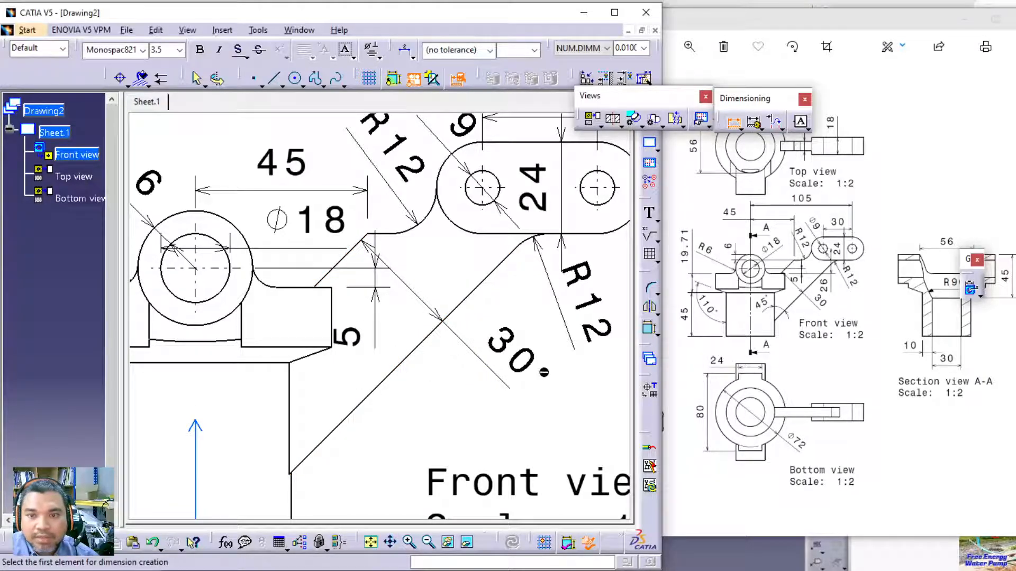
# Dimension the angle between the arm's lower slanted edge and the cylinder's vertical side, placing the text inside the cylinder outline.
pyautogui.click(364, 401)
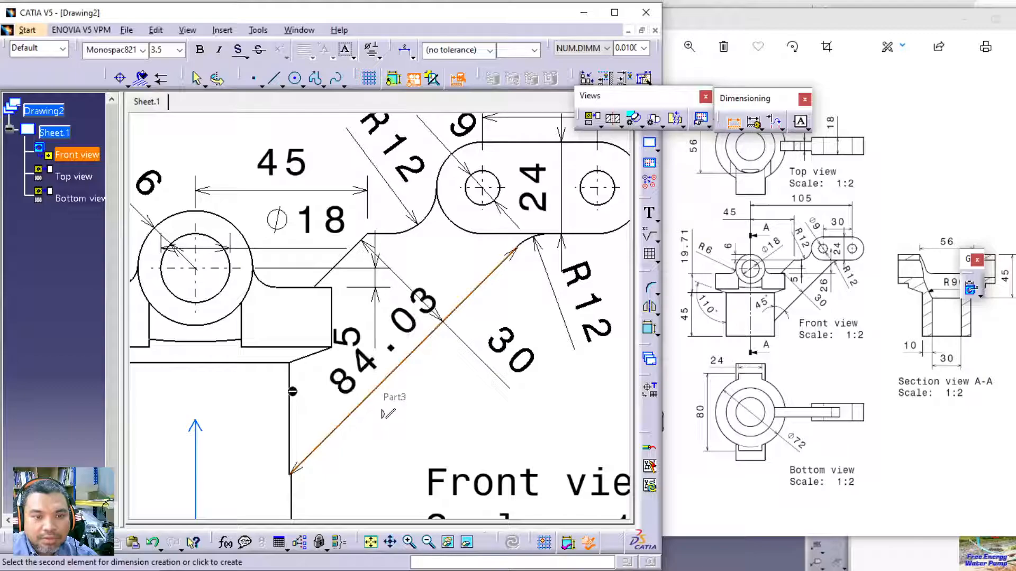
pyautogui.click(290, 395)
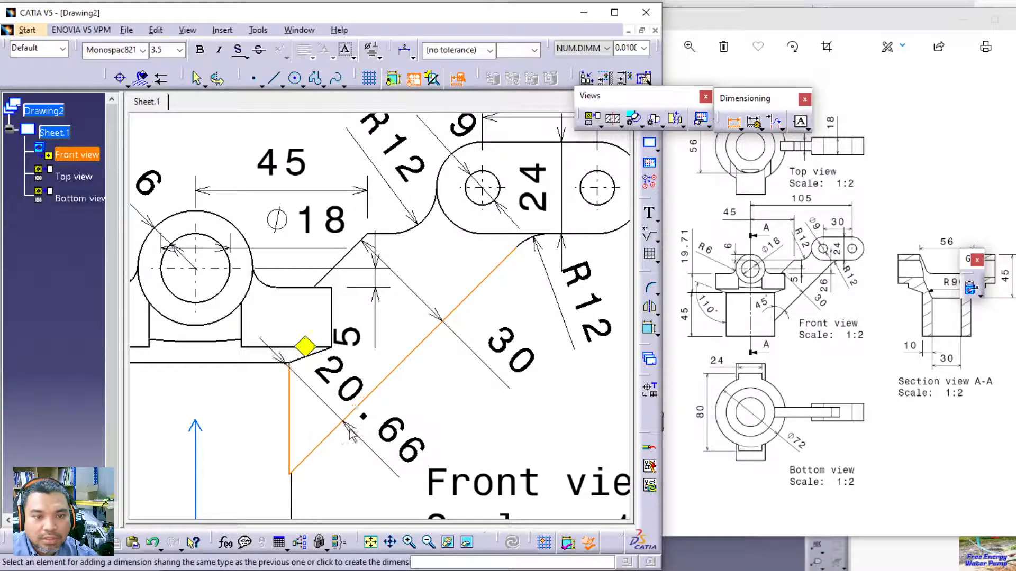
pyautogui.rightClick(349, 431)
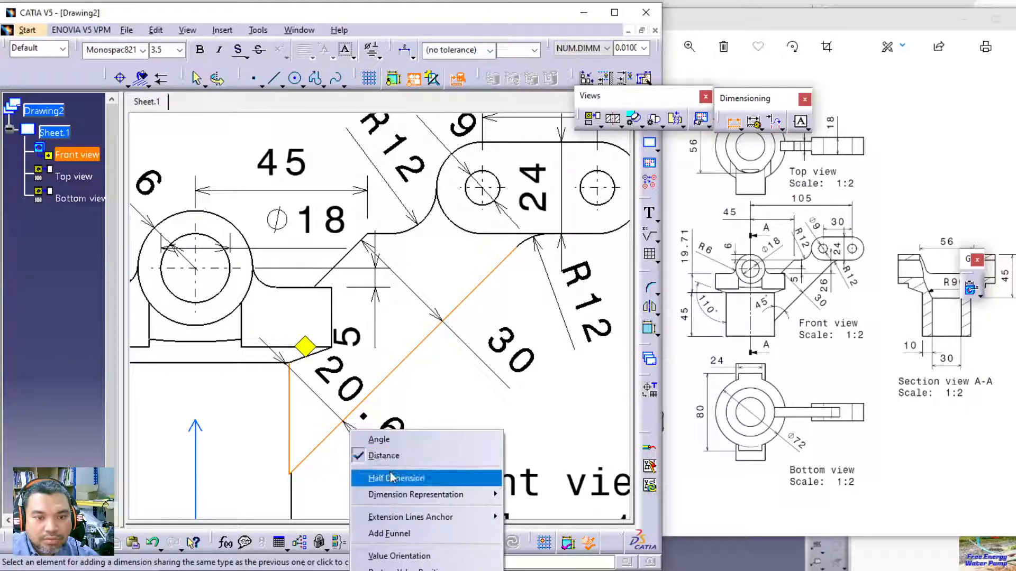
pyautogui.click(379, 439)
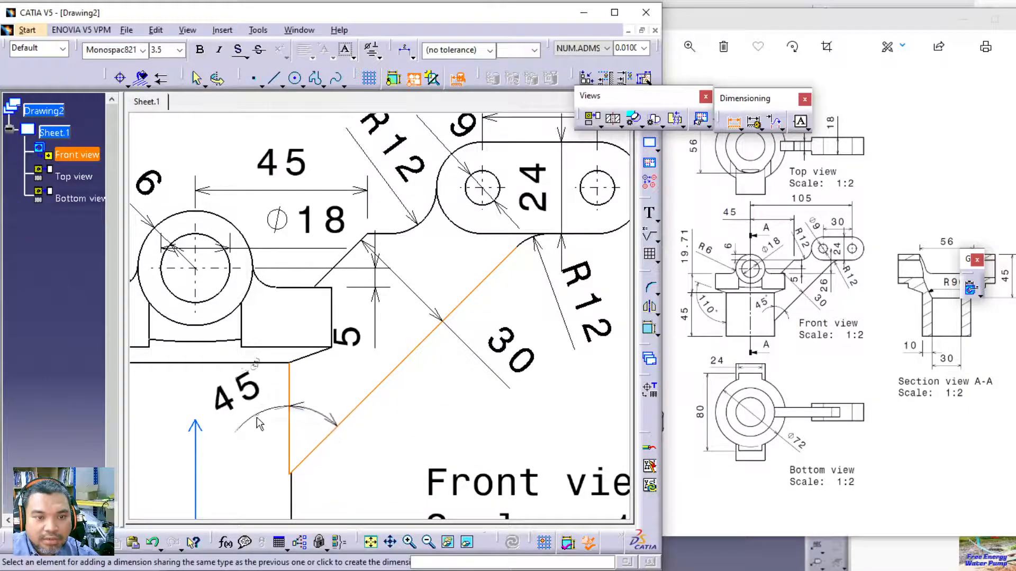
pyautogui.click(259, 427)
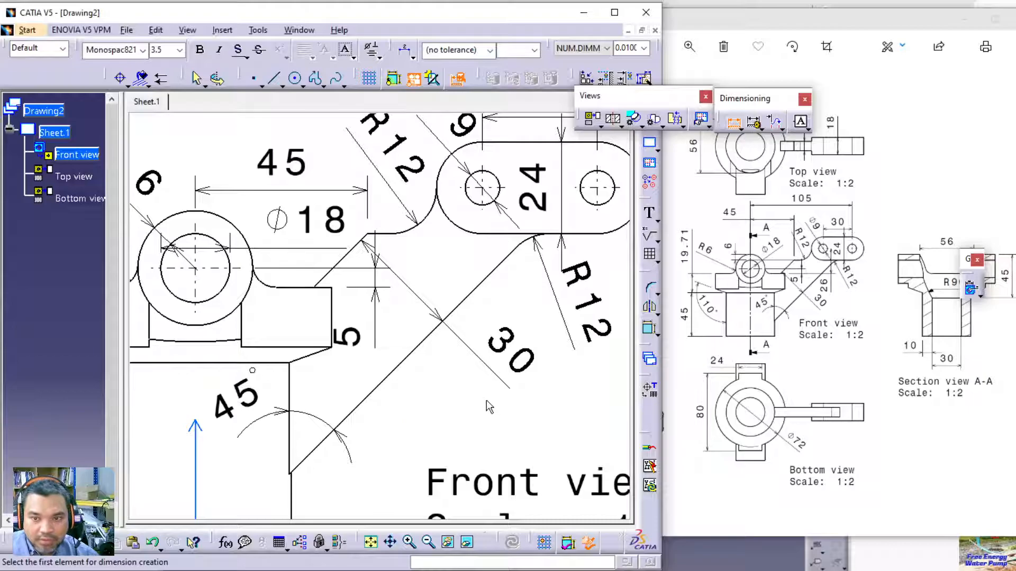
# Add a vertical dimension between the left lug hole's center and the flange's upper edge, placing its text below the arm.
pyautogui.moveTo(443, 417); pyautogui.dragTo(419, 384, button='middle')
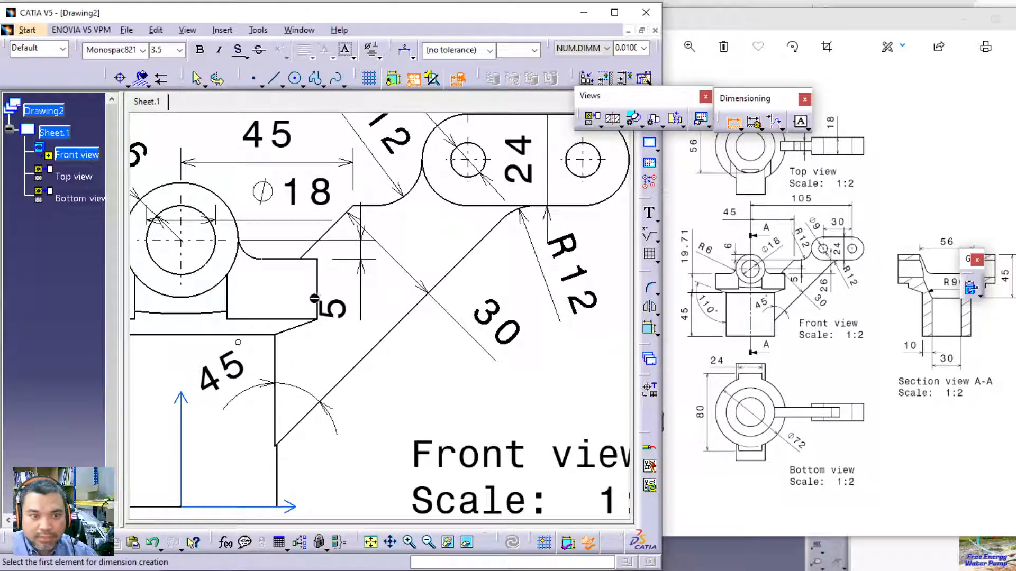
pyautogui.click(511, 206)
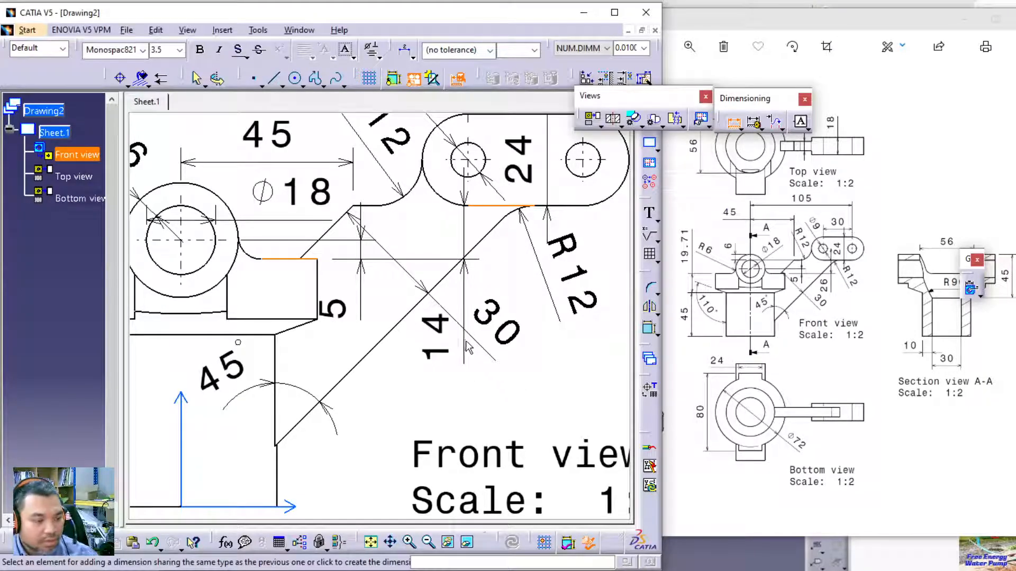
pyautogui.press('Escape')
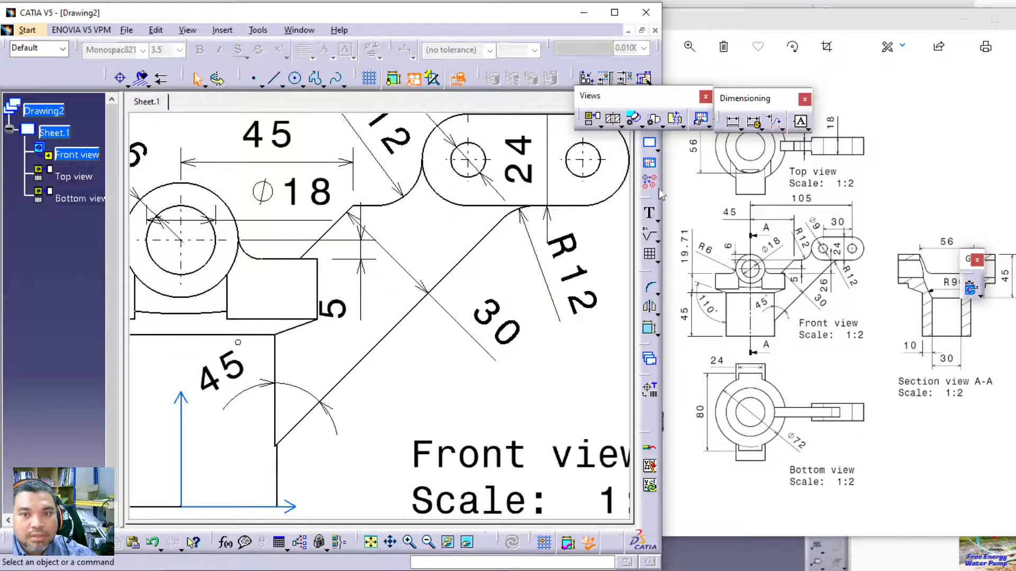
pyautogui.click(737, 123)
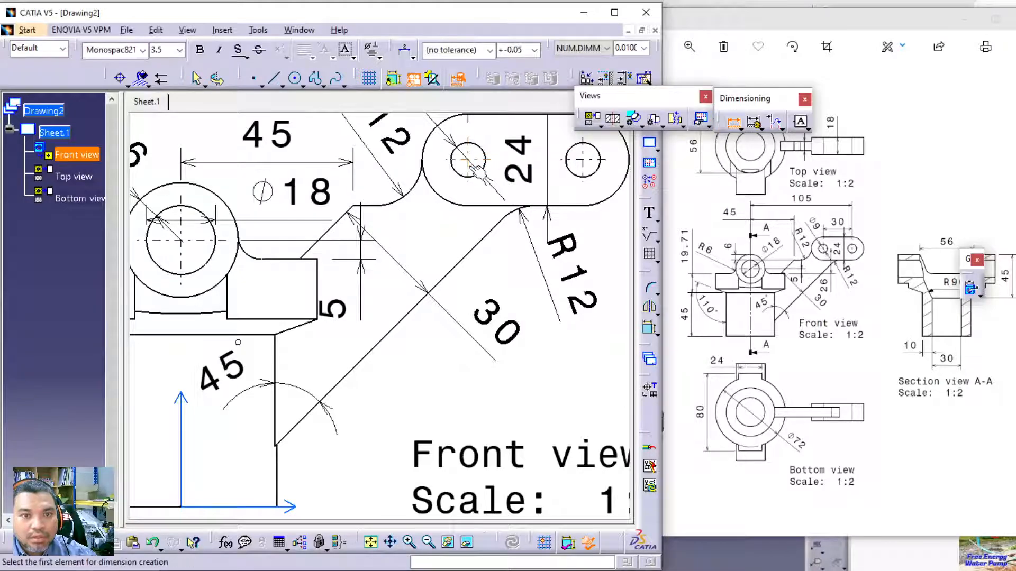
pyautogui.click(374, 243)
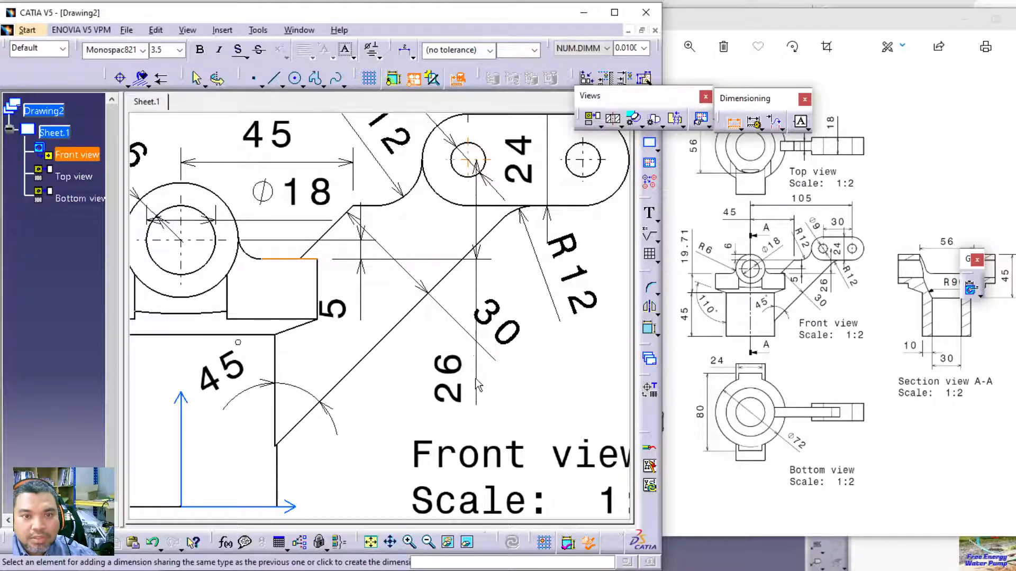
pyautogui.click(475, 379)
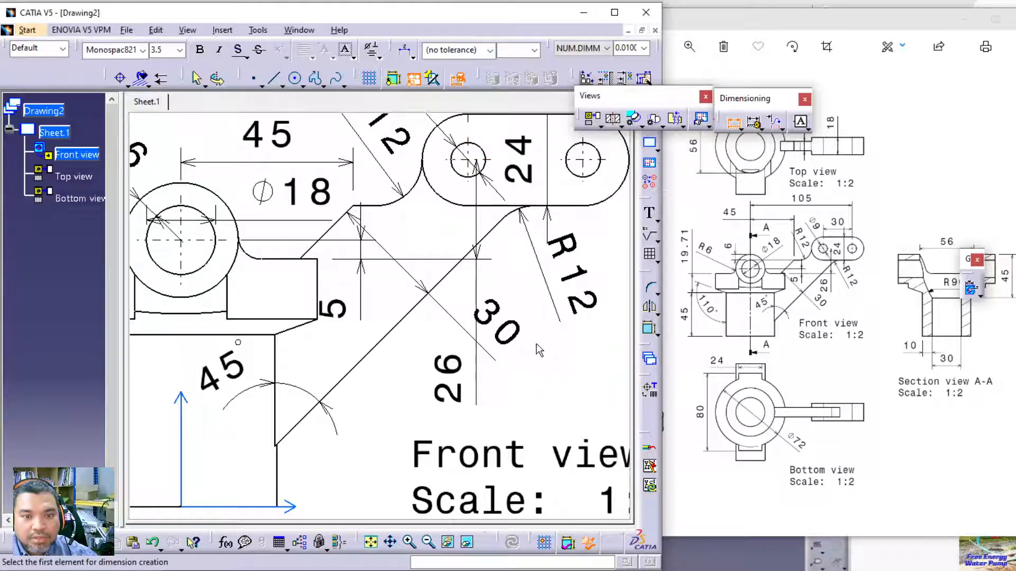
# Reposition the arm's 30 width dimension, the 5 offset and the 26 height so their texts and arrows are clearly spaced.
pyautogui.press('Escape')
pyautogui.moveTo(498, 325); pyautogui.dragTo(370, 403)
pyautogui.moveTo(341, 300); pyautogui.dragTo(377, 218)
pyautogui.moveTo(385, 371); pyautogui.dragTo(403, 359)
pyautogui.moveTo(477, 376); pyautogui.dragTo(494, 354)
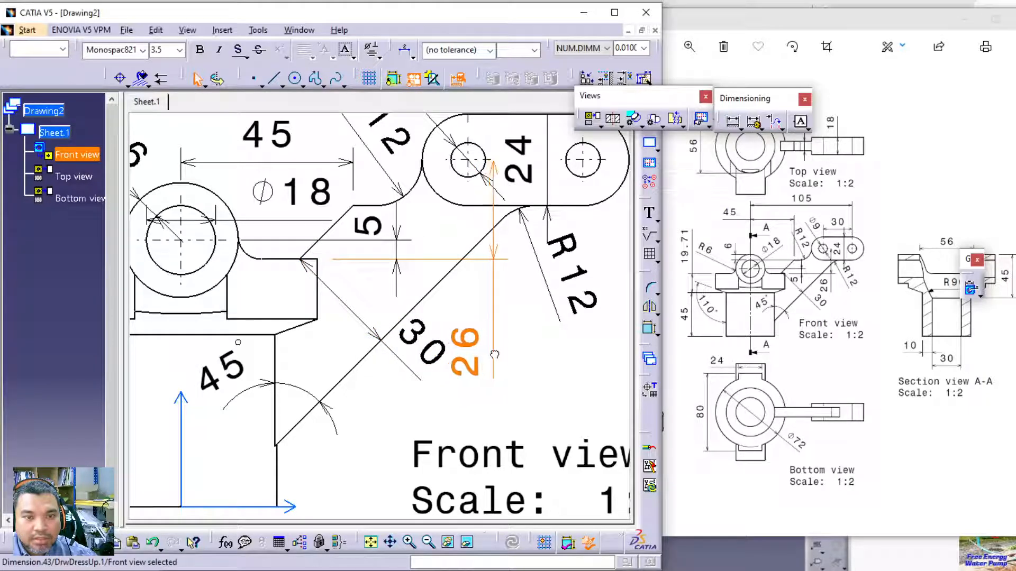
pyautogui.click(519, 374)
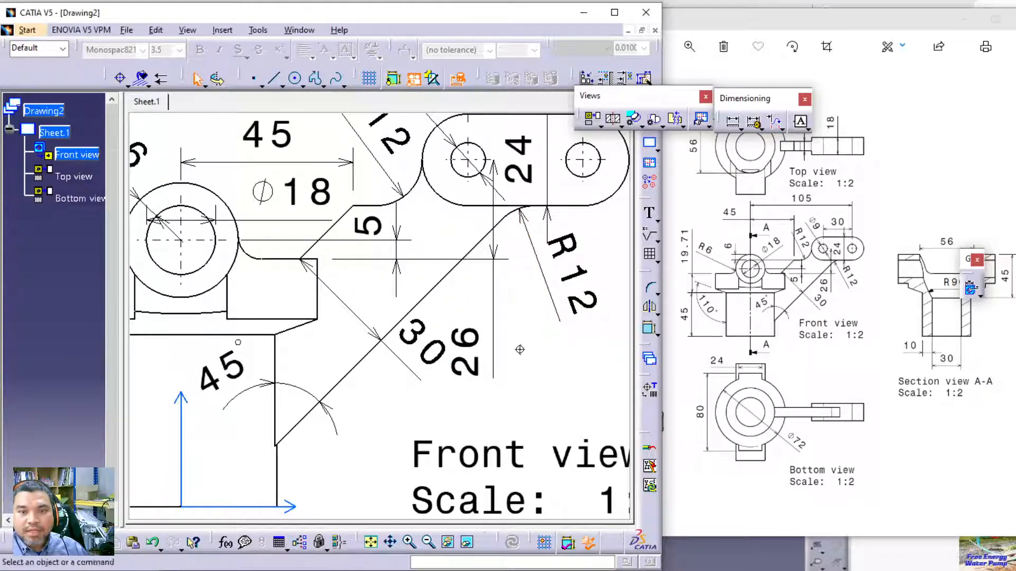
# Try to dimension the distance from the right lug hole to the round boss in the front view.
pyautogui.scroll(-3, 520, 348)
pyautogui.moveTo(532, 314); pyautogui.dragTo(535, 356, button='middle')
pyautogui.click(614, 121)
pyautogui.click(733, 120)
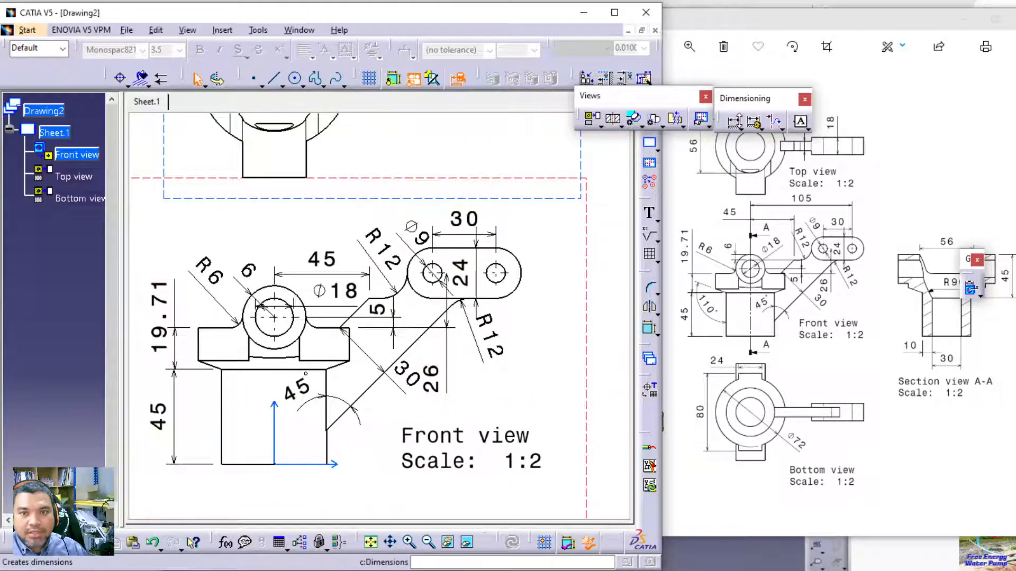
pyautogui.click(496, 274)
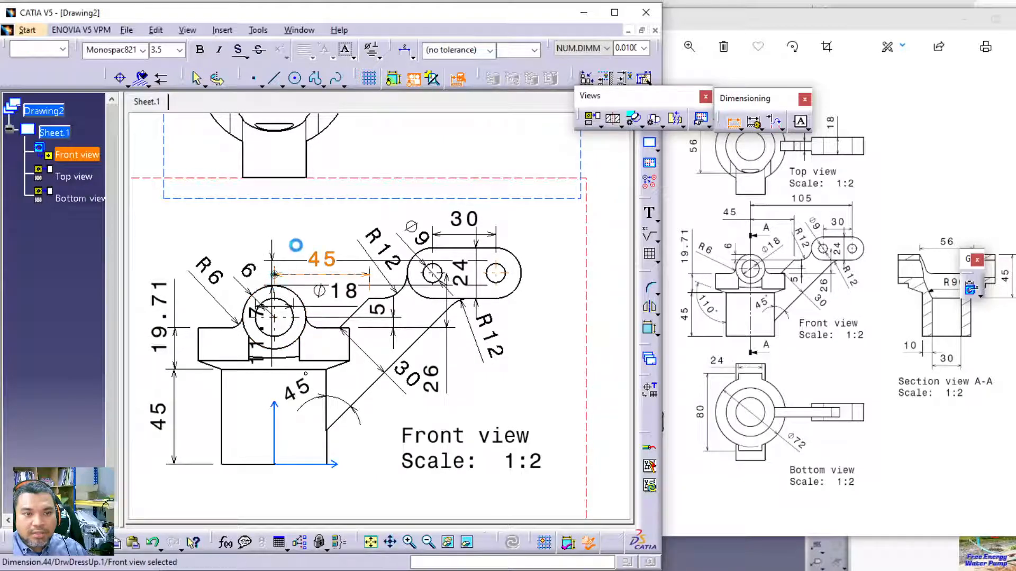
pyautogui.click(292, 252)
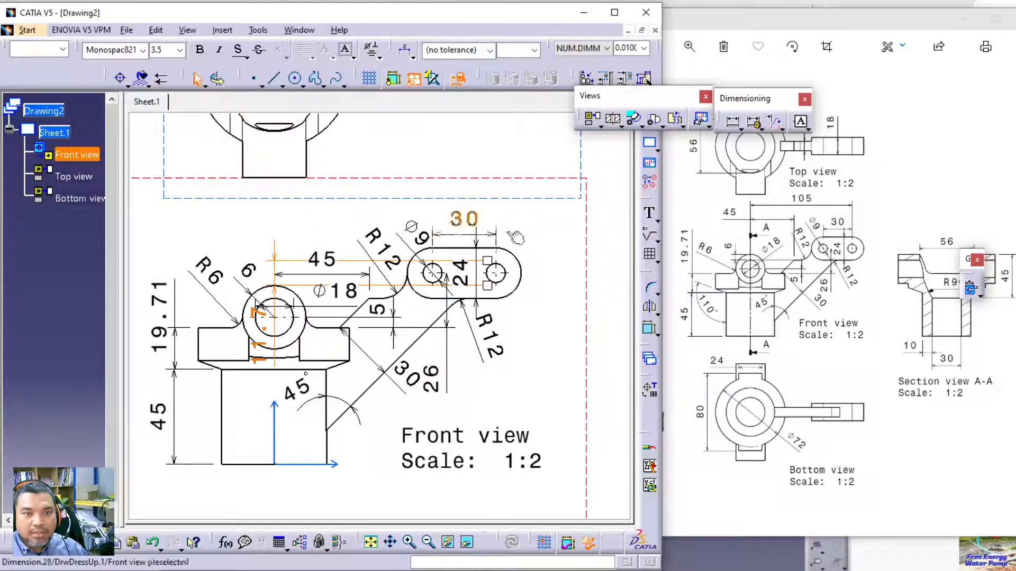
pyautogui.click(544, 337)
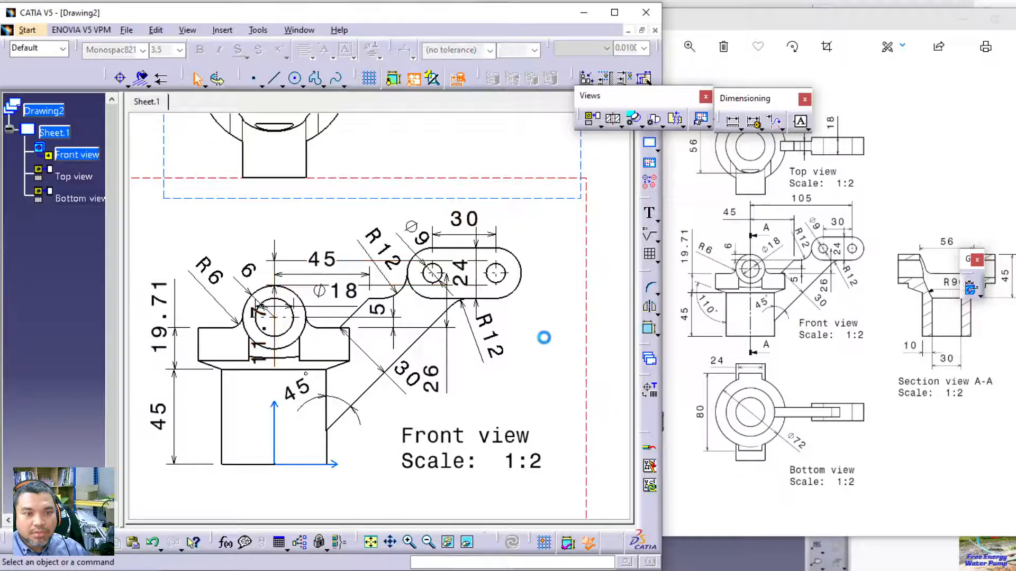
# Undo the unwanted vertical dimension between the right lug hole and the round boss.
pyautogui.hotkey('ctrl', 'z')
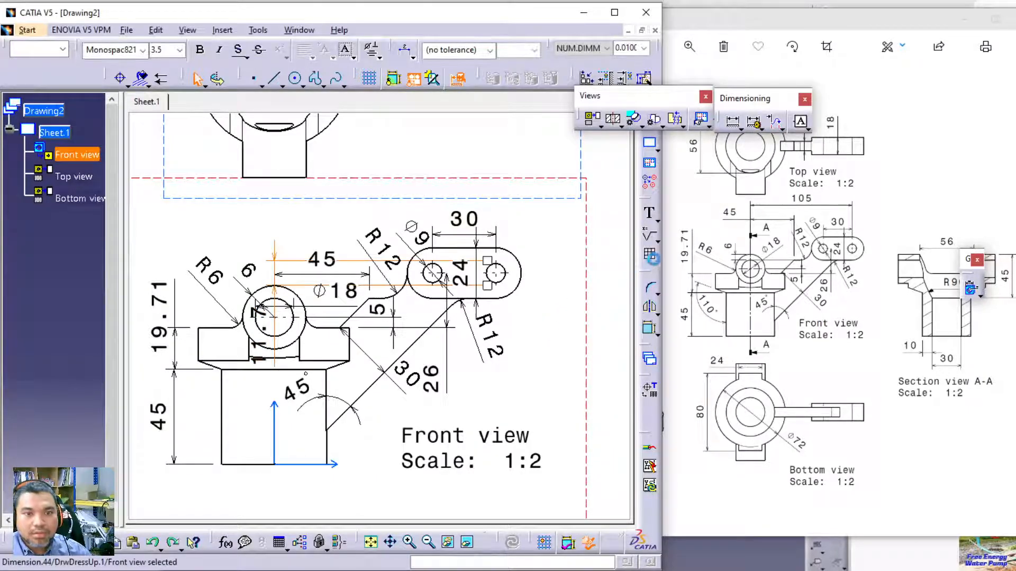
pyautogui.click(519, 325)
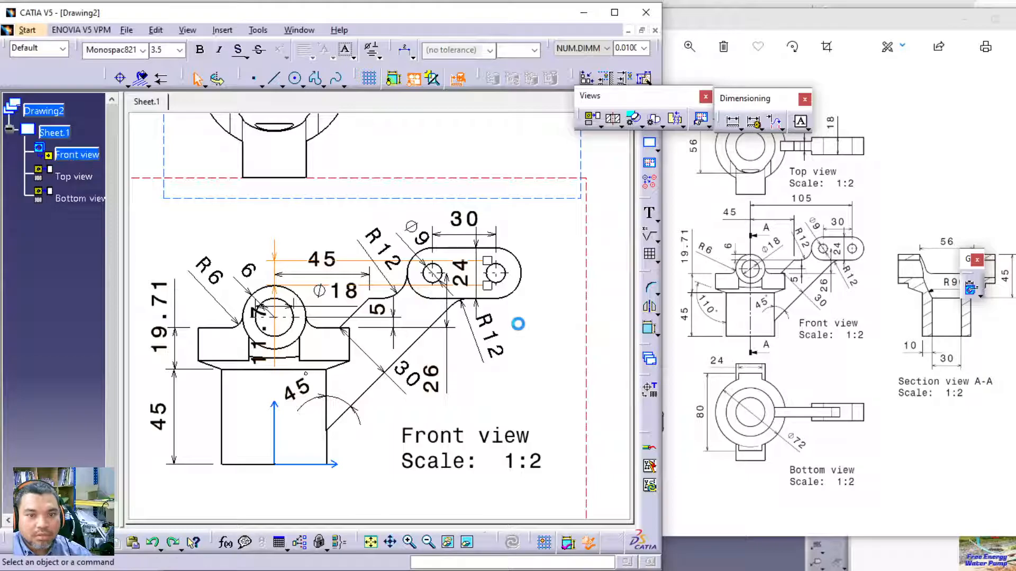
pyautogui.hotkey('ctrl', 'z')
pyautogui.hotkey('ctrl', 'z')
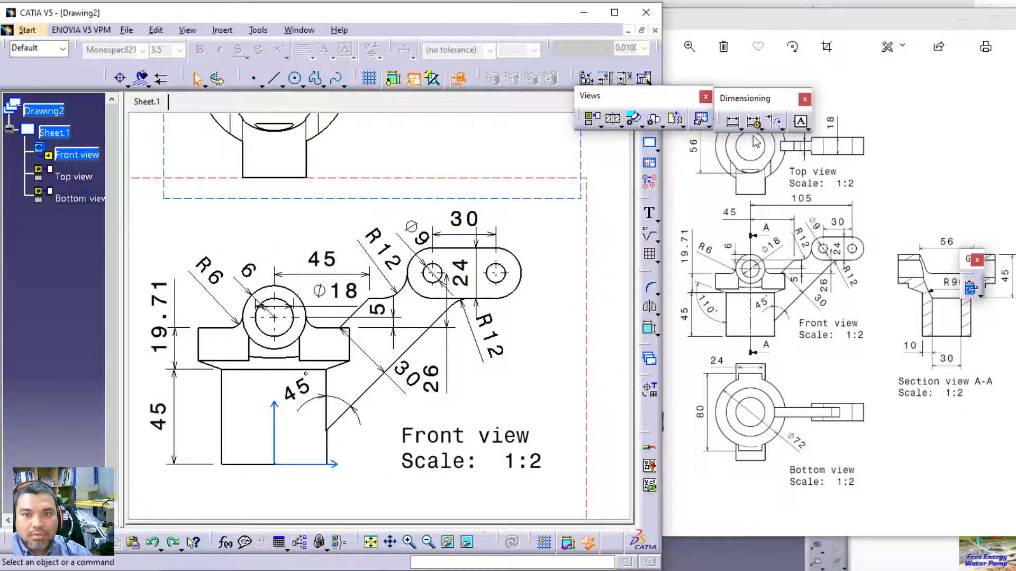
# Add a horizontal dimension from the body's central axis to the right lug hole's center, placed just above the 30 dimension.
pyautogui.click(734, 123)
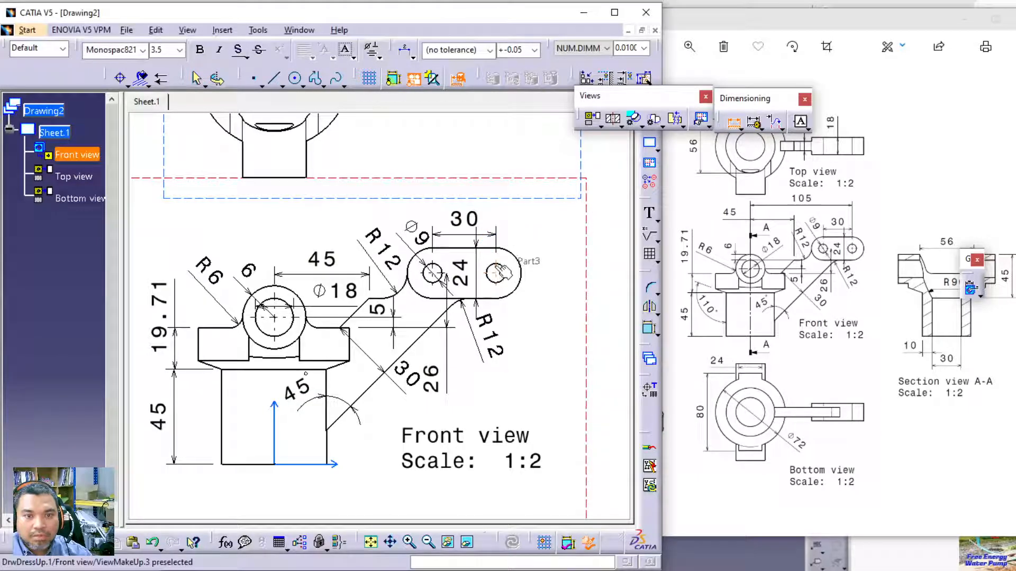
pyautogui.click(294, 296)
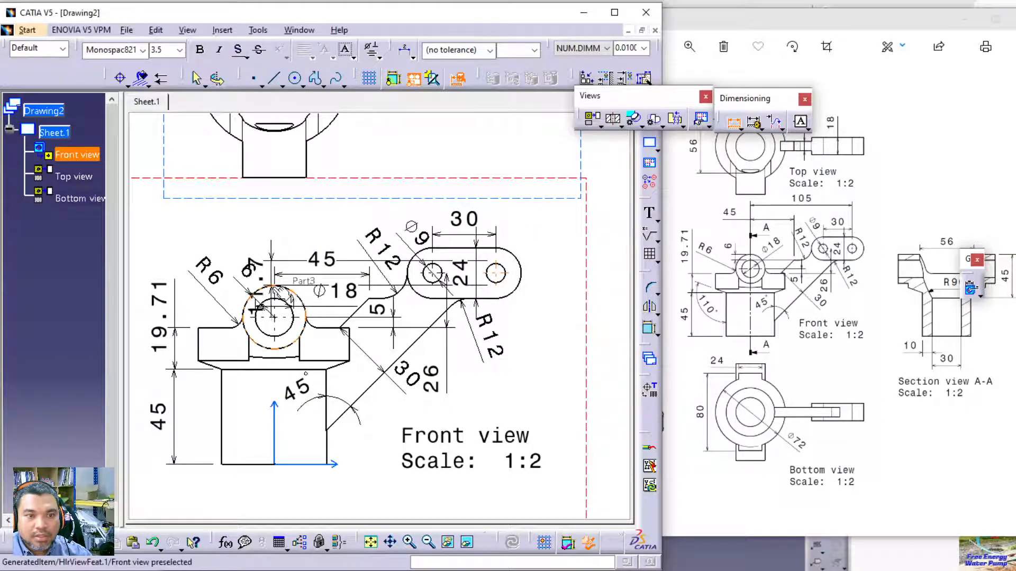
pyautogui.click(274, 465)
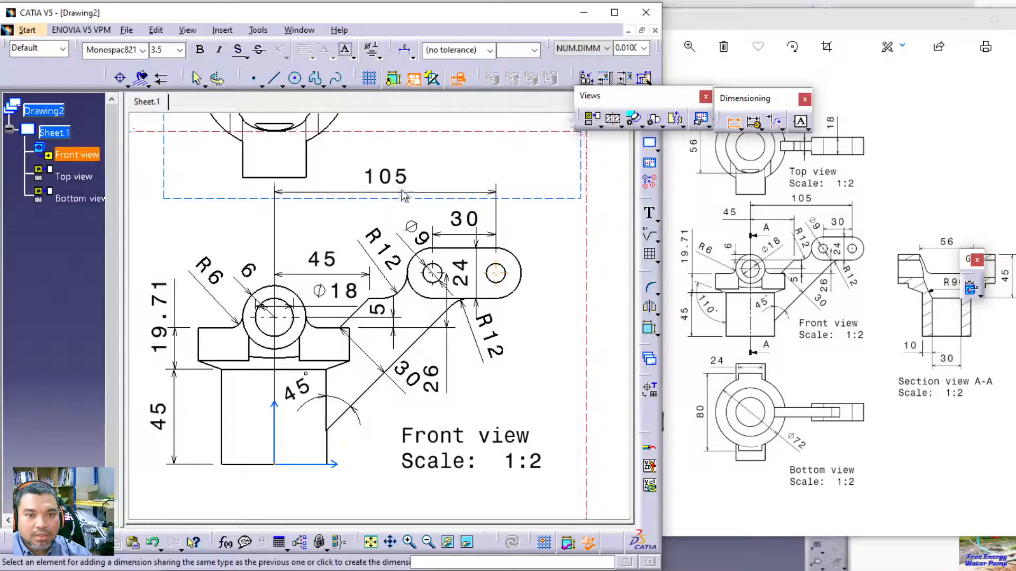
pyautogui.click(410, 196)
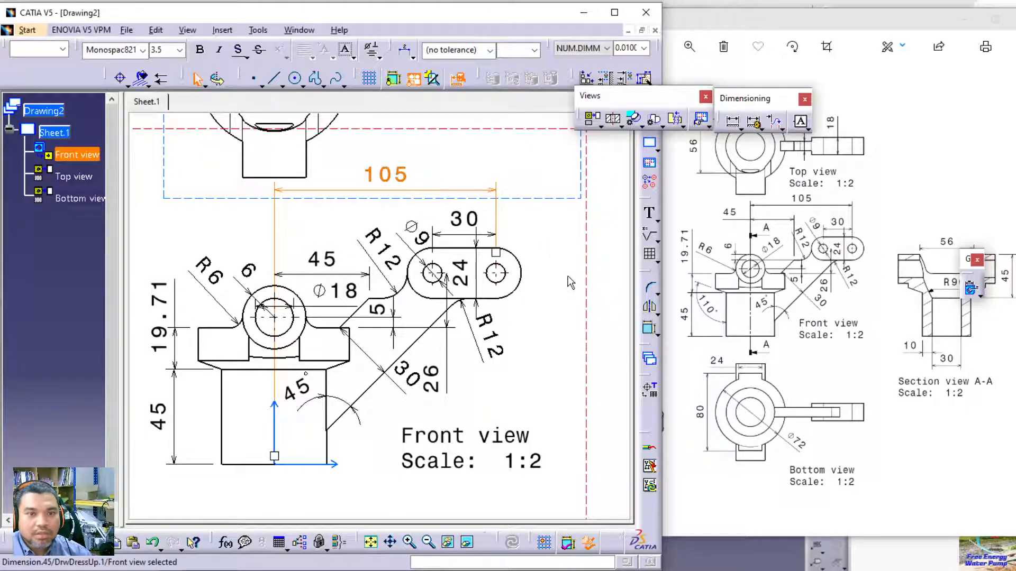
pyautogui.moveTo(397, 191); pyautogui.dragTo(394, 206)
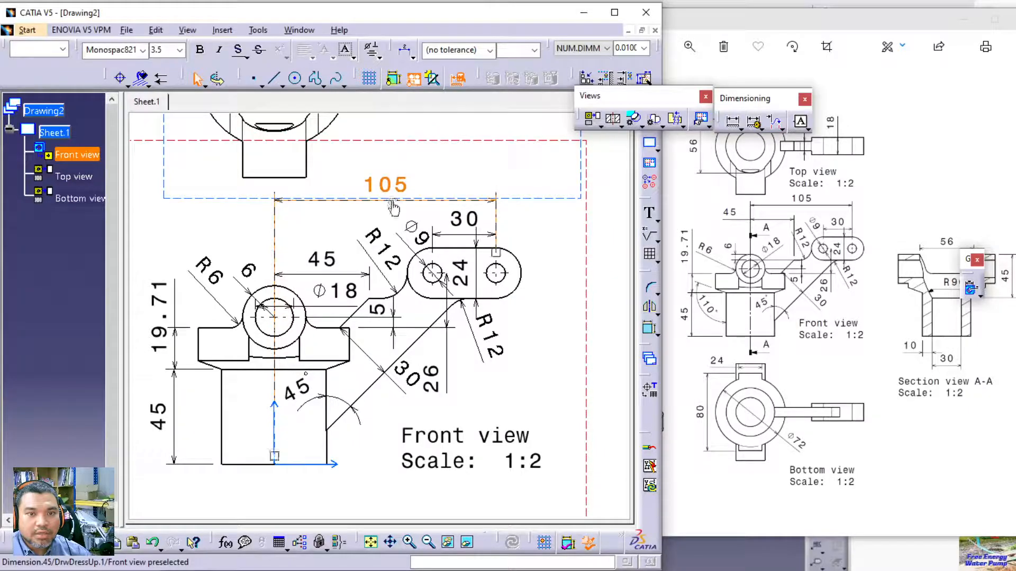
pyautogui.click(522, 220)
# Bring the top view into the workspace and move the floating Dimensioning and Views palettes off the reference top view.
pyautogui.moveTo(533, 232); pyautogui.dragTo(540, 373, button='middle')
pyautogui.moveTo(543, 287); pyautogui.dragTo(517, 339, button='middle')
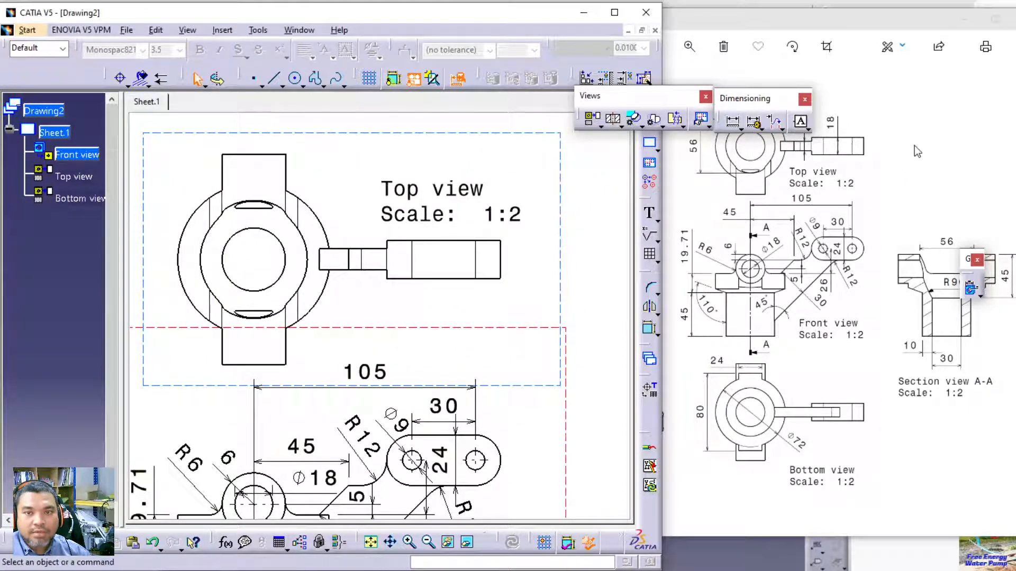
pyautogui.moveTo(730, 105); pyautogui.dragTo(745, 73)
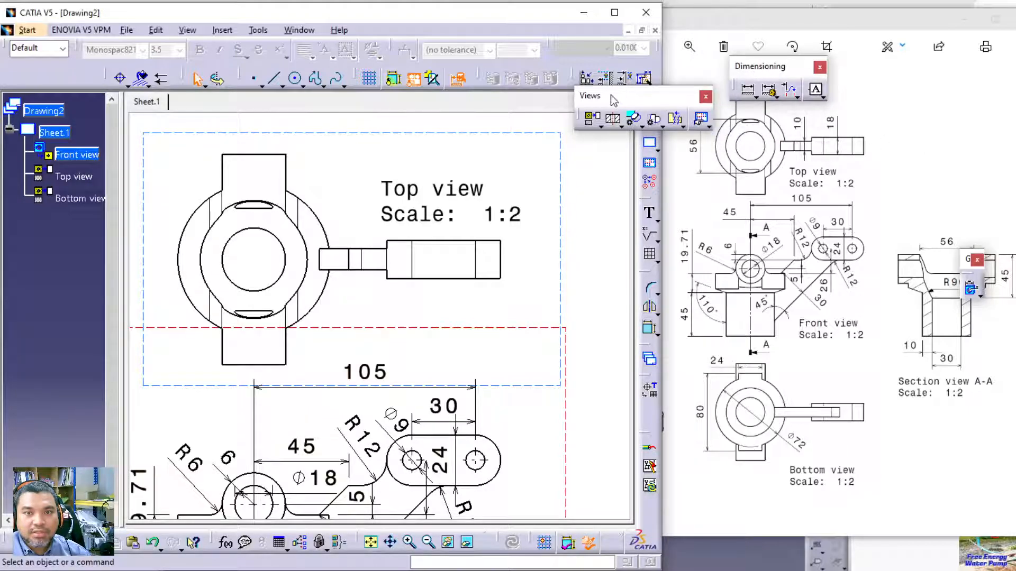
pyautogui.moveTo(613, 100); pyautogui.dragTo(620, 109)
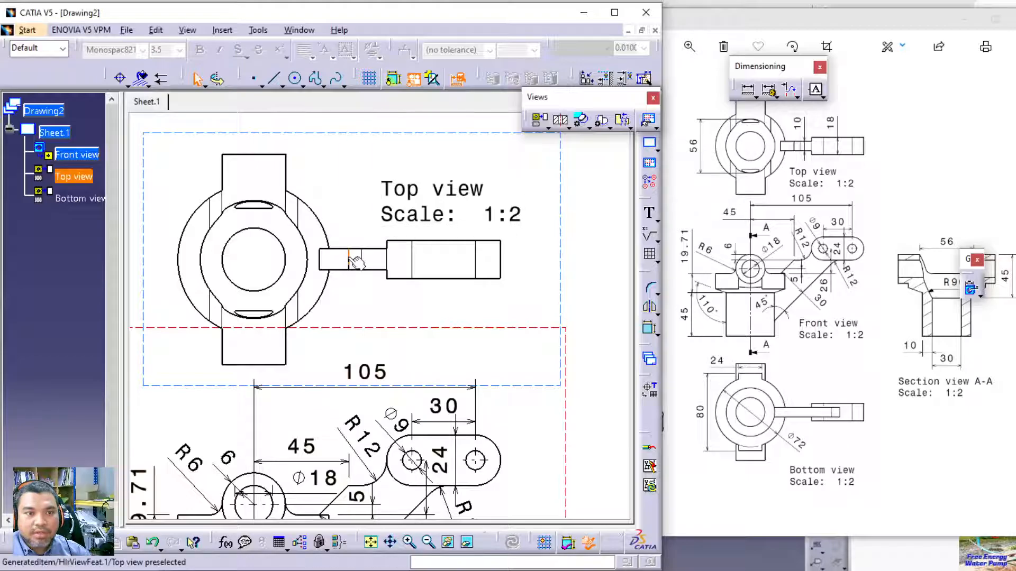
# Dimension the top view's overall height between the outer edges of its two opposite projections, placing it left of the part.
pyautogui.click(747, 91)
pyautogui.click(746, 96)
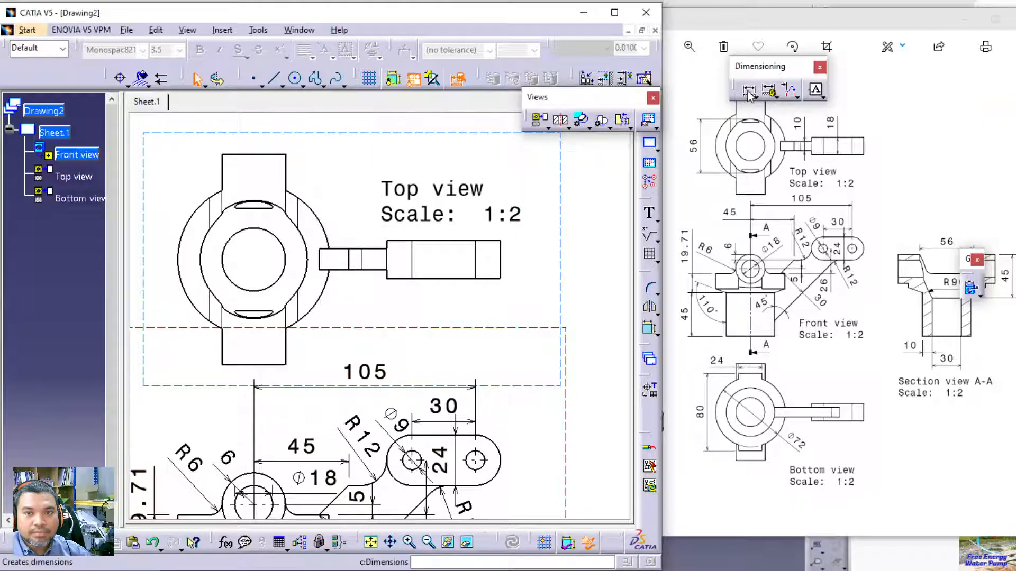
pyautogui.click(252, 157)
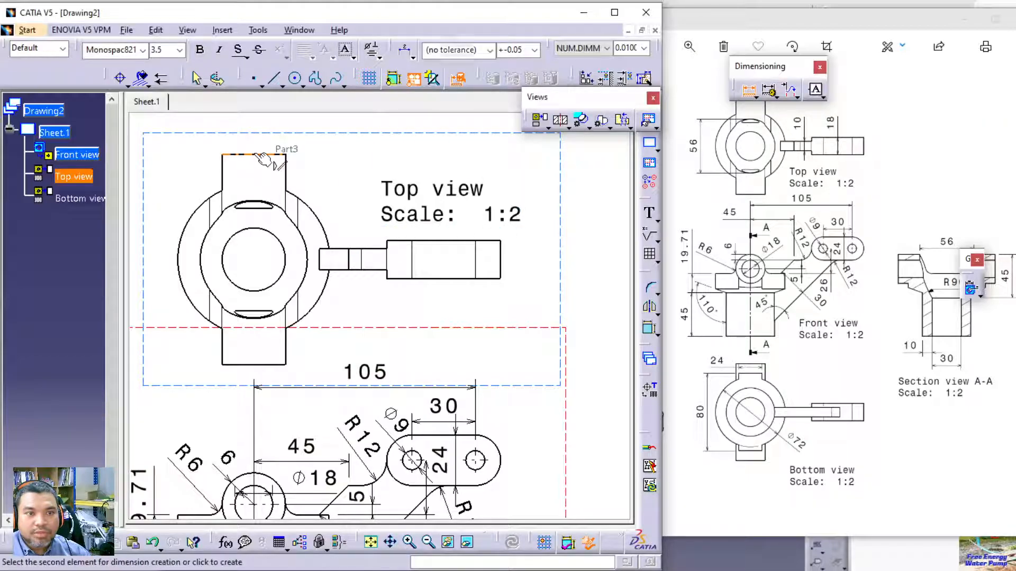
pyautogui.click(254, 364)
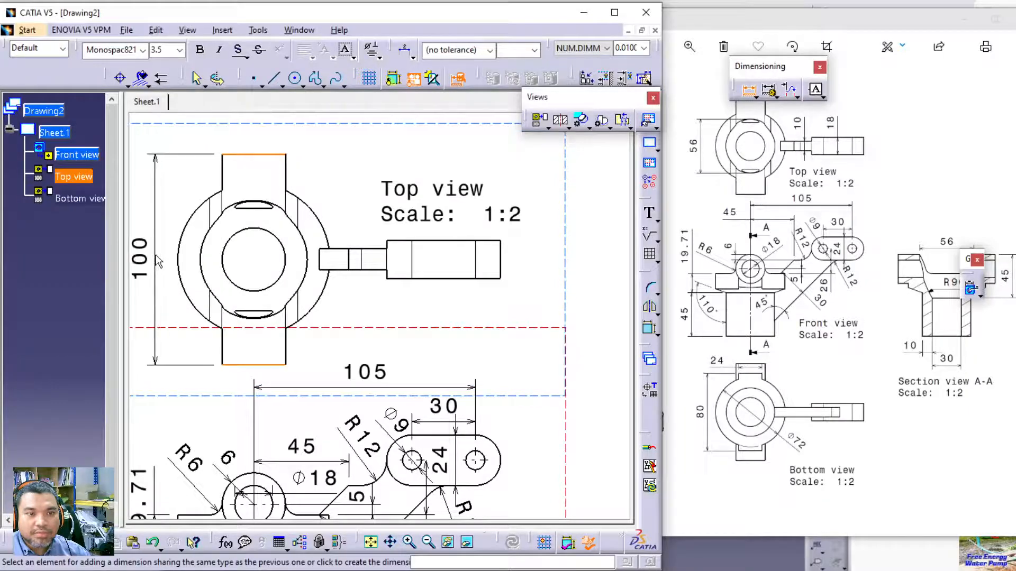
pyautogui.moveTo(175, 242); pyautogui.dragTo(298, 247, button='middle')
pyautogui.click(228, 248)
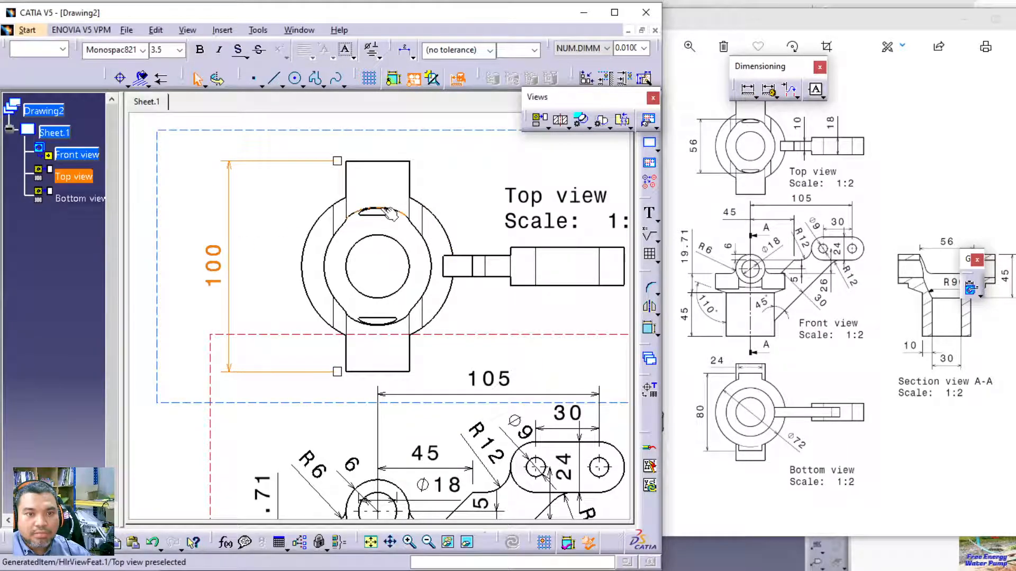
# Dimension the vertical distance between the central ring's two opposite arcs in the top view, forced vertical, placed inside the overall height dimension.
pyautogui.click(388, 212)
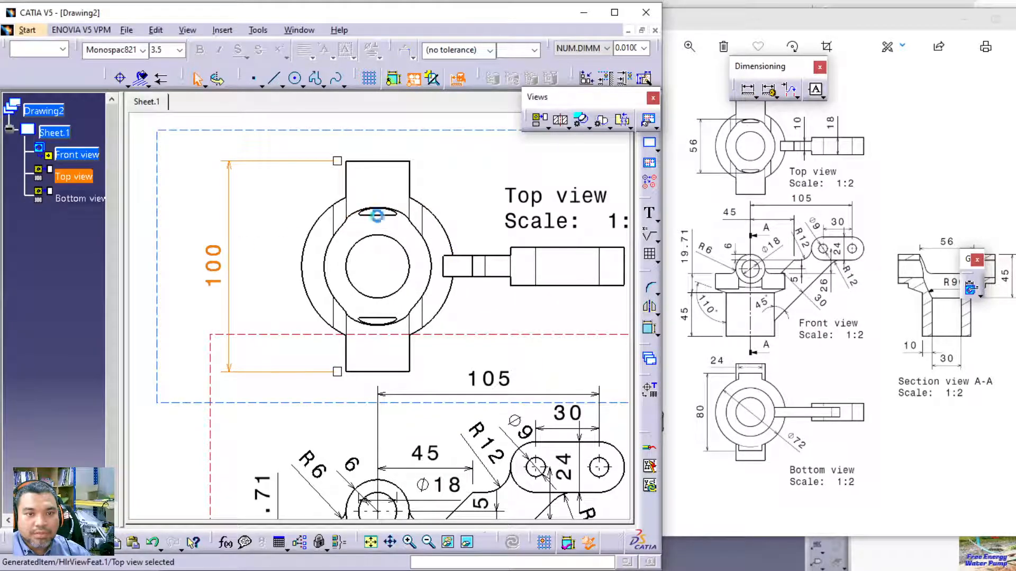
pyautogui.click(381, 324)
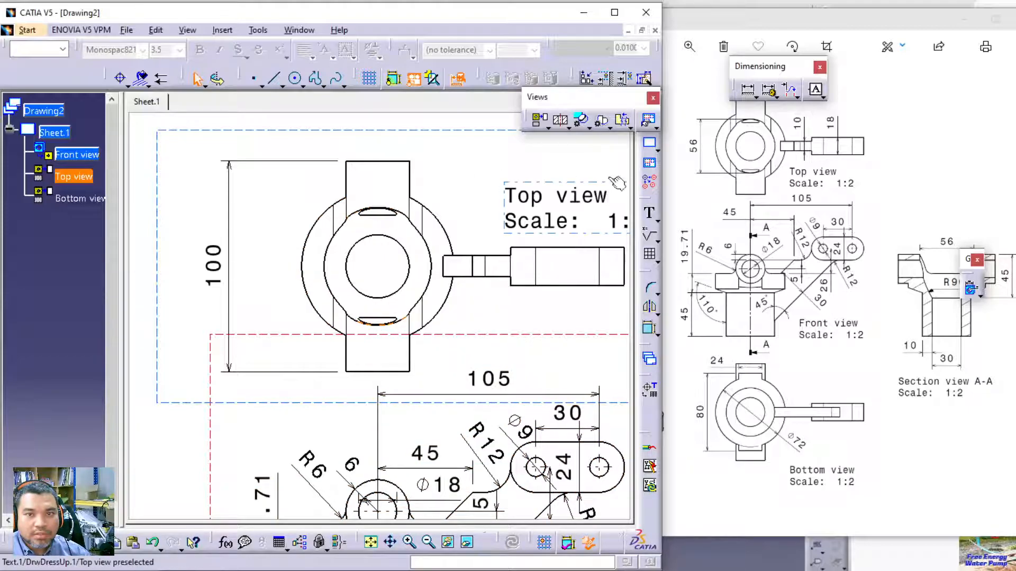
pyautogui.click(749, 91)
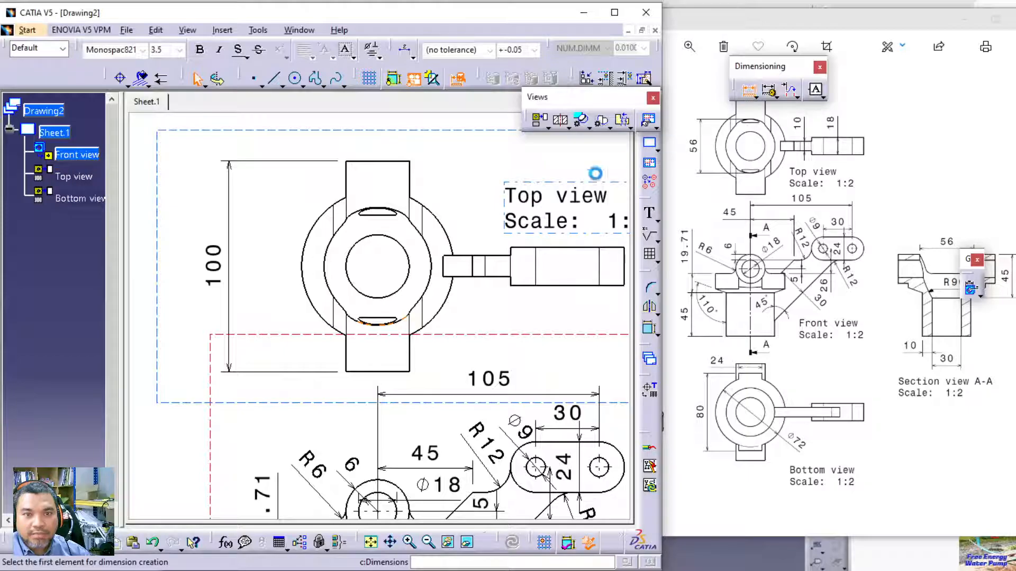
pyautogui.click(389, 210)
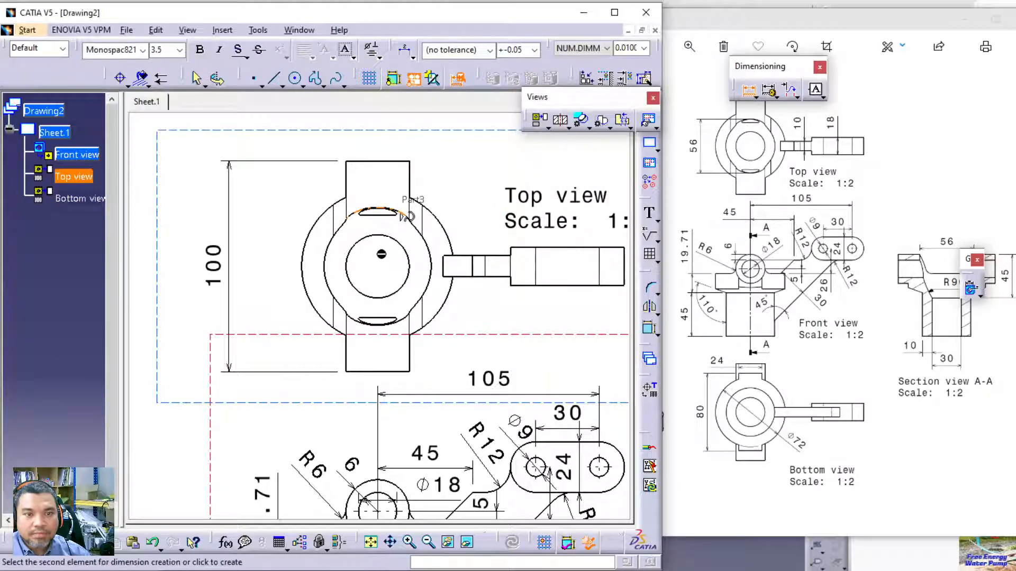
pyautogui.click(391, 332)
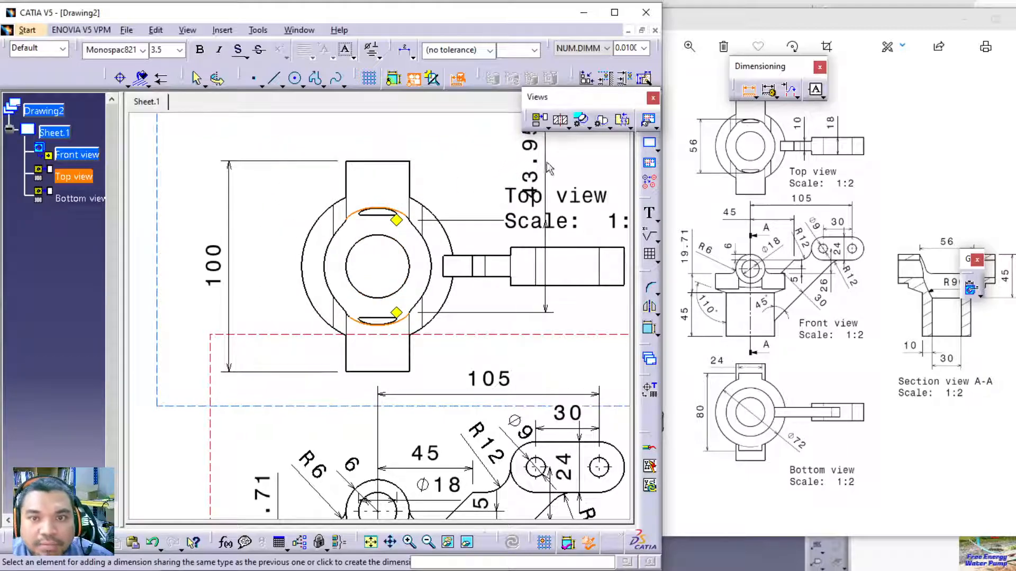
pyautogui.rightClick(291, 207)
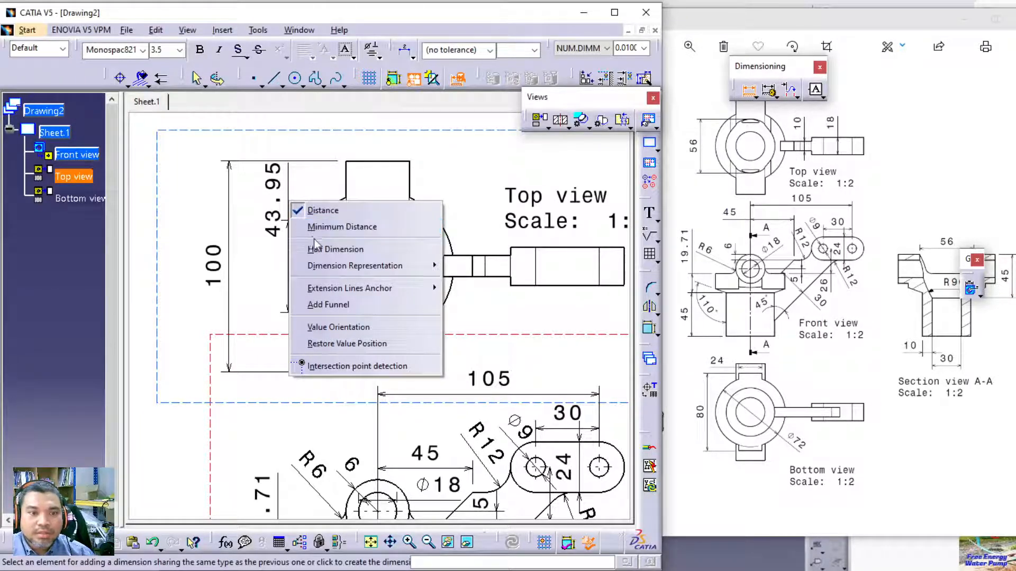
pyautogui.click(328, 366)
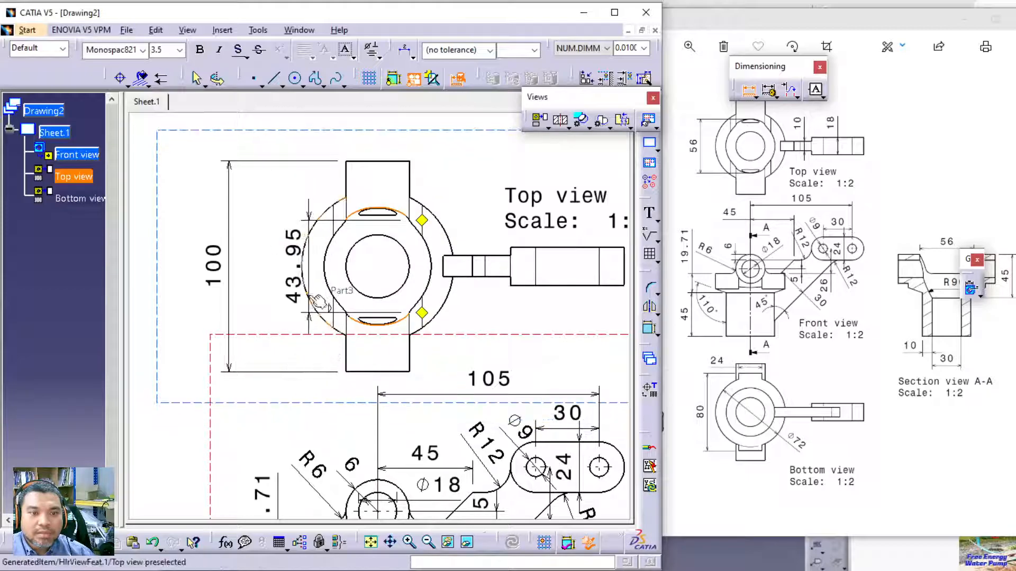
pyautogui.rightClick(273, 223)
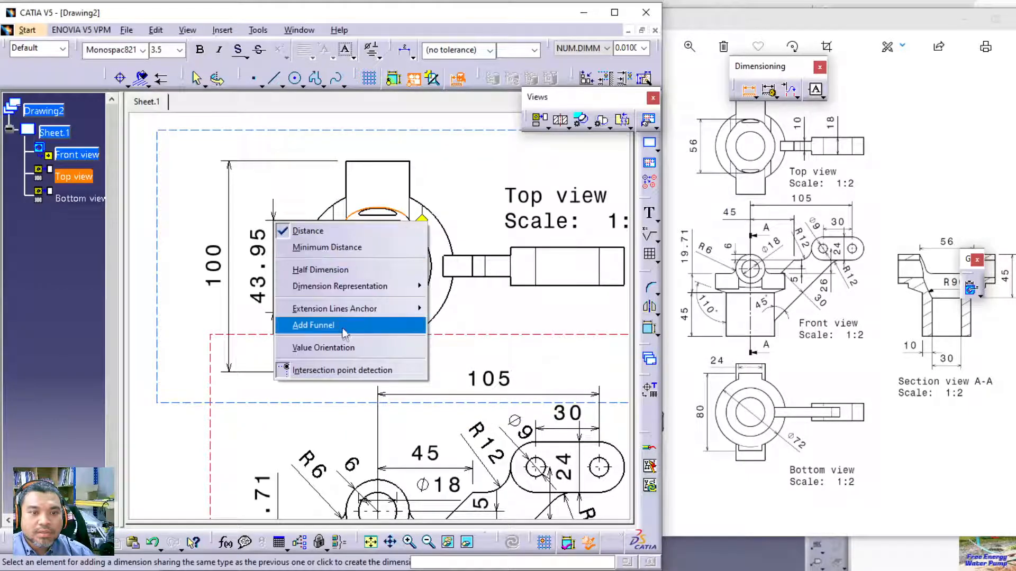
pyautogui.moveTo(381, 286)
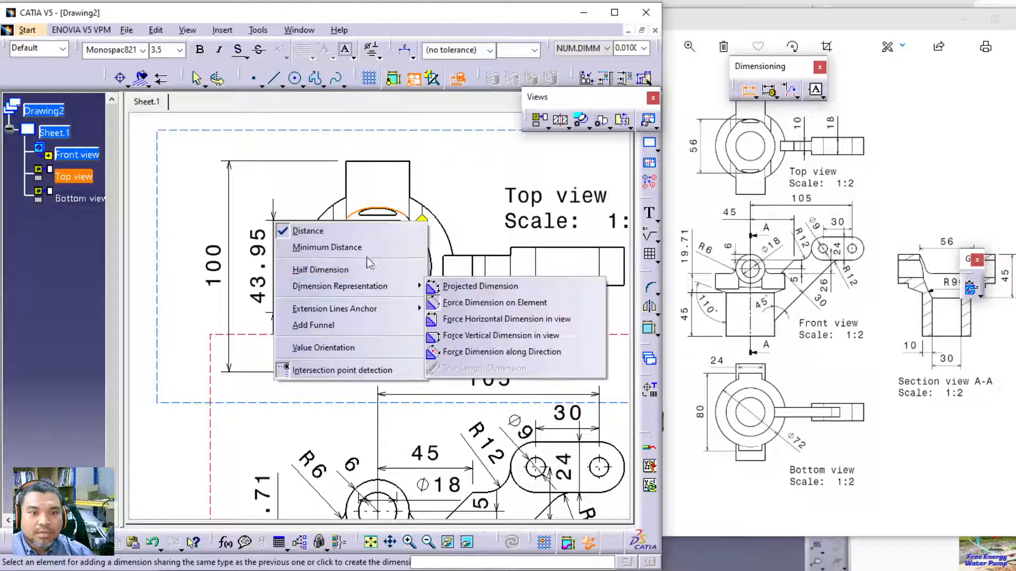
pyautogui.click(484, 336)
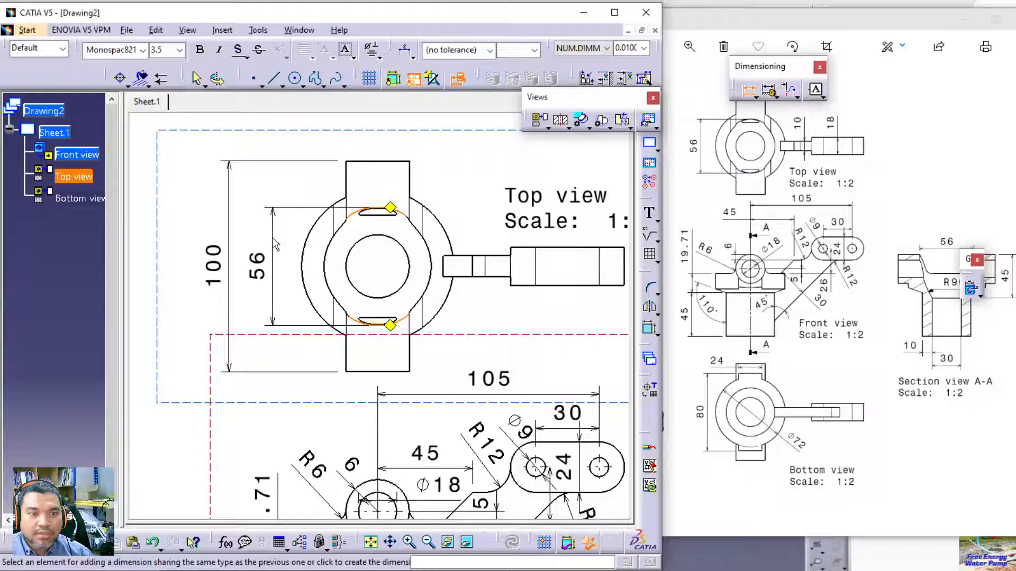
pyautogui.click(275, 244)
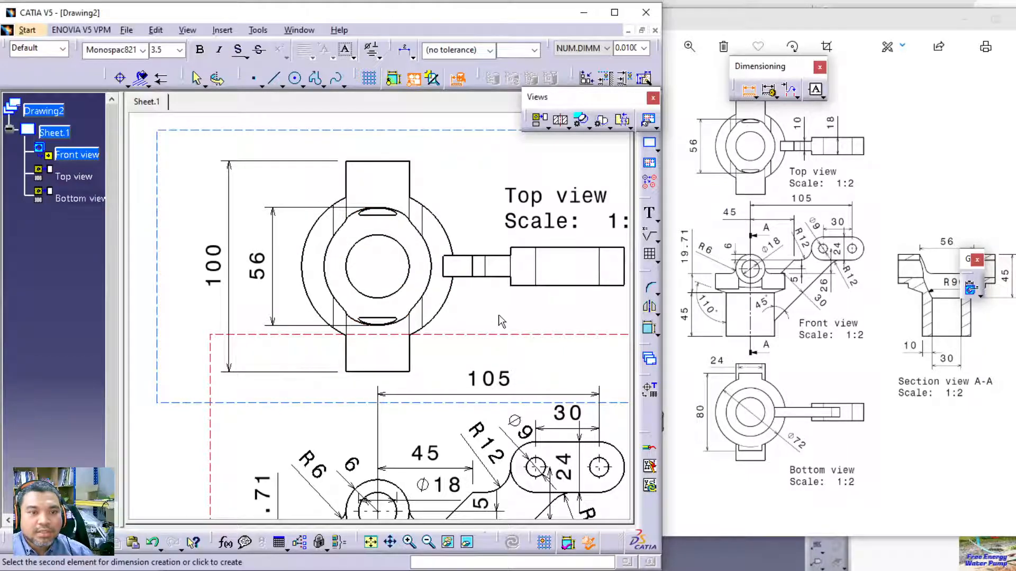
# Dimension the thicknesses of the thin arm and the wider lug in the top view, placing both values above the part.
pyautogui.moveTo(479, 287); pyautogui.dragTo(395, 292, button='middle')
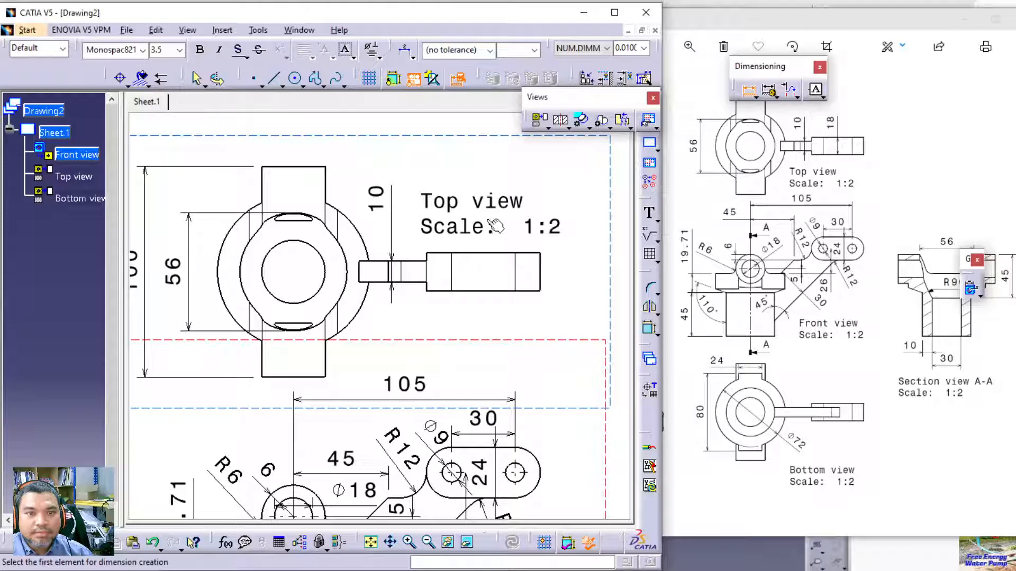
pyautogui.click(488, 256)
pyautogui.click(492, 276)
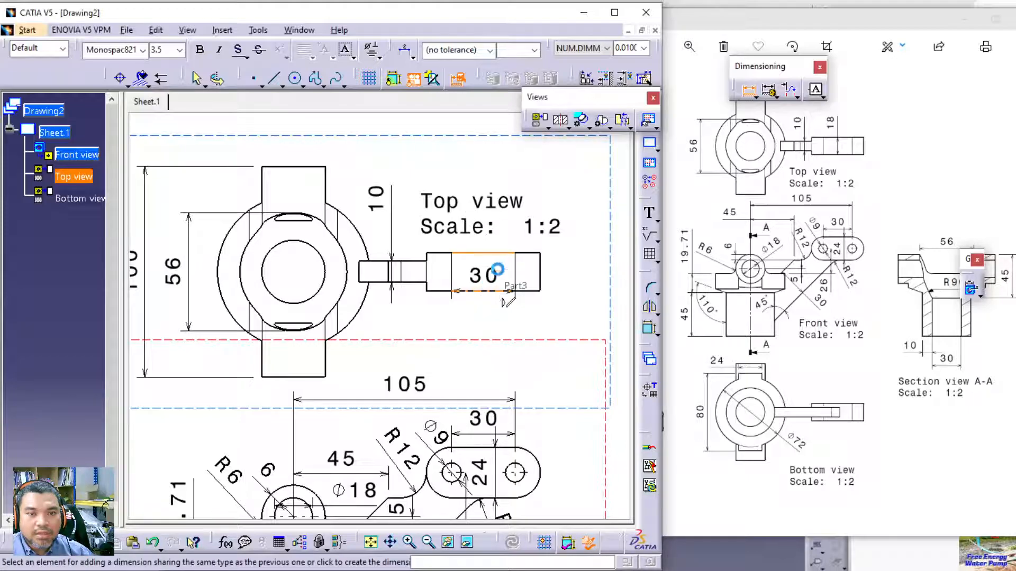
pyautogui.click(492, 290)
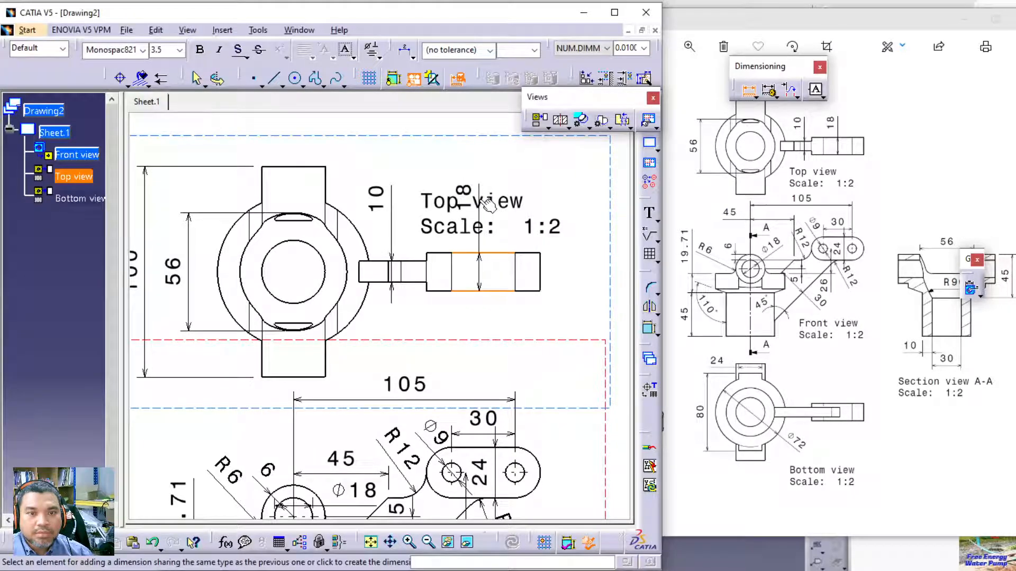
pyautogui.click(487, 204)
pyautogui.click(570, 294)
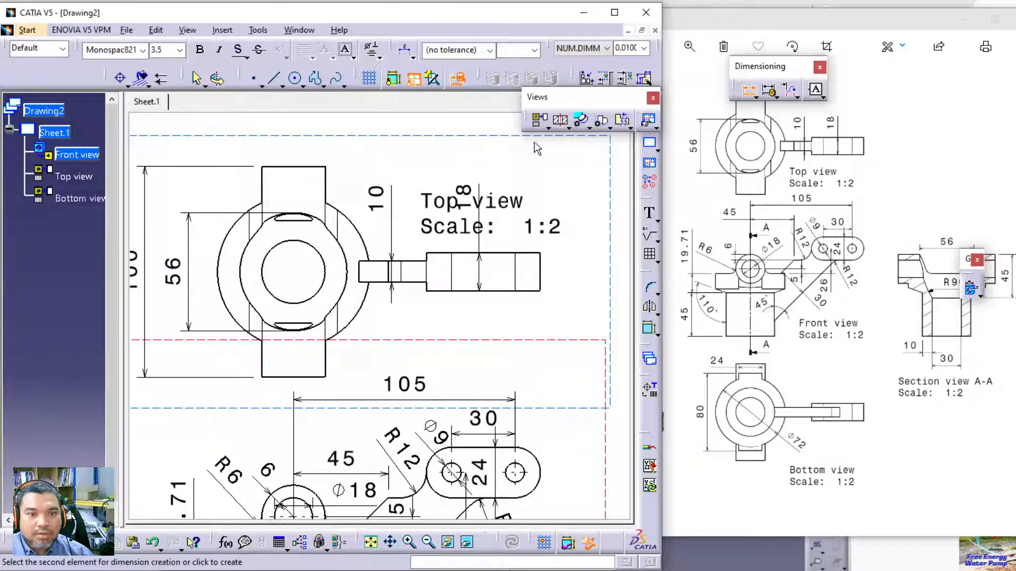
pyautogui.press('Escape')
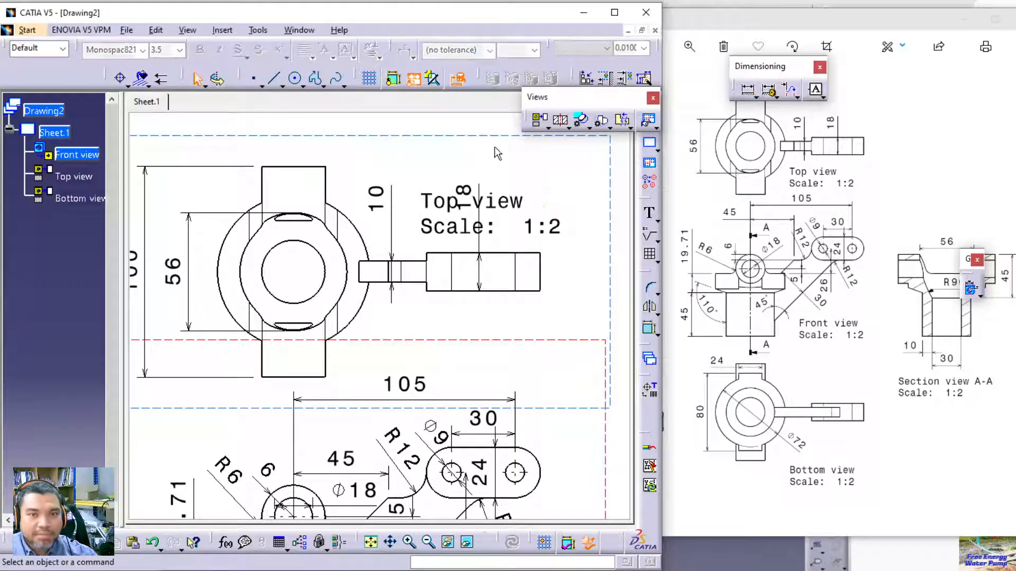
# Activate the top view and move its name and scale label below the lug, clear of the dimensions.
pyautogui.click(500, 139)
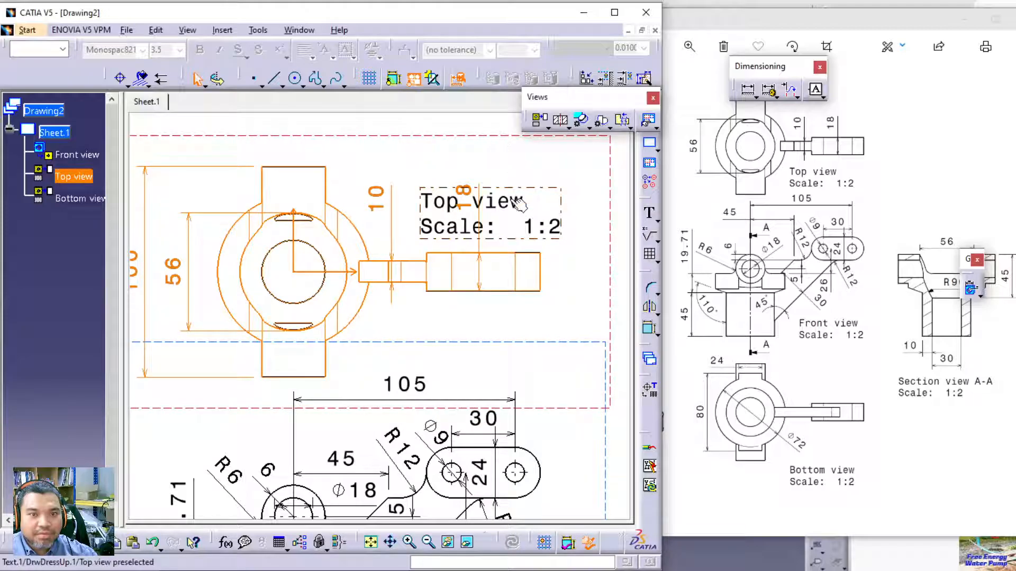
pyautogui.moveTo(510, 208); pyautogui.dragTo(518, 352)
pyautogui.click(599, 183)
# Activate the bottom view and dimension the vertical distance between the inner edges of its two opposite projections, placing it left of the part.
pyautogui.moveTo(557, 214)
pyautogui.keyDown('ctrl'); pyautogui.mouseDown(button='middle')
pyautogui.moveTo(519, 329)
pyautogui.moveTo(515, 231)
pyautogui.mouseUp(button='middle'); pyautogui.keyUp('ctrl')
pyautogui.scroll(-1, 515, 259)
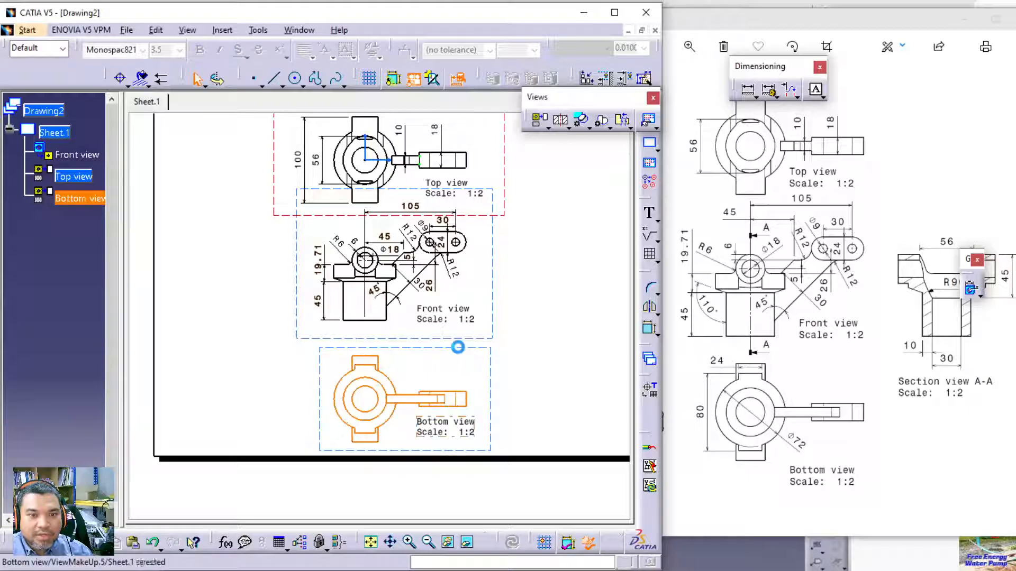
pyautogui.click(462, 351)
pyautogui.keyDown('ctrl'); pyautogui.moveTo(417, 365); pyautogui.dragTo(431, 317, button='middle'); pyautogui.keyUp('ctrl')
pyautogui.moveTo(433, 399); pyautogui.dragTo(394, 294, button='middle')
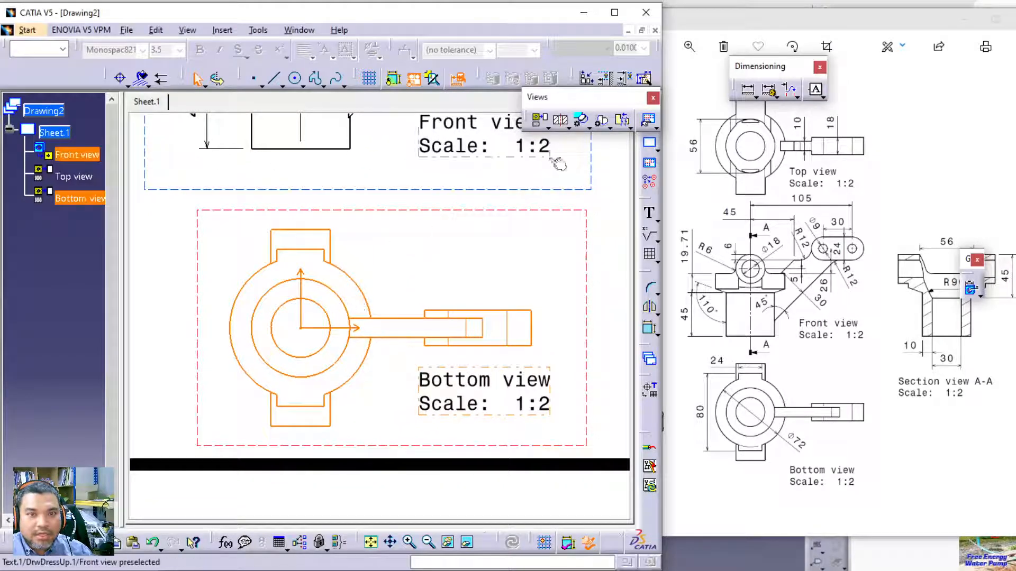
pyautogui.click(747, 93)
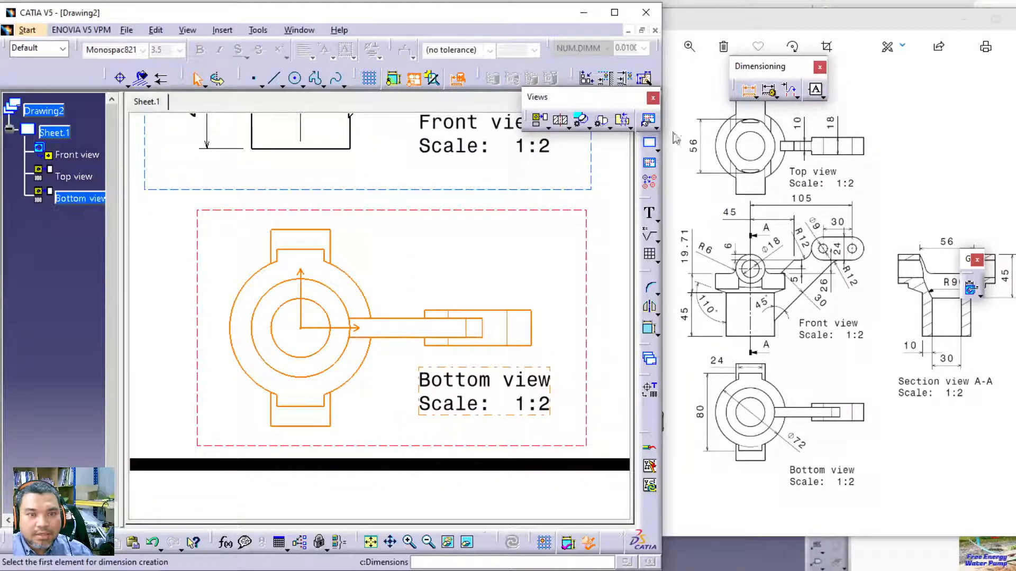
pyautogui.click(300, 248)
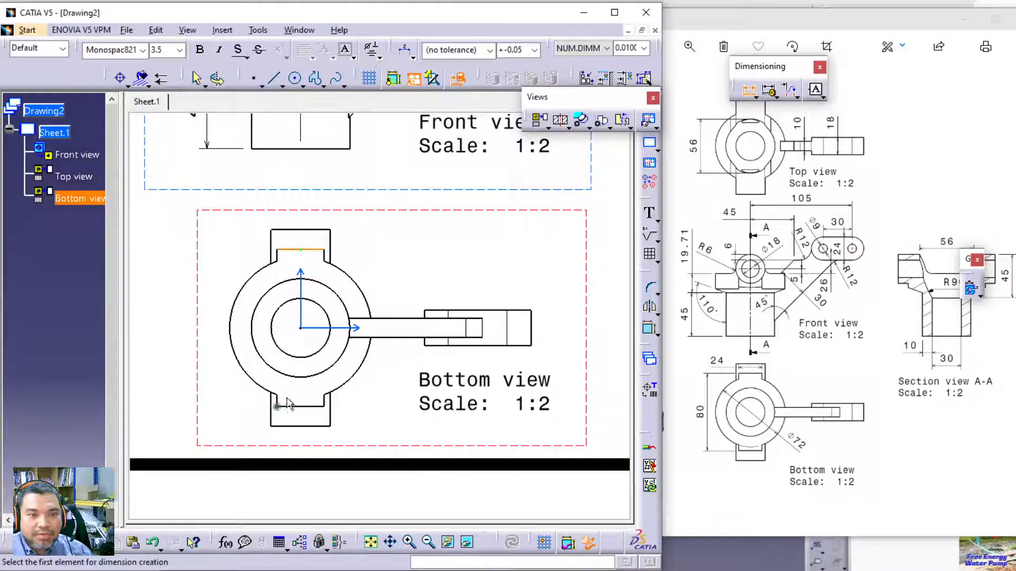
pyautogui.click(265, 399)
pyautogui.click(192, 332)
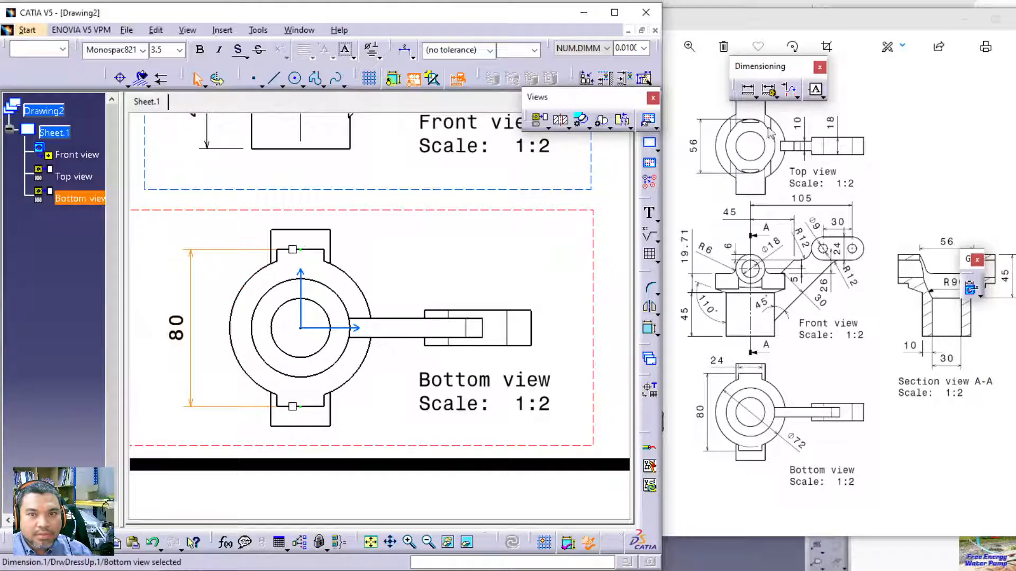
pyautogui.click(749, 91)
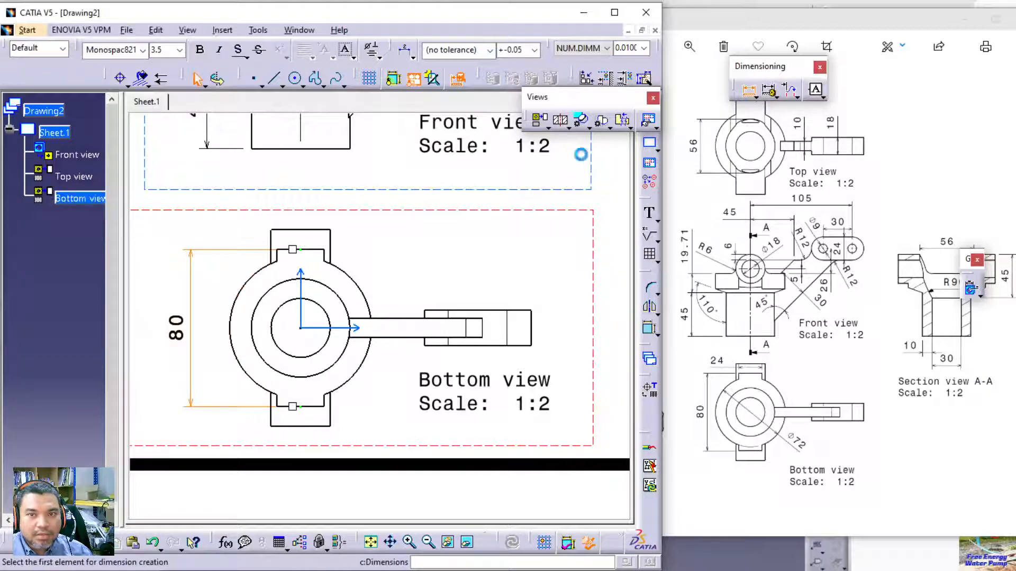
pyautogui.click(242, 297)
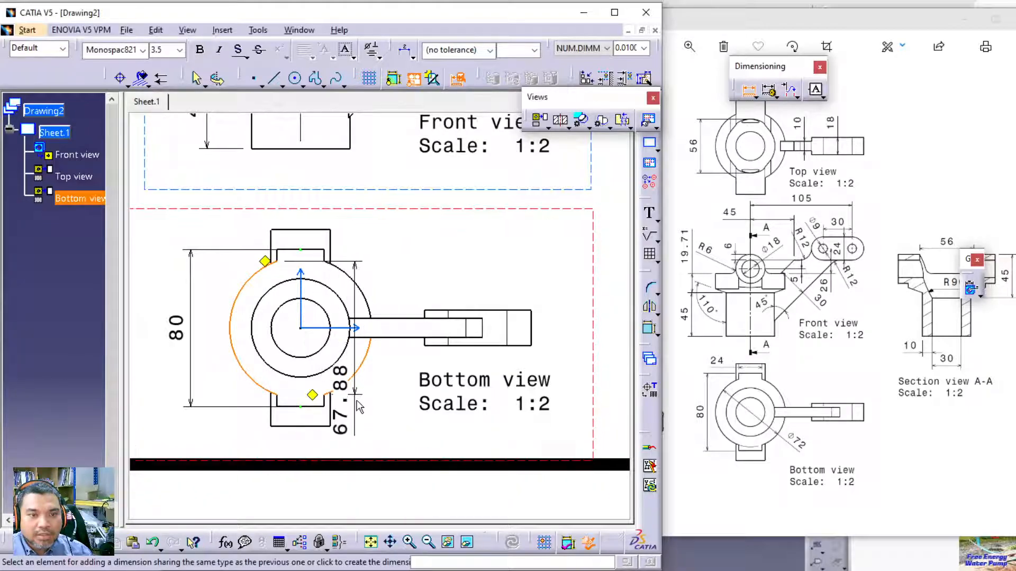
pyautogui.rightClick(359, 403)
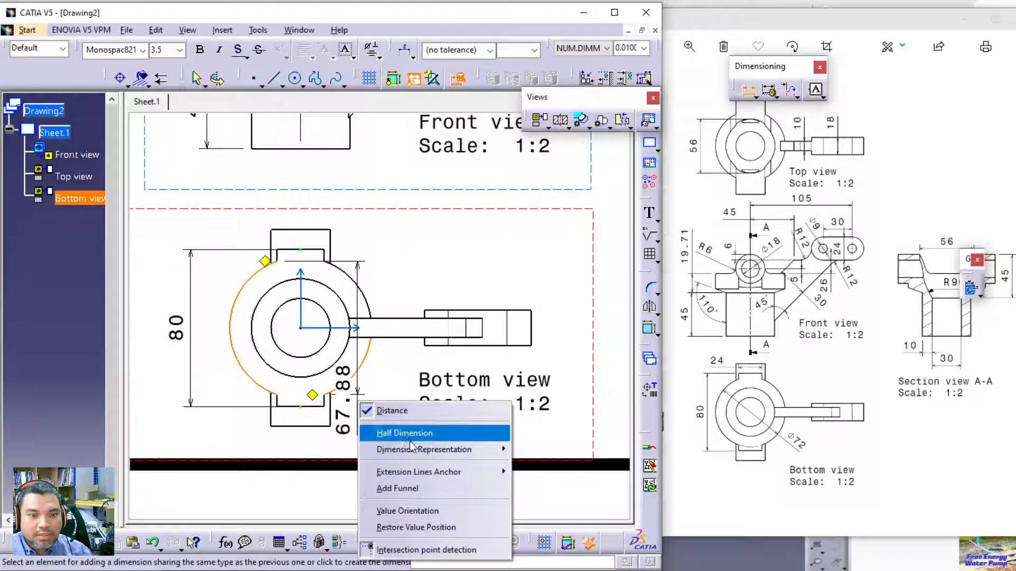
pyautogui.moveTo(414, 449)
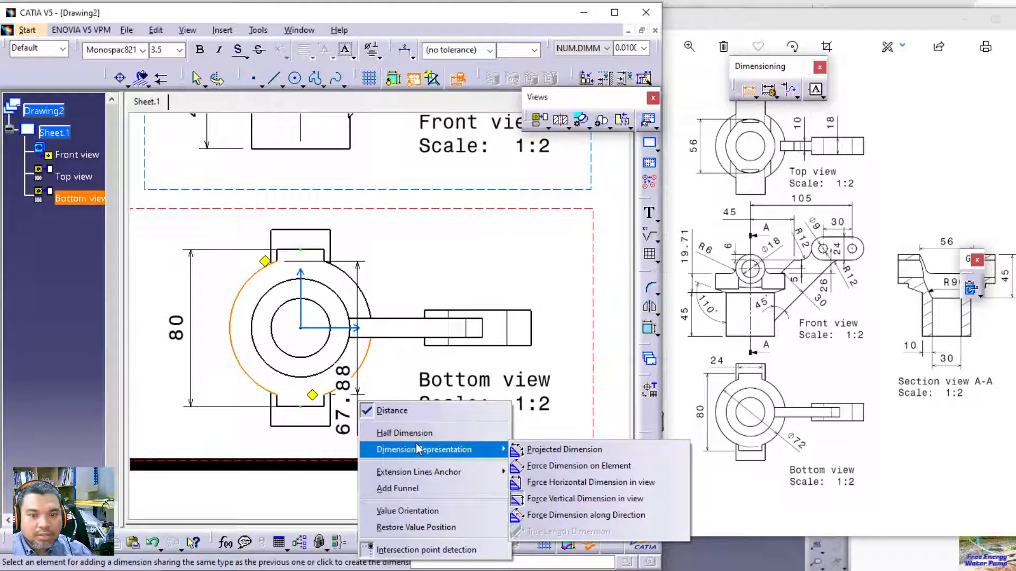
pyautogui.click(418, 550)
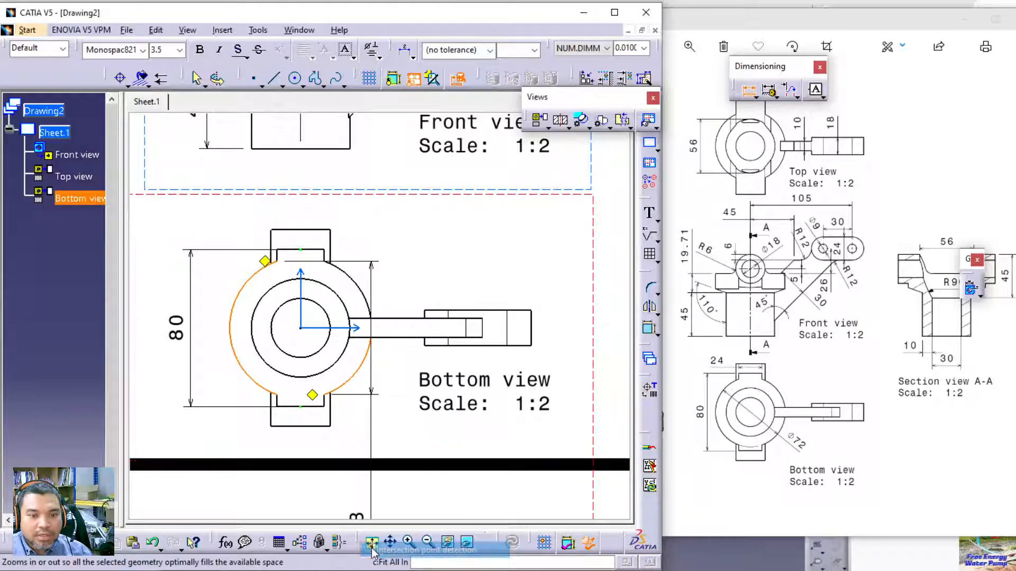
pyautogui.rightClick(372, 397)
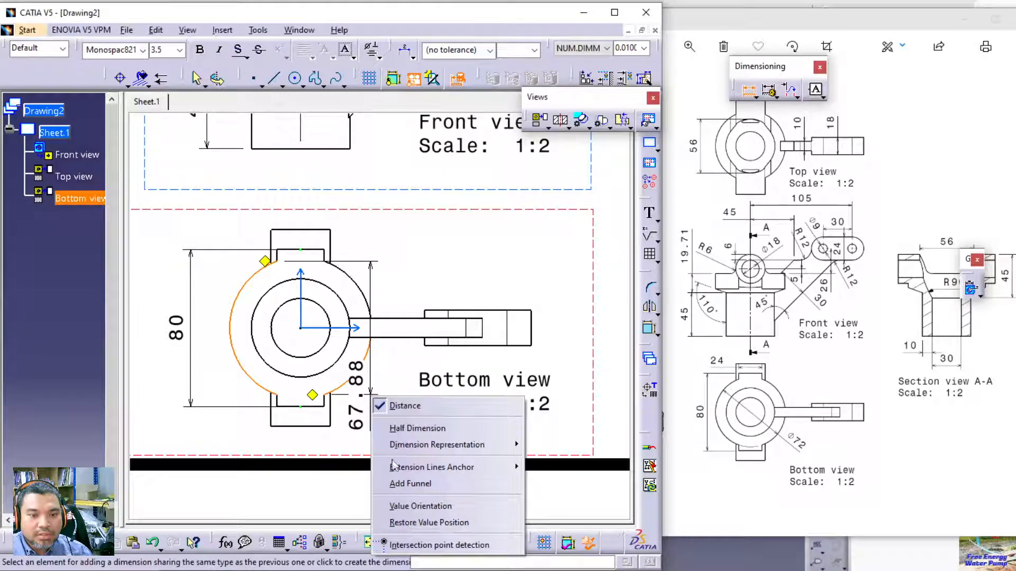
pyautogui.click(437, 523)
pyautogui.click(366, 387)
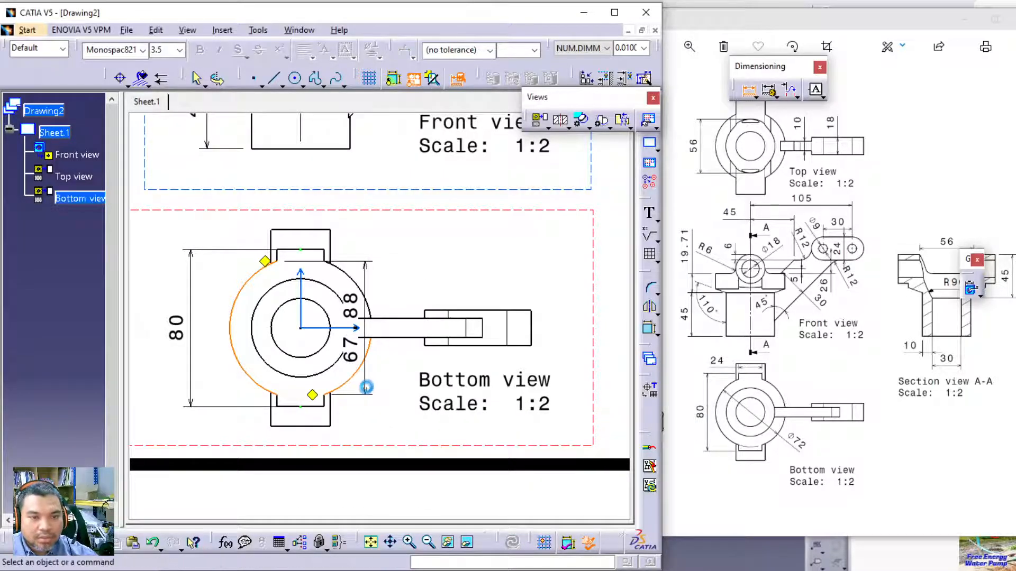
pyautogui.press('Delete')
pyautogui.click(748, 89)
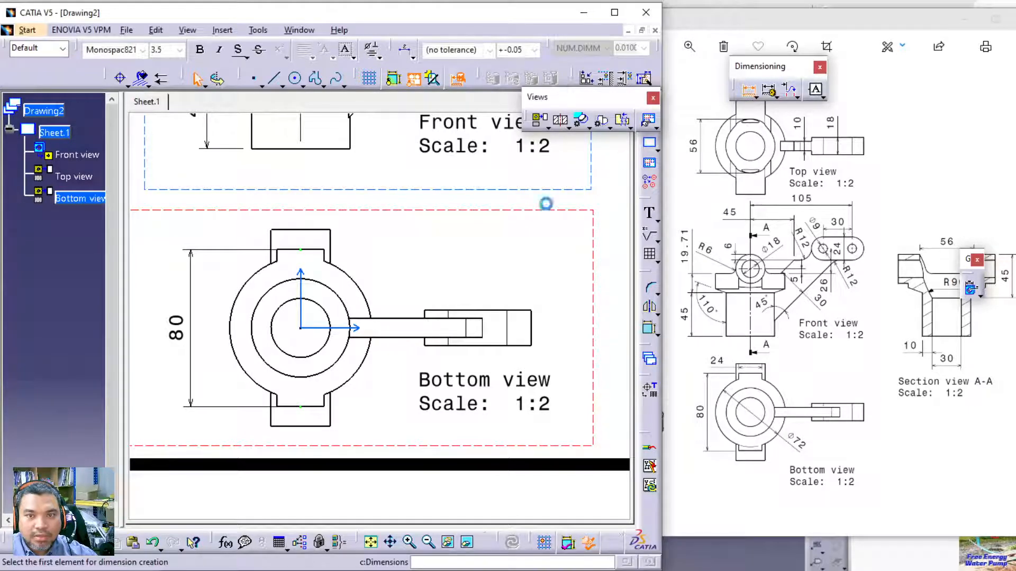
pyautogui.click(239, 289)
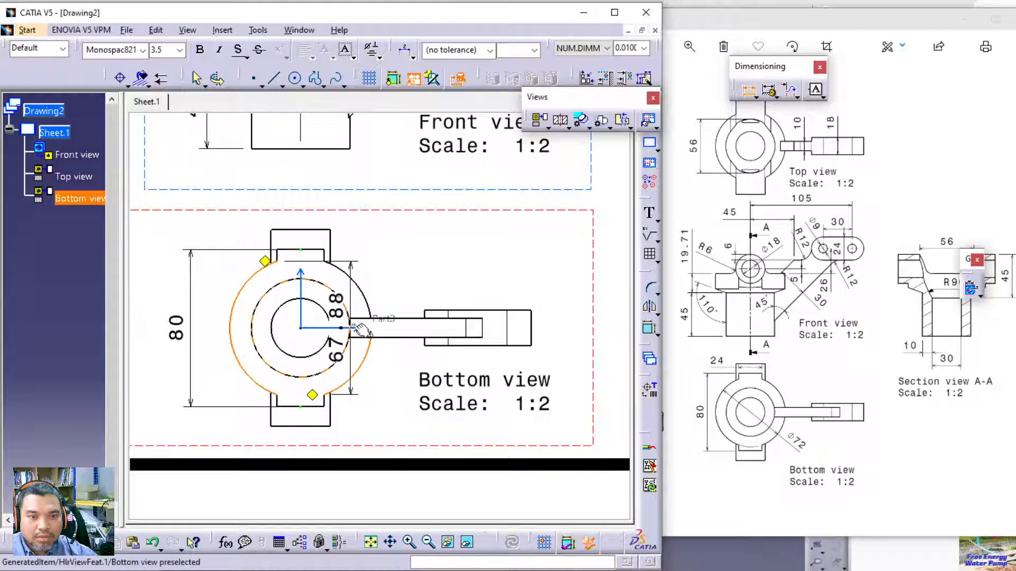
pyautogui.rightClick(379, 378)
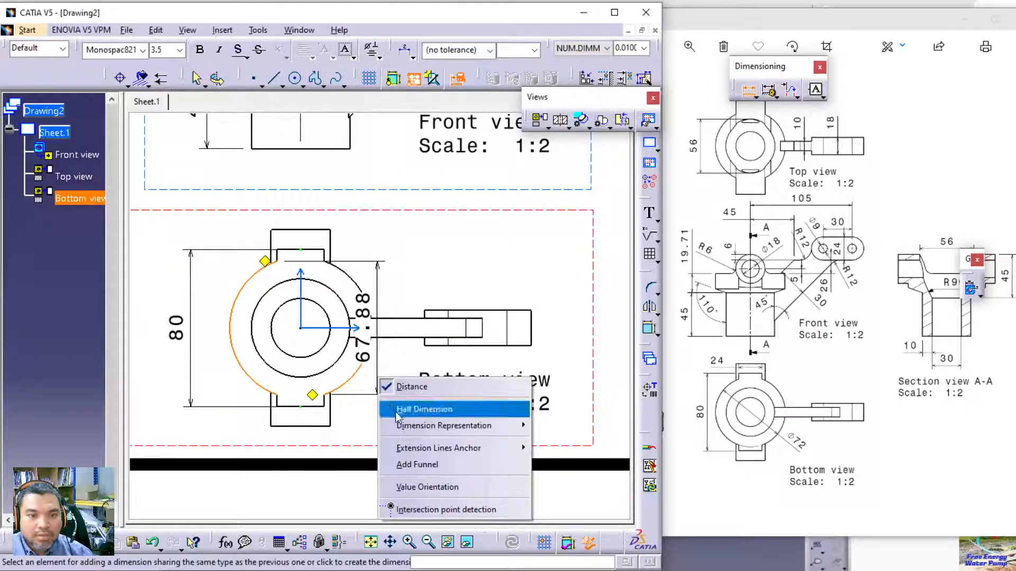
pyautogui.moveTo(486, 426)
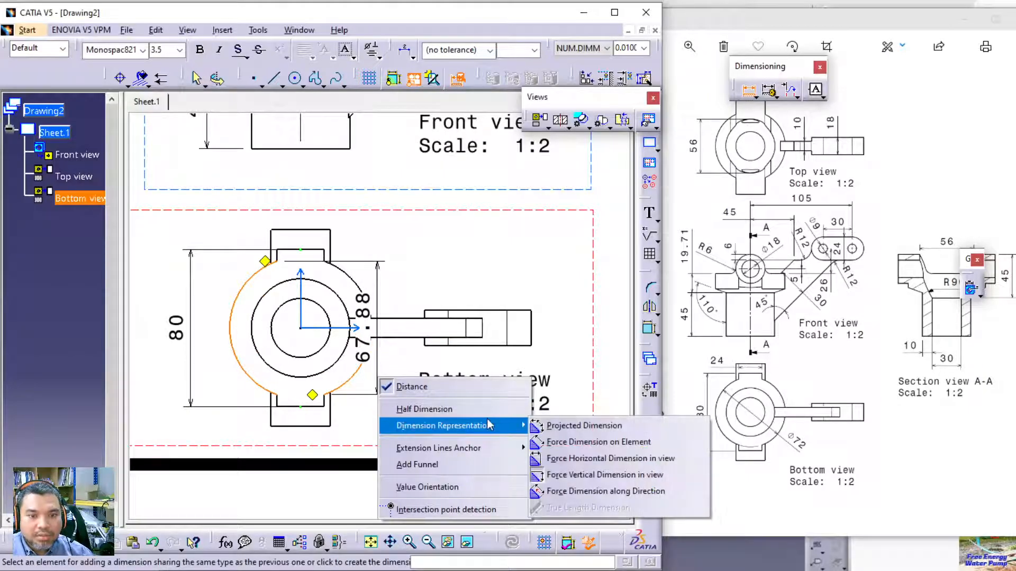
pyautogui.click(560, 446)
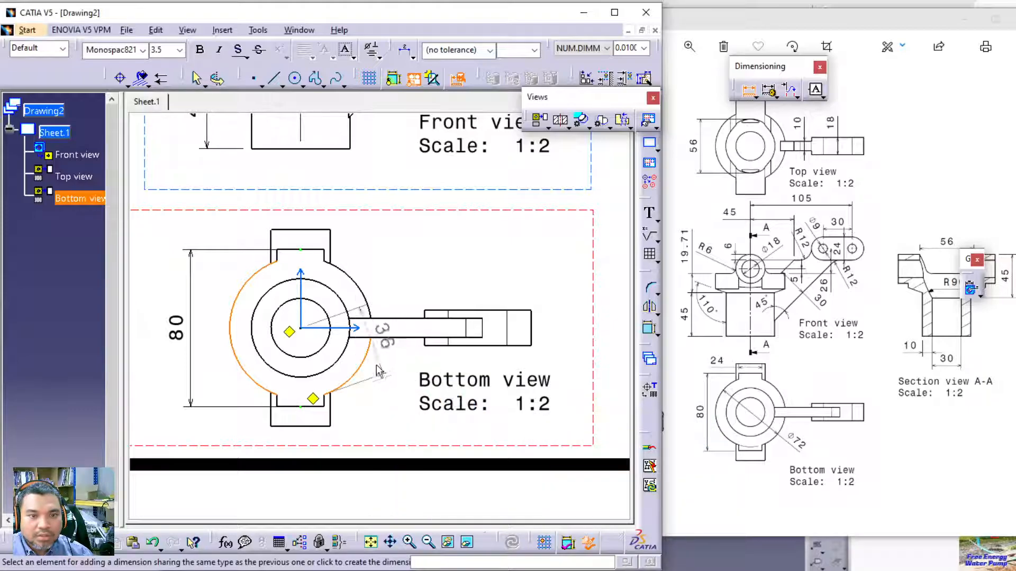
pyautogui.press('Escape')
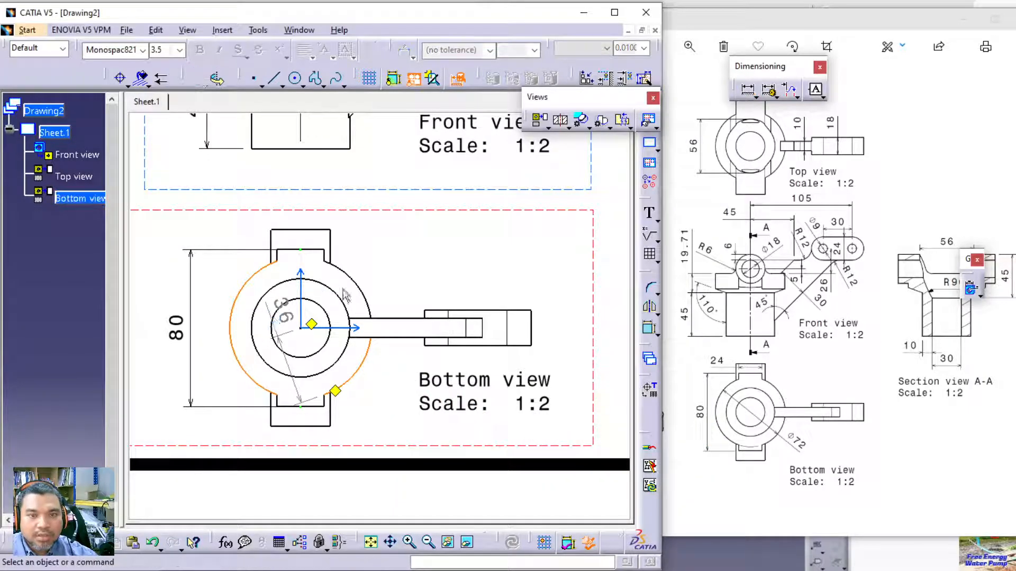
pyautogui.click(748, 91)
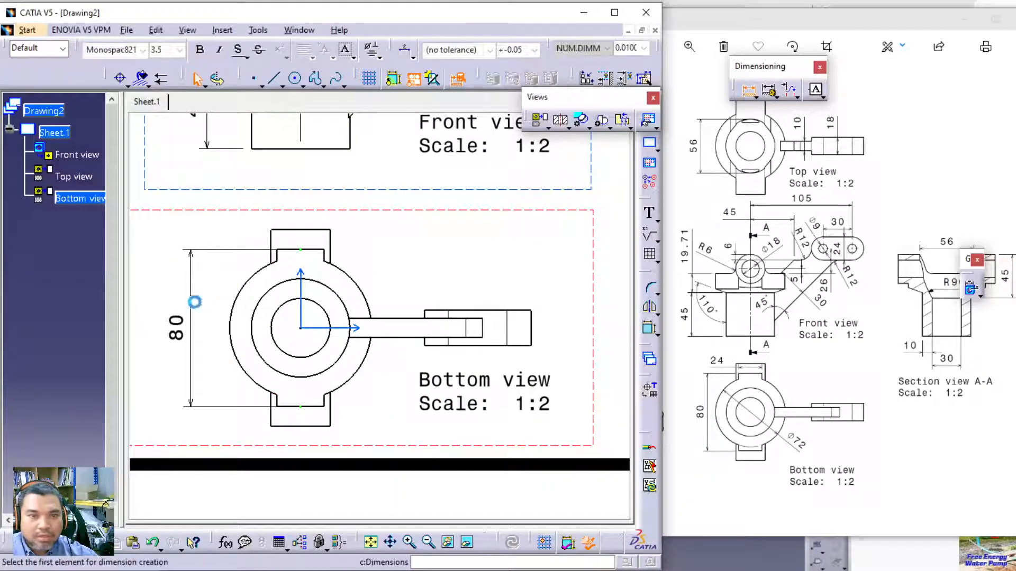
pyautogui.click(247, 302)
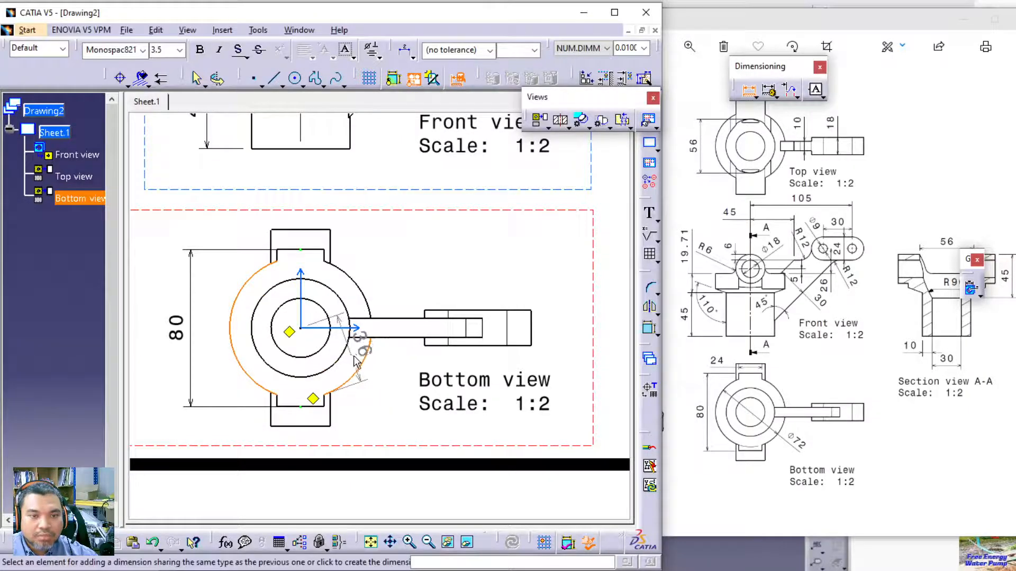
pyautogui.press('Escape')
# Dimension the bottom view's outermost circular arc as a diameter instead of a radius, placing the value outside the circle at its lower right.
pyautogui.click(748, 91)
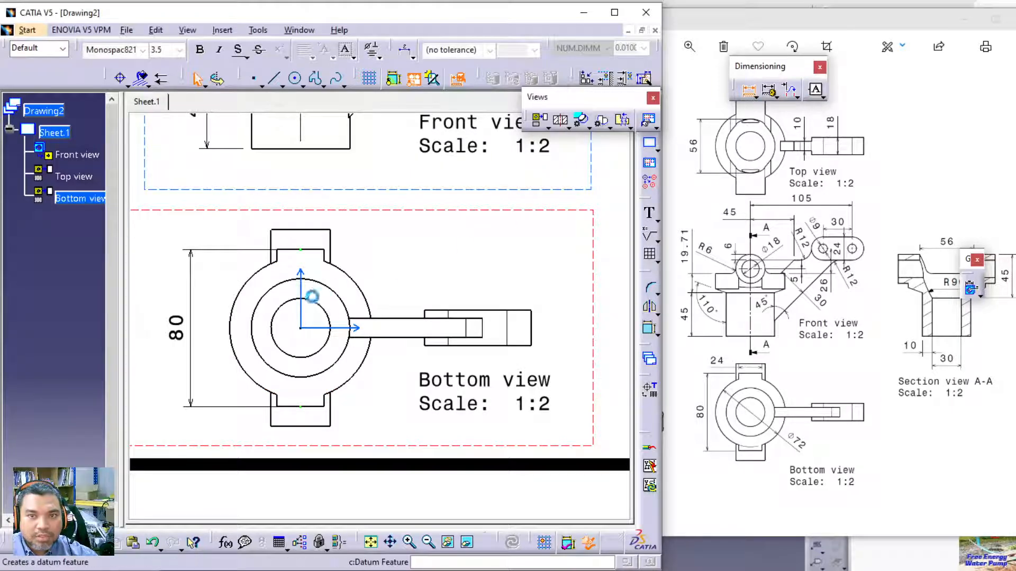
pyautogui.click(246, 296)
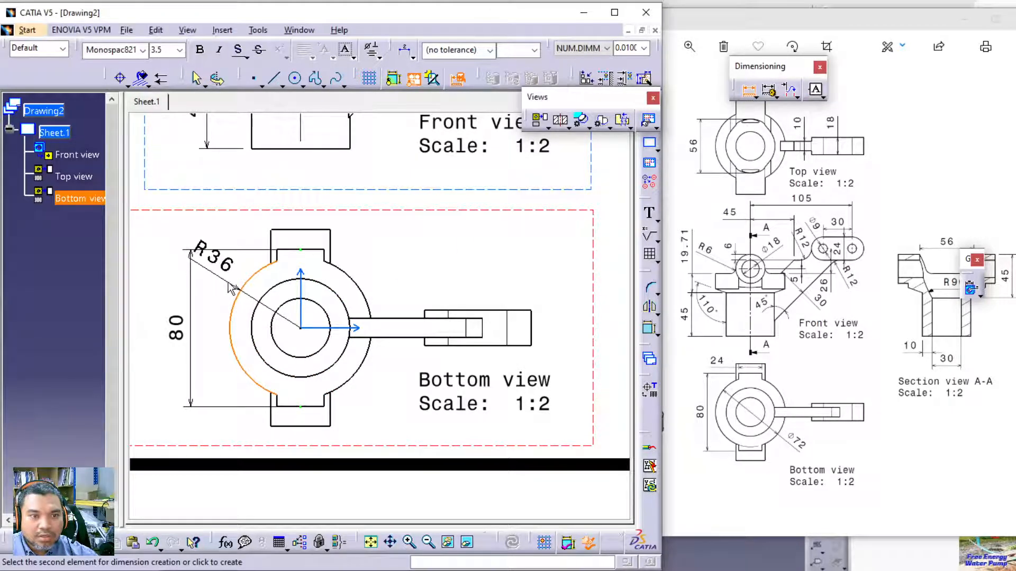
pyautogui.rightClick(230, 288)
pyautogui.click(242, 296)
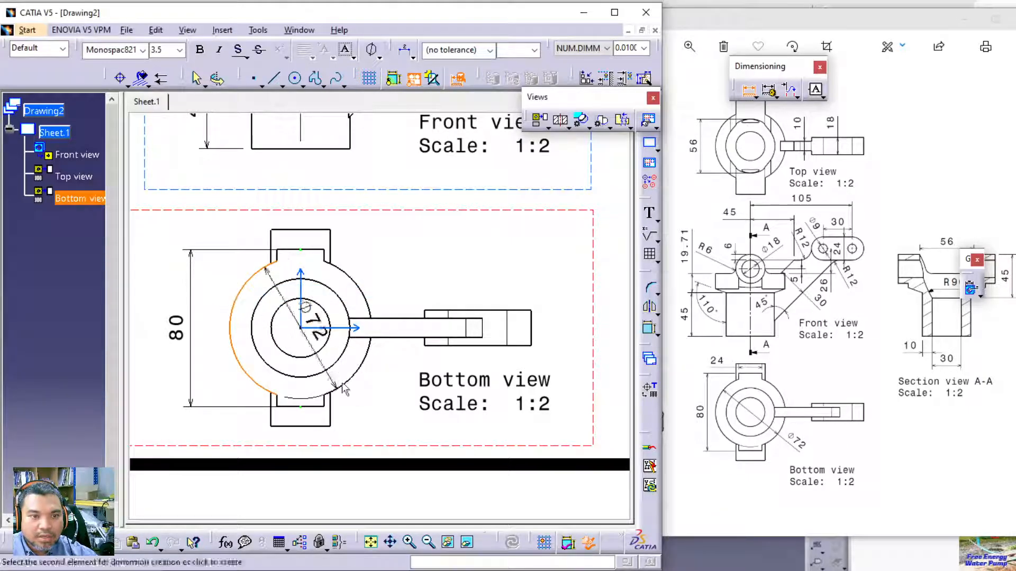
pyautogui.click(371, 404)
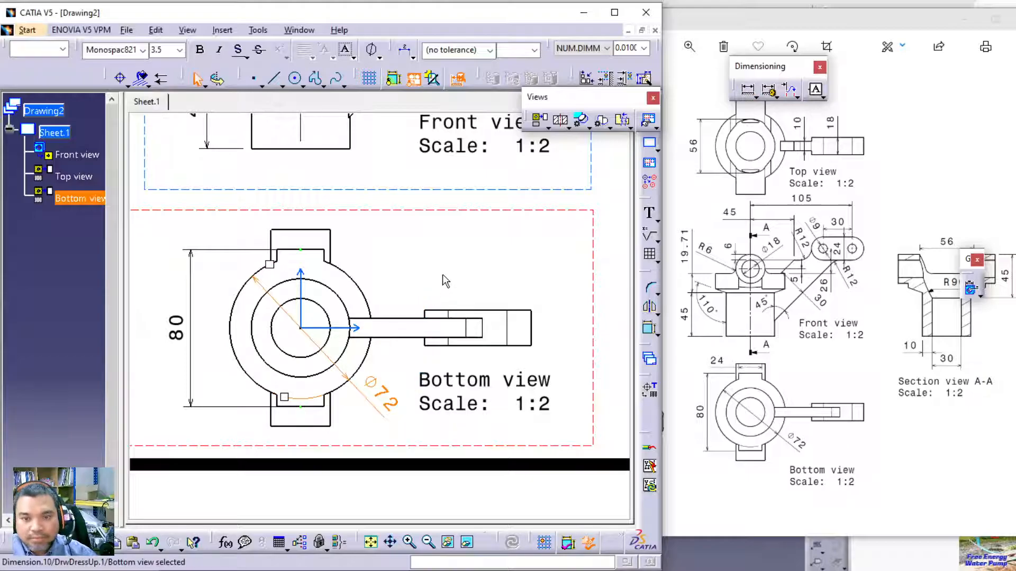
# Dimension the width of the upper projection's inner edge in the bottom view, placing the value just right of the projection.
pyautogui.click(747, 89)
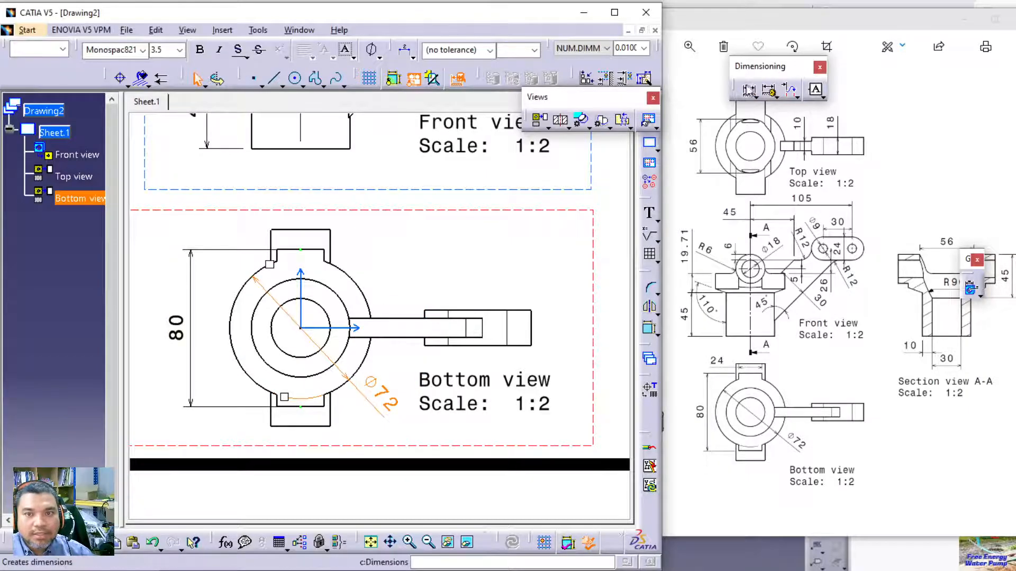
pyautogui.click(749, 90)
pyautogui.click(317, 249)
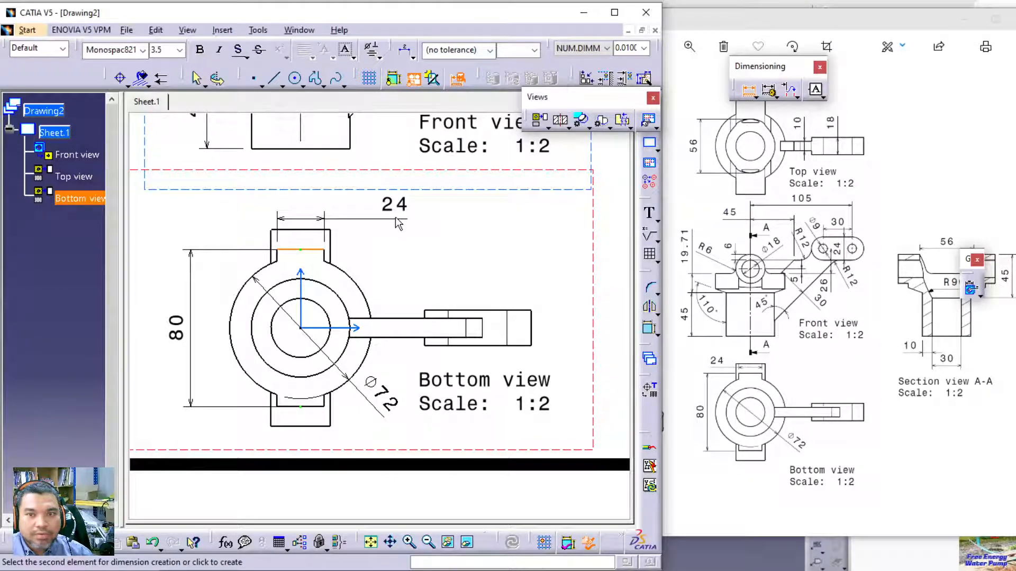
pyautogui.click(376, 241)
pyautogui.click(474, 250)
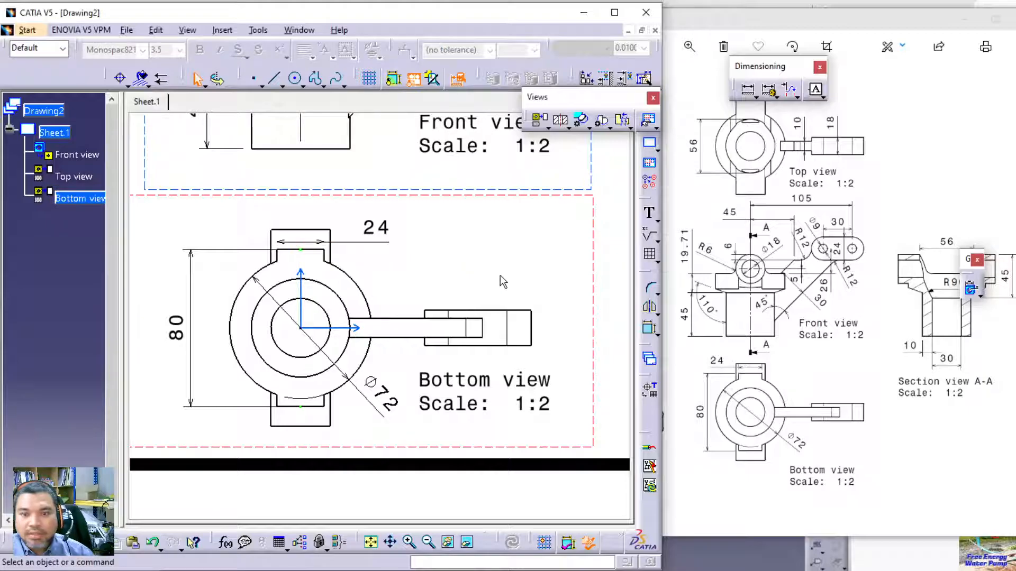
# Move the small floating toolbar clear of section view A-A in the reference drawing.
pyautogui.keyDown('ctrl'); pyautogui.moveTo(497, 265); pyautogui.dragTo(500, 337, button='middle'); pyautogui.keyUp('ctrl')
pyautogui.moveTo(550, 243)
pyautogui.mouseDown(button='middle')
pyautogui.moveTo(482, 289)
pyautogui.moveTo(465, 355)
pyautogui.mouseUp(button='middle')
pyautogui.moveTo(451, 283)
pyautogui.mouseDown(button='middle')
pyautogui.moveTo(438, 314)
pyautogui.moveTo(437, 249)
pyautogui.moveTo(444, 272)
pyautogui.moveTo(448, 265)
pyautogui.mouseUp(button='middle')
pyautogui.moveTo(462, 301)
pyautogui.mouseDown(button='middle')
pyautogui.moveTo(463, 271)
pyautogui.moveTo(457, 297)
pyautogui.mouseUp(button='middle')
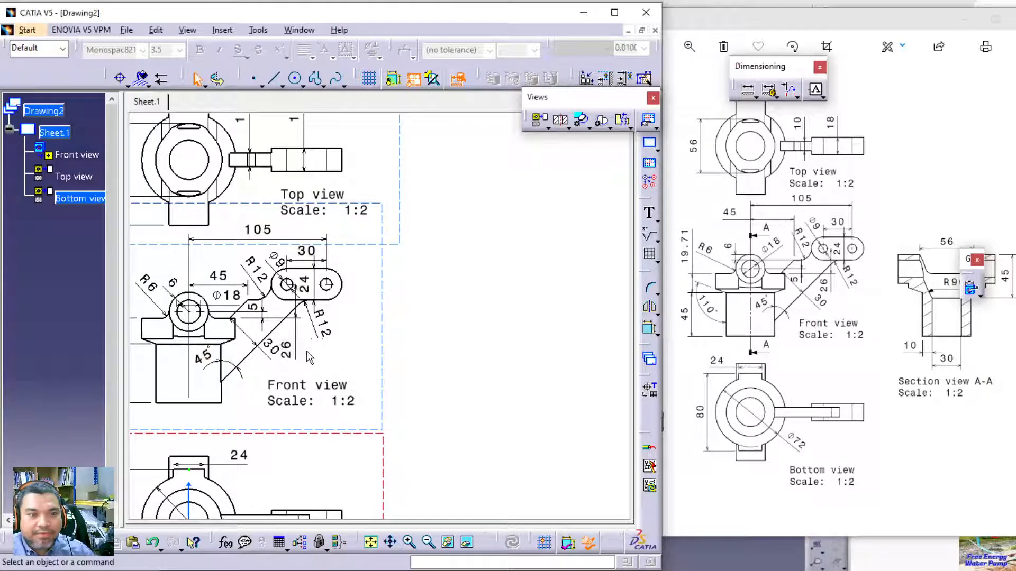
pyautogui.moveTo(474, 330); pyautogui.dragTo(519, 320, button='middle')
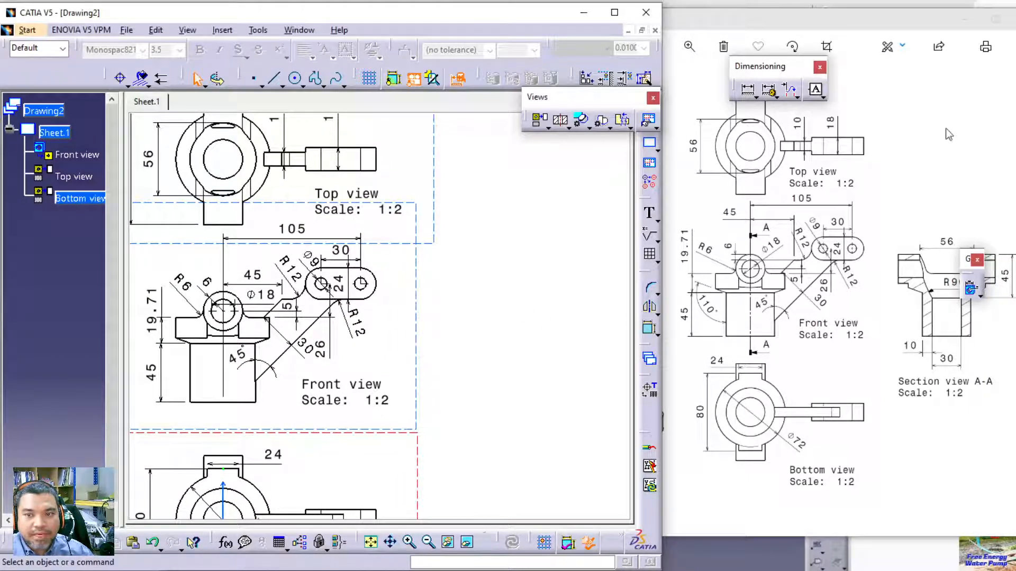
pyautogui.moveTo(964, 253); pyautogui.dragTo(945, 129)
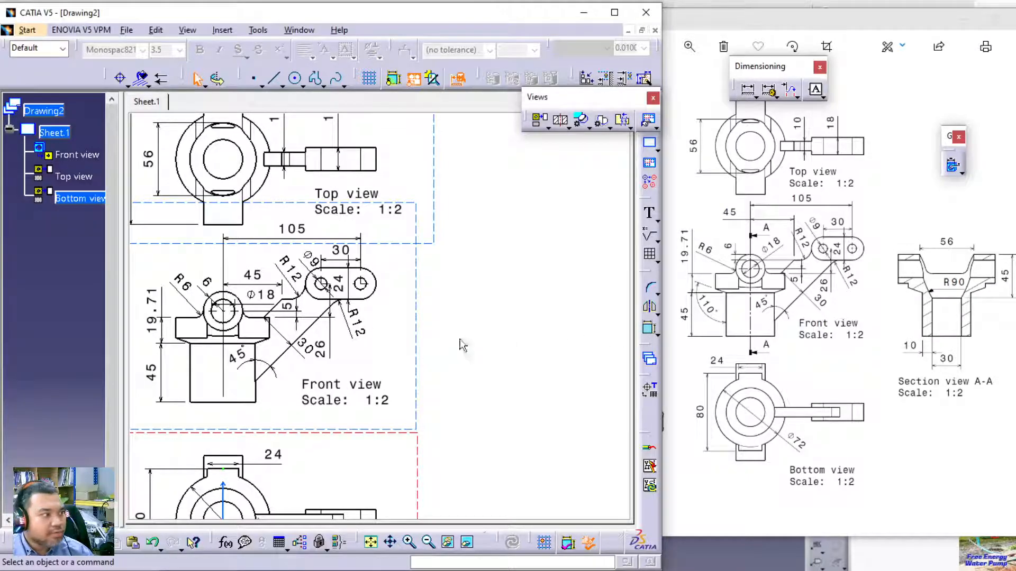
pyautogui.moveTo(506, 305)
pyautogui.mouseDown(button='middle')
pyautogui.moveTo(553, 338)
pyautogui.moveTo(555, 314)
pyautogui.moveTo(573, 298)
pyautogui.moveTo(548, 295)
pyautogui.moveTo(533, 272)
pyautogui.moveTo(520, 293)
pyautogui.mouseUp(button='middle')
# Activate the front view as the parent for a section view.
pyautogui.click(560, 119)
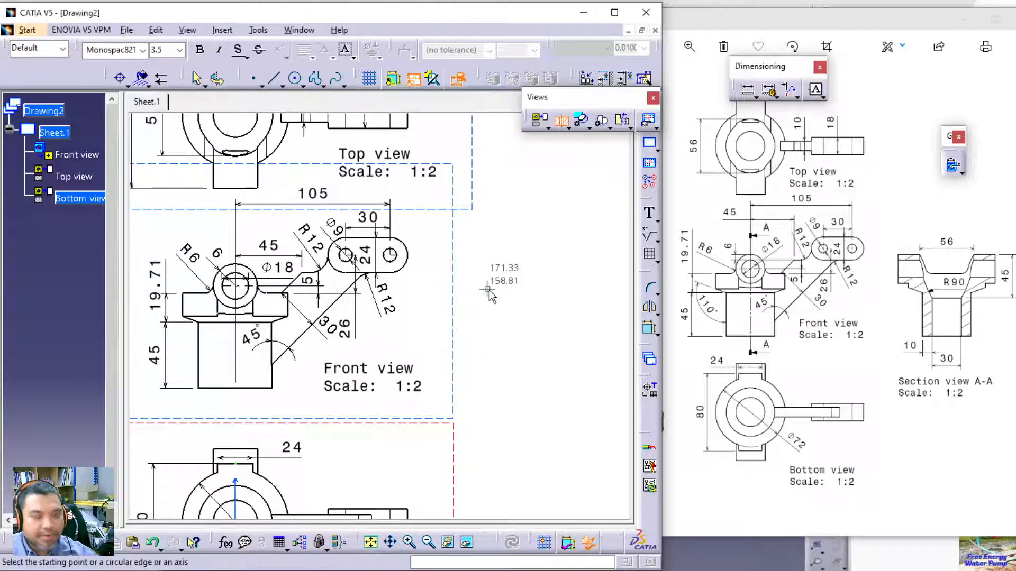
pyautogui.press('Escape')
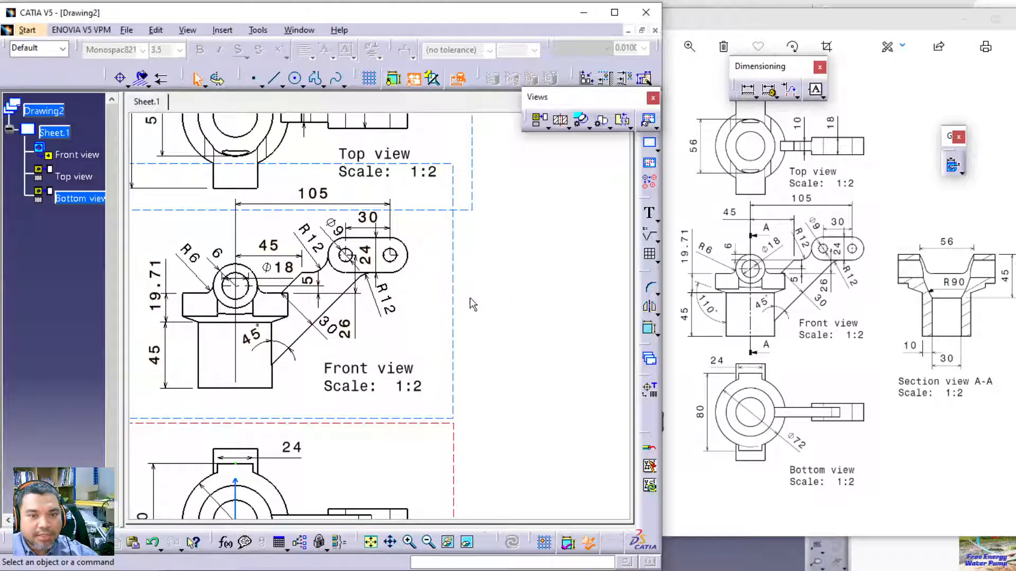
pyautogui.click(451, 301)
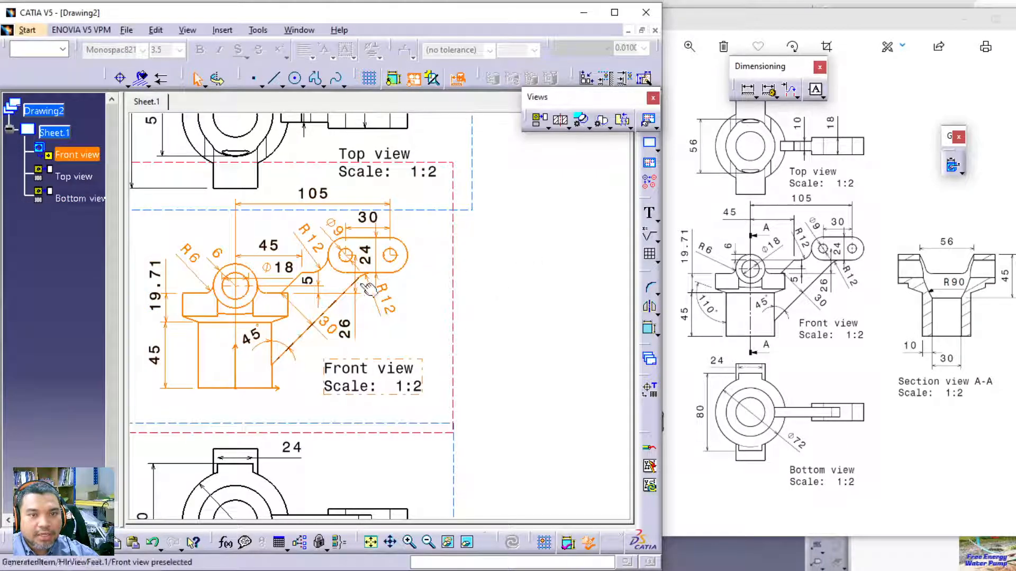
pyautogui.click(562, 121)
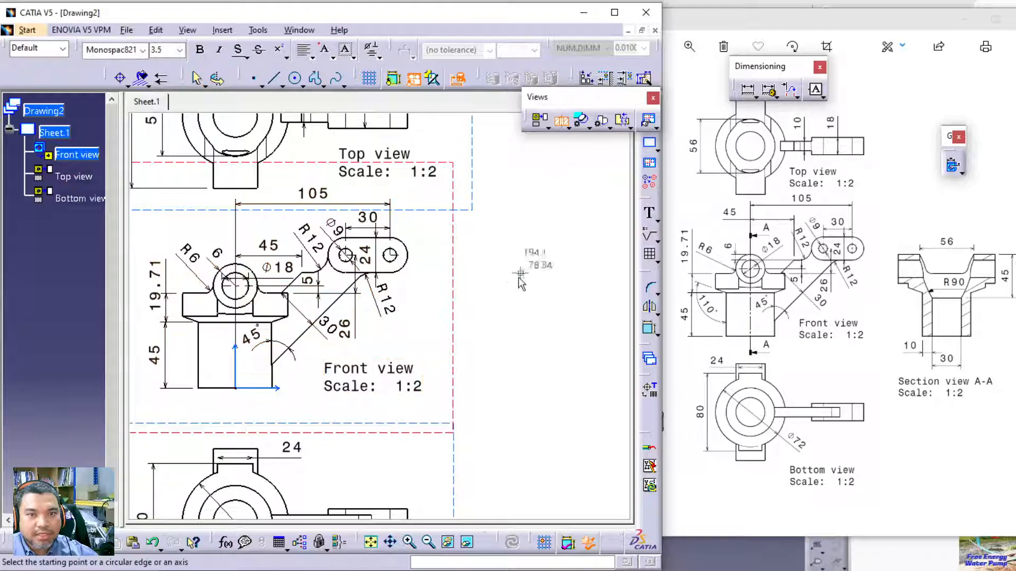
pyautogui.click(235, 406)
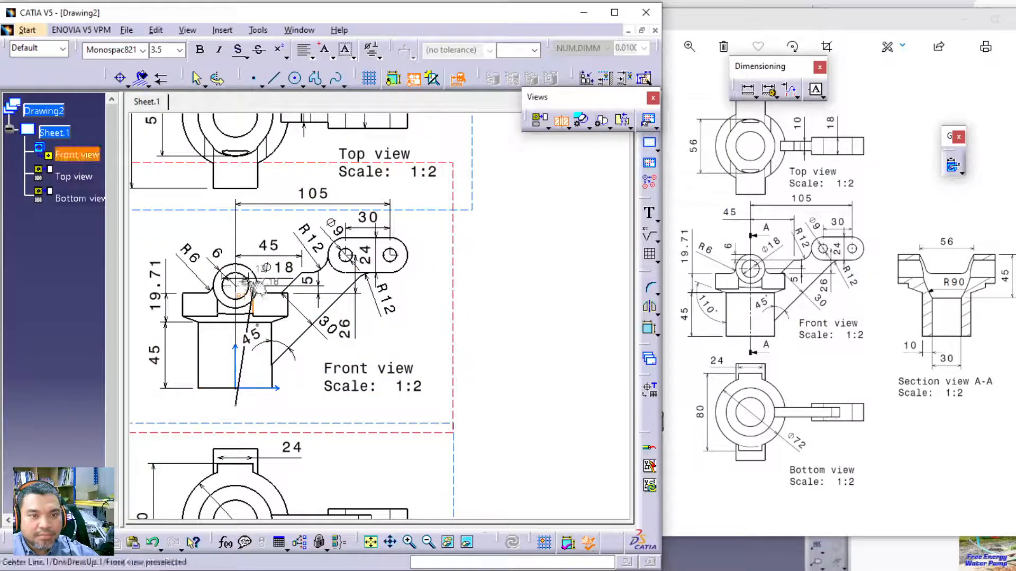
pyautogui.click(238, 236)
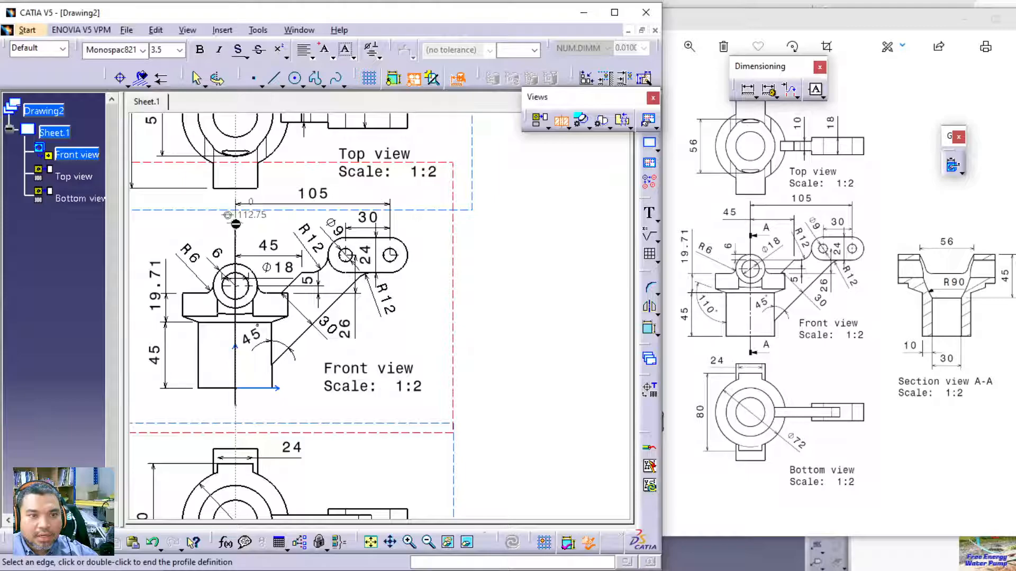
pyautogui.middleClick(236, 224)
pyautogui.middleClick(237, 225)
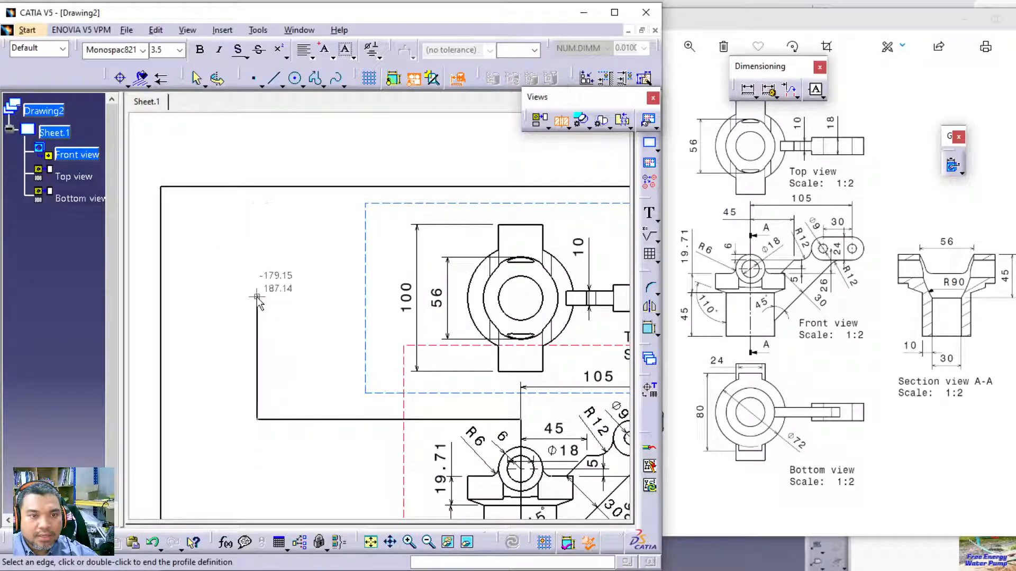
pyautogui.click(302, 359)
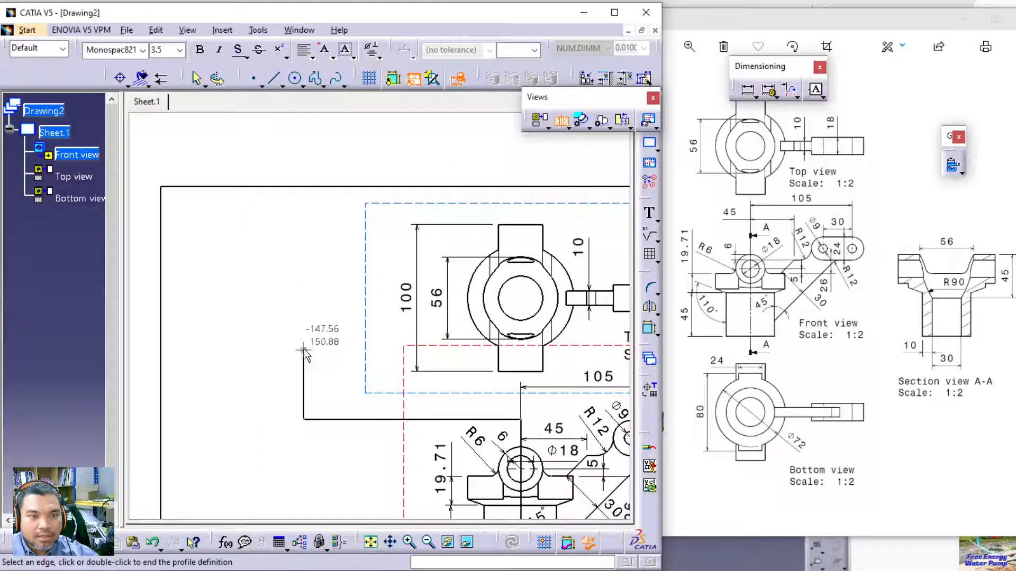
pyautogui.middleClick(330, 403)
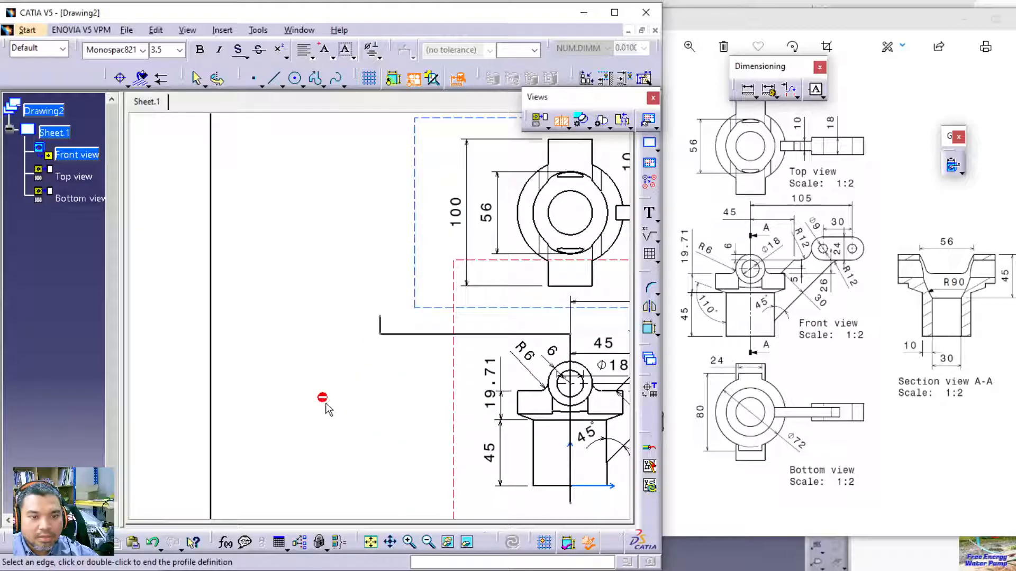
pyautogui.doubleClick(472, 358)
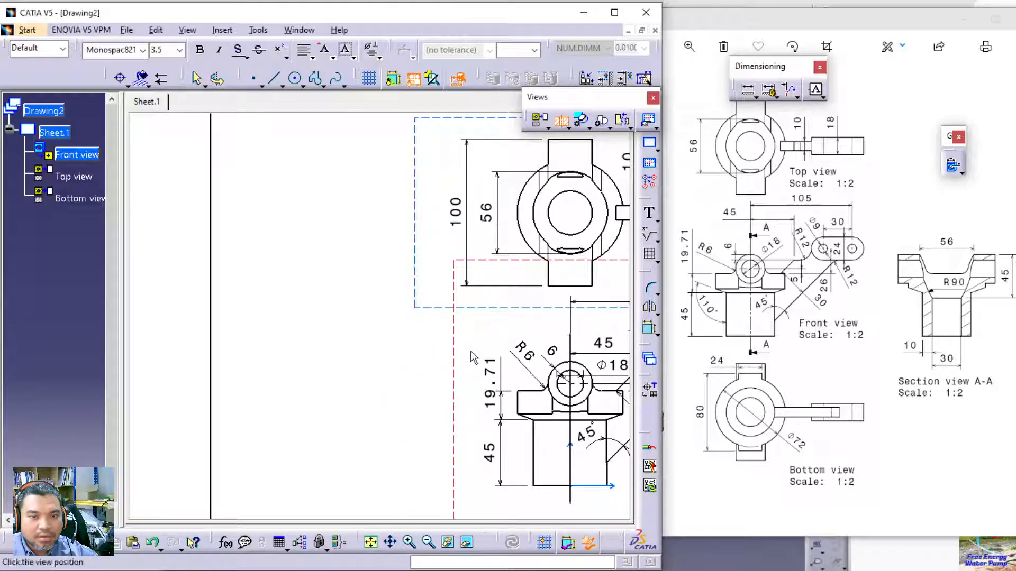
pyautogui.moveTo(297, 354); pyautogui.dragTo(117, 340, button='middle')
pyautogui.press('Escape')
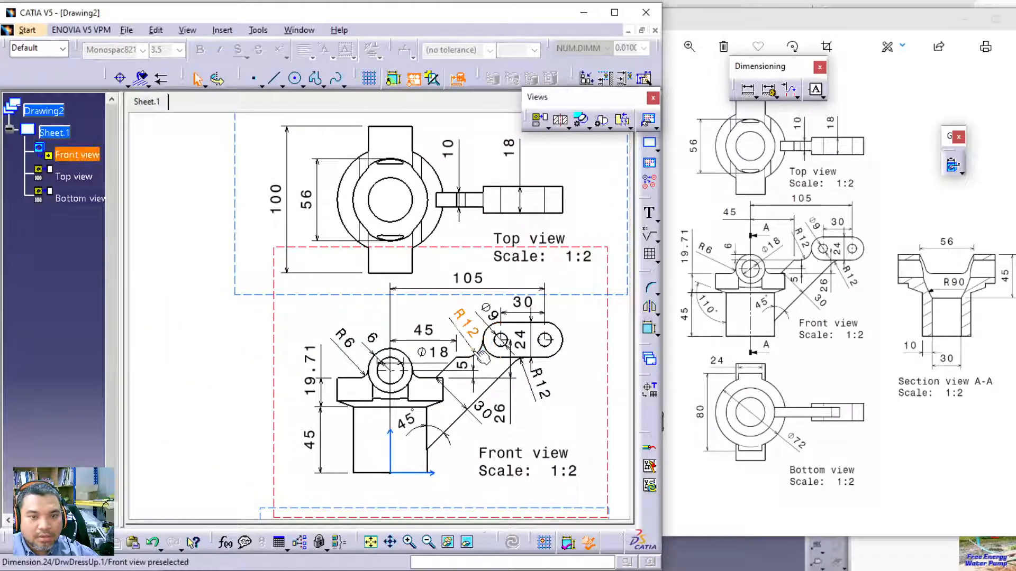
pyautogui.click(562, 122)
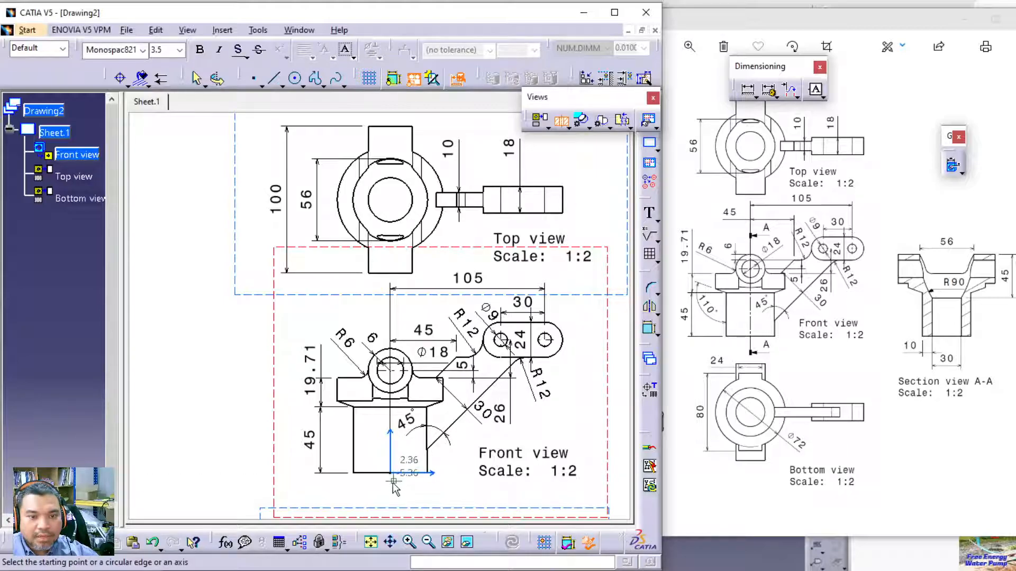
pyautogui.click(391, 473)
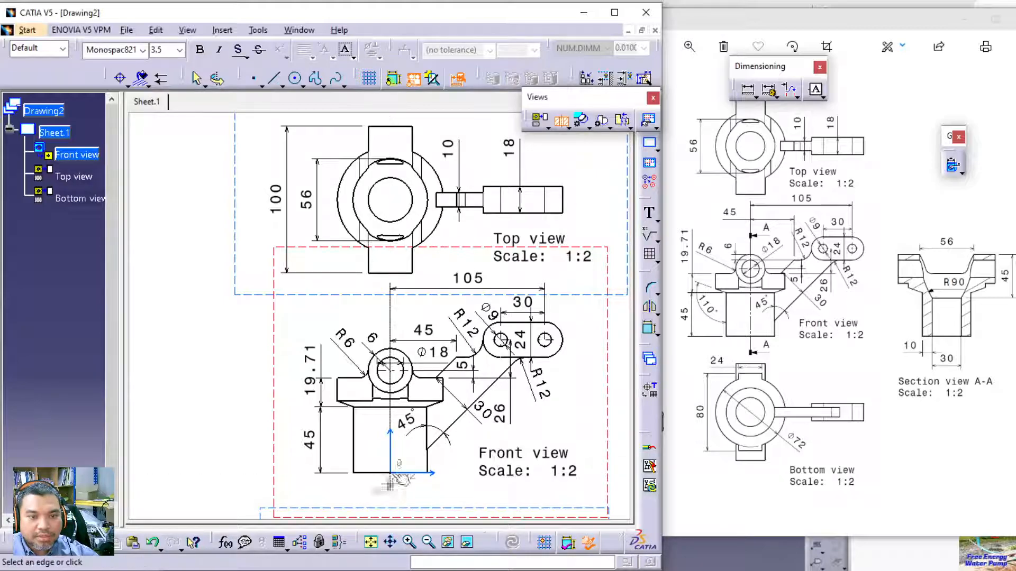
pyautogui.click(388, 330)
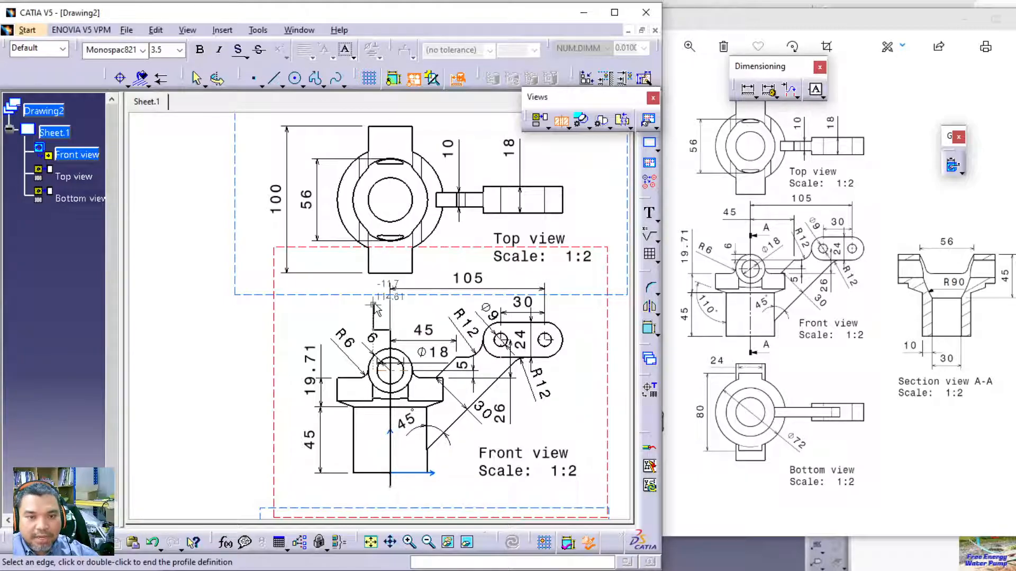
pyautogui.doubleClick(373, 305)
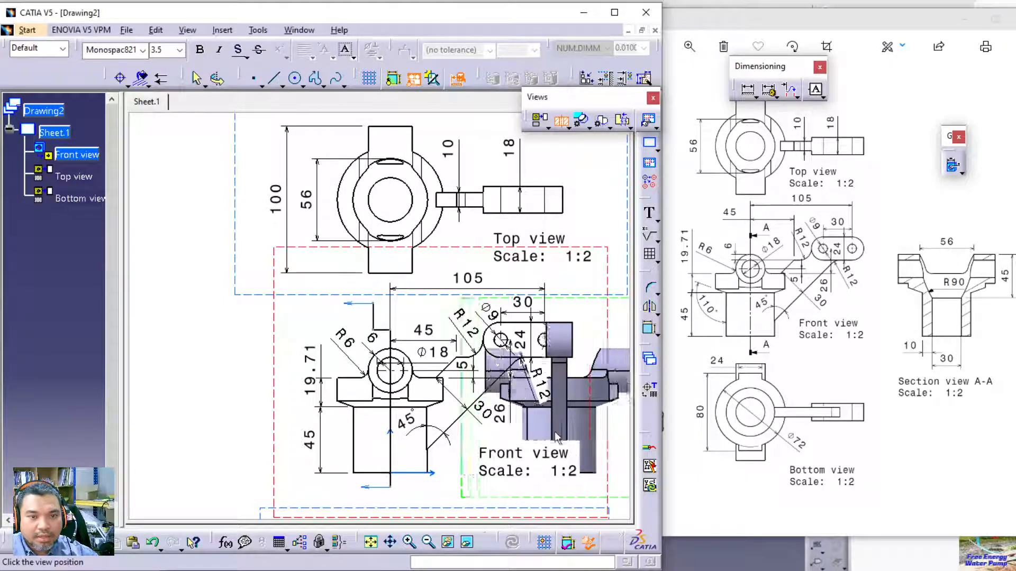
pyautogui.press('Escape')
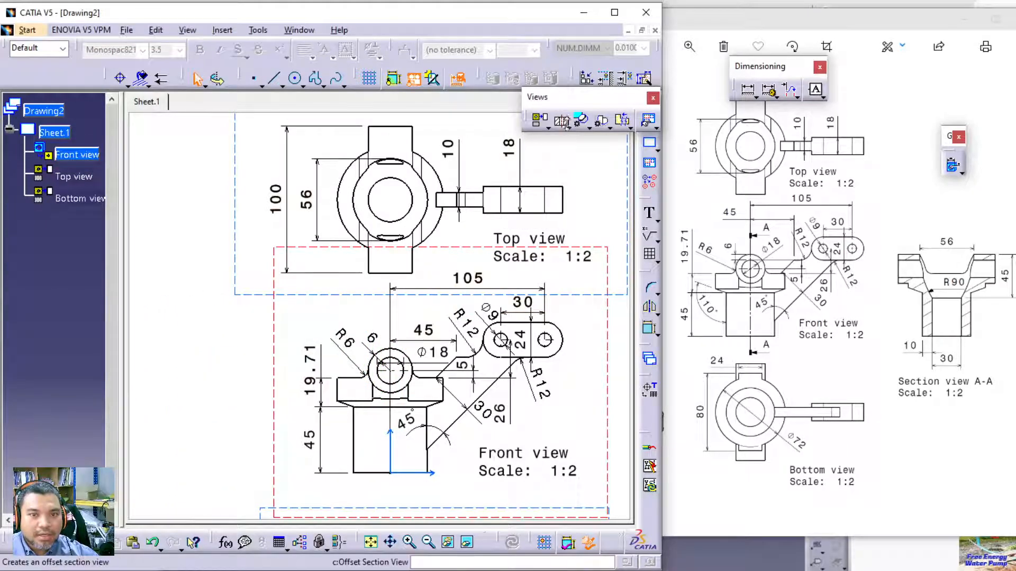
# Create an offset section view by cutting vertically through the front view's cylinder axis, and place it to the left of the front view.
pyautogui.click(566, 127)
pyautogui.click(584, 135)
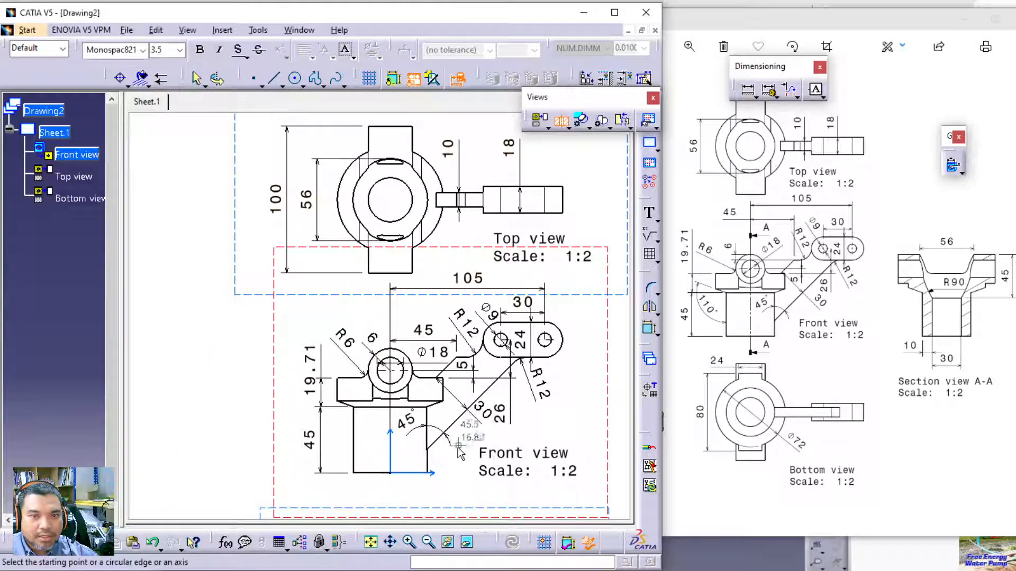
pyautogui.click(389, 487)
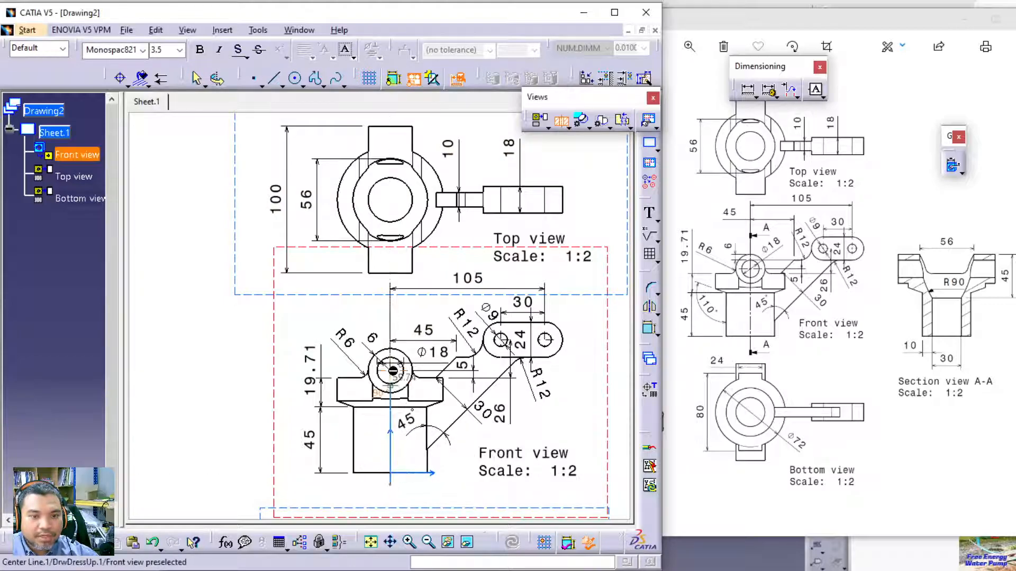
pyautogui.click(390, 327)
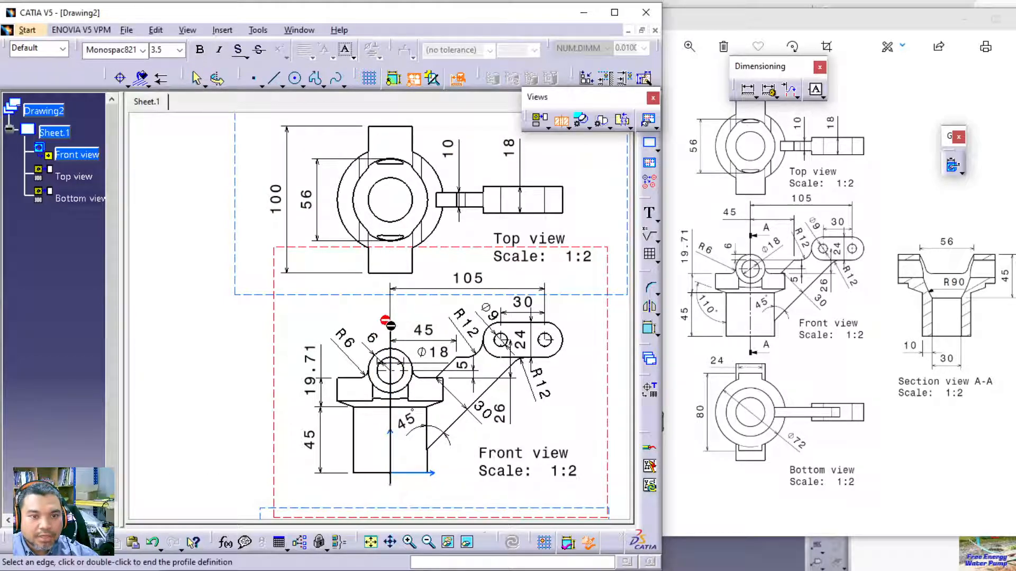
pyautogui.doubleClick(213, 337)
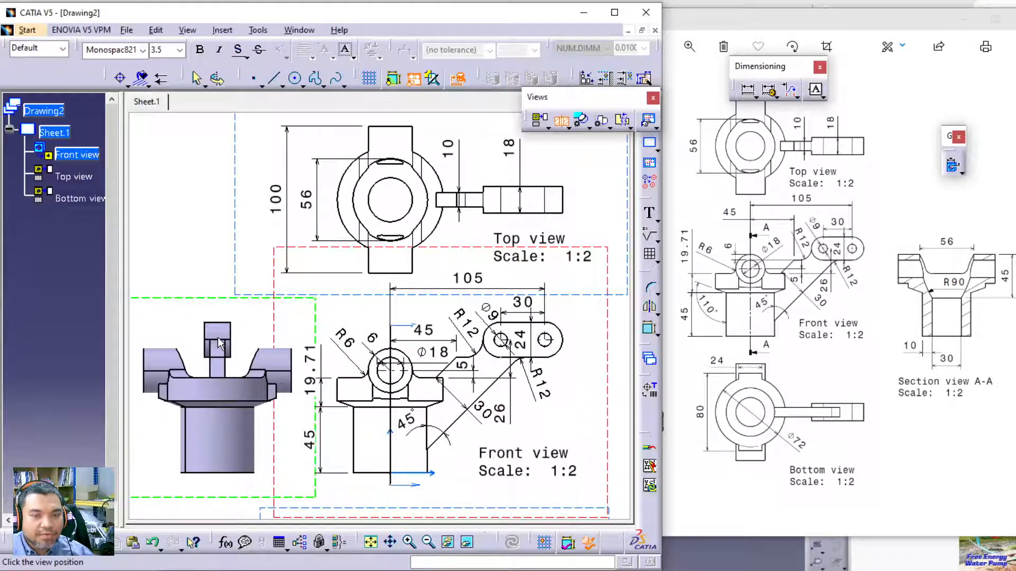
pyautogui.click(217, 338)
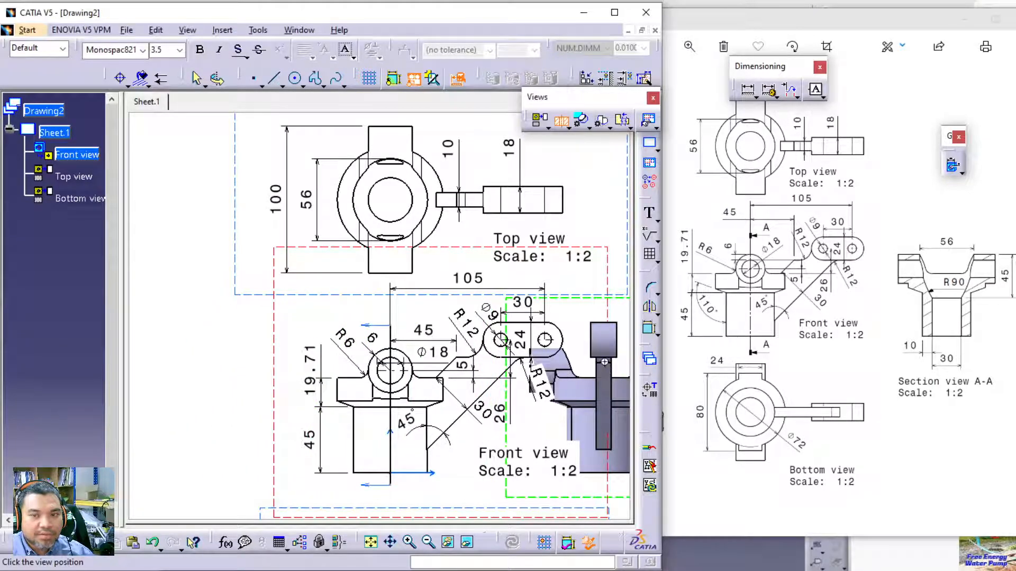
pyautogui.moveTo(604, 361); pyautogui.dragTo(499, 362, button='middle')
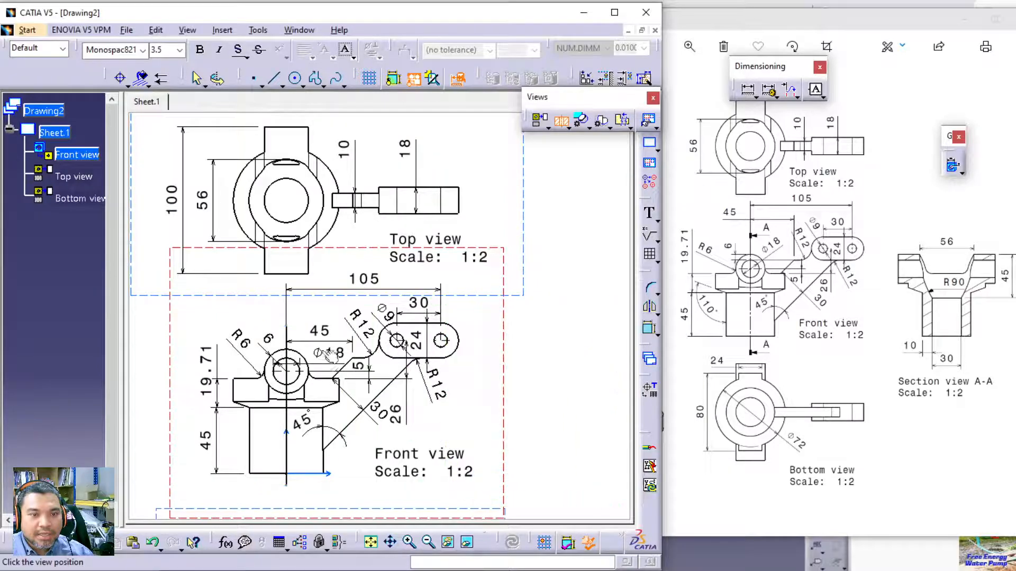
pyautogui.moveTo(557, 350); pyautogui.dragTo(615, 337, button='middle')
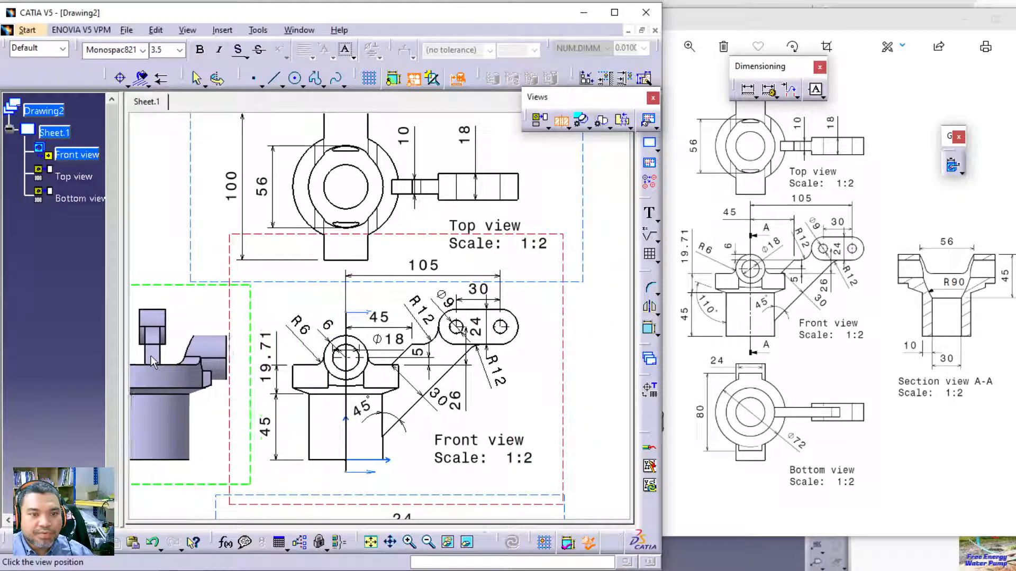
pyautogui.click(146, 354)
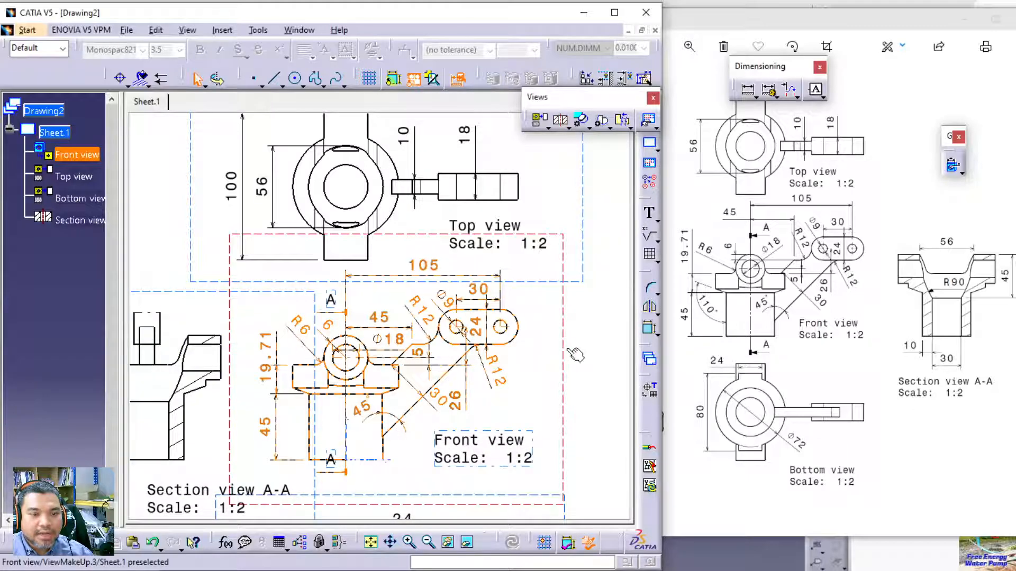
pyautogui.moveTo(564, 350); pyautogui.dragTo(573, 317, button='middle')
pyautogui.keyDown('ctrl'); pyautogui.moveTo(304, 302); pyautogui.dragTo(334, 342, button='middle'); pyautogui.keyUp('ctrl')
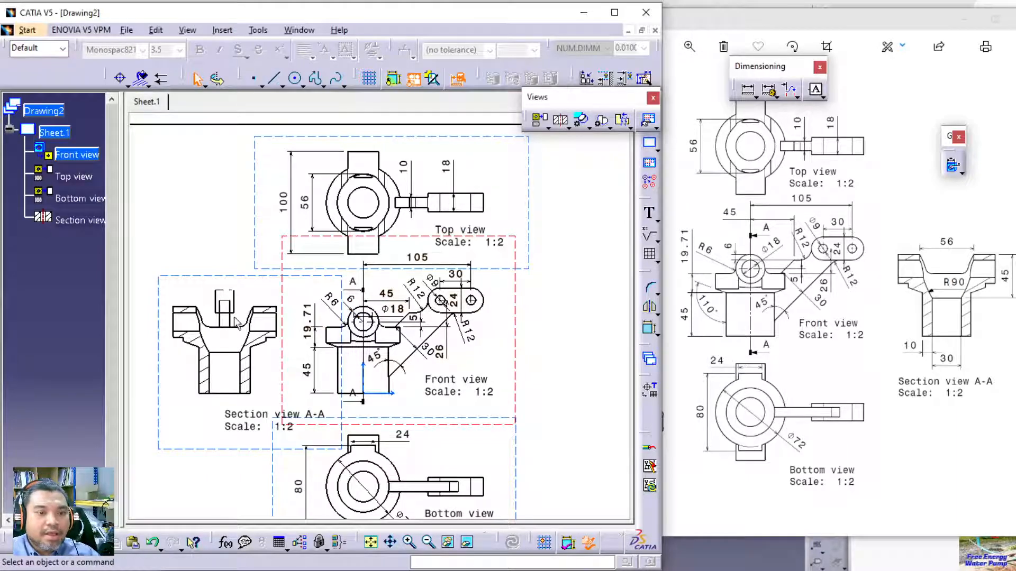
# Activate section view A-A and look through its view positioning and object options.
pyautogui.doubleClick(233, 278)
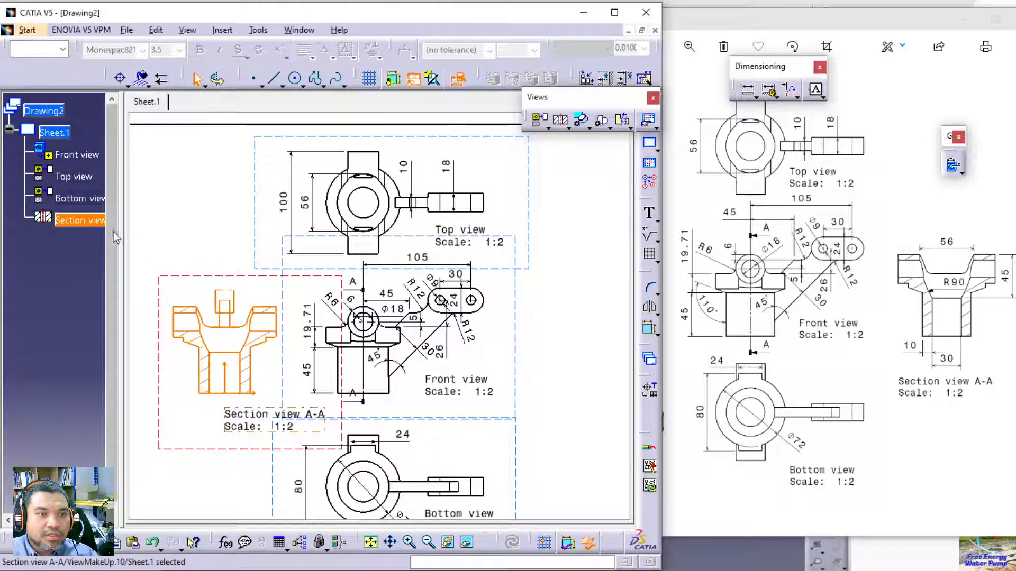
pyautogui.rightClick(84, 221)
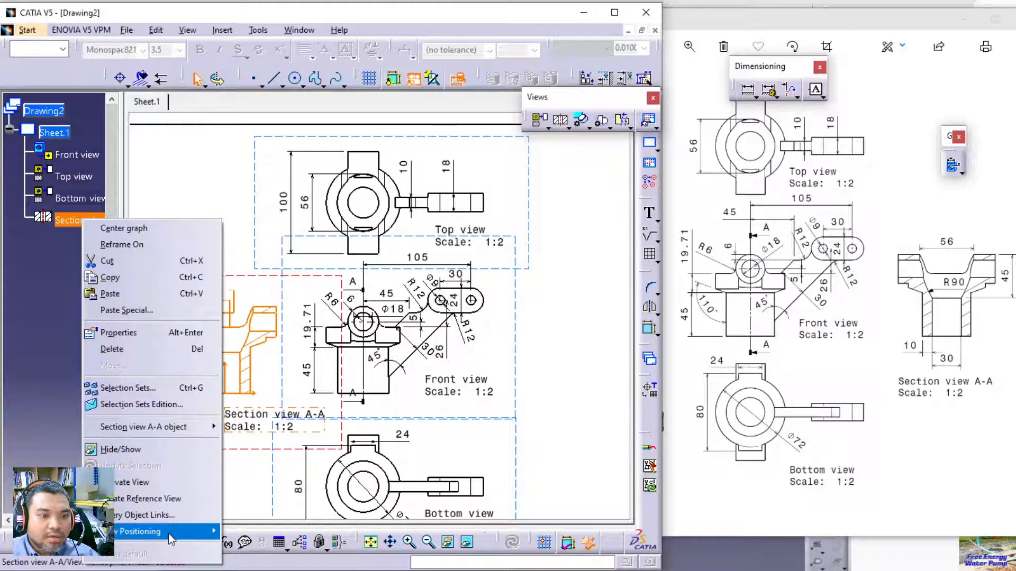
pyautogui.moveTo(168, 534)
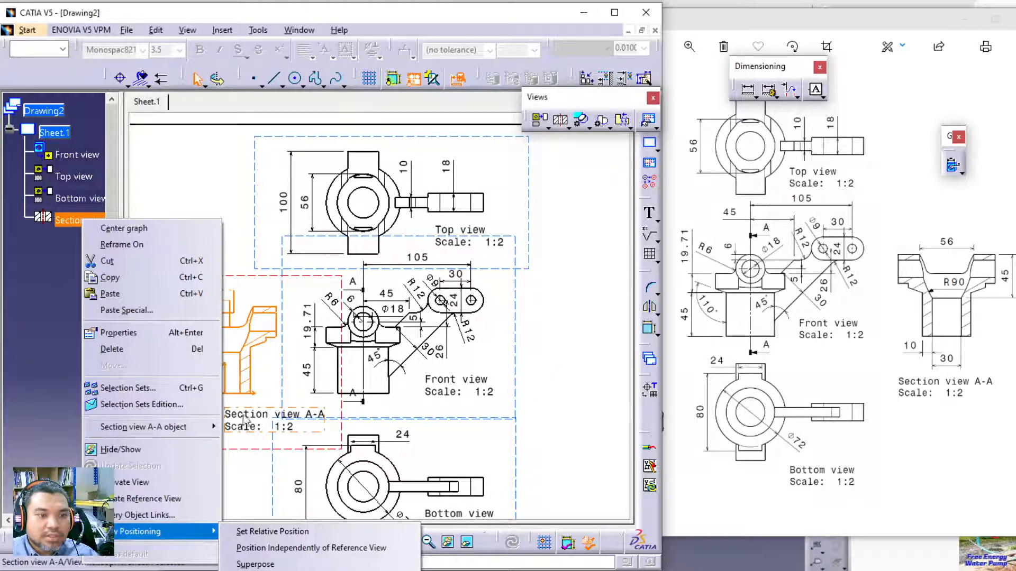
pyautogui.moveTo(203, 432)
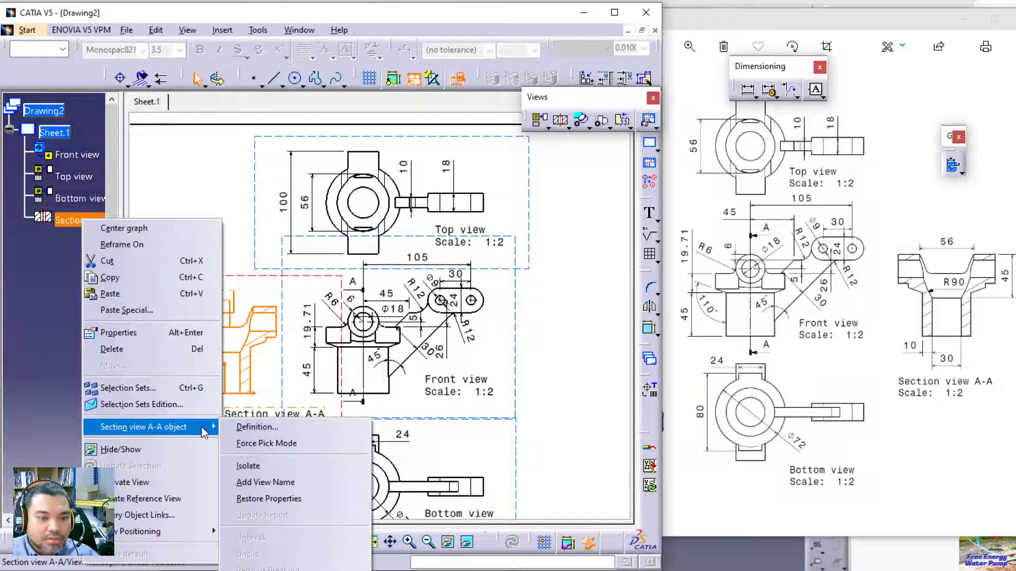
# Dismiss the open options and undo the section view placed to the left of the front view.
pyautogui.press('Escape')
pyautogui.hotkey('ctrl', 'z')
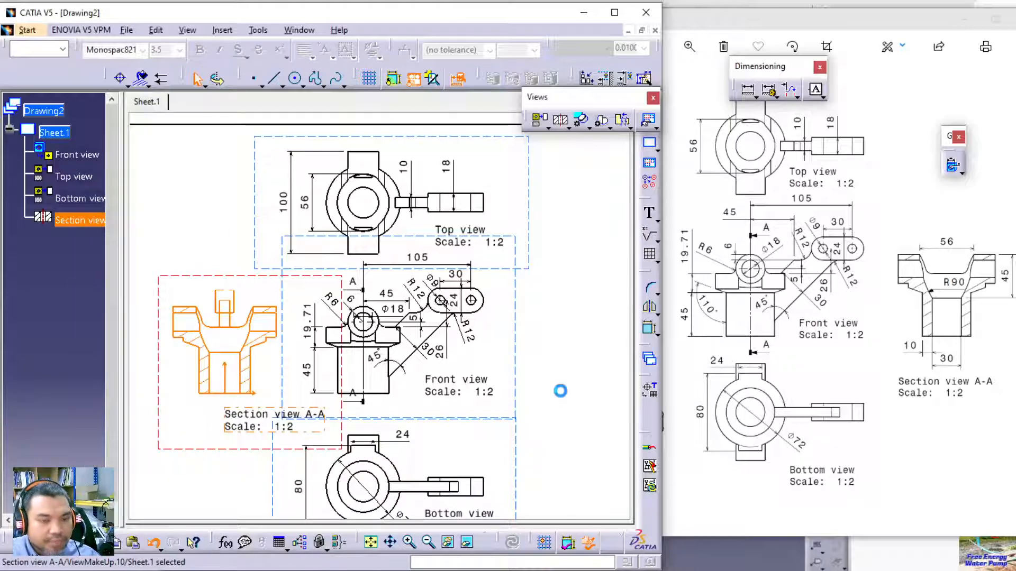
pyautogui.hotkey('ctrl', 'z')
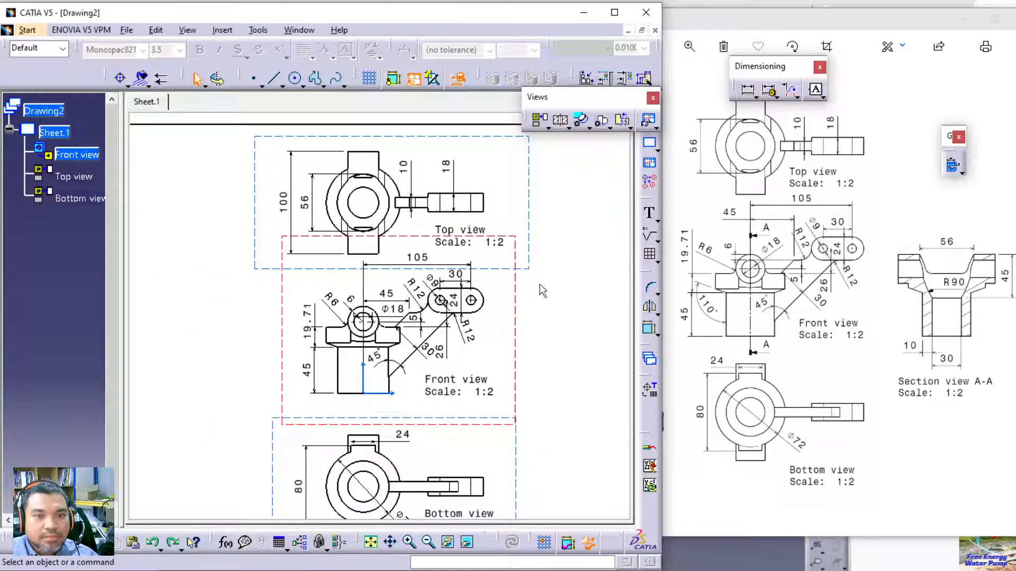
# Create an offset section view by cutting vertically through the front view's cylinder axis, and place it to the right of the front view.
pyautogui.click(561, 120)
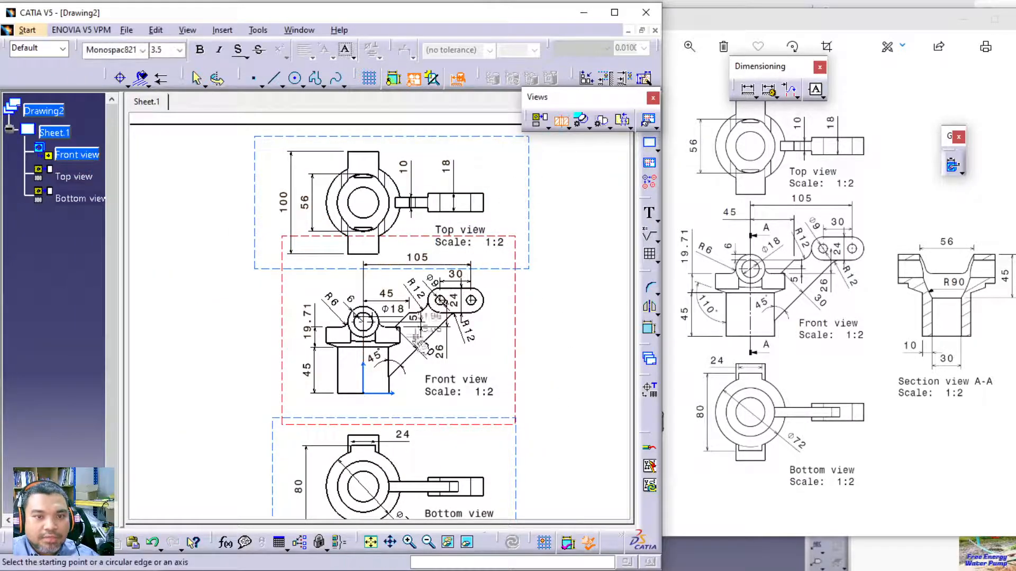
pyautogui.click(364, 410)
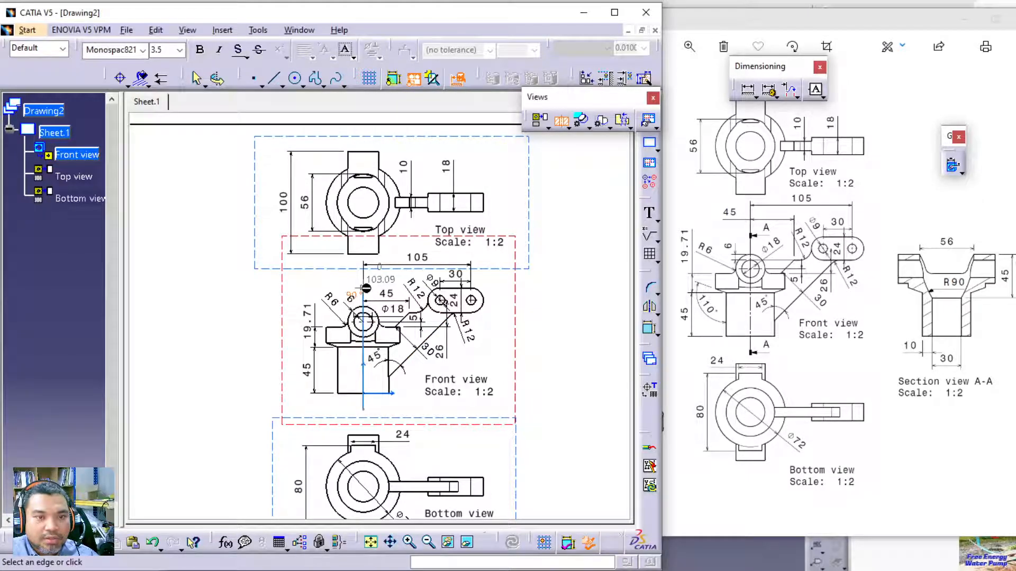
pyautogui.click(365, 288)
pyautogui.doubleClick(223, 301)
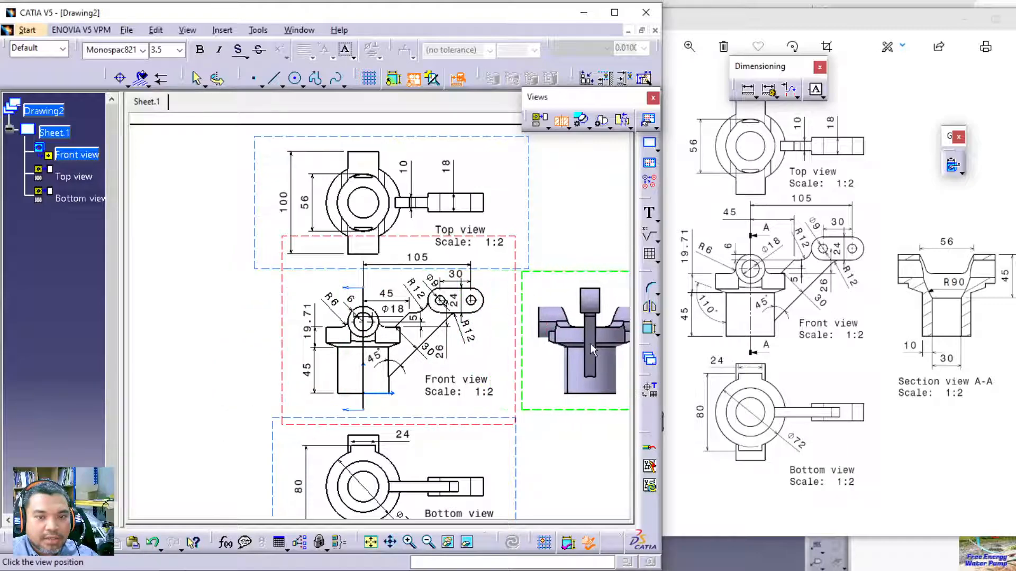
pyautogui.click(590, 344)
pyautogui.moveTo(553, 398); pyautogui.dragTo(390, 392, button='middle')
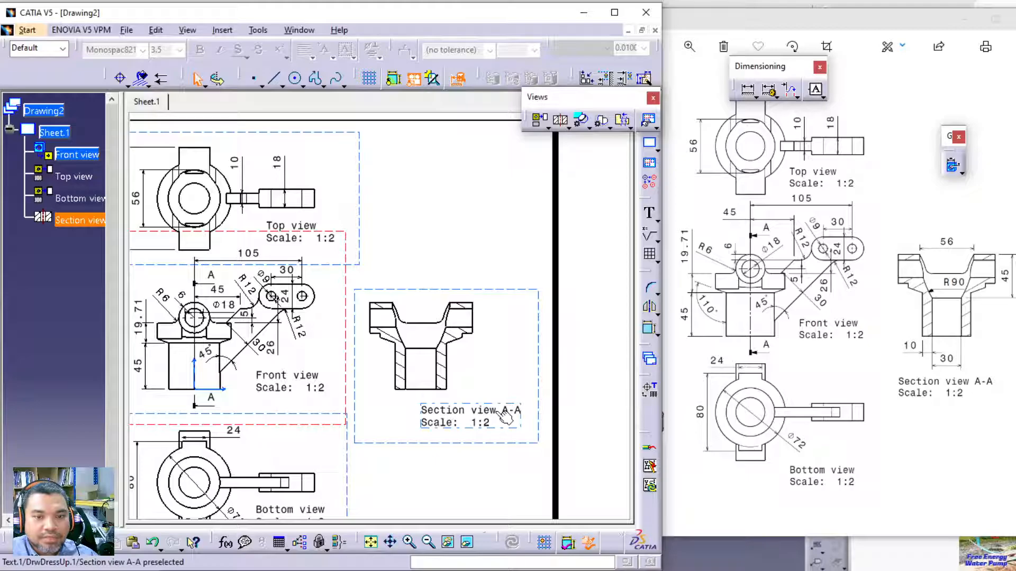
# Dimension the bore's width in section view A-A, placing the value inside the bore near its lower end.
pyautogui.click(484, 422)
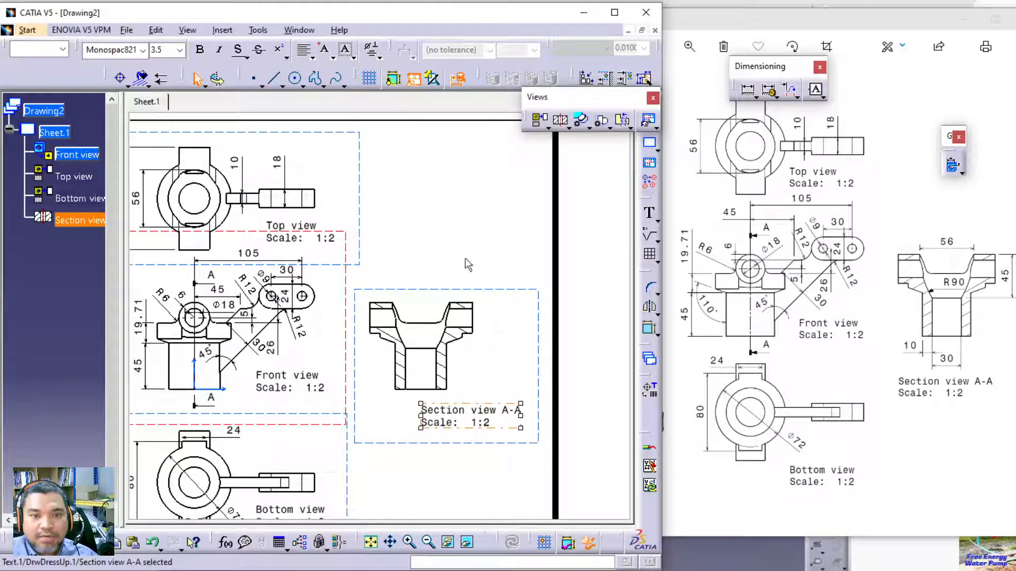
pyautogui.keyDown('ctrl'); pyautogui.moveTo(442, 315); pyautogui.dragTo(453, 294, button='middle'); pyautogui.keyUp('ctrl')
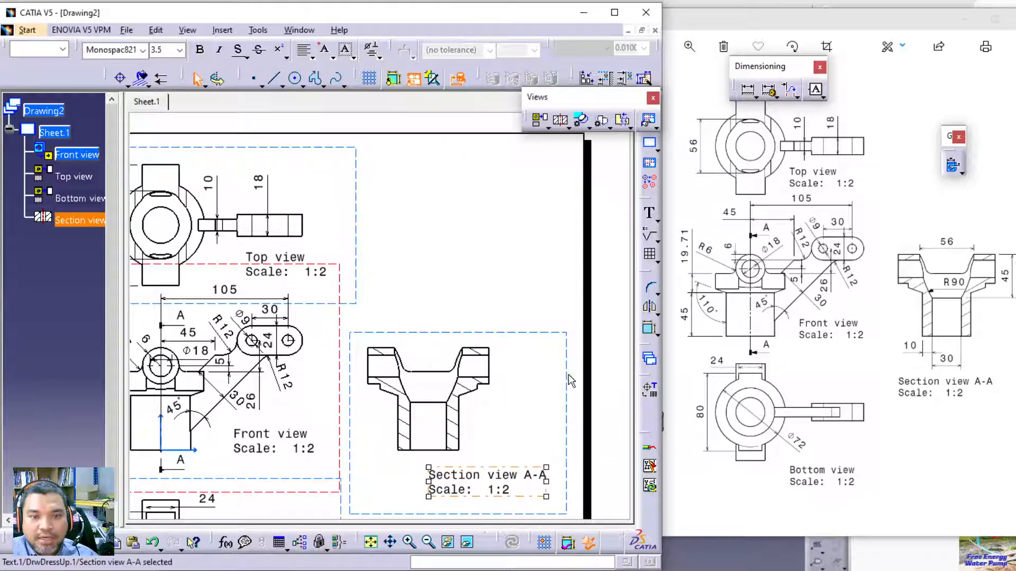
pyautogui.scroll(2, 525, 377)
pyautogui.moveTo(517, 357)
pyautogui.keyDown('ctrl'); pyautogui.mouseDown(button='middle')
pyautogui.moveTo(521, 284)
pyautogui.moveTo(490, 369)
pyautogui.moveTo(414, 154)
pyautogui.moveTo(409, 258)
pyautogui.mouseUp(button='middle'); pyautogui.keyUp('ctrl')
pyautogui.moveTo(463, 340); pyautogui.dragTo(448, 293, button='middle')
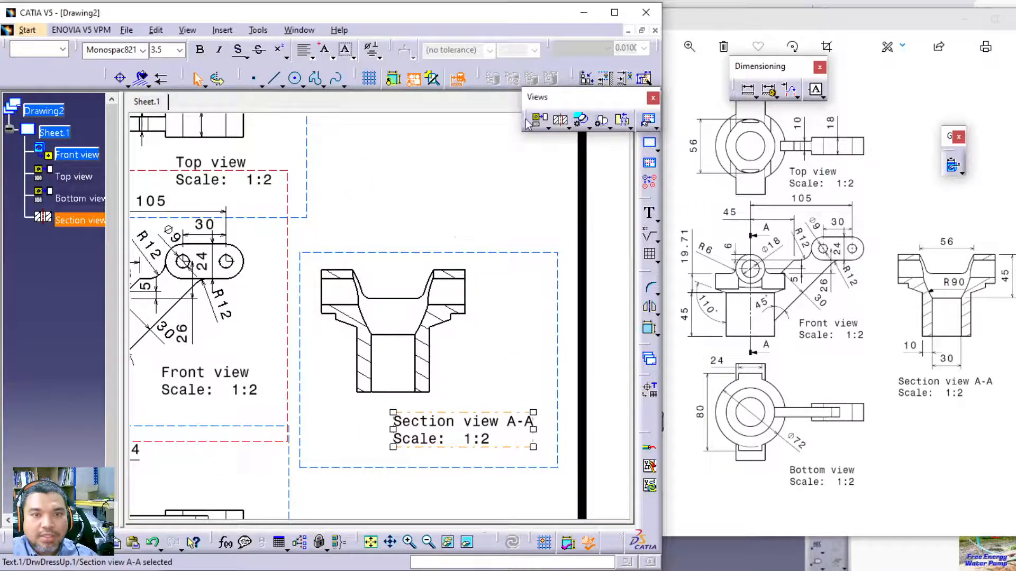
pyautogui.click(748, 89)
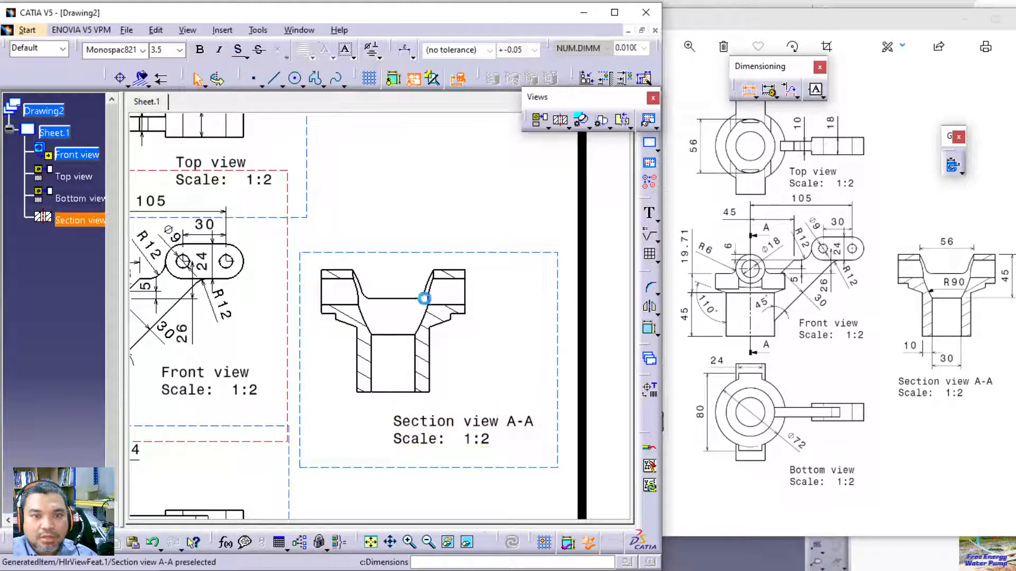
pyautogui.click(372, 359)
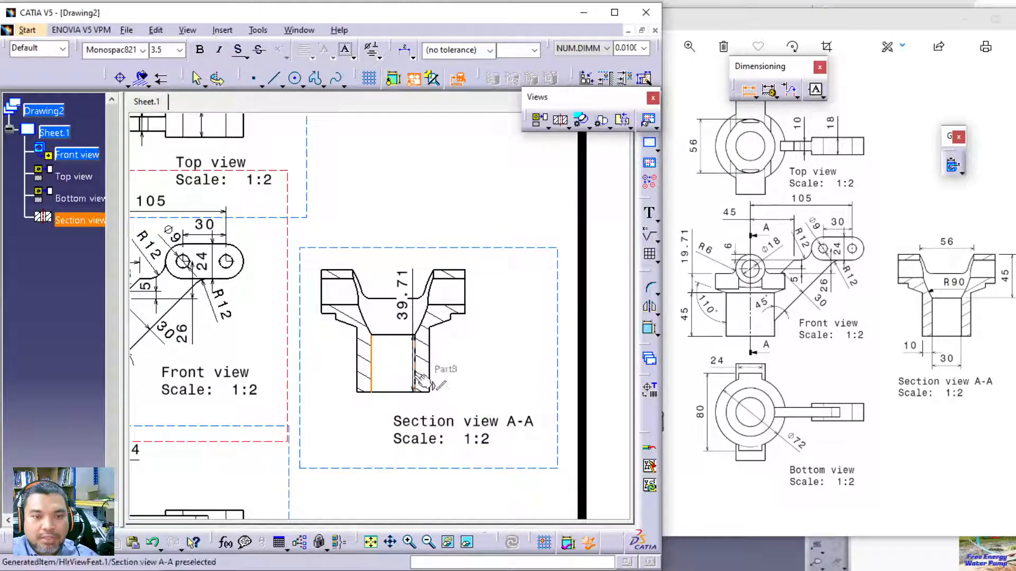
pyautogui.click(415, 378)
pyautogui.click(393, 375)
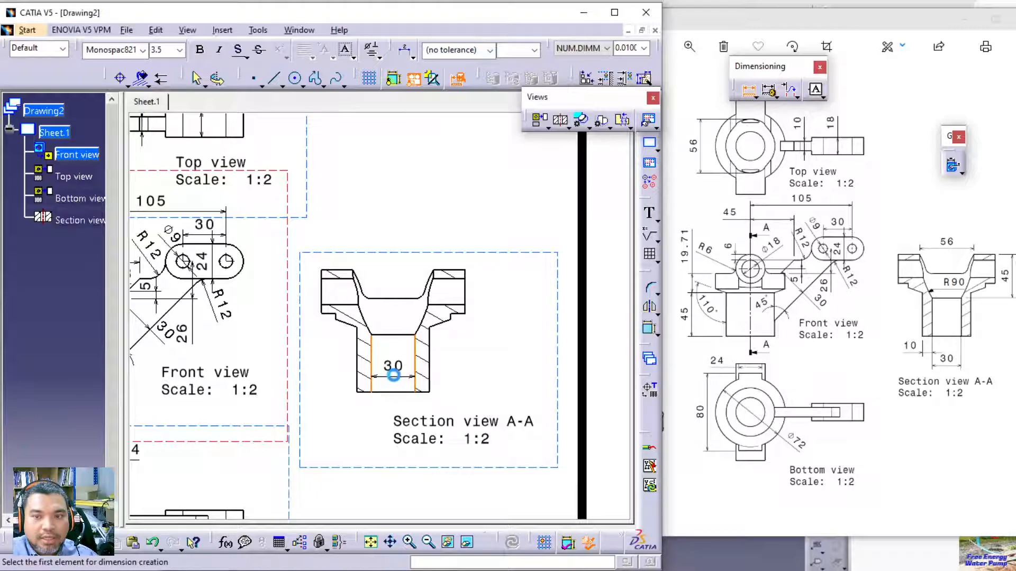
# Dimension the thickness of the cylinder's left wall in section view A-A, placing the value below the wall.
pyautogui.click(356, 389)
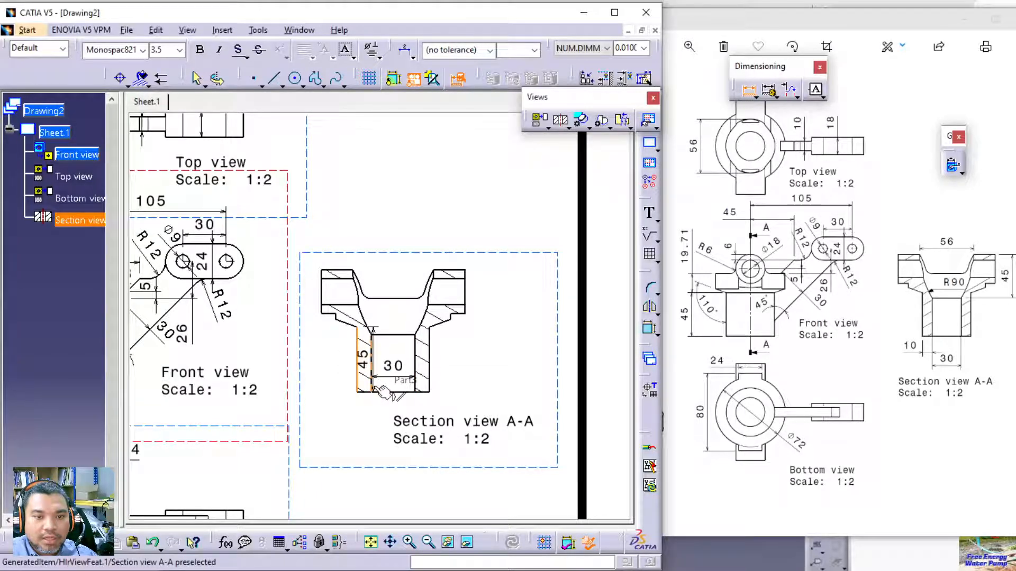
pyautogui.click(373, 390)
pyautogui.click(363, 415)
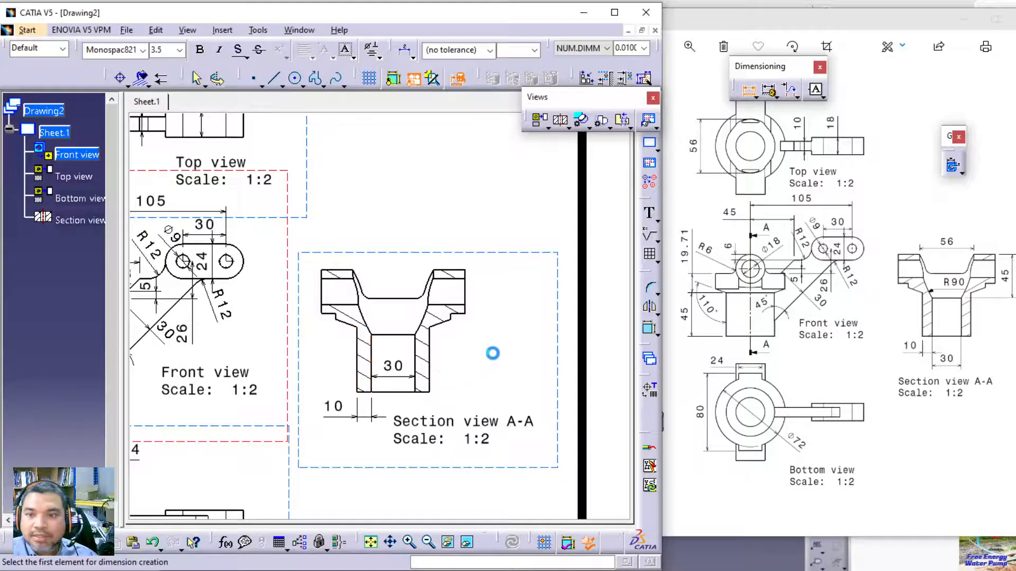
# Dimension the vertical distance from the right arm's top edge to the bore's upper edge in section view A-A, placing it right of the section.
pyautogui.click(458, 271)
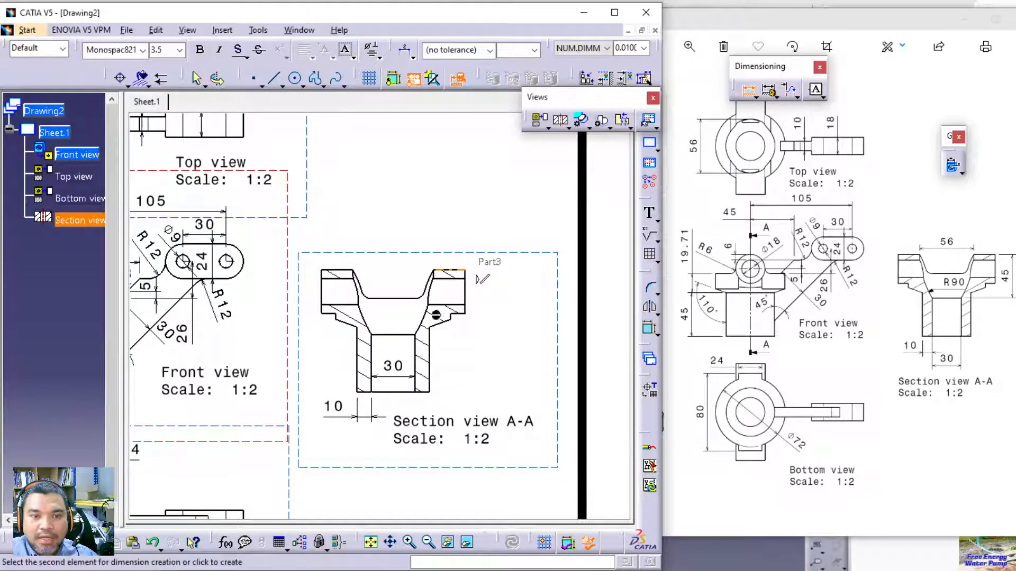
pyautogui.click(406, 335)
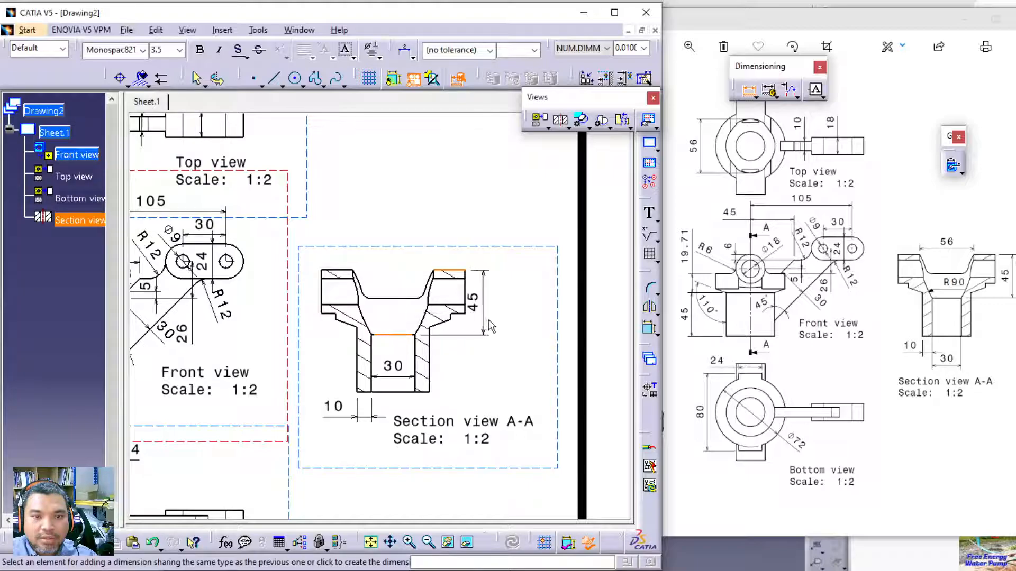
pyautogui.click(497, 319)
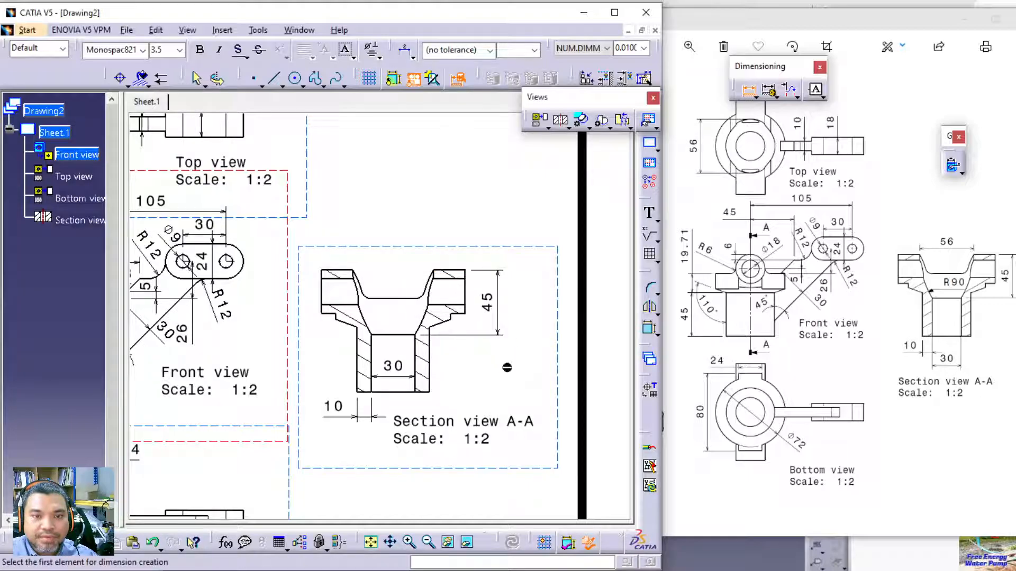
pyautogui.click(355, 272)
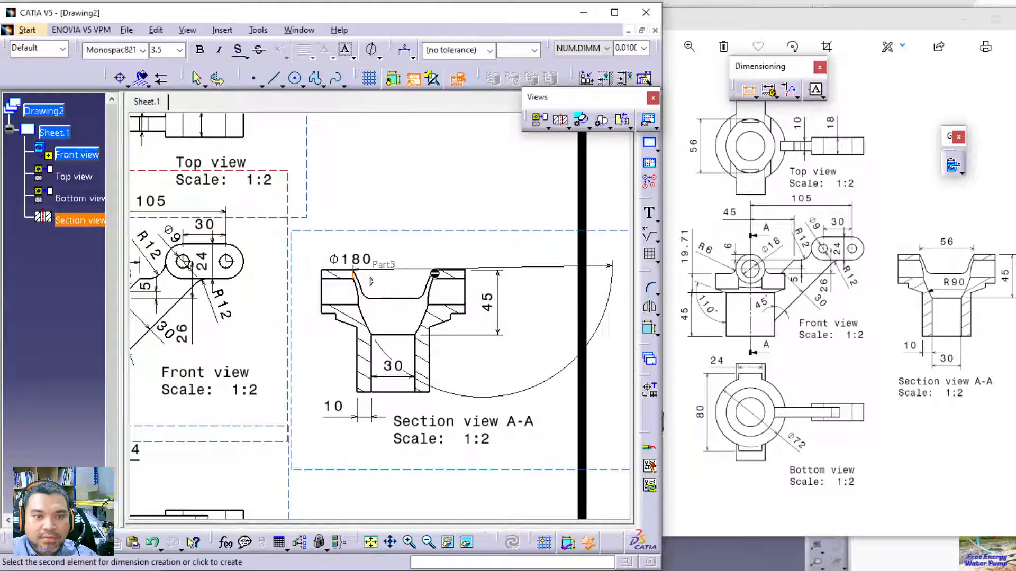
pyautogui.click(443, 274)
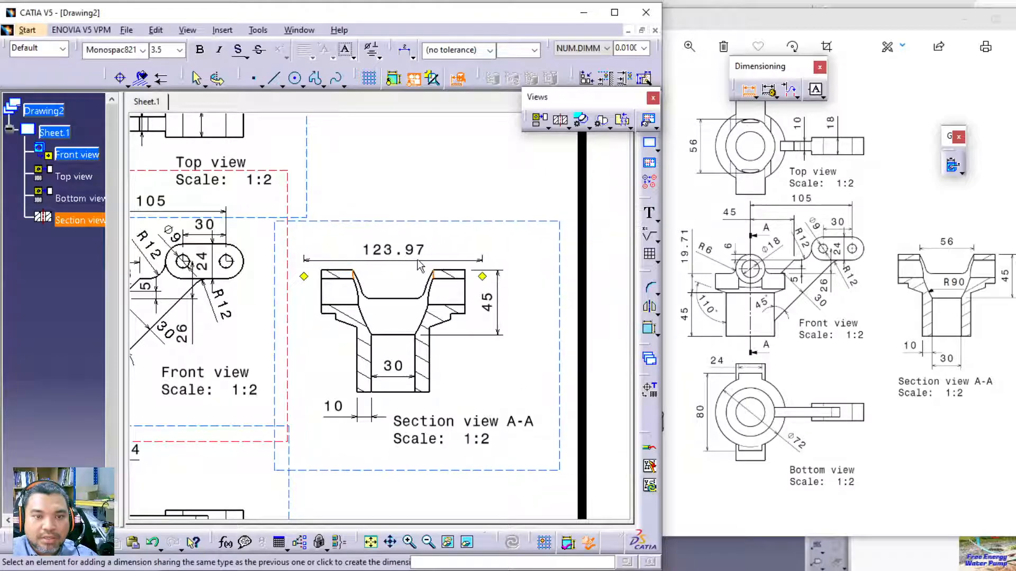
pyautogui.rightClick(411, 264)
pyautogui.click(414, 272)
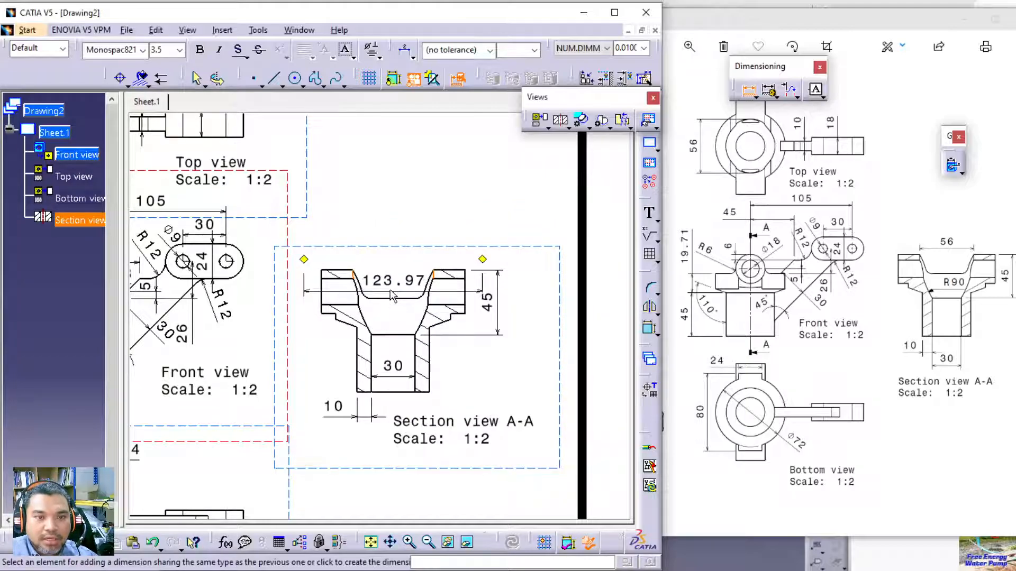
pyautogui.press('Escape')
pyautogui.click(747, 89)
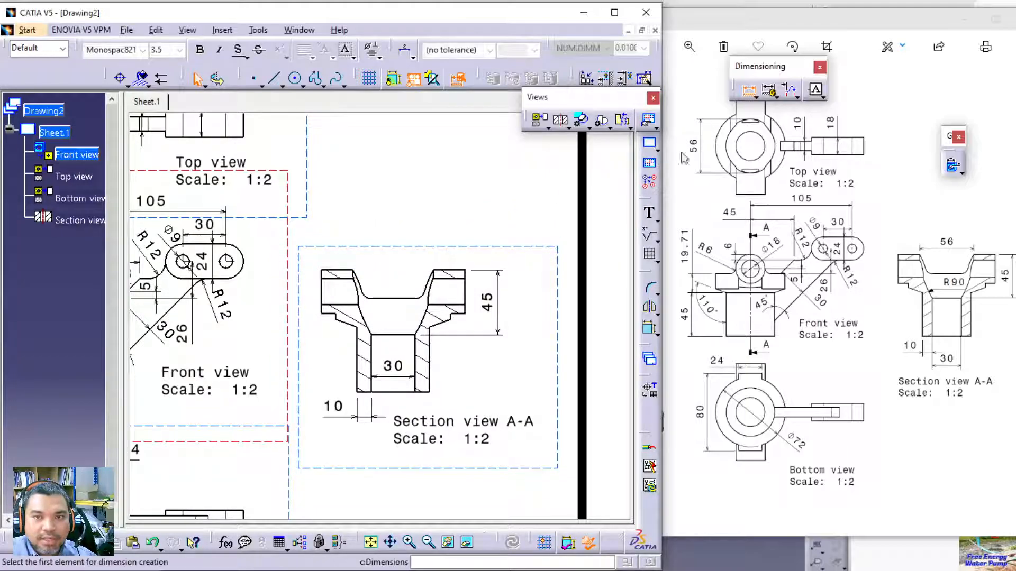
pyautogui.rightClick(380, 227)
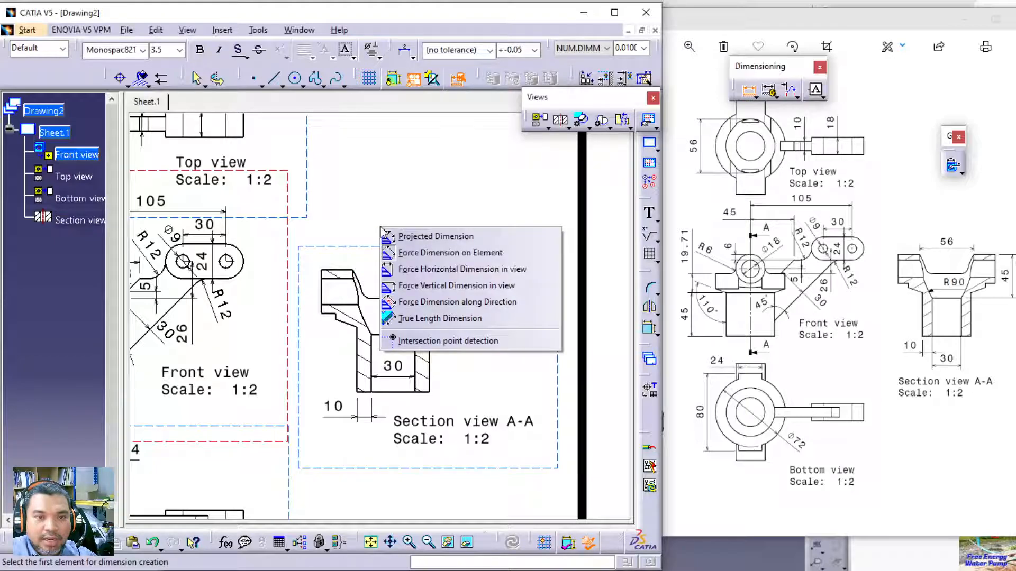
pyautogui.click(428, 341)
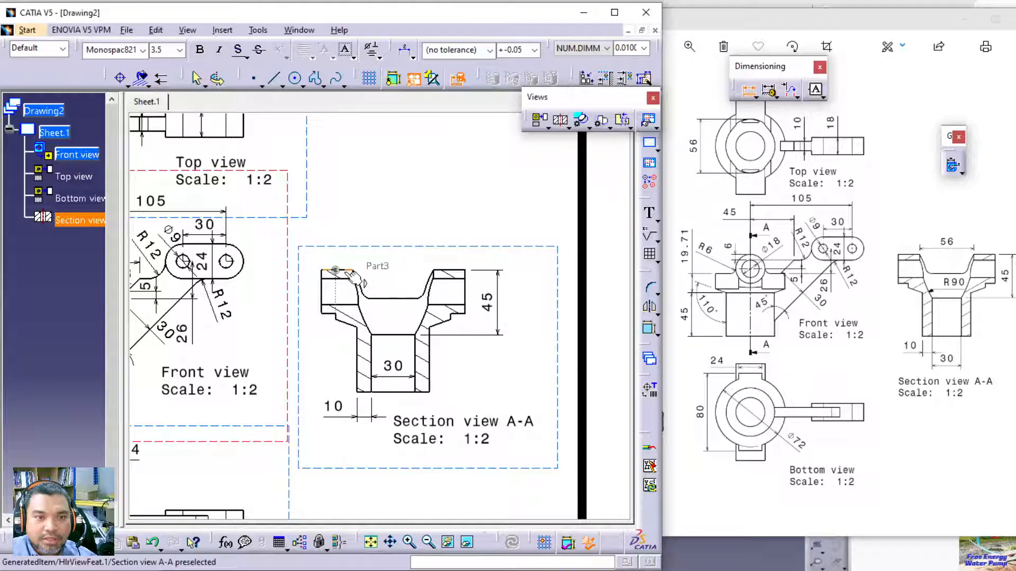
pyautogui.click(355, 270)
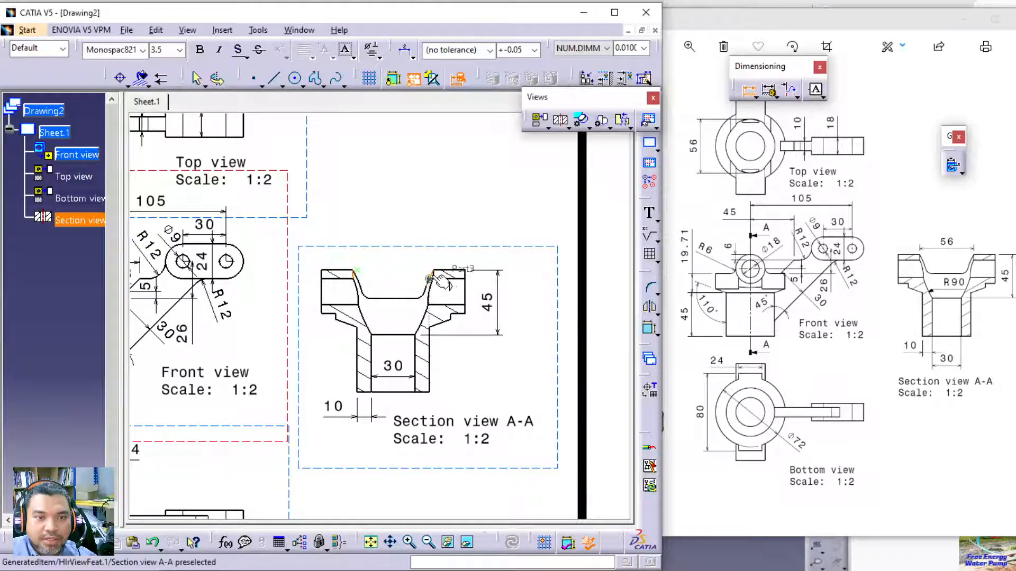
pyautogui.click(429, 271)
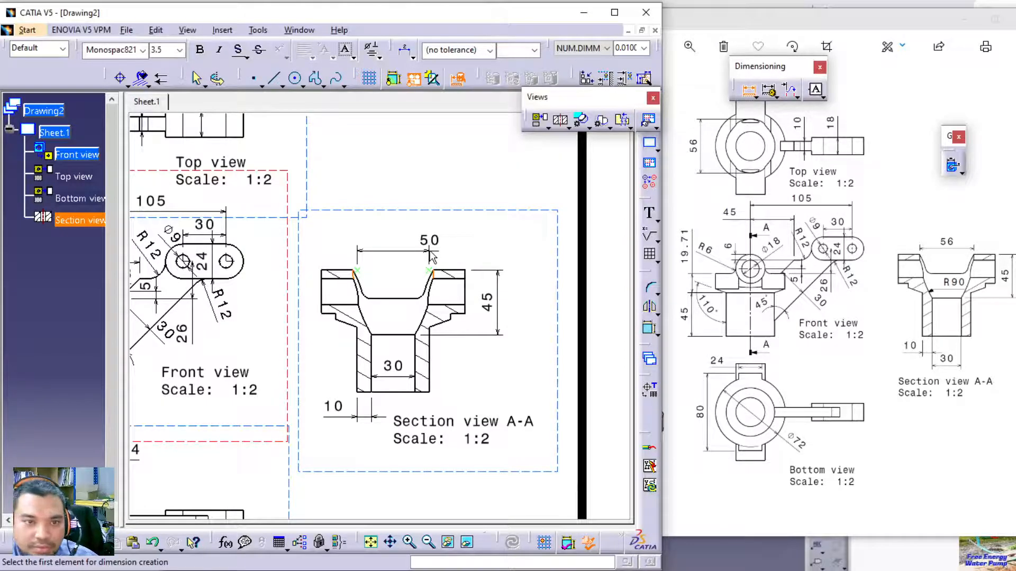
pyautogui.press('Escape')
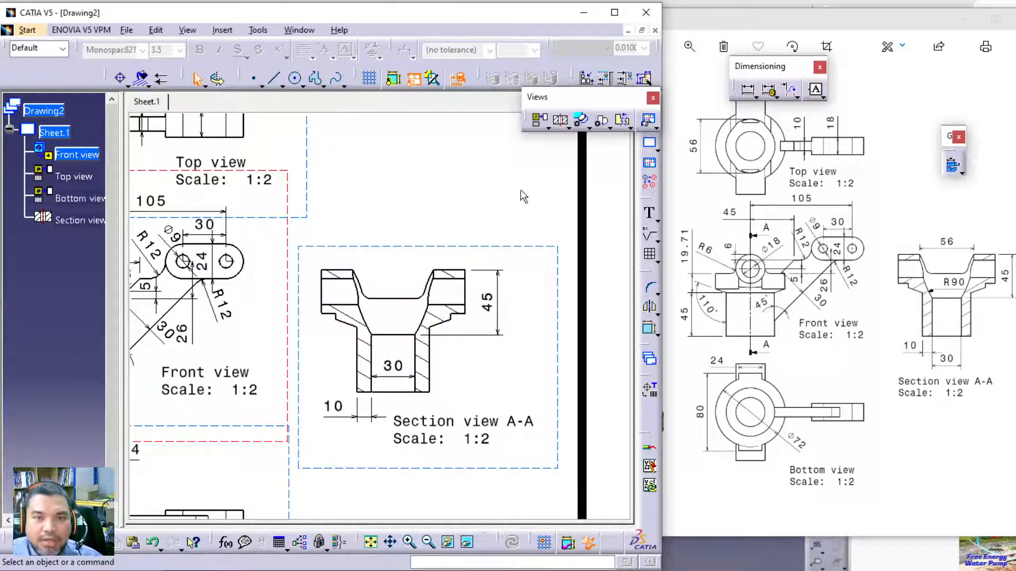
pyautogui.click(748, 88)
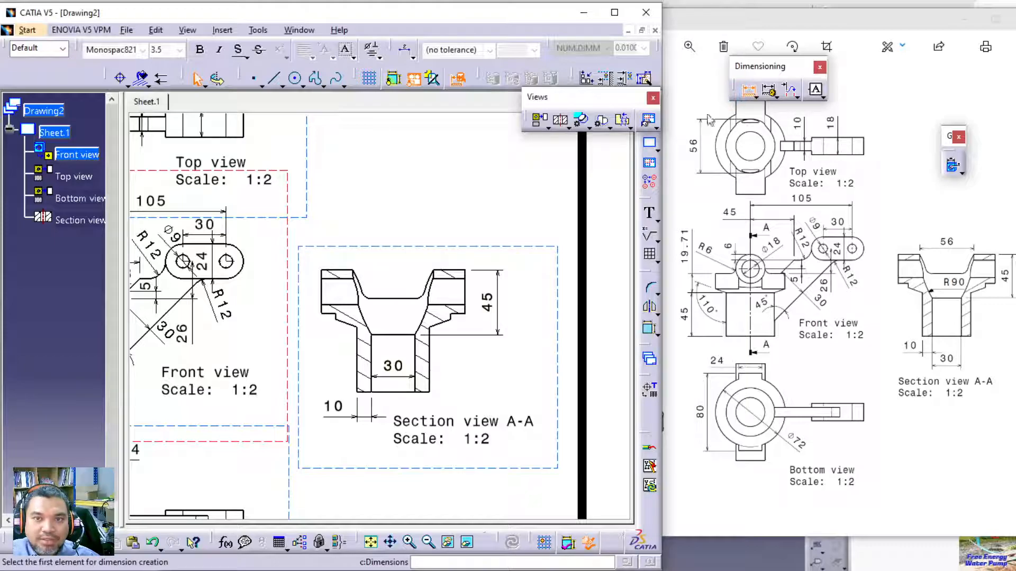
pyautogui.rightClick(358, 271)
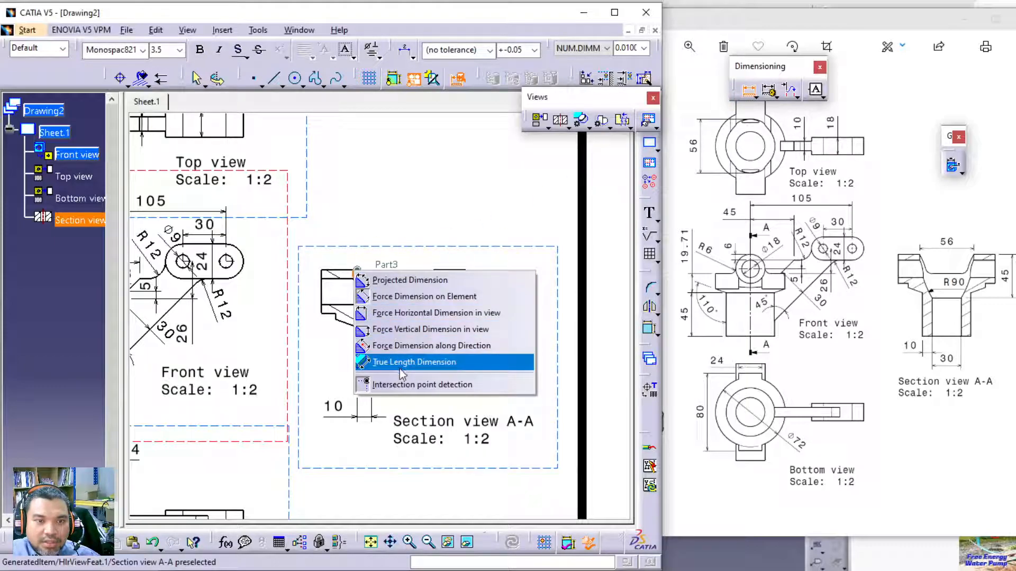
pyautogui.click(403, 221)
pyautogui.keyDown('ctrl'); pyautogui.moveTo(378, 257); pyautogui.dragTo(353, 183, button='middle'); pyautogui.keyUp('ctrl')
pyautogui.click(326, 225)
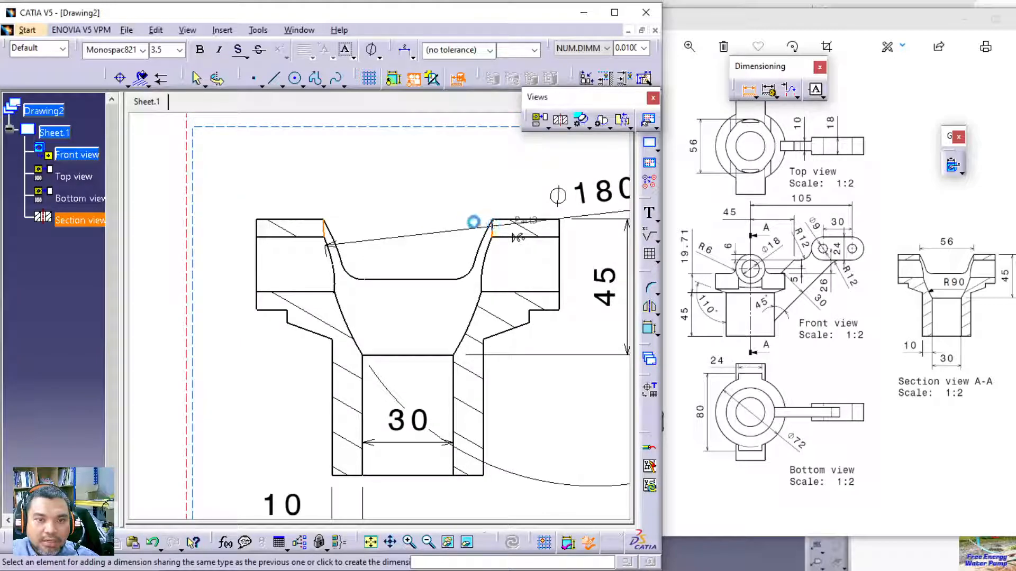
pyautogui.click(492, 225)
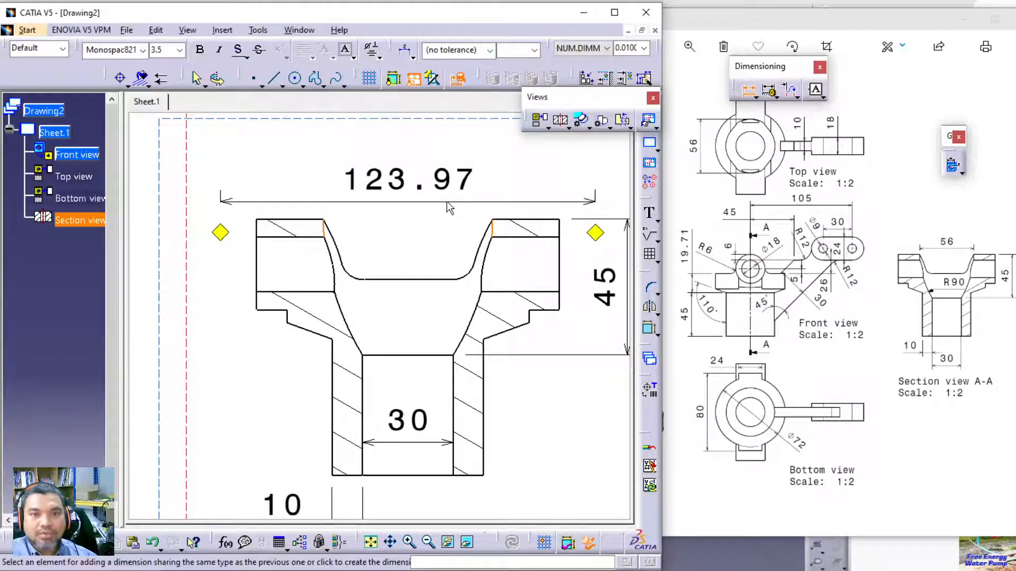
pyautogui.rightClick(446, 201)
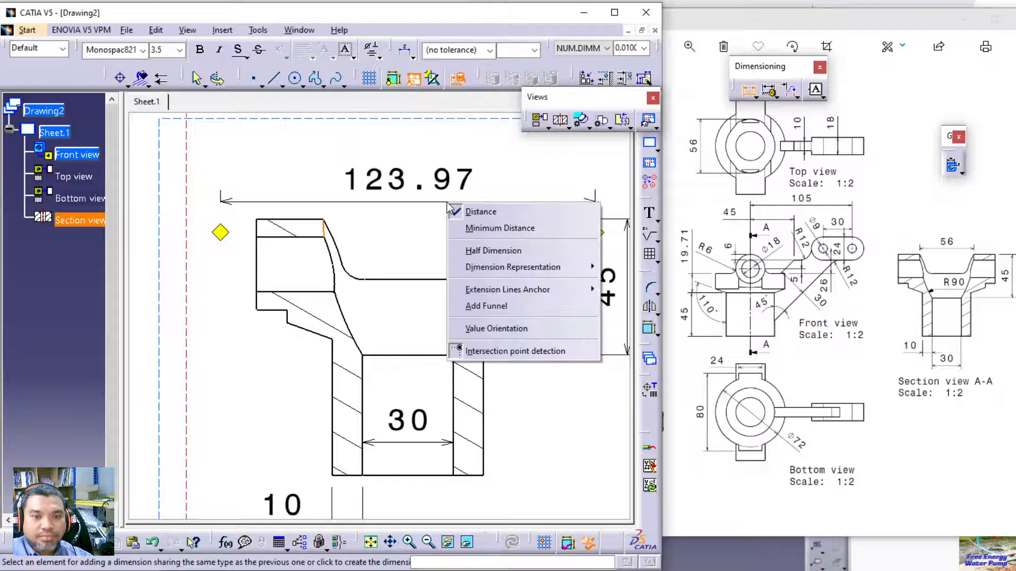
pyautogui.click(463, 228)
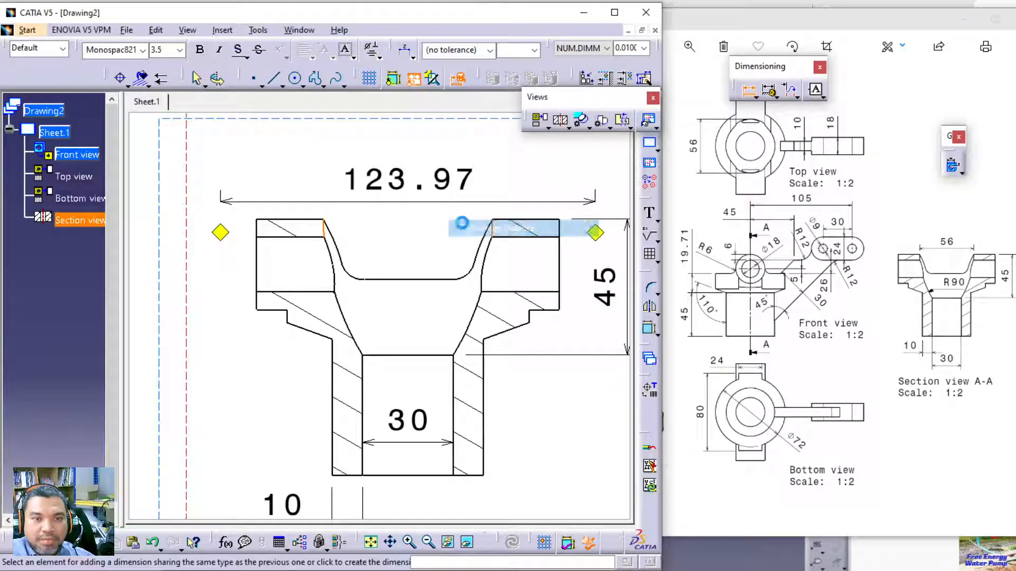
pyautogui.rightClick(410, 188)
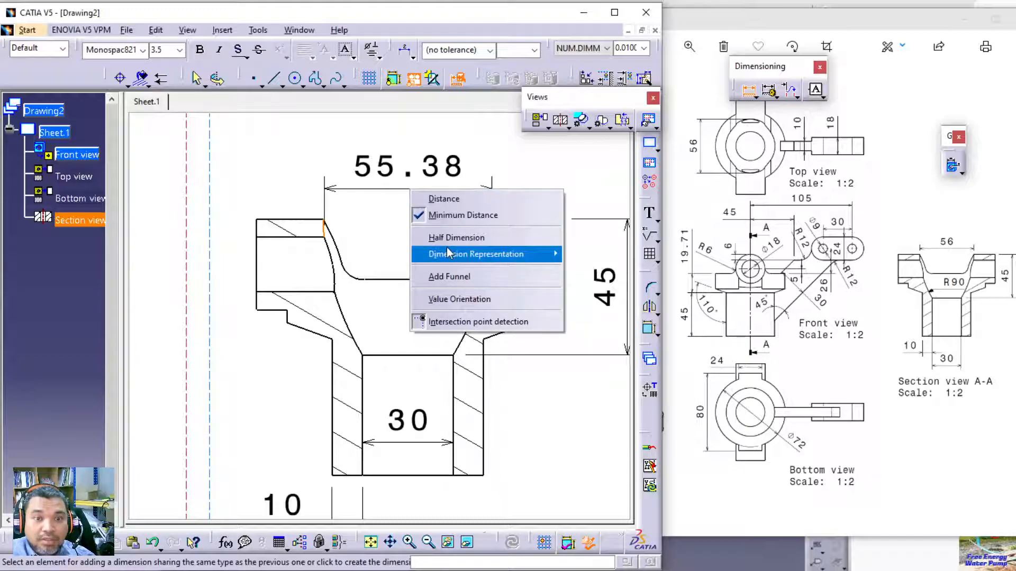
pyautogui.click(446, 323)
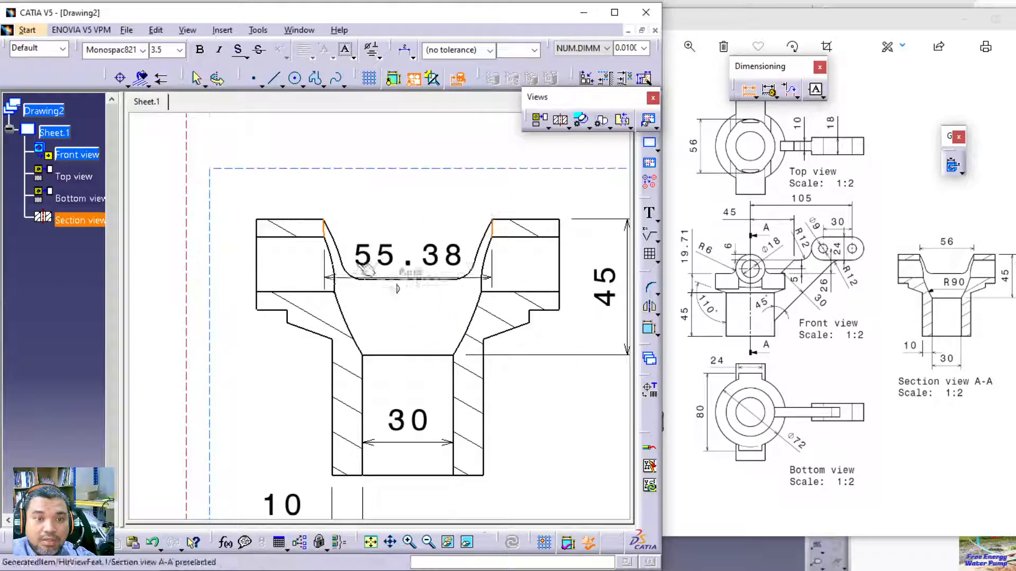
pyautogui.press('Escape')
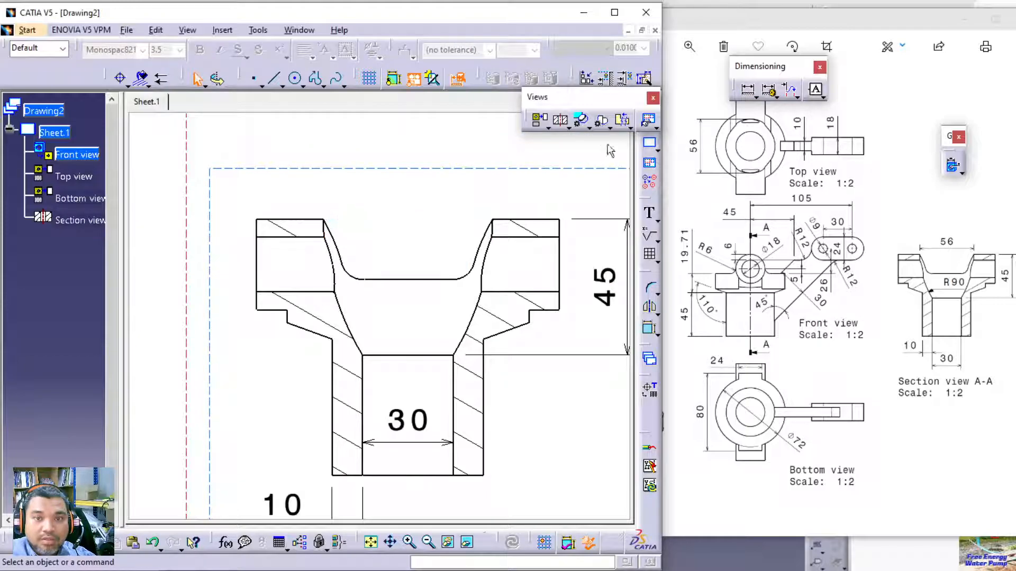
pyautogui.click(748, 91)
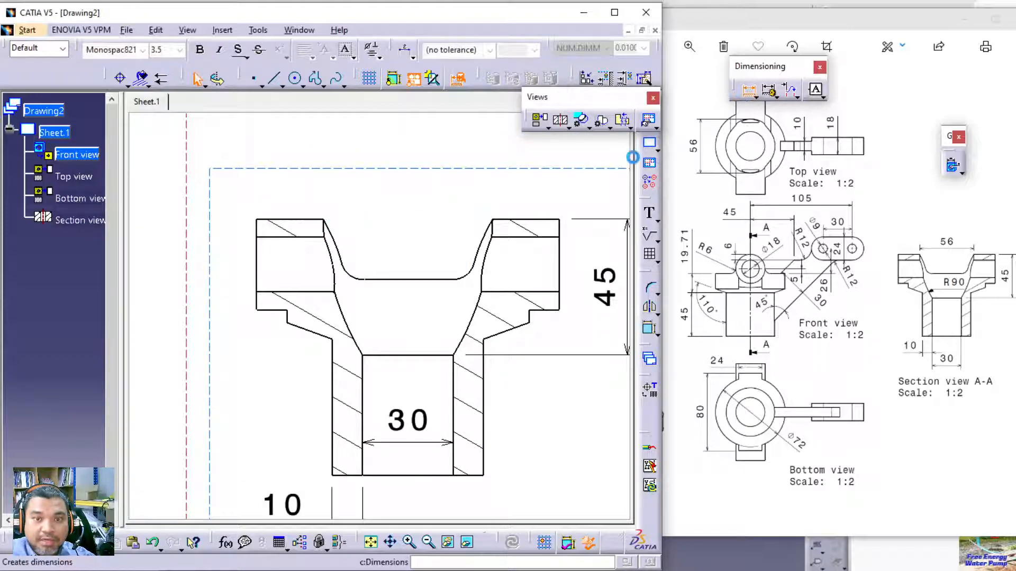
pyautogui.click(496, 226)
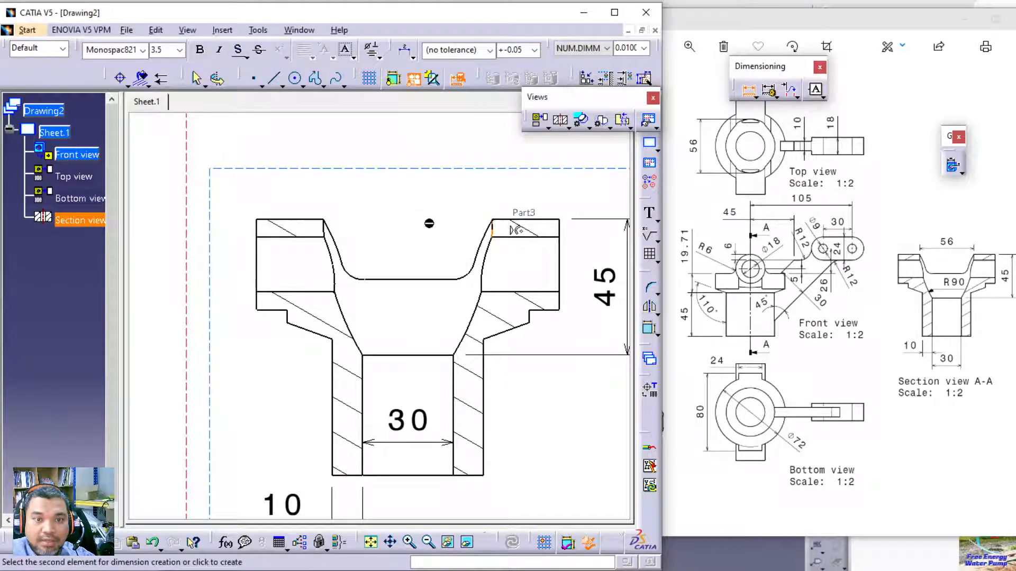
pyautogui.click(325, 224)
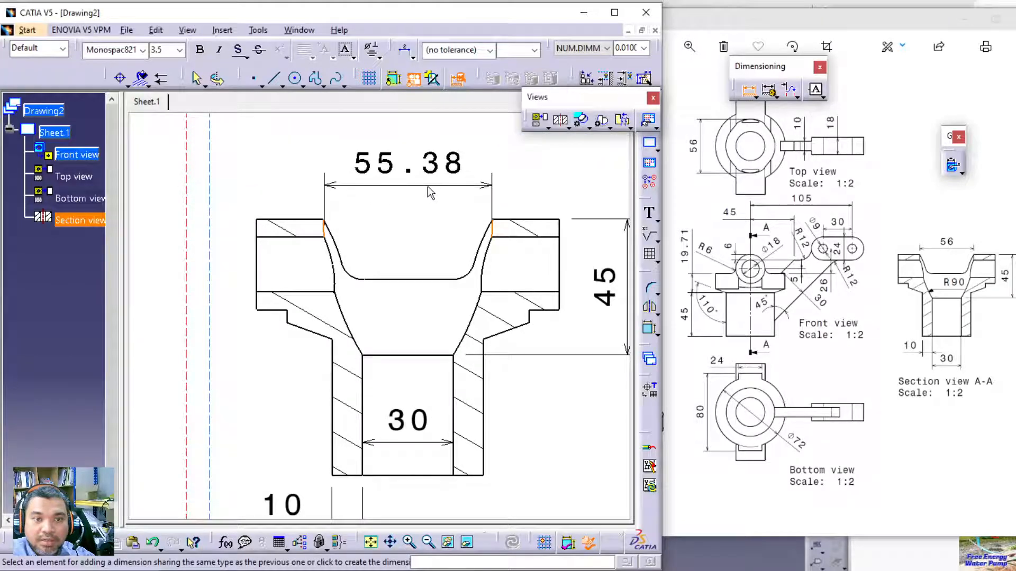
pyautogui.press('Escape')
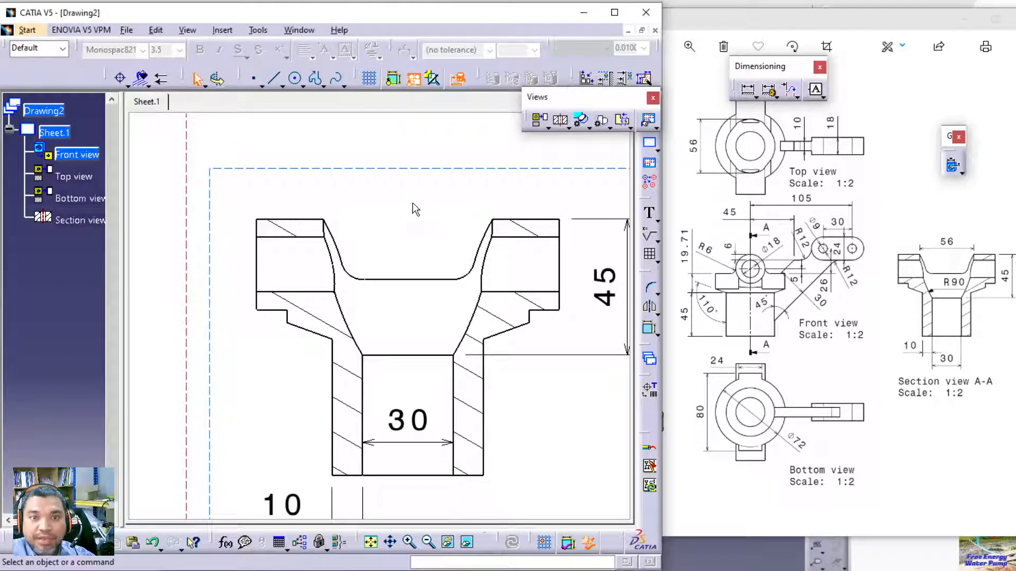
# Make section view A-A the active view so that geometry can be drawn in it.
pyautogui.click(254, 79)
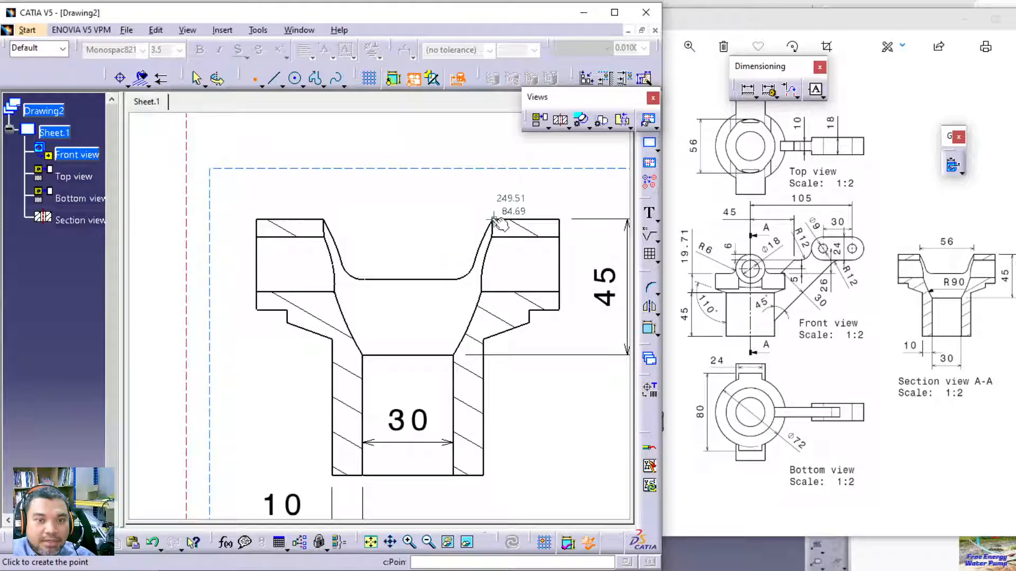
pyautogui.doubleClick(422, 169)
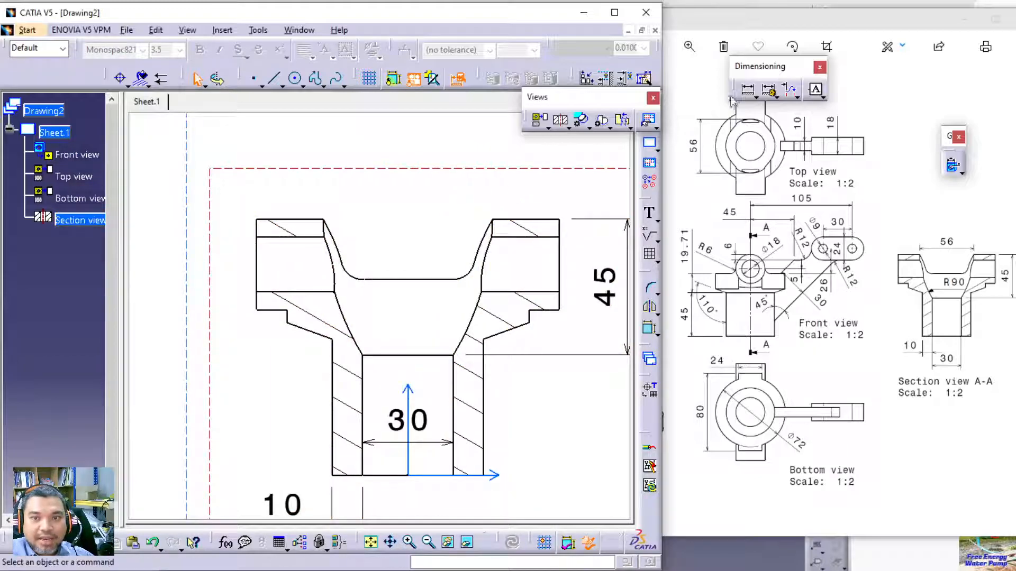
pyautogui.click(745, 89)
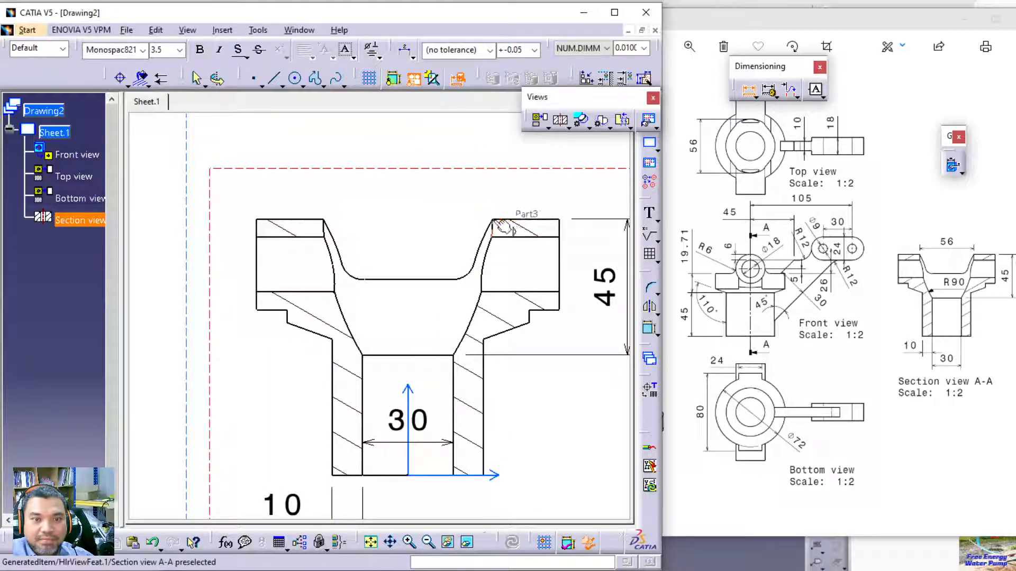
pyautogui.click(327, 229)
pyautogui.rightClick(405, 200)
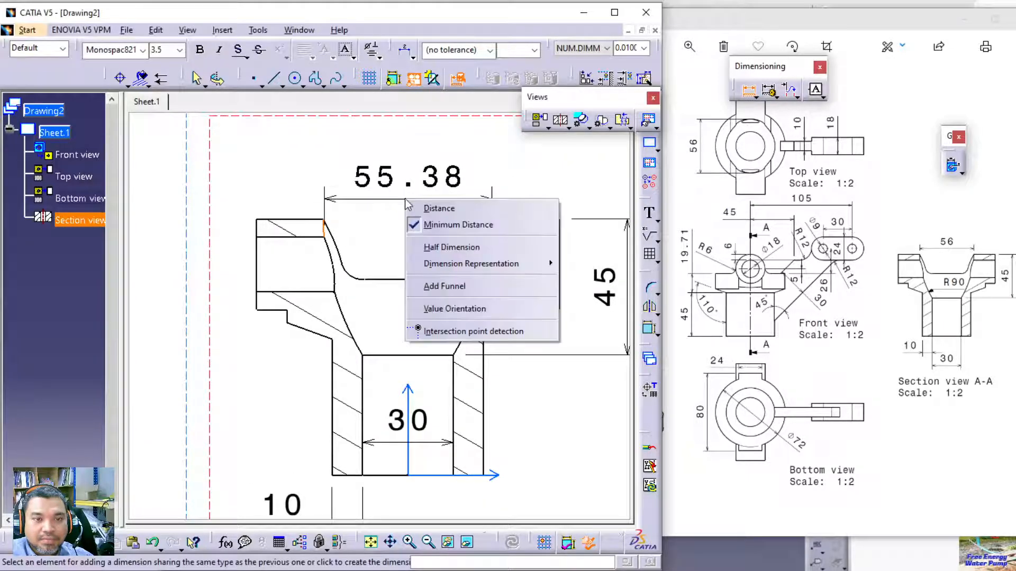
pyautogui.click(428, 332)
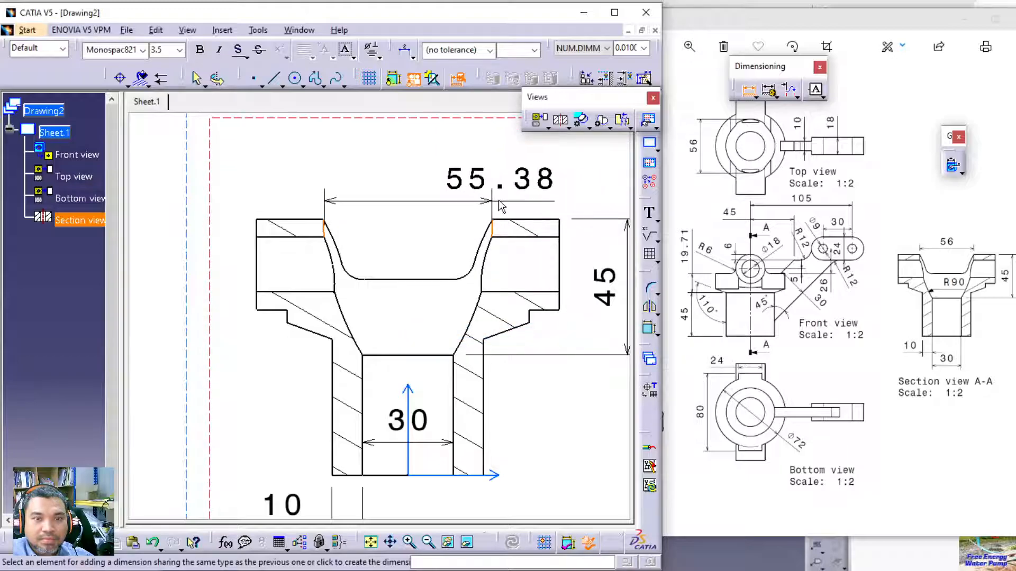
pyautogui.click(751, 93)
pyautogui.click(750, 93)
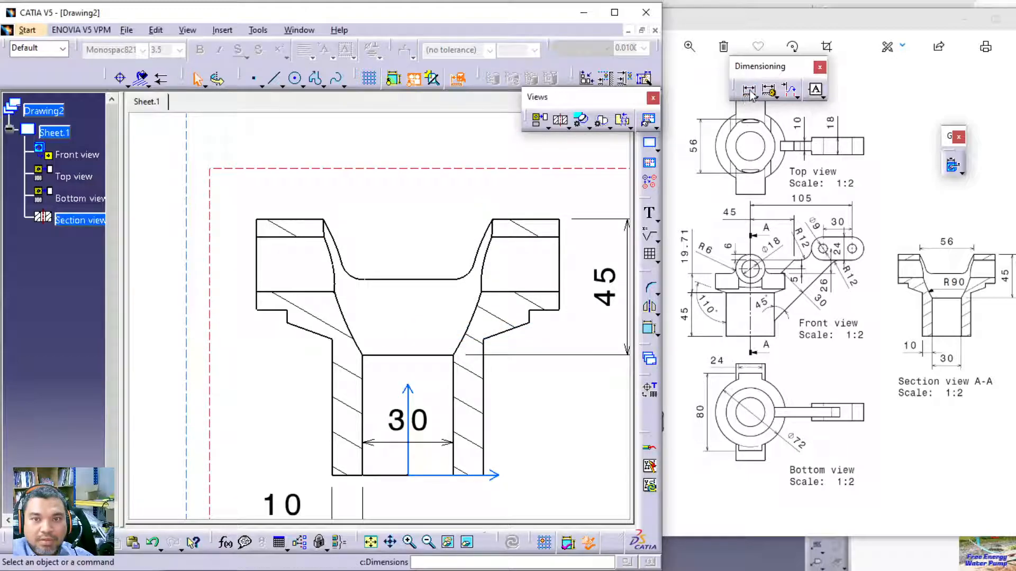
pyautogui.click(500, 226)
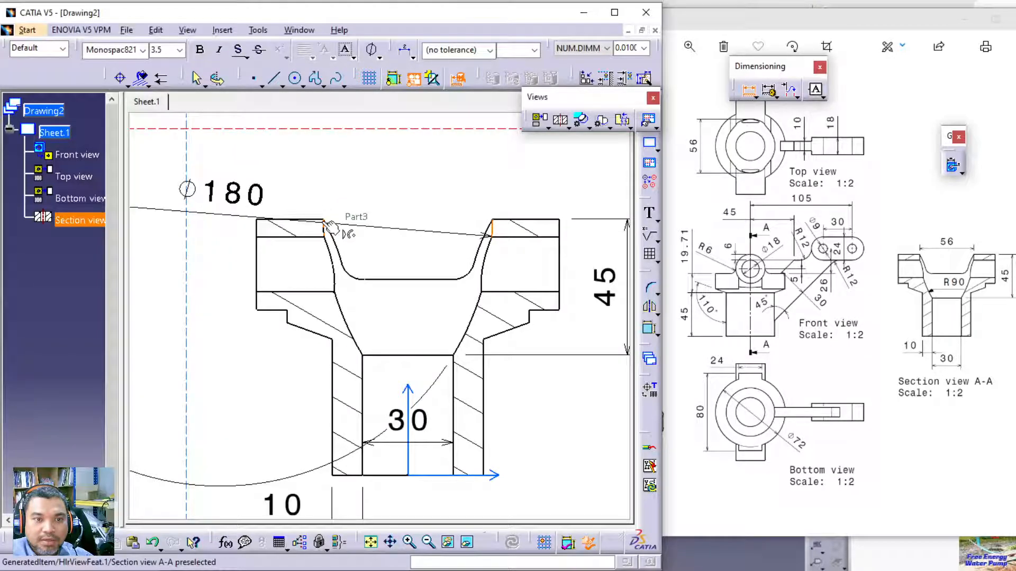
pyautogui.click(329, 226)
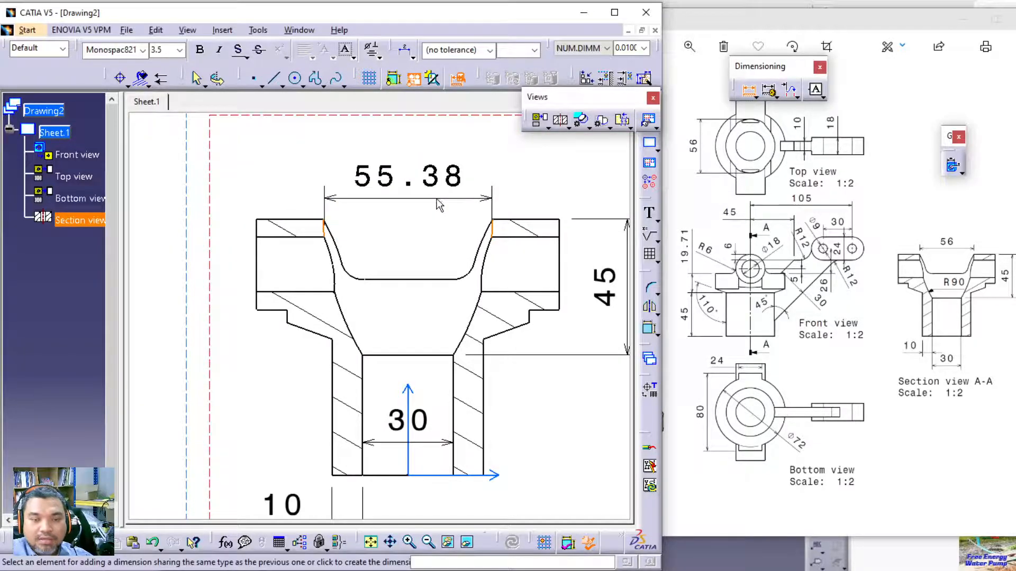
pyautogui.press('Escape')
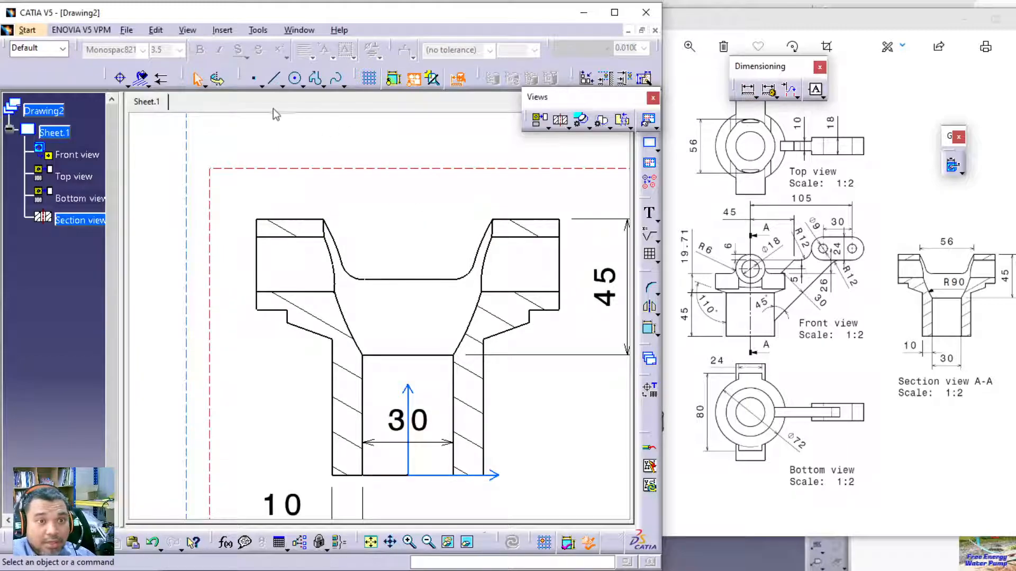
# Place a point on the inner top corner of both the left and right arms in section view A-A.
pyautogui.click(253, 80)
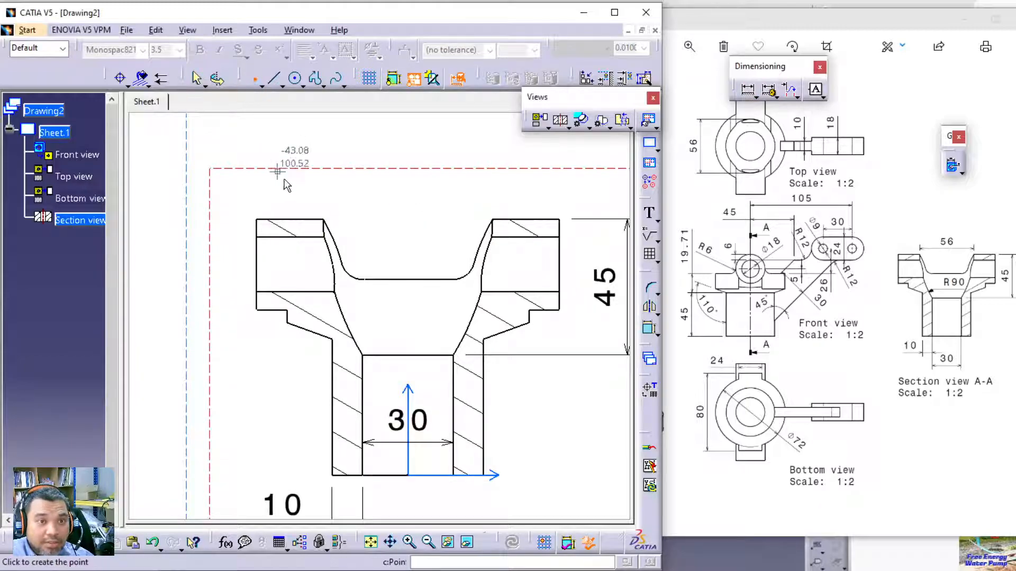
pyautogui.click(322, 219)
pyautogui.click(254, 79)
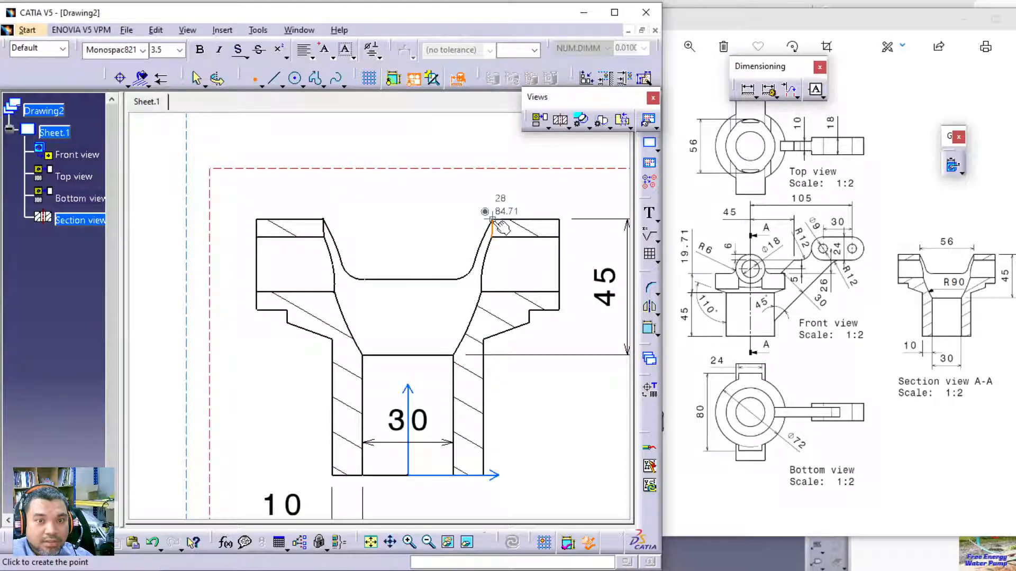
pyautogui.click(492, 219)
# Dimension the horizontal distance between the two corner points in section view A-A, placing the value above the opening.
pyautogui.click(748, 88)
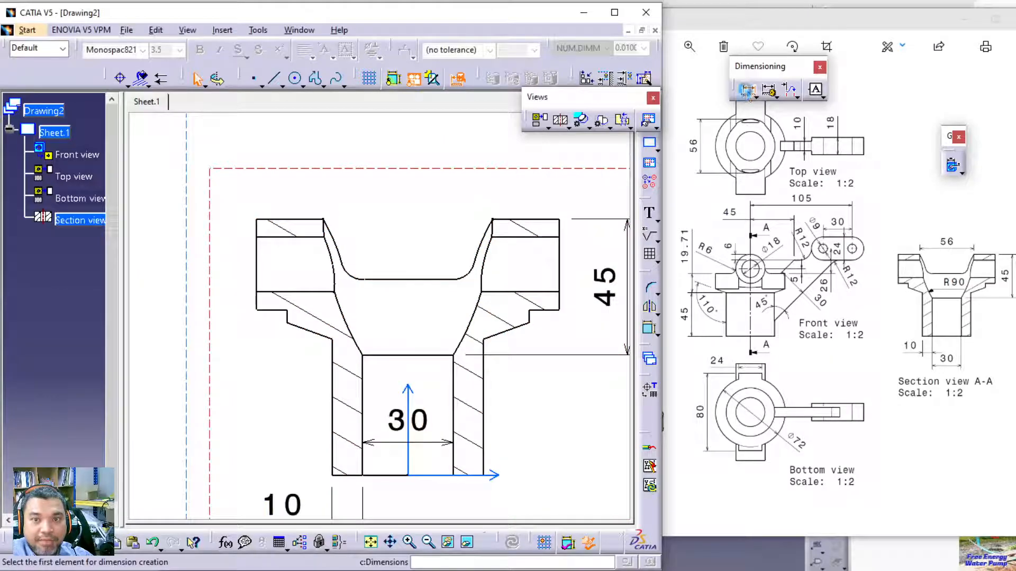
pyautogui.click(493, 220)
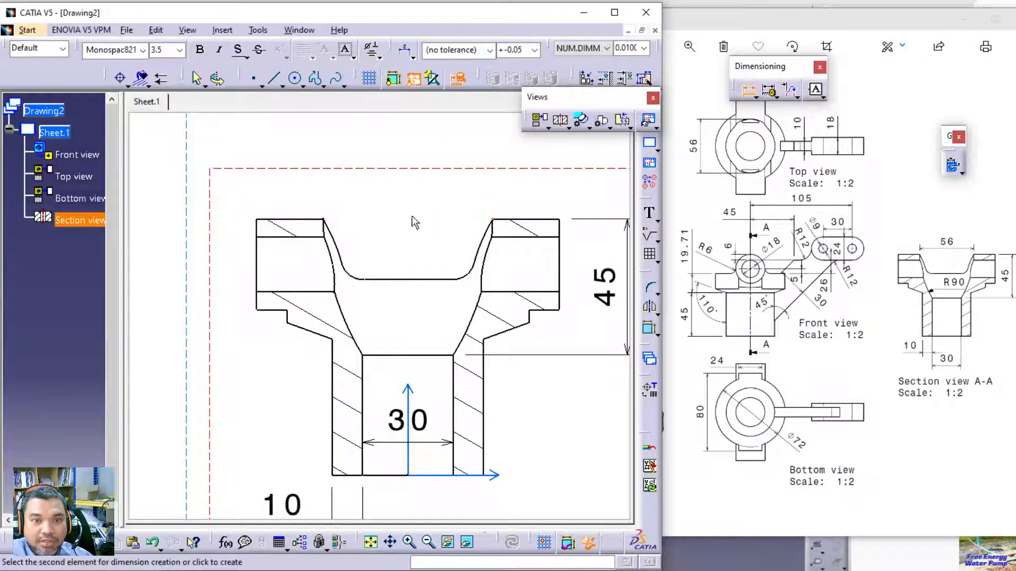
pyautogui.click(324, 219)
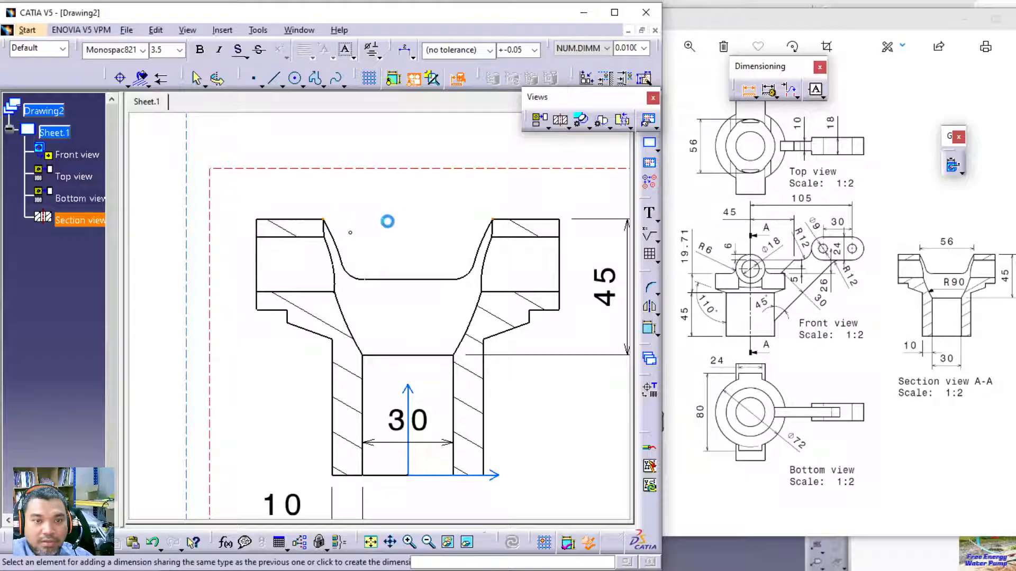
pyautogui.click(426, 206)
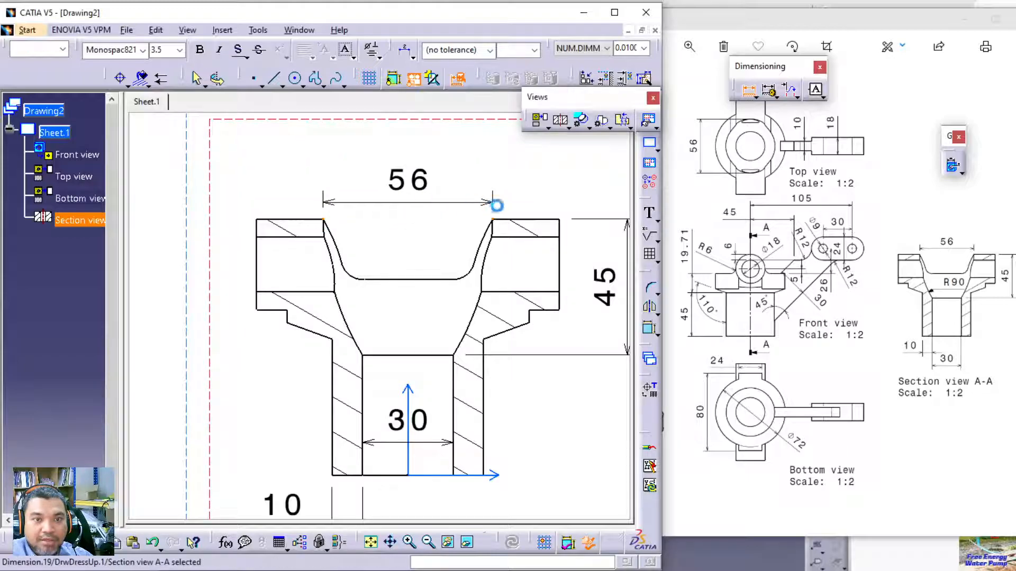
pyautogui.click(529, 199)
pyautogui.moveTo(553, 197); pyautogui.dragTo(538, 295, button='middle')
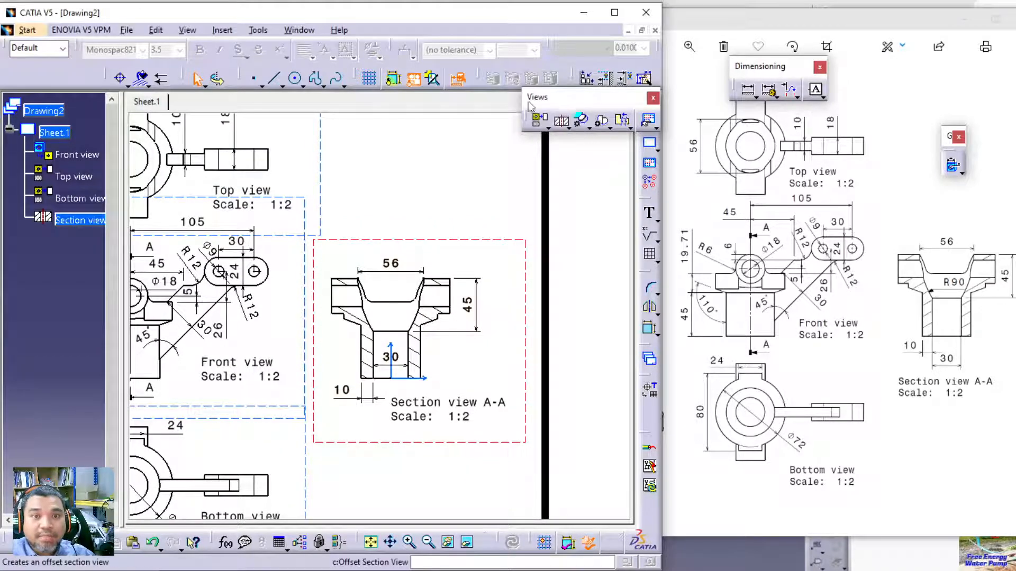
# Toggle intersection point detection and dimension the left inner arc of section view A-A as a radius, placing the value inside the opening.
pyautogui.click(748, 89)
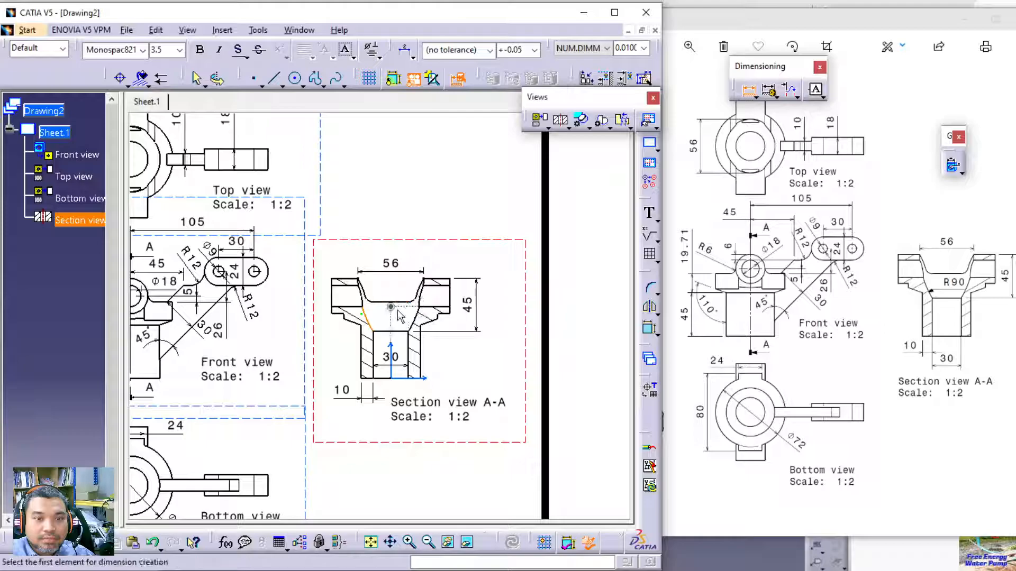
pyautogui.rightClick(388, 320)
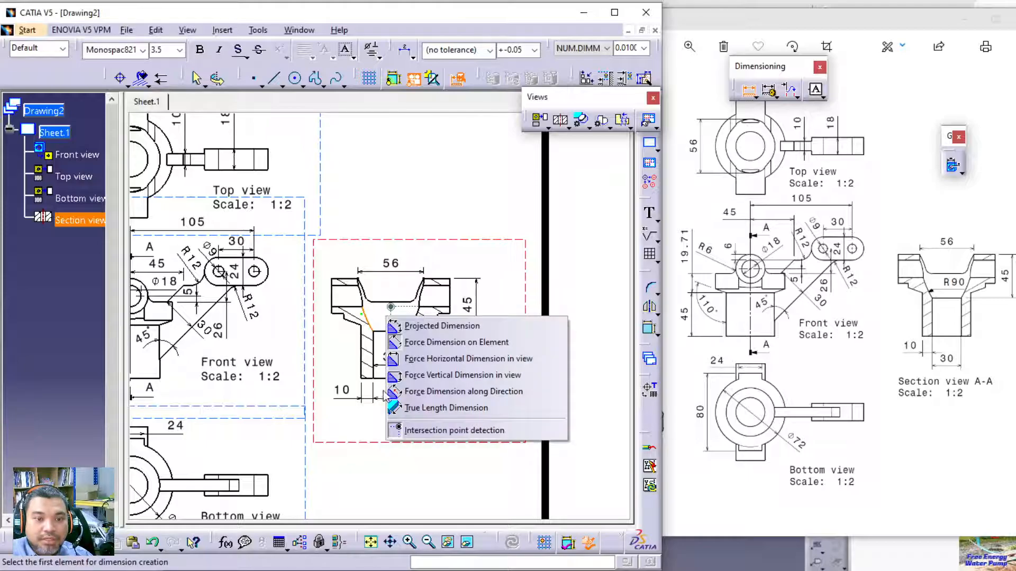
pyautogui.click(454, 431)
pyautogui.click(748, 92)
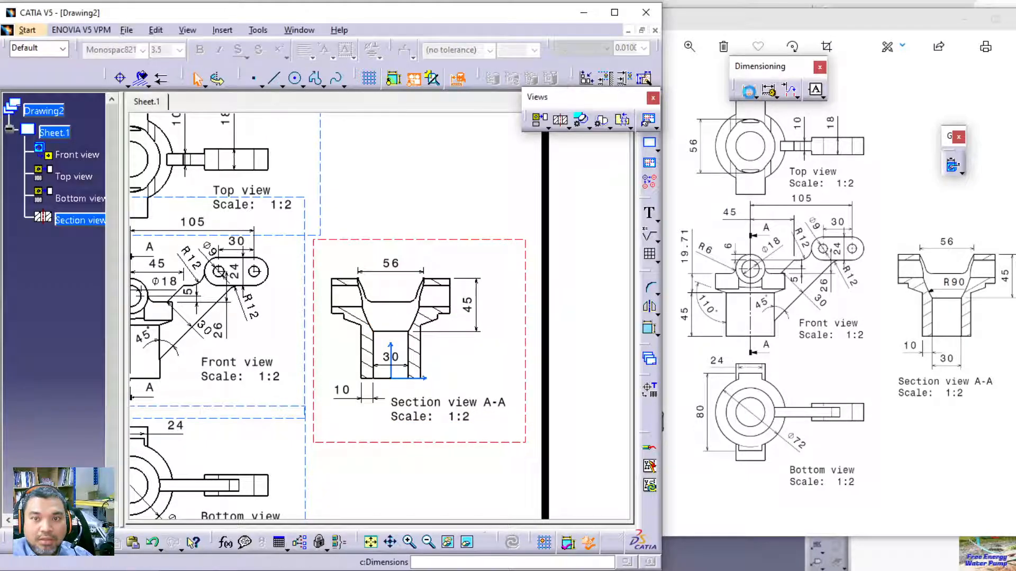
pyautogui.click(372, 320)
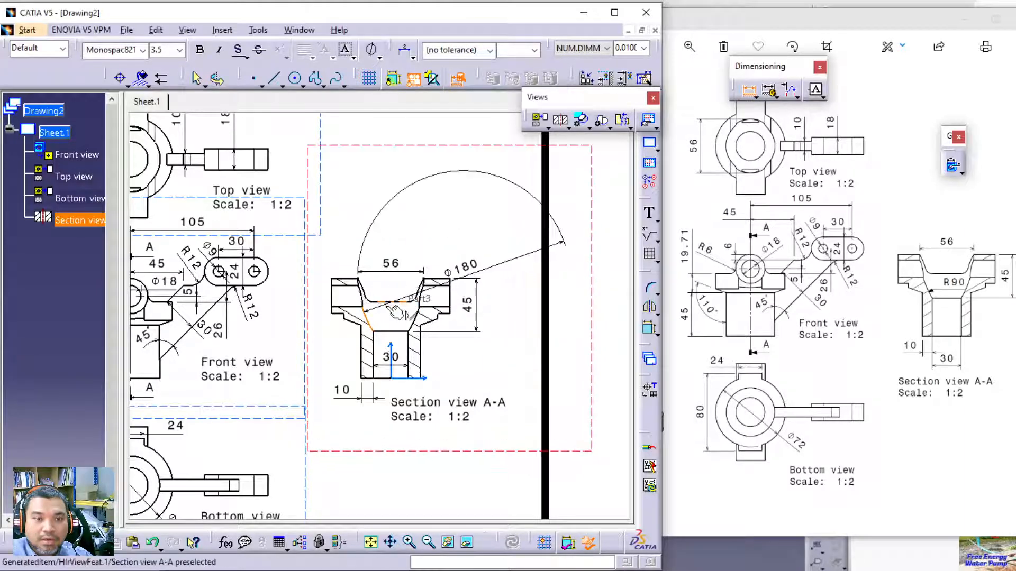
pyautogui.rightClick(393, 311)
pyautogui.click(397, 332)
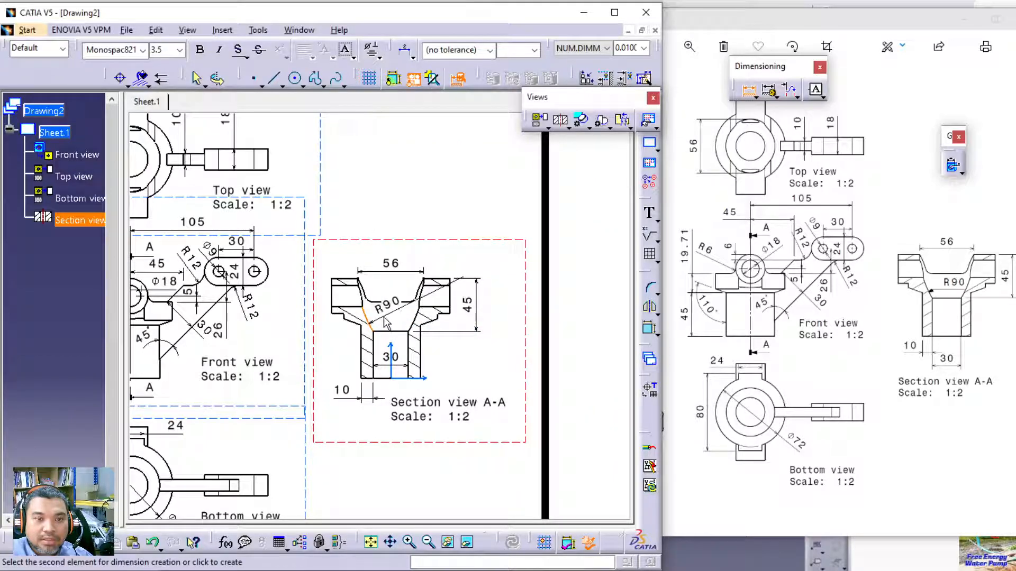
pyautogui.click(384, 321)
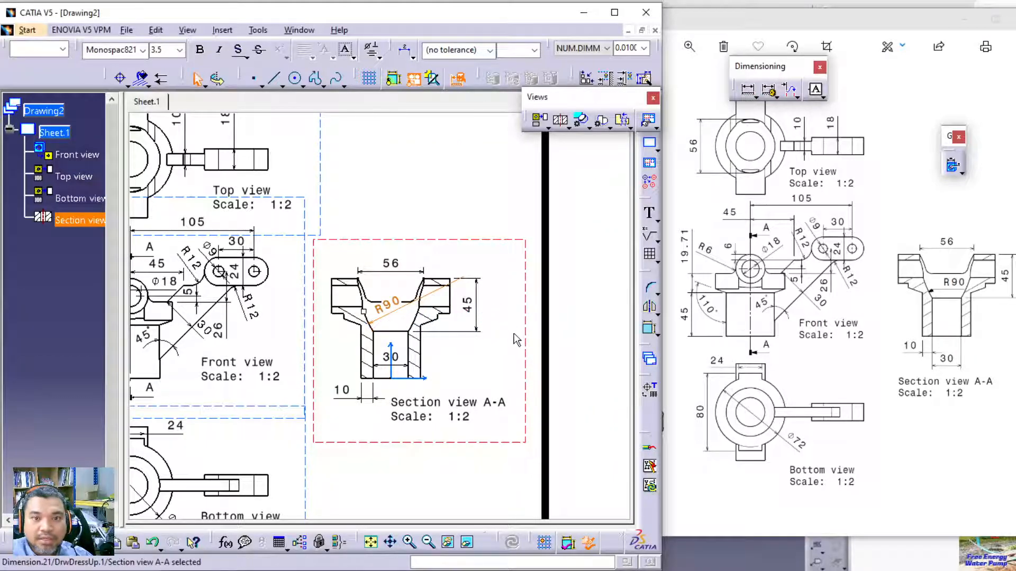
pyautogui.click(454, 217)
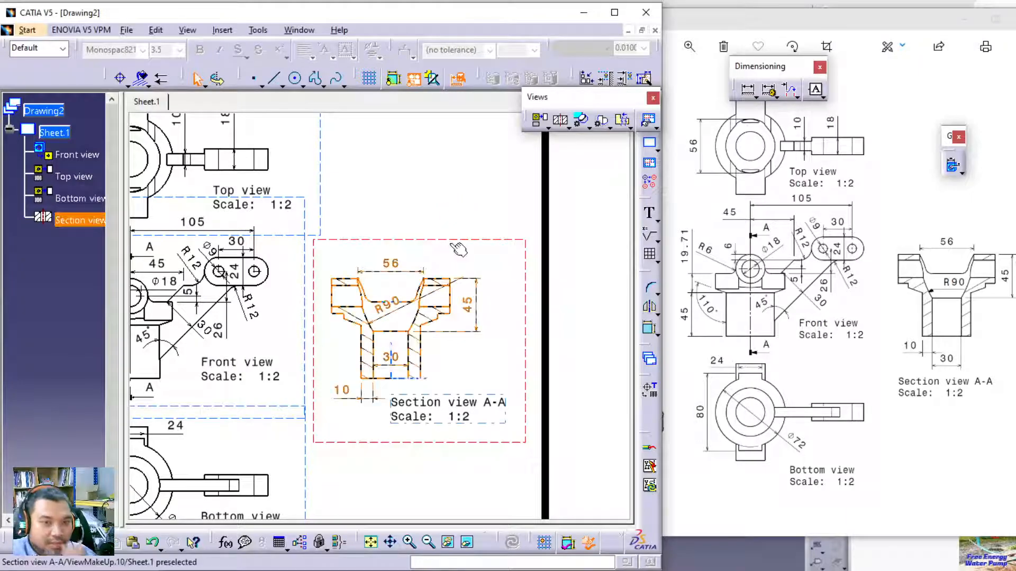
# Bring the LATIHAN CATIA 15.png reference forward and move it beside the drawing so its isometric views and the sheet can be compared.
pyautogui.moveTo(326, 236)
pyautogui.keyDown('ctrl'); pyautogui.mouseDown(button='middle')
pyautogui.moveTo(333, 243)
pyautogui.moveTo(259, 435)
pyautogui.mouseUp(button='middle'); pyautogui.keyUp('ctrl')
pyautogui.moveTo(276, 246); pyautogui.dragTo(496, 253, button='middle')
pyautogui.keyDown('ctrl'); pyautogui.moveTo(365, 264); pyautogui.dragTo(373, 242, button='middle'); pyautogui.keyUp('ctrl')
pyautogui.click(685, 191)
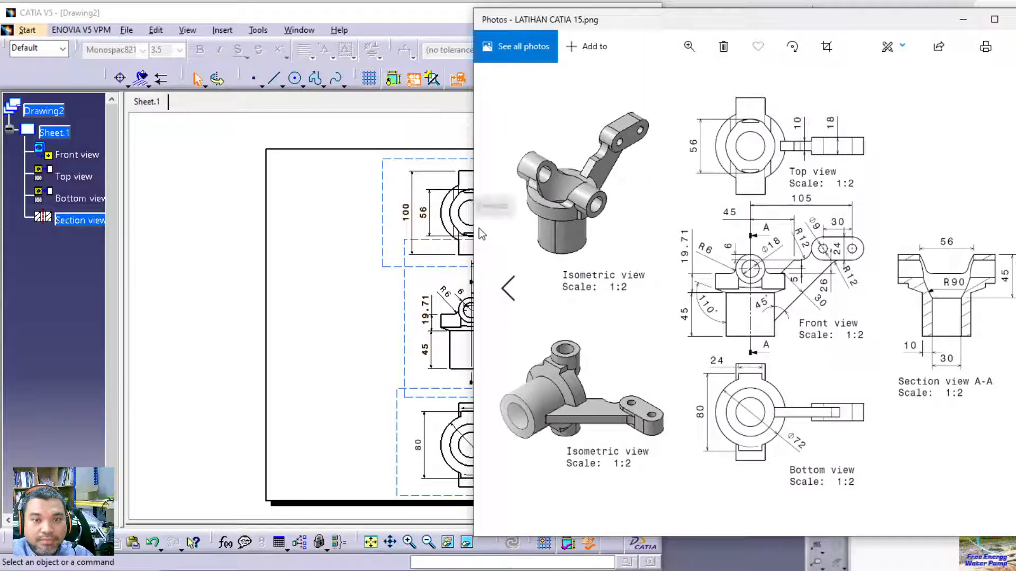
pyautogui.moveTo(676, 19); pyautogui.dragTo(890, 20)
pyautogui.moveTo(335, 230); pyautogui.dragTo(288, 253, button='middle')
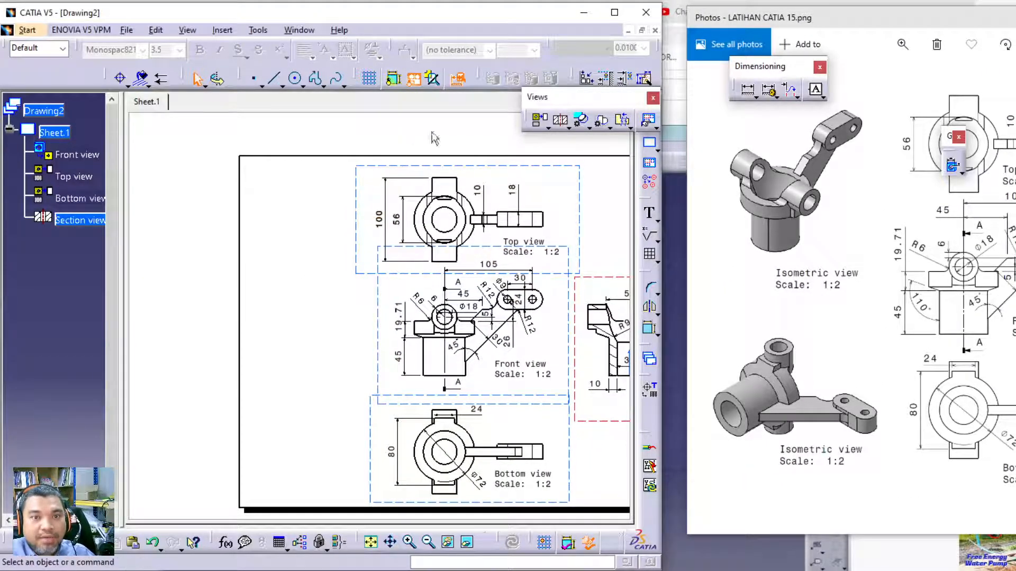
# Create an isometric view from LAIHAN CATIA 15.CATPart, using the part's lower cylinder as the reference and keeping the default orientation.
pyautogui.click(547, 129)
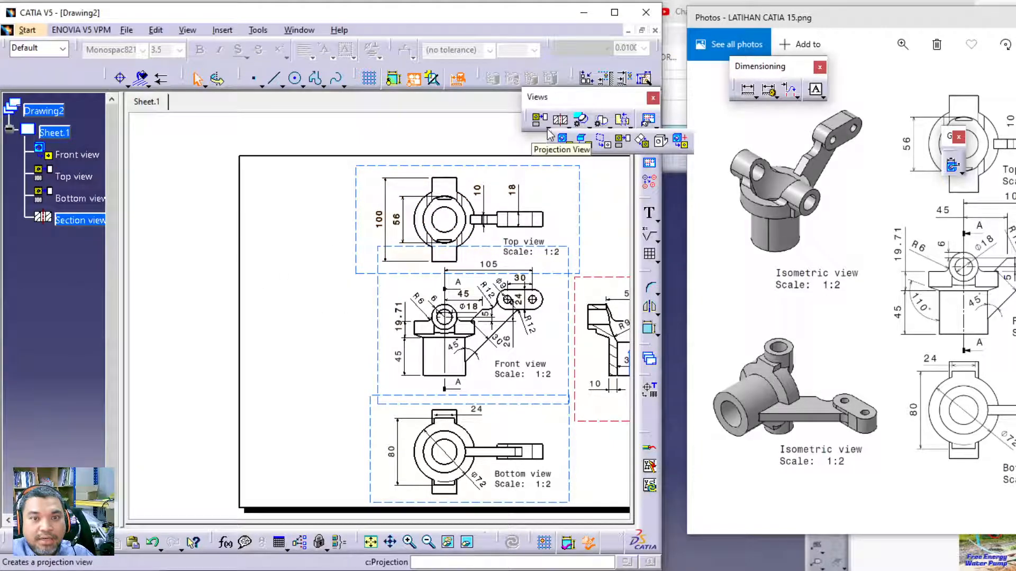
pyautogui.click(659, 142)
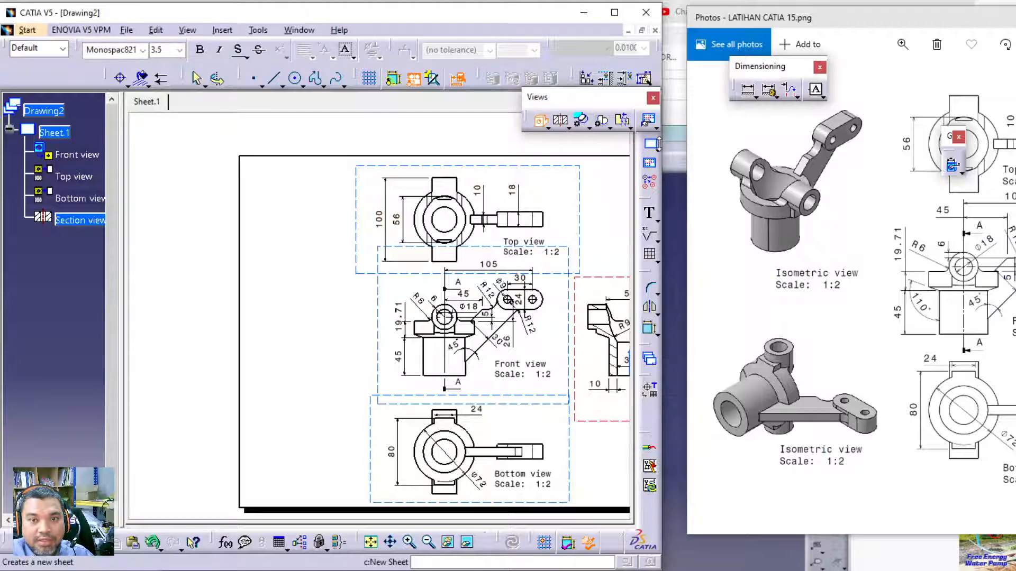
pyautogui.click(297, 30)
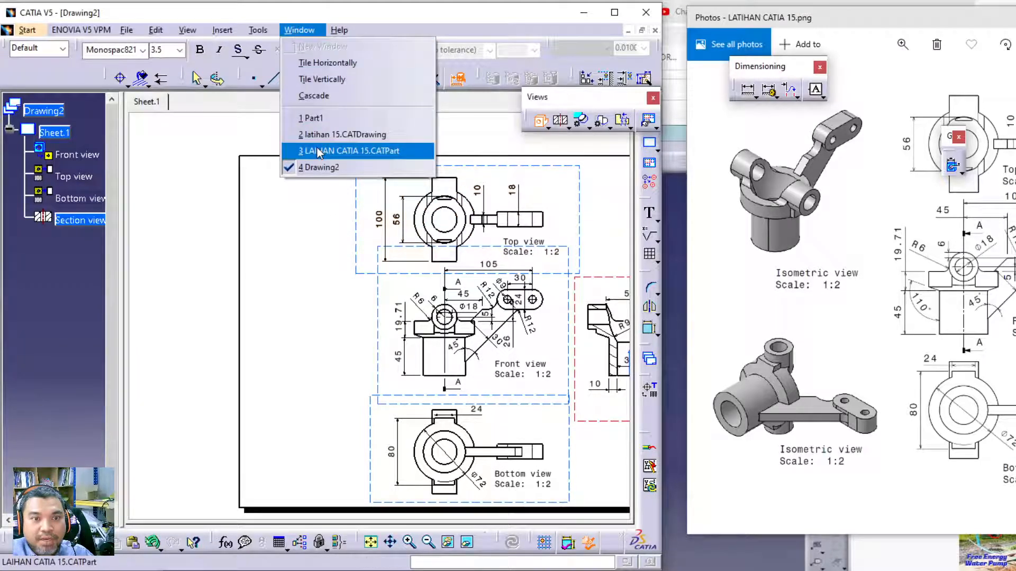
pyautogui.click(339, 151)
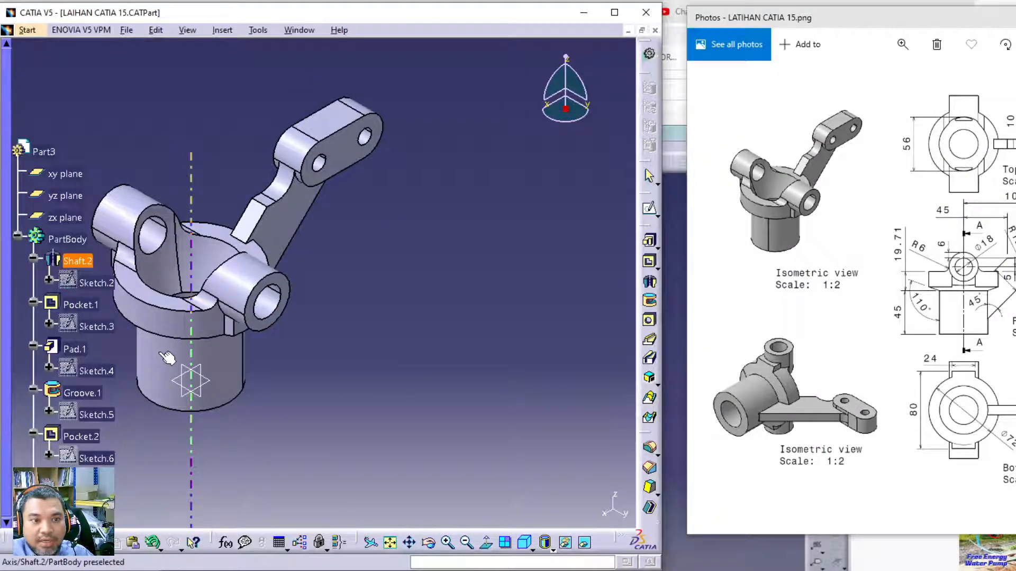
pyautogui.click(164, 354)
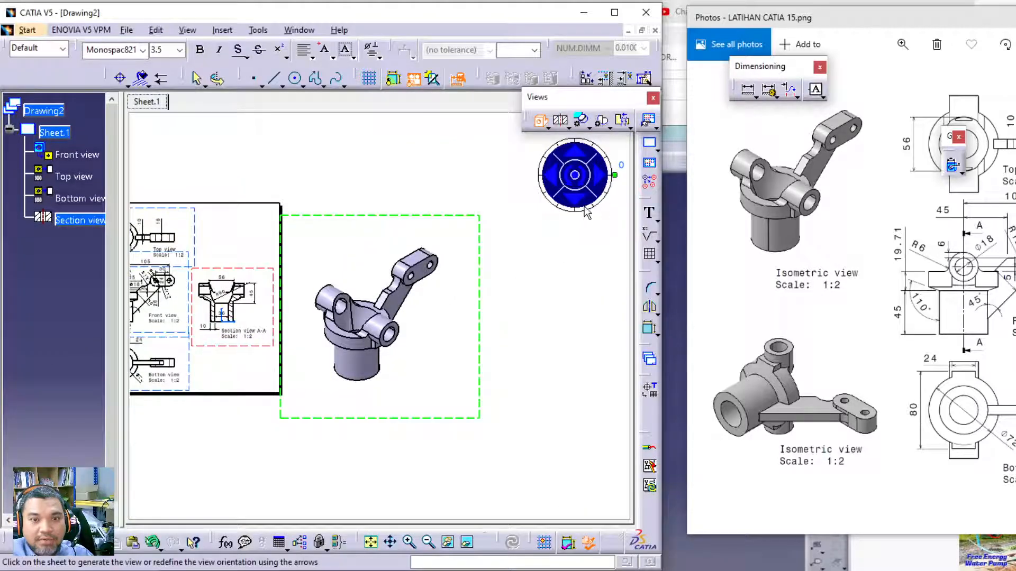
pyautogui.click(538, 252)
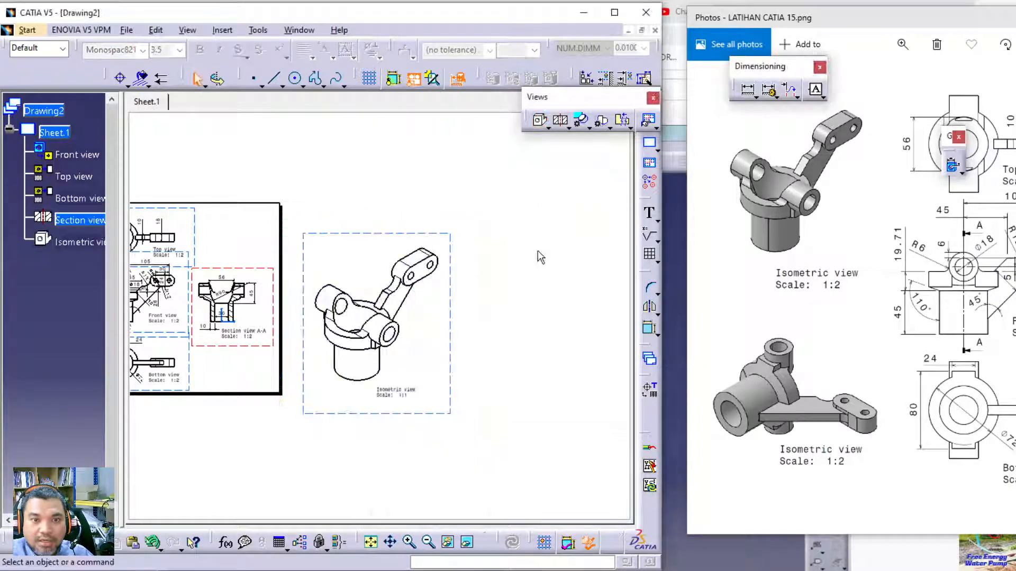
# Move the isometric view to the sheet's upper-left area and set its scale to 1:2.
pyautogui.moveTo(458, 276); pyautogui.dragTo(672, 241, button='middle')
pyautogui.moveTo(584, 206); pyautogui.dragTo(257, 128)
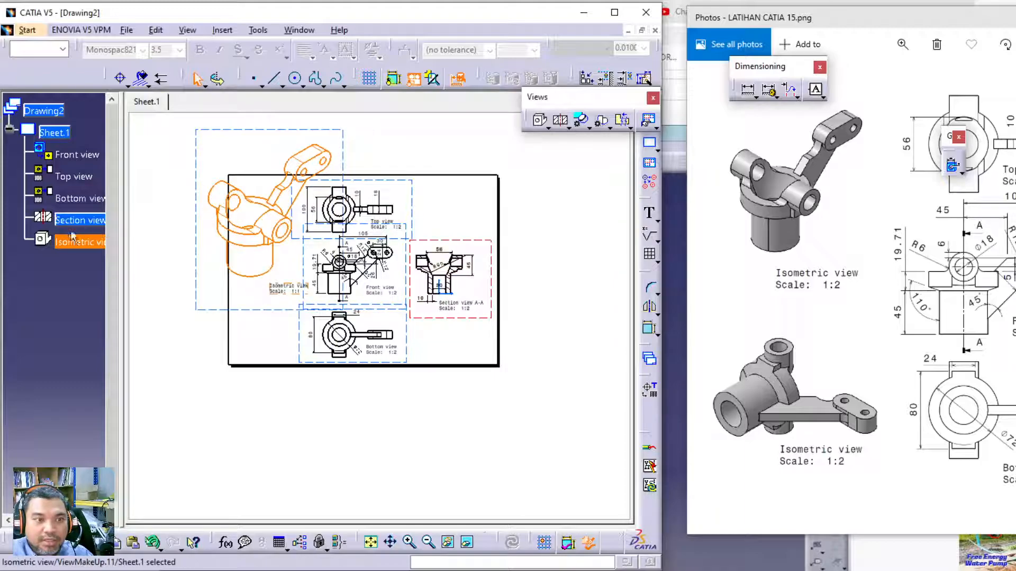
pyautogui.rightClick(69, 244)
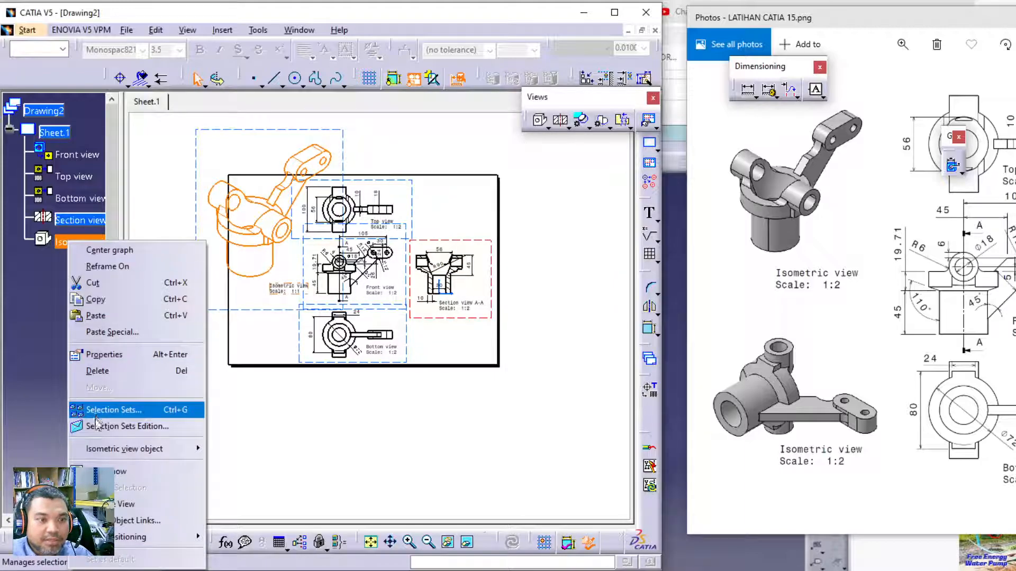
pyautogui.click(133, 355)
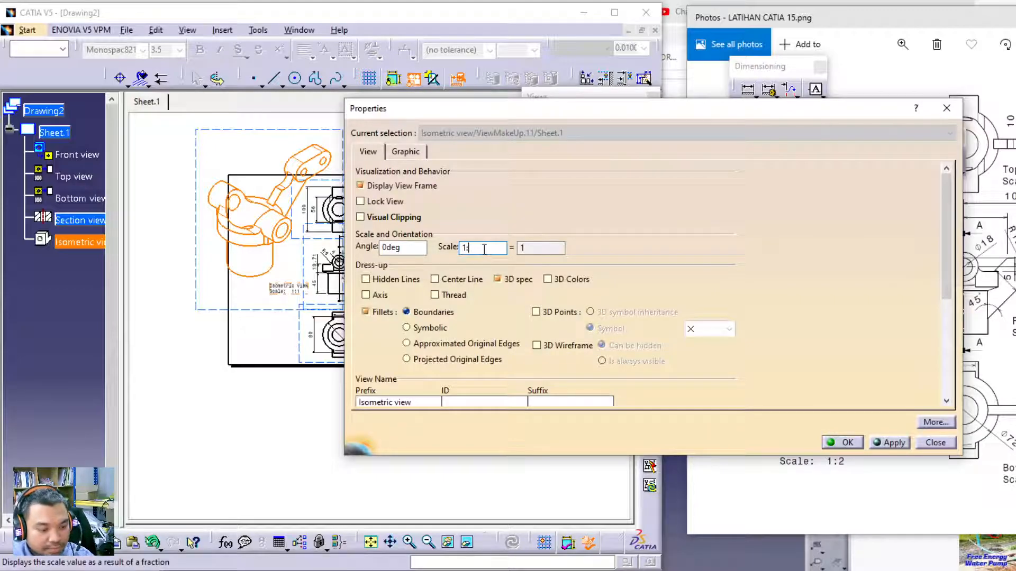
pyautogui.click(889, 443)
pyautogui.click(846, 443)
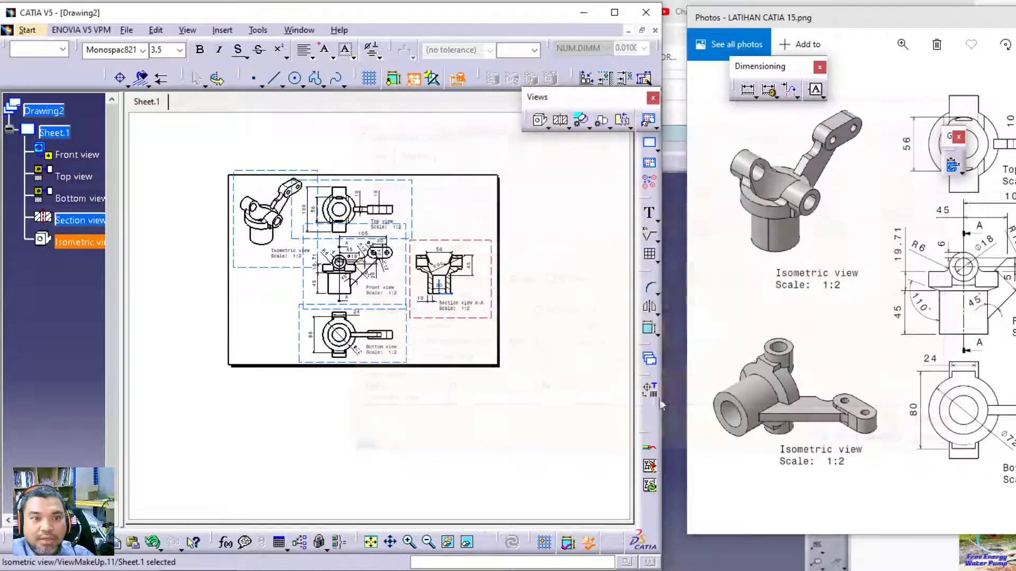
# Move the isometric view's label directly beneath the part and shift the view slightly down inside the sheet's upper-left corner.
pyautogui.scroll(3, 291, 227)
pyautogui.moveTo(358, 253); pyautogui.dragTo(391, 265, button='middle')
pyautogui.click(289, 291)
pyautogui.moveTo(309, 296); pyautogui.dragTo(268, 304)
pyautogui.moveTo(279, 149); pyautogui.dragTo(282, 172)
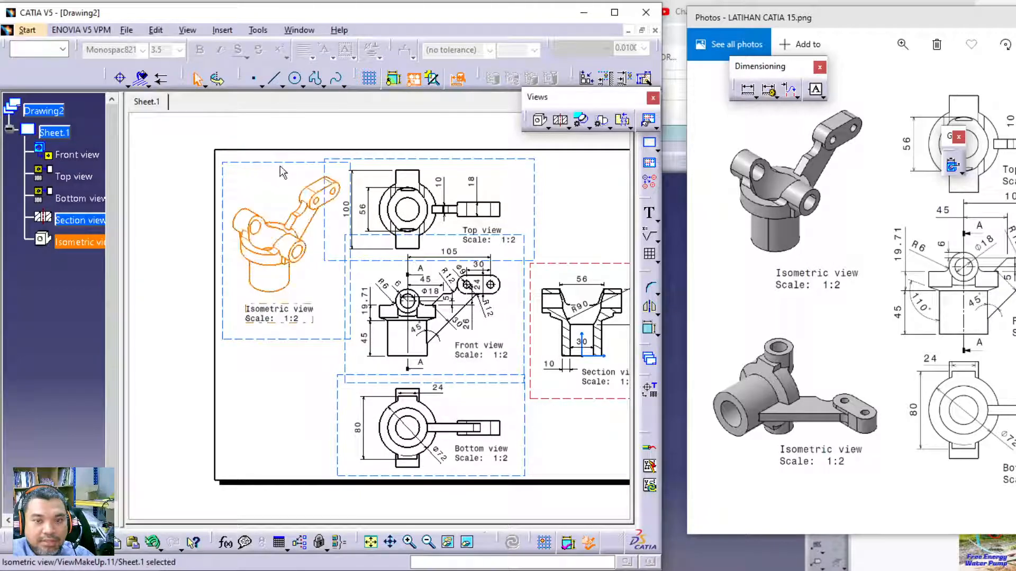
# Make the isometric view the active view.
pyautogui.click(264, 243)
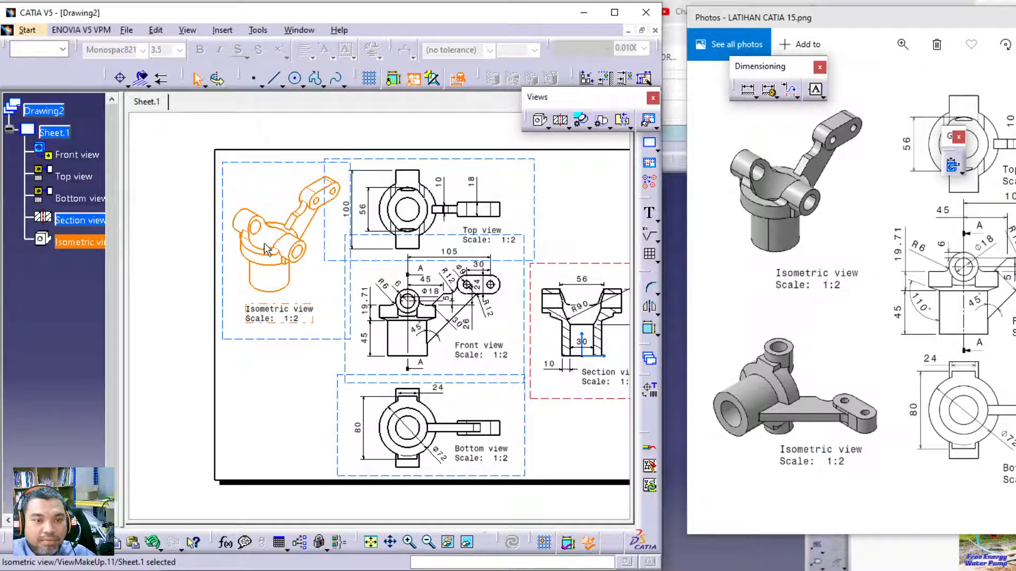
pyautogui.doubleClick(256, 170)
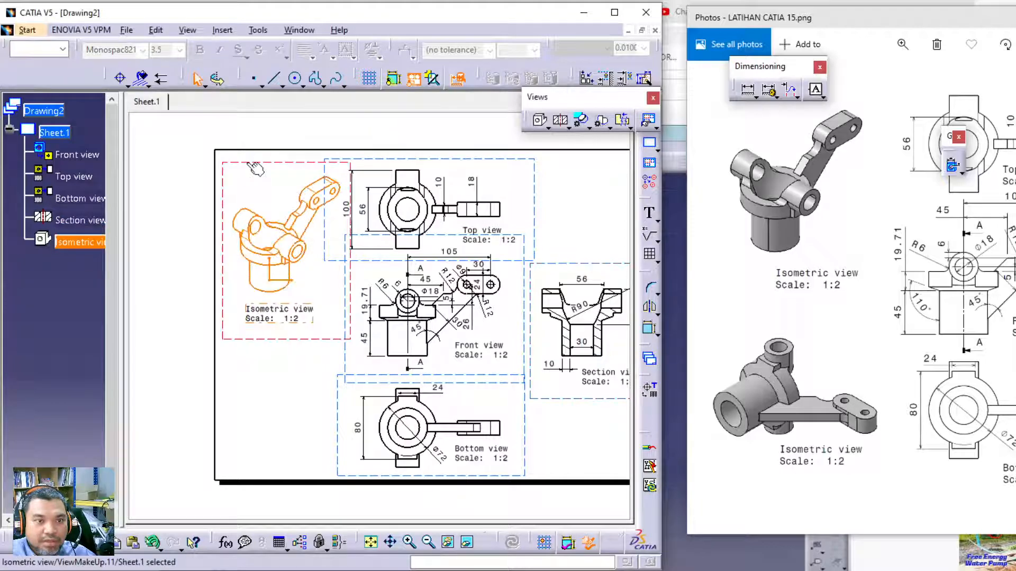
pyautogui.rightClick(255, 244)
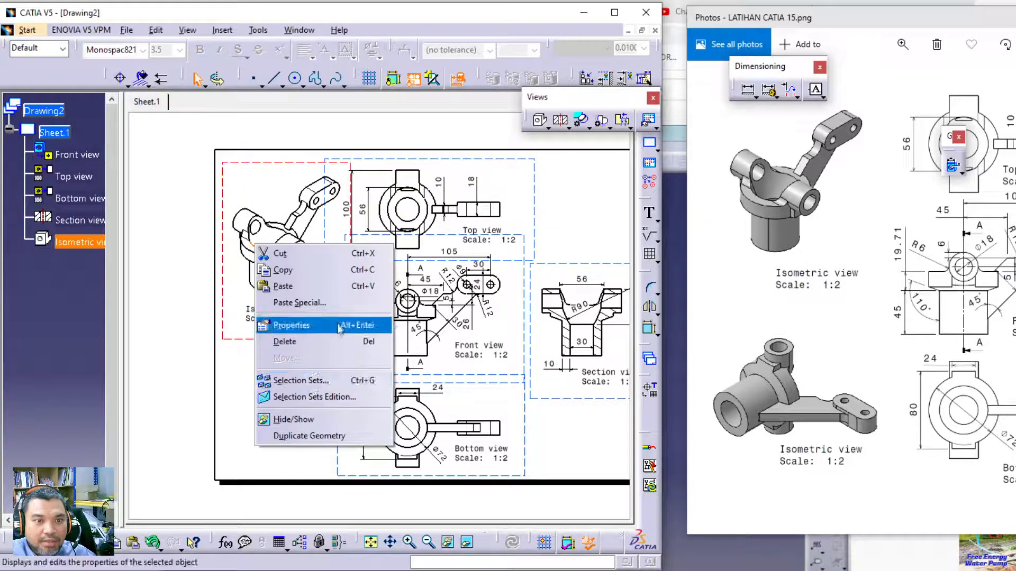
pyautogui.click(322, 325)
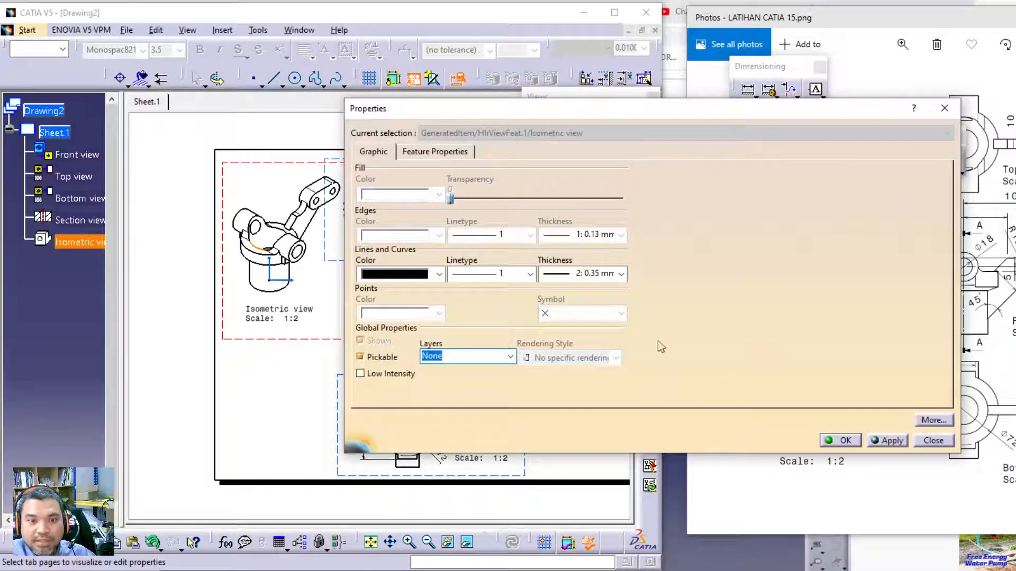
pyautogui.click(449, 151)
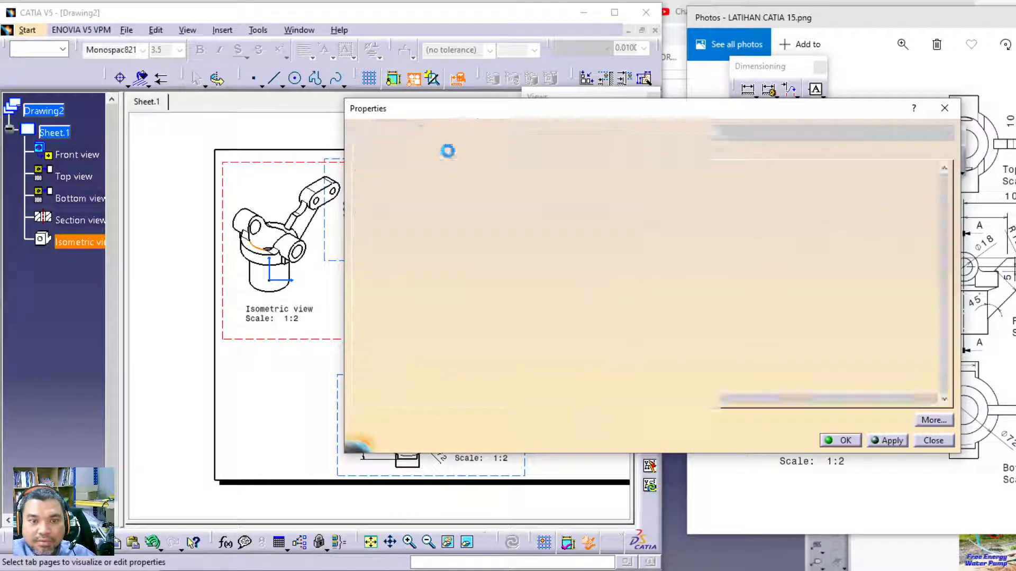
pyautogui.click(379, 154)
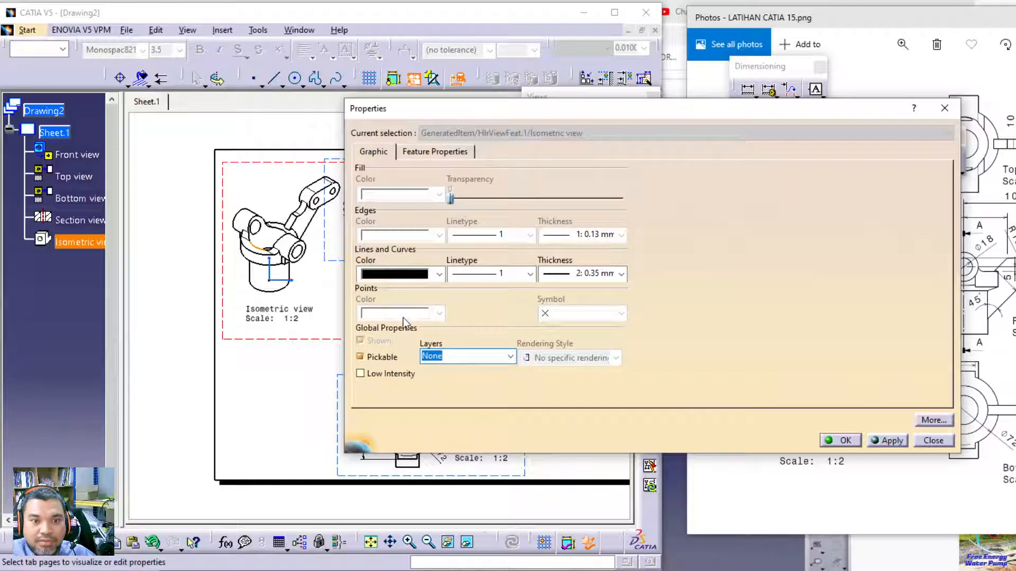
pyautogui.click(934, 420)
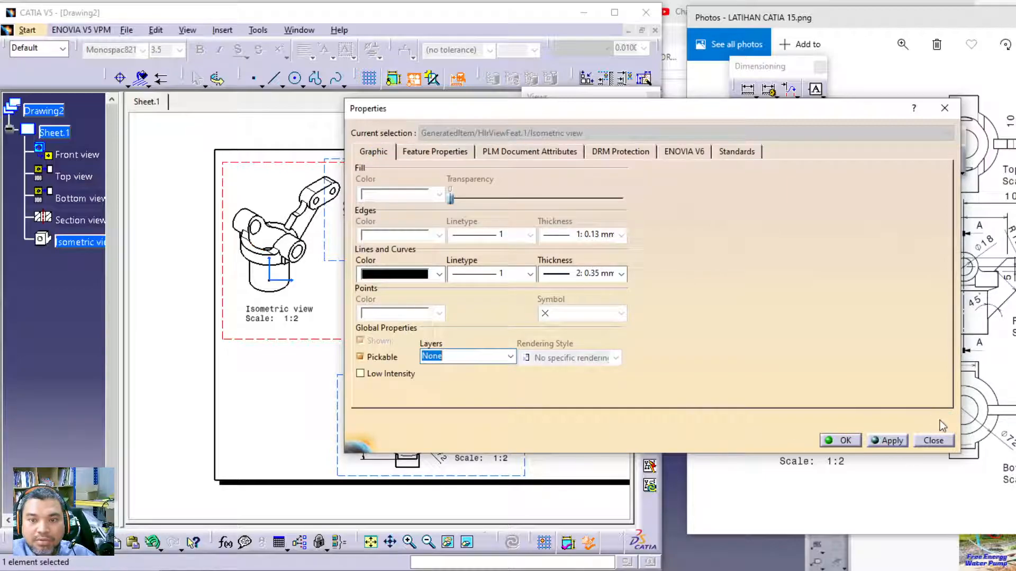
pyautogui.click(432, 152)
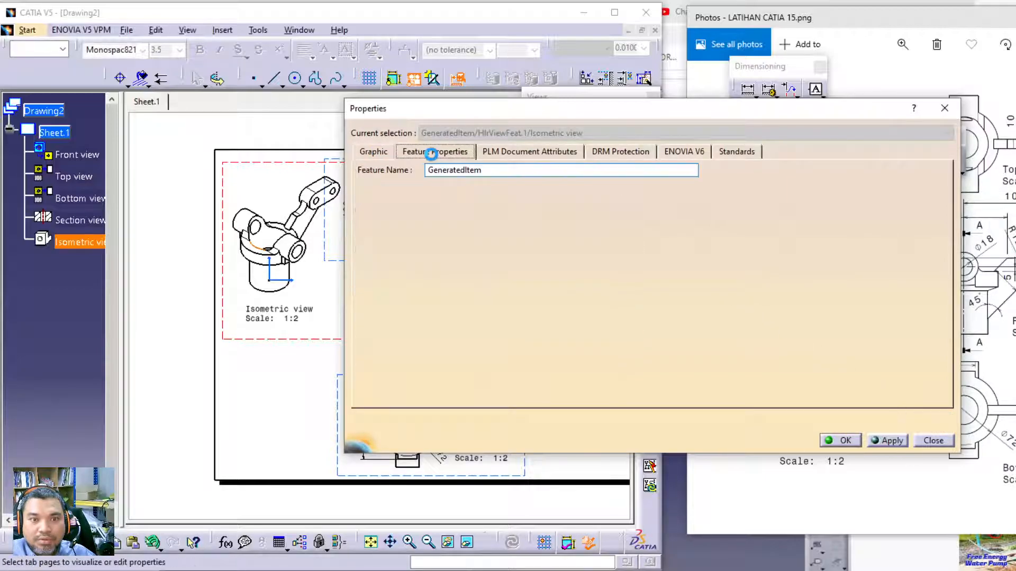
pyautogui.click(553, 152)
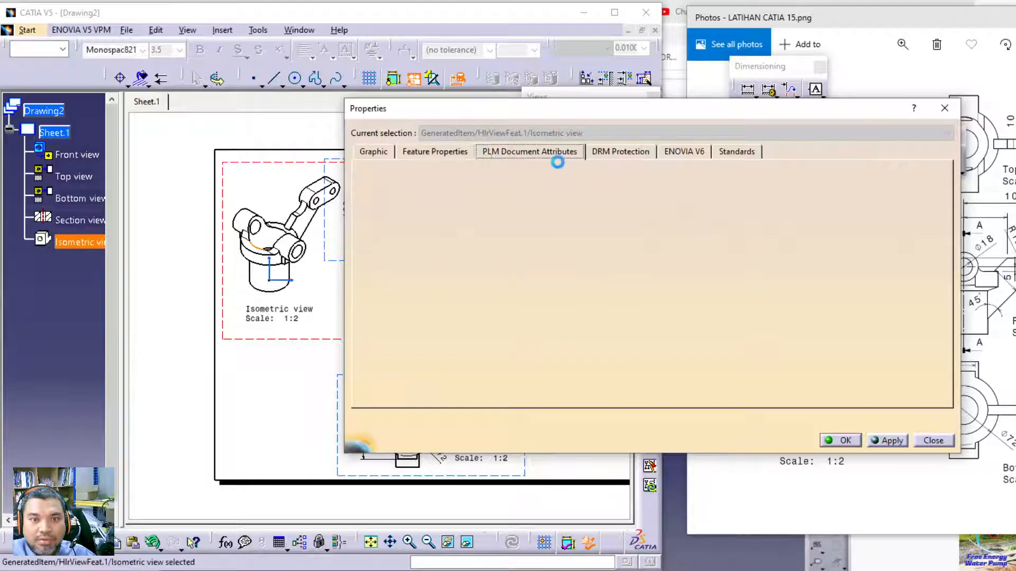
pyautogui.click(943, 109)
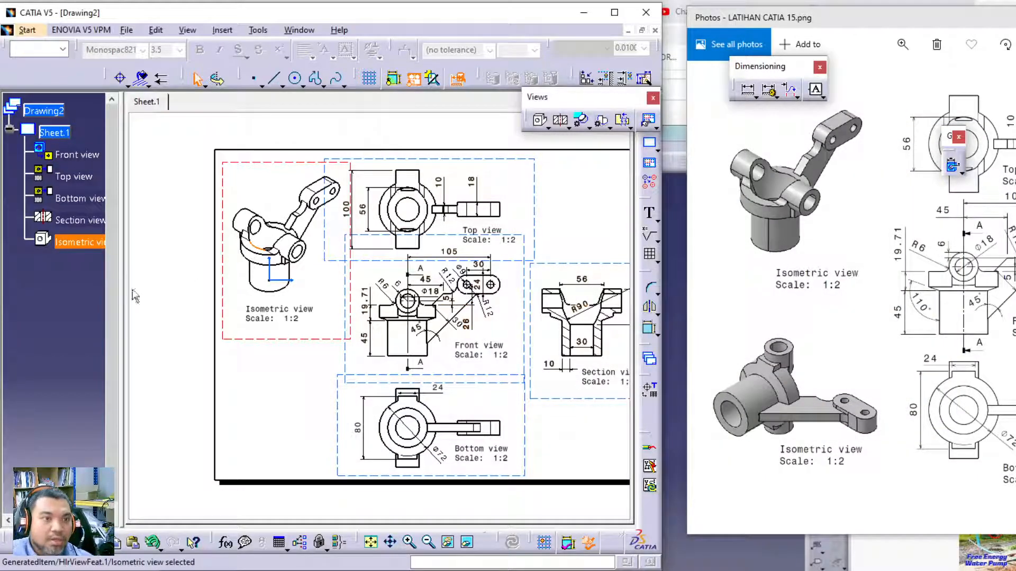
# Set the isometric view's generation mode to Raster with the Shading with edges option.
pyautogui.rightClick(75, 244)
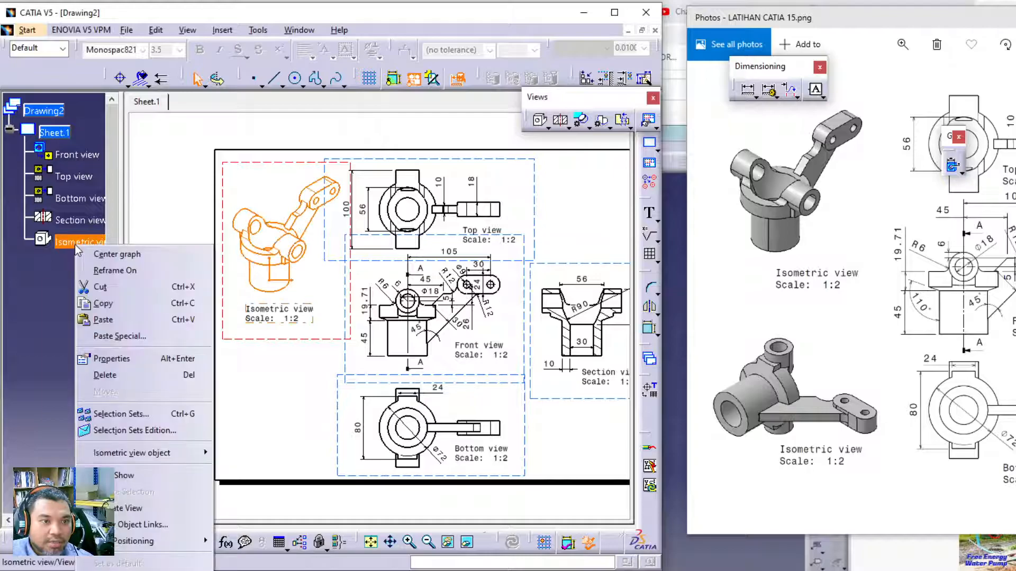
pyautogui.click(109, 358)
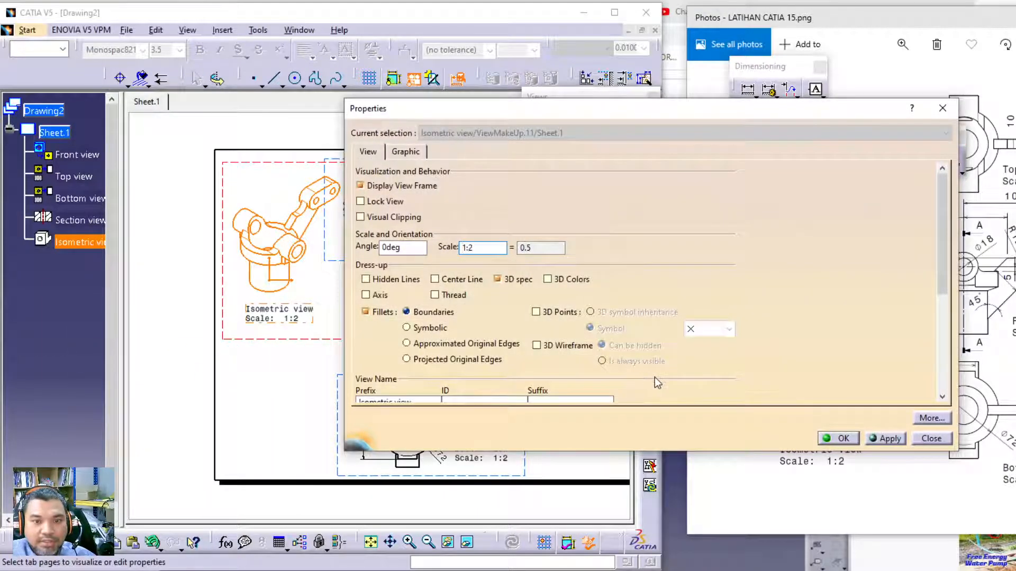
pyautogui.moveTo(938, 263); pyautogui.dragTo(949, 372)
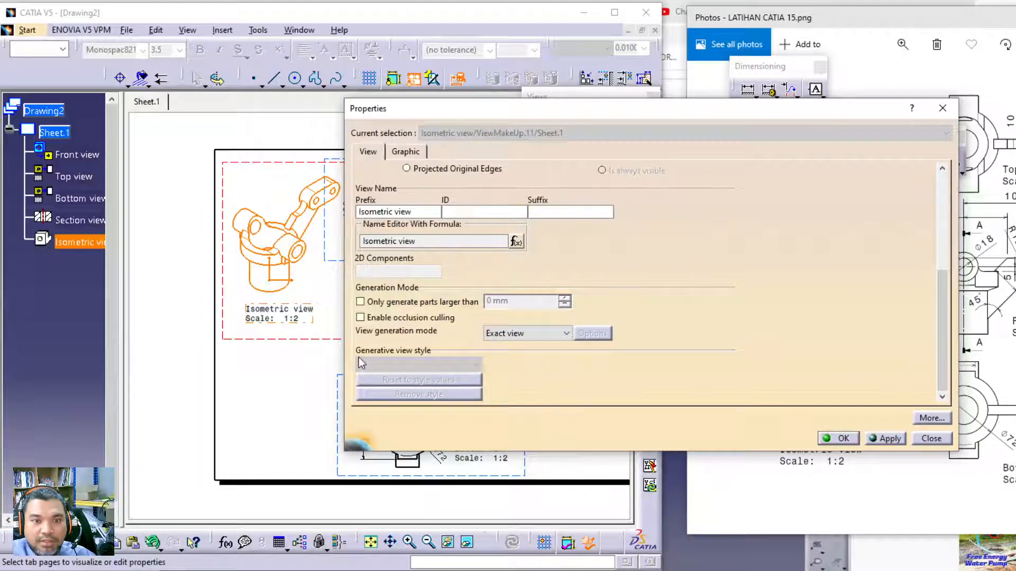
pyautogui.click(512, 339)
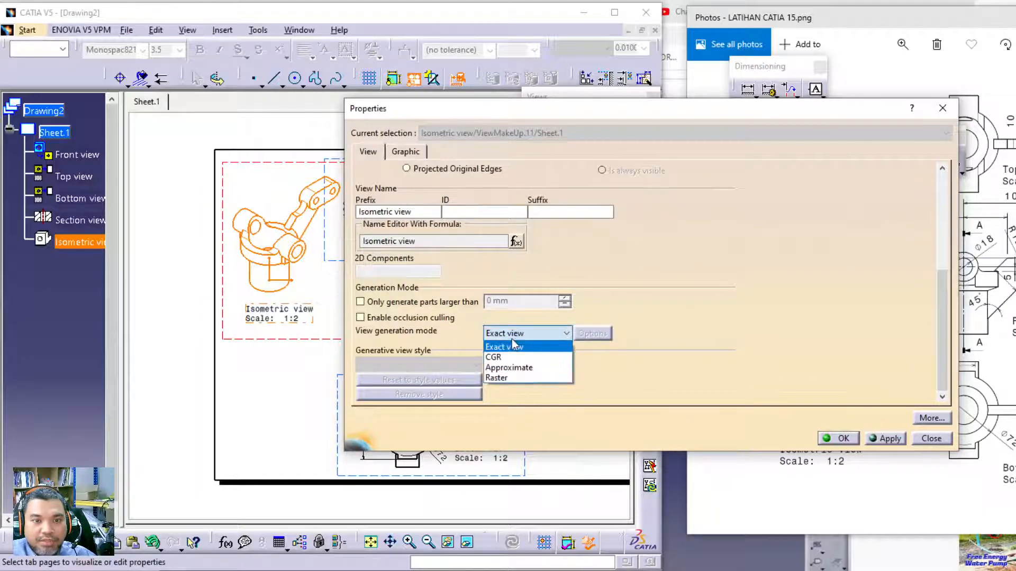
pyautogui.click(496, 379)
pyautogui.click(609, 335)
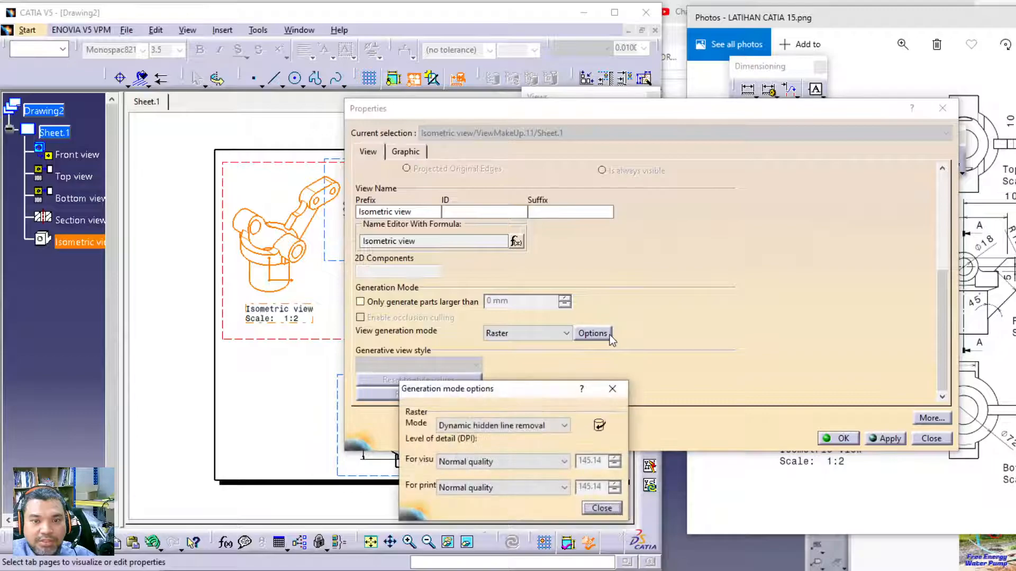
pyautogui.click(519, 424)
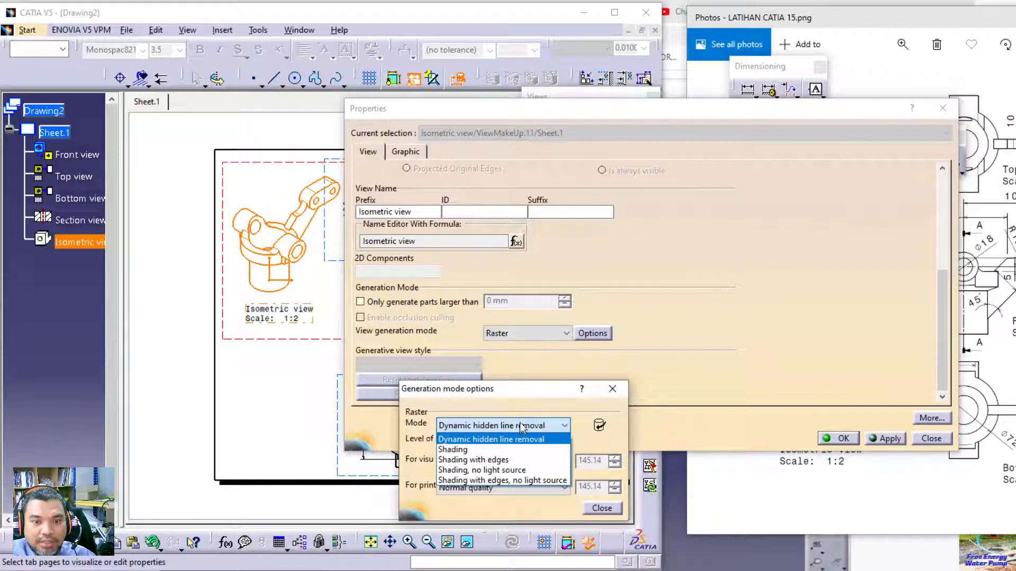
pyautogui.click(473, 459)
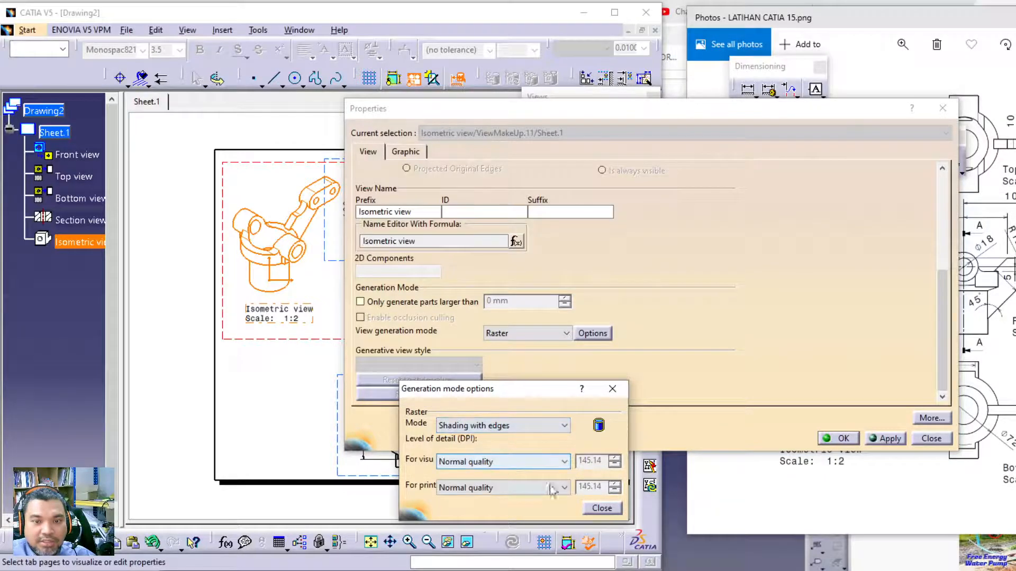
pyautogui.click(601, 509)
pyautogui.click(886, 440)
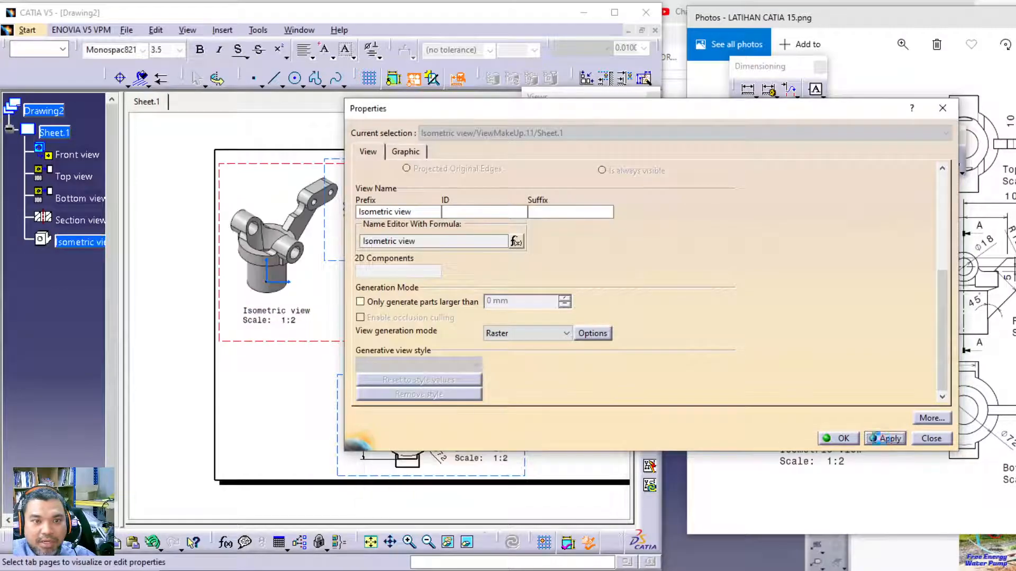
pyautogui.click(839, 438)
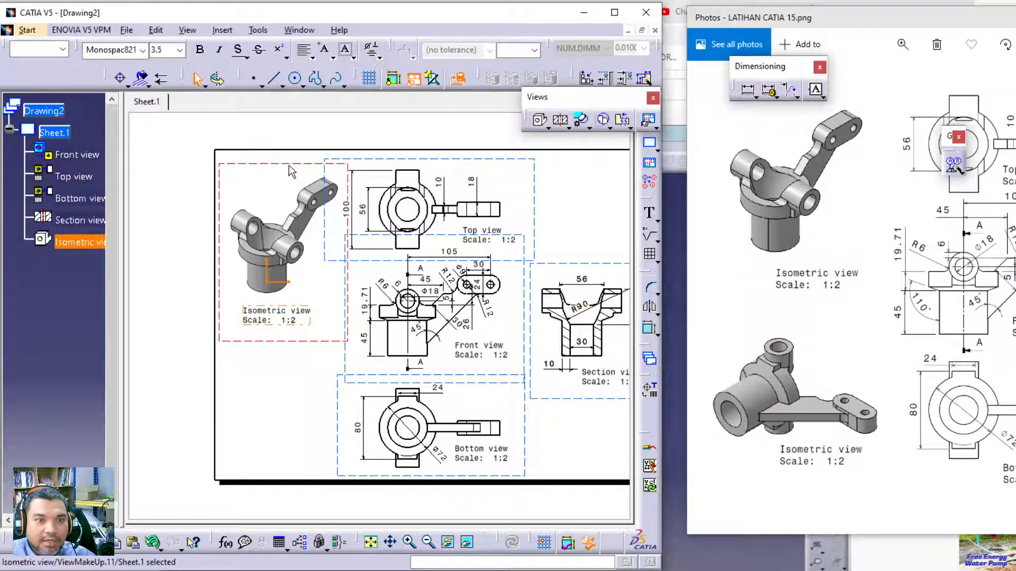
# Nudge the bottom view slightly down and shift the front view with its aligned views right, clear of the isometric view.
pyautogui.moveTo(416, 375); pyautogui.dragTo(416, 381)
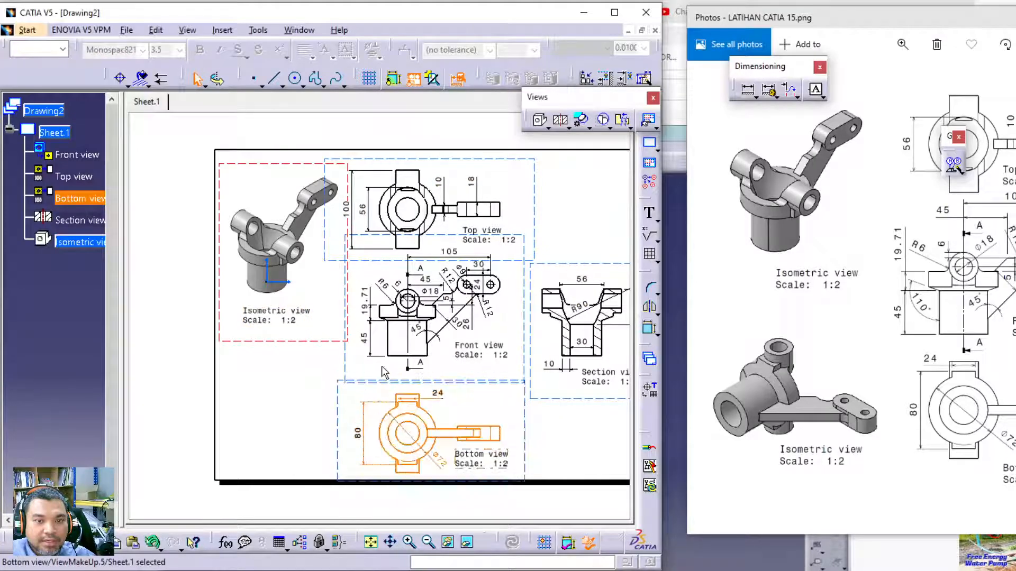
pyautogui.click(350, 365)
pyautogui.moveTo(353, 365); pyautogui.dragTo(389, 356)
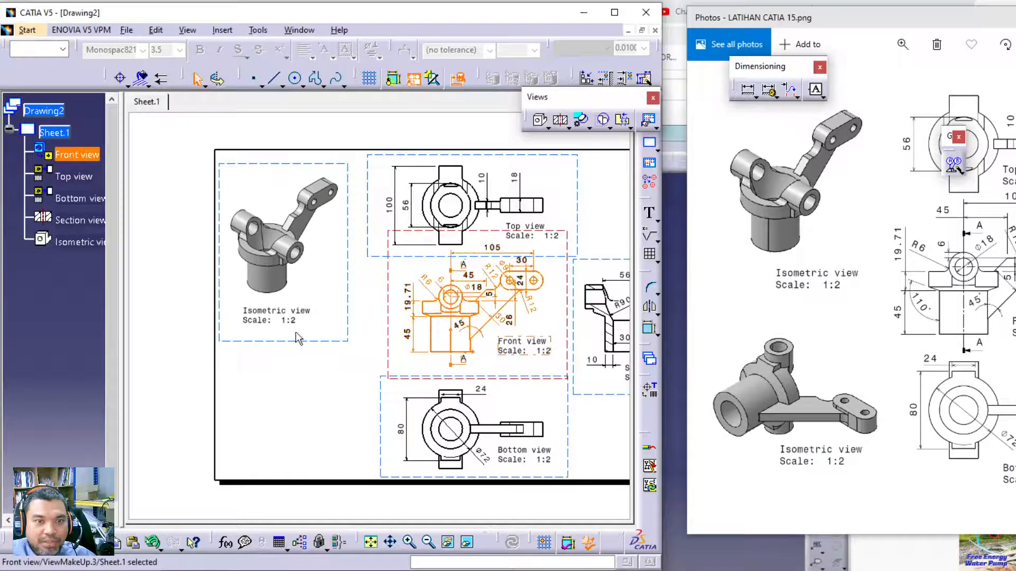
# Make the isometric view active and move it slightly toward the front view to balance the spacing.
pyautogui.click(302, 345)
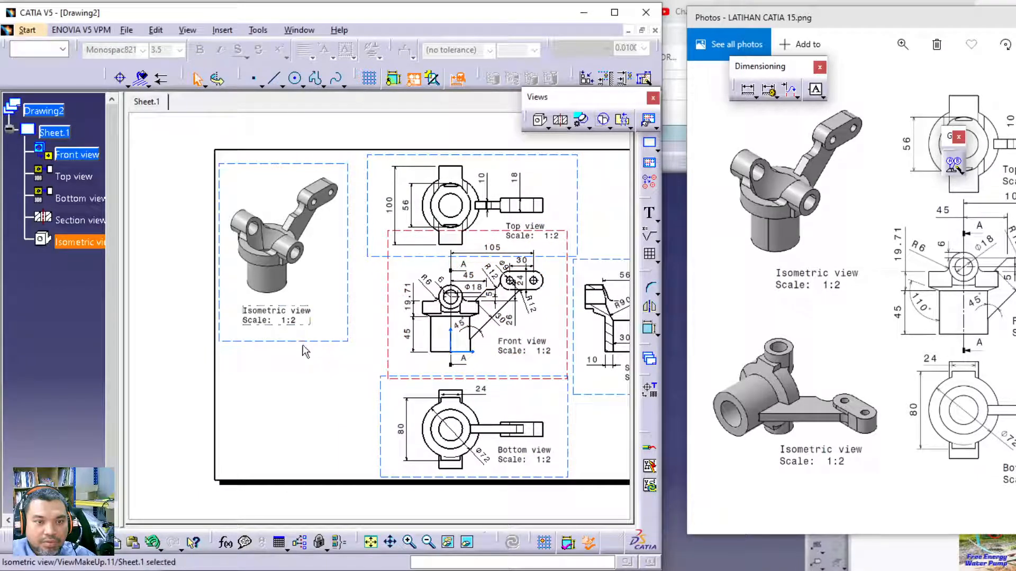
pyautogui.moveTo(316, 347); pyautogui.dragTo(342, 349)
pyautogui.click(316, 370)
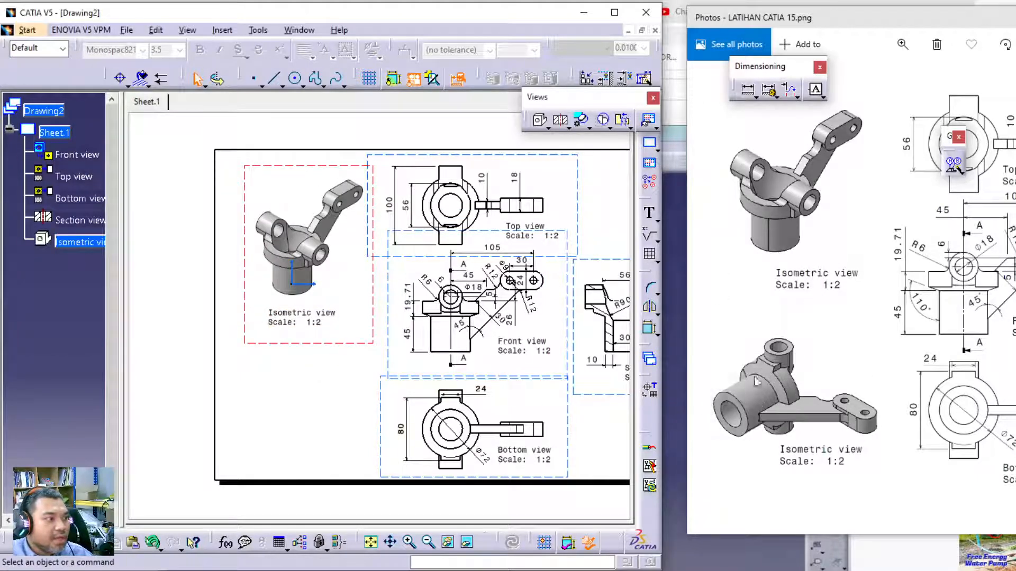
# Start a second isometric view, switch to LAIHAN CATIA 15.CATPart, and open the properties of the named view iso.
pyautogui.moveTo(291, 379)
pyautogui.mouseDown(button='middle')
pyautogui.moveTo(296, 431)
pyautogui.moveTo(310, 389)
pyautogui.moveTo(279, 386)
pyautogui.mouseUp(button='middle')
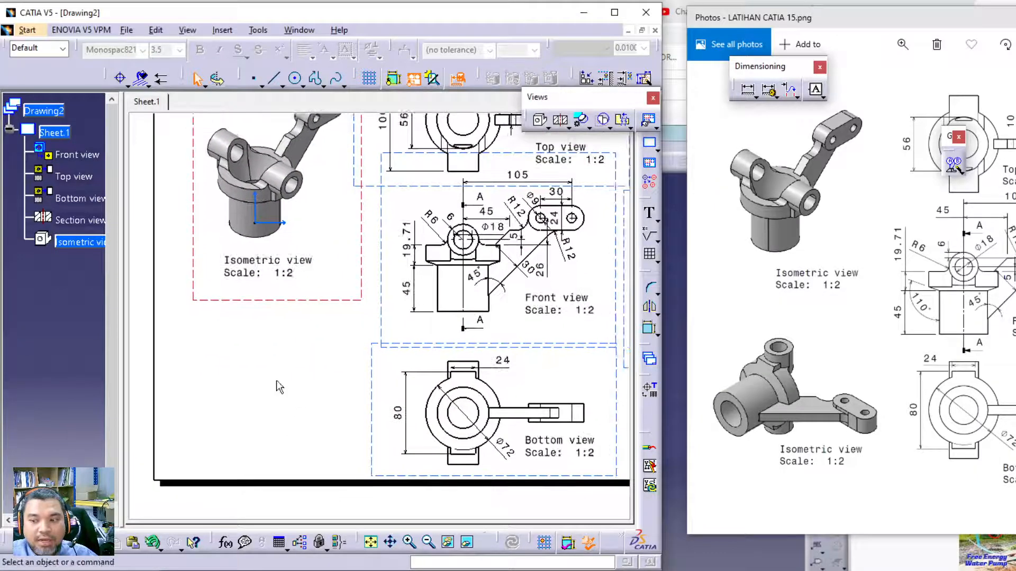
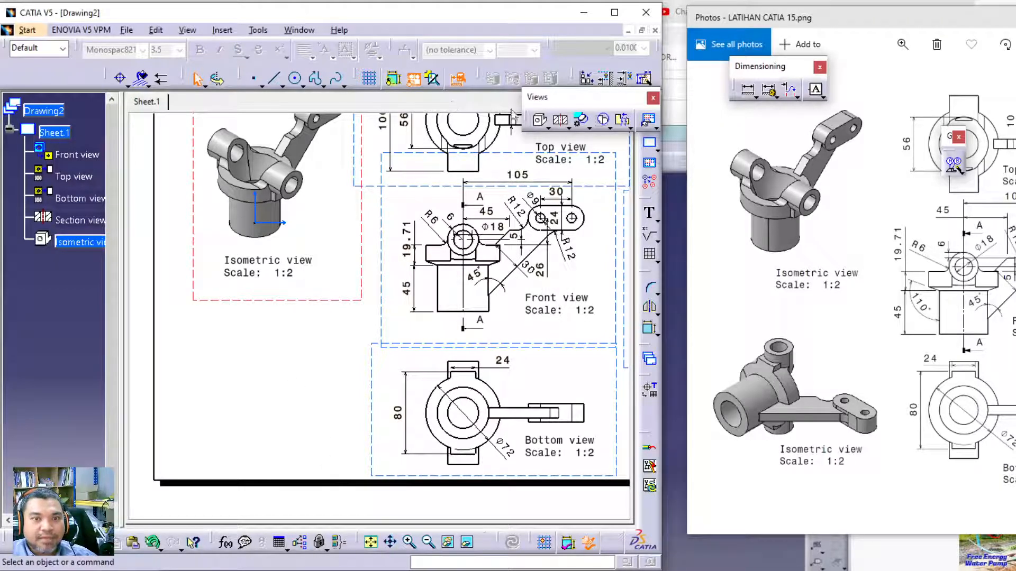
pyautogui.click(539, 120)
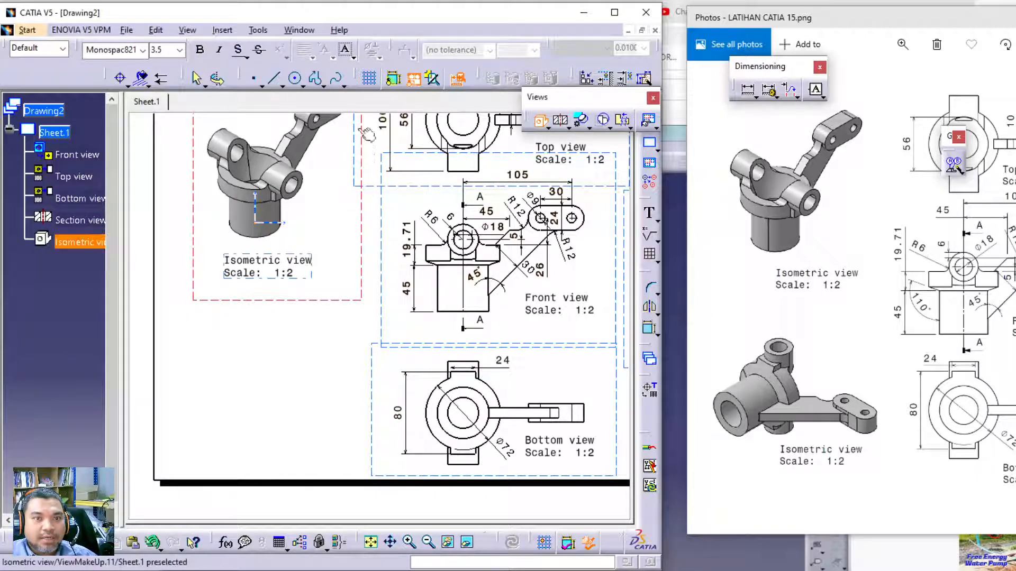
pyautogui.click(294, 30)
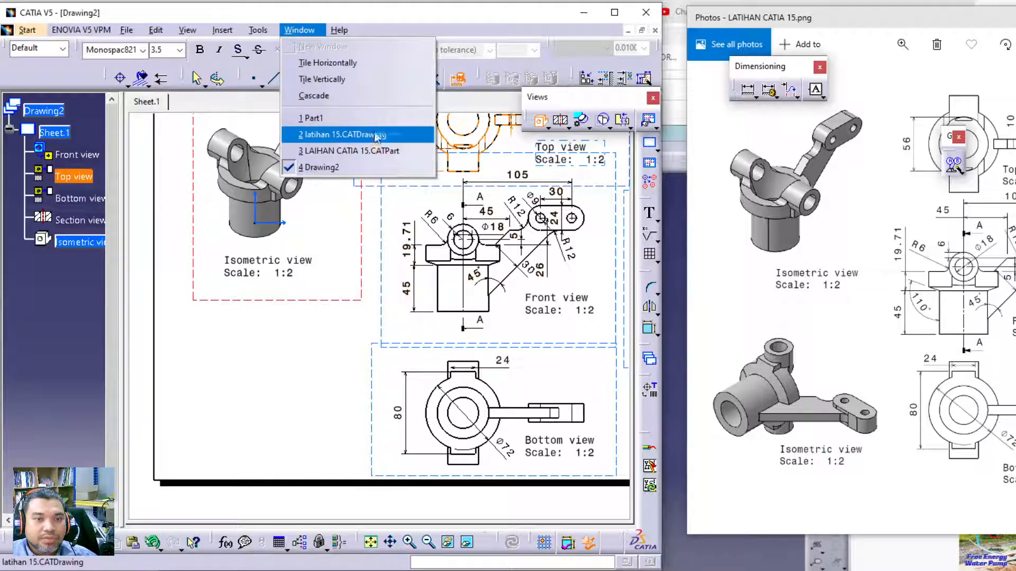
pyautogui.click(358, 154)
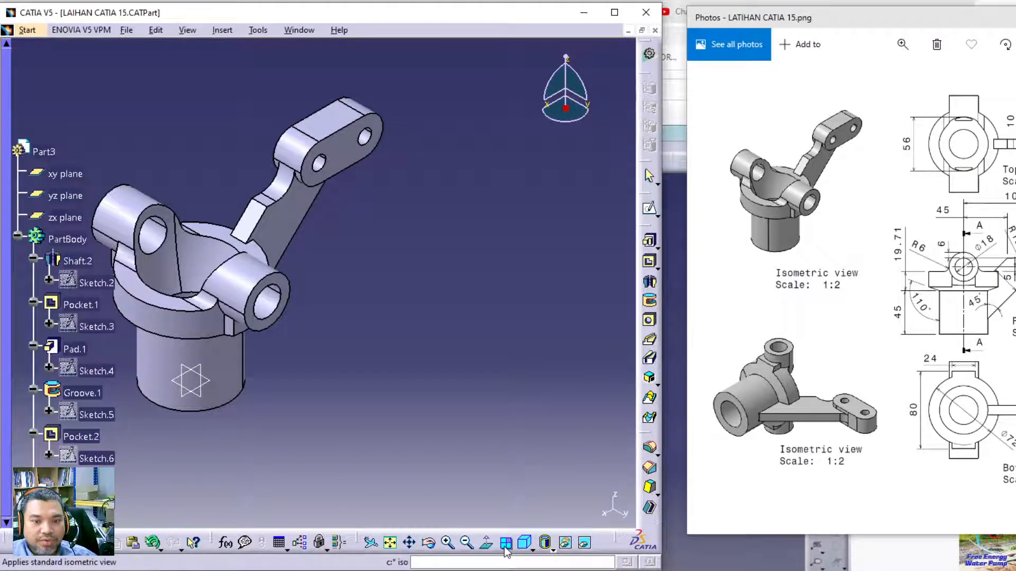
pyautogui.click(531, 551)
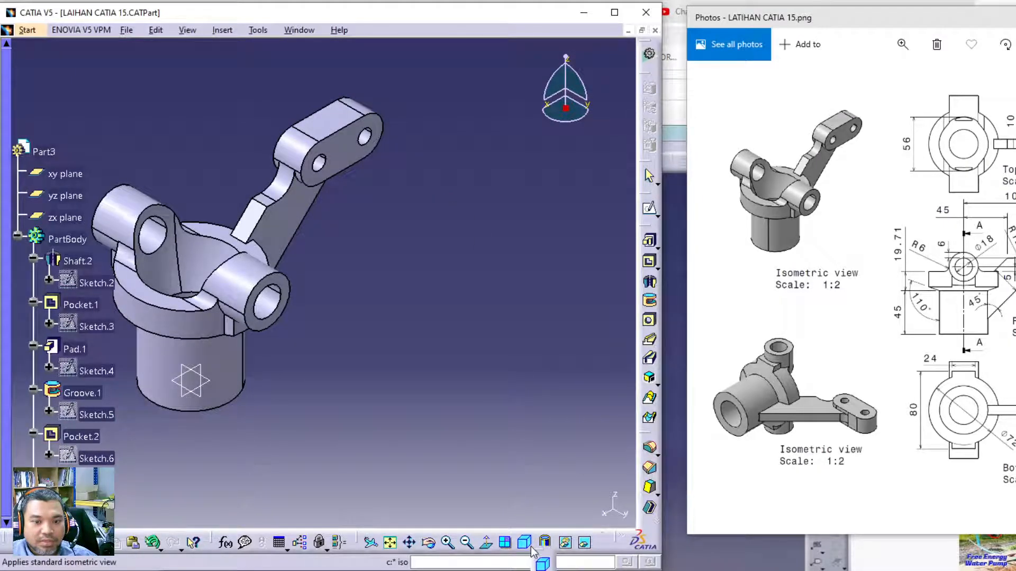
pyautogui.click(541, 564)
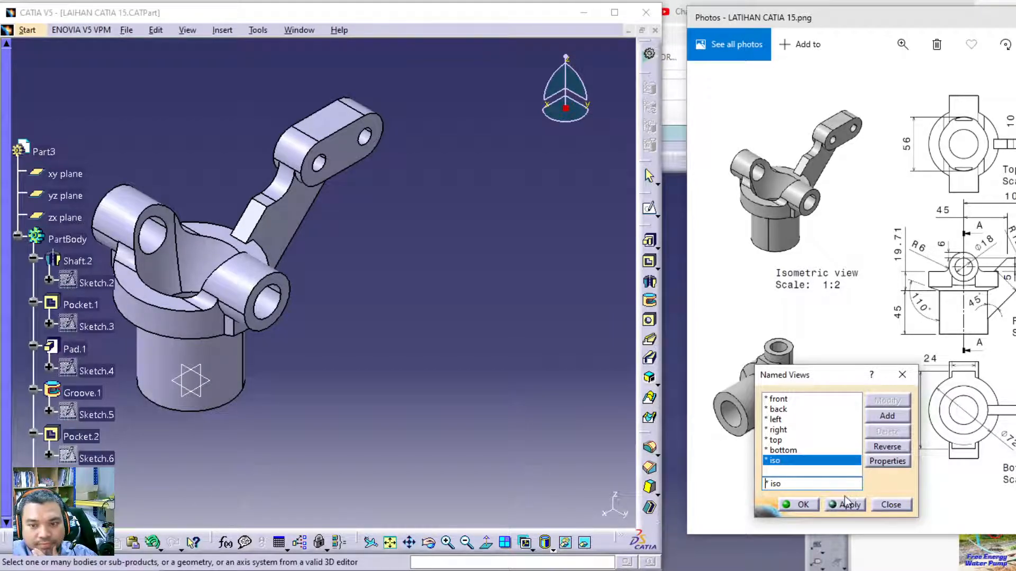
pyautogui.click(884, 461)
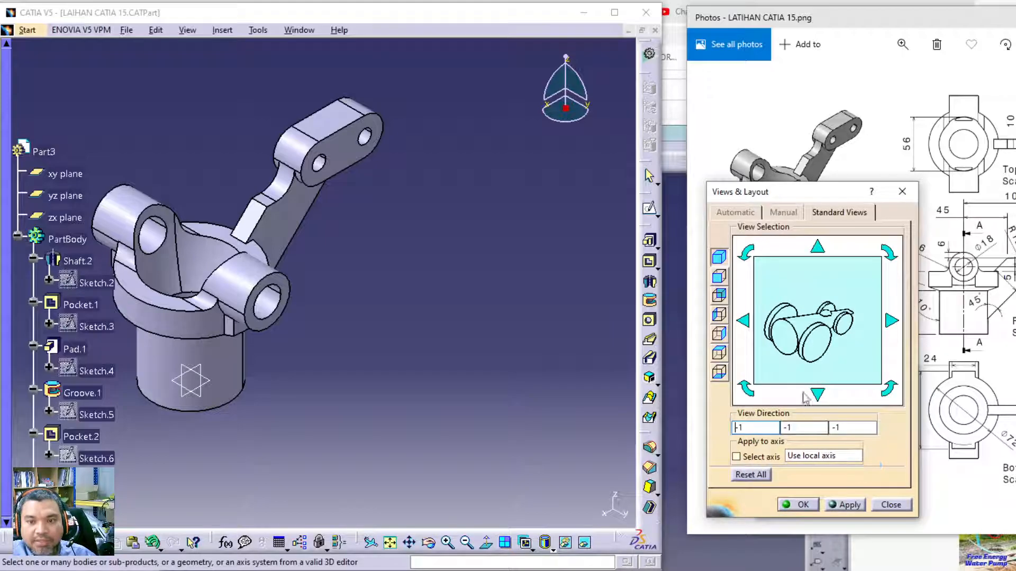
# Turn the part's view direction to -1, 1, -1, apply it, and move both view dialogs clear of the reference image.
pyautogui.click(892, 320)
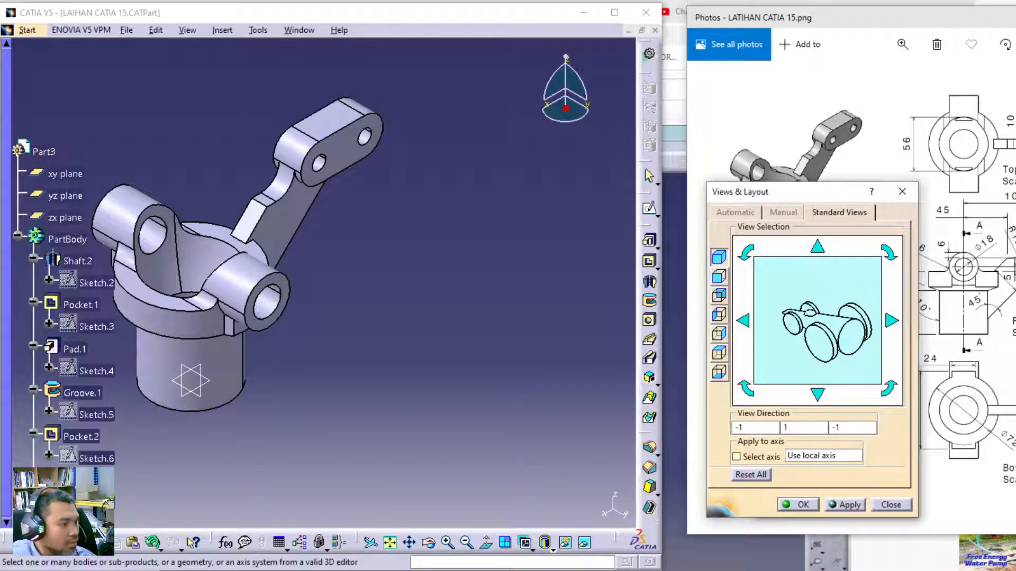
pyautogui.click(844, 505)
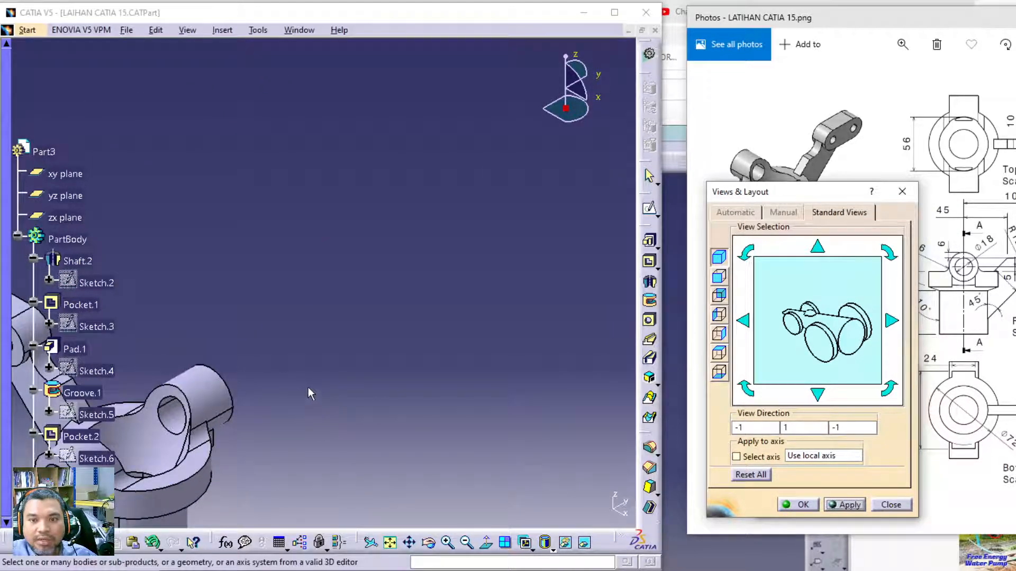
pyautogui.moveTo(802, 195); pyautogui.dragTo(500, 152)
pyautogui.click(803, 373)
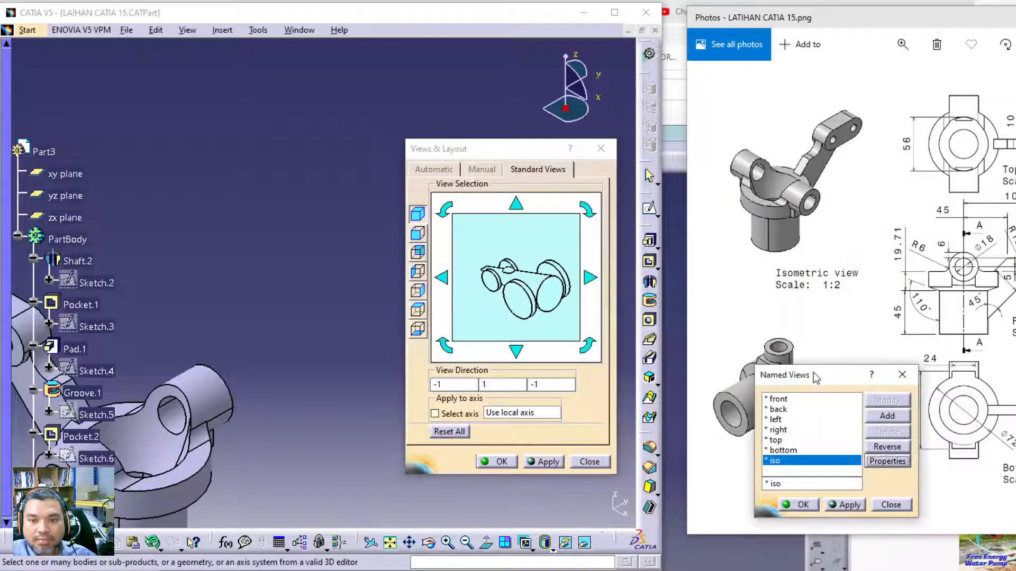
pyautogui.moveTo(820, 380); pyautogui.dragTo(473, 29)
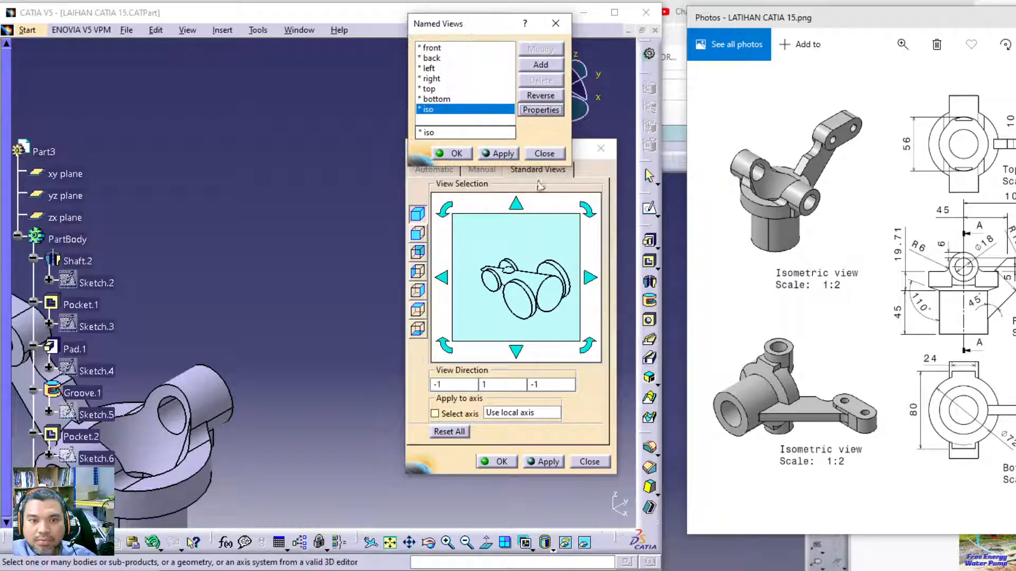
# Try rolling the part's view orientation clockwise in two applied steps, and roll it back.
pyautogui.click(589, 214)
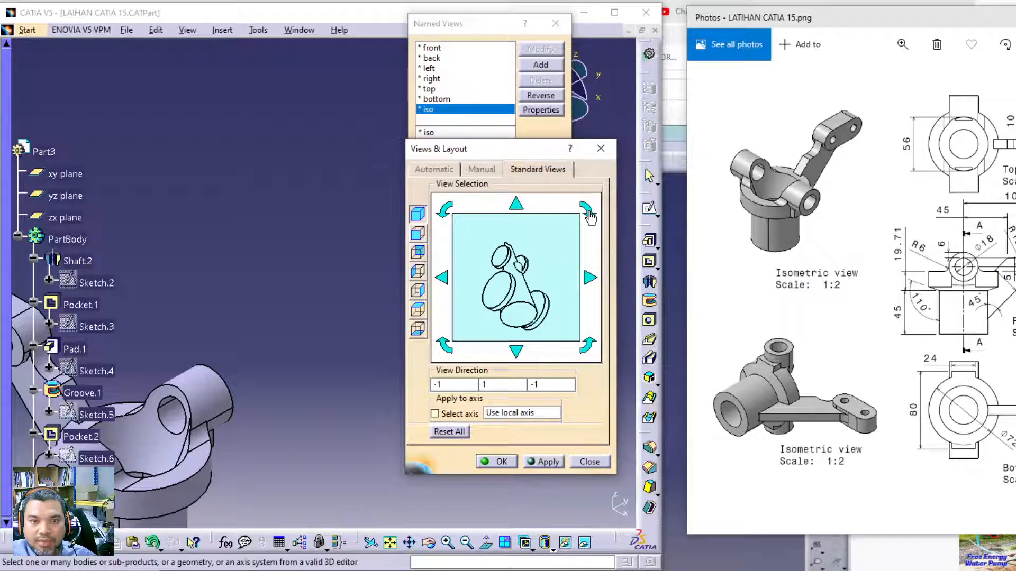
pyautogui.click(549, 466)
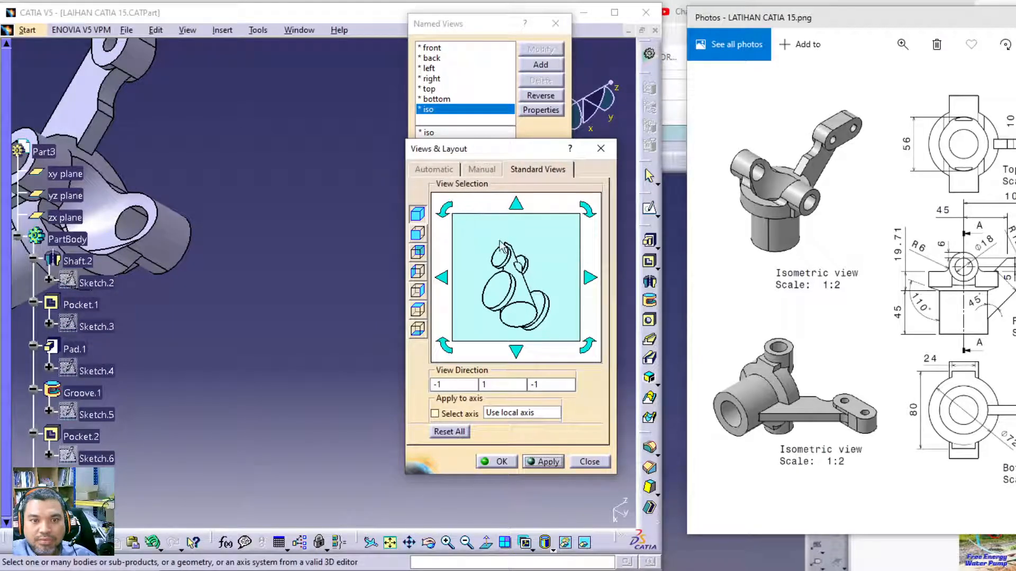
pyautogui.click(587, 211)
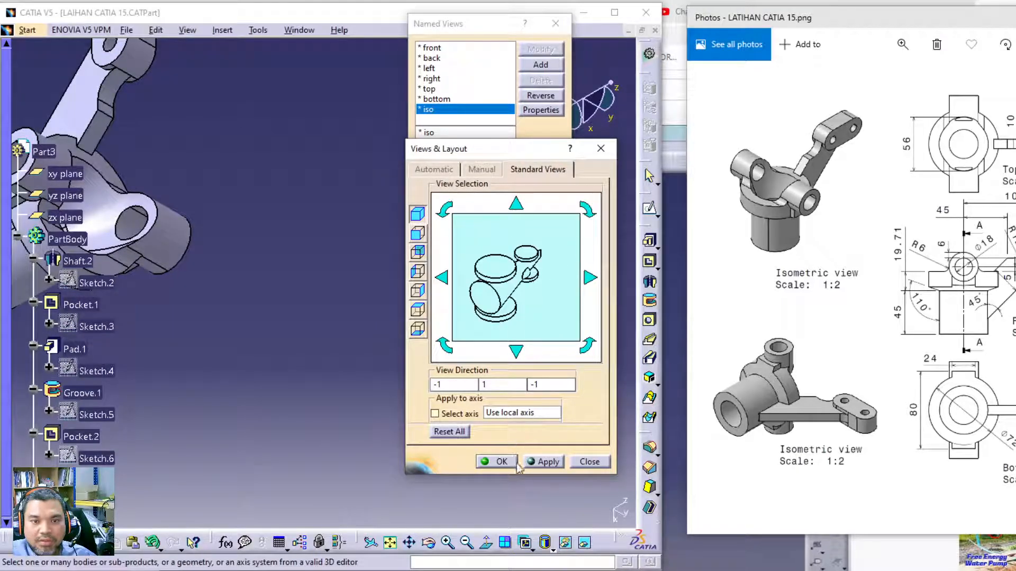
pyautogui.click(542, 467)
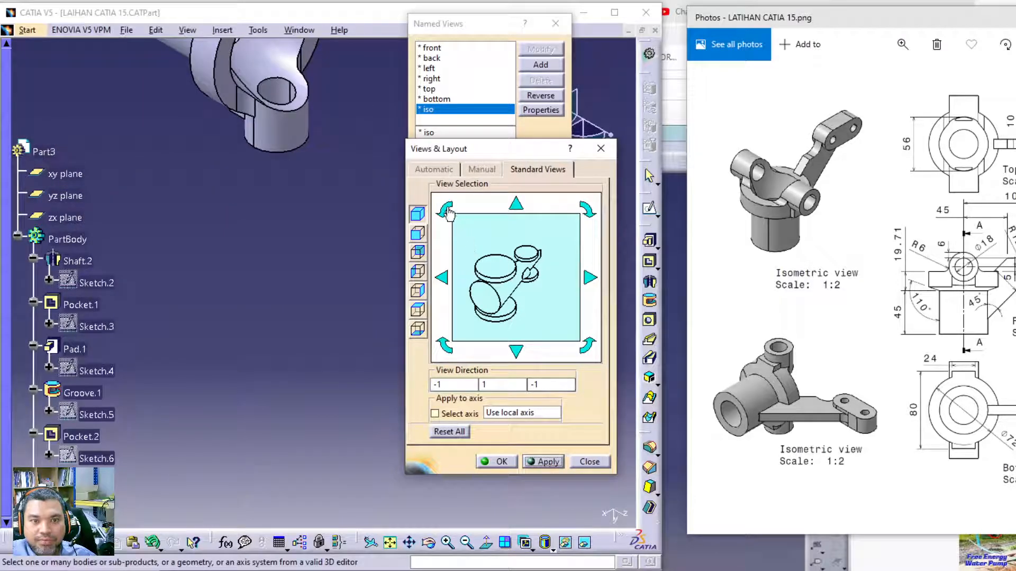
pyautogui.click(447, 211)
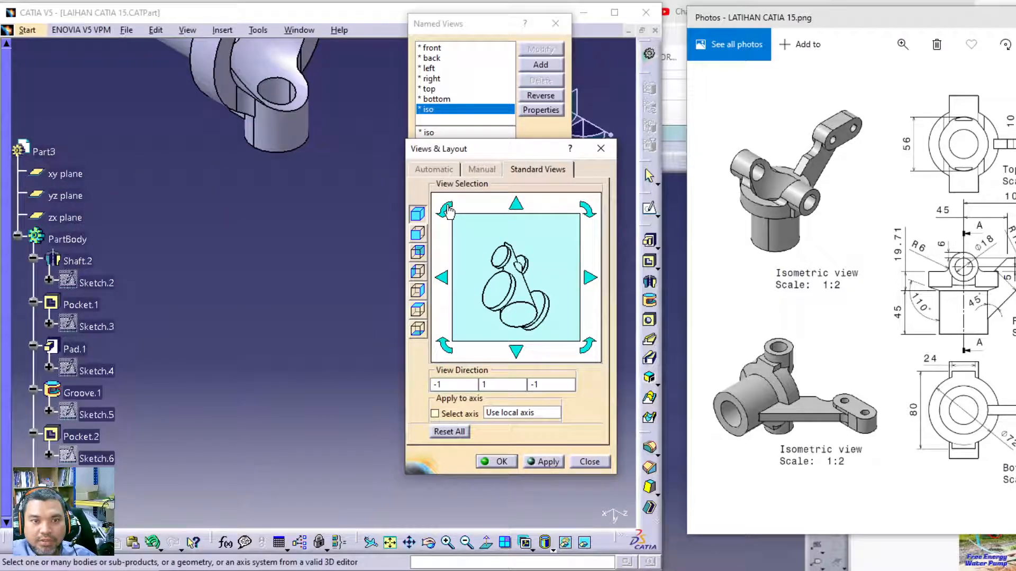
pyautogui.click(548, 464)
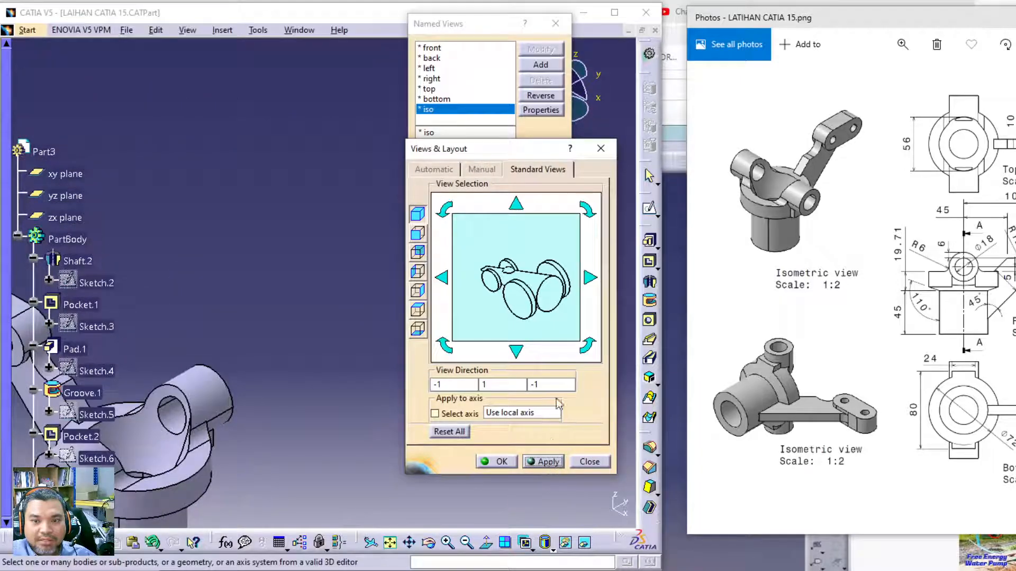
# Turn the part's view direction to 1, -1, -1 and apply it.
pyautogui.click(589, 278)
pyautogui.click(551, 464)
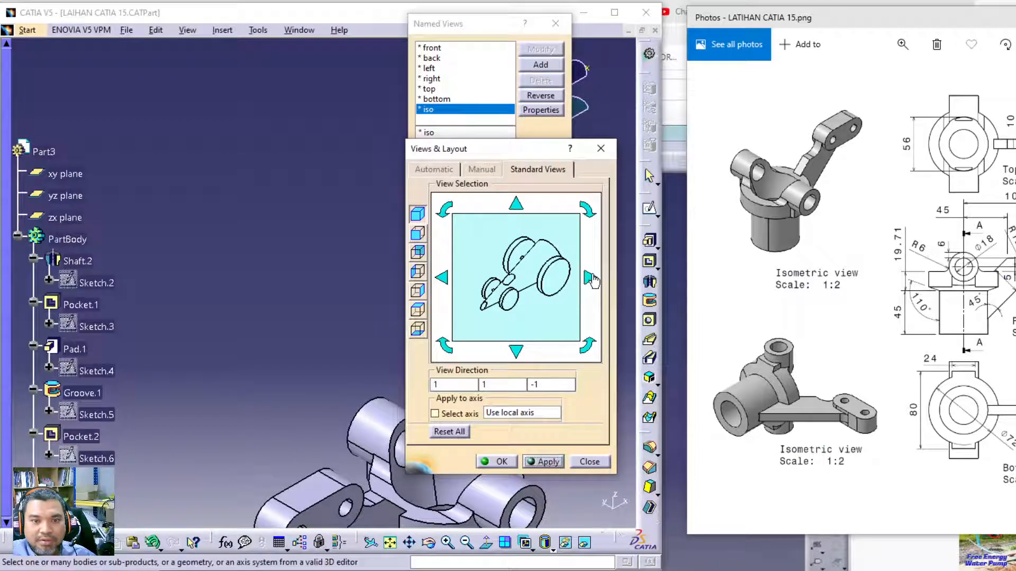
pyautogui.click(590, 278)
pyautogui.click(543, 464)
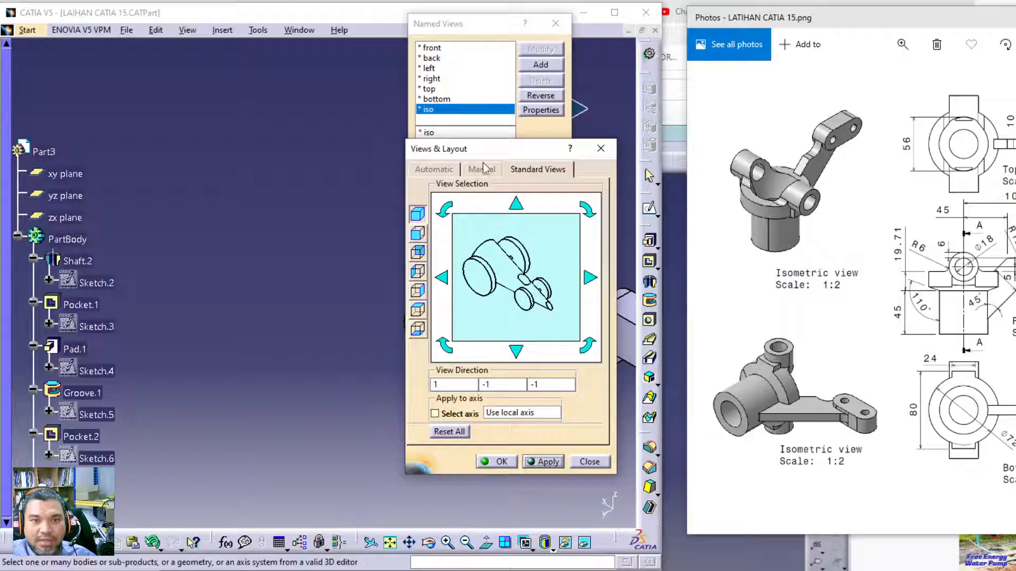
# Try rolling the part's view orientation clockwise and turning its view direction to 1, 1, -1, applying each change.
pyautogui.moveTo(490, 155); pyautogui.dragTo(219, 145)
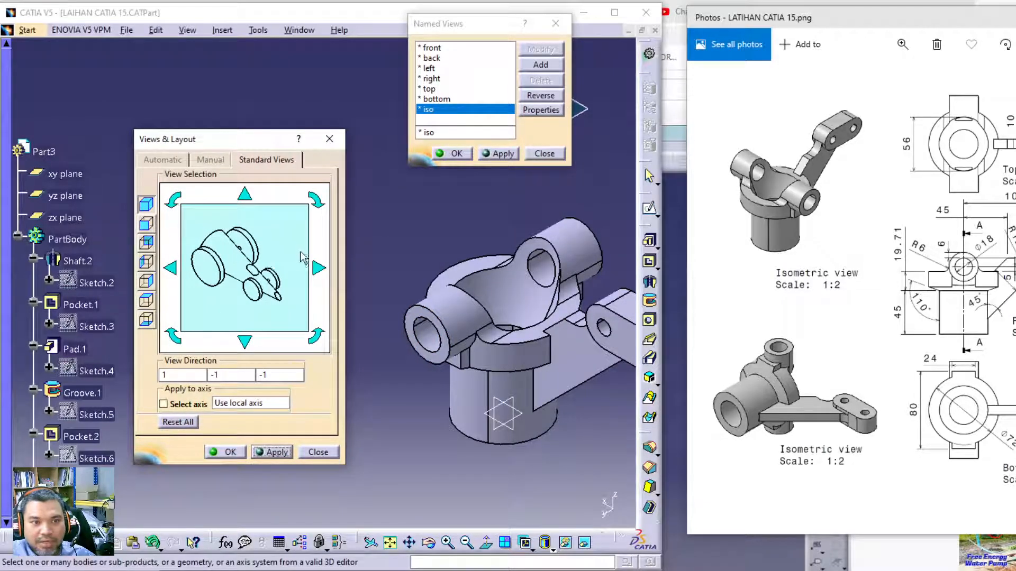
pyautogui.click(317, 201)
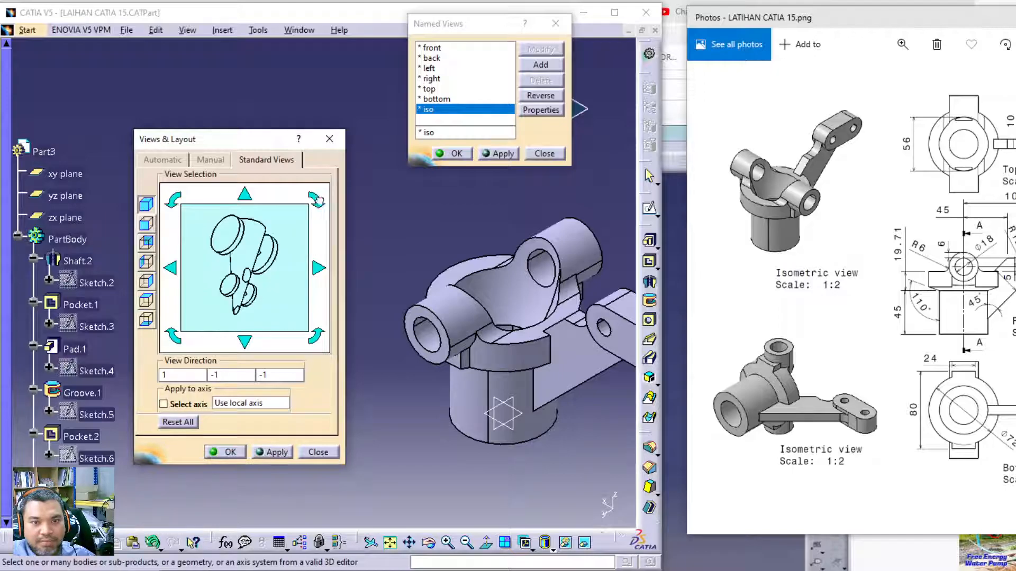
pyautogui.click(267, 454)
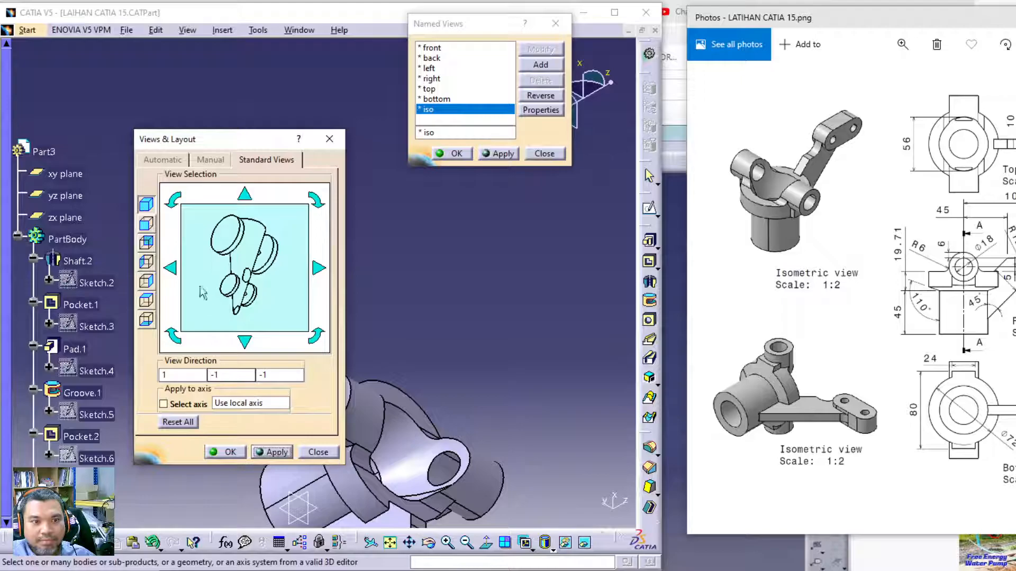
pyautogui.click(170, 268)
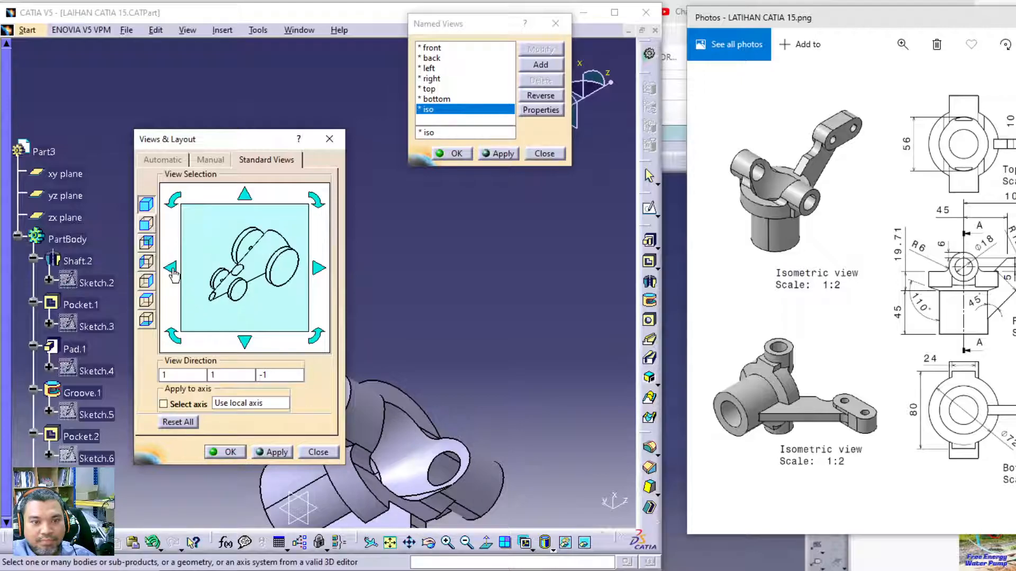
pyautogui.click(285, 454)
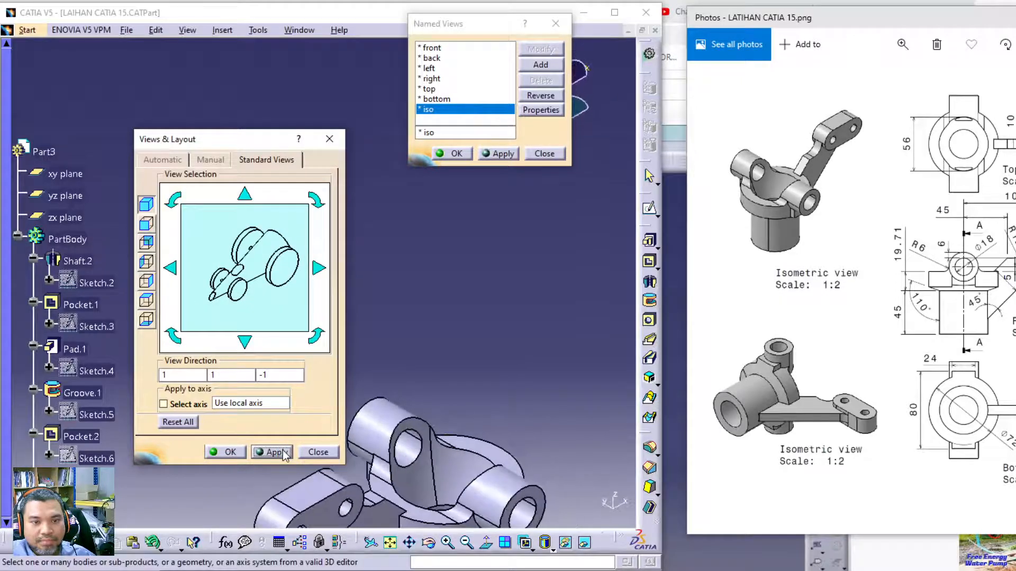
# Try the view direction -1, -1, -1 with one clockwise roll, applying each change and keeping the part in sight.
pyautogui.click(318, 268)
pyautogui.click(319, 269)
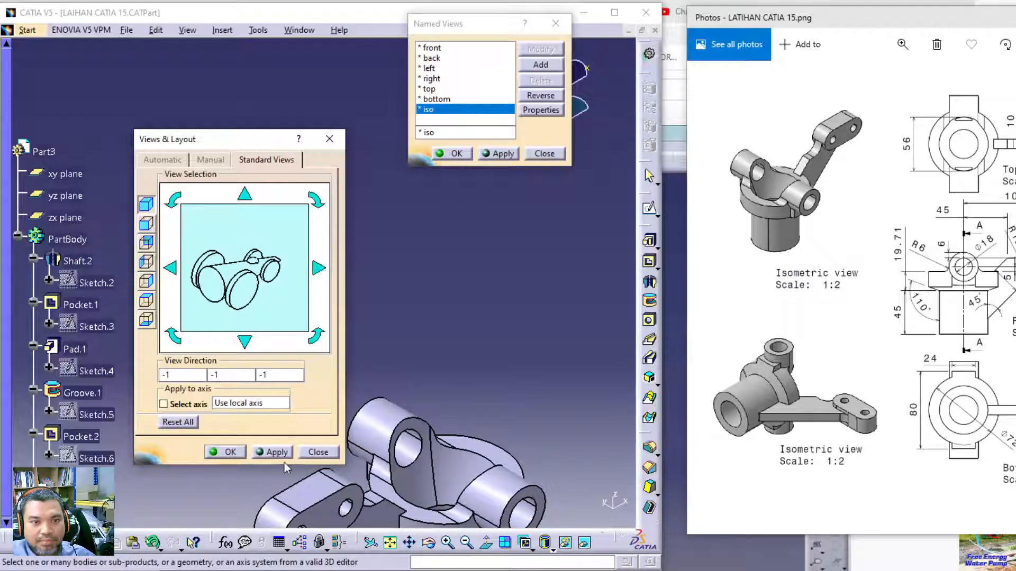
pyautogui.click(284, 456)
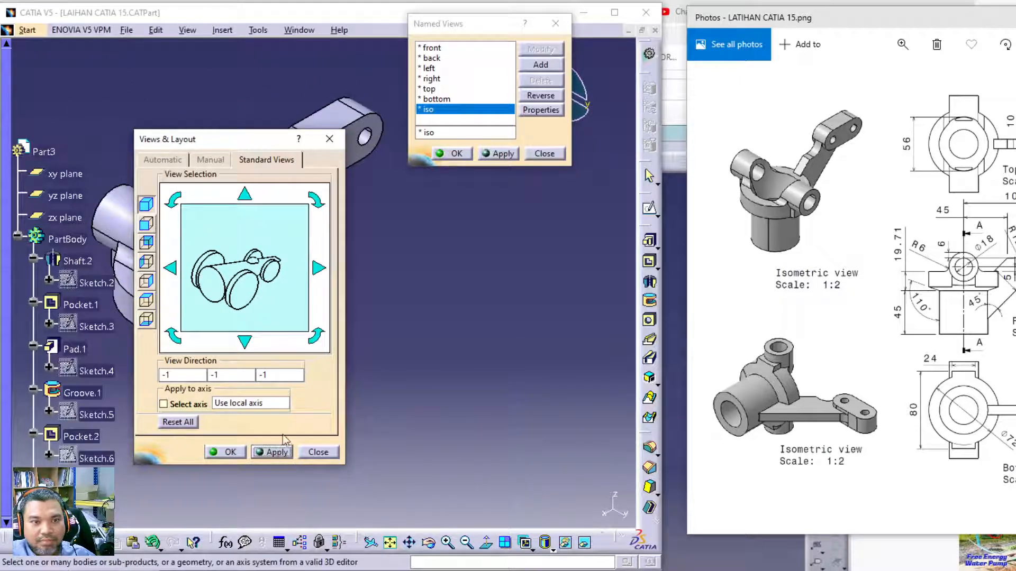
pyautogui.moveTo(255, 146); pyautogui.dragTo(574, 237)
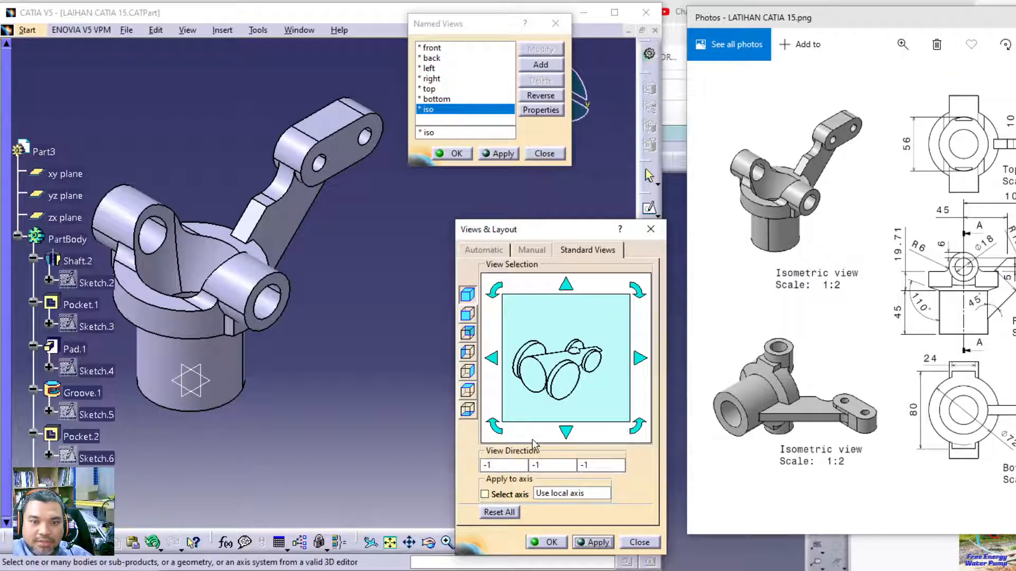
pyautogui.click(495, 427)
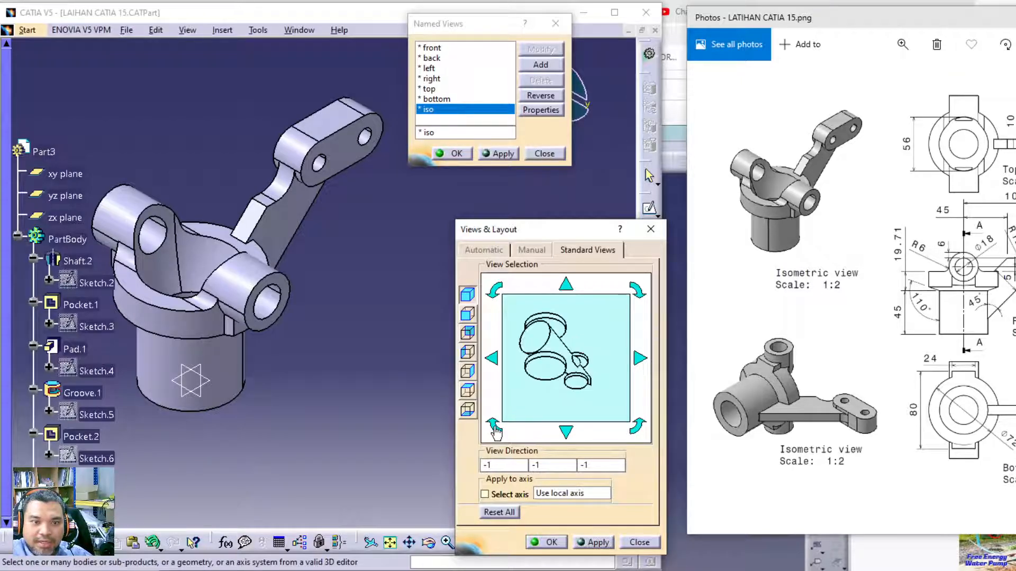
pyautogui.click(595, 540)
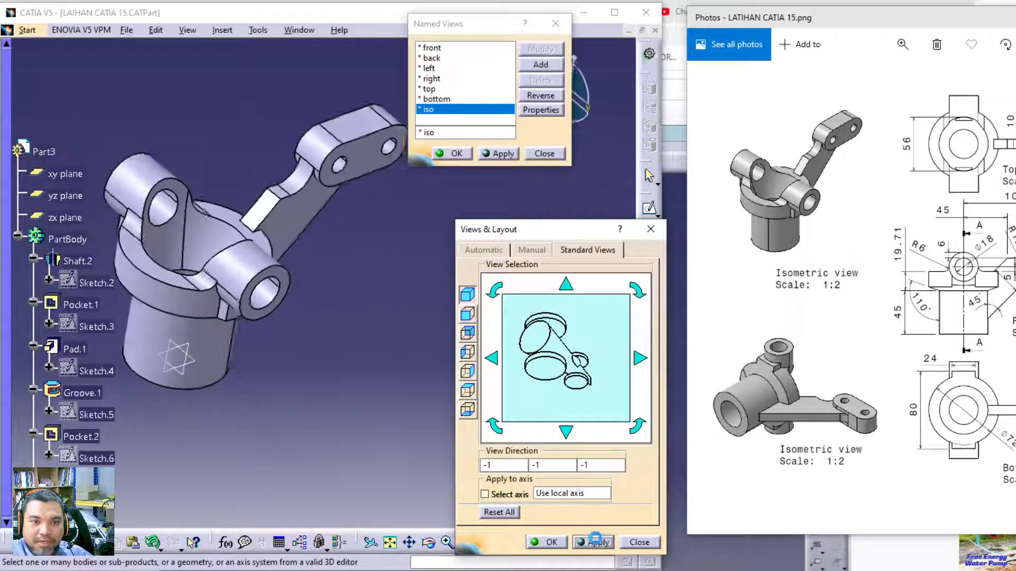
# Turn the part's view direction to 1, -1, 1, roll it clockwise once, and apply the orientation.
pyautogui.click(565, 285)
pyautogui.click(589, 541)
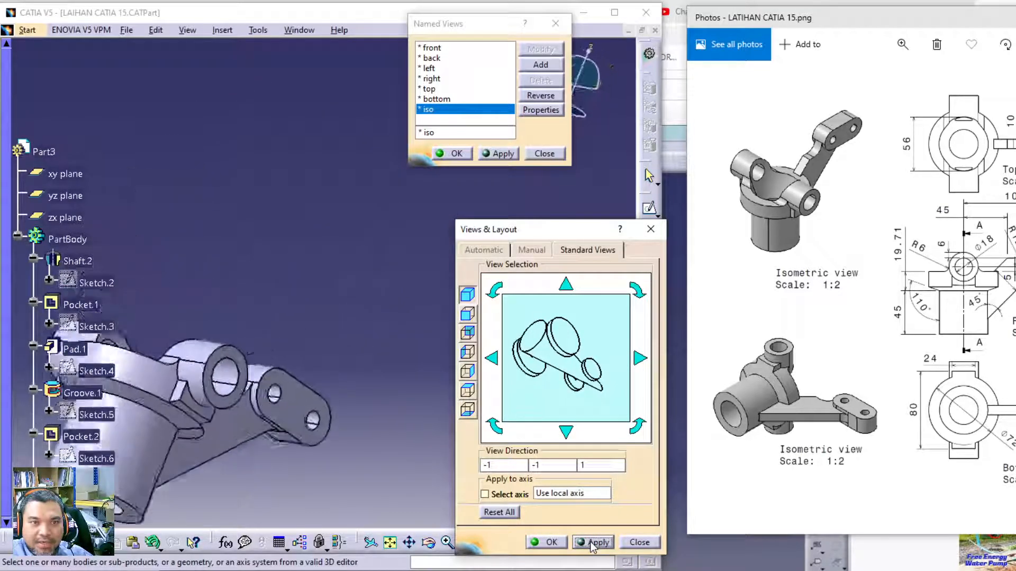
pyautogui.click(492, 359)
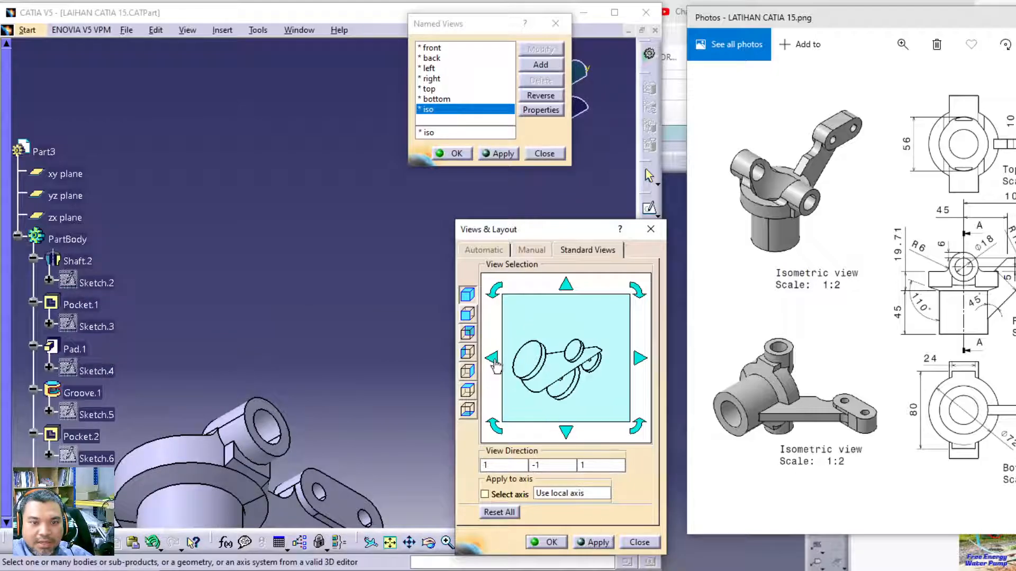
pyautogui.click(596, 541)
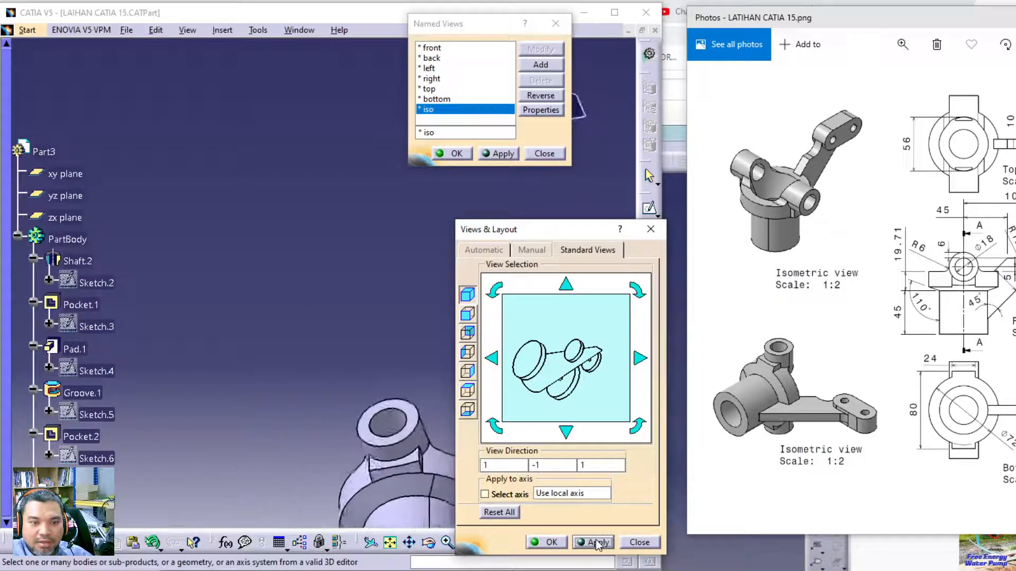
pyautogui.moveTo(566, 236); pyautogui.dragTo(247, 207)
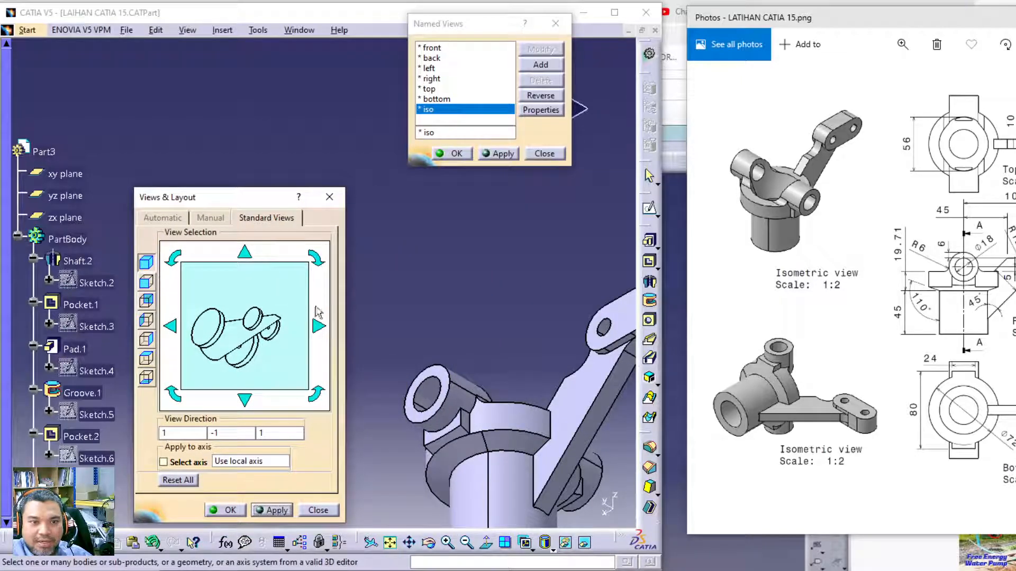
pyautogui.click(314, 260)
pyautogui.click(272, 510)
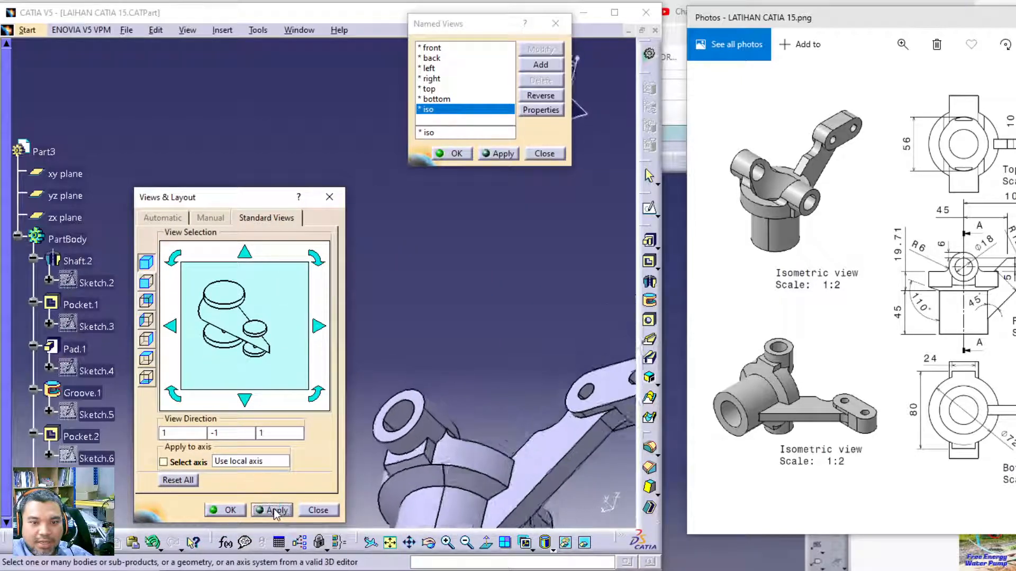
# Compare the reoriented part with the reference image, then accept the orientation for the iso view and close the named views.
pyautogui.moveTo(233, 200); pyautogui.dragTo(759, 274)
pyautogui.moveTo(391, 348); pyautogui.dragTo(434, 173, button='middle')
pyautogui.moveTo(756, 278)
pyautogui.mouseDown()
pyautogui.moveTo(1010, 275)
pyautogui.moveTo(1015, 307)
pyautogui.moveTo(963, 295)
pyautogui.moveTo(983, 228)
pyautogui.moveTo(748, 111)
pyautogui.moveTo(640, 156)
pyautogui.moveTo(633, 176)
pyautogui.mouseUp()
pyautogui.click(629, 484)
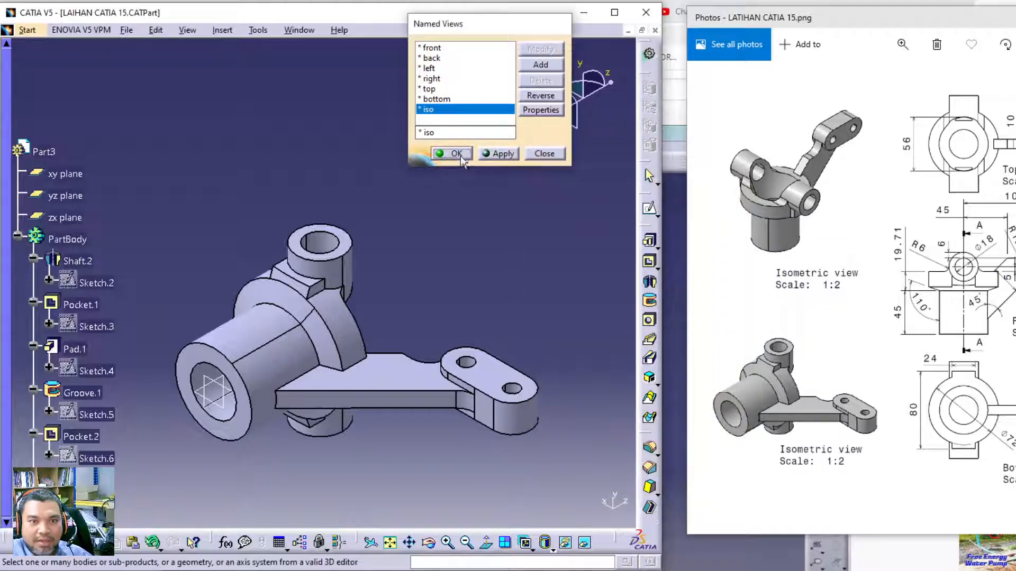
pyautogui.click(456, 154)
# Project the reoriented part into Drawing2 and generate its isometric view beside the sheet's right edge.
pyautogui.click(296, 377)
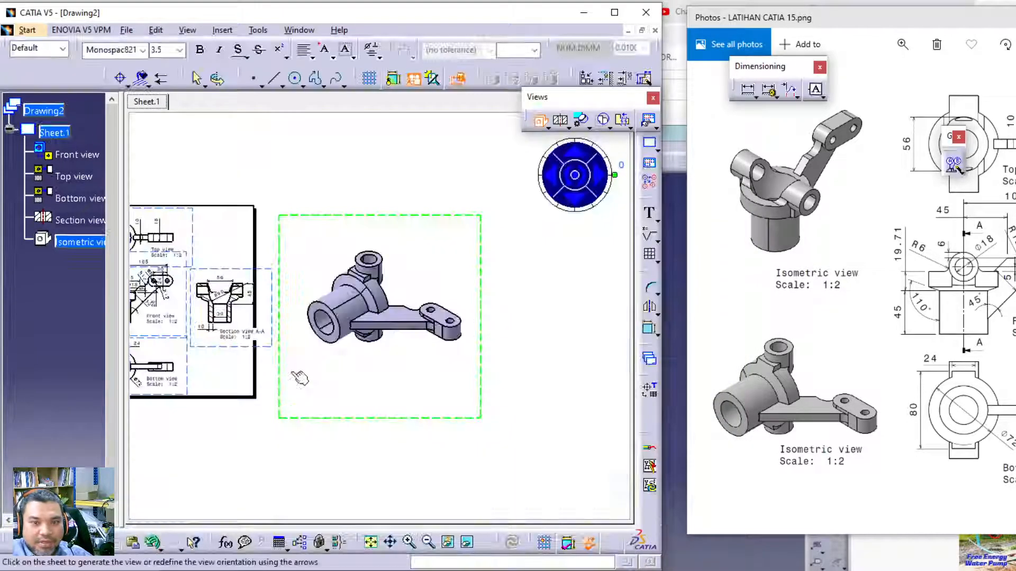
pyautogui.moveTo(321, 372)
pyautogui.mouseDown(button='middle')
pyautogui.moveTo(544, 408)
pyautogui.moveTo(535, 406)
pyautogui.mouseUp(button='middle')
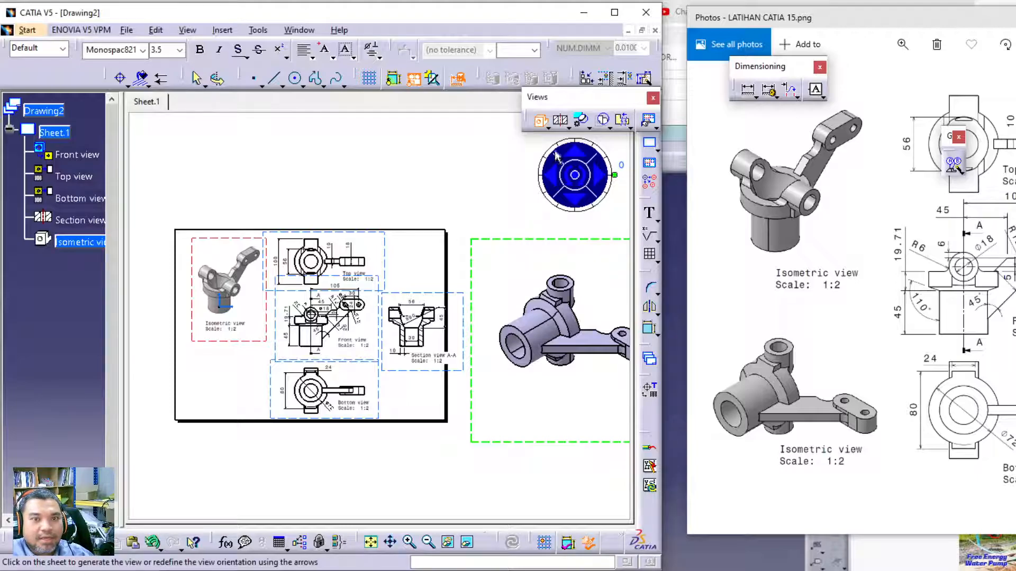
pyautogui.click(500, 261)
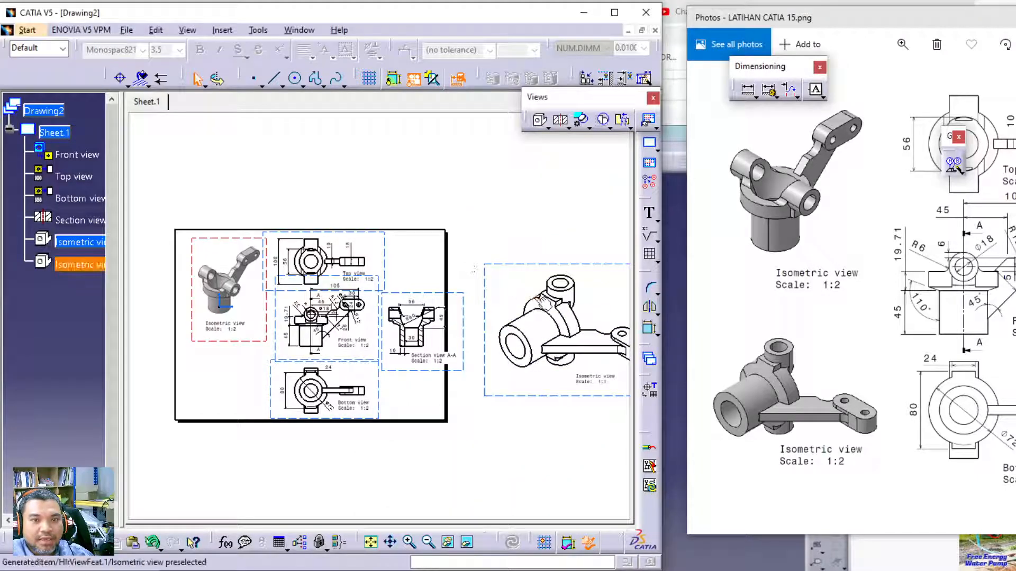
# Open the properties of the new isometric view and set its scale to 1:2.
pyautogui.click(79, 265)
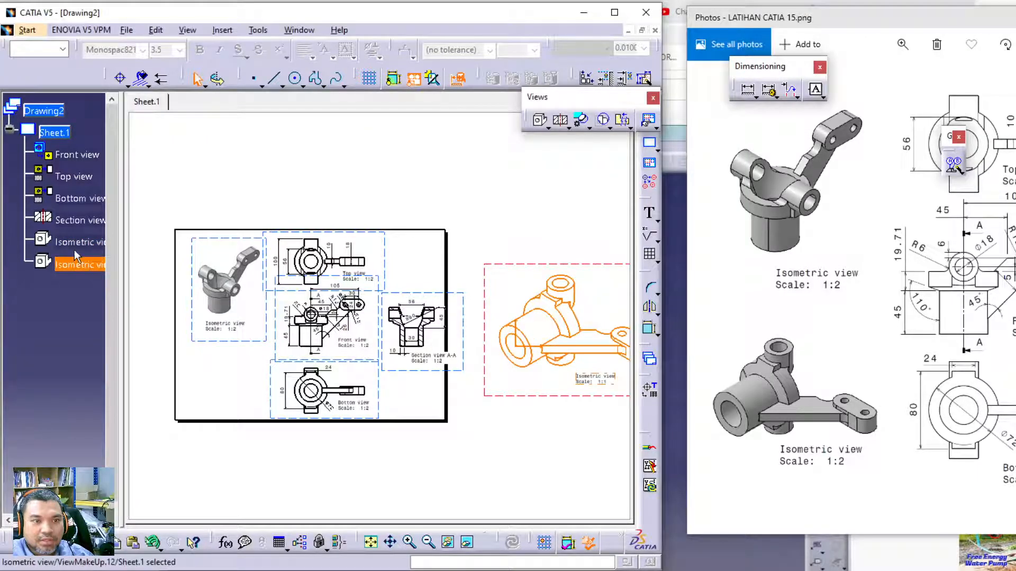
pyautogui.rightClick(83, 268)
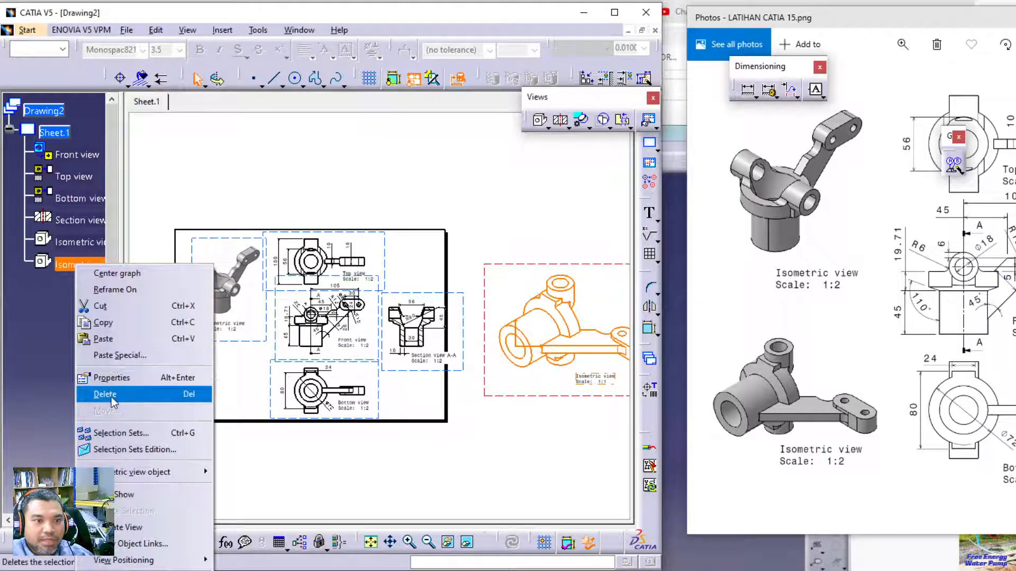
pyautogui.click(119, 377)
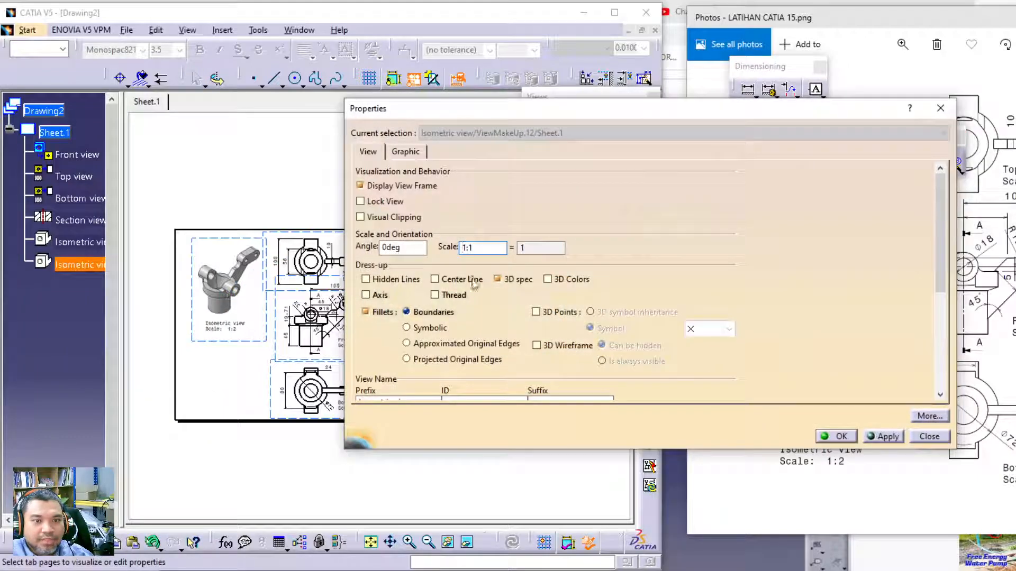
pyautogui.click(478, 248)
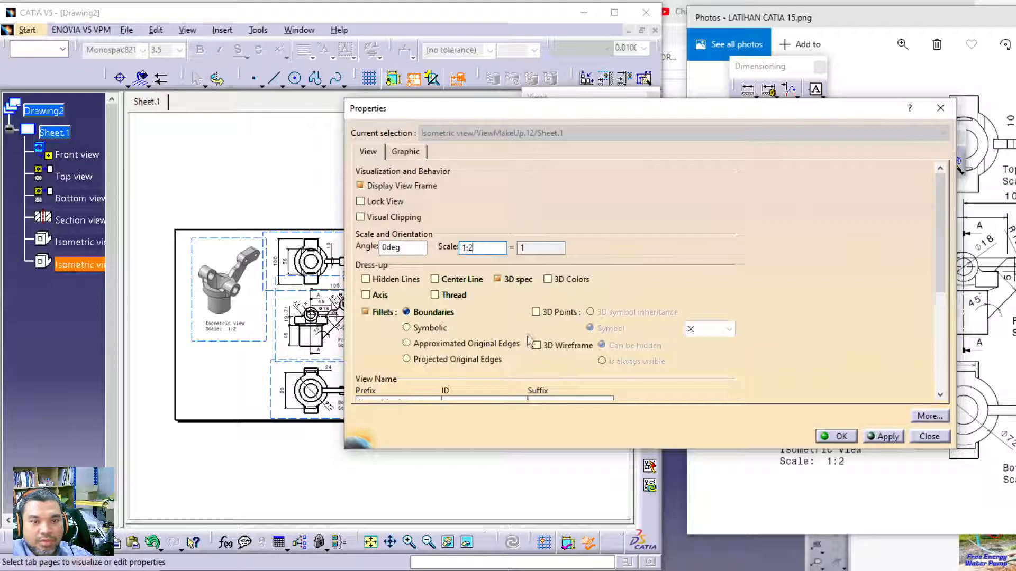
# Set the new isometric view's generation mode to Raster with Shading with edges, and apply the properties.
pyautogui.moveTo(940, 273); pyautogui.dragTo(934, 364)
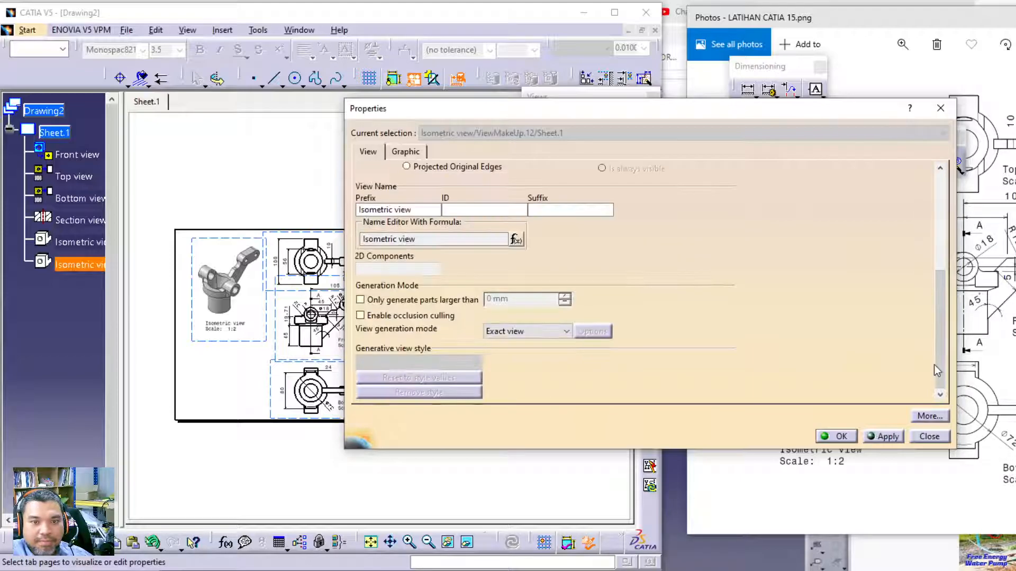
pyautogui.click(562, 330)
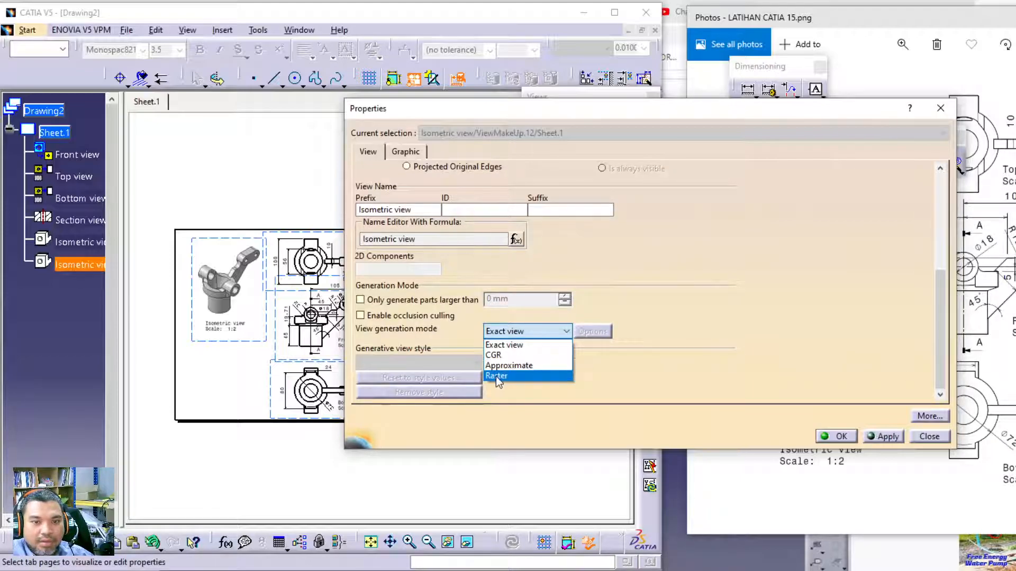
pyautogui.click(496, 377)
pyautogui.click(591, 331)
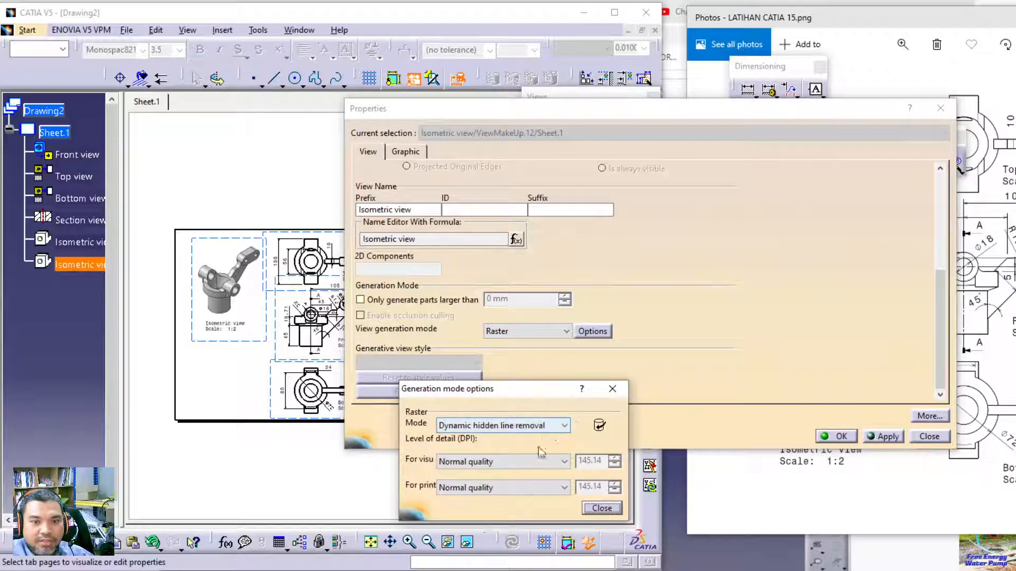
pyautogui.click(529, 426)
pyautogui.click(507, 460)
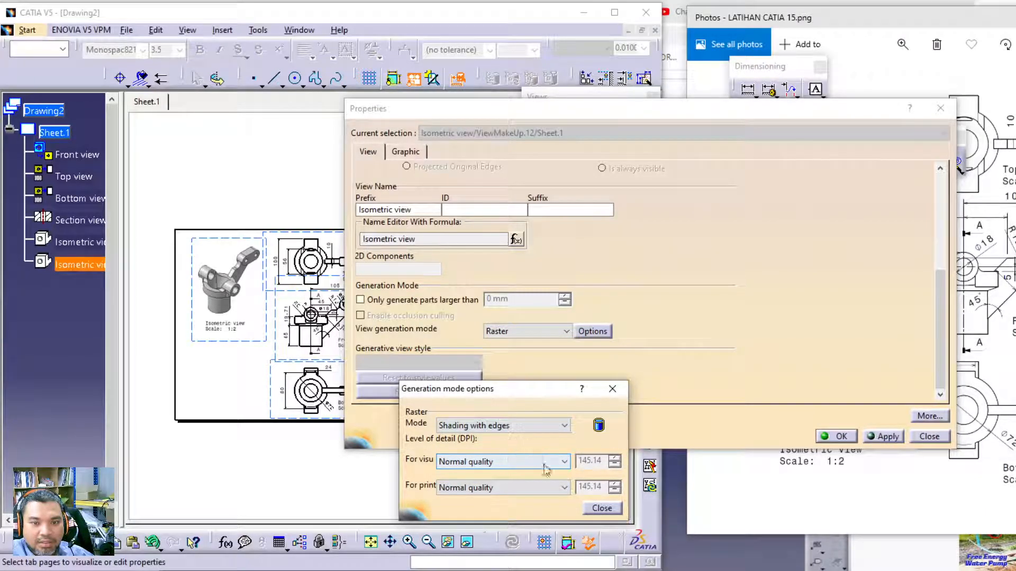
pyautogui.click(602, 508)
pyautogui.click(872, 439)
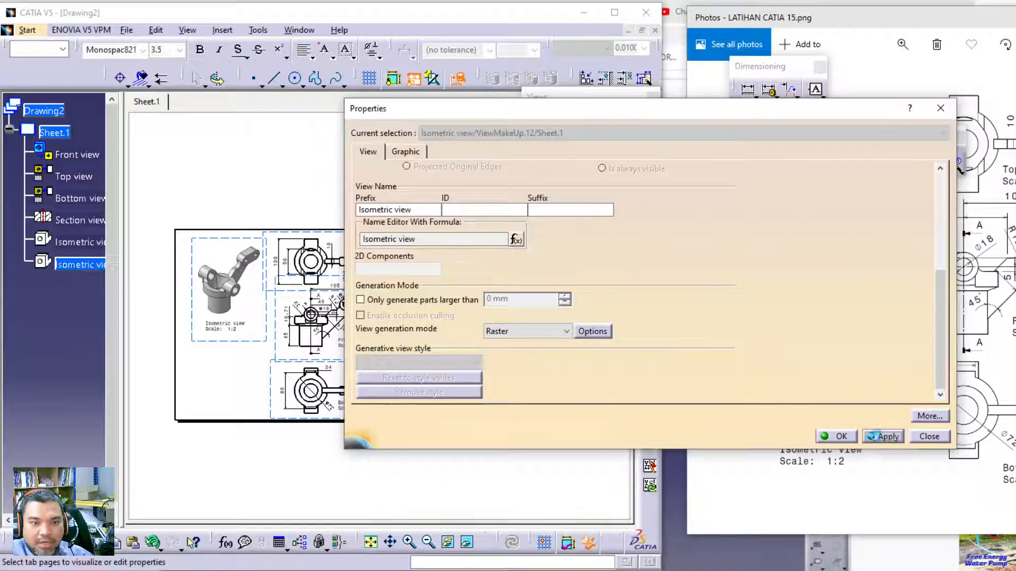
pyautogui.click(836, 439)
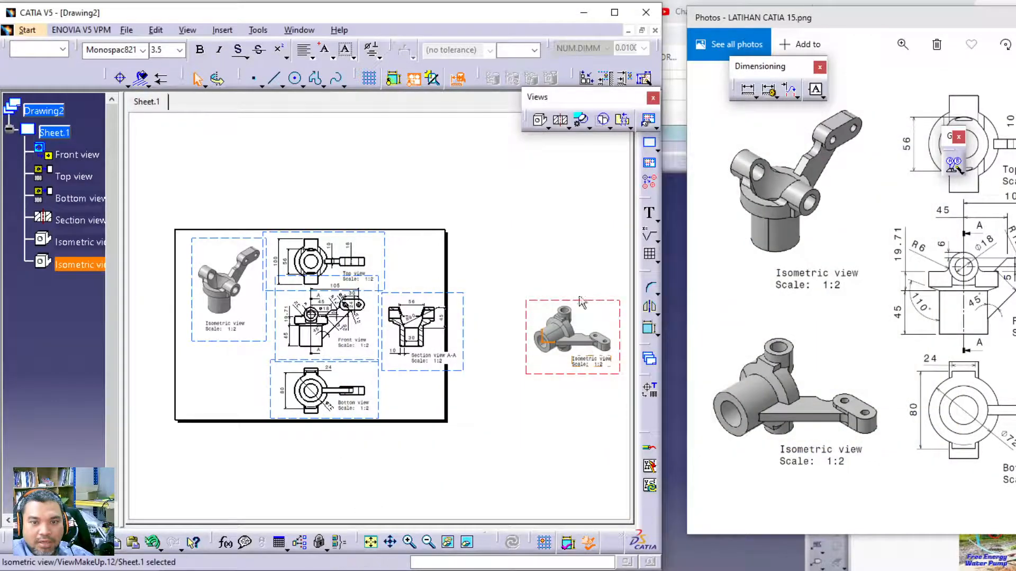
# Move the shaded isometric view into the sheet's lower-left corner below the first isometric view, and widen the drawing window slightly.
pyautogui.moveTo(314, 344); pyautogui.dragTo(202, 381)
pyautogui.click(513, 386)
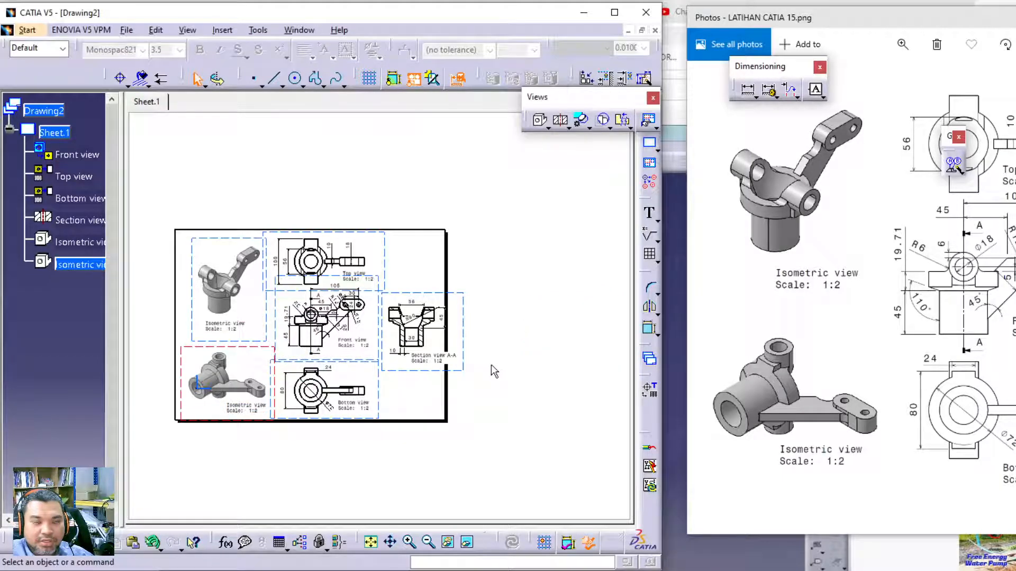
pyautogui.moveTo(430, 365)
pyautogui.mouseDown(button='middle')
pyautogui.moveTo(472, 324)
pyautogui.moveTo(568, 270)
pyautogui.mouseUp(button='middle')
pyautogui.moveTo(661, 145)
pyautogui.mouseDown()
pyautogui.moveTo(774, 148)
pyautogui.moveTo(690, 153)
pyautogui.mouseUp()
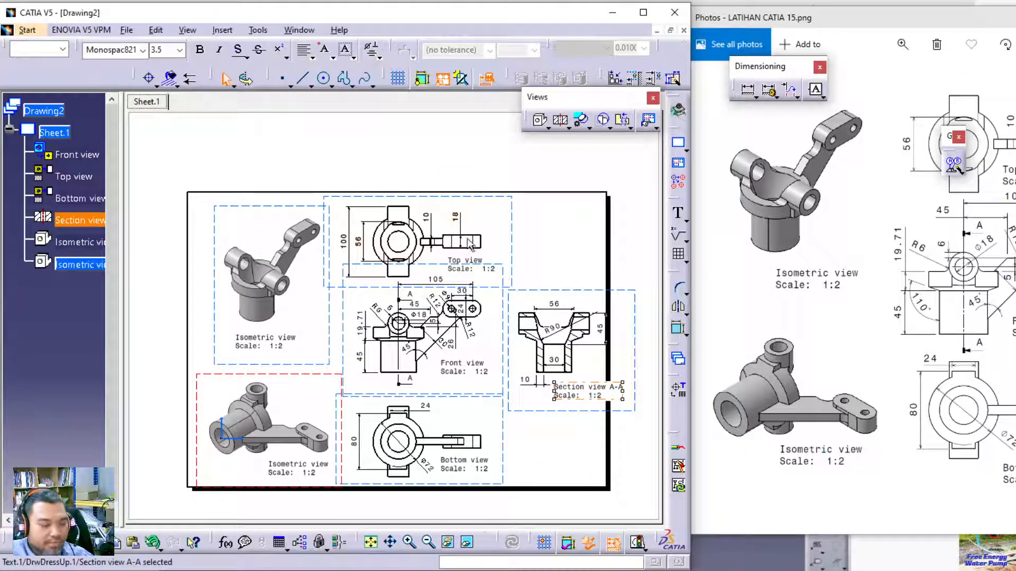
pyautogui.hotkey('ctrl', 'pageup')
pyautogui.hotkey('ctrl', 'pageup')
pyautogui.hotkey('ctrl', 'pagedown')
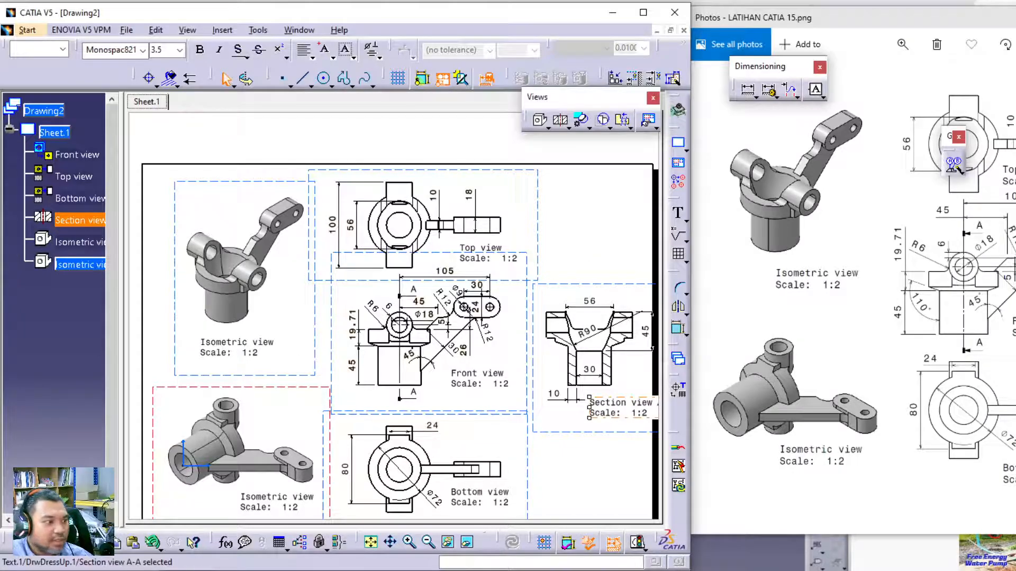